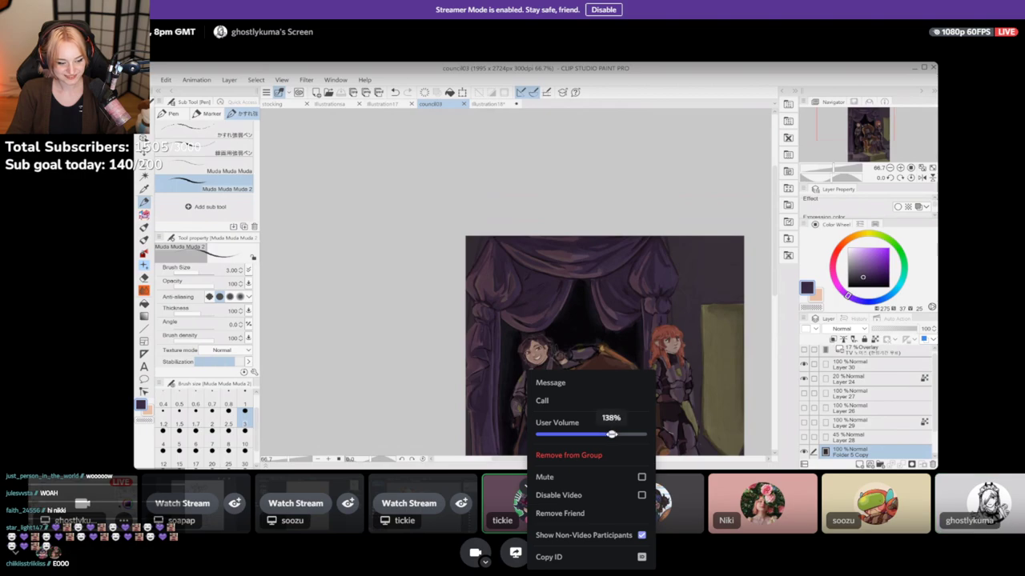
# Adjust the call participants' user volumes, setting the participant with the green-hat avatar to 100%
pyautogui.rightClick(676, 497)
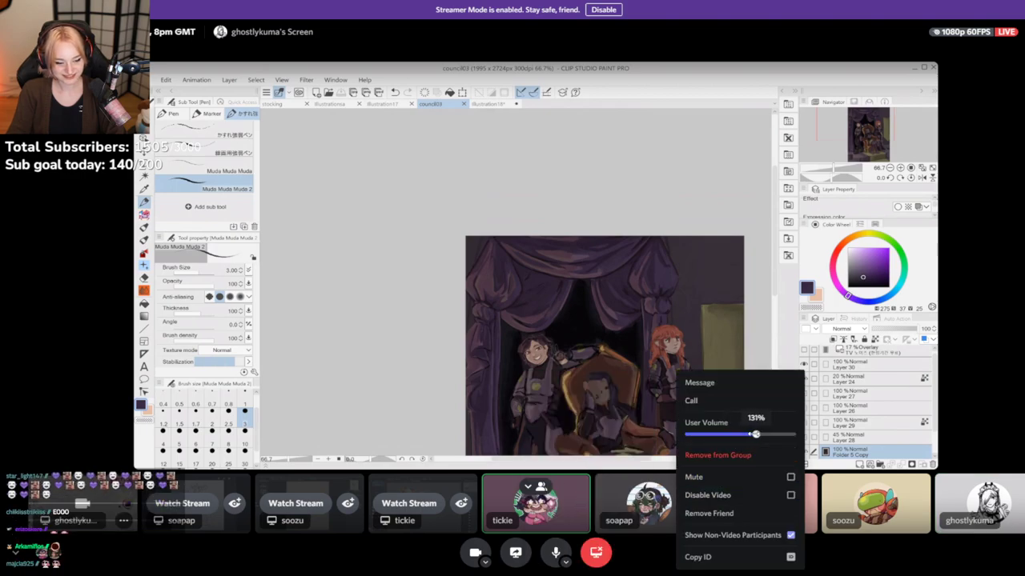
pyautogui.rightClick(943, 504)
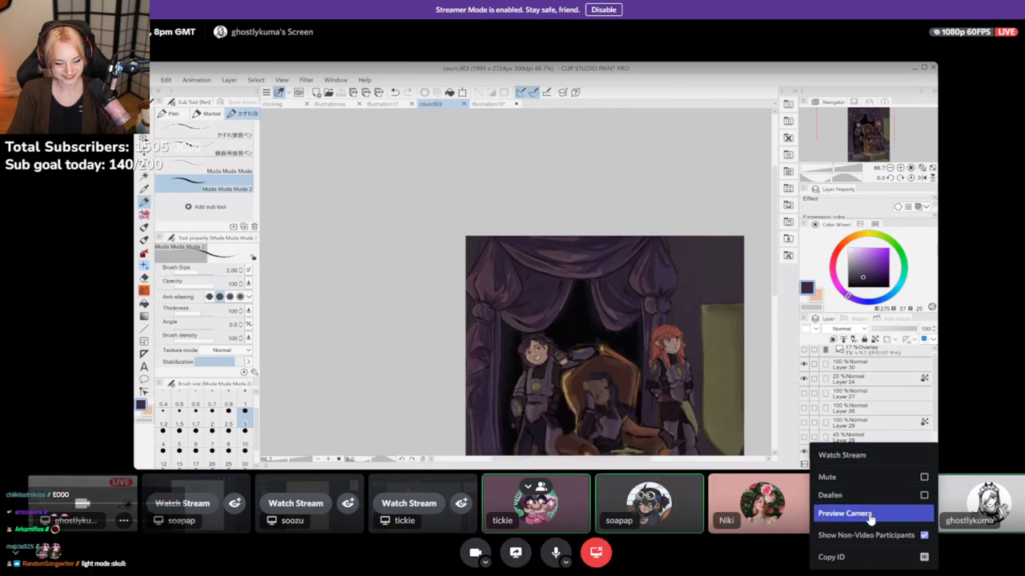
pyautogui.rightClick(853, 512)
pyautogui.moveTo(910, 433)
pyautogui.mouseDown()
pyautogui.moveTo(923, 433)
pyautogui.moveTo(895, 433)
pyautogui.mouseUp()
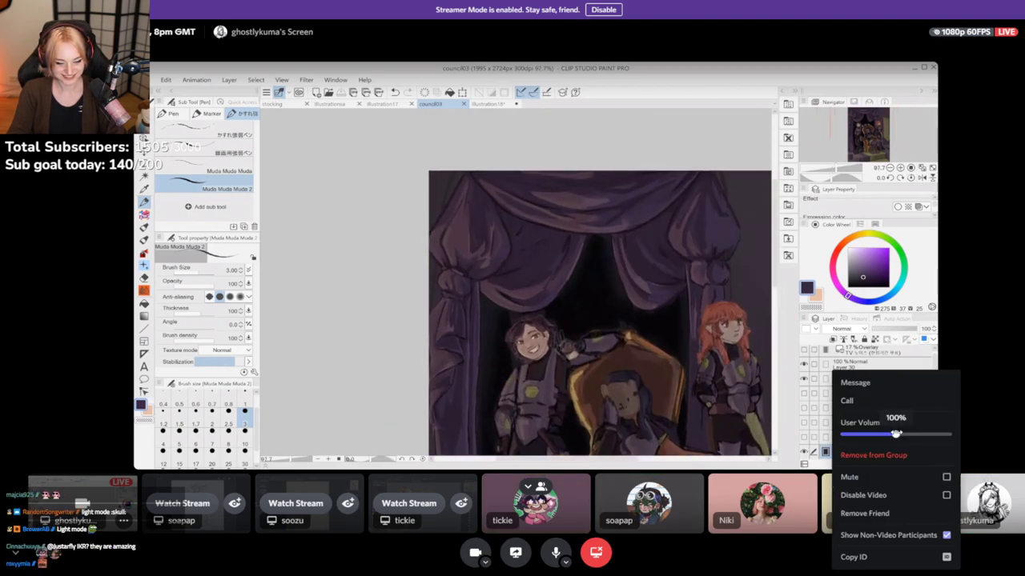
pyautogui.click(978, 383)
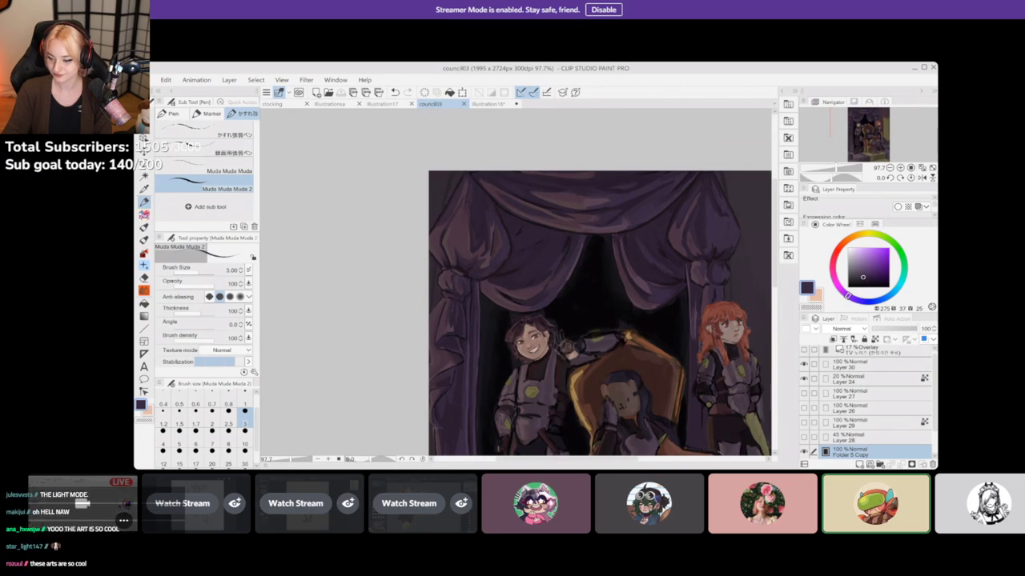
# Sample a dark purple from the gathered left curtain in council03 and paint a shading stroke over its fold
pyautogui.scroll(-3, 596, 313)
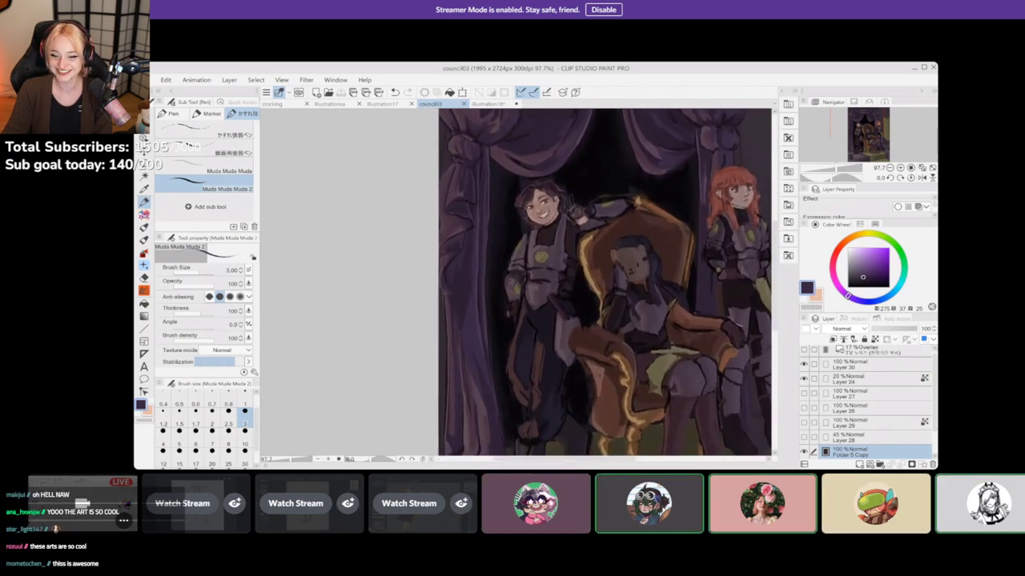
pyautogui.scroll(3, 597, 285)
pyautogui.moveTo(560, 272); pyautogui.dragTo(599, 297)
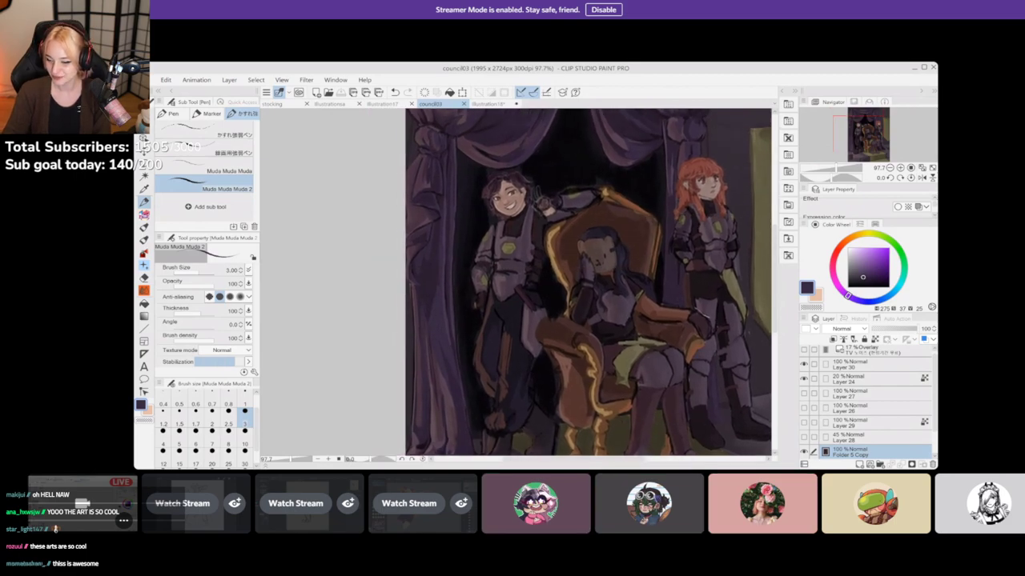
pyautogui.scroll(1, 596, 284)
pyautogui.moveTo(560, 264); pyautogui.dragTo(619, 330)
pyautogui.scroll(3, 597, 284)
pyautogui.moveTo(561, 240); pyautogui.dragTo(638, 364)
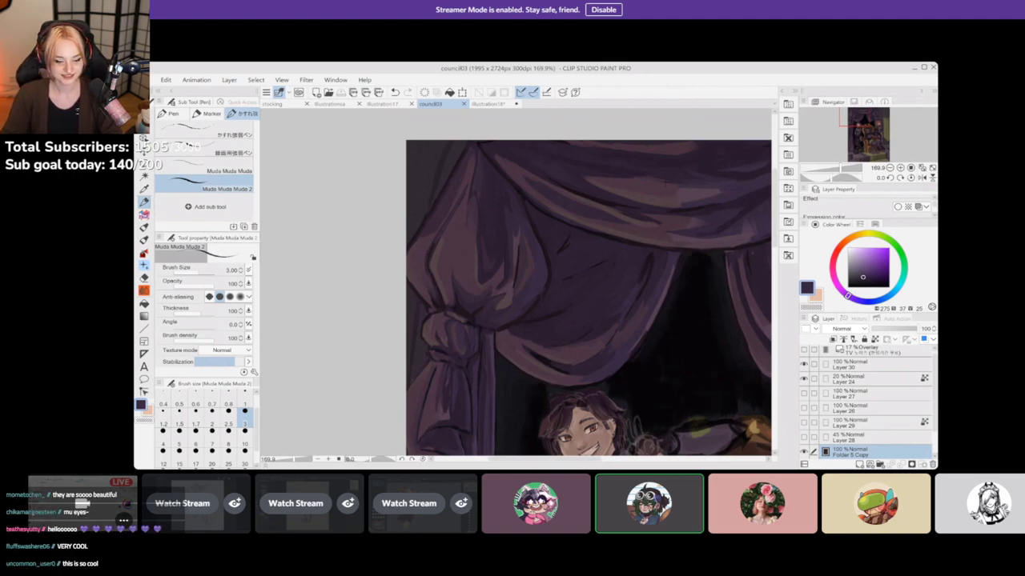
pyautogui.keyDown('alt'); pyautogui.click(488, 247); pyautogui.keyUp('alt')
pyautogui.moveTo(486, 221); pyautogui.dragTo(493, 247)
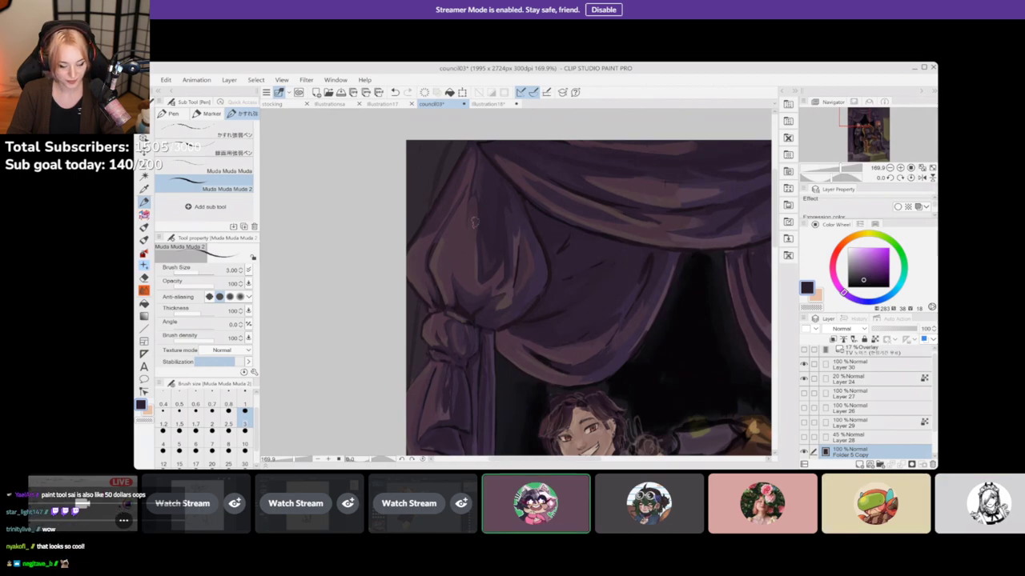
# Sample dark purple tones along the rotated canvas's upper drapery and paint shading on its folds
pyautogui.moveTo(474, 223); pyautogui.dragTo(360, 354)
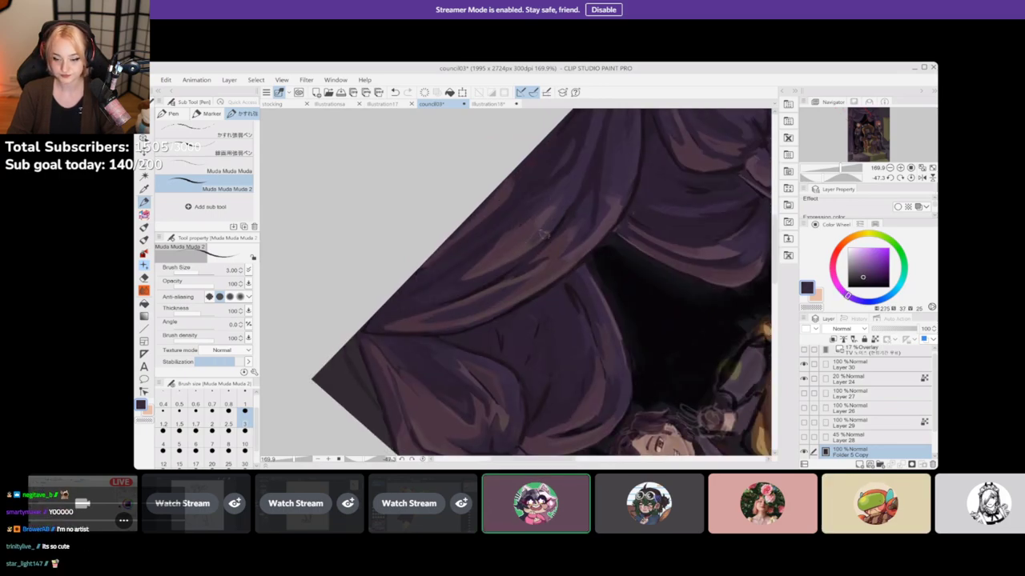
pyautogui.keyDown('alt'); pyautogui.click(535, 230); pyautogui.keyUp('alt')
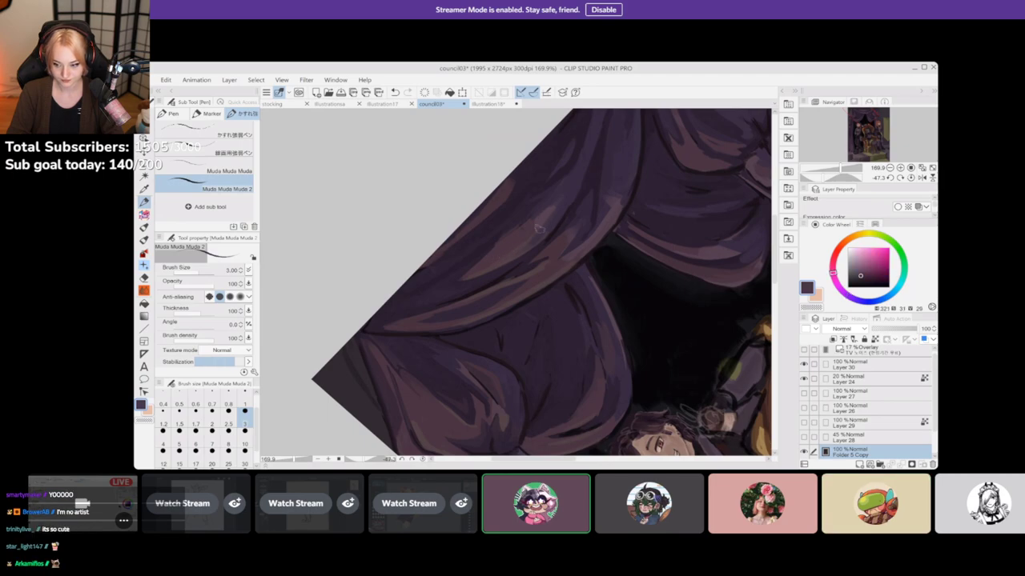
pyautogui.keyDown('alt'); pyautogui.click(486, 270); pyautogui.keyUp('alt')
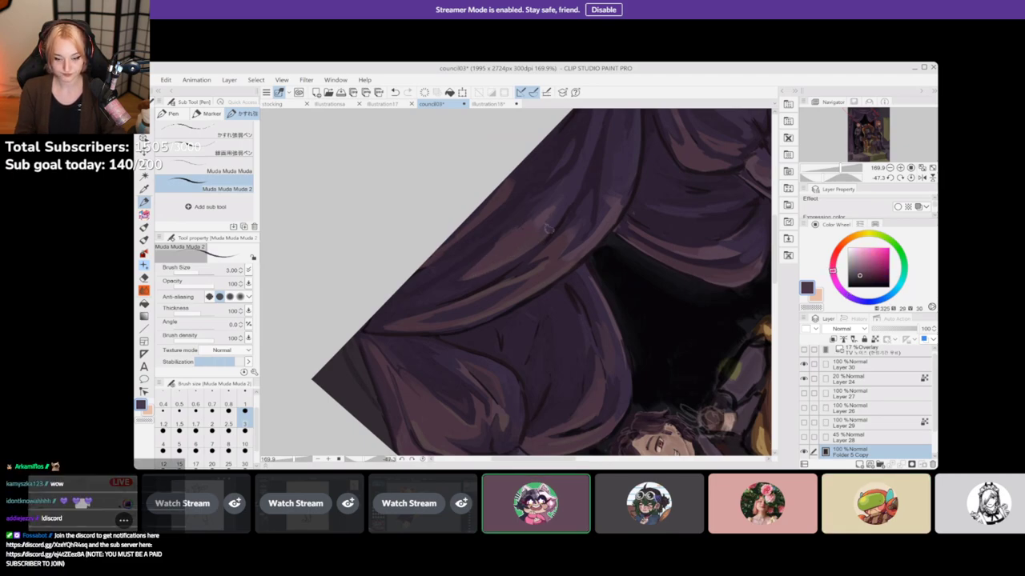
pyautogui.moveTo(559, 168); pyautogui.dragTo(634, 314)
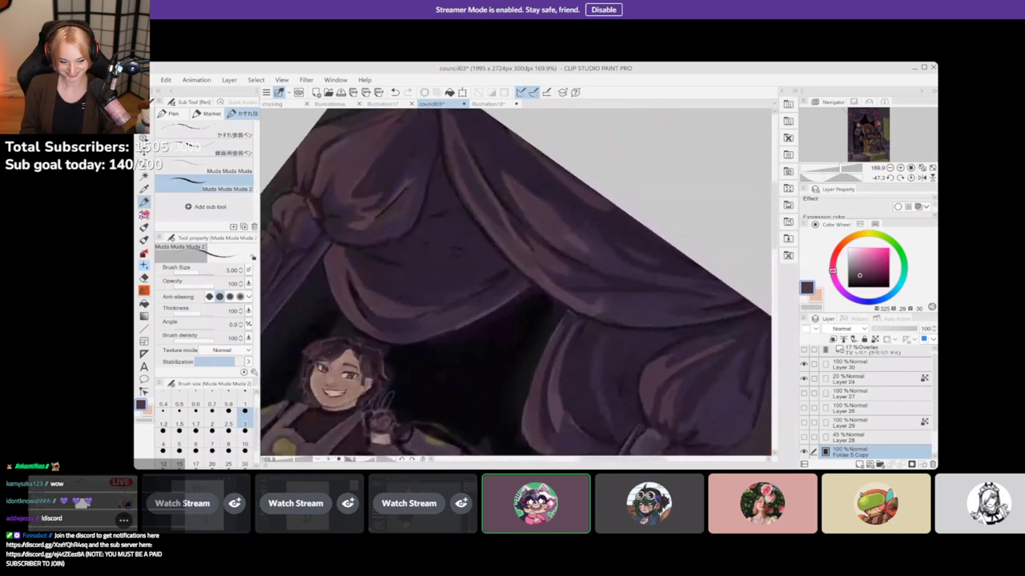
pyautogui.moveTo(561, 264); pyautogui.dragTo(552, 315)
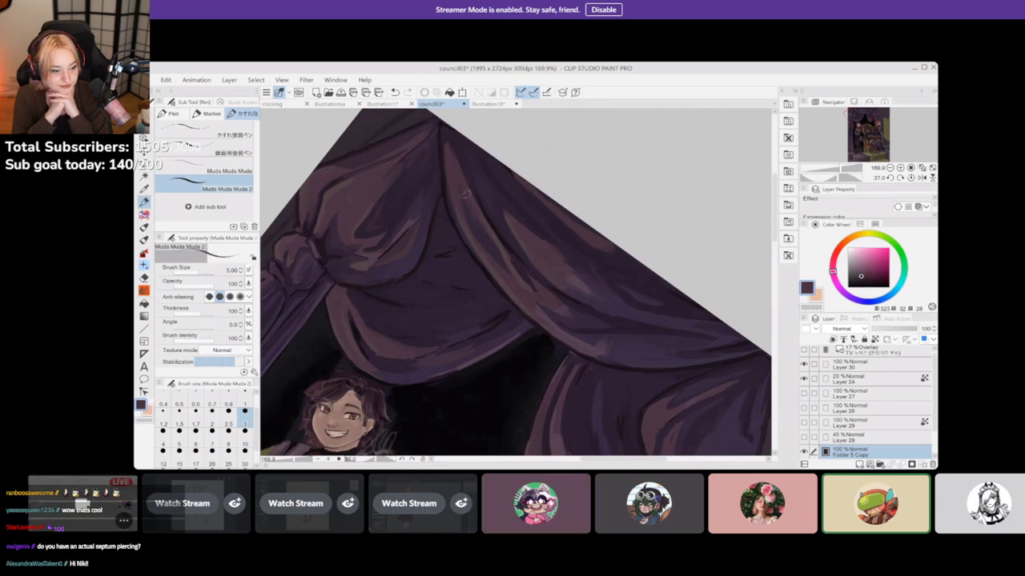
pyautogui.keyDown('alt'); pyautogui.click(486, 258); pyautogui.keyUp('alt')
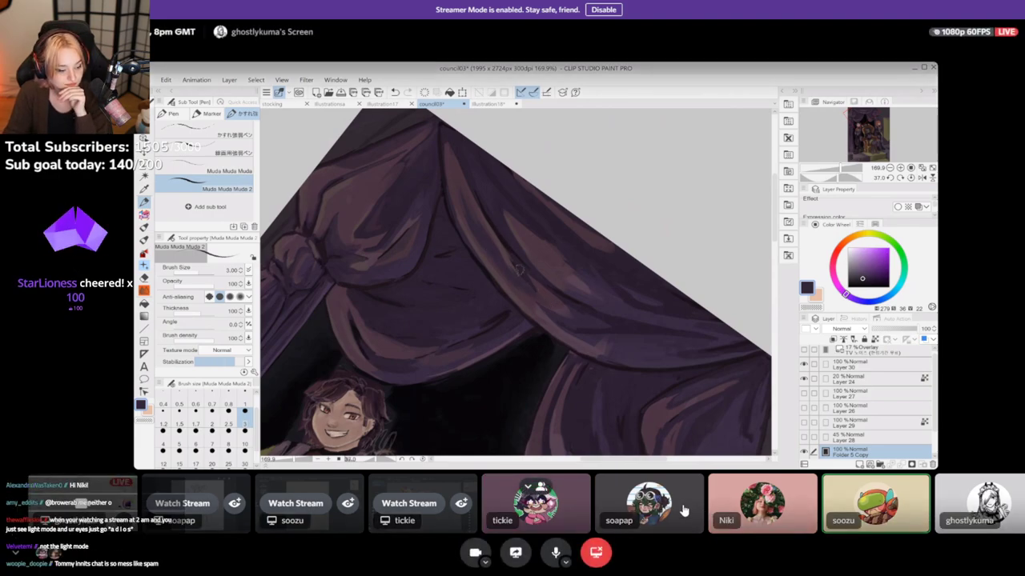
# Switch to the call stream showing the gesture sketch on a beige canvas
pyautogui.click(296, 503)
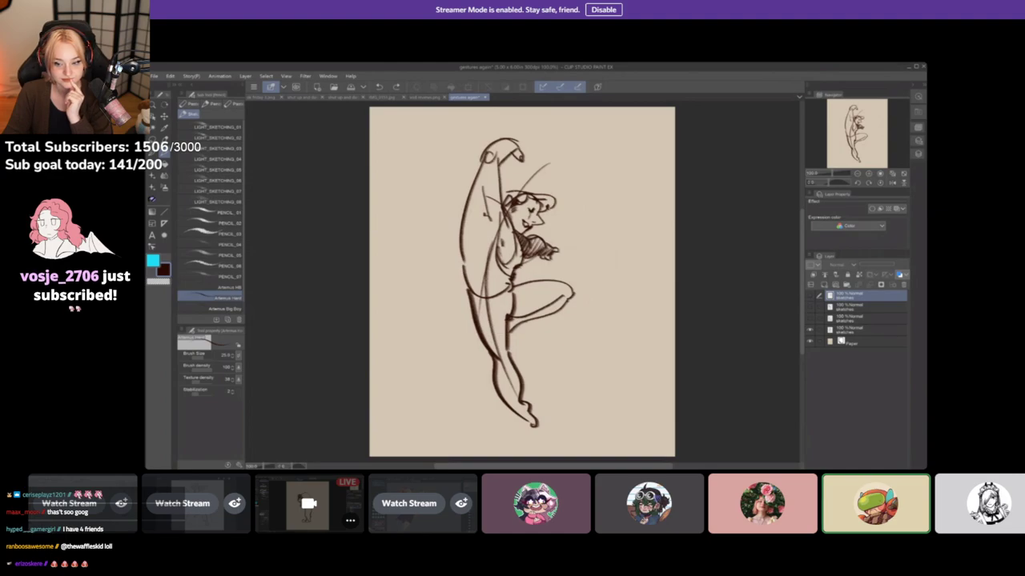
pyautogui.moveTo(108, 299)
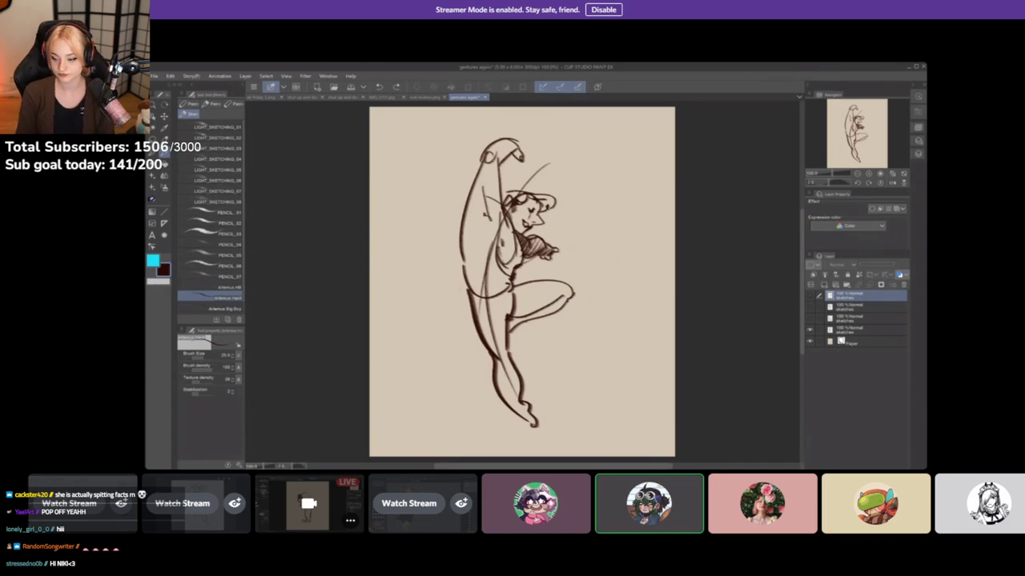
# Bring up the Spotify window, return to the Discord call and disable Streamer Mode
pyautogui.hotkey('alt', 'Tab')
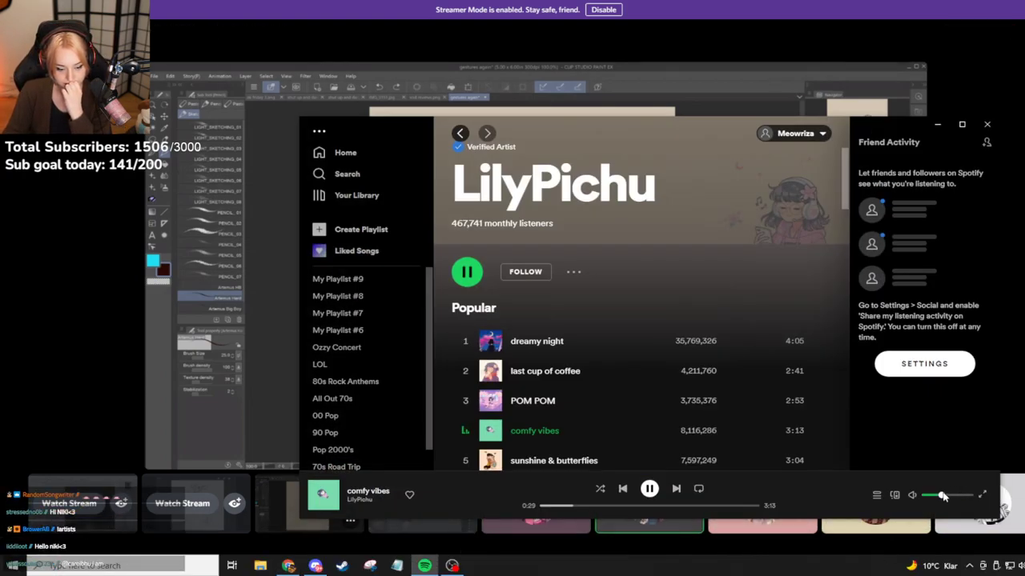
pyautogui.click(655, 5)
pyautogui.click(602, 10)
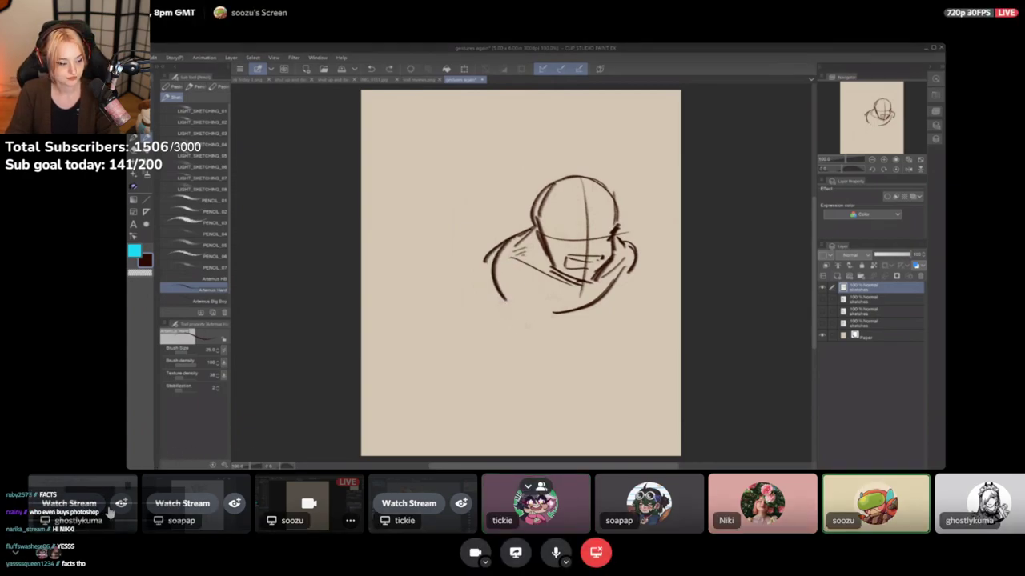
# Watch the VOCALOID SONA illustration stream, and switch to the stream of the Procreate couple sketch
pyautogui.click(403, 502)
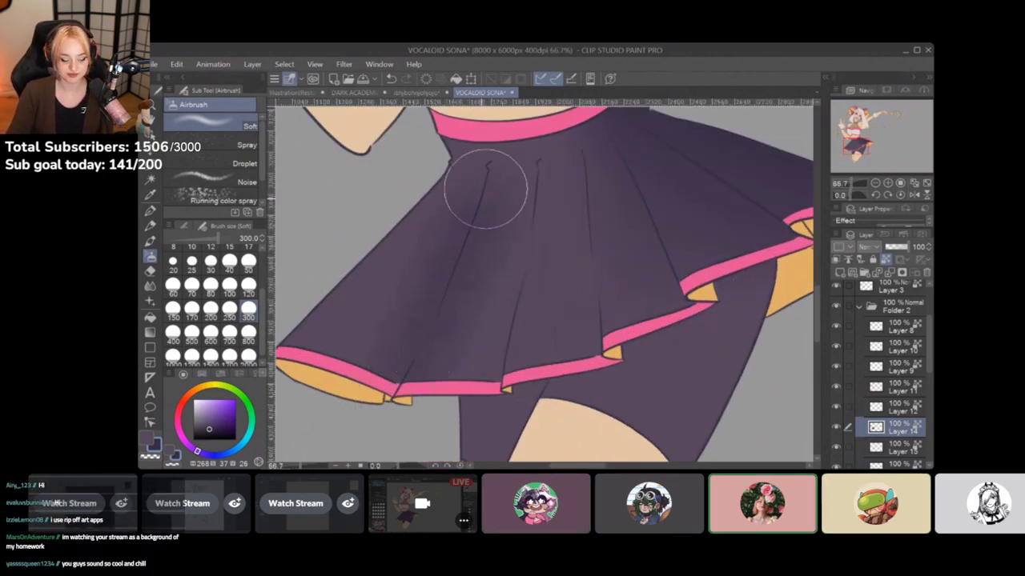
pyautogui.click(178, 505)
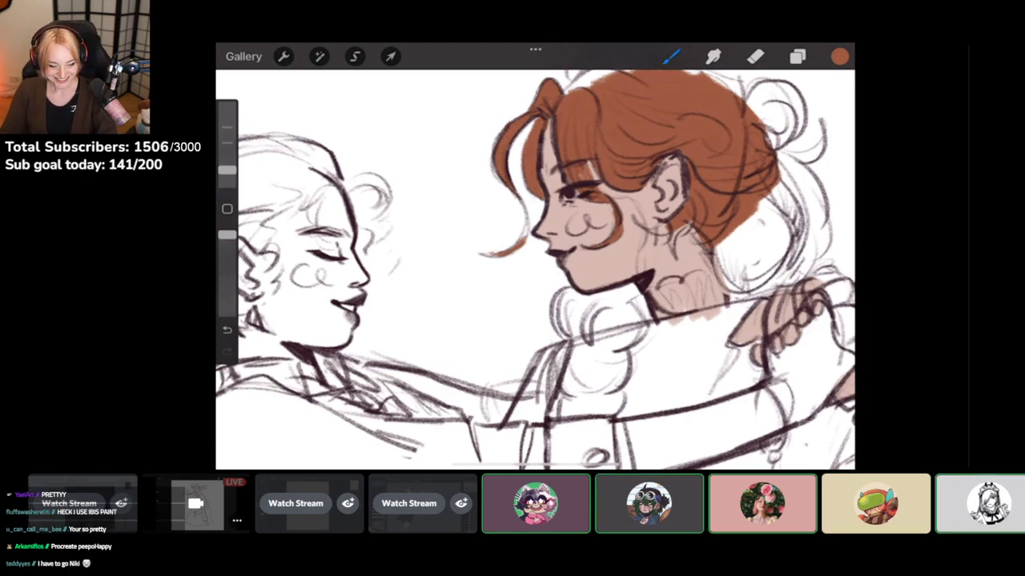
# Fill the loose curled strand in front of the woman's face with reddish brown using a 3% brush
pyautogui.scroll(5, 534, 256)
pyautogui.click(228, 169)
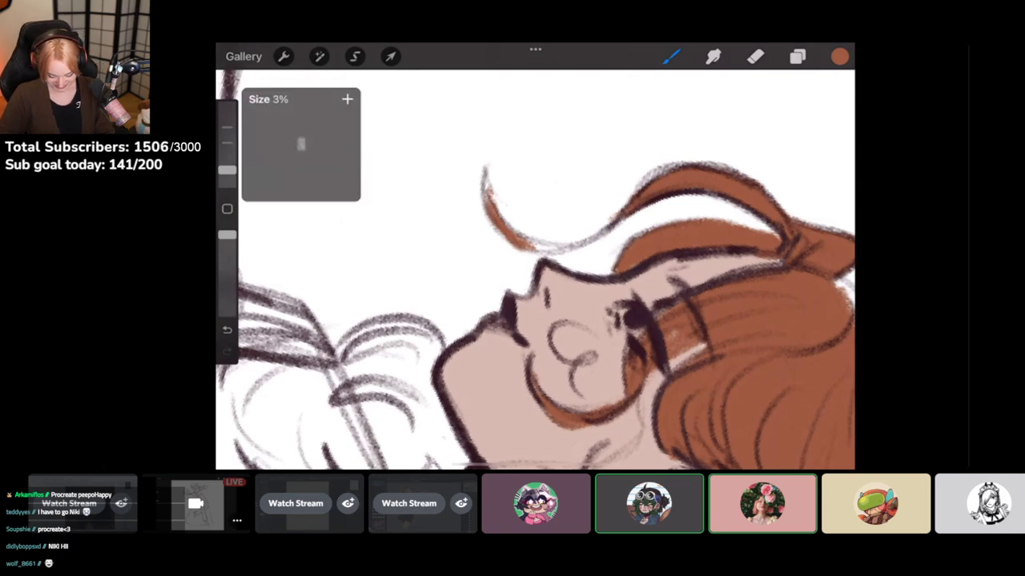
pyautogui.moveTo(484, 178)
pyautogui.mouseDown()
pyautogui.moveTo(545, 250)
pyautogui.moveTo(588, 245)
pyautogui.moveTo(624, 211)
pyautogui.mouseUp()
pyautogui.click(755, 56)
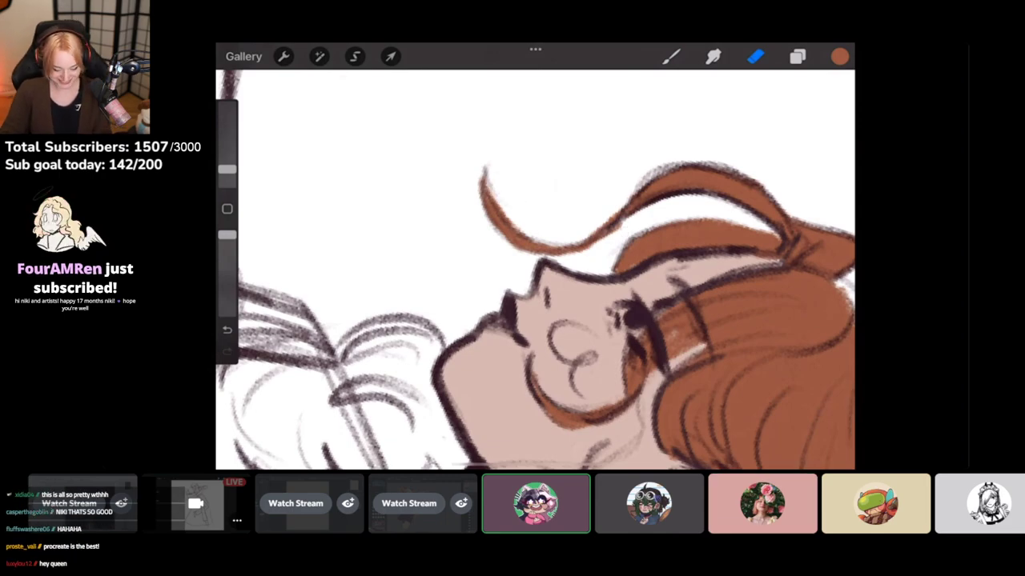
pyautogui.scroll(-2, 535, 269)
pyautogui.scroll(-3, 534, 269)
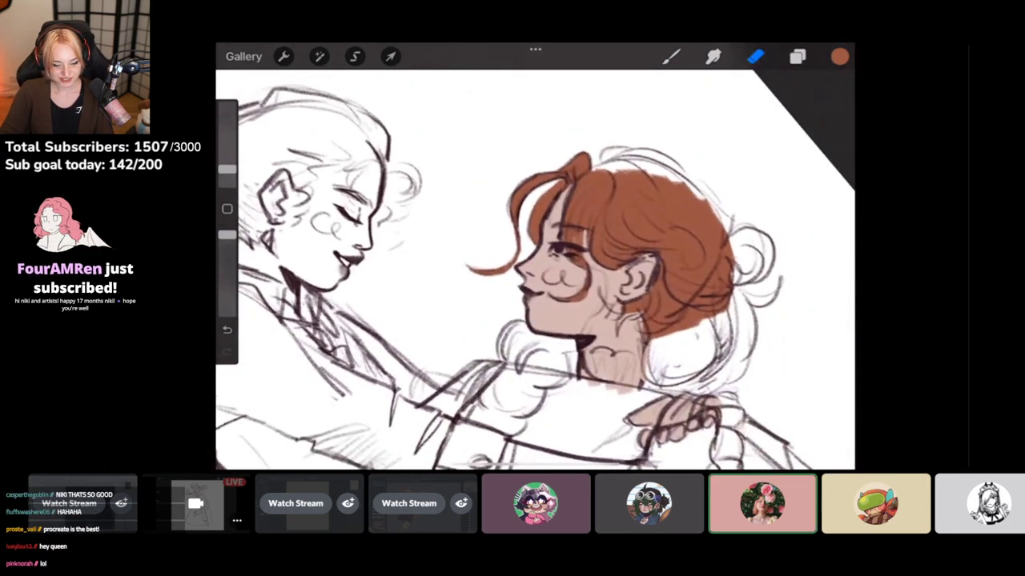
pyautogui.press('b')
pyautogui.scroll(3, 534, 269)
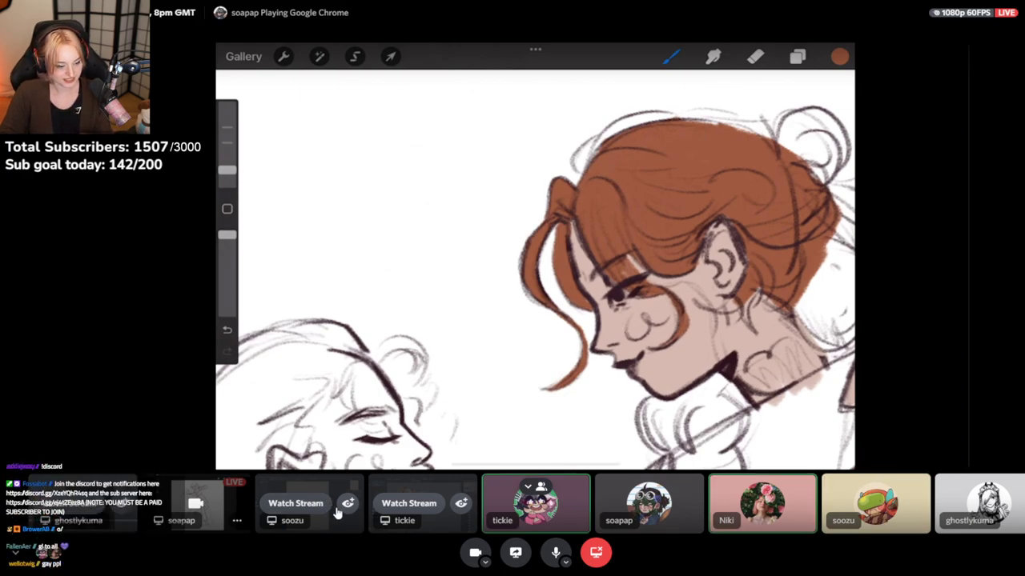
# Switch to the VOCALOID SONA stream and paint rounded lighter highlights on the skirt's right pleat with the G-pen at size 120
pyautogui.click(413, 504)
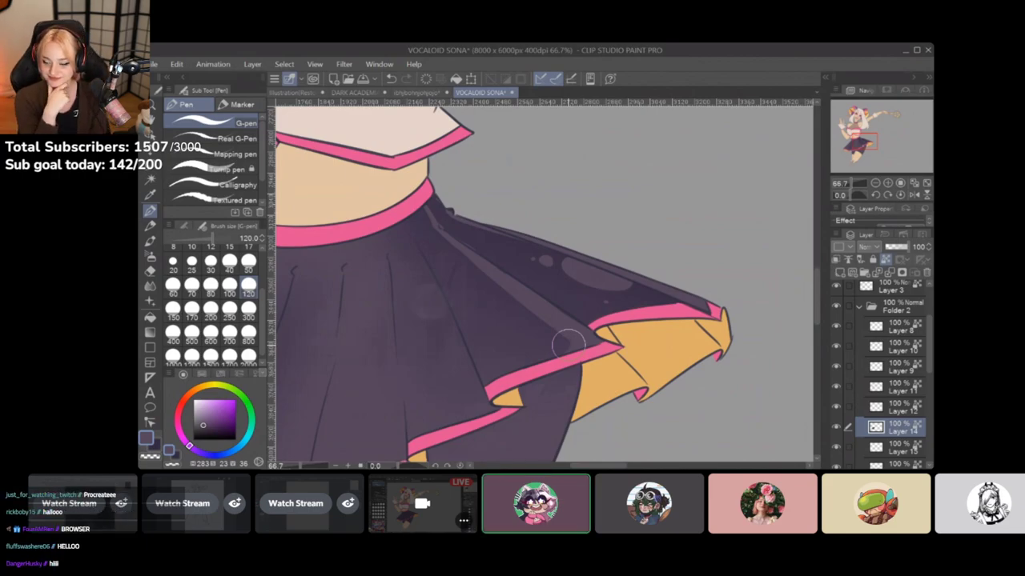
pyautogui.scroll(3, 535, 327)
pyautogui.moveTo(497, 267)
pyautogui.mouseDown()
pyautogui.moveTo(540, 306)
pyautogui.moveTo(514, 274)
pyautogui.moveTo(473, 263)
pyautogui.moveTo(462, 275)
pyautogui.mouseUp()
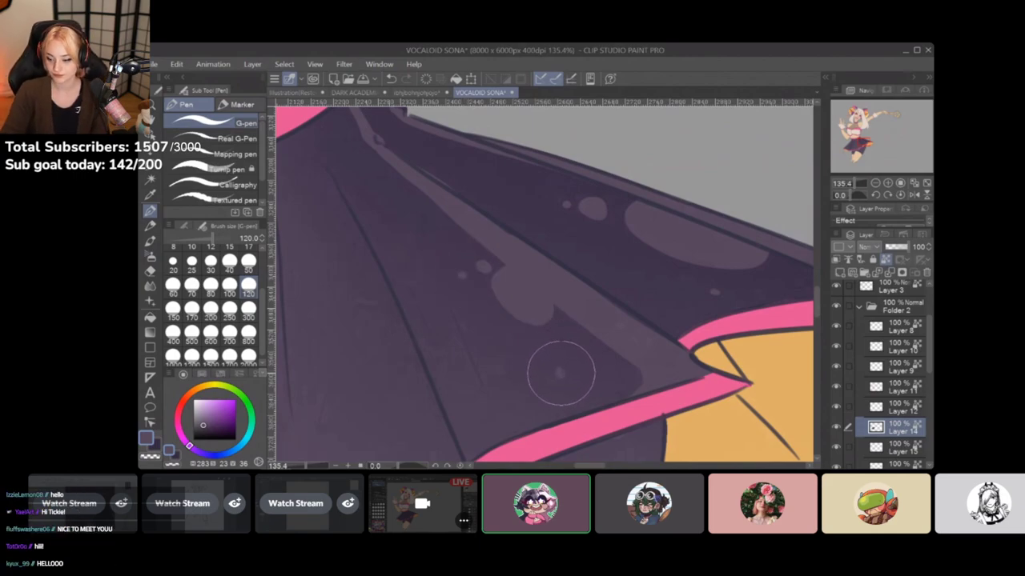
pyautogui.moveTo(555, 343); pyautogui.dragTo(639, 419)
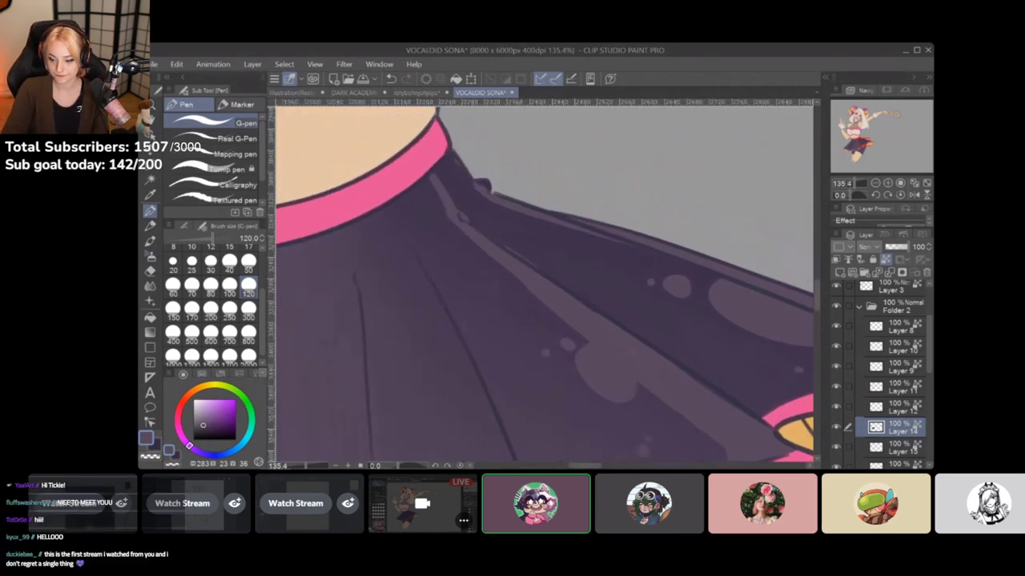
# Paint a long lighter highlight along the next skirt pleat from the pink waistband to the hem
pyautogui.scroll(-3, 500, 376)
pyautogui.moveTo(500, 381); pyautogui.dragTo(575, 384)
pyautogui.scroll(2, 504, 360)
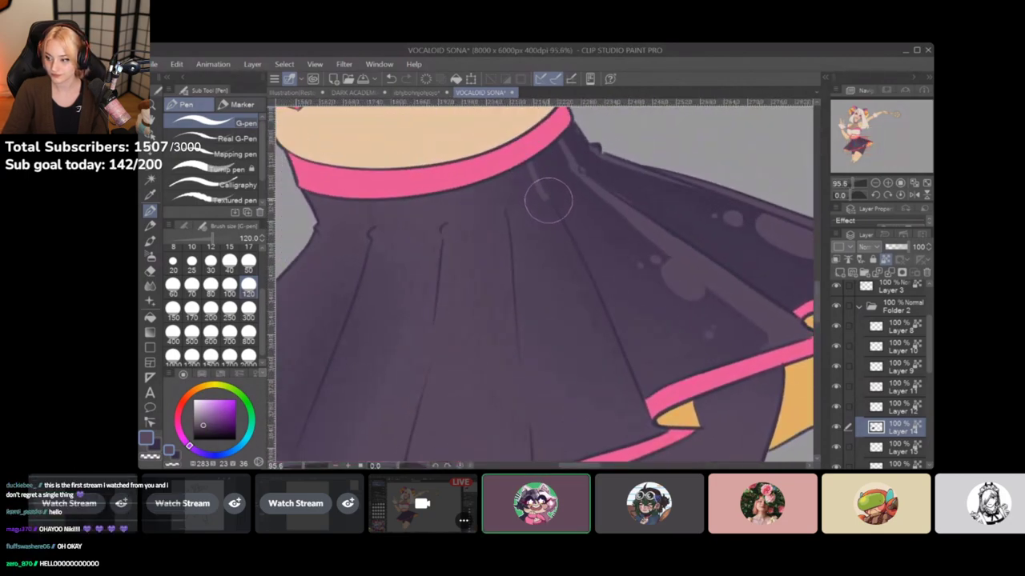
pyautogui.moveTo(545, 201); pyautogui.dragTo(622, 369)
pyautogui.scroll(-3, 642, 376)
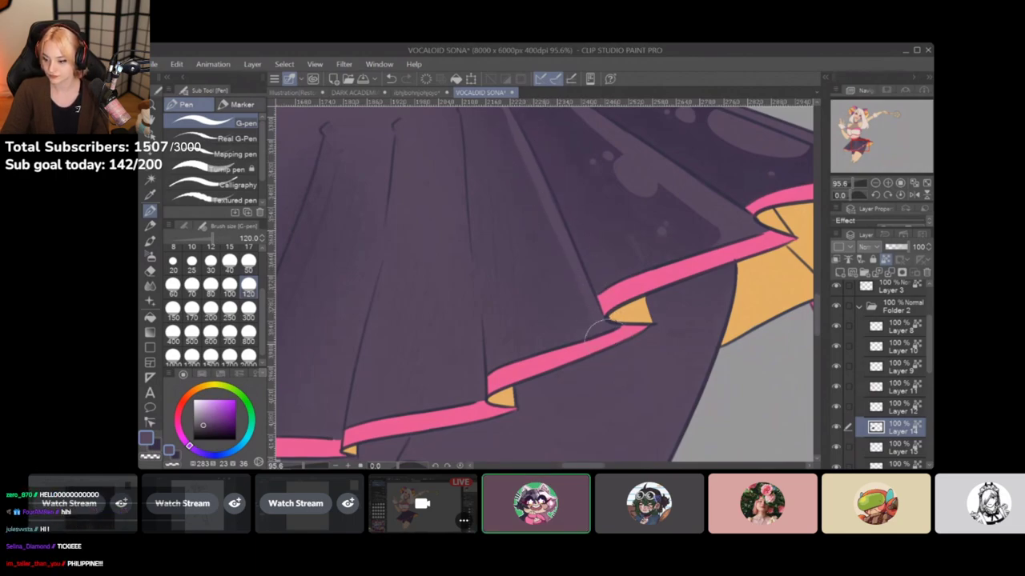
# Add short lighter strokes to the pleats below the waistband and switch to the Soft airbrush at size 300
pyautogui.scroll(3, 590, 297)
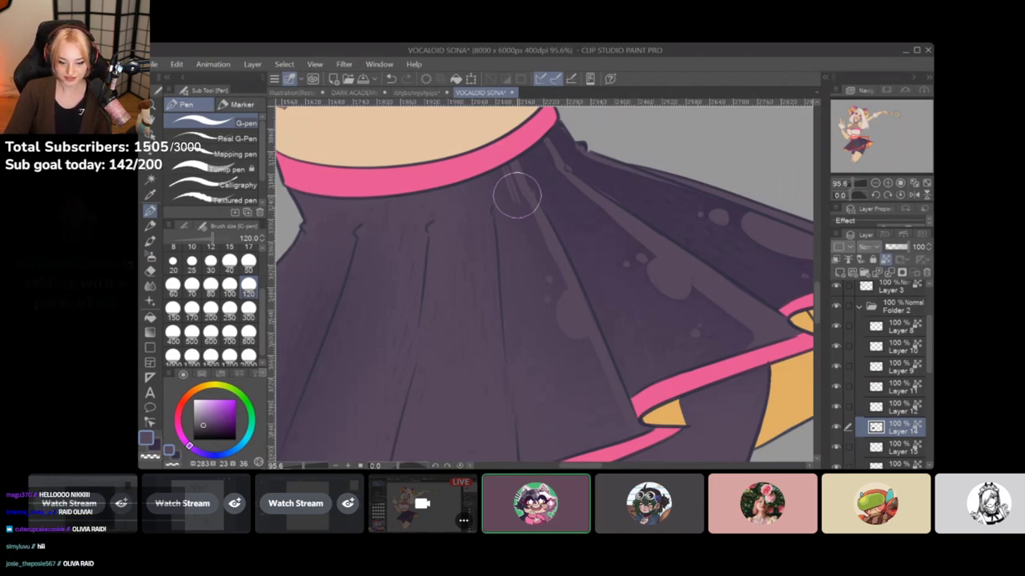
pyautogui.moveTo(517, 194); pyautogui.dragTo(560, 179)
pyautogui.moveTo(611, 263); pyautogui.dragTo(573, 230)
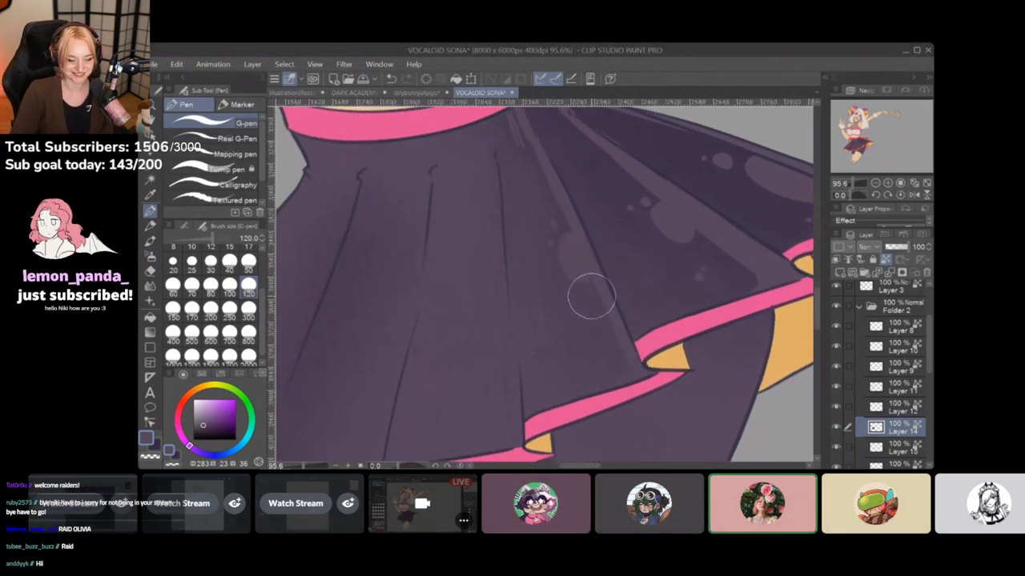
pyautogui.scroll(-3, 592, 297)
pyautogui.scroll(3, 528, 185)
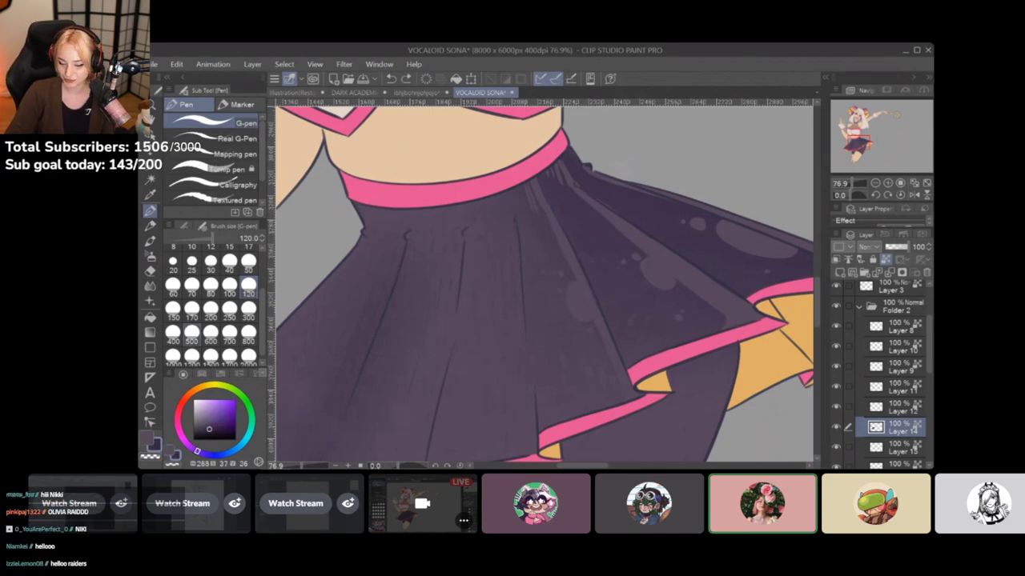
pyautogui.press('b')
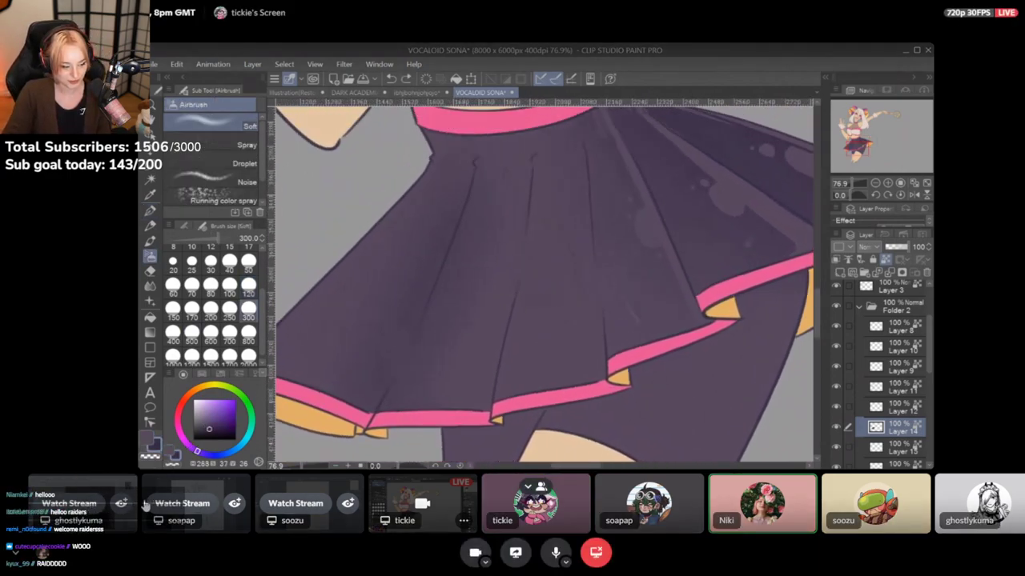
# View the Procreate couple sketch stream, and switch to the stream of the crouching gesture sketch
pyautogui.click(195, 503)
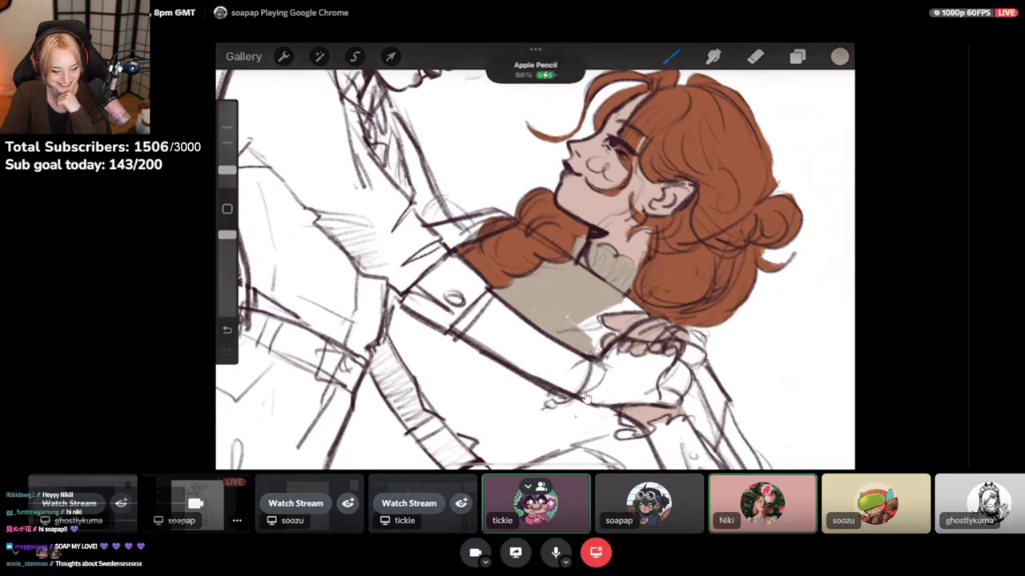
pyautogui.click(295, 504)
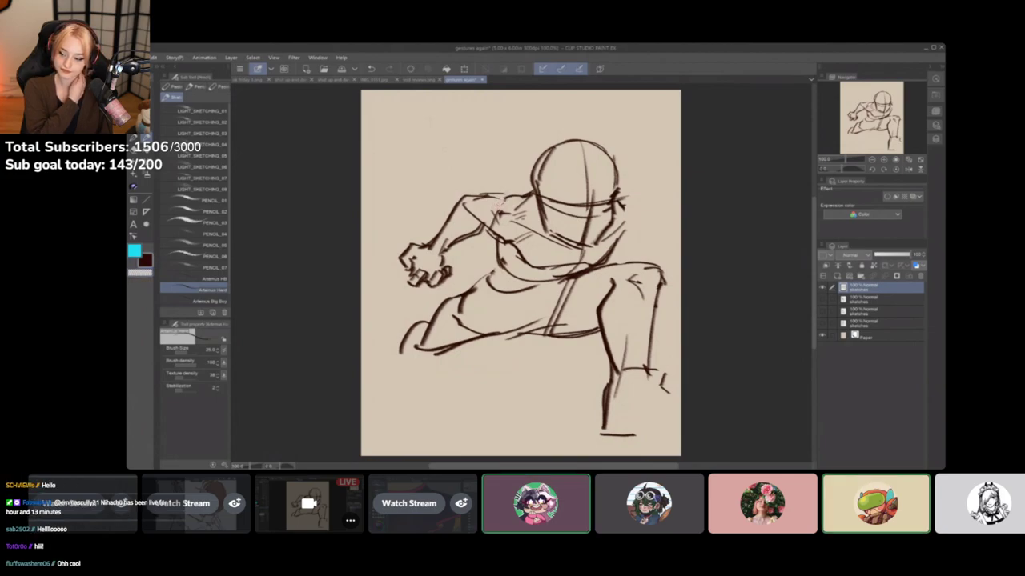
# Sketch and redo the short far-shoulder line extending outward beside the crouching figure's head
pyautogui.press('ctrl')
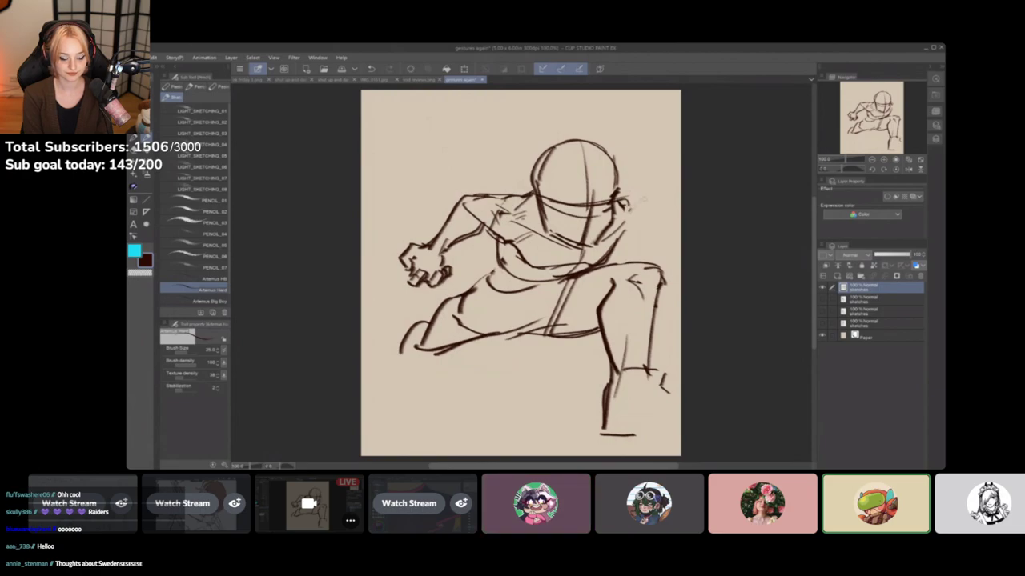
pyautogui.press('ctrl')
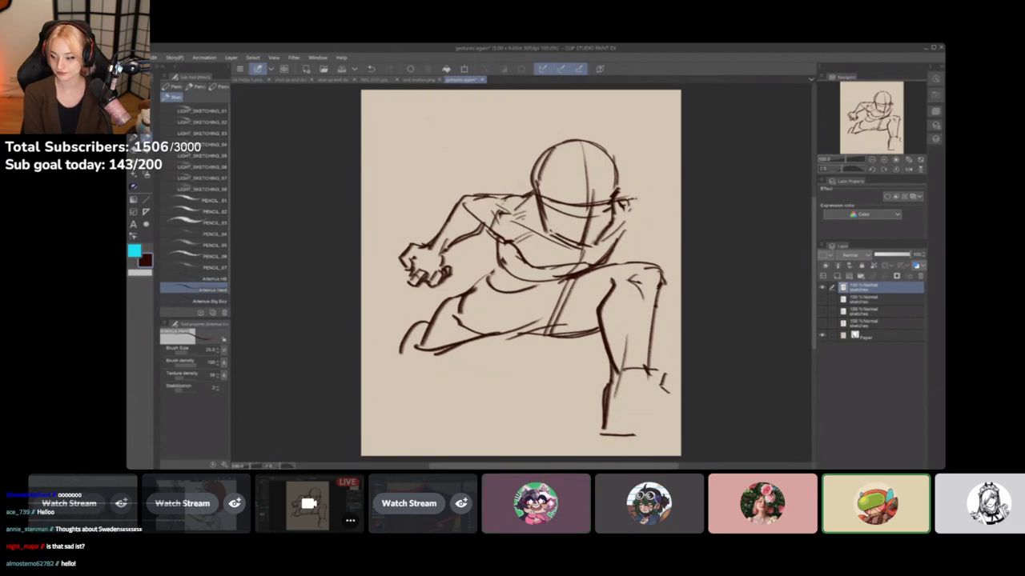
pyautogui.hotkey('ctrl', 'z')
pyautogui.moveTo(622, 201); pyautogui.dragTo(648, 205)
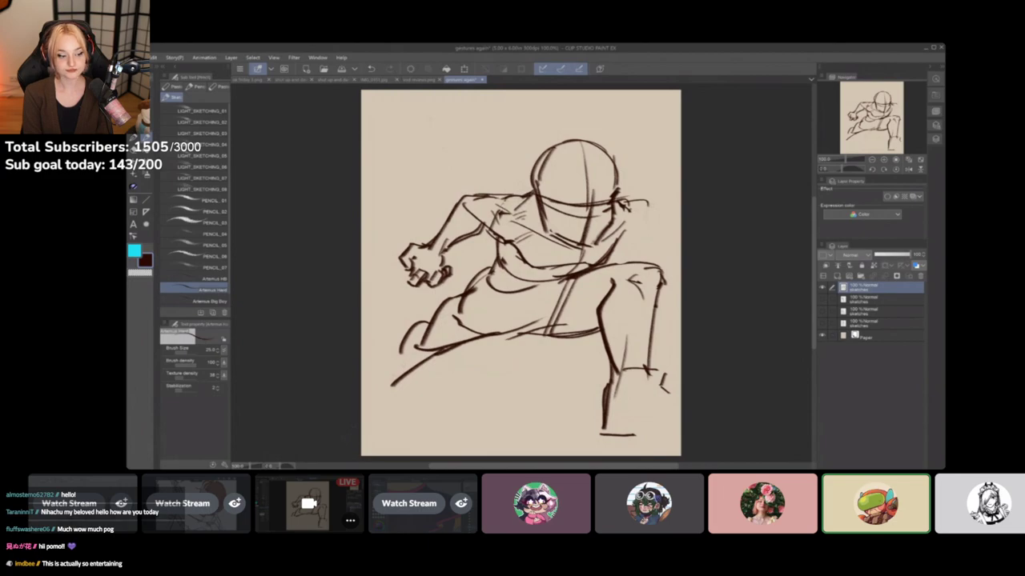
# Extend the two contour lines of the crouching figure's rear lower leg down to the ankle
pyautogui.hotkey('ctrl', 'z')
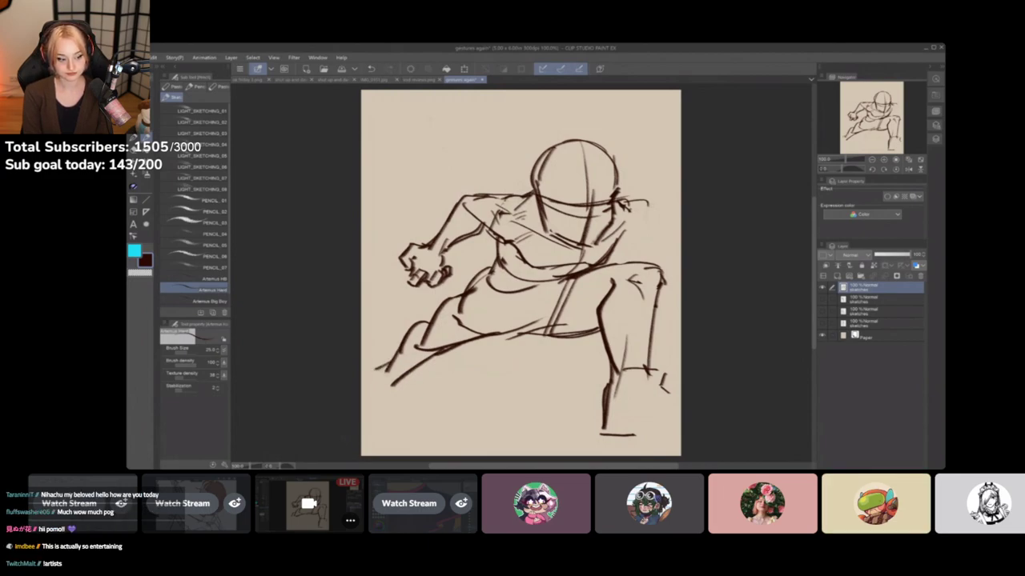
pyautogui.moveTo(388, 370)
pyautogui.mouseDown()
pyautogui.moveTo(372, 400)
pyautogui.moveTo(372, 390)
pyautogui.mouseUp()
pyautogui.hotkey('ctrl', 'z')
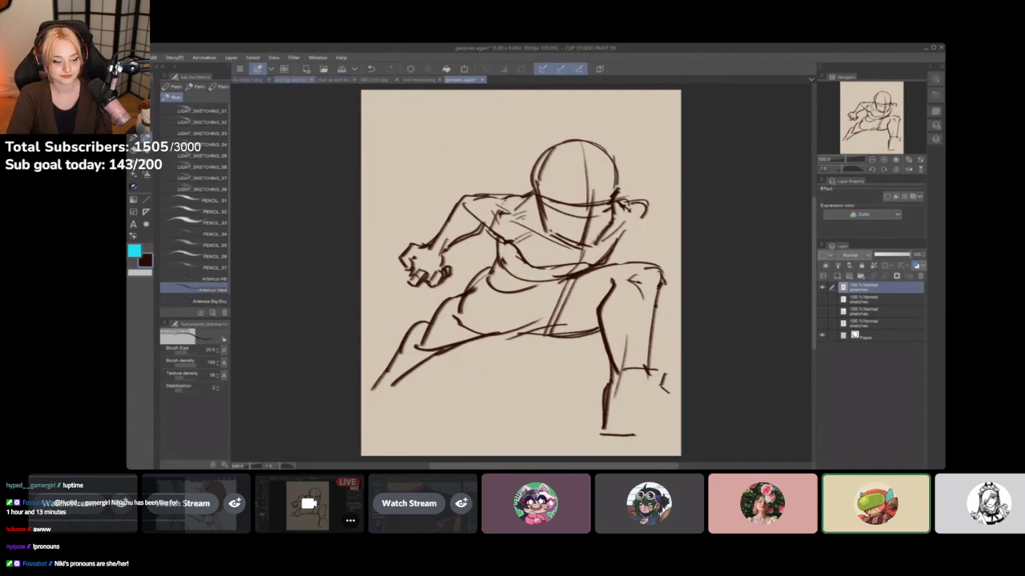
# Look at the finished three-character city illustration, return to the gesture sketch and draw the foot on the rear leg
pyautogui.click(248, 79)
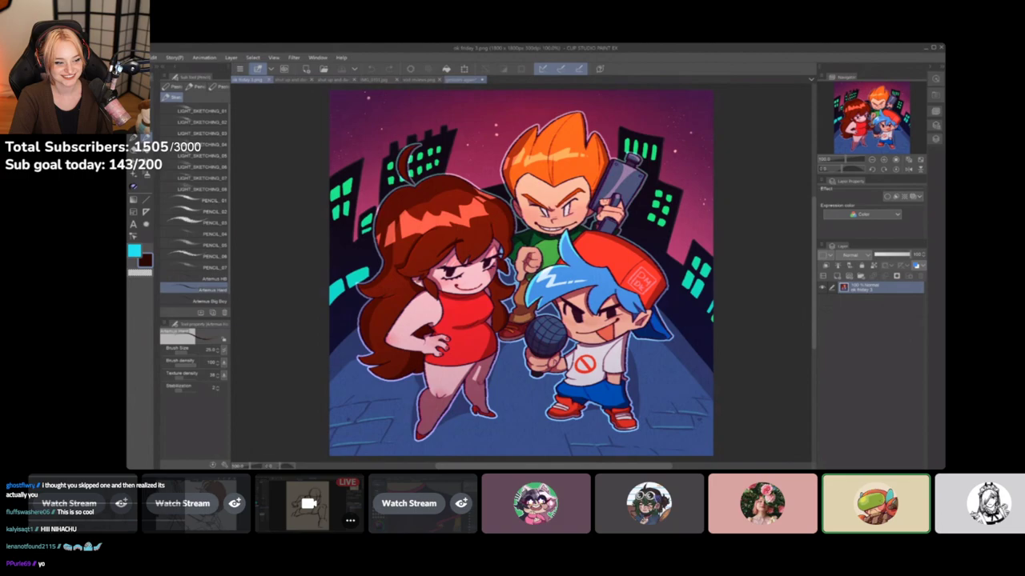
pyautogui.click(464, 79)
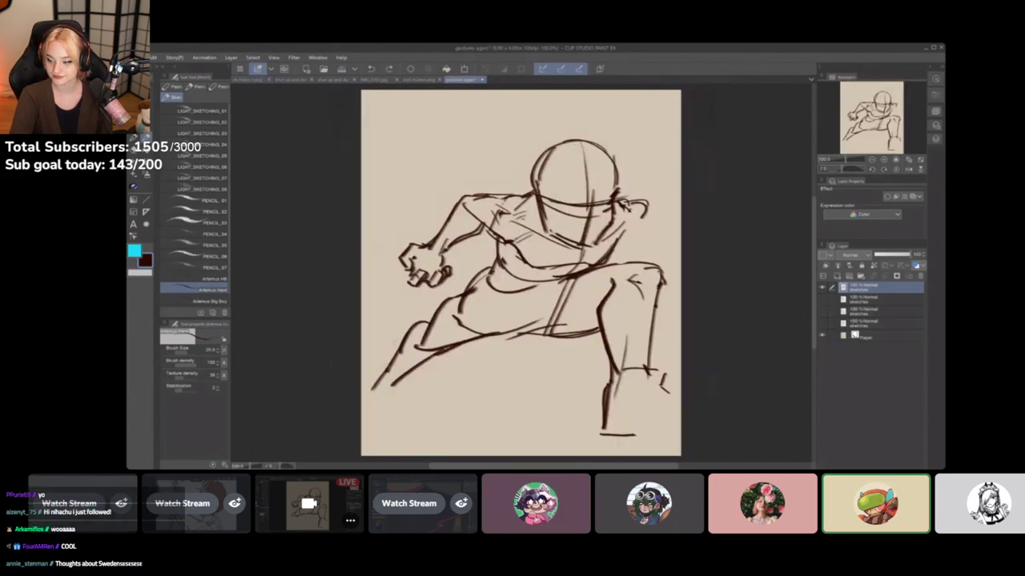
pyautogui.moveTo(383, 367)
pyautogui.mouseDown()
pyautogui.moveTo(371, 386)
pyautogui.moveTo(400, 384)
pyautogui.mouseUp()
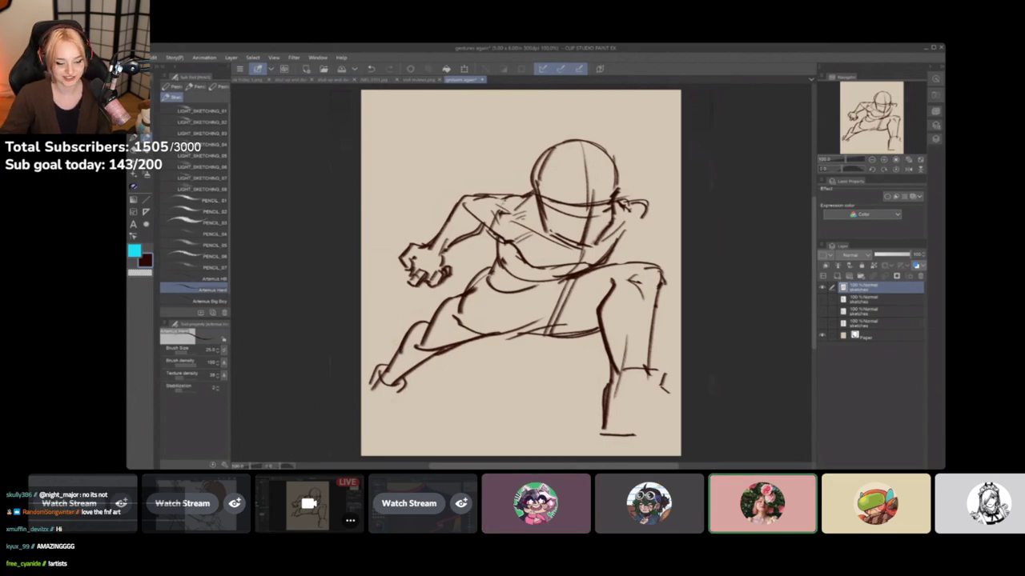
# Switch to the Illustration17 stream with the seated group sketch and slightly raise that participant's user volume
pyautogui.moveTo(921, 409)
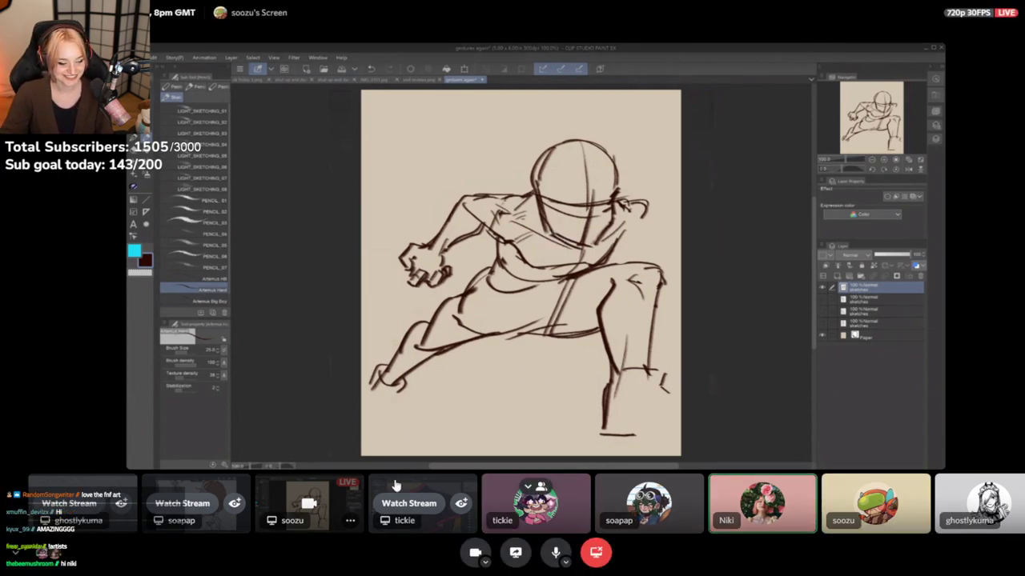
pyautogui.click(69, 503)
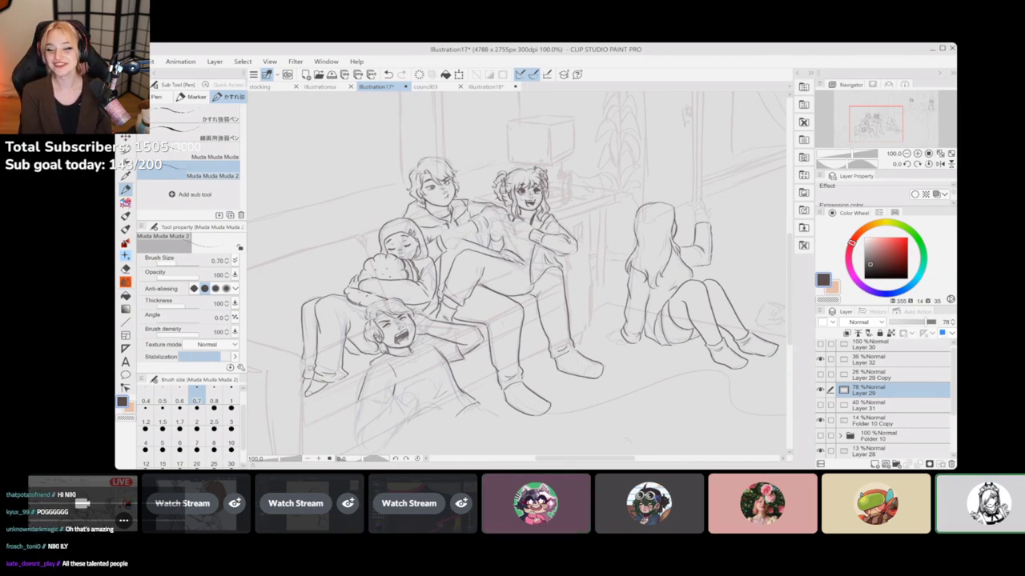
pyautogui.moveTo(519, 274); pyautogui.dragTo(493, 261)
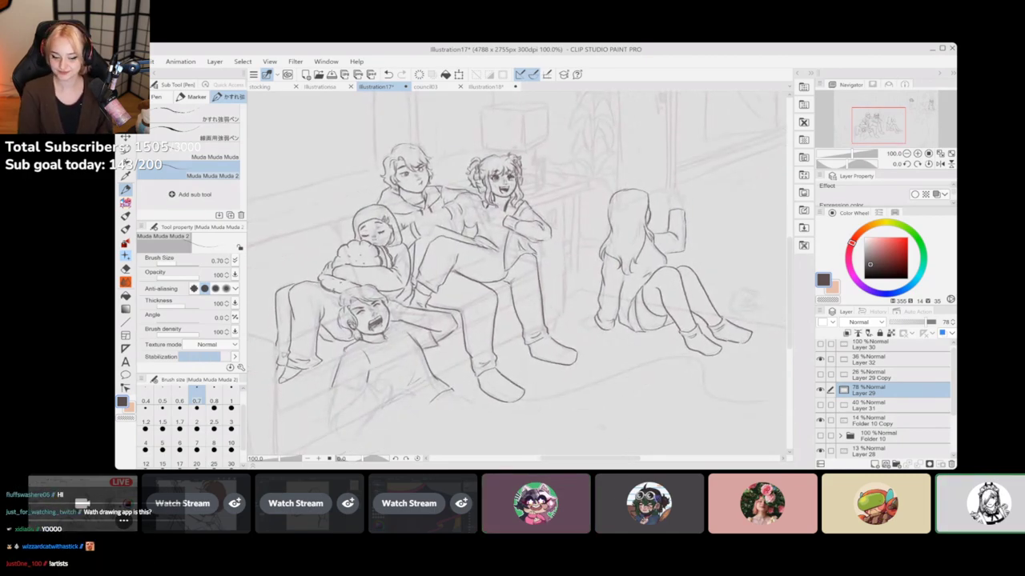
pyautogui.rightClick(1007, 498)
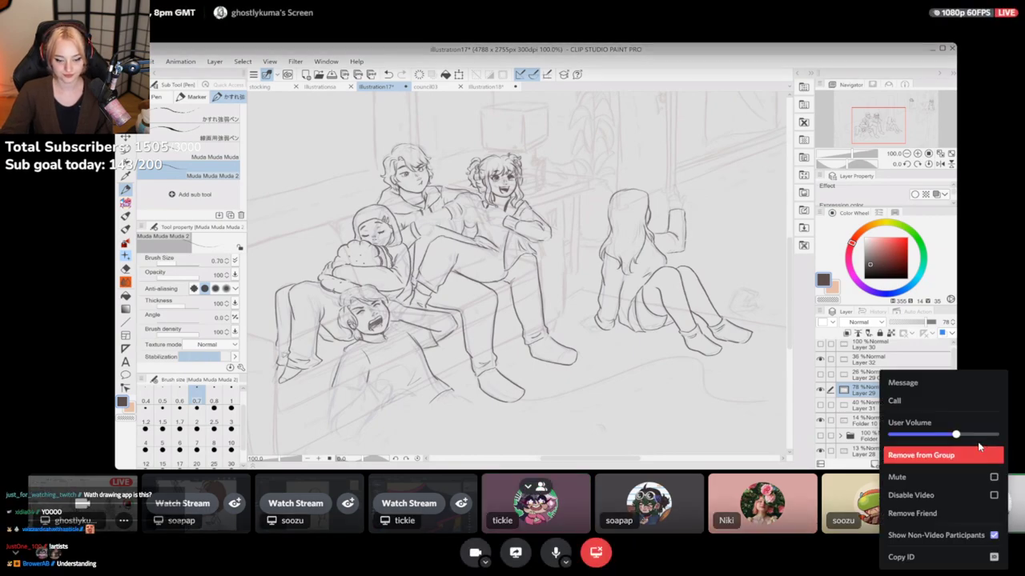
pyautogui.moveTo(957, 435); pyautogui.dragTo(965, 434)
pyautogui.press('Escape')
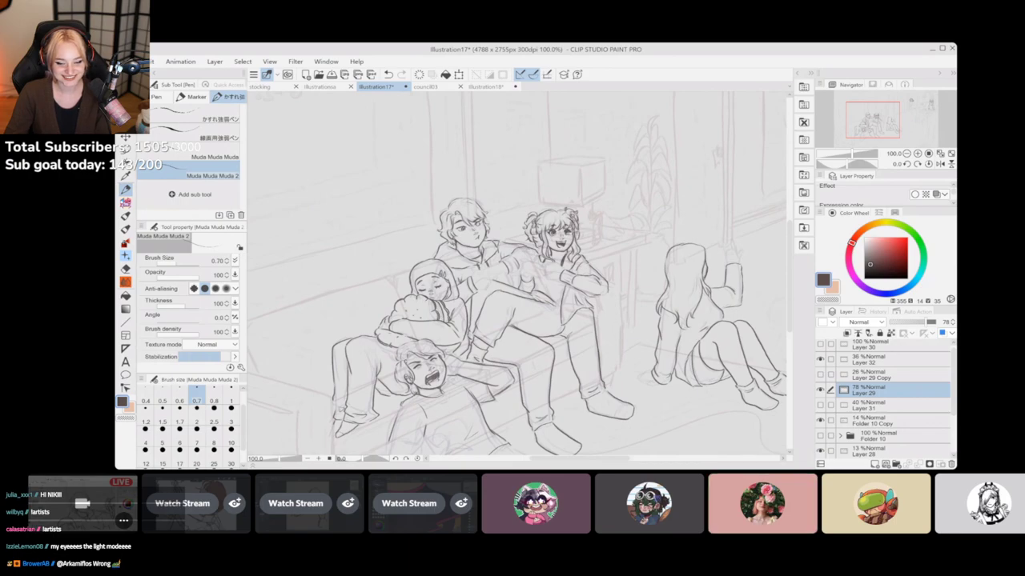
# Ink the contour below the laughing boy's torso on Layer 29 with the Muda Muda Muda 2 pen at size 0.7
pyautogui.moveTo(518, 275); pyautogui.dragTo(477, 208)
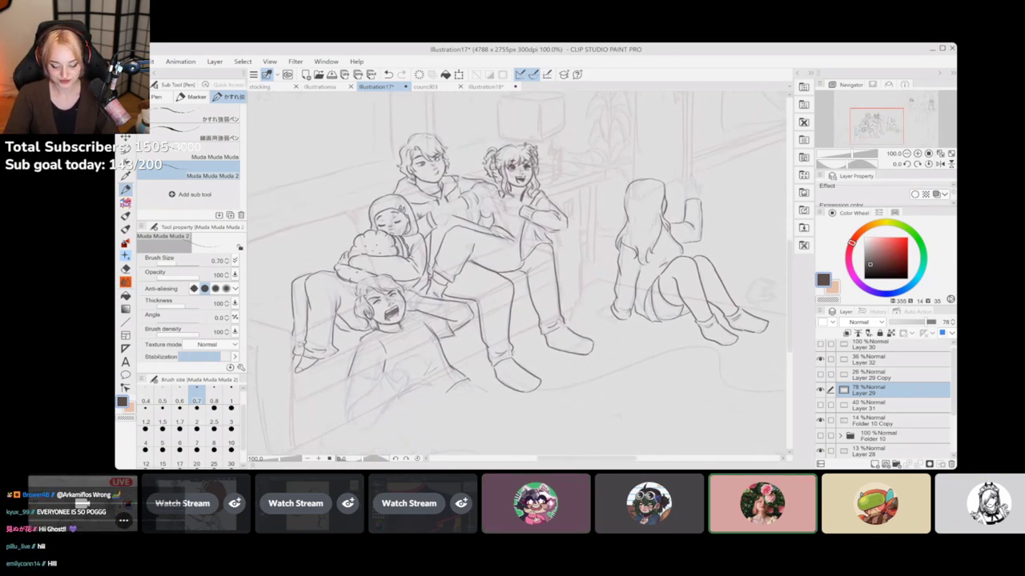
pyautogui.moveTo(477, 209); pyautogui.dragTo(505, 134)
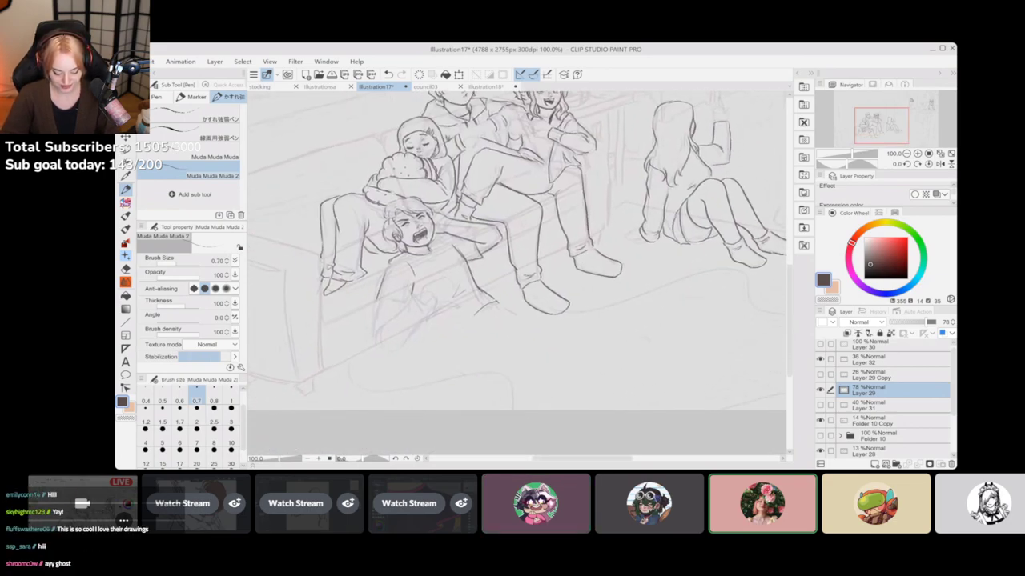
pyautogui.scroll(4, 516, 273)
pyautogui.hscroll(3, 517, 272)
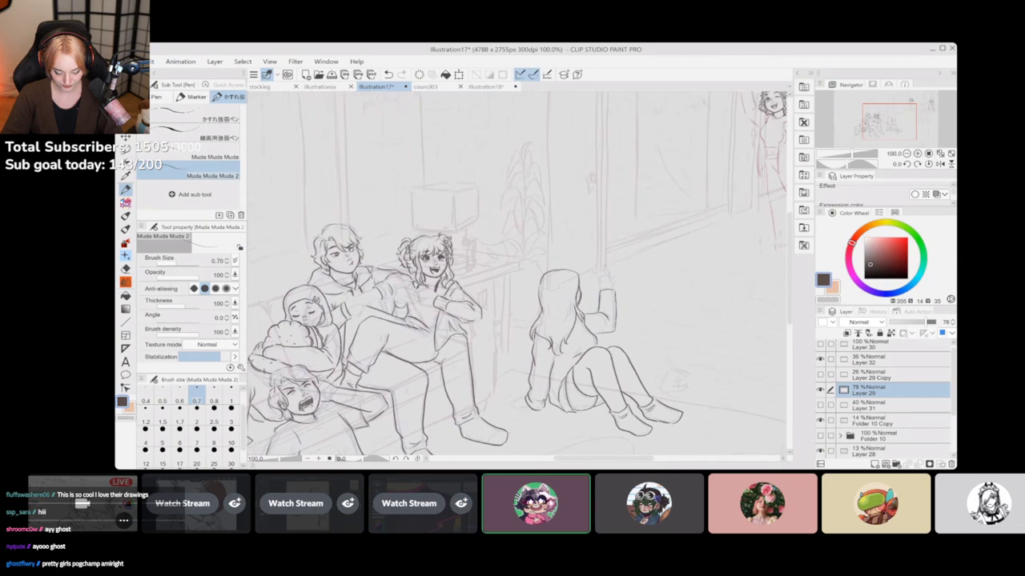
pyautogui.scroll(-3, 516, 272)
pyautogui.hscroll(-3, 516, 272)
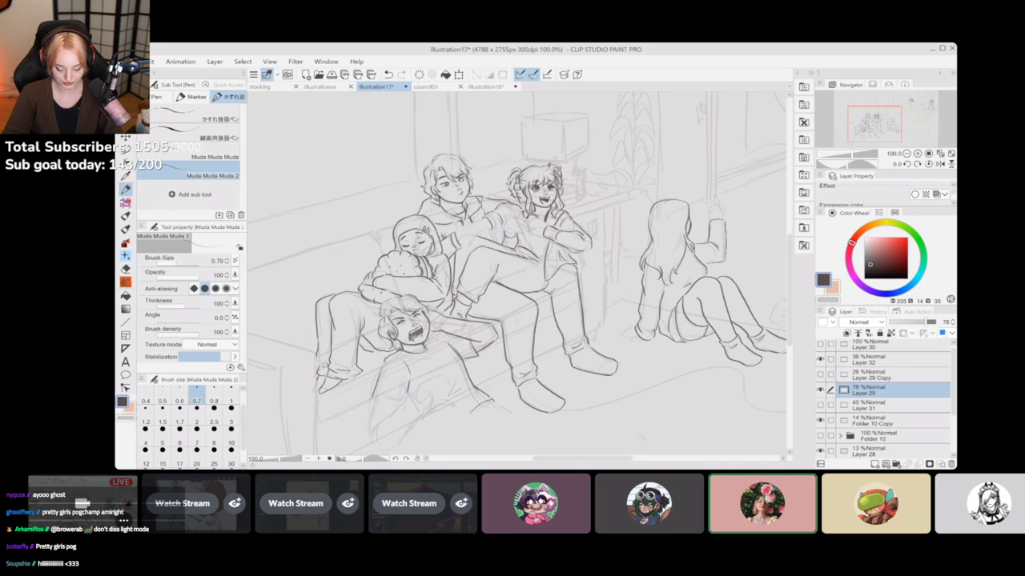
pyautogui.scroll(-5, 517, 272)
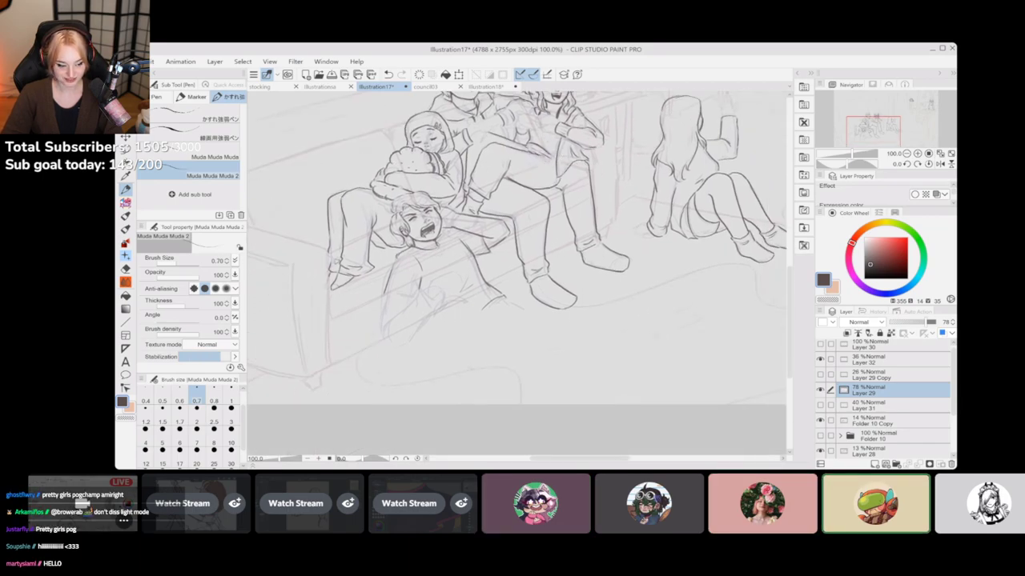
pyautogui.scroll(6, 516, 273)
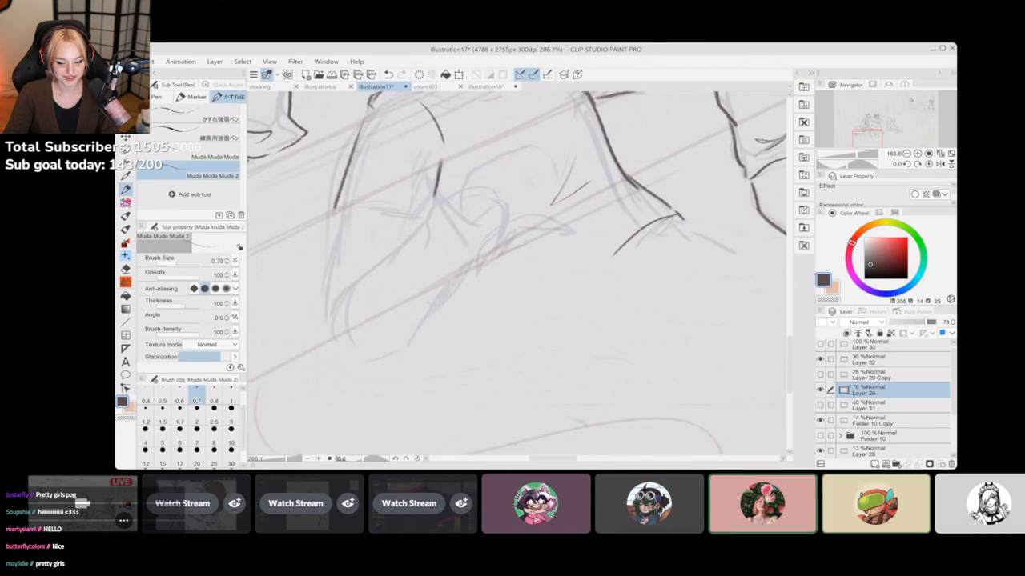
pyautogui.scroll(1, 481, 240)
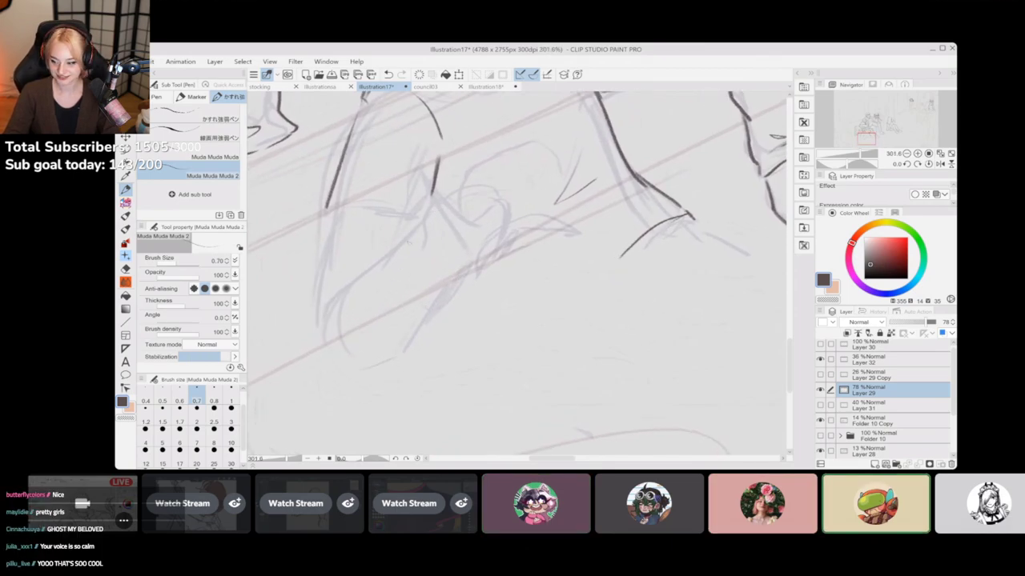
pyautogui.moveTo(438, 204); pyautogui.dragTo(368, 282)
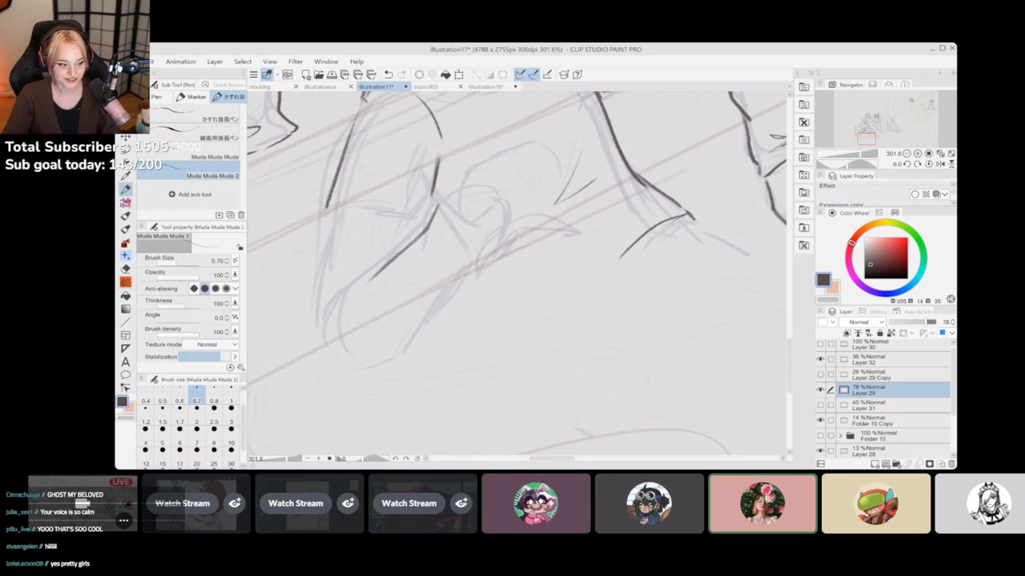
pyautogui.moveTo(404, 249); pyautogui.dragTo(331, 322)
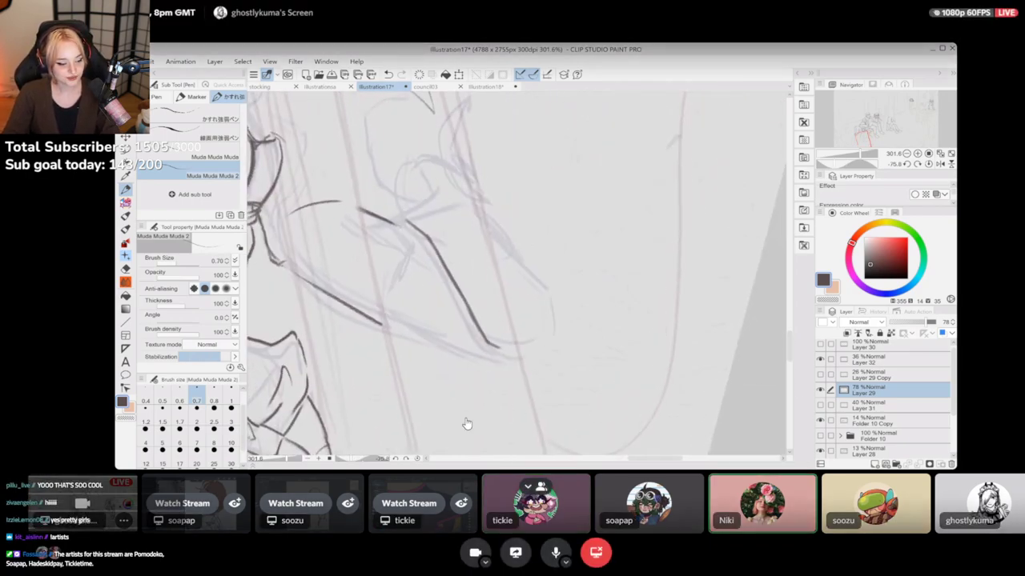
# View the VOCALOID SONA character stream, and switch to the Procreate couple sketch stream
pyautogui.click(408, 504)
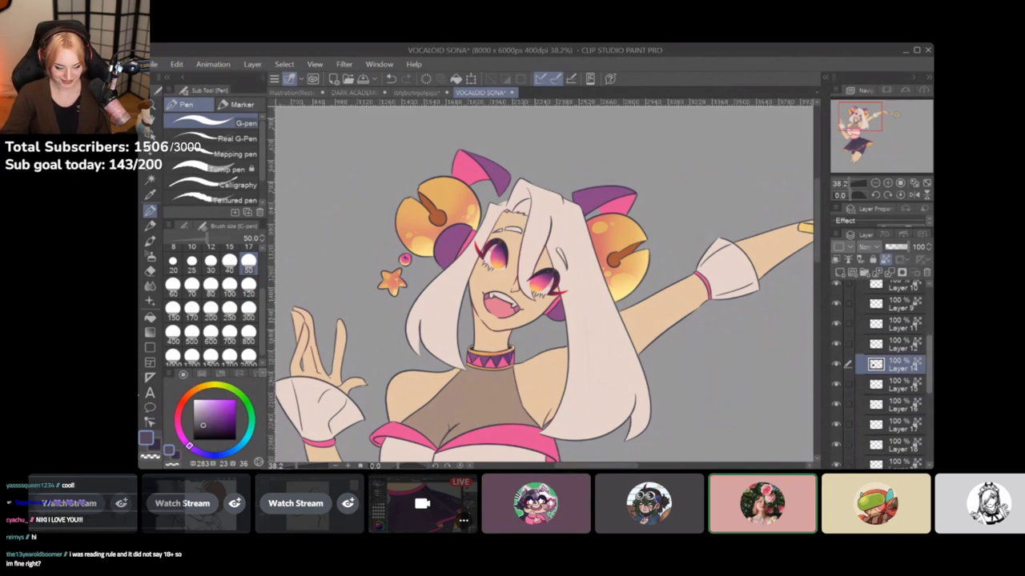
pyautogui.moveTo(852, 443)
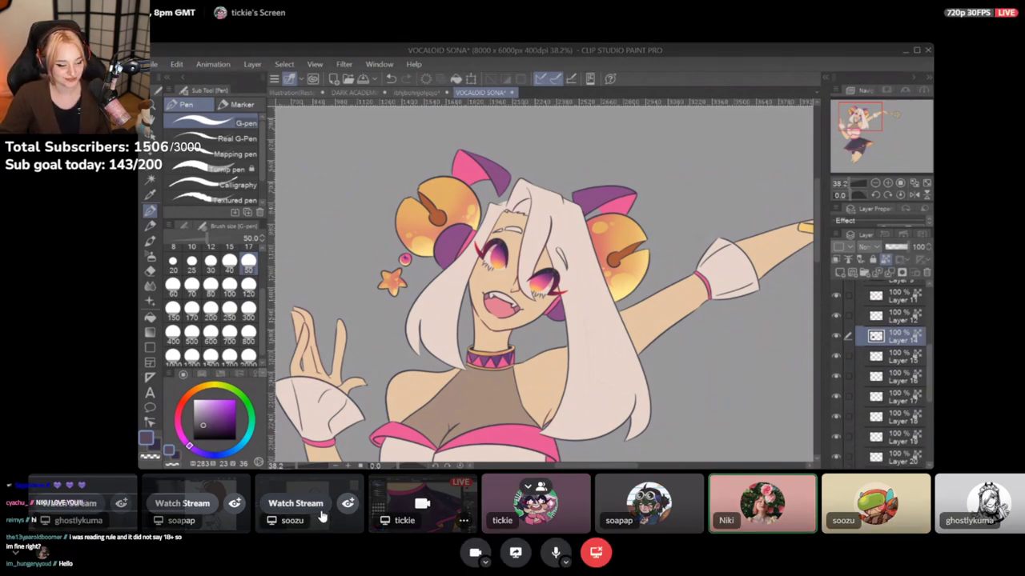
pyautogui.click(184, 502)
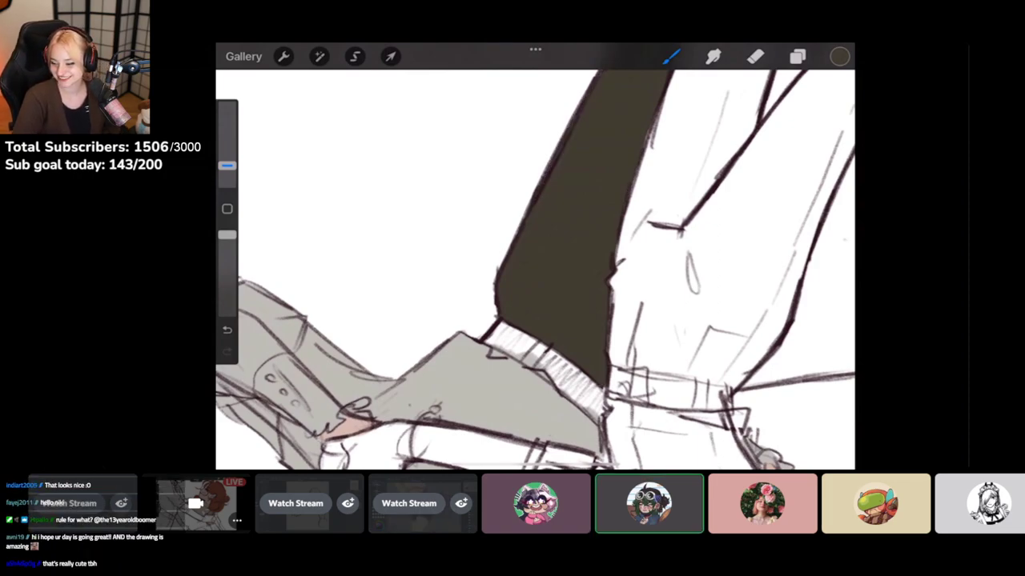
# Fill the small triangular gap between the white trouser legs with the skirt's dark olive using a smaller brush
pyautogui.scroll(-5, 535, 269)
pyautogui.scroll(3, 535, 269)
pyautogui.moveTo(746, 175); pyautogui.dragTo(761, 307)
pyautogui.hotkey('ctrl', 'z')
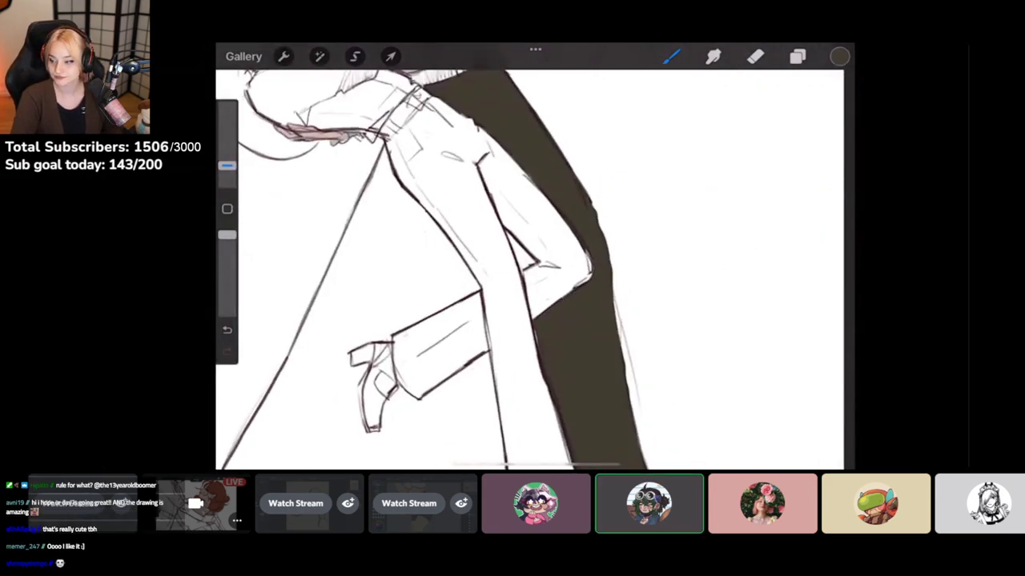
pyautogui.scroll(-3, 535, 269)
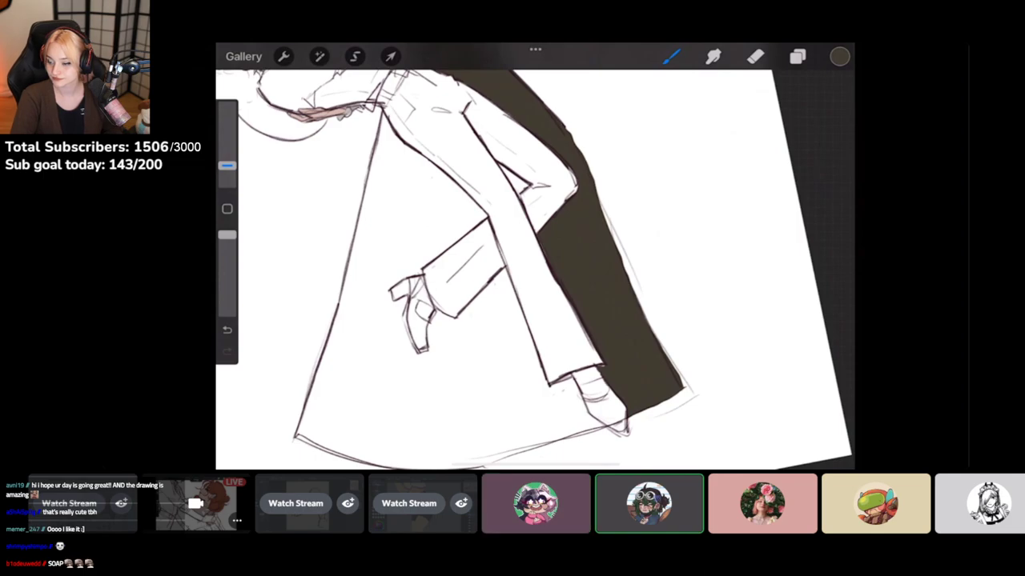
pyautogui.scroll(5, 535, 256)
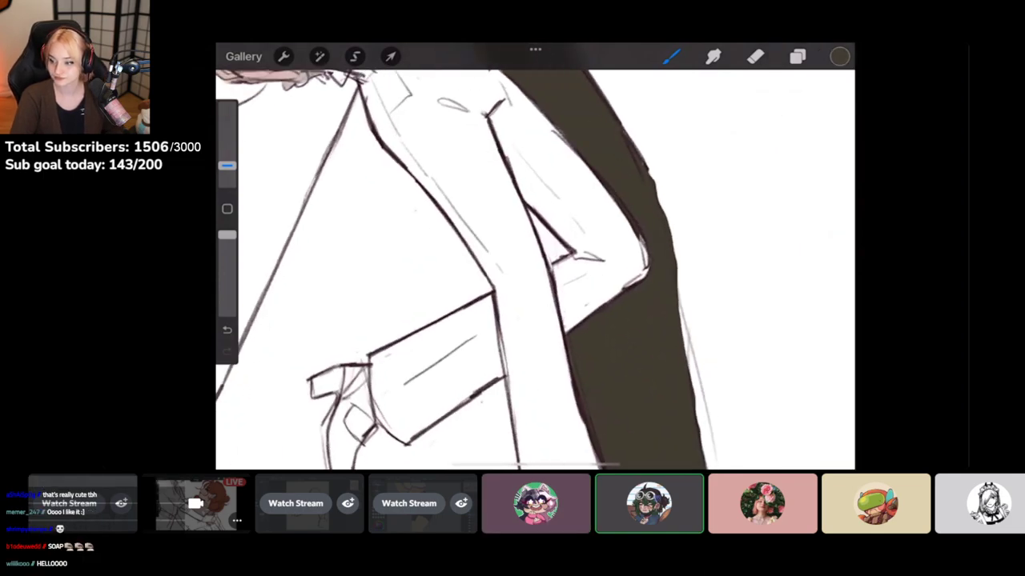
pyautogui.moveTo(226, 166); pyautogui.dragTo(226, 168)
pyautogui.moveTo(530, 211)
pyautogui.mouseDown()
pyautogui.moveTo(546, 244)
pyautogui.moveTo(565, 250)
pyautogui.mouseUp()
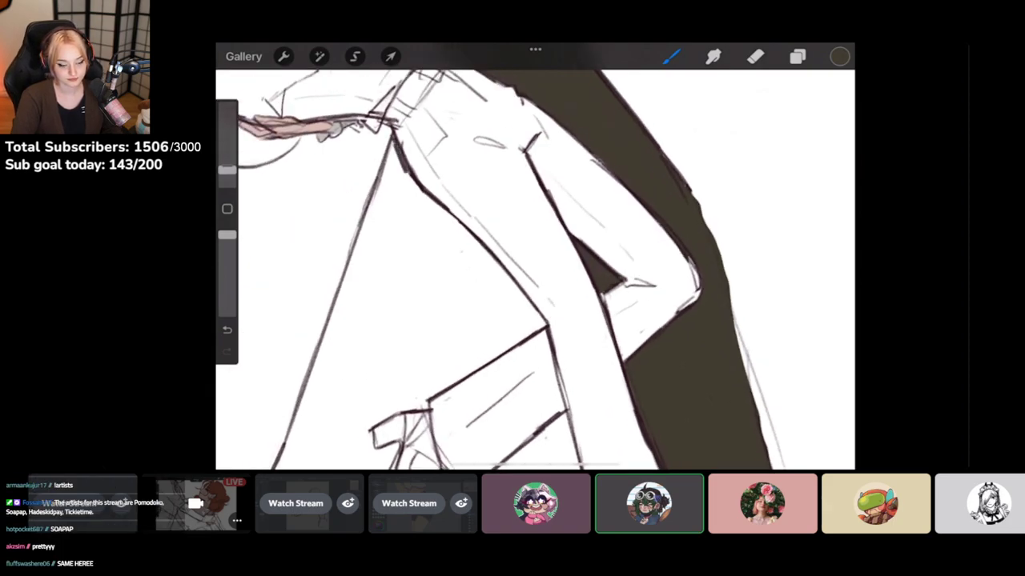
# Paint dark olive skirt color below the waist, along the trouser leg's outer edge and along the raised leg with a larger brush
pyautogui.moveTo(226, 170); pyautogui.dragTo(227, 158)
pyautogui.moveTo(370, 225)
pyautogui.mouseDown()
pyautogui.moveTo(352, 269)
pyautogui.moveTo(396, 138)
pyautogui.moveTo(445, 216)
pyautogui.moveTo(544, 320)
pyautogui.moveTo(446, 358)
pyautogui.mouseUp()
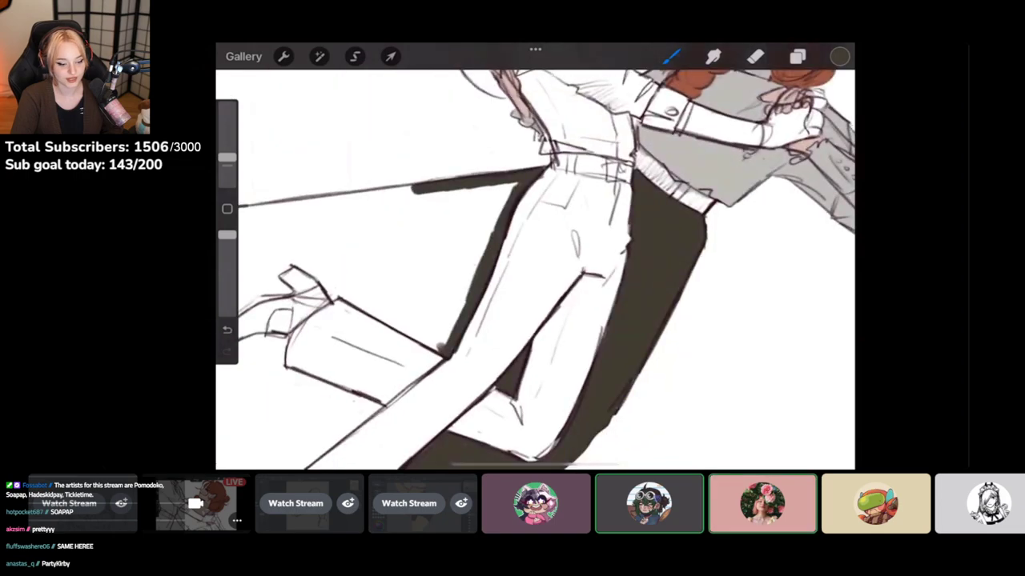
pyautogui.moveTo(336, 291)
pyautogui.mouseDown()
pyautogui.moveTo(419, 329)
pyautogui.moveTo(445, 353)
pyautogui.moveTo(425, 316)
pyautogui.moveTo(496, 190)
pyautogui.moveTo(509, 188)
pyautogui.moveTo(431, 318)
pyautogui.mouseUp()
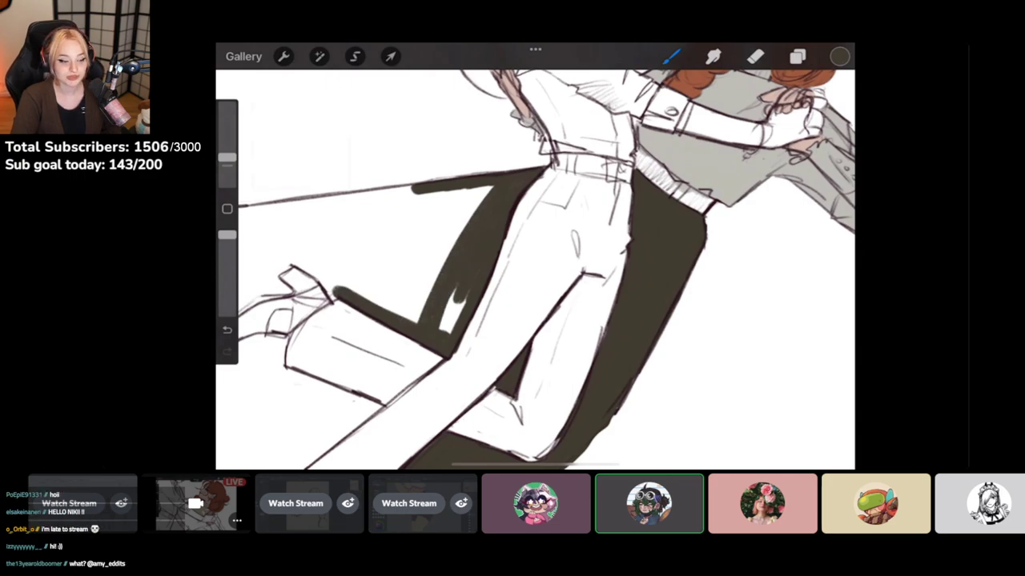
pyautogui.moveTo(456, 284); pyautogui.dragTo(439, 332)
pyautogui.moveTo(294, 261)
pyautogui.mouseDown()
pyautogui.moveTo(337, 296)
pyautogui.moveTo(421, 319)
pyautogui.mouseUp()
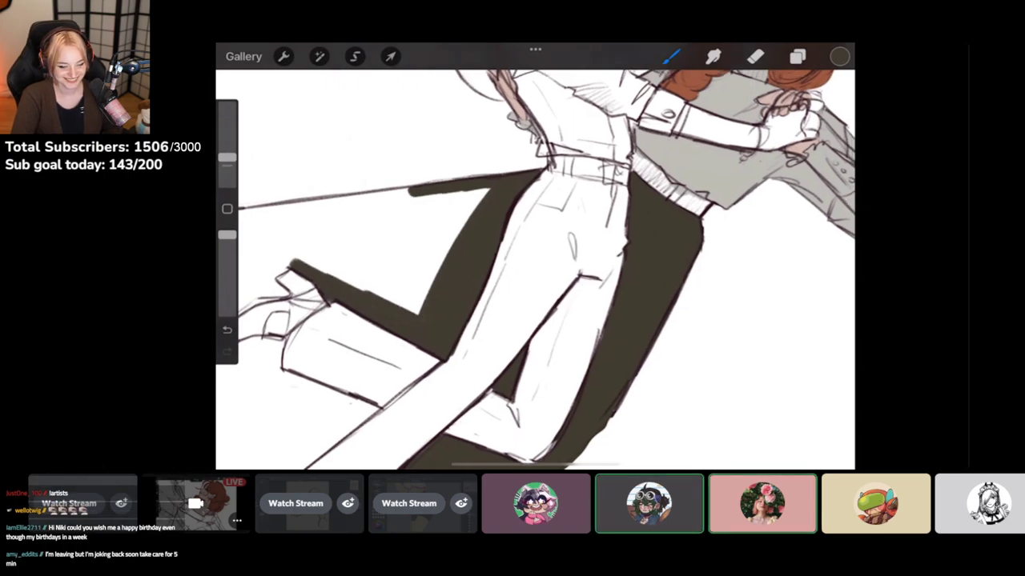
# Fill the skirt area between its outer edge and the trouser leg down to the raised heel, and reduce the brush size
pyautogui.moveTo(448, 357)
pyautogui.mouseDown()
pyautogui.moveTo(571, 323)
pyautogui.moveTo(592, 282)
pyautogui.mouseUp()
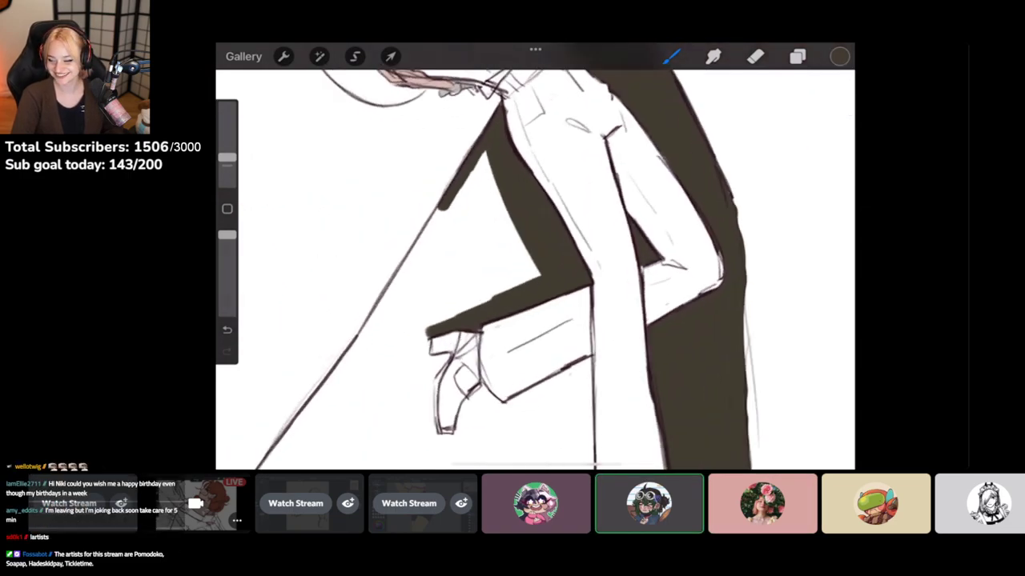
pyautogui.moveTo(227, 156); pyautogui.dragTo(227, 166)
pyautogui.moveTo(440, 210); pyautogui.dragTo(416, 248)
pyautogui.moveTo(227, 165); pyautogui.dragTo(226, 140)
pyautogui.moveTo(492, 188); pyautogui.dragTo(386, 313)
pyautogui.moveTo(384, 264)
pyautogui.mouseDown()
pyautogui.moveTo(432, 317)
pyautogui.moveTo(485, 304)
pyautogui.moveTo(513, 200)
pyautogui.moveTo(492, 280)
pyautogui.mouseUp()
pyautogui.moveTo(477, 223)
pyautogui.mouseDown()
pyautogui.moveTo(452, 281)
pyautogui.moveTo(443, 267)
pyautogui.mouseUp()
pyautogui.moveTo(227, 140); pyautogui.dragTo(226, 165)
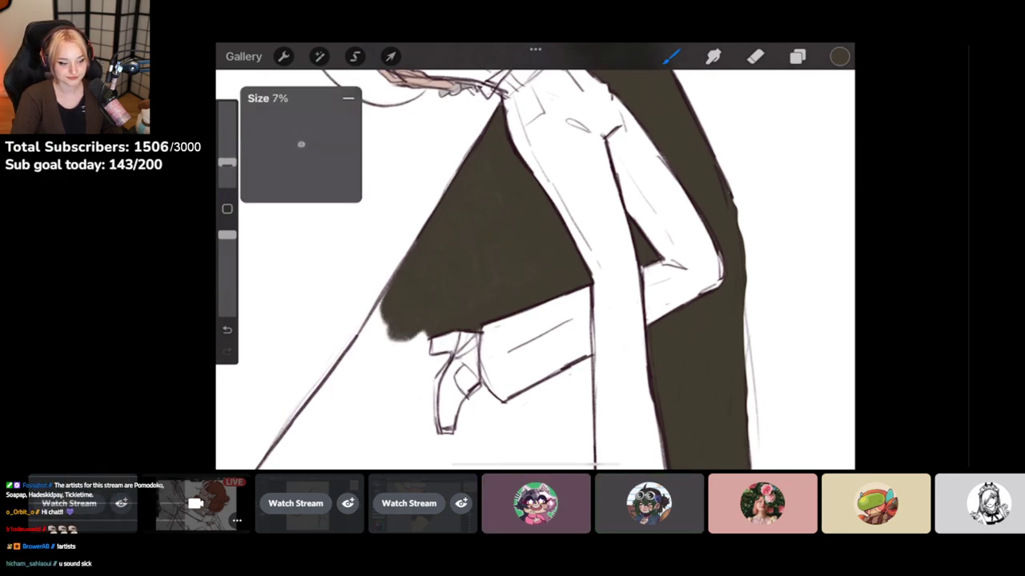
pyautogui.moveTo(480, 320); pyautogui.dragTo(569, 247)
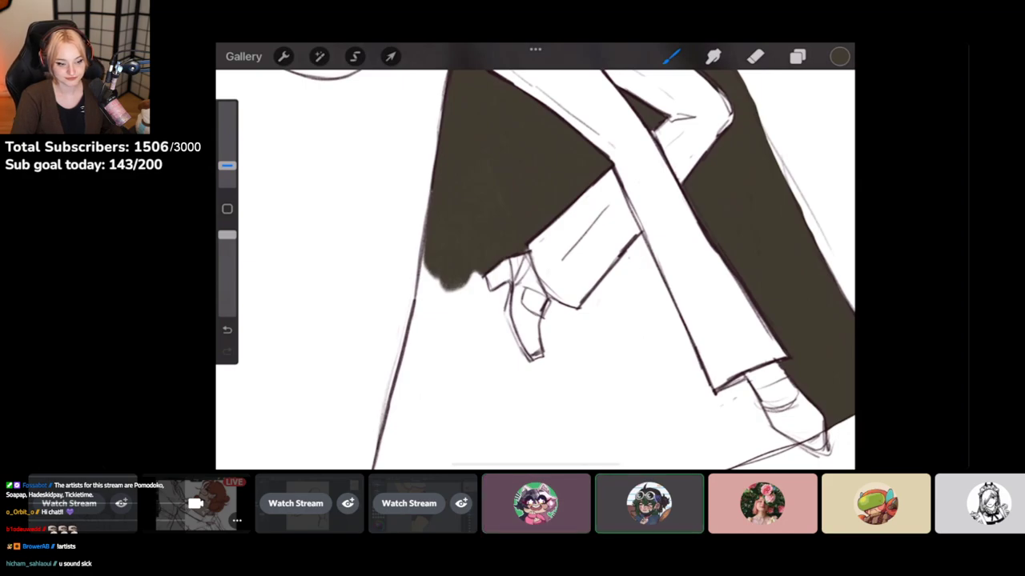
# Paint dark olive along the skirt's outer edge just below the raised heel with the small brush
pyautogui.moveTo(431, 189); pyautogui.dragTo(417, 305)
pyautogui.moveTo(427, 271); pyautogui.dragTo(421, 309)
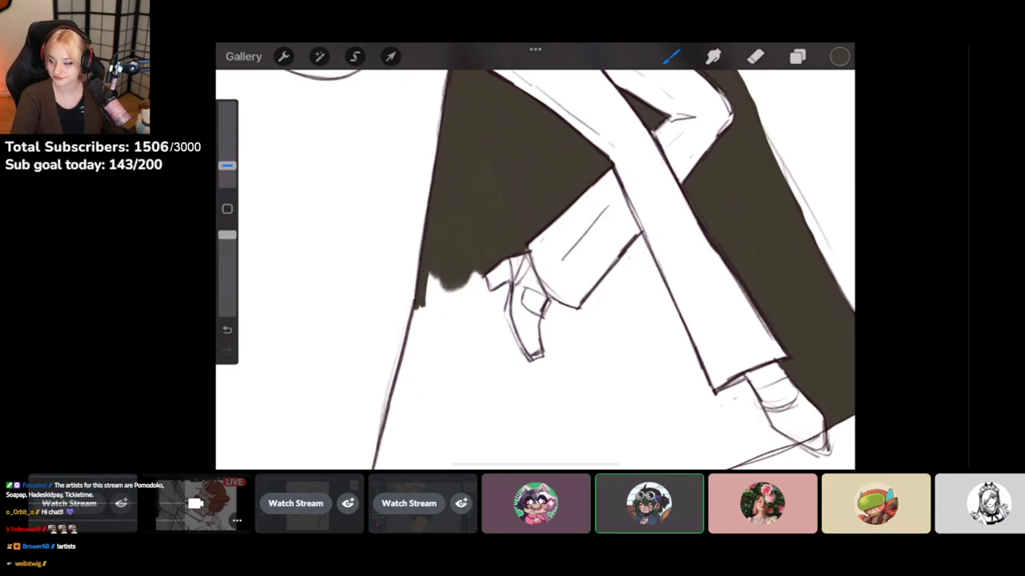
pyautogui.scroll(-2, 535, 270)
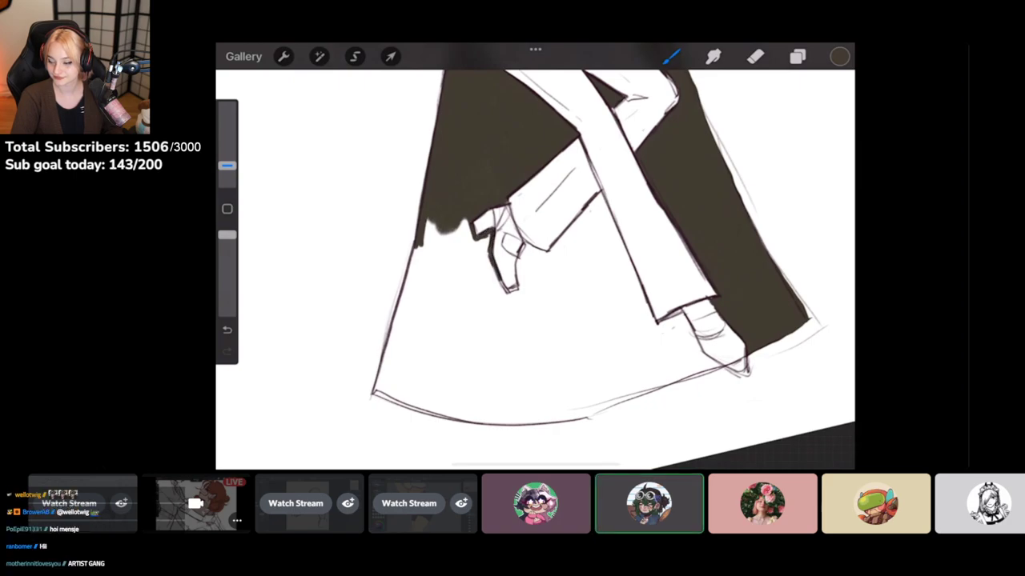
# With a larger brush, paint a dark olive band down the skirt's outer edge and along the curved hem toward the standing foot
pyautogui.moveTo(227, 166); pyautogui.dragTo(227, 153)
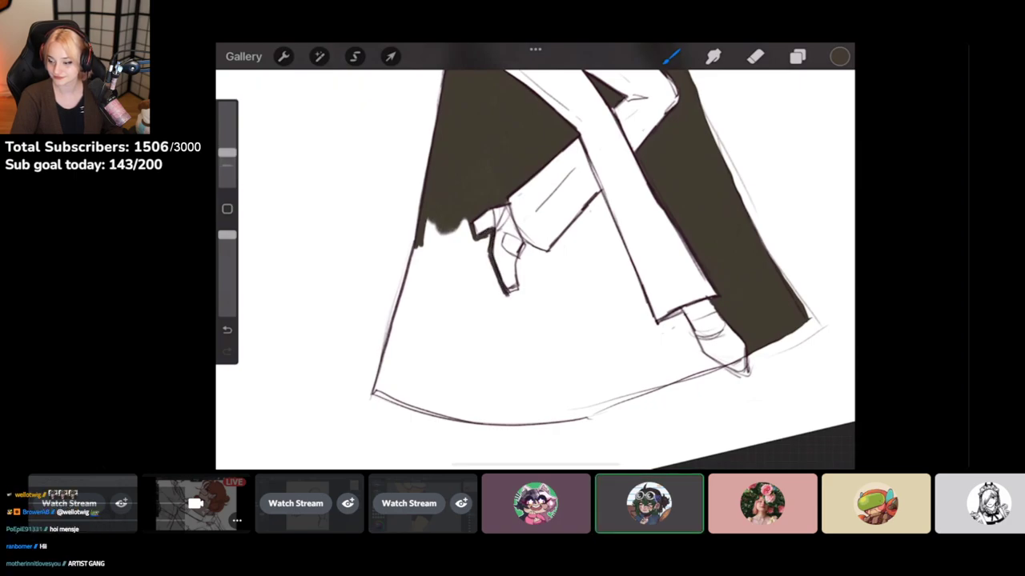
pyautogui.moveTo(436, 220)
pyautogui.mouseDown()
pyautogui.moveTo(380, 382)
pyautogui.moveTo(346, 211)
pyautogui.moveTo(398, 306)
pyautogui.mouseUp()
pyautogui.moveTo(369, 260)
pyautogui.mouseDown()
pyautogui.moveTo(432, 342)
pyautogui.moveTo(357, 324)
pyautogui.mouseUp()
pyautogui.moveTo(350, 216); pyautogui.dragTo(375, 350)
pyautogui.moveTo(561, 240); pyautogui.dragTo(529, 149)
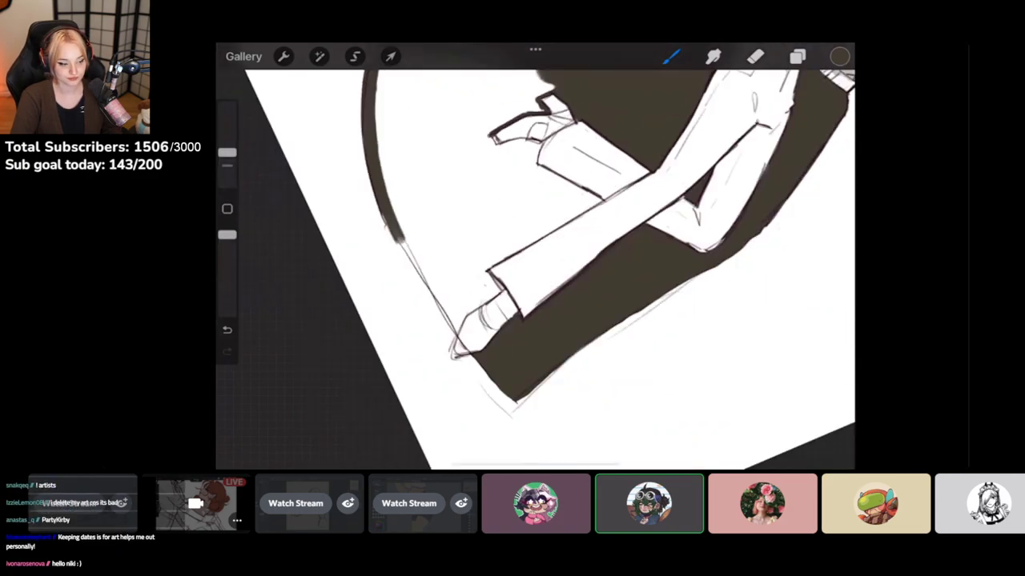
pyautogui.moveTo(391, 210); pyautogui.dragTo(463, 326)
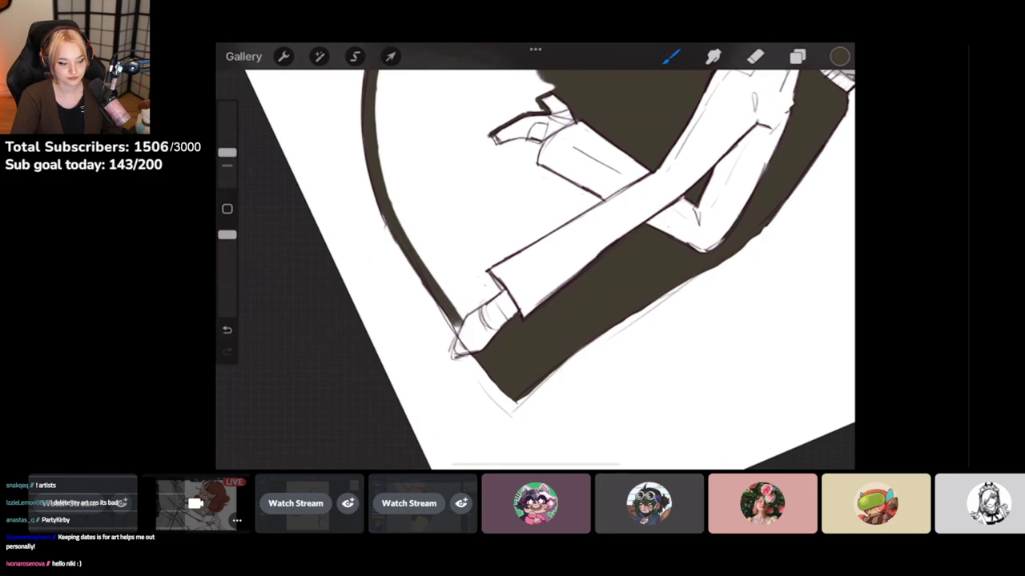
# Paint the dark olive up against the standing shoe and below the trouser cuff with a smaller brush
pyautogui.scroll(3, 478, 290)
pyautogui.moveTo(226, 152); pyautogui.dragTo(227, 165)
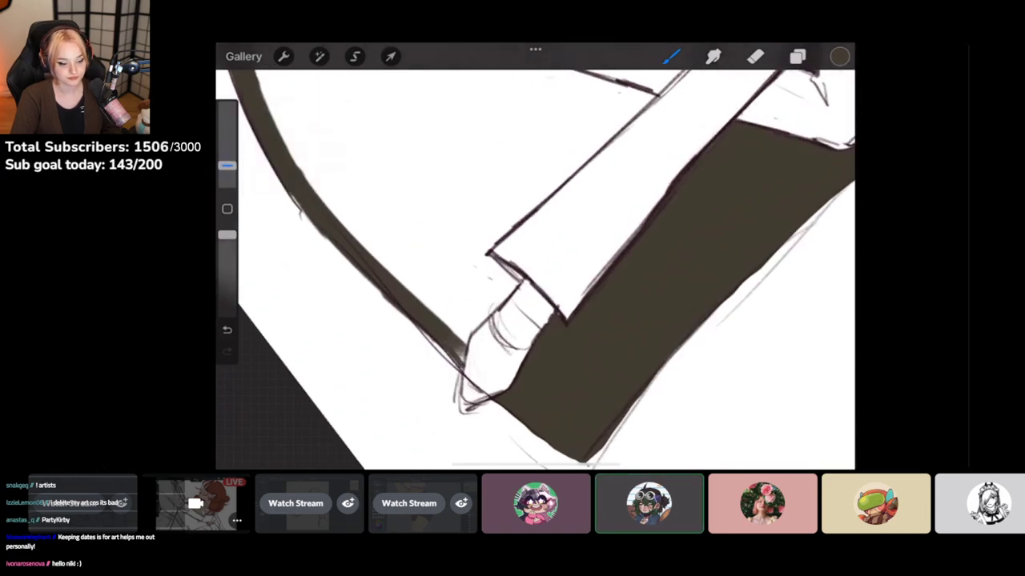
pyautogui.moveTo(566, 323); pyautogui.dragTo(601, 262)
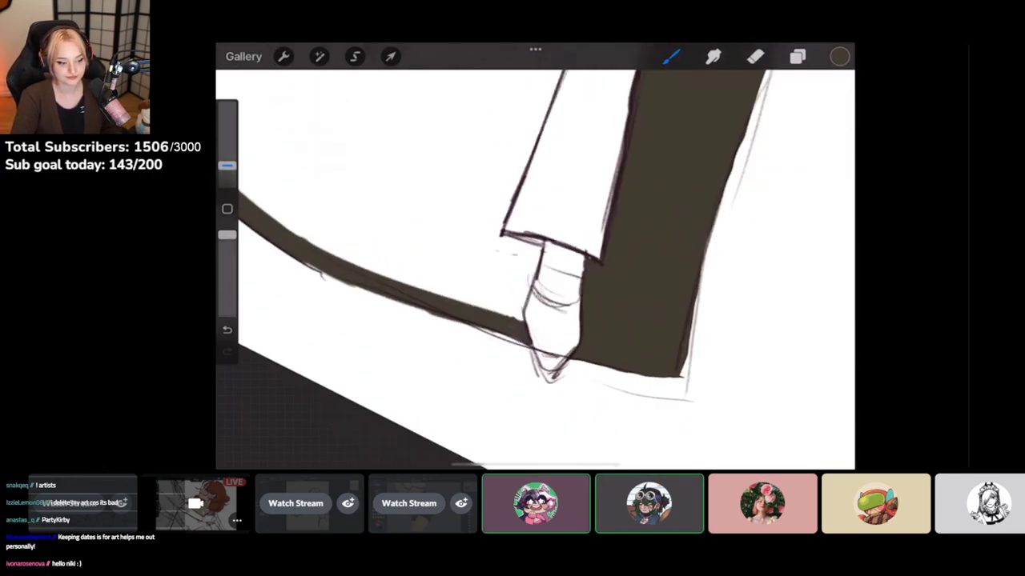
pyautogui.scroll(-3, 553, 312)
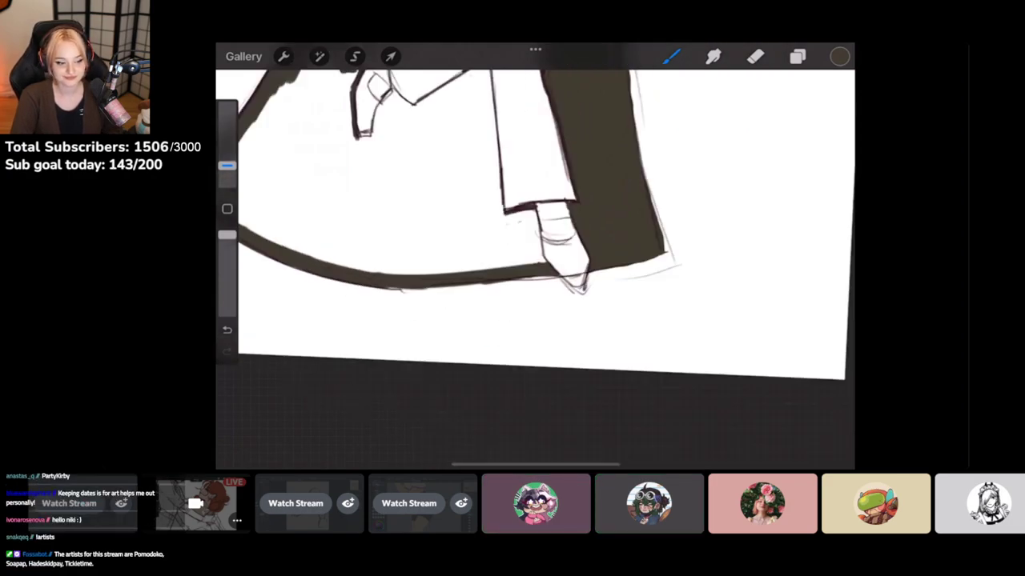
pyautogui.moveTo(529, 188)
pyautogui.mouseDown()
pyautogui.moveTo(549, 219)
pyautogui.moveTo(526, 187)
pyautogui.mouseUp()
# Widen the dark olive fill along the skirt's outer edge and into the hem corner with a larger brush
pyautogui.moveTo(226, 166); pyautogui.dragTo(226, 156)
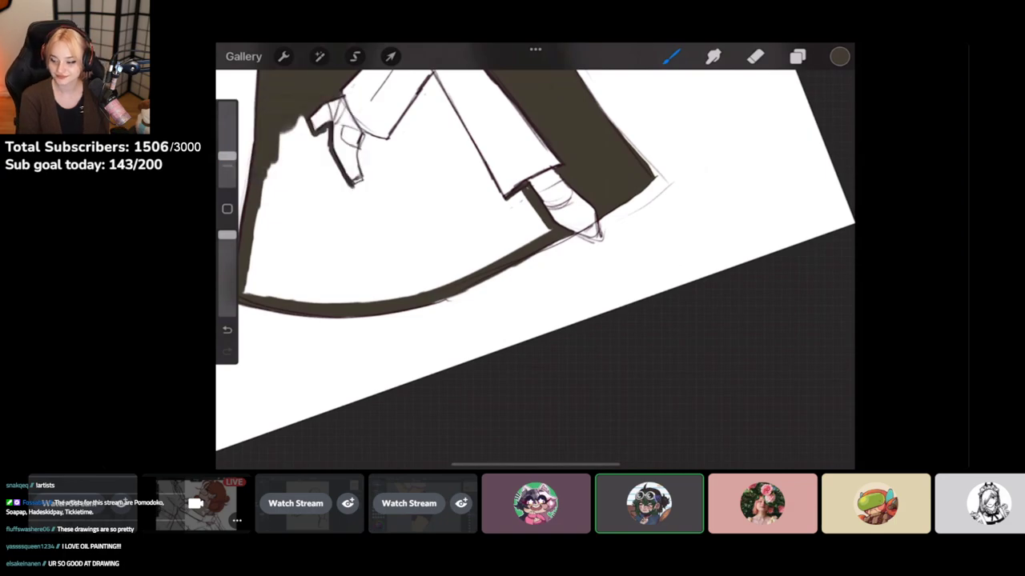
pyautogui.moveTo(298, 122)
pyautogui.mouseDown()
pyautogui.moveTo(314, 154)
pyautogui.moveTo(269, 195)
pyautogui.moveTo(250, 282)
pyautogui.mouseUp()
pyautogui.moveTo(226, 156); pyautogui.dragTo(227, 143)
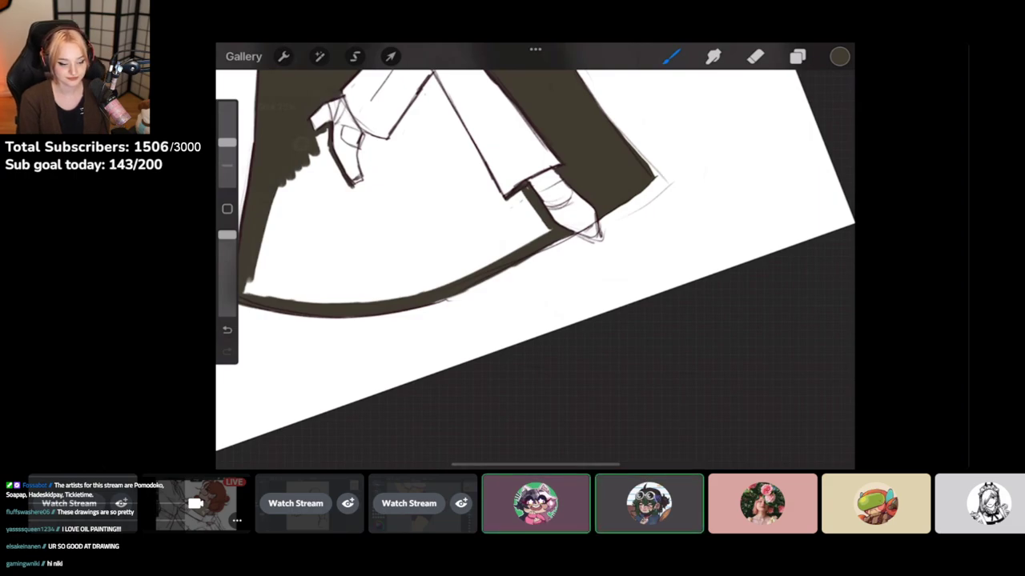
pyautogui.scroll(-3, 535, 240)
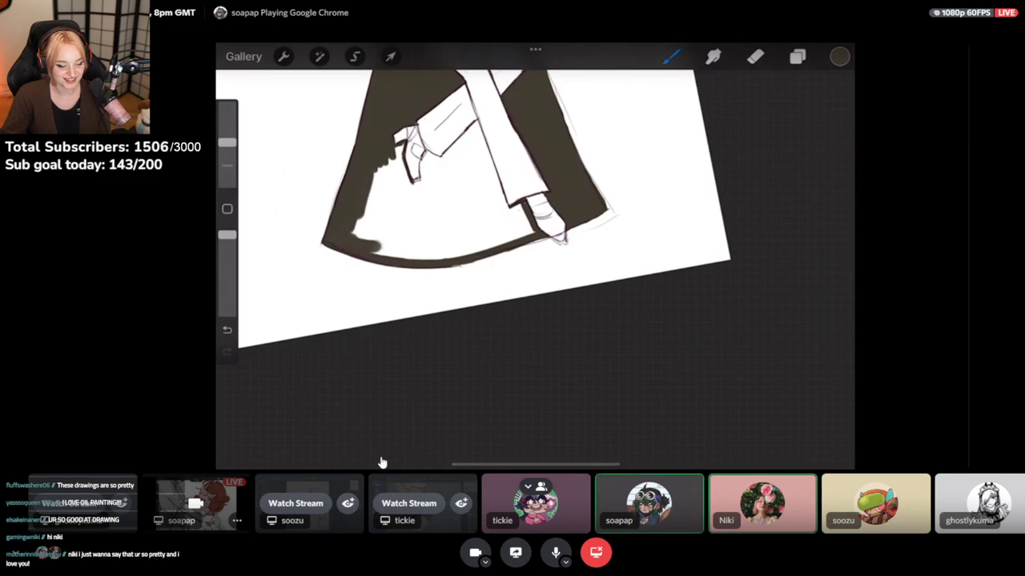
# Switch to the gesture sketch stream and draw the crouching figure's bent leg down to the foot, undoing the last stroke
pyautogui.click(305, 503)
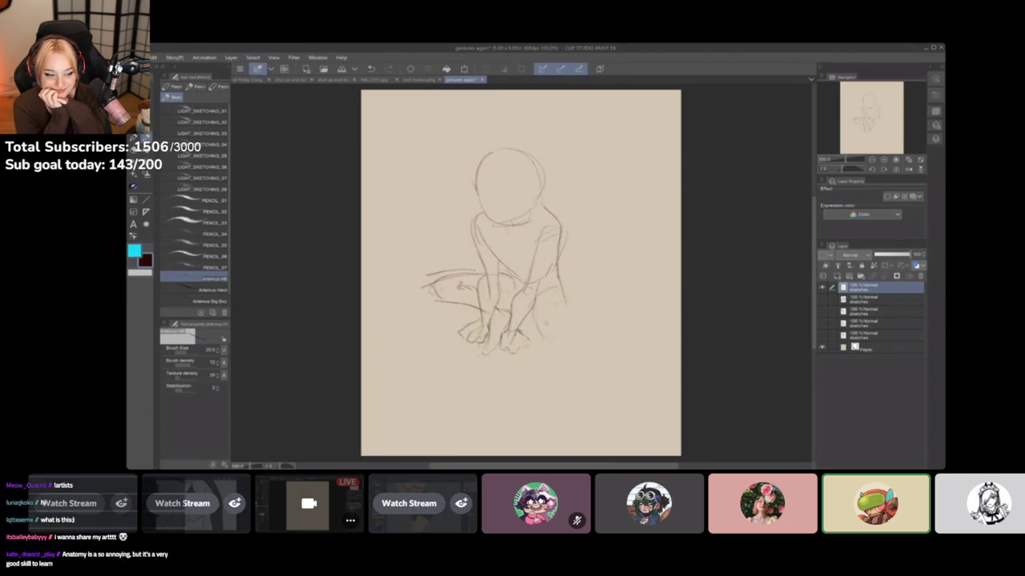
pyautogui.moveTo(559, 280); pyautogui.dragTo(558, 360)
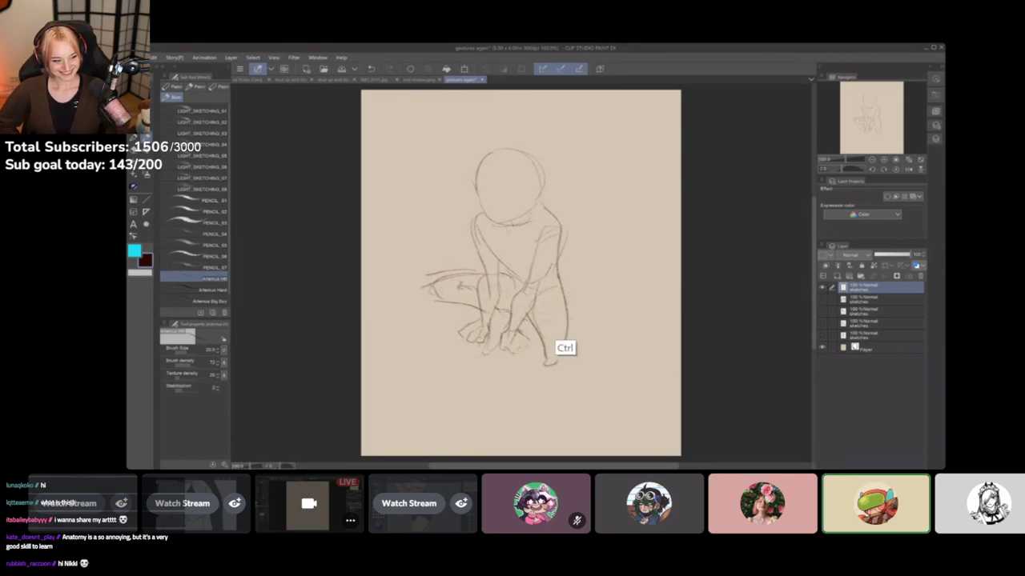
pyautogui.hotkey('ctrl', 'z')
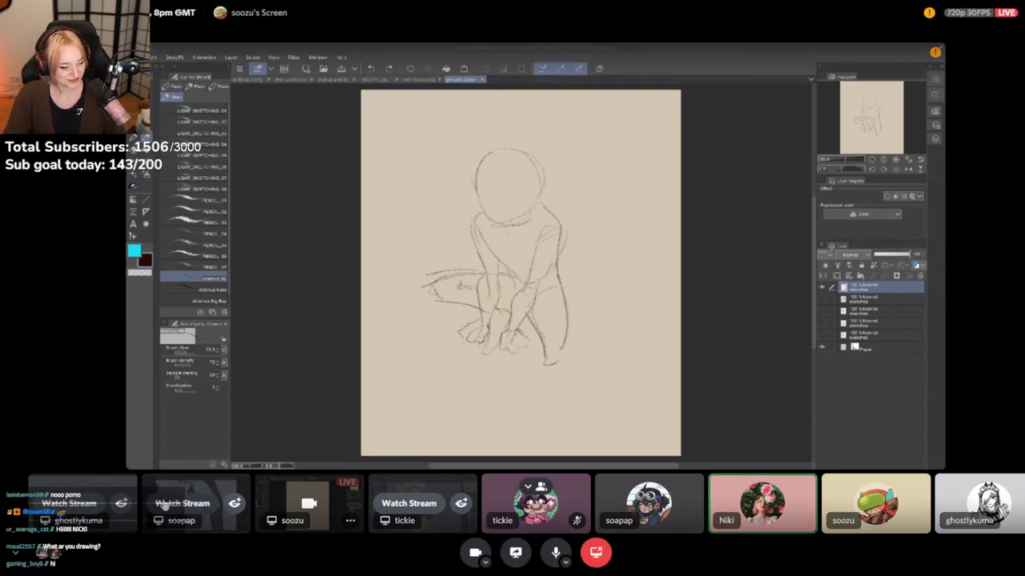
# Switch to the red Illustration18 character sketch stream and raise the volume of the artist sharing it
pyautogui.click(80, 506)
pyautogui.click(527, 256)
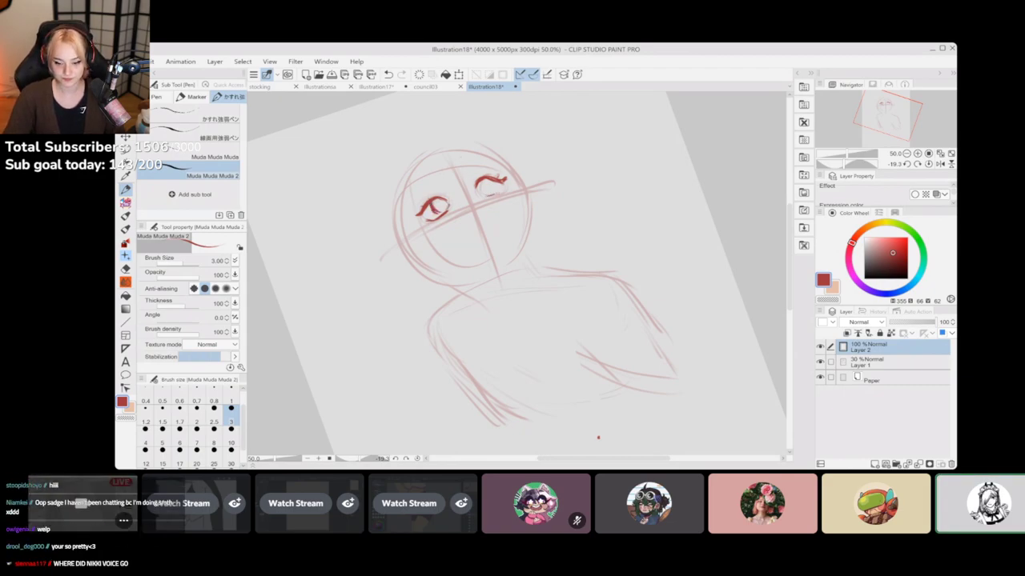
pyautogui.rightClick(979, 508)
pyautogui.moveTo(933, 435); pyautogui.dragTo(986, 435)
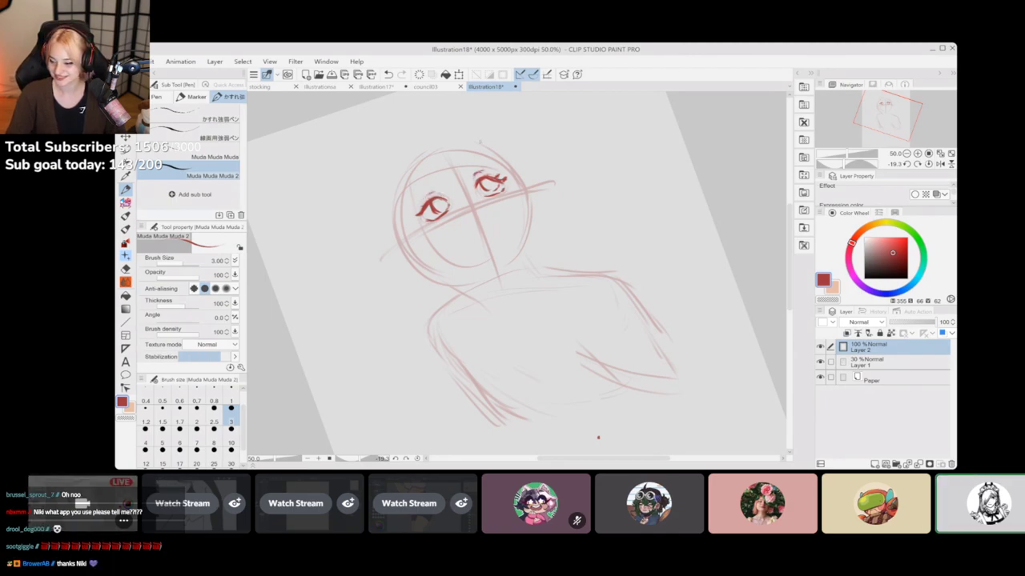
# Draw both eyebrows and the face contour in red over the tilted head's construction lines
pyautogui.moveTo(411, 178); pyautogui.dragTo(405, 192)
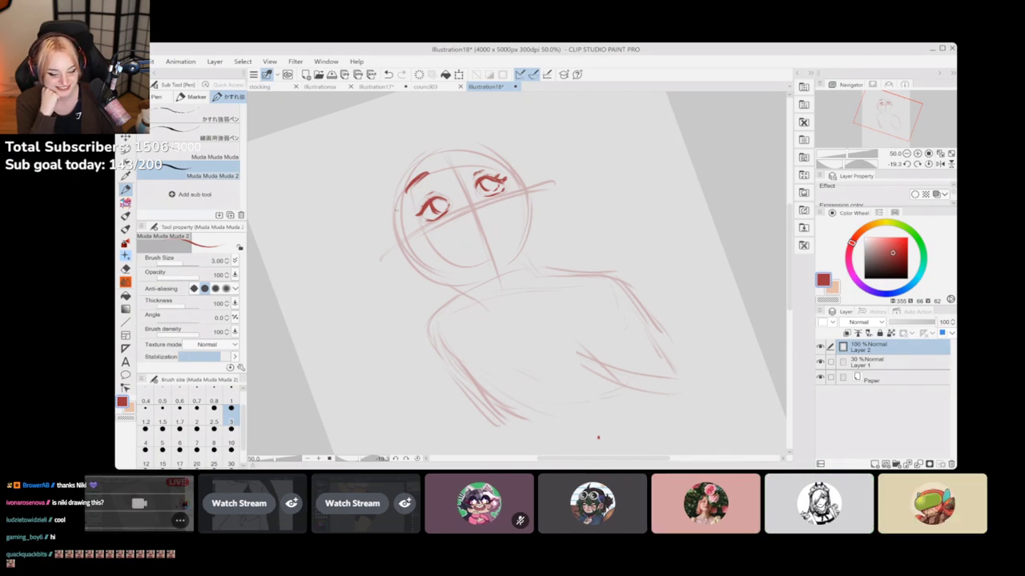
pyautogui.moveTo(469, 158); pyautogui.dragTo(490, 154)
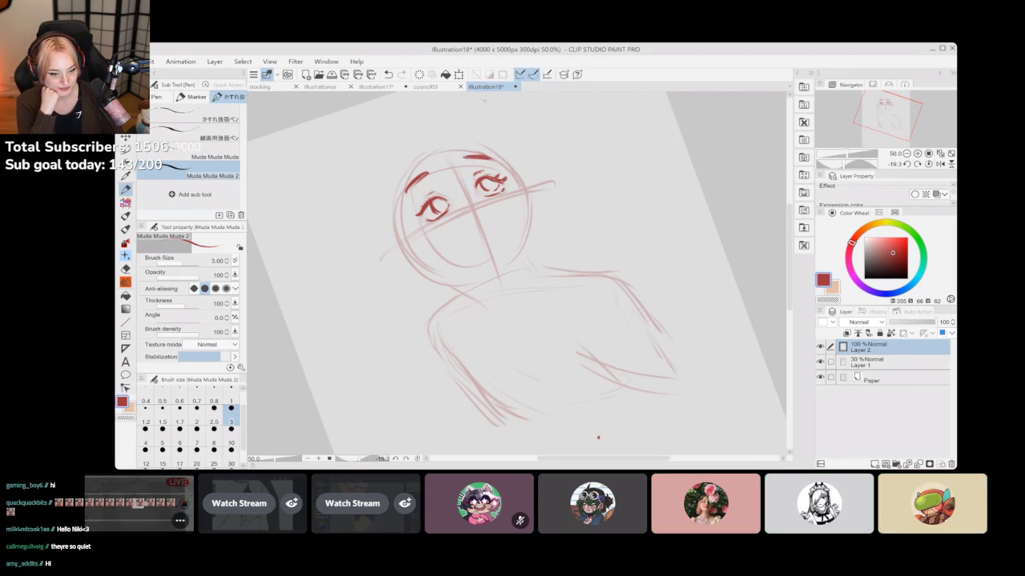
pyautogui.moveTo(510, 169); pyautogui.dragTo(531, 204)
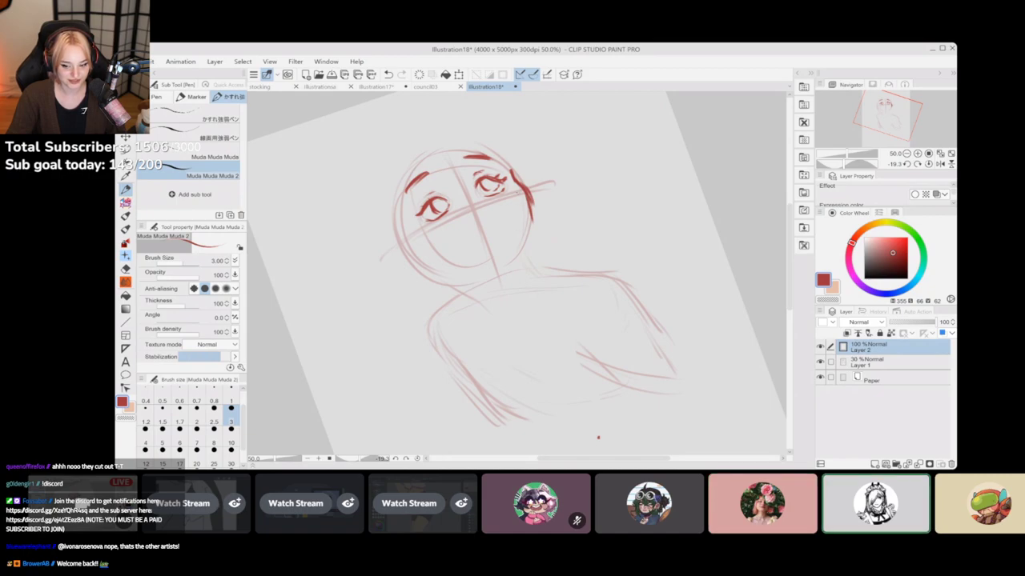
pyautogui.moveTo(532, 206); pyautogui.dragTo(528, 257)
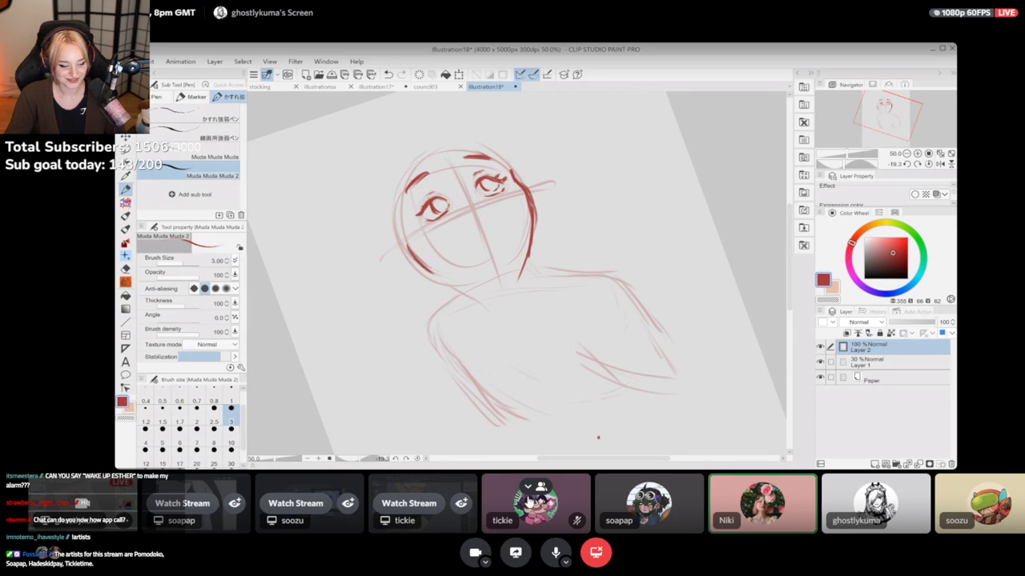
# View the gesture sketch stream, and switch to the VOCALOID SONA character stream
pyautogui.click(309, 506)
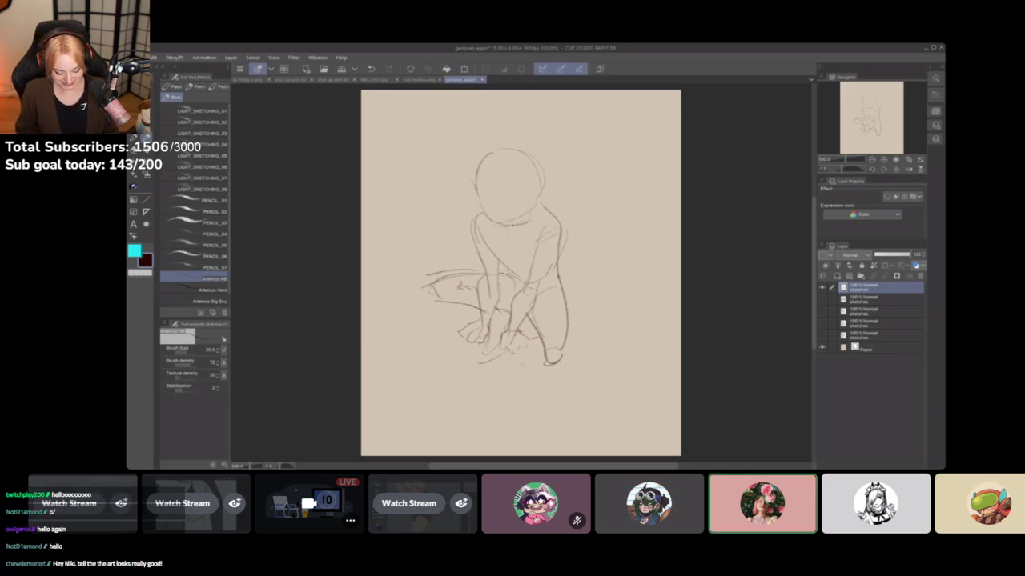
pyautogui.moveTo(859, 445)
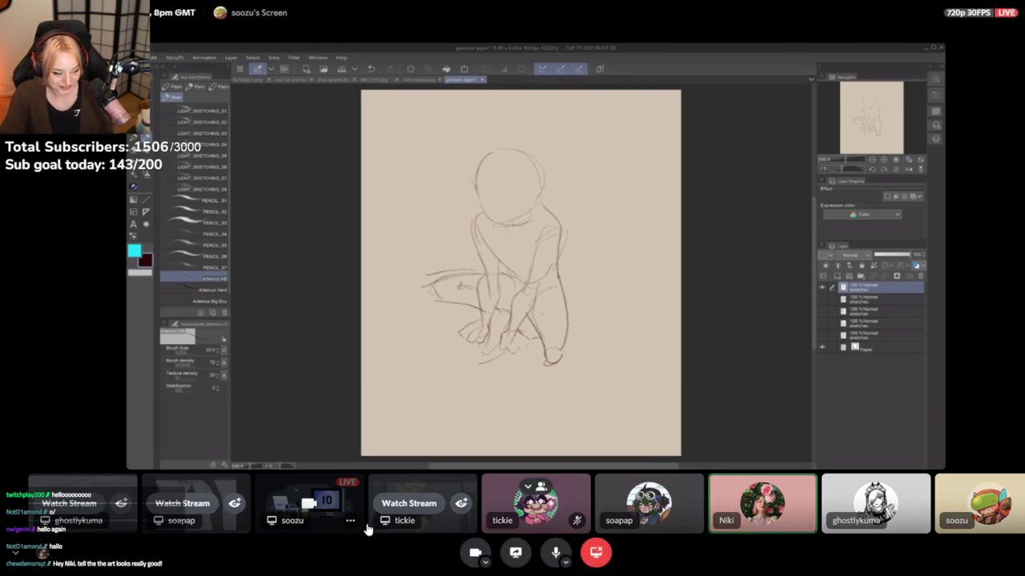
pyautogui.click(409, 504)
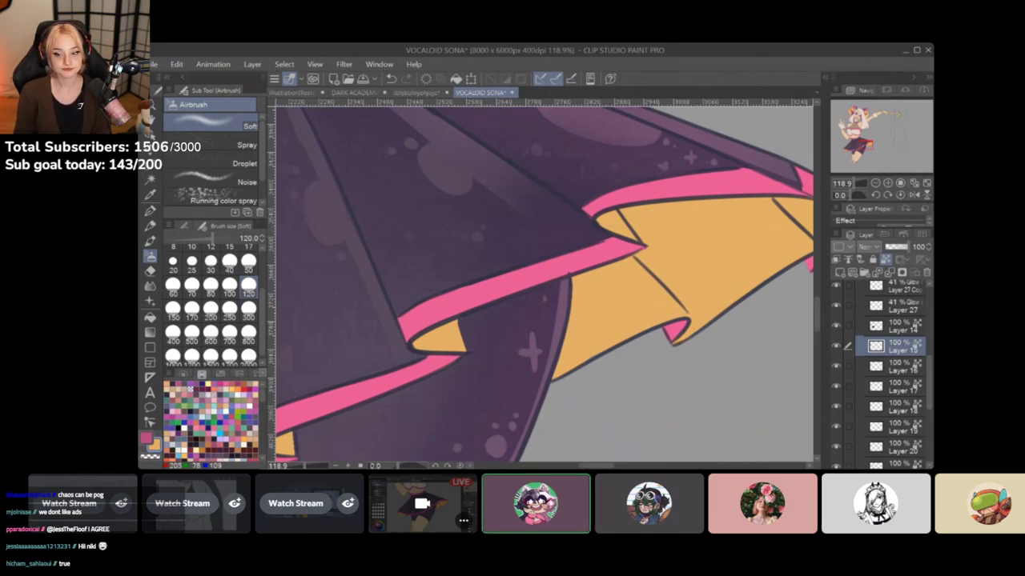
# Airbrush soft reddish shading onto the yellow skirt lining at its flared tip and along the central fold at size 120
pyautogui.moveTo(791, 166); pyautogui.dragTo(571, 205)
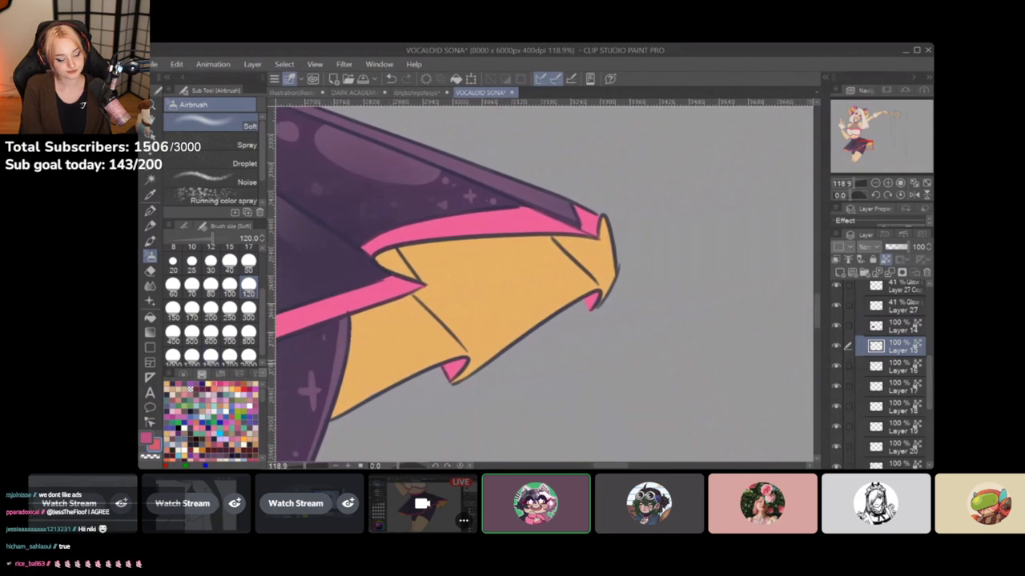
pyautogui.moveTo(572, 240)
pyautogui.mouseDown()
pyautogui.moveTo(558, 237)
pyautogui.moveTo(607, 280)
pyautogui.moveTo(561, 230)
pyautogui.moveTo(614, 239)
pyautogui.mouseUp()
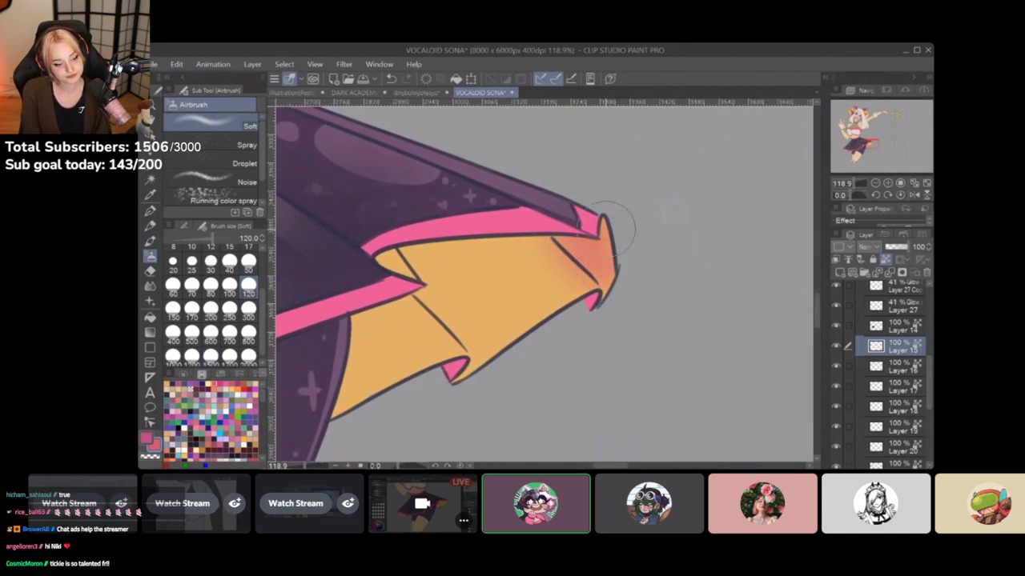
pyautogui.moveTo(469, 332)
pyautogui.mouseDown()
pyautogui.moveTo(412, 277)
pyautogui.moveTo(469, 334)
pyautogui.mouseUp()
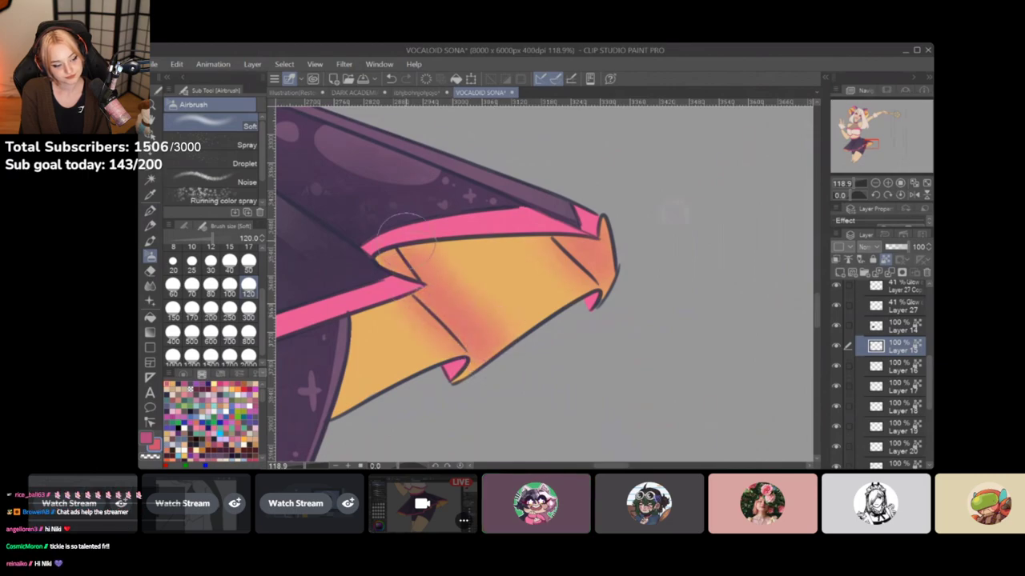
# Airbrush soft reddish shading onto the yellow lining at the opposite outer corner of the skirt hem
pyautogui.moveTo(496, 285); pyautogui.dragTo(721, 214)
pyautogui.moveTo(313, 432)
pyautogui.mouseDown()
pyautogui.moveTo(661, 265)
pyautogui.moveTo(626, 274)
pyautogui.mouseUp()
pyautogui.moveTo(345, 268); pyautogui.dragTo(600, 253)
pyautogui.moveTo(310, 225)
pyautogui.mouseDown()
pyautogui.moveTo(304, 242)
pyautogui.moveTo(348, 276)
pyautogui.mouseUp()
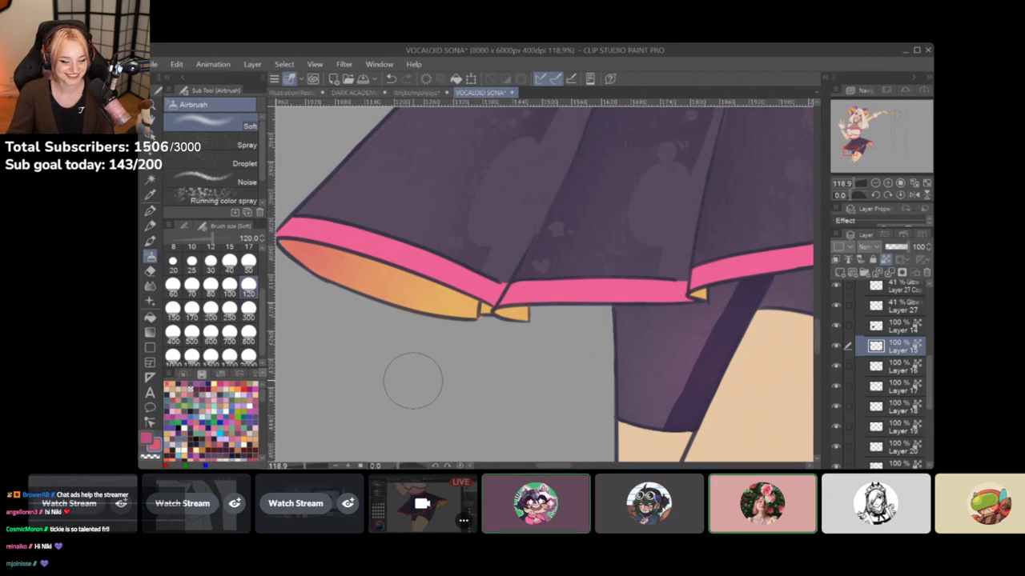
# Switch to the Procreate couple sketch stream and view the two figures
pyautogui.moveTo(602, 468)
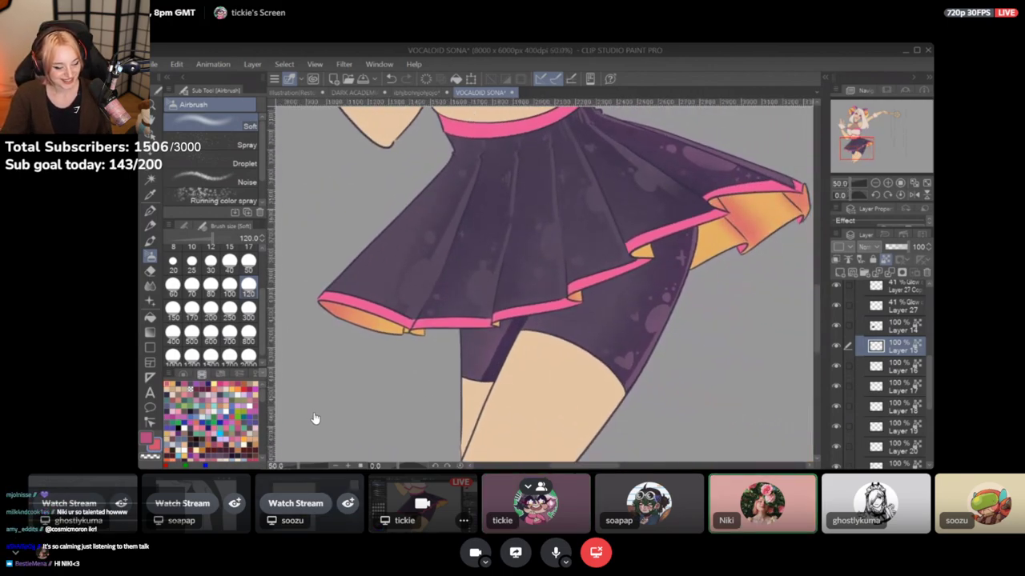
pyautogui.click(188, 503)
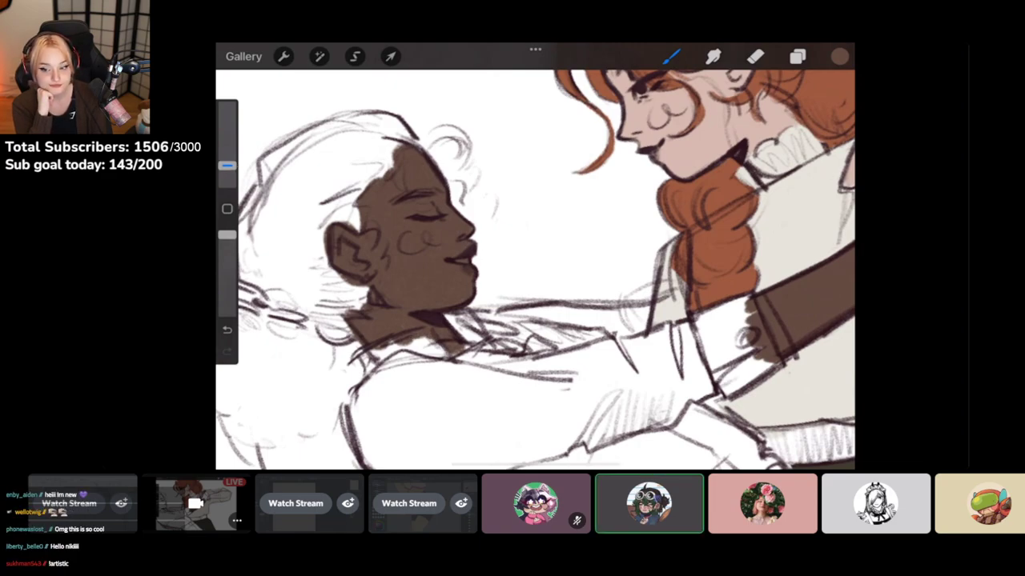
pyautogui.scroll(-3, 535, 269)
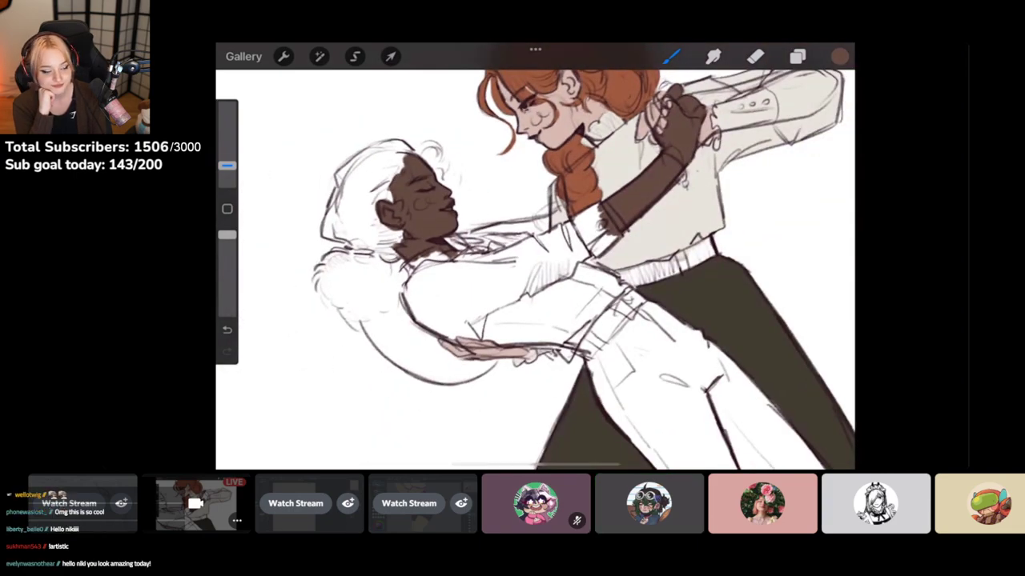
# Pick a dark red brush color and add a new layer above Layer 6
pyautogui.click(839, 56)
pyautogui.click(699, 339)
pyautogui.click(796, 56)
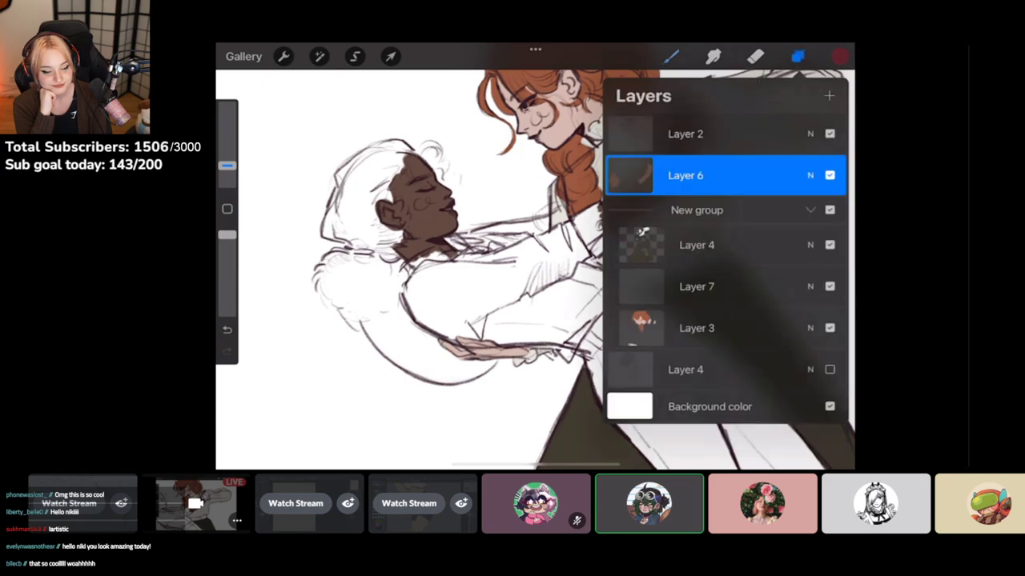
pyautogui.click(829, 95)
pyautogui.click(797, 56)
# Paint the dipped figure's collar and the ruffled neckline beside it in dark red
pyautogui.scroll(3, 449, 304)
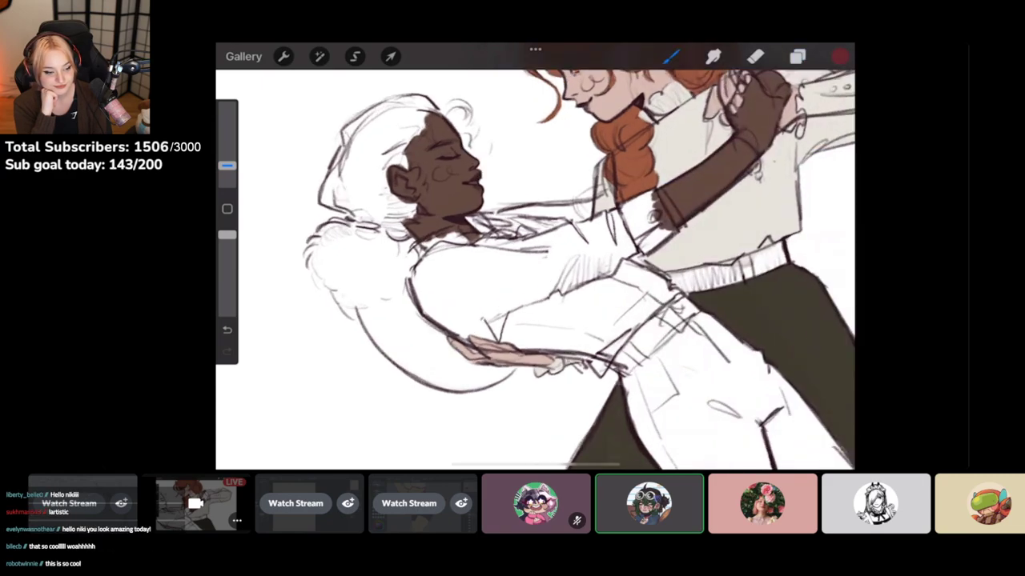
pyautogui.moveTo(430, 217)
pyautogui.mouseDown()
pyautogui.moveTo(441, 232)
pyautogui.moveTo(485, 192)
pyautogui.moveTo(506, 214)
pyautogui.moveTo(474, 209)
pyautogui.moveTo(440, 228)
pyautogui.mouseUp()
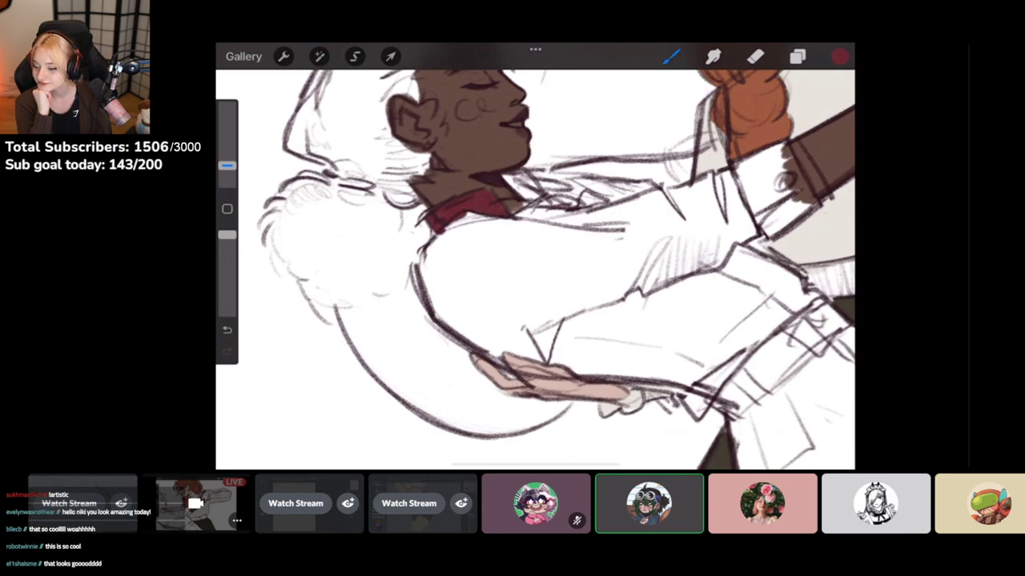
pyautogui.moveTo(506, 202)
pyautogui.mouseDown()
pyautogui.moveTo(520, 179)
pyautogui.moveTo(545, 207)
pyautogui.moveTo(552, 202)
pyautogui.moveTo(548, 172)
pyautogui.moveTo(559, 170)
pyautogui.moveTo(559, 209)
pyautogui.moveTo(573, 191)
pyautogui.mouseUp()
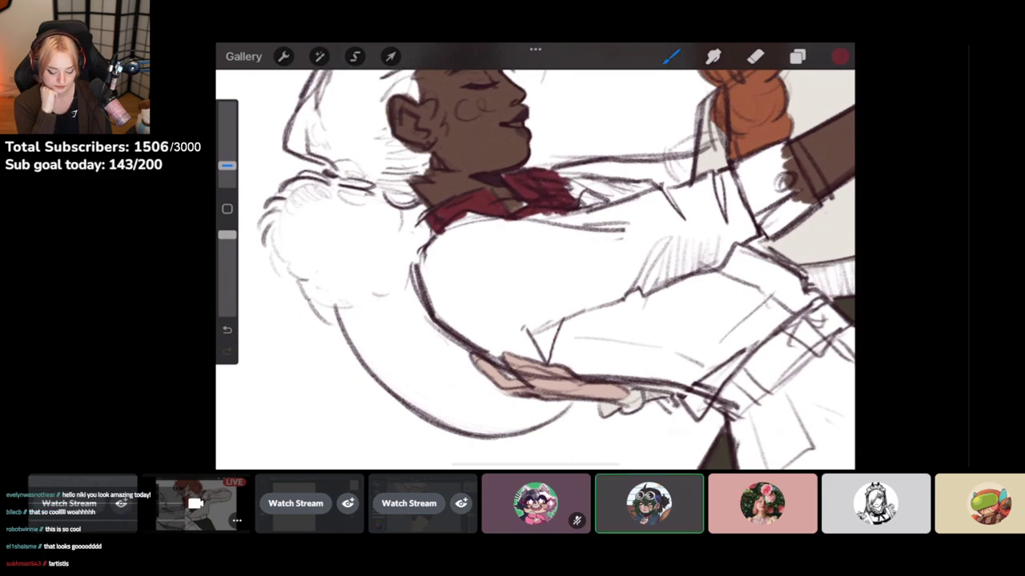
# Paint the far side of the dipped figure's shirt dark red, from the ruffled neckline to the partner's braid
pyautogui.scroll(-3, 535, 269)
pyautogui.moveTo(666, 135)
pyautogui.mouseDown()
pyautogui.moveTo(672, 148)
pyautogui.moveTo(623, 172)
pyautogui.moveTo(591, 204)
pyautogui.moveTo(615, 188)
pyautogui.moveTo(607, 229)
pyautogui.mouseUp()
pyautogui.moveTo(658, 175); pyautogui.dragTo(615, 230)
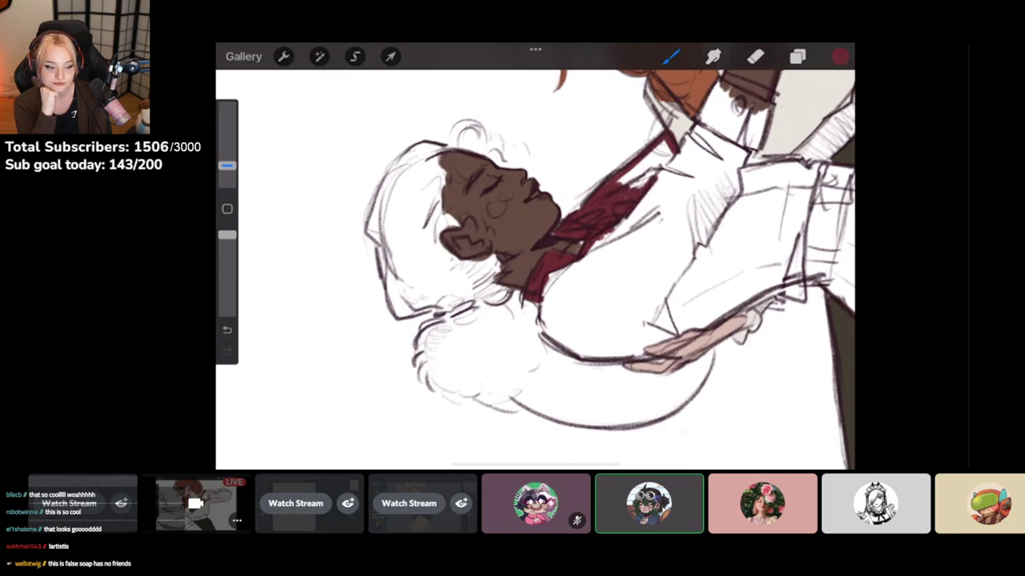
pyautogui.moveTo(666, 141)
pyautogui.mouseDown()
pyautogui.moveTo(661, 177)
pyautogui.moveTo(631, 187)
pyautogui.mouseUp()
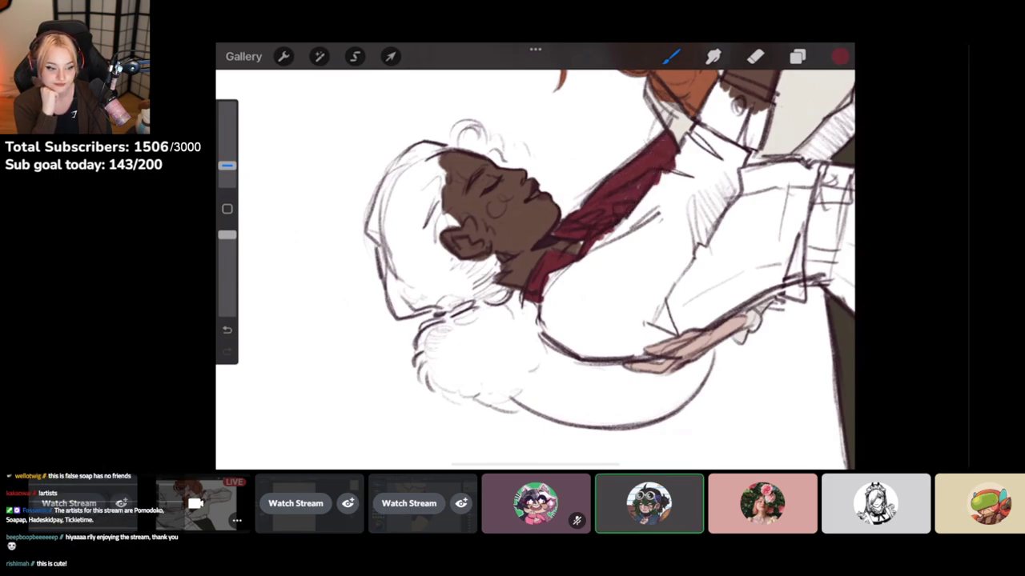
# Paint a dark red band along the back edge of the dipped figure's shirt, from the collar down to the waistband
pyautogui.moveTo(676, 332)
pyautogui.mouseDown()
pyautogui.moveTo(629, 299)
pyautogui.moveTo(569, 302)
pyautogui.mouseUp()
pyautogui.moveTo(503, 218)
pyautogui.mouseDown()
pyautogui.moveTo(492, 246)
pyautogui.moveTo(503, 274)
pyautogui.mouseUp()
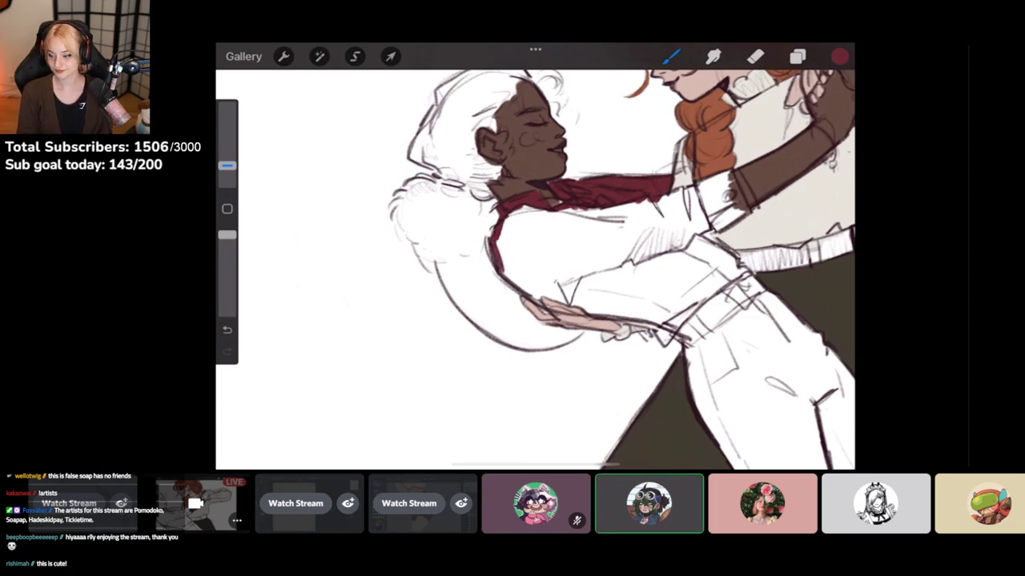
pyautogui.moveTo(572, 312); pyautogui.dragTo(510, 272)
pyautogui.moveTo(457, 166)
pyautogui.mouseDown()
pyautogui.moveTo(471, 226)
pyautogui.moveTo(543, 286)
pyautogui.mouseUp()
pyautogui.scroll(-2, 535, 269)
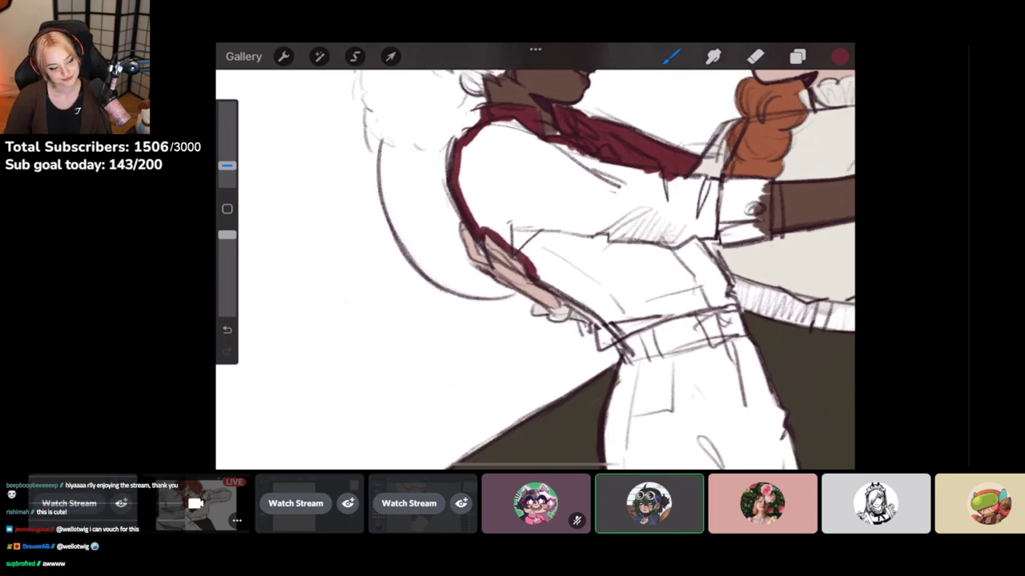
pyautogui.moveTo(227, 165); pyautogui.dragTo(228, 156)
pyautogui.moveTo(445, 162)
pyautogui.mouseDown()
pyautogui.moveTo(457, 228)
pyautogui.moveTo(564, 303)
pyautogui.mouseUp()
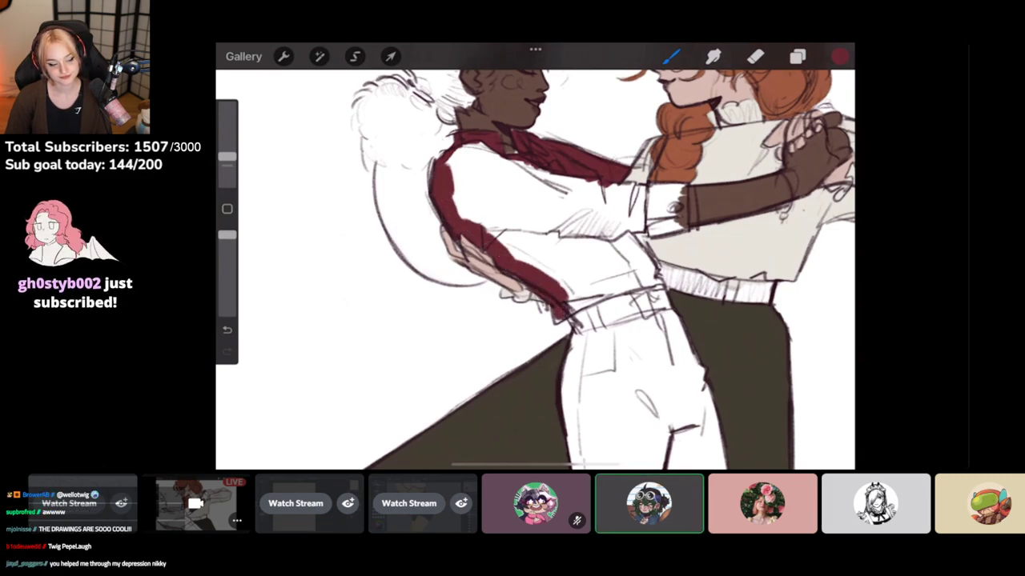
# Outline the shirt's waist hem, front edge and sleeve cuff in dark red with a smaller brush
pyautogui.moveTo(226, 156); pyautogui.dragTo(226, 166)
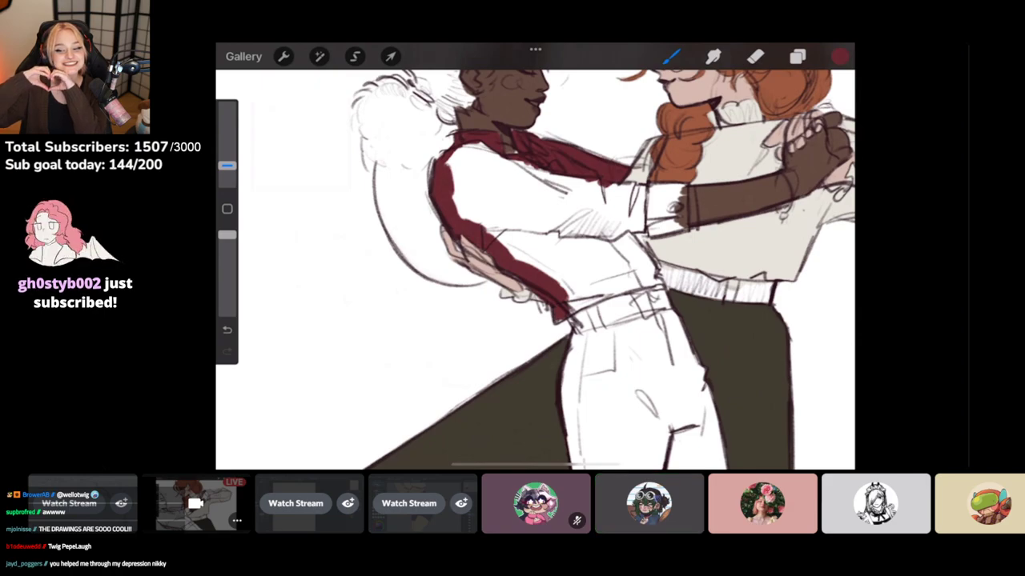
pyautogui.moveTo(568, 303); pyautogui.dragTo(633, 293)
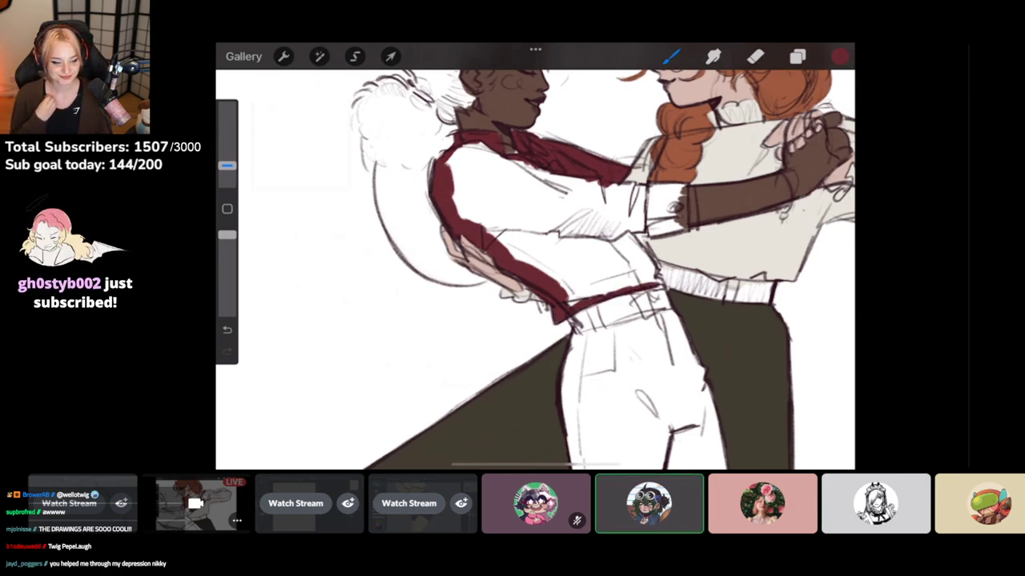
pyautogui.moveTo(622, 230)
pyautogui.mouseDown()
pyautogui.moveTo(648, 269)
pyautogui.moveTo(682, 228)
pyautogui.mouseUp()
pyautogui.moveTo(649, 187); pyautogui.dragTo(685, 182)
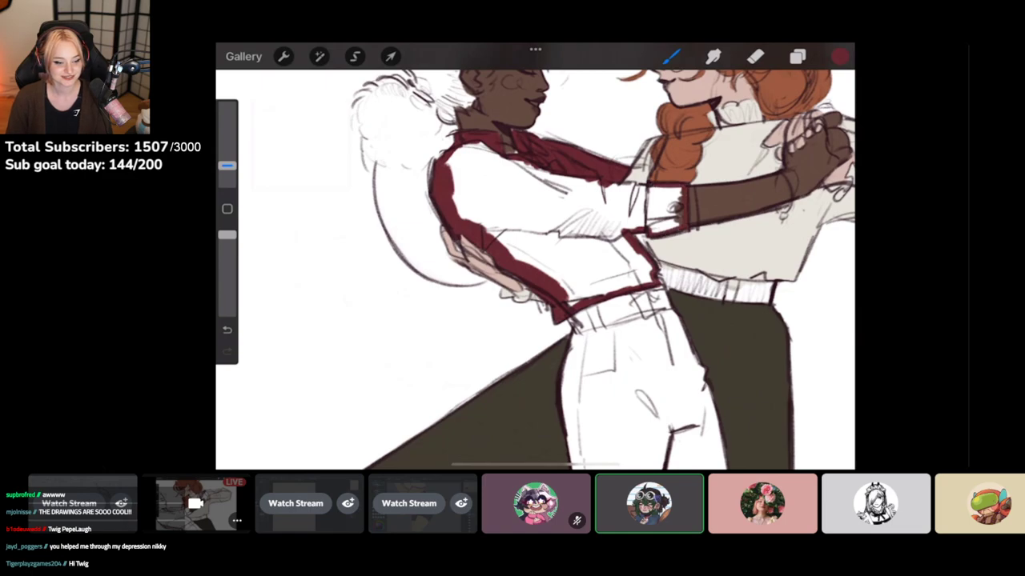
pyautogui.scroll(3, 535, 269)
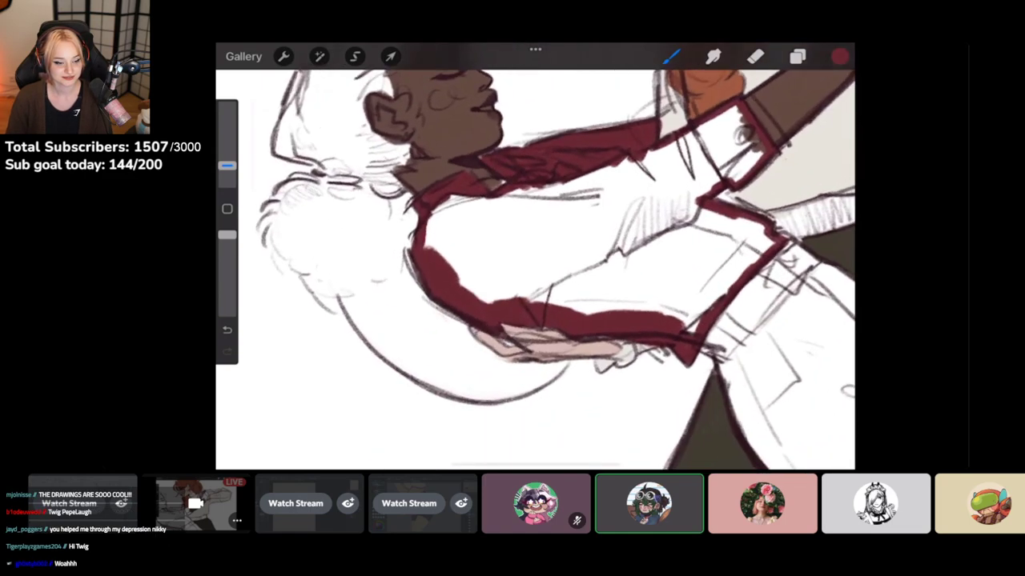
# Fill the outlined shirt with the dark red color and check the fill across the figure
pyautogui.moveTo(580, 228); pyautogui.dragTo(558, 218)
pyautogui.moveTo(839, 56); pyautogui.dragTo(624, 232)
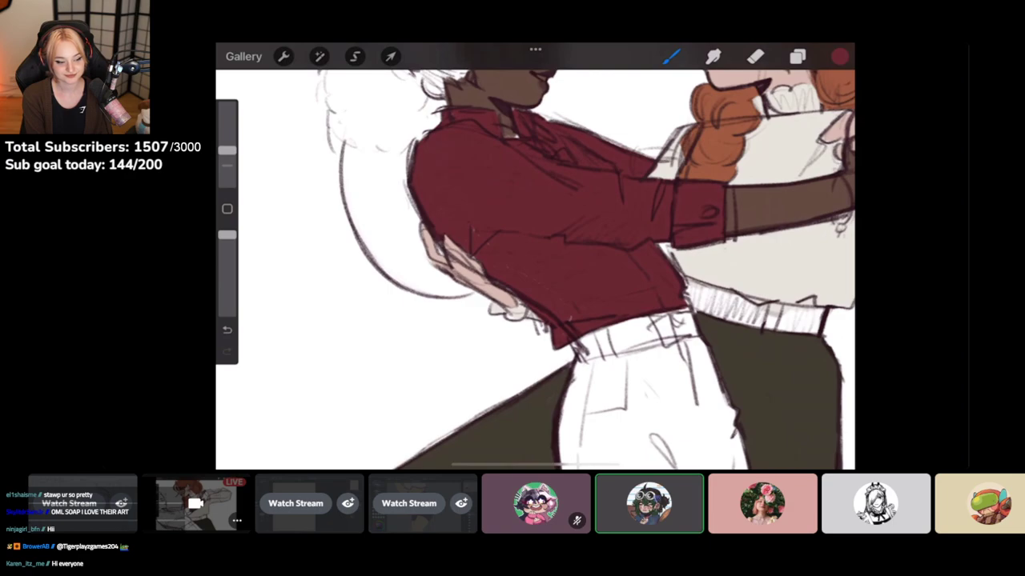
pyautogui.moveTo(226, 149); pyautogui.dragTo(227, 162)
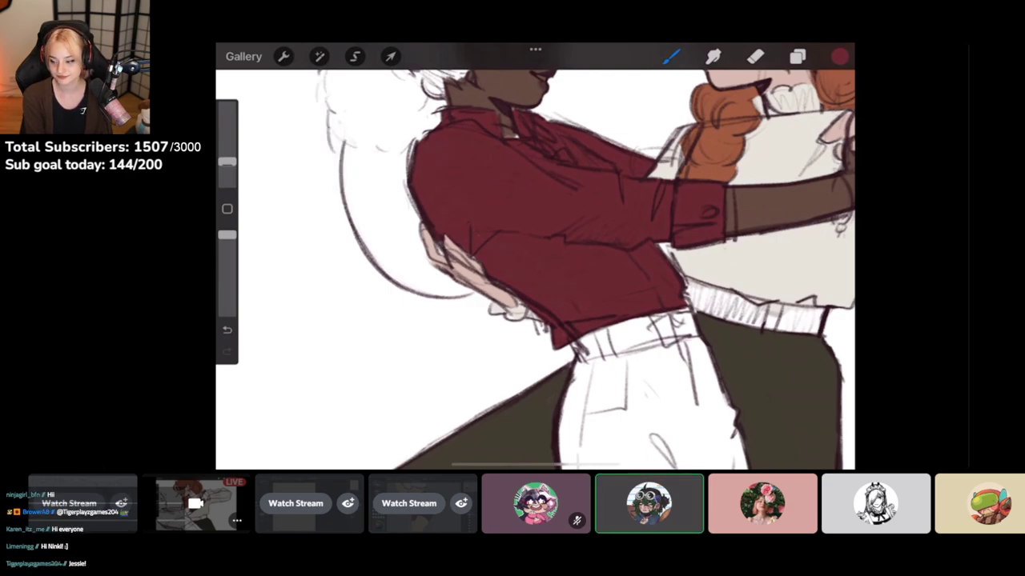
pyautogui.scroll(-3, 535, 269)
pyautogui.scroll(-2, 535, 269)
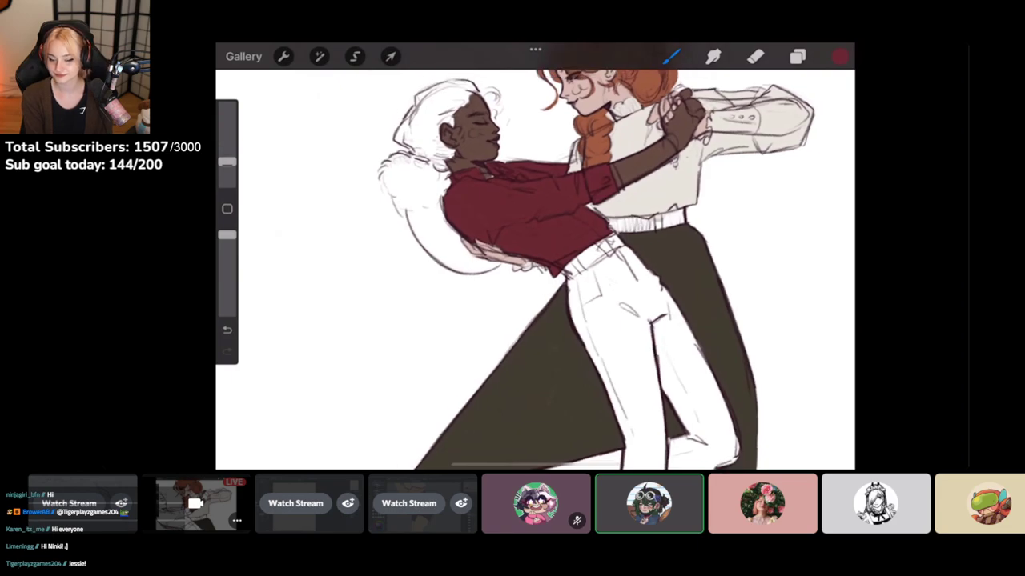
pyautogui.scroll(5, 535, 269)
pyautogui.scroll(2, 535, 269)
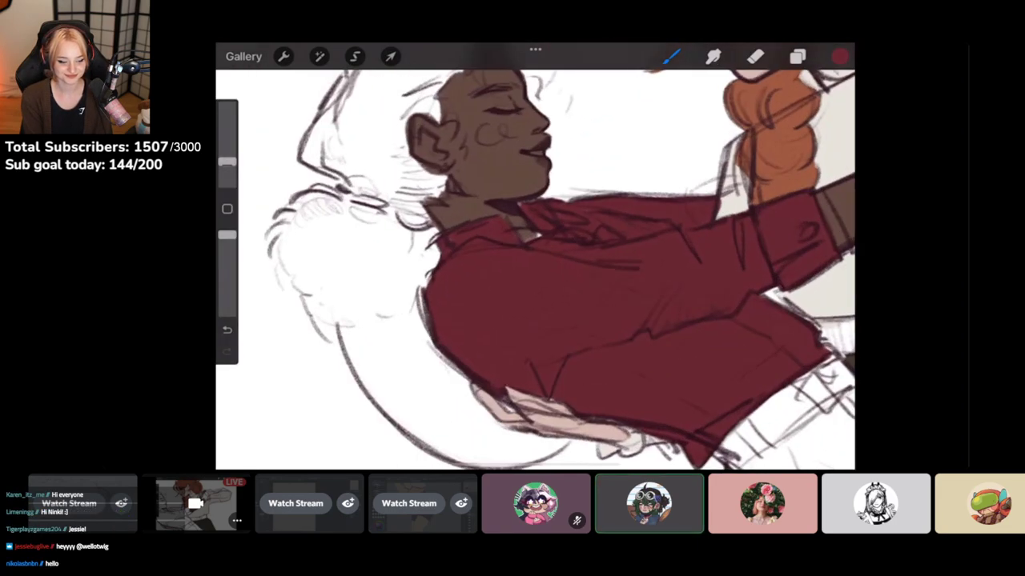
# Sample the brown skin tone, select Layer 6 and paint the bare gap at the open collar
pyautogui.click(497, 148)
pyautogui.click(796, 56)
pyautogui.click(686, 217)
pyautogui.click(796, 56)
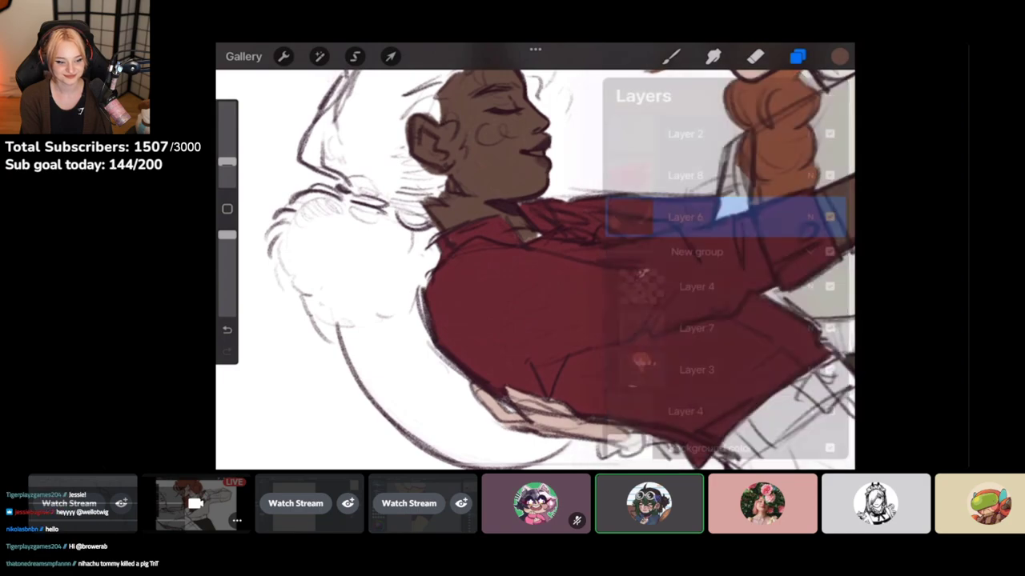
pyautogui.moveTo(526, 234); pyautogui.dragTo(540, 240)
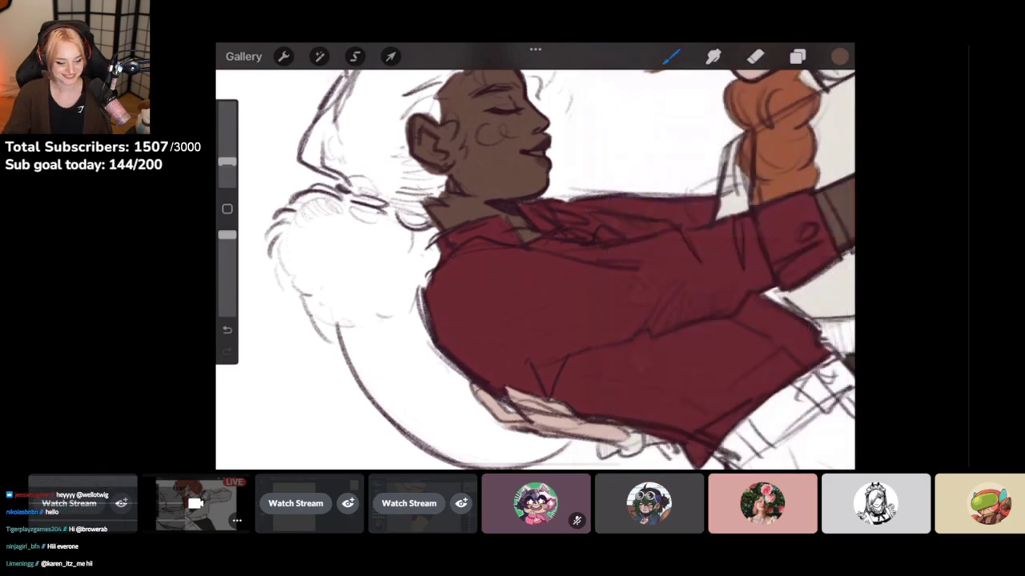
# Switch to the Clip Studio gesture sketch stream and ink the hair tufts on top of the character's head
pyautogui.moveTo(865, 336)
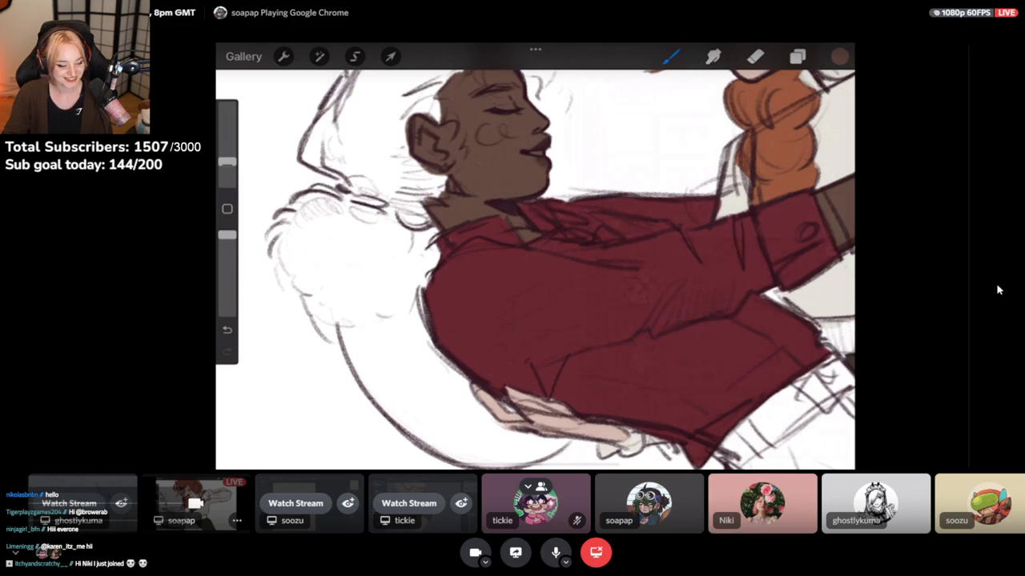
pyautogui.click(273, 508)
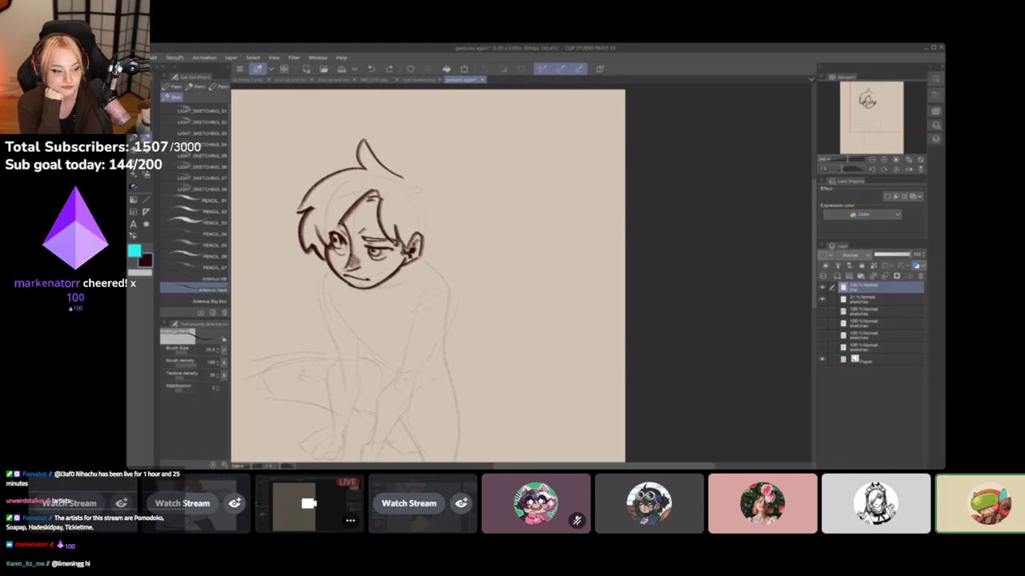
pyautogui.moveTo(405, 178)
pyautogui.mouseDown()
pyautogui.moveTo(415, 184)
pyautogui.moveTo(409, 157)
pyautogui.mouseUp()
pyautogui.hotkey('ctrl', 'z')
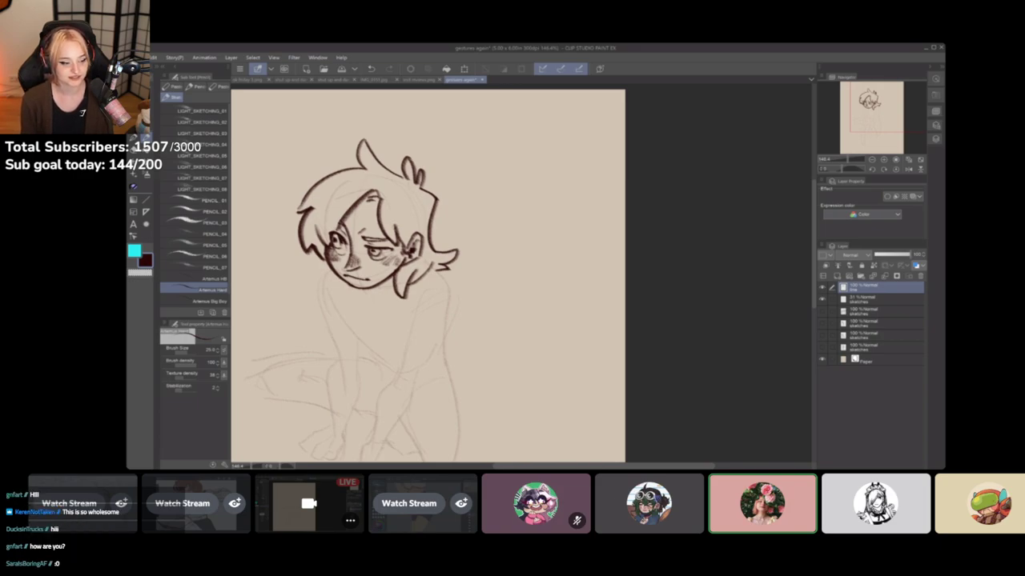
# Try several line strokes for the shoulder and upper arm below the character's face, undoing each one
pyautogui.moveTo(325, 269)
pyautogui.mouseDown()
pyautogui.moveTo(312, 315)
pyautogui.moveTo(316, 285)
pyautogui.mouseUp()
pyautogui.hotkey('ctrl', 'z')
pyautogui.moveTo(336, 238); pyautogui.dragTo(314, 304)
pyautogui.hotkey('ctrl', 'z')
pyautogui.hotkey('ctrl', 'z')
pyautogui.moveTo(333, 237); pyautogui.dragTo(316, 292)
pyautogui.hotkey('ctrl', 'z')
pyautogui.hotkey('ctrl', 'z')
pyautogui.moveTo(335, 238)
pyautogui.mouseDown()
pyautogui.moveTo(316, 293)
pyautogui.moveTo(349, 305)
pyautogui.mouseUp()
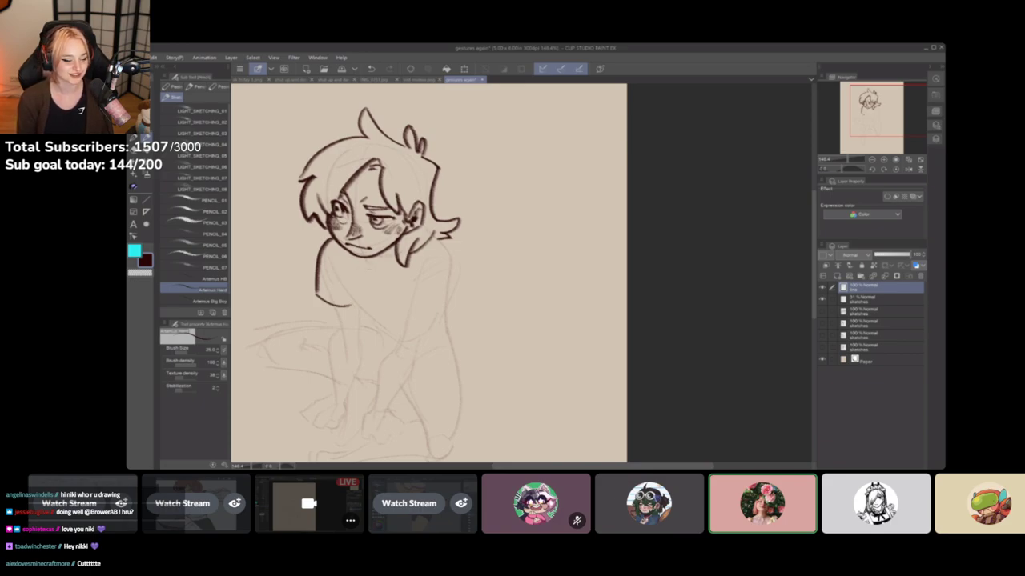
pyautogui.hotkey('ctrl', 'z')
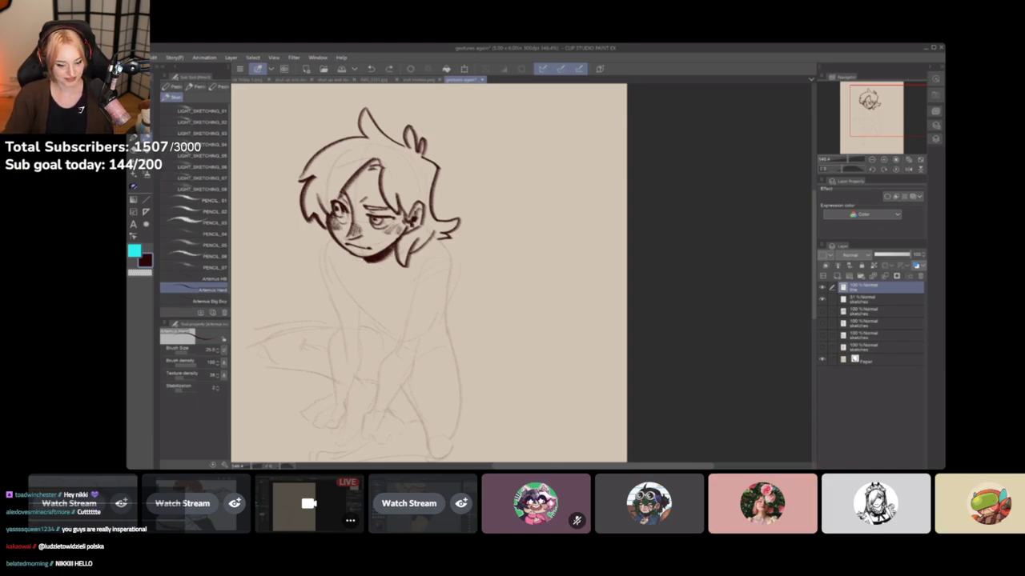
# Switch to the Illustration17 stream and ink the wavy hair strands on both sides of the woman's face
pyautogui.click(158, 517)
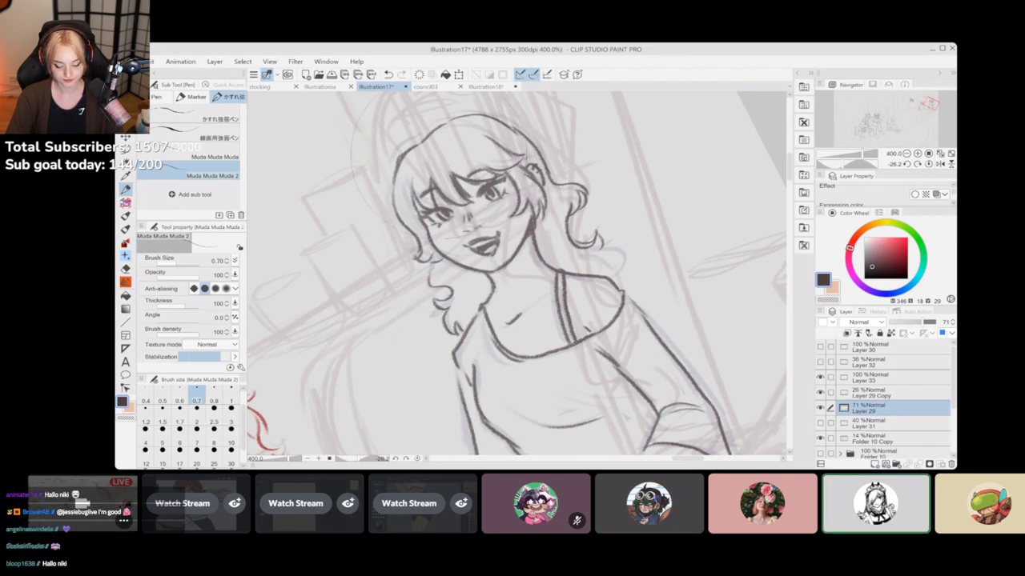
pyautogui.moveTo(451, 174)
pyautogui.mouseDown()
pyautogui.moveTo(456, 204)
pyautogui.moveTo(446, 176)
pyautogui.moveTo(477, 202)
pyautogui.mouseUp()
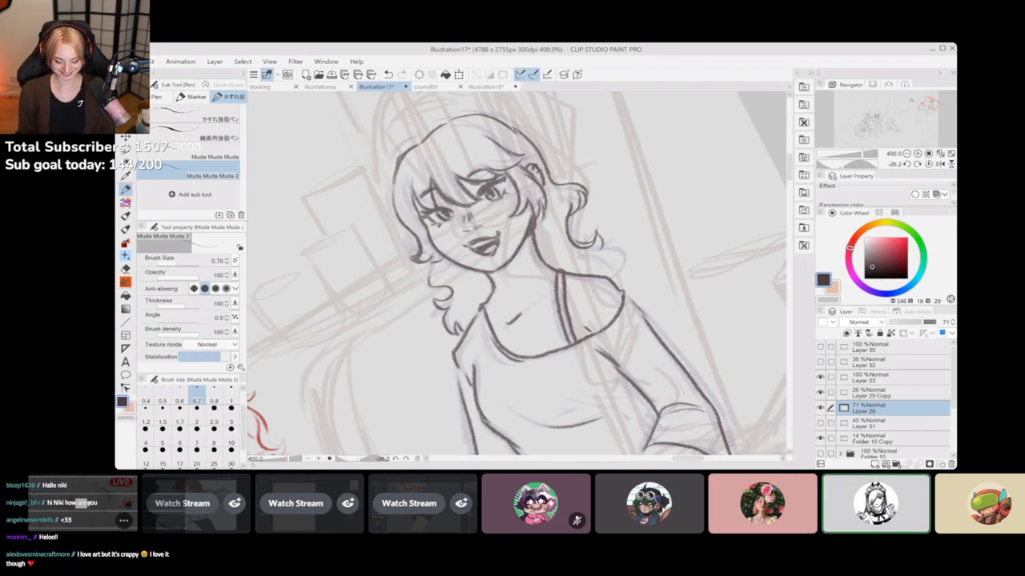
pyautogui.moveTo(408, 253)
pyautogui.mouseDown()
pyautogui.moveTo(436, 272)
pyautogui.moveTo(435, 285)
pyautogui.mouseUp()
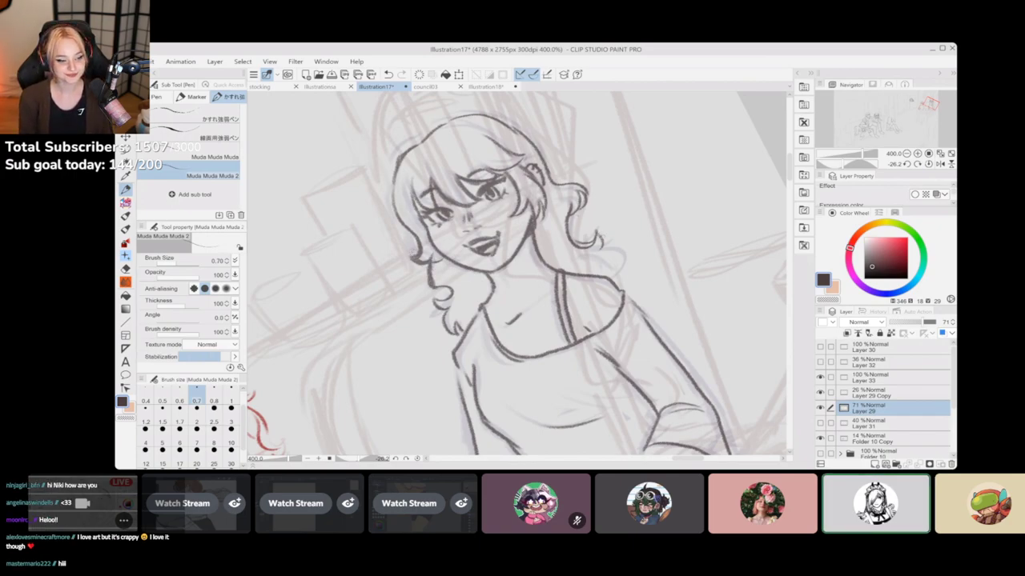
pyautogui.moveTo(600, 253)
pyautogui.mouseDown()
pyautogui.moveTo(625, 261)
pyautogui.moveTo(619, 283)
pyautogui.mouseUp()
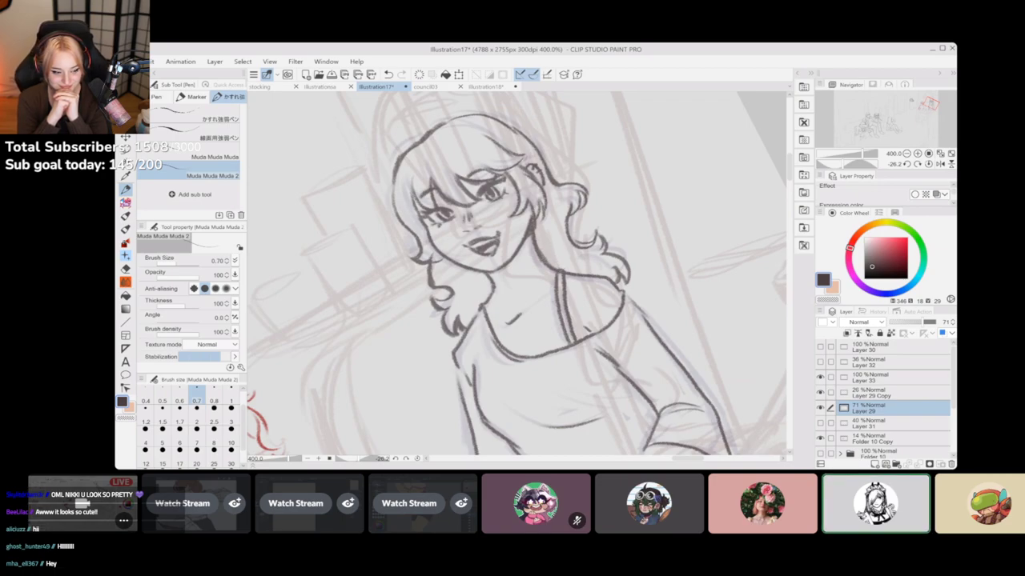
# Fill the woman's shoulder strap with solid dark ink and set the pen to transparent color
pyautogui.moveTo(565, 323); pyautogui.dragTo(571, 339)
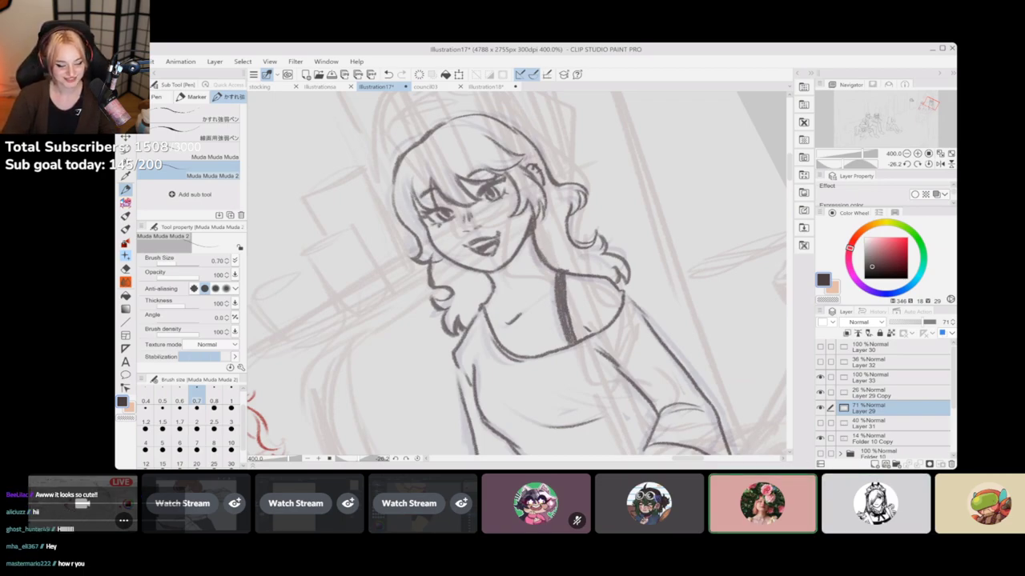
pyautogui.hotkey('shift', 'space')
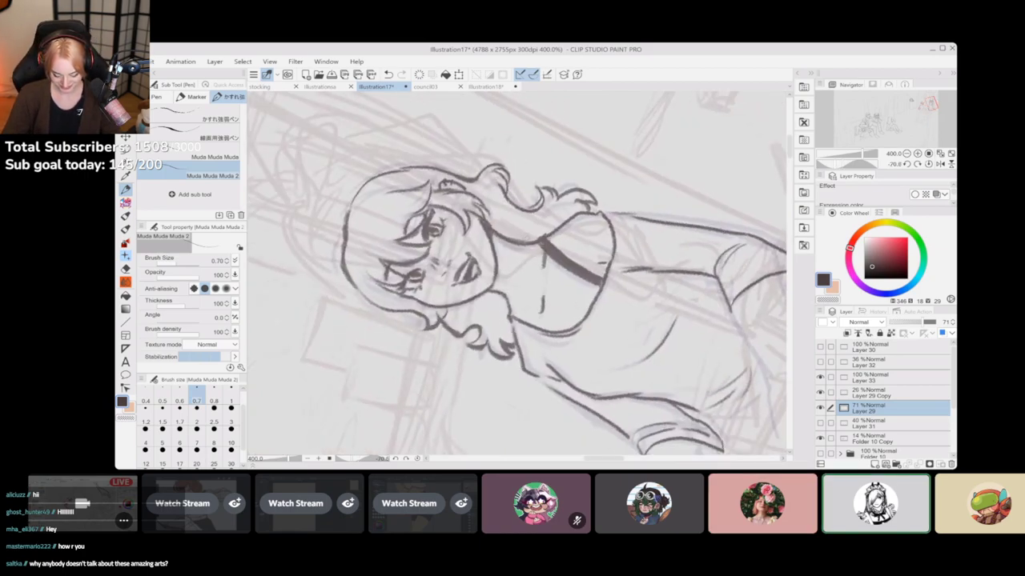
pyautogui.hotkey('shift', 'space')
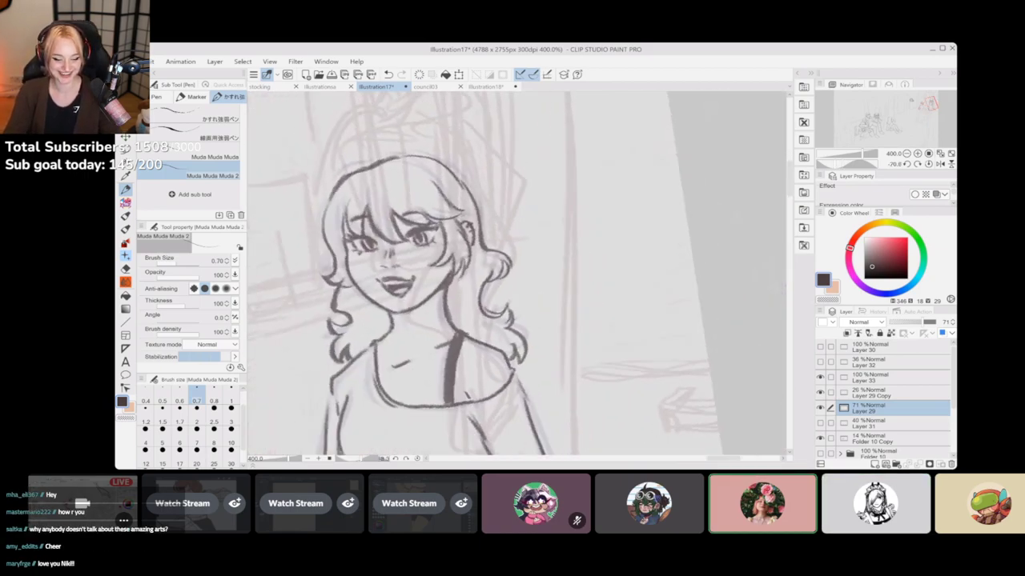
pyautogui.press('c')
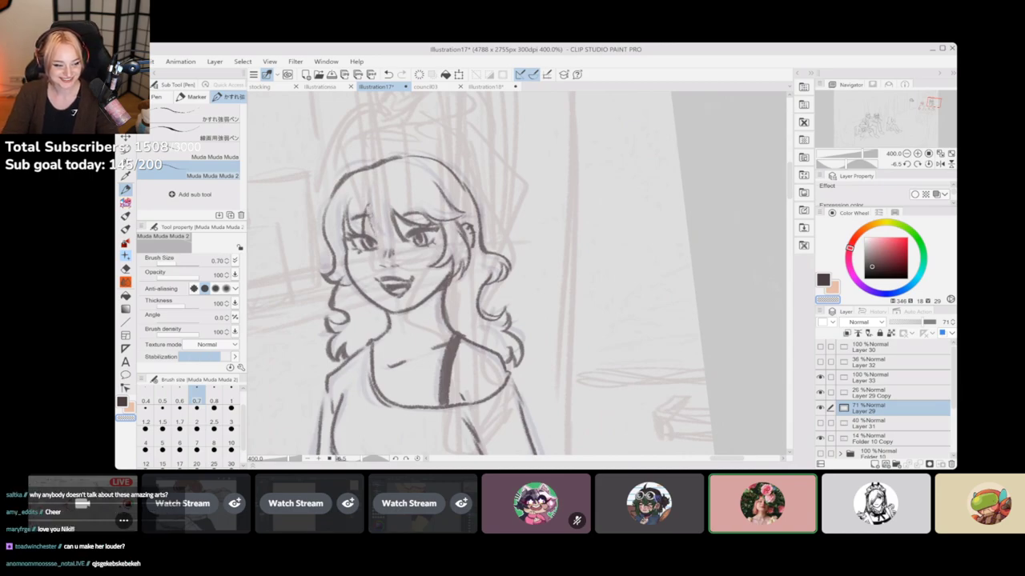
pyautogui.moveTo(536, 208); pyautogui.dragTo(575, 215)
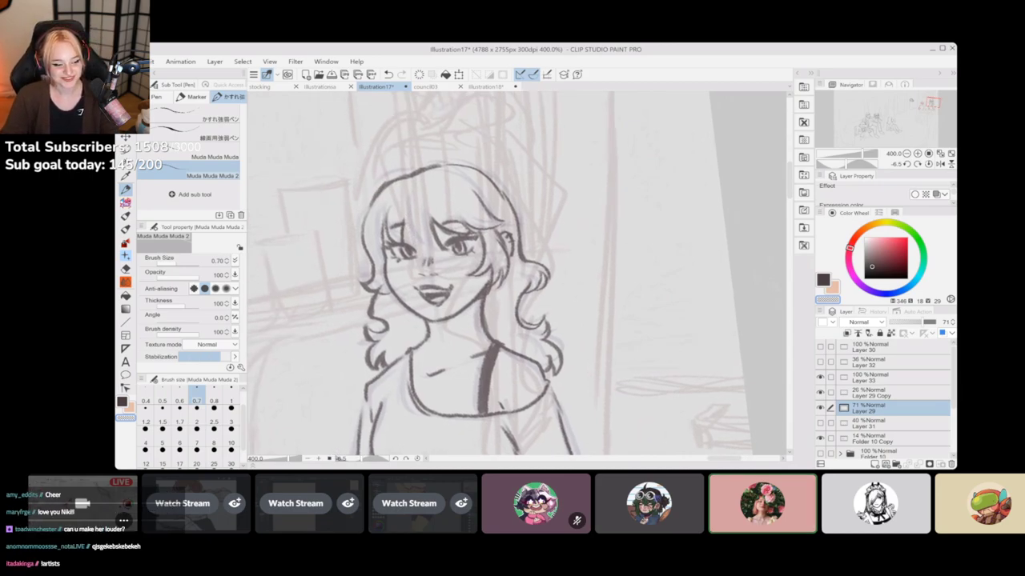
pyautogui.press('c')
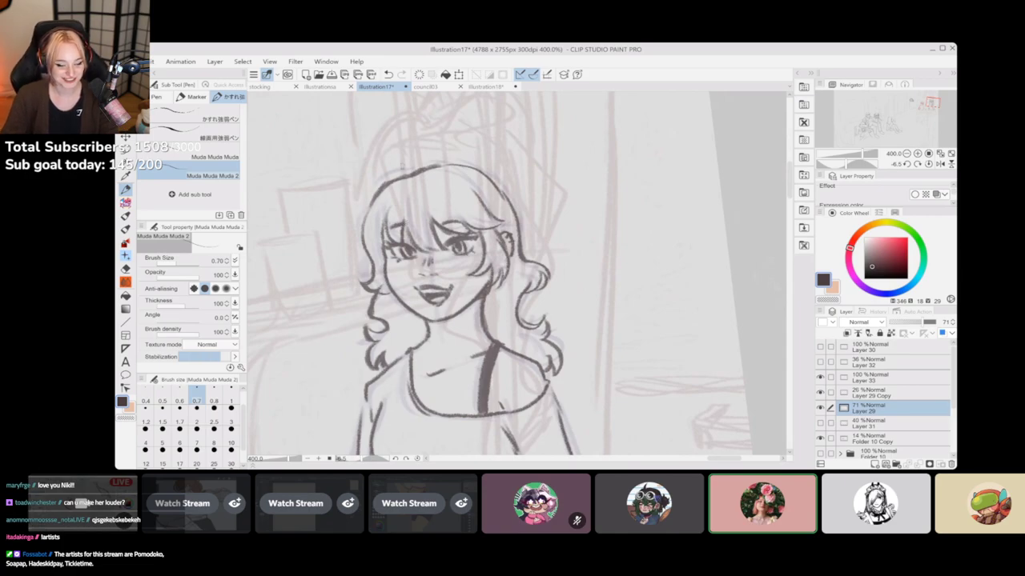
pyautogui.moveTo(521, 320)
pyautogui.mouseDown()
pyautogui.moveTo(538, 362)
pyautogui.moveTo(560, 285)
pyautogui.moveTo(469, 125)
pyautogui.moveTo(425, 229)
pyautogui.moveTo(450, 242)
pyautogui.mouseUp()
pyautogui.press('c')
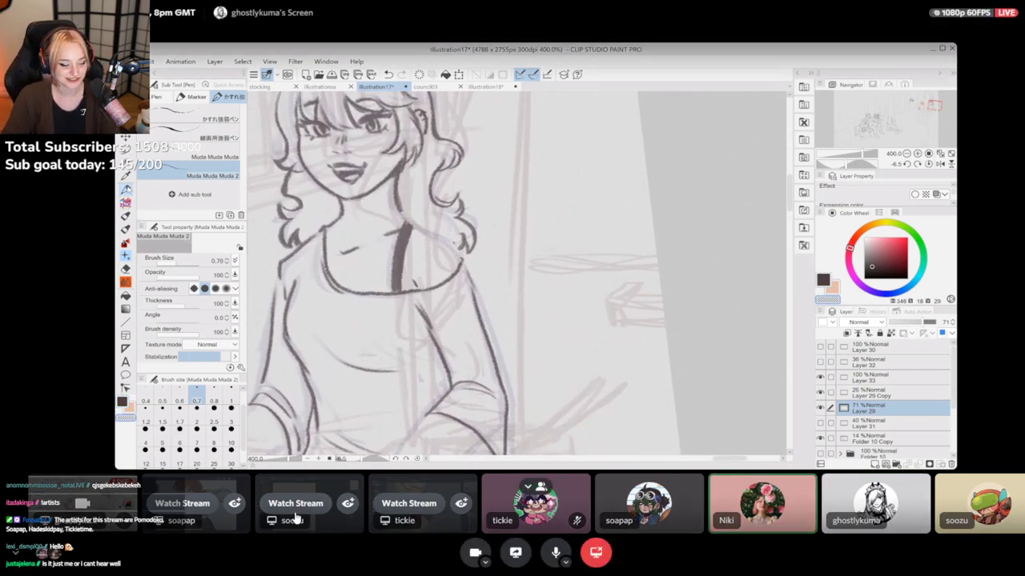
# Switch to the VOCALOID SONA stream with the call microphone muted and view the character's upper body
pyautogui.click(409, 503)
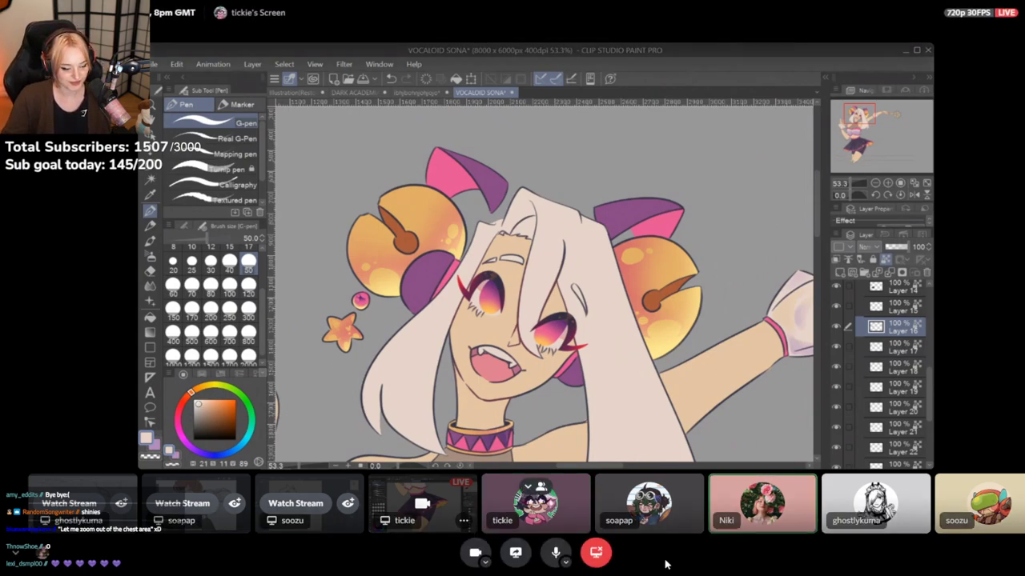
pyautogui.click(558, 553)
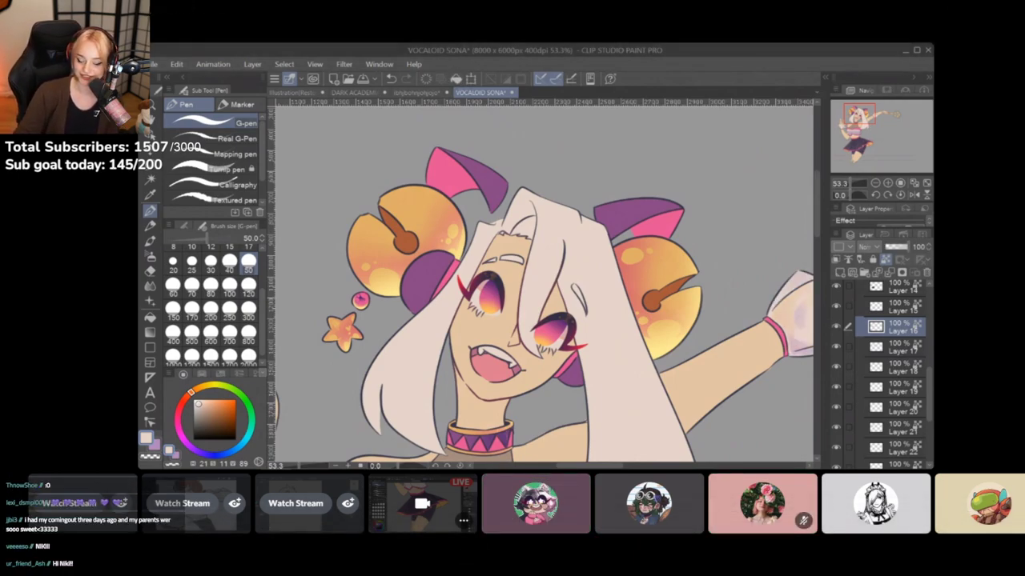
pyautogui.scroll(-2, 512, 361)
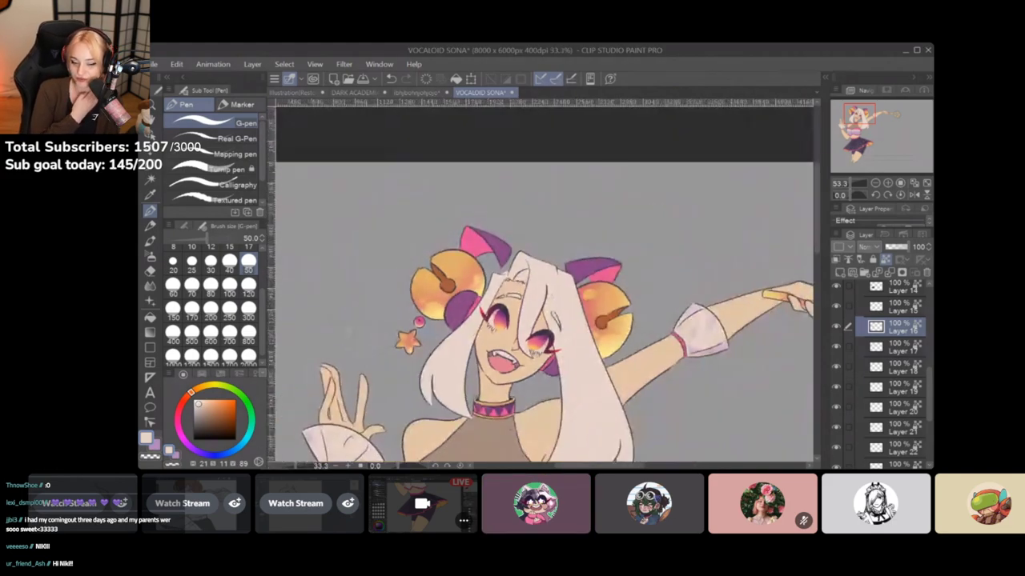
pyautogui.moveTo(513, 362); pyautogui.dragTo(506, 282)
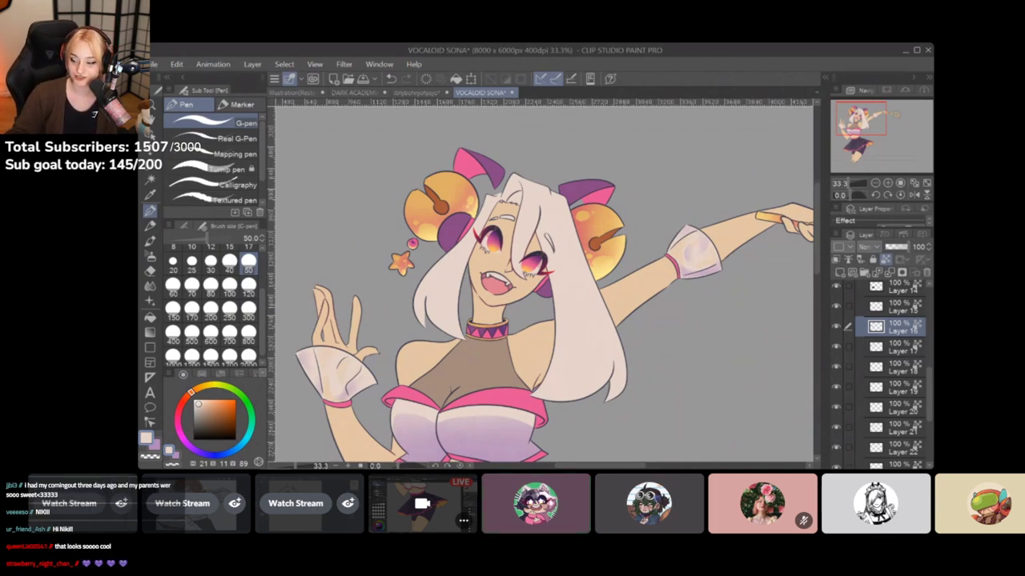
# Unmute the call microphone and switch to the Procreate stream with the couple sketch
pyautogui.moveTo(853, 399)
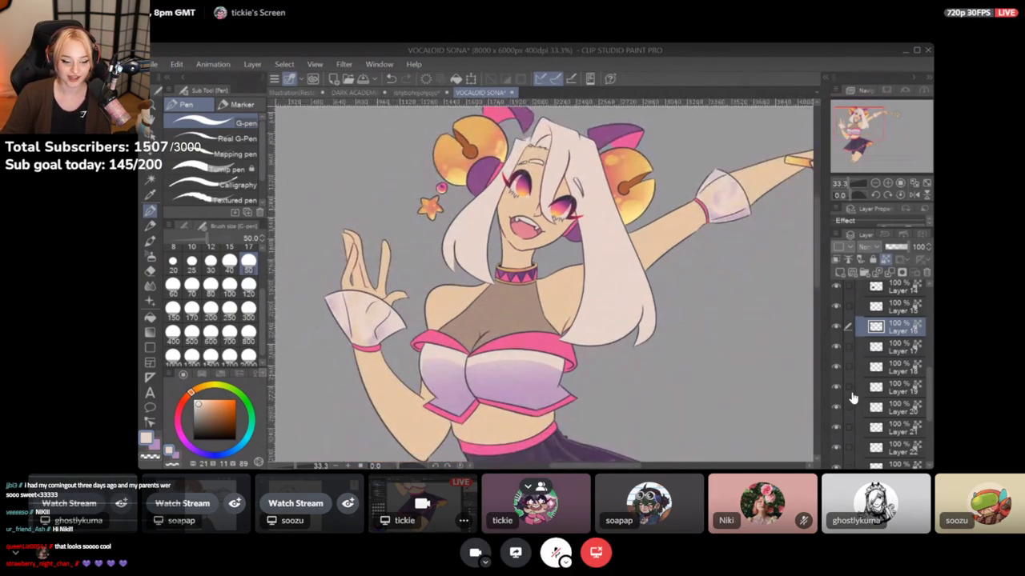
pyautogui.click(554, 552)
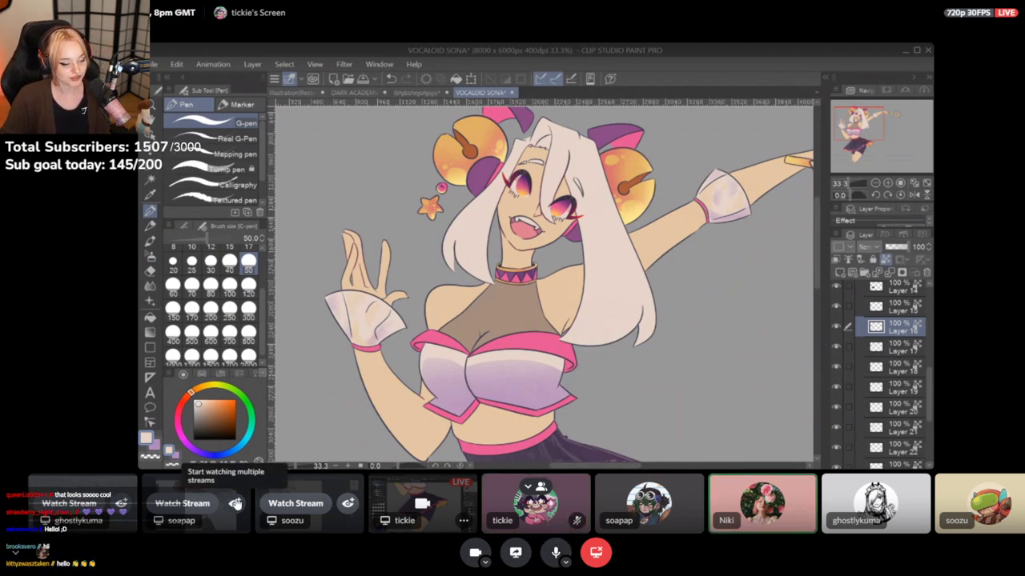
pyautogui.click(183, 502)
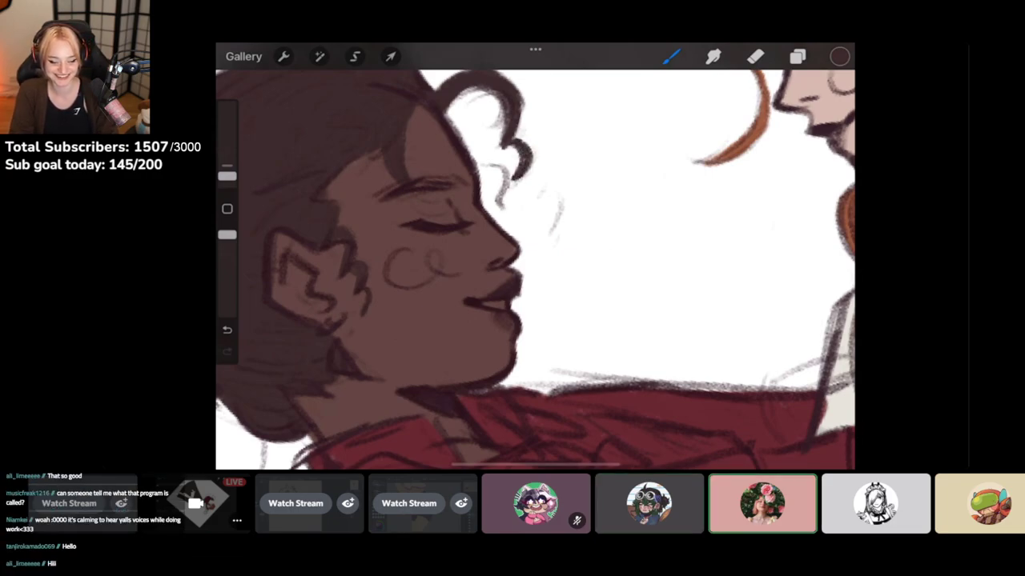
# Enlarge the brush and outline the curly hair bun behind the head of the woman in the red shirt
pyautogui.moveTo(521, 178); pyautogui.dragTo(534, 203)
pyautogui.scroll(-3, 535, 269)
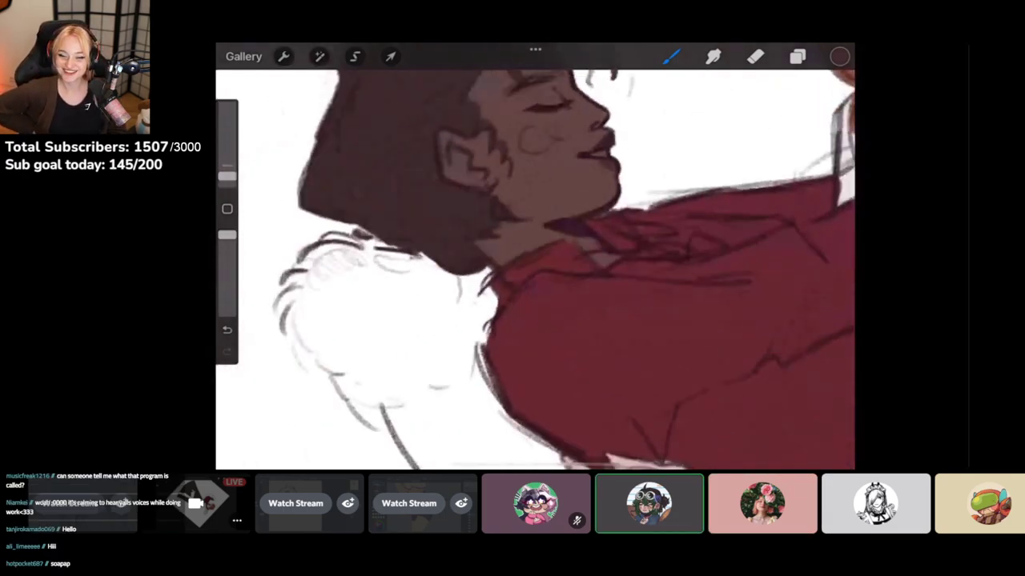
pyautogui.moveTo(227, 177); pyautogui.dragTo(226, 166)
pyautogui.moveTo(364, 189)
pyautogui.mouseDown()
pyautogui.moveTo(400, 216)
pyautogui.moveTo(382, 196)
pyautogui.mouseUp()
pyautogui.moveTo(393, 209)
pyautogui.mouseDown()
pyautogui.moveTo(423, 224)
pyautogui.moveTo(446, 267)
pyautogui.moveTo(432, 321)
pyautogui.mouseUp()
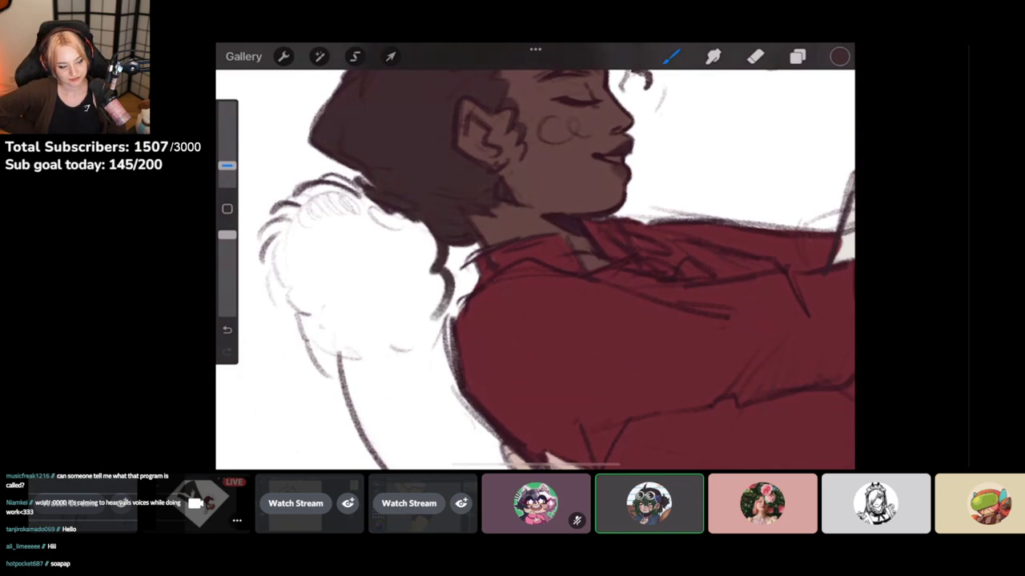
pyautogui.moveTo(450, 283); pyautogui.dragTo(399, 351)
pyautogui.moveTo(380, 189)
pyautogui.mouseDown()
pyautogui.moveTo(360, 207)
pyautogui.moveTo(288, 208)
pyautogui.mouseUp()
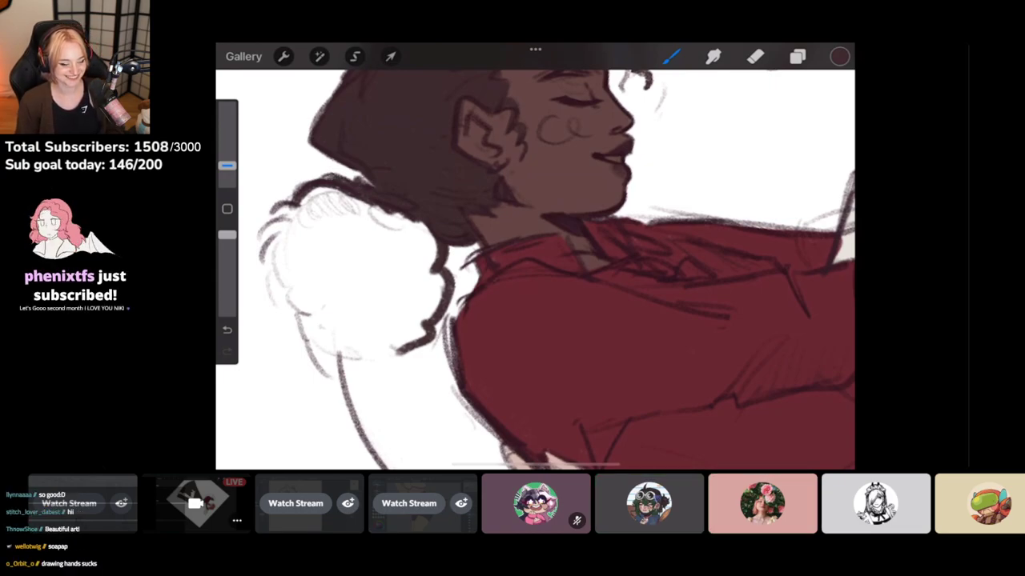
# Switch to the stream showing the dancing couple painting and view the vod reviews group illustration
pyautogui.moveTo(486, 458)
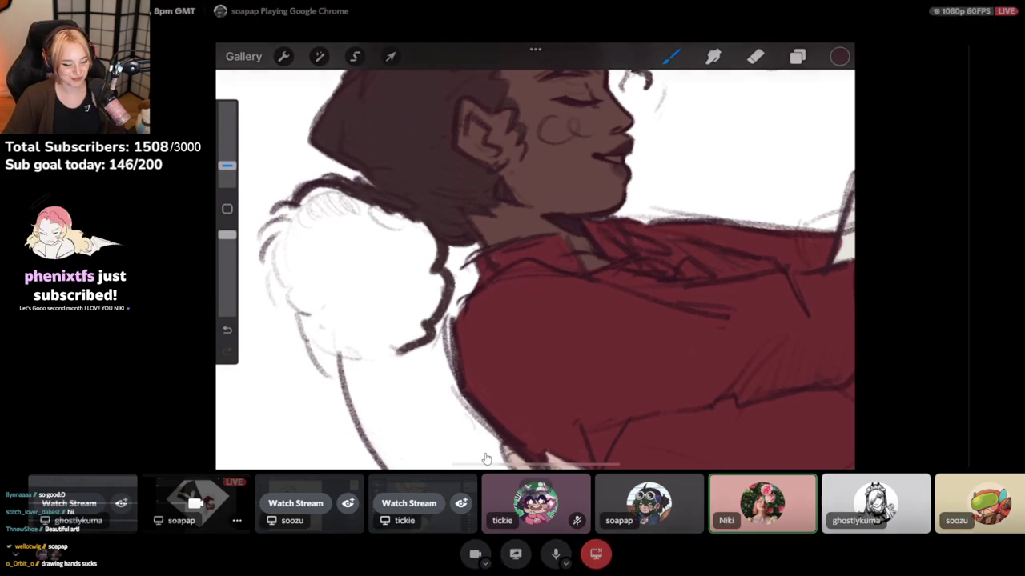
pyautogui.click(295, 503)
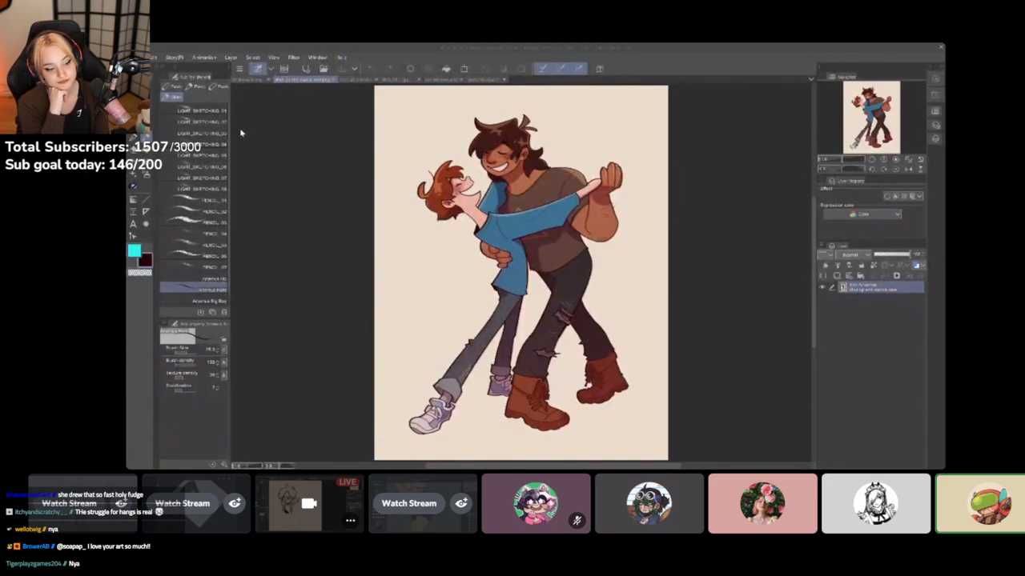
pyautogui.click(444, 80)
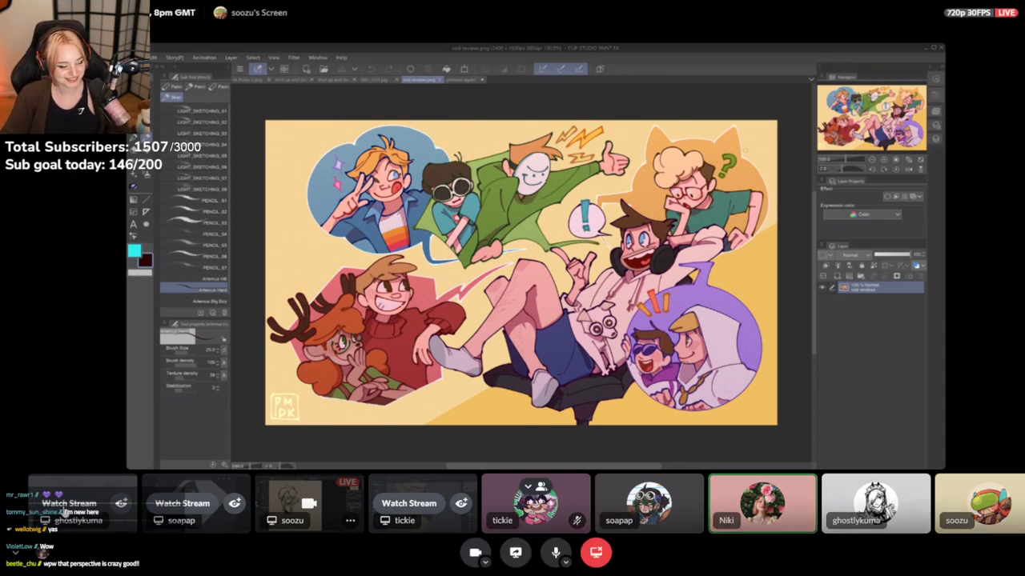
# Switch to the Illustration17 stream and sketch the wavy red hair strands around the drinking girl's face
pyautogui.click(94, 506)
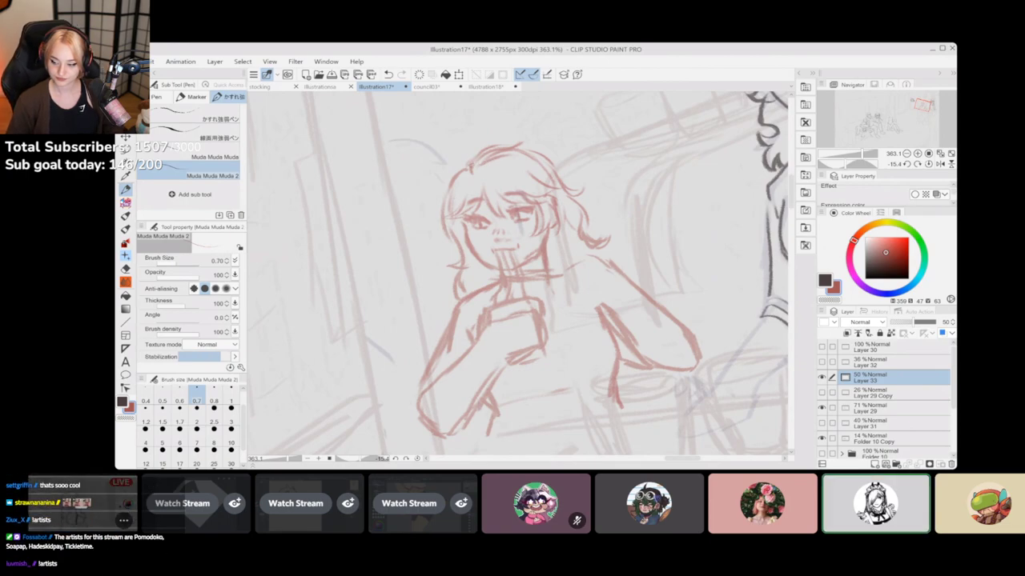
pyautogui.moveTo(495, 149); pyautogui.dragTo(465, 168)
pyautogui.moveTo(450, 204)
pyautogui.mouseDown()
pyautogui.moveTo(439, 249)
pyautogui.moveTo(461, 269)
pyautogui.moveTo(446, 307)
pyautogui.mouseUp()
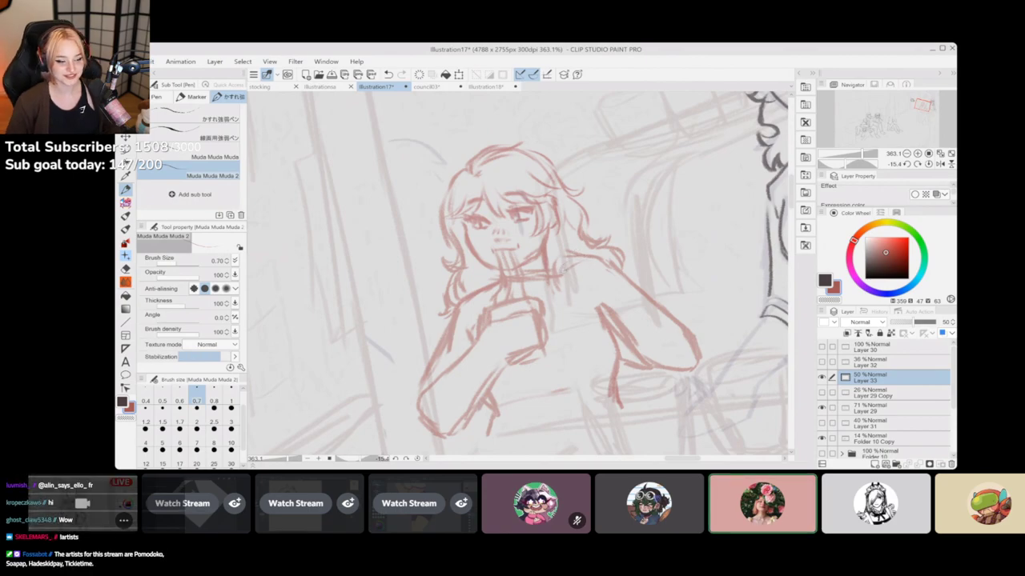
pyautogui.moveTo(569, 288)
pyautogui.mouseDown()
pyautogui.moveTo(594, 301)
pyautogui.moveTo(545, 200)
pyautogui.mouseUp()
pyautogui.scroll(-3, 564, 273)
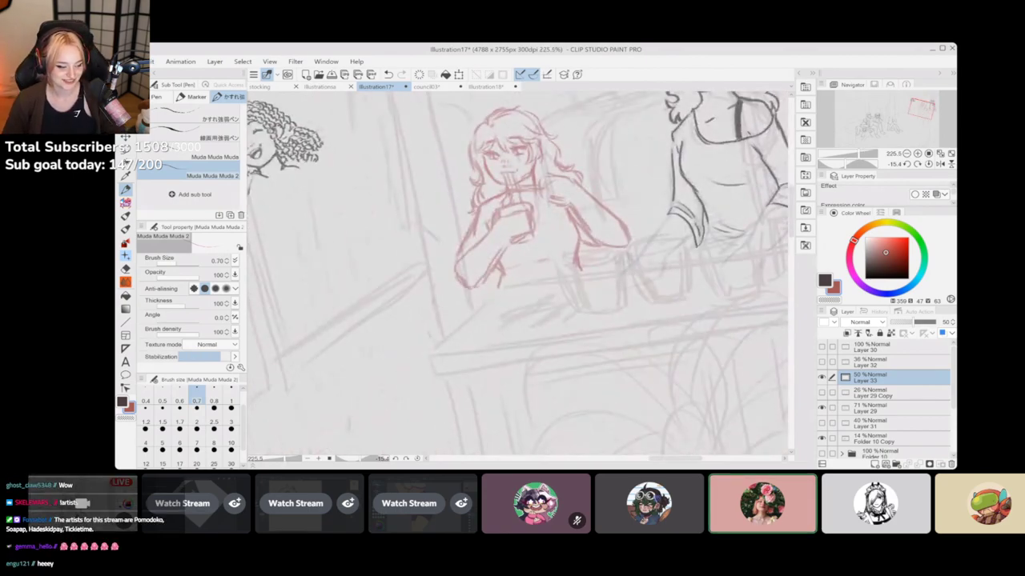
pyautogui.scroll(3, 512, 312)
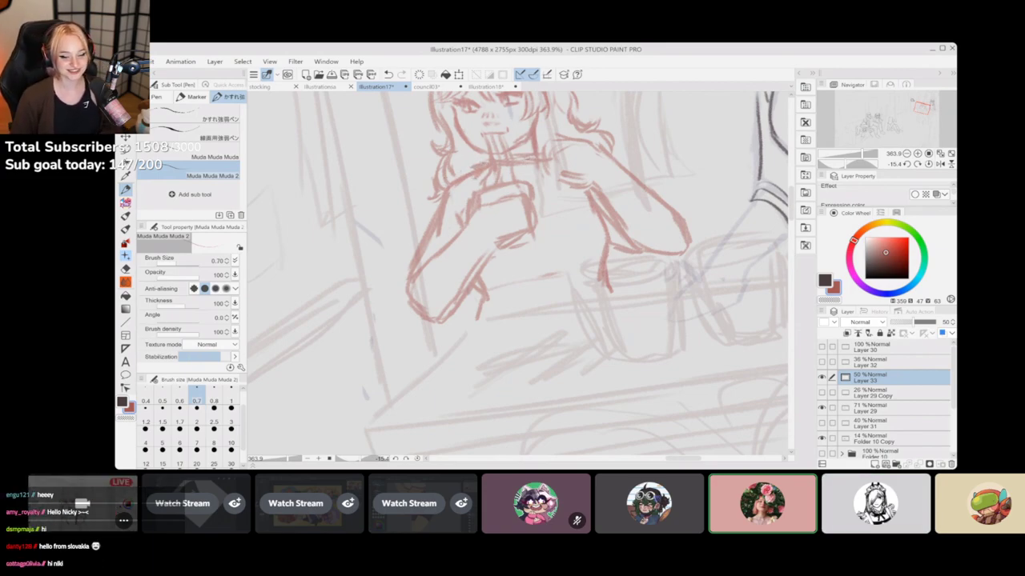
pyautogui.moveTo(560, 224); pyautogui.dragTo(555, 274)
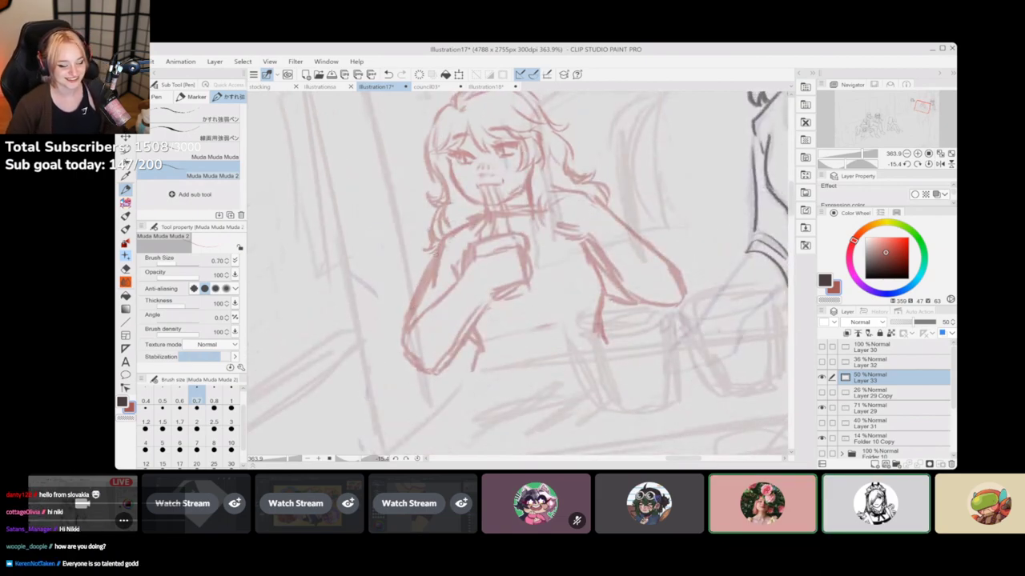
# Clean up the lines of the girl's cup-holding arm with transparent color, then reactivate the red sub color
pyautogui.press('c')
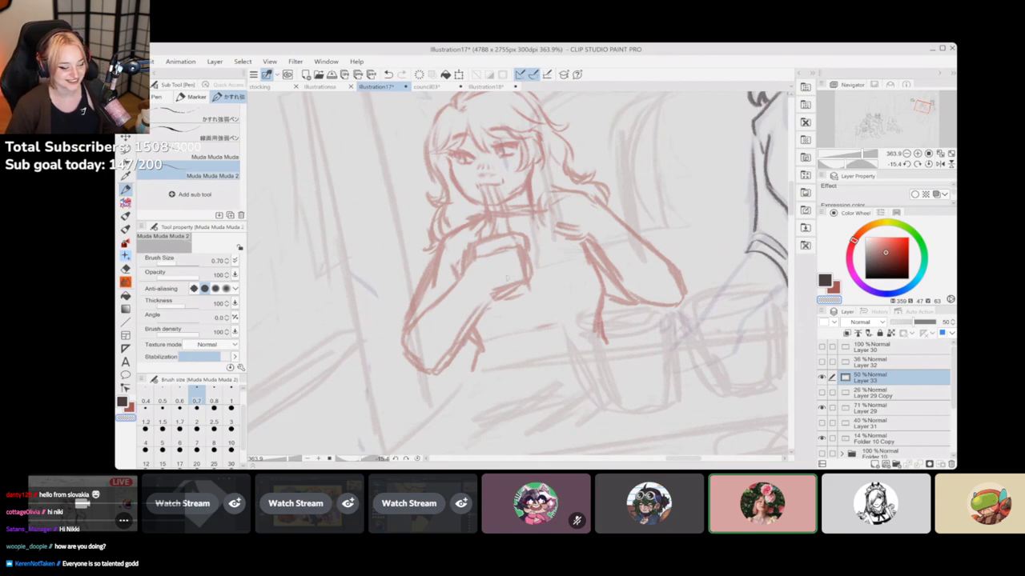
pyautogui.moveTo(439, 264); pyautogui.dragTo(433, 285)
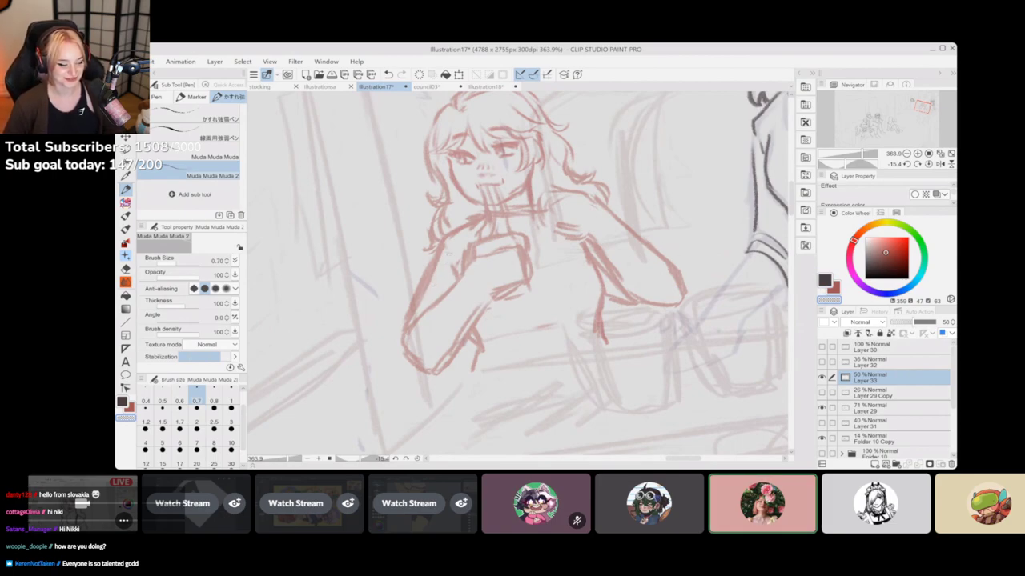
pyautogui.moveTo(432, 250); pyautogui.dragTo(410, 308)
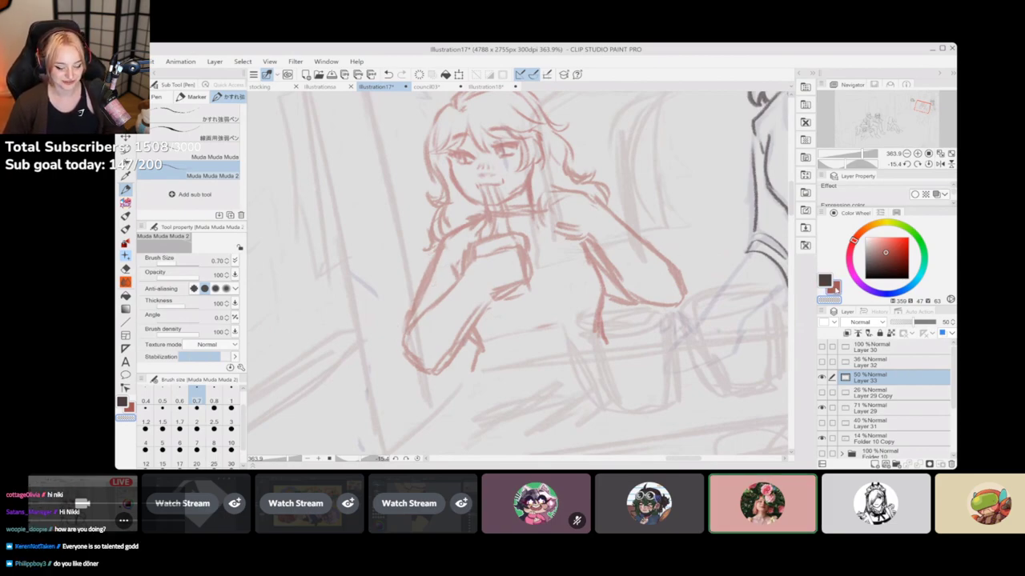
pyautogui.click(834, 287)
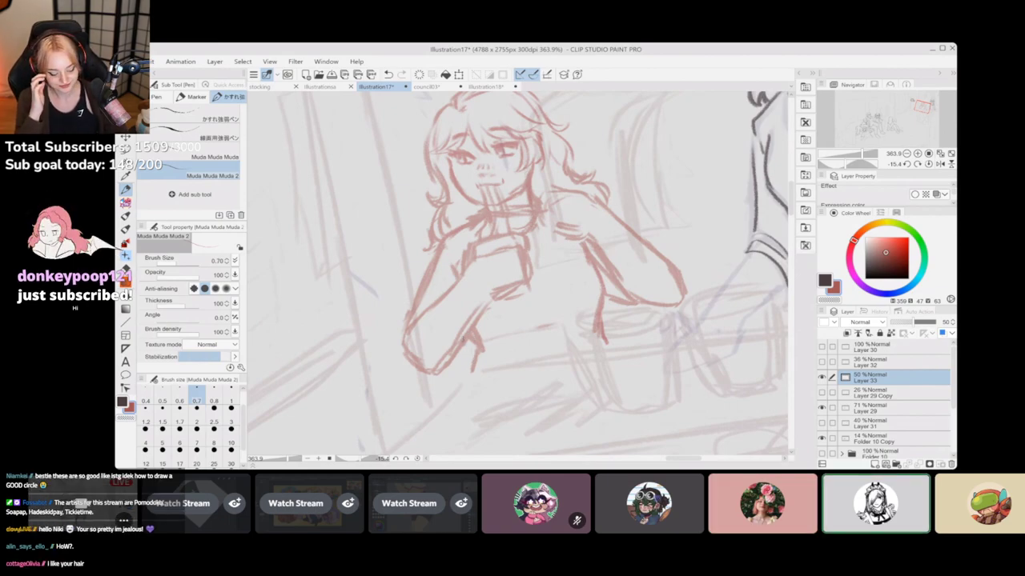
# Sketch short red strokes between the girl's elbows, below the cup, and reset the canvas rotation to check them
pyautogui.moveTo(510, 340); pyautogui.dragTo(560, 321)
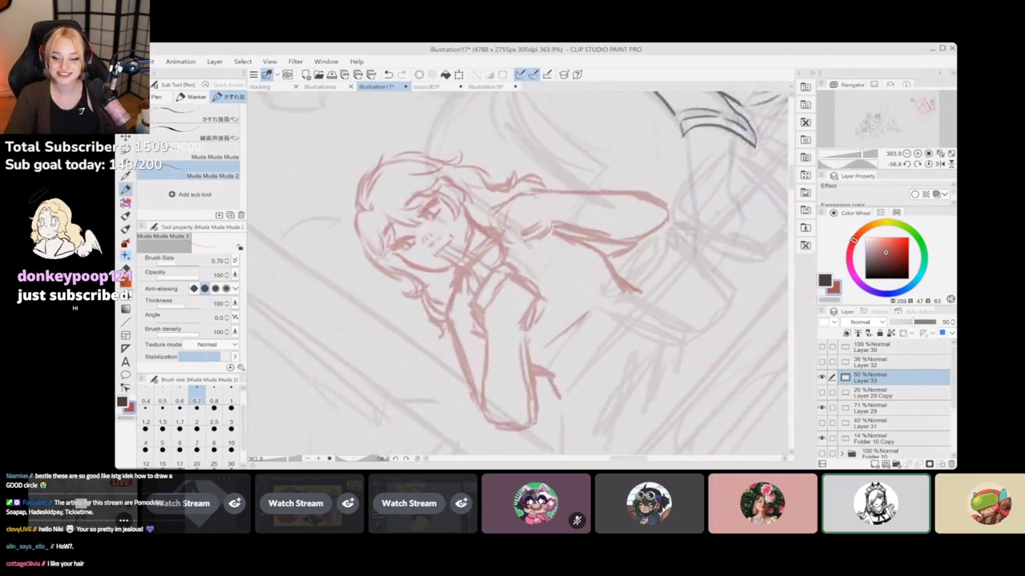
pyautogui.moveTo(593, 301); pyautogui.dragTo(564, 345)
pyautogui.moveTo(599, 312); pyautogui.dragTo(572, 367)
pyautogui.hotkey('ctrl', '@')
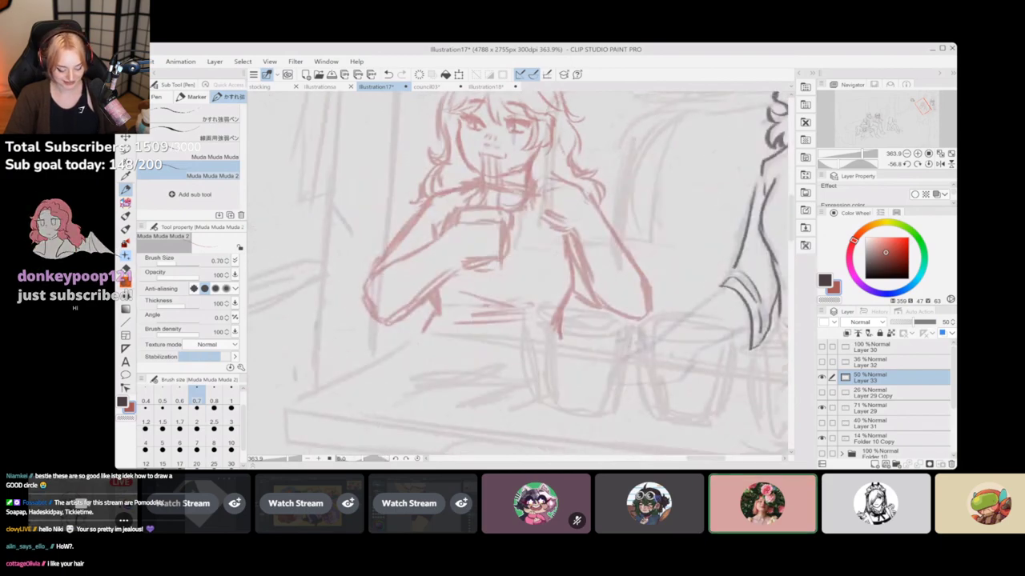
pyautogui.moveTo(564, 240); pyautogui.dragTo(570, 276)
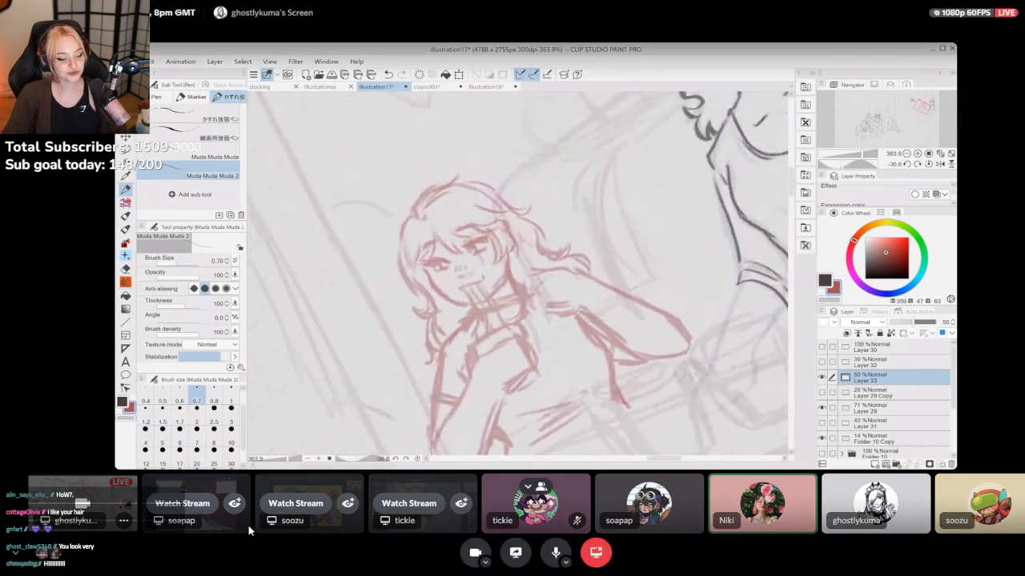
# View the VOCALOID SONA stream's face close-up, then return to the Procreate stream with the couple sketch
pyautogui.click(409, 503)
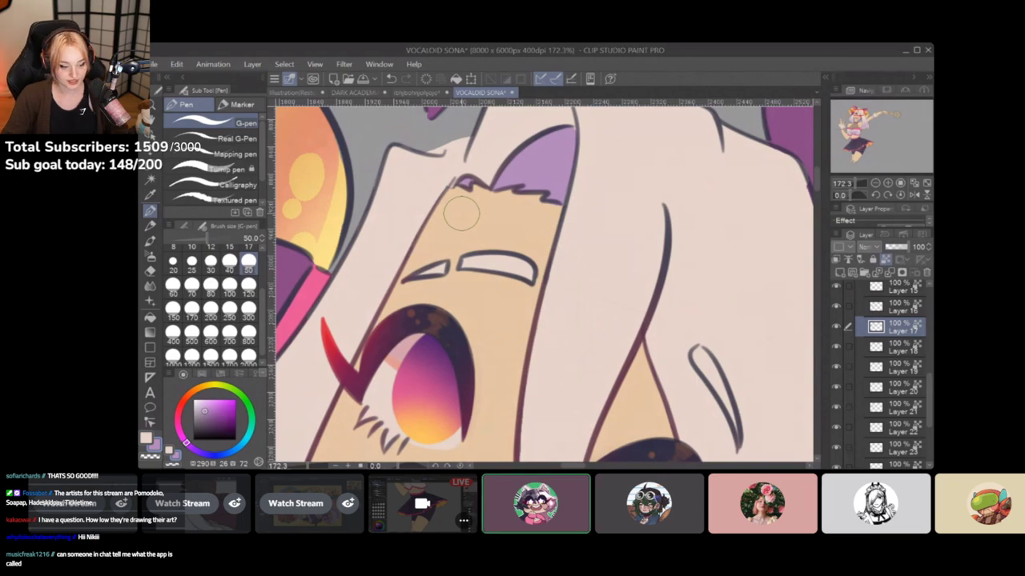
pyautogui.moveTo(383, 450)
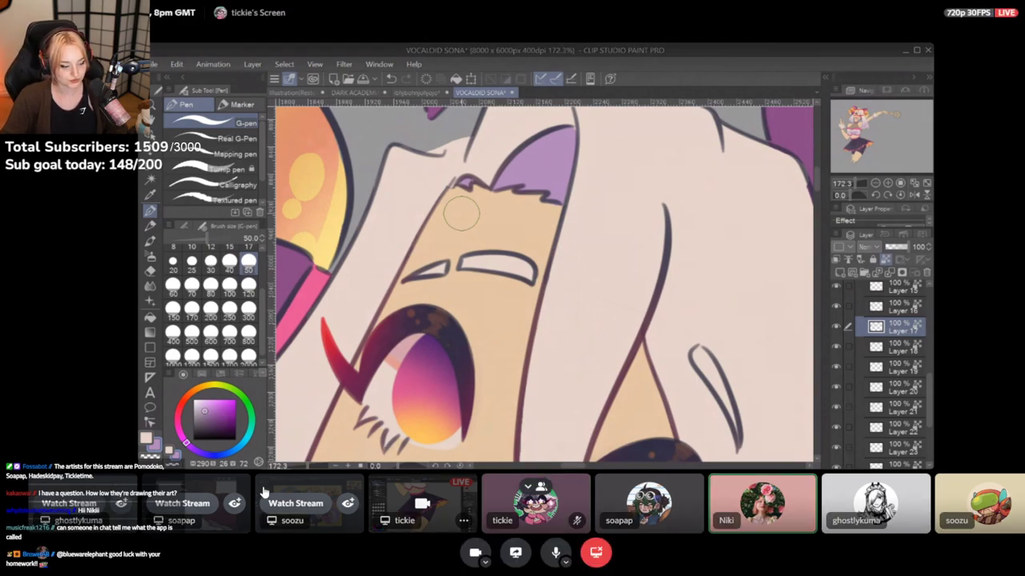
pyautogui.click(183, 502)
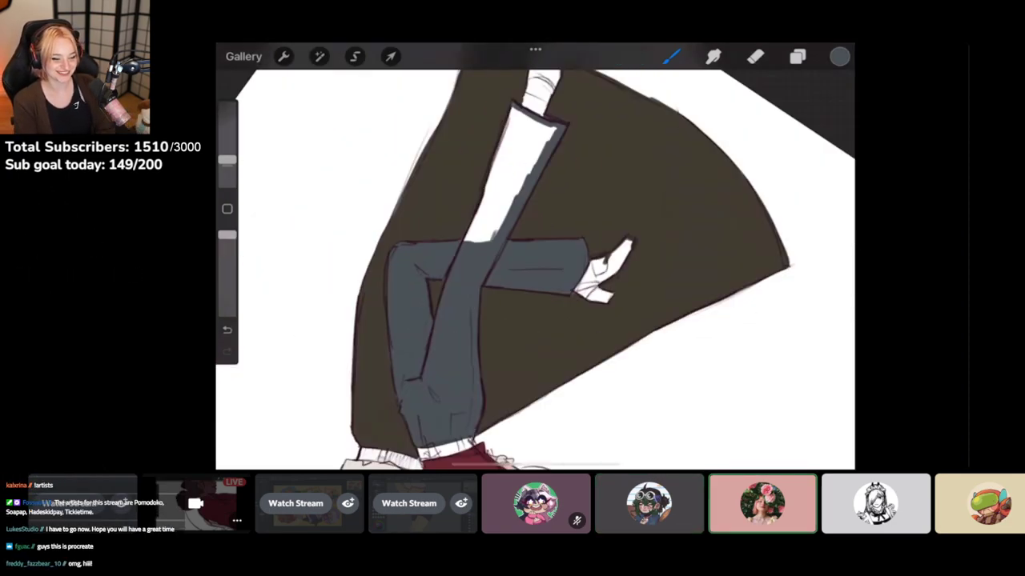
# Paint the remaining white area of the lower trouser leg slate blue up to the hem
pyautogui.moveTo(469, 240)
pyautogui.mouseDown()
pyautogui.moveTo(490, 183)
pyautogui.moveTo(481, 242)
pyautogui.moveTo(503, 181)
pyautogui.moveTo(521, 189)
pyautogui.mouseUp()
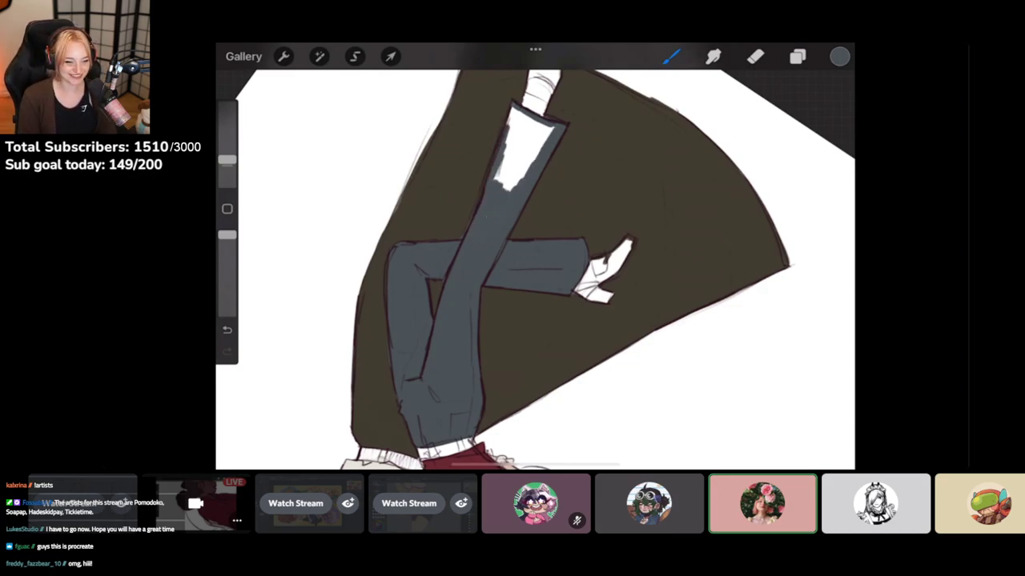
pyautogui.moveTo(544, 132)
pyautogui.mouseDown()
pyautogui.moveTo(524, 177)
pyautogui.moveTo(513, 149)
pyautogui.moveTo(498, 183)
pyautogui.mouseUp()
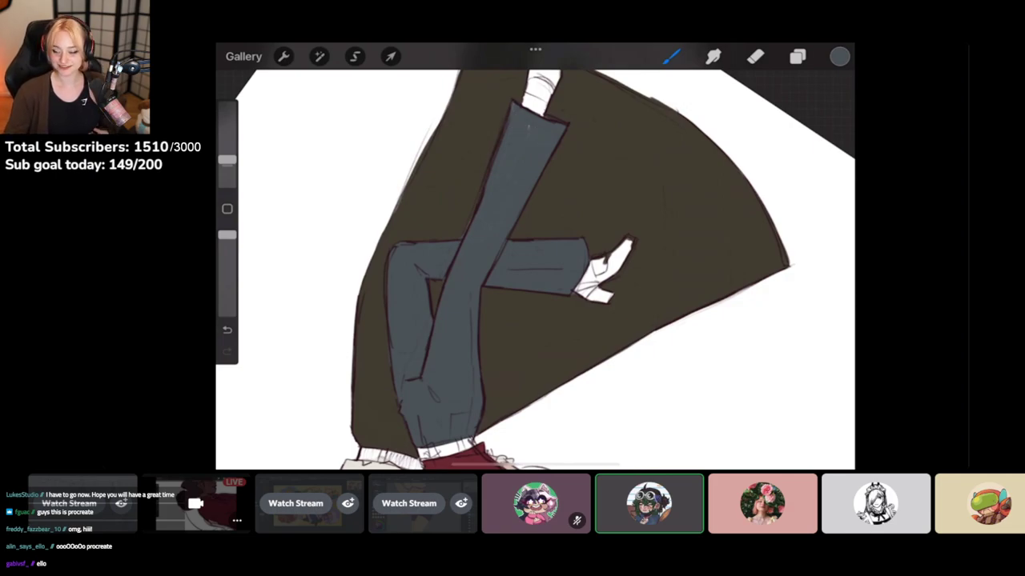
pyautogui.moveTo(541, 92); pyautogui.dragTo(674, 365)
pyautogui.click(755, 56)
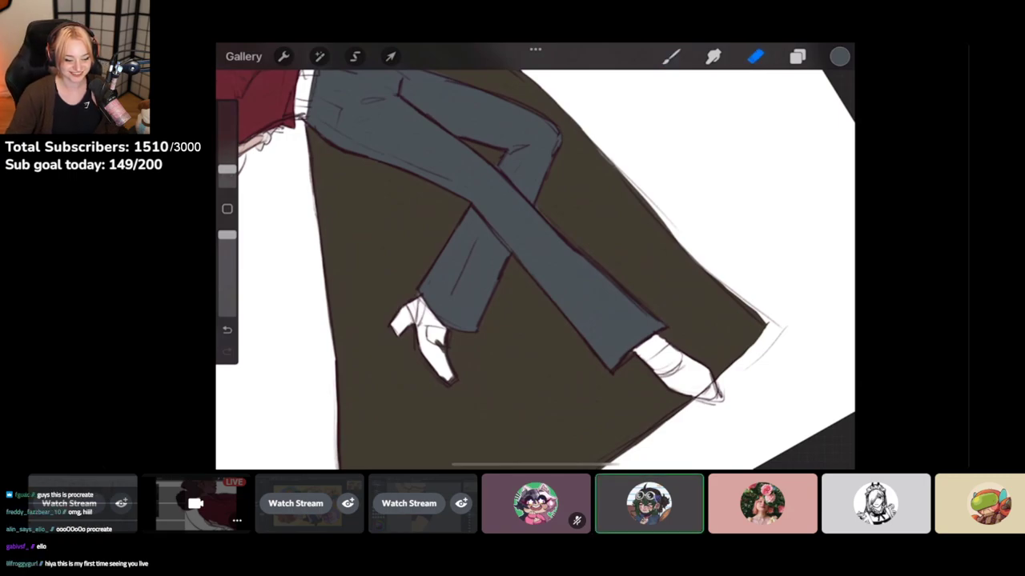
pyautogui.click(671, 56)
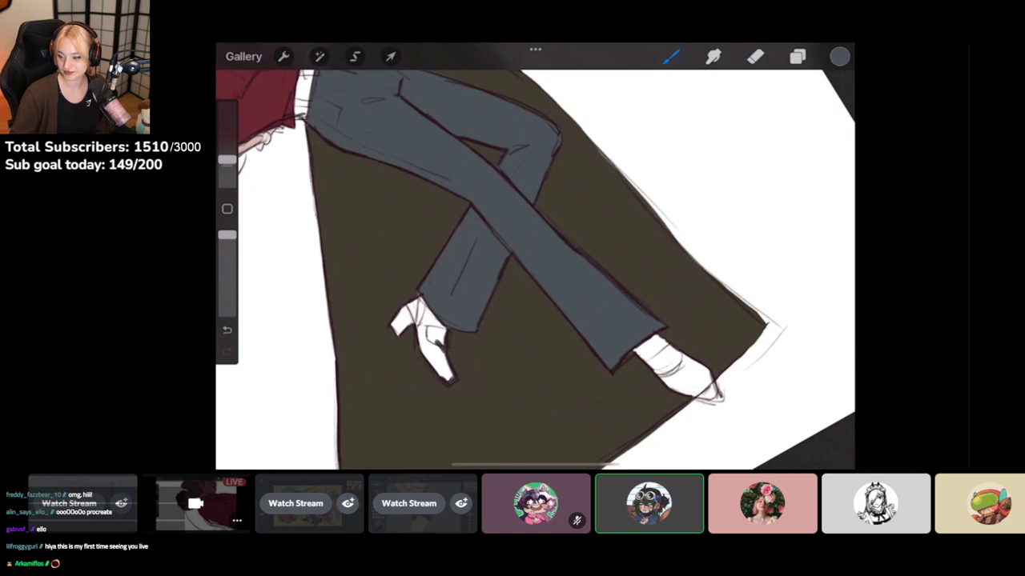
# Choose a darker slate blue and alpha-lock Layer 8
pyautogui.scroll(-4, 535, 269)
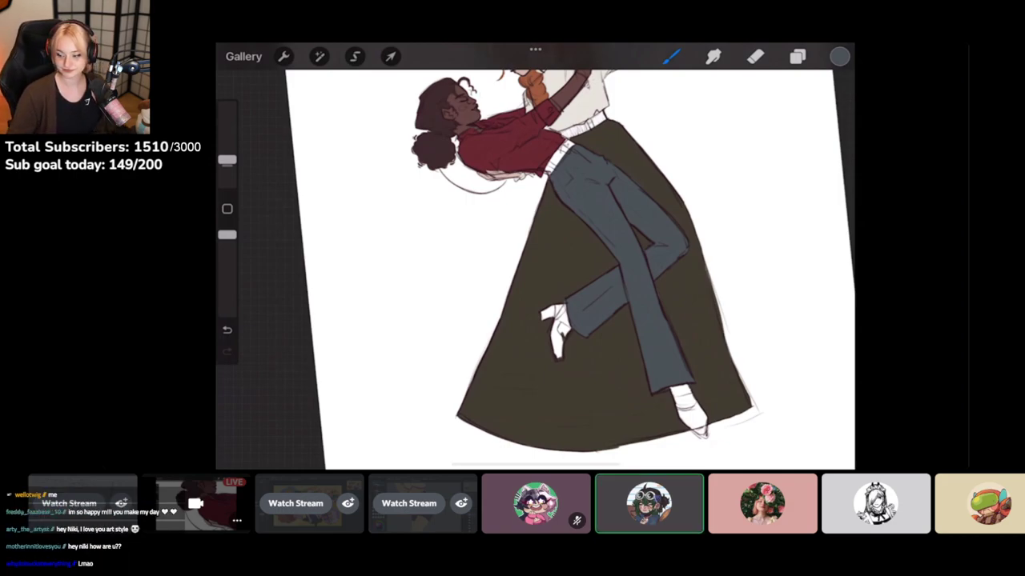
pyautogui.click(839, 56)
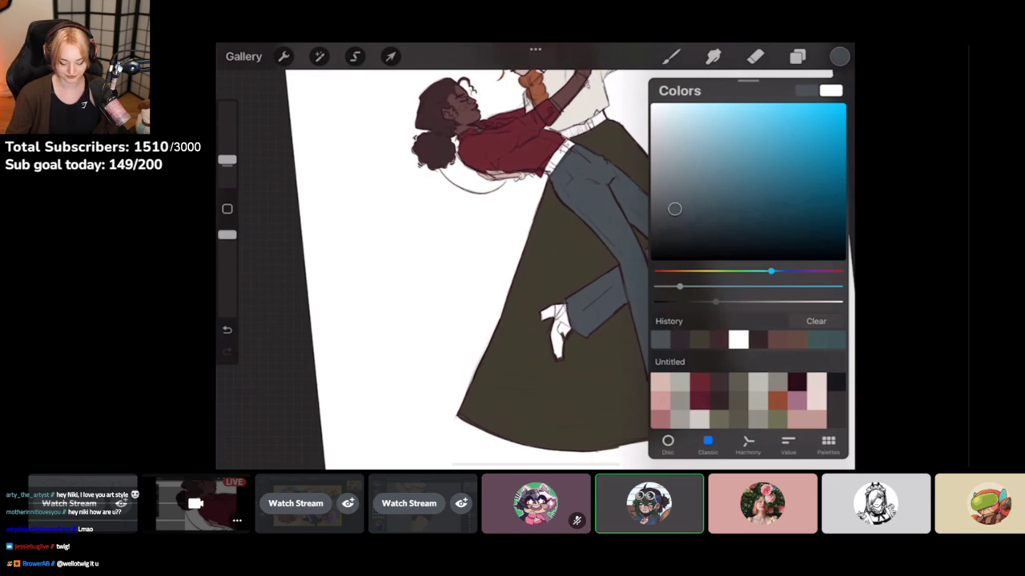
pyautogui.moveTo(675, 209); pyautogui.dragTo(682, 217)
pyautogui.click(797, 56)
pyautogui.moveTo(685, 175); pyautogui.dragTo(776, 175)
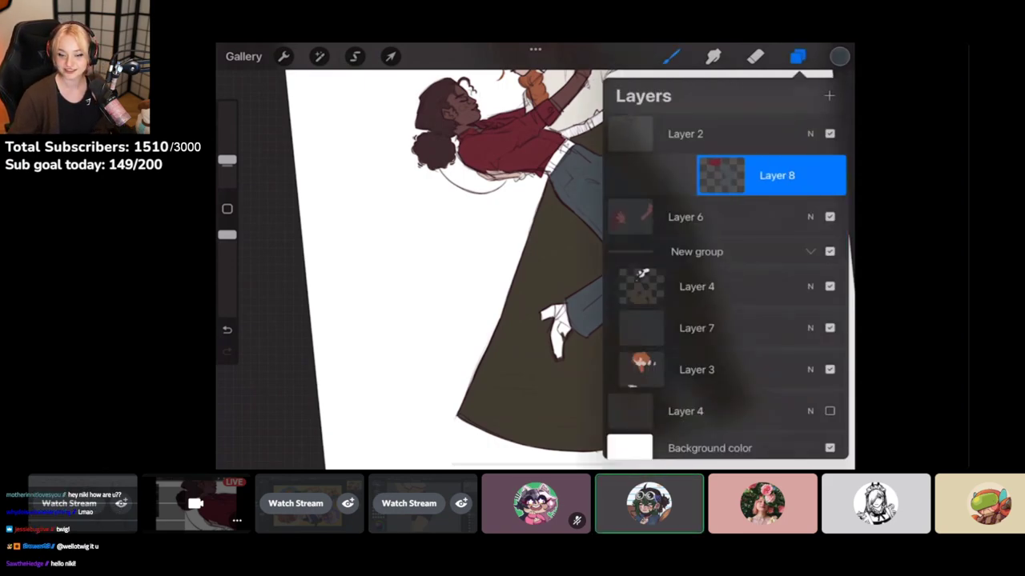
# Enlarge the brush and repaint both trouser legs up to the waist in the darker slate blue
pyautogui.click(798, 56)
pyautogui.moveTo(228, 160); pyautogui.dragTo(227, 135)
pyautogui.moveTo(571, 308)
pyautogui.mouseDown()
pyautogui.moveTo(586, 332)
pyautogui.moveTo(624, 269)
pyautogui.moveTo(684, 383)
pyautogui.mouseUp()
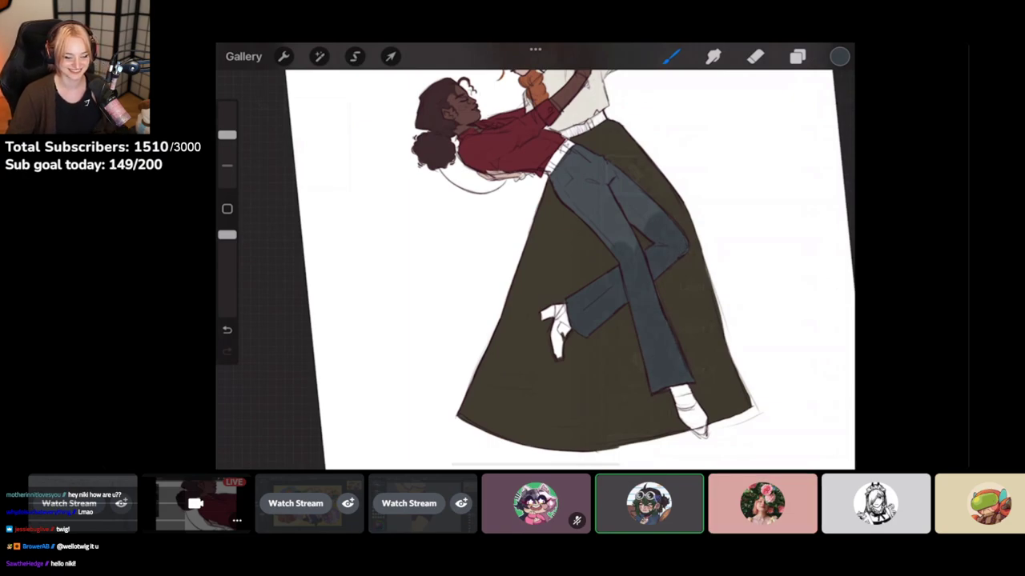
pyautogui.moveTo(644, 212)
pyautogui.mouseDown()
pyautogui.moveTo(616, 232)
pyautogui.moveTo(596, 192)
pyautogui.moveTo(573, 168)
pyautogui.moveTo(559, 173)
pyautogui.mouseUp()
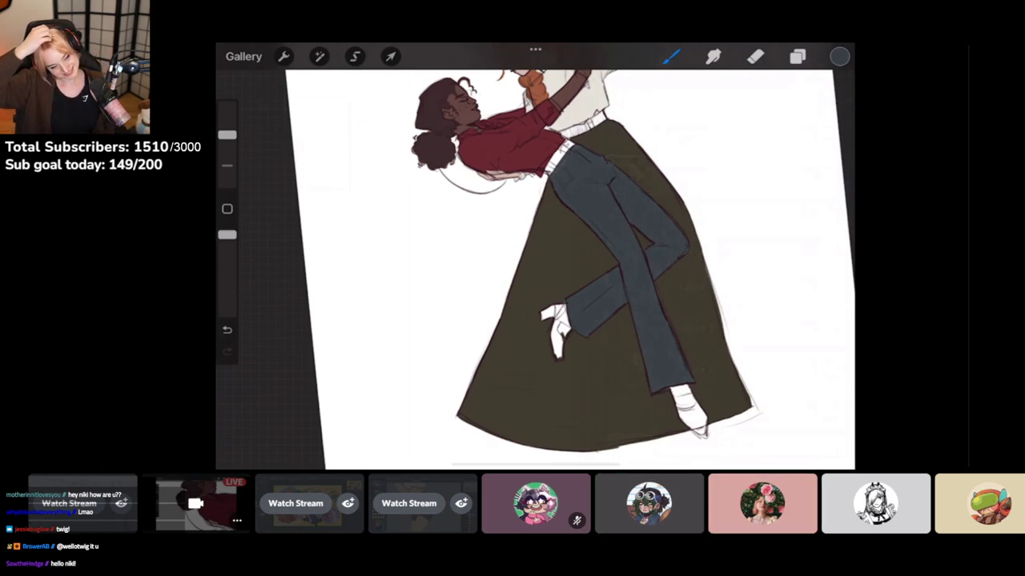
pyautogui.scroll(-3, 535, 264)
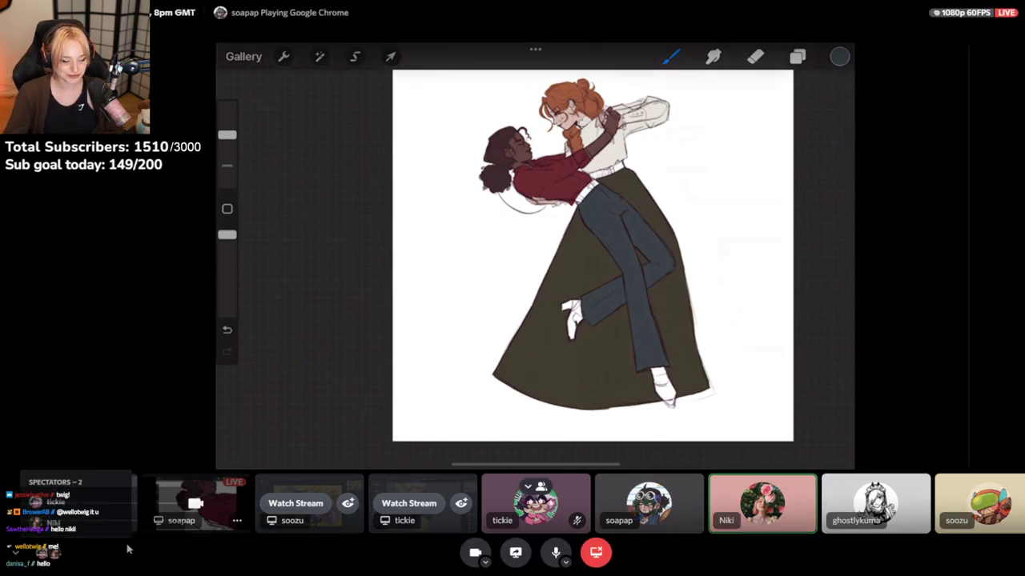
# Switch to the stream with the crouching figure sketch in flat peach color
pyautogui.click(280, 502)
pyautogui.click(280, 503)
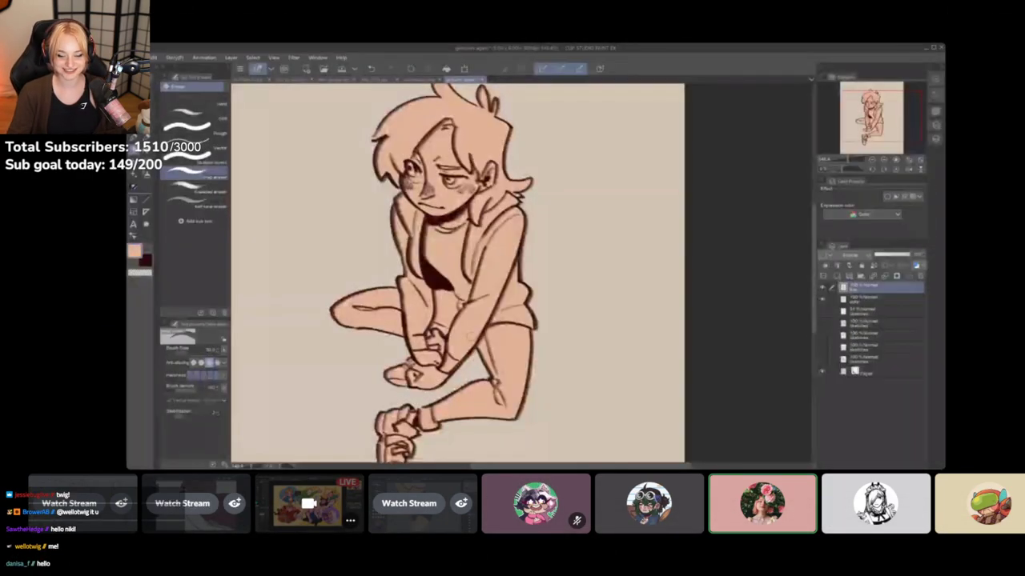
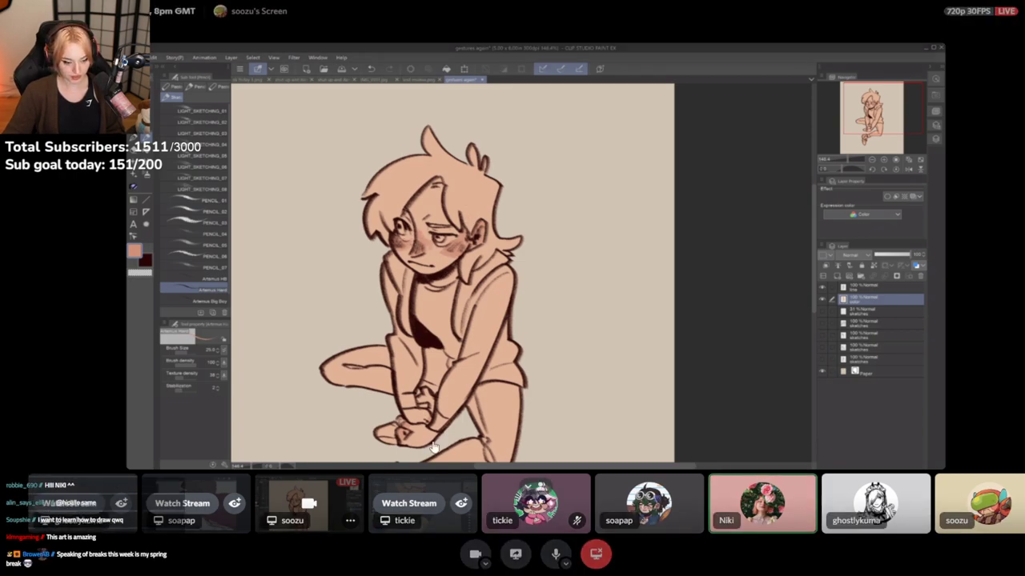
# Switch to the stream showing the Illustration17 sketch of the girl's head, with Layer 29 active for inking
pyautogui.click(71, 493)
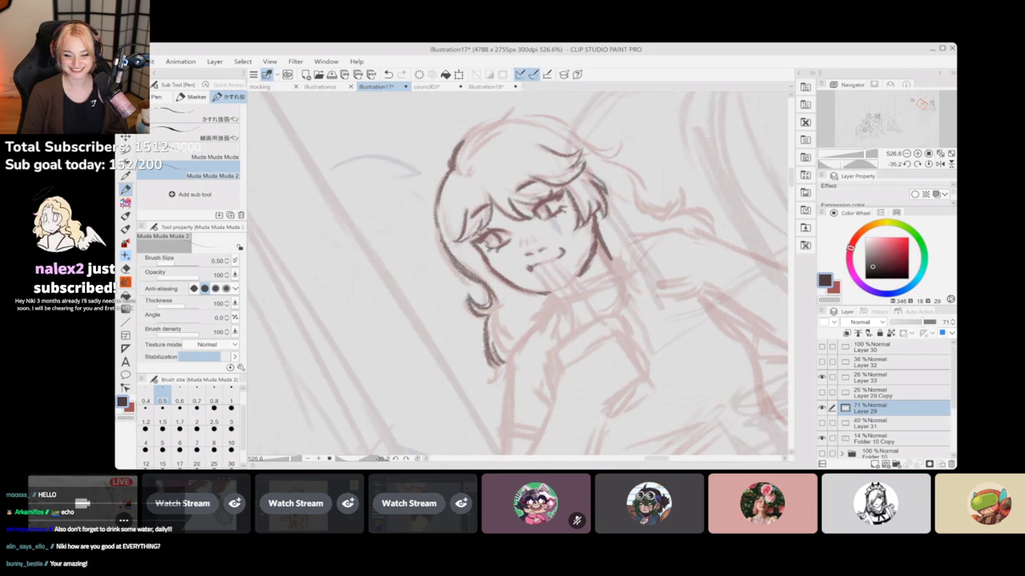
pyautogui.moveTo(471, 110); pyautogui.dragTo(431, 155)
pyautogui.press('c')
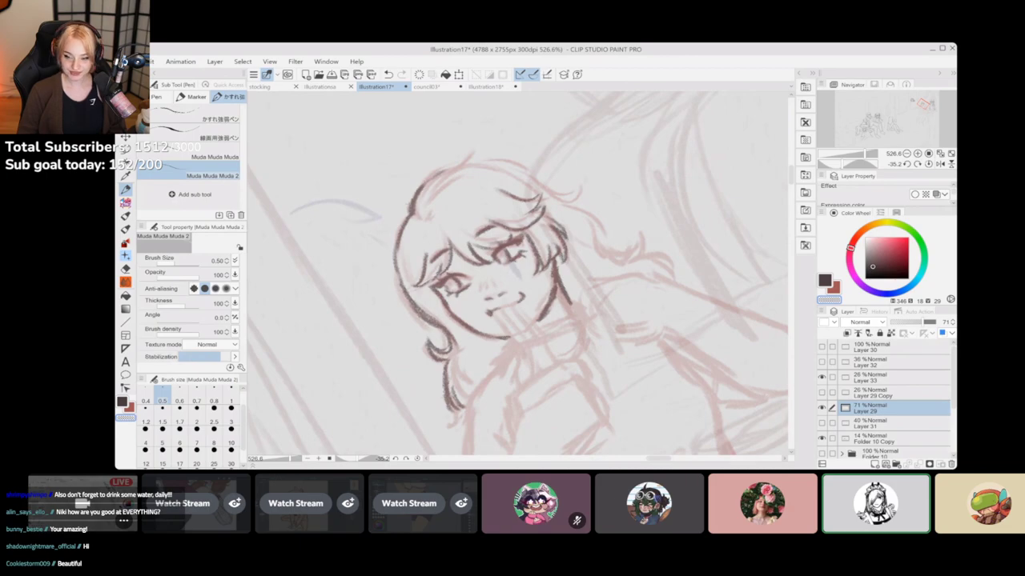
pyautogui.press('c')
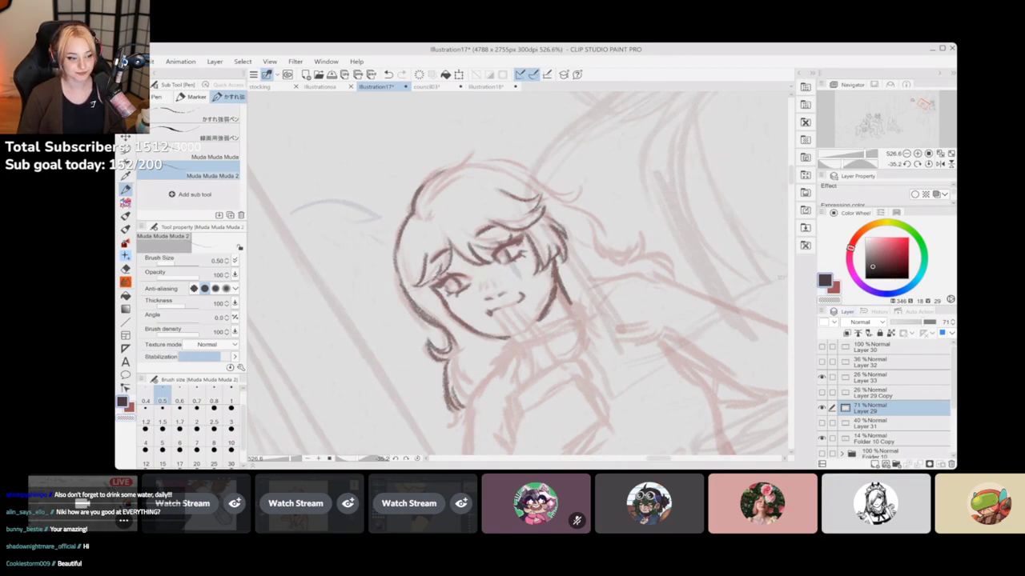
pyautogui.moveTo(445, 169); pyautogui.dragTo(476, 150)
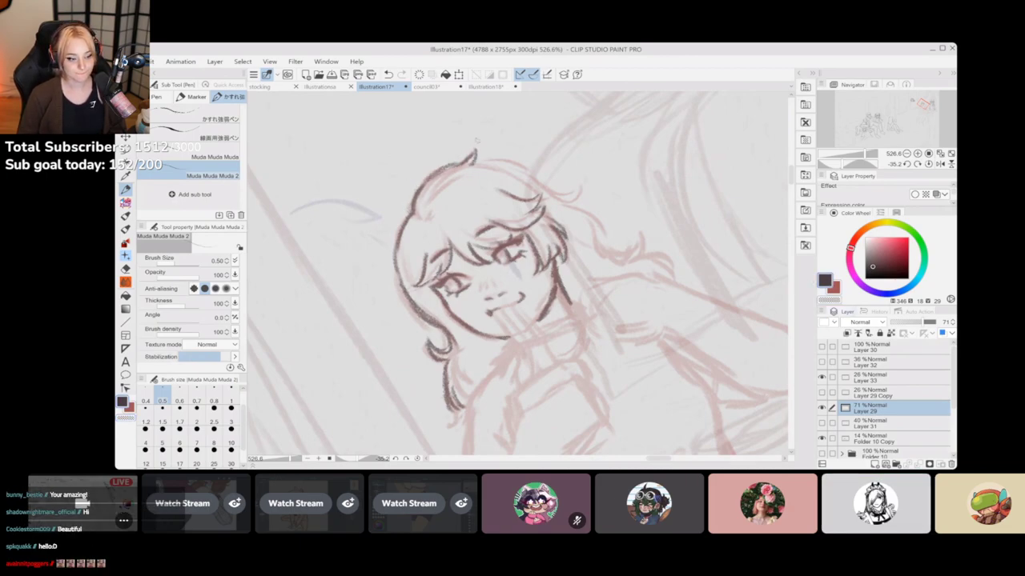
pyautogui.hotkey('ctrl', 'z')
pyautogui.hotkey('ctrl', 'z')
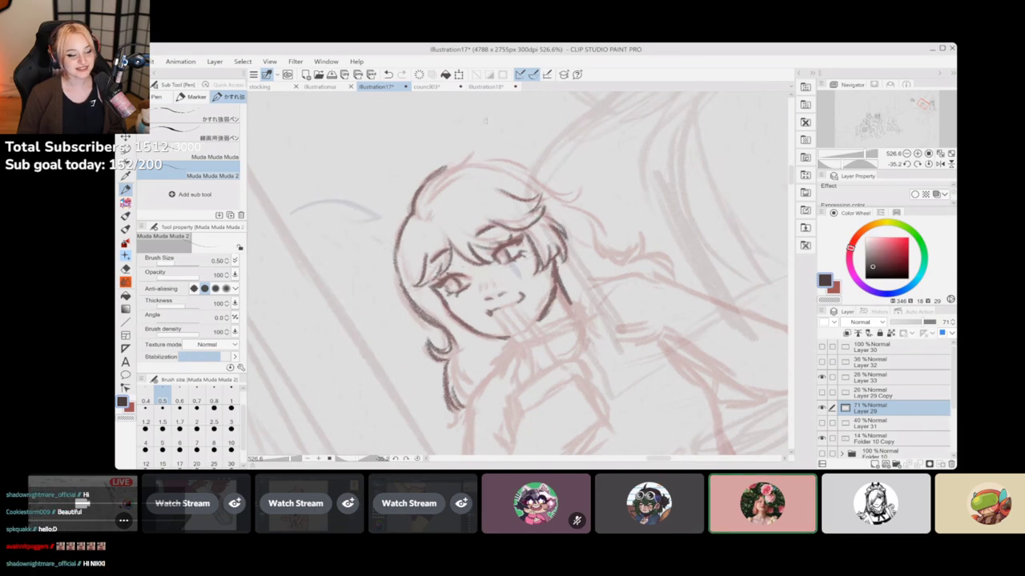
# Outline the crown of the girl's head and the wavy hair falling down the right side on Layer 29
pyautogui.moveTo(485, 121); pyautogui.dragTo(387, 191)
pyautogui.moveTo(439, 265)
pyautogui.mouseDown()
pyautogui.moveTo(487, 211)
pyautogui.moveTo(512, 209)
pyautogui.moveTo(603, 253)
pyautogui.moveTo(605, 267)
pyautogui.mouseUp()
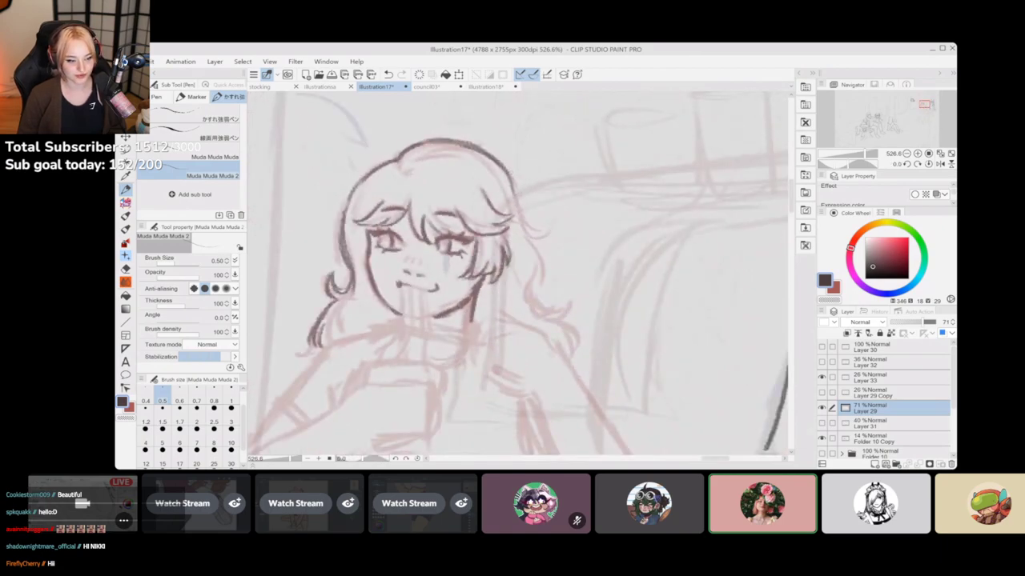
pyautogui.moveTo(510, 176)
pyautogui.mouseDown()
pyautogui.moveTo(531, 223)
pyautogui.moveTo(551, 233)
pyautogui.moveTo(536, 256)
pyautogui.mouseUp()
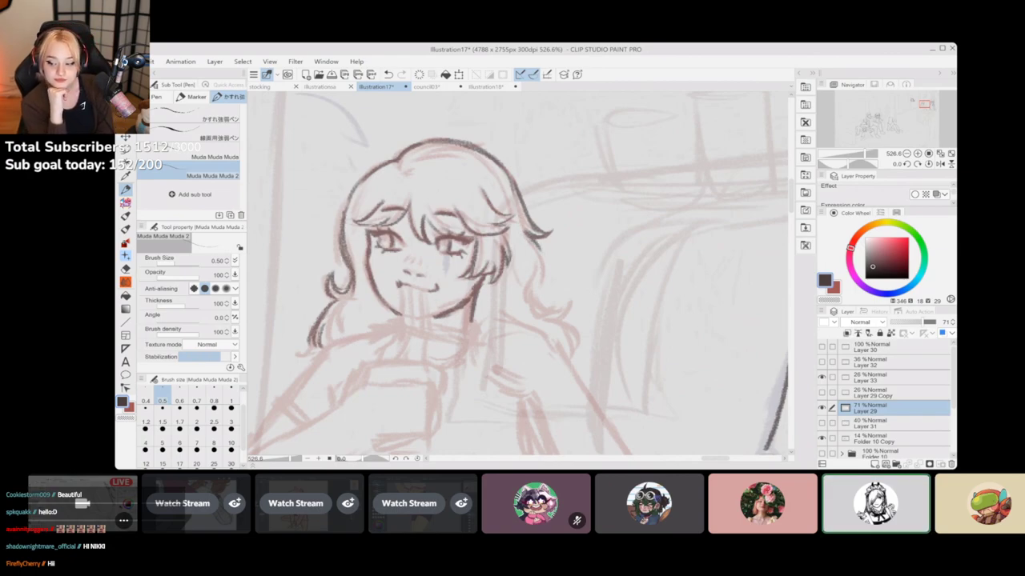
pyautogui.moveTo(536, 243); pyautogui.dragTo(531, 281)
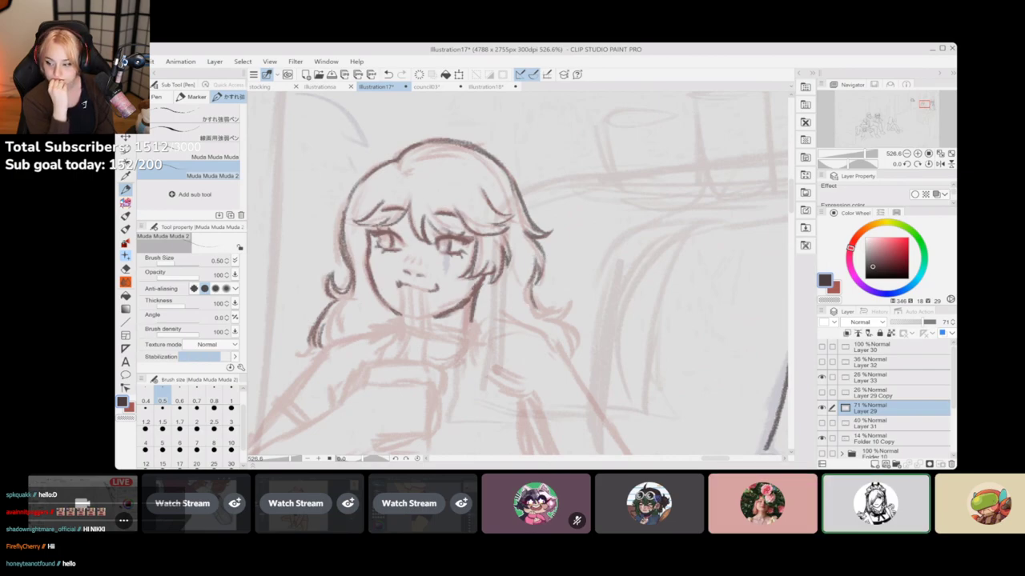
pyautogui.moveTo(554, 298)
pyautogui.mouseDown()
pyautogui.moveTo(571, 312)
pyautogui.moveTo(580, 350)
pyautogui.mouseUp()
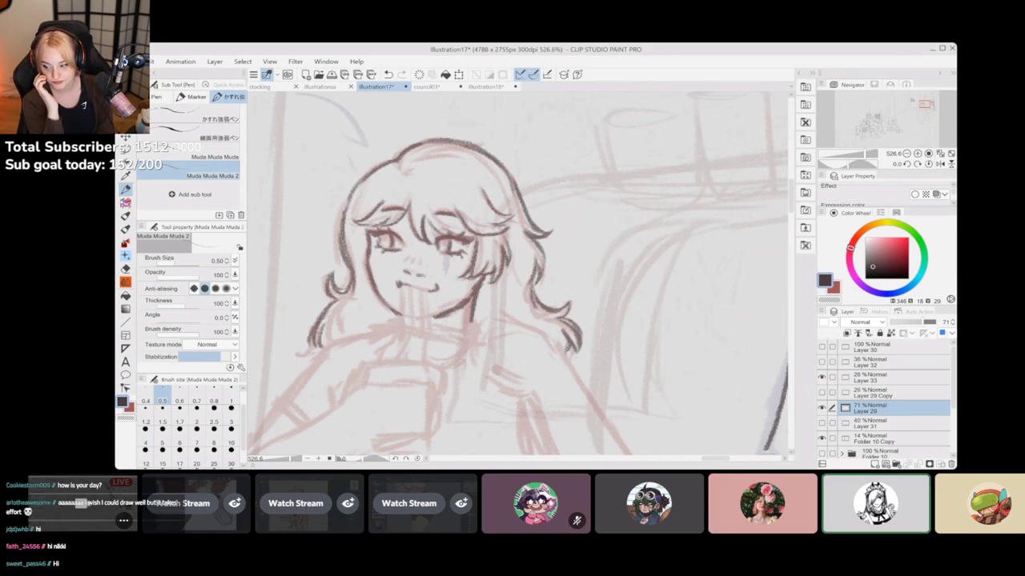
pyautogui.moveTo(518, 264); pyautogui.dragTo(525, 353)
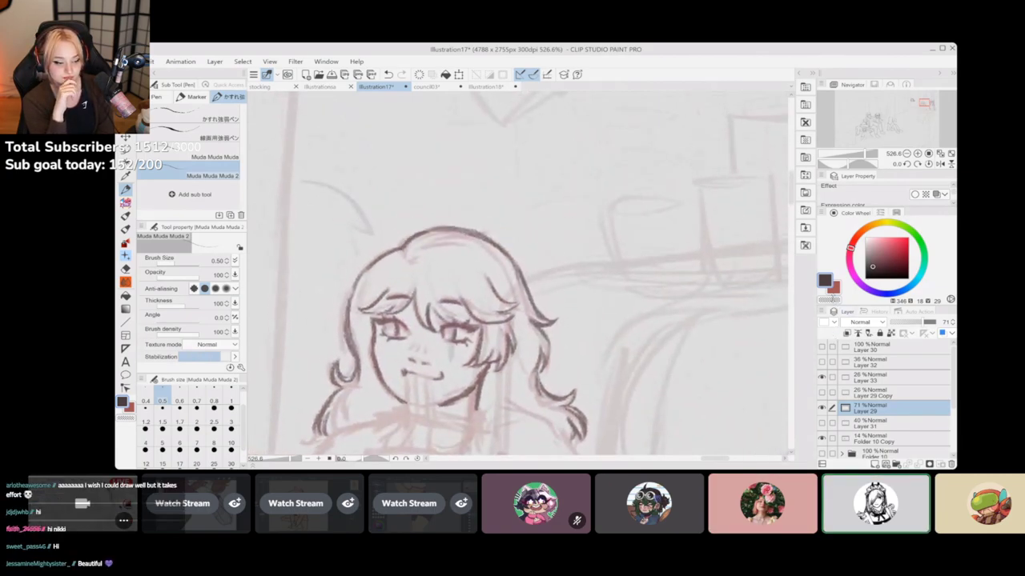
pyautogui.click(830, 299)
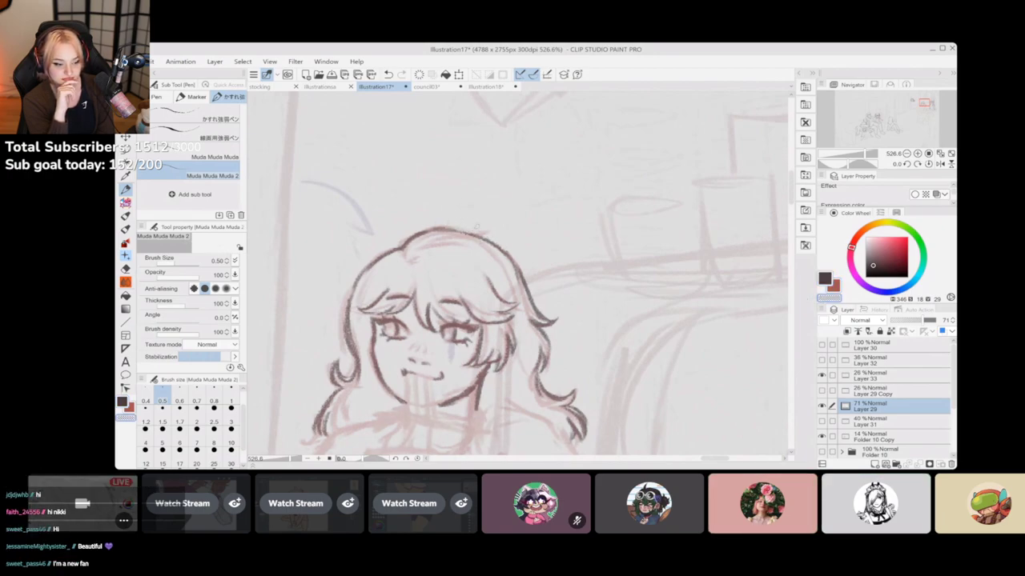
pyautogui.click(824, 278)
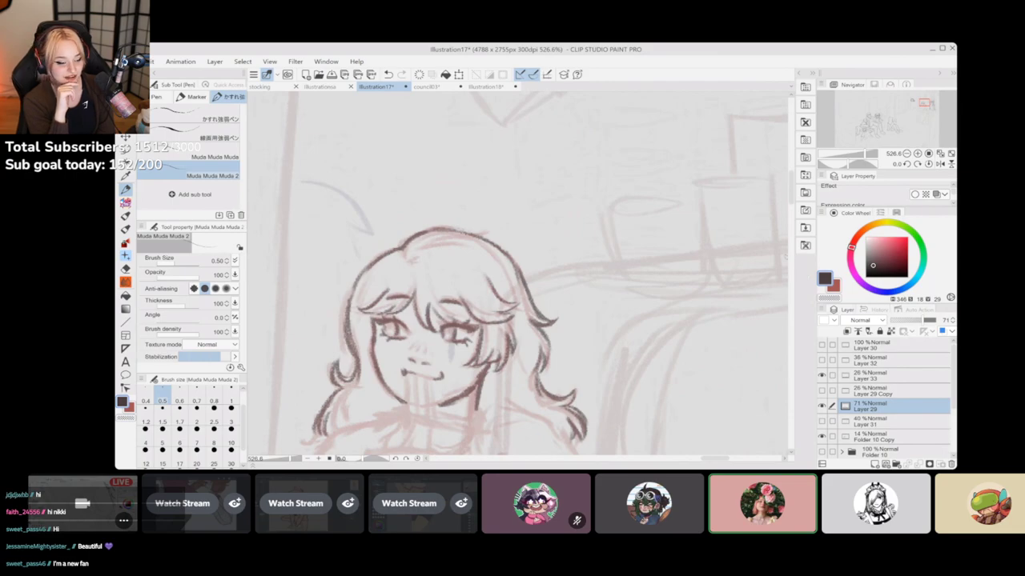
# Draw the girl's left-hand shoulder line and short sleeve with its cuff and fold, following the red sketch
pyautogui.moveTo(456, 330); pyautogui.dragTo(516, 224)
pyautogui.moveTo(640, 274); pyautogui.dragTo(612, 195)
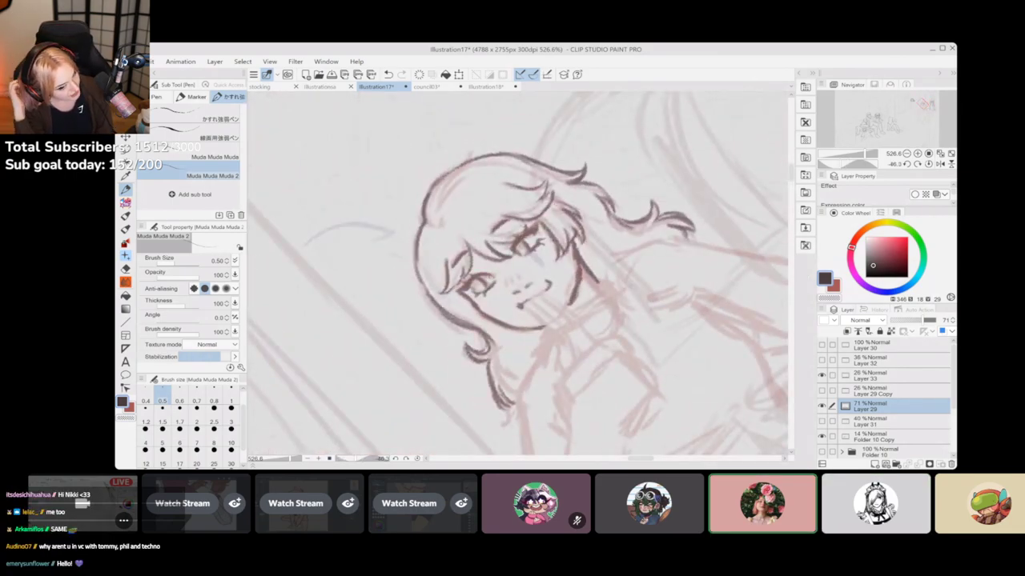
pyautogui.moveTo(612, 194); pyautogui.dragTo(640, 274)
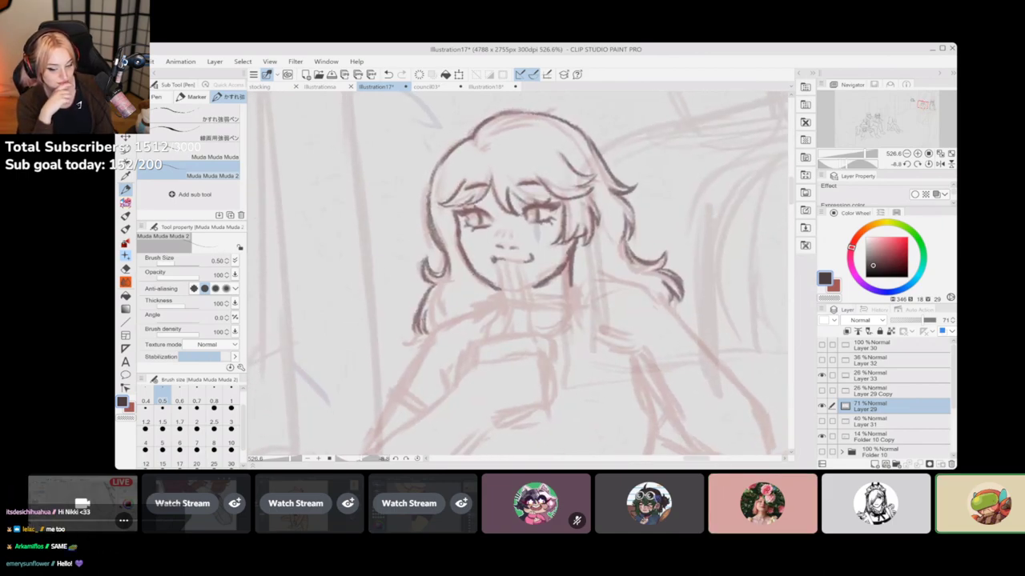
pyautogui.moveTo(561, 304); pyautogui.dragTo(539, 231)
pyautogui.moveTo(630, 259); pyautogui.dragTo(618, 220)
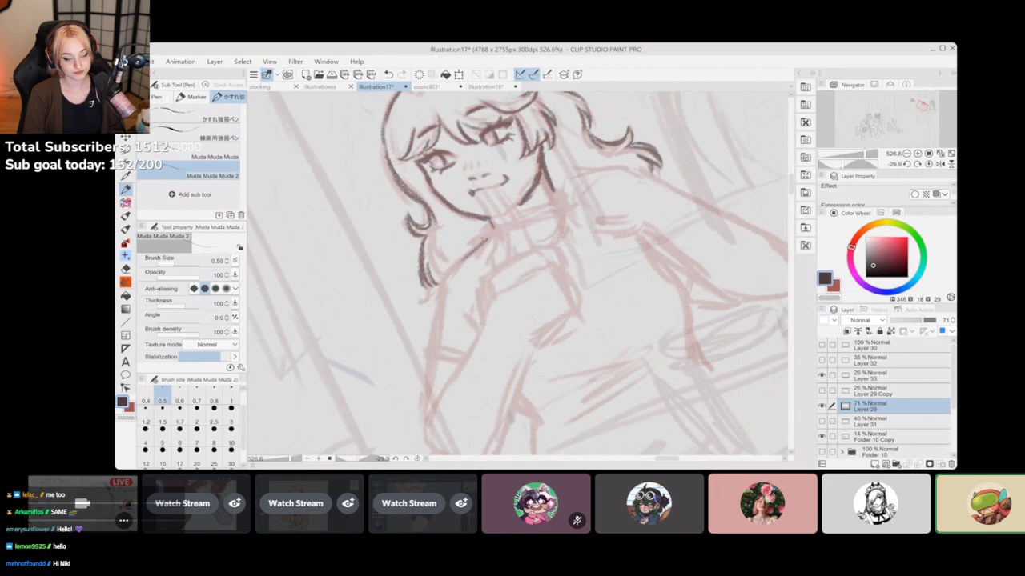
pyautogui.moveTo(484, 238)
pyautogui.mouseDown()
pyautogui.moveTo(457, 305)
pyautogui.moveTo(479, 331)
pyautogui.mouseUp()
pyautogui.moveTo(440, 279); pyautogui.dragTo(424, 357)
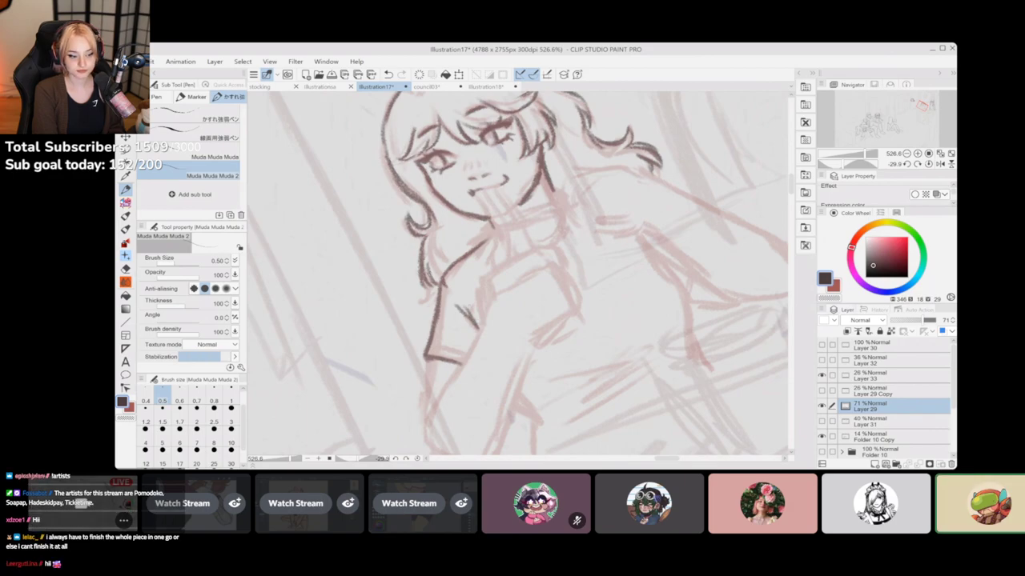
# Draw the torso's side lines and the short diagonal fold lines at the waist over the red sketch
pyautogui.moveTo(517, 320); pyautogui.dragTo(488, 244)
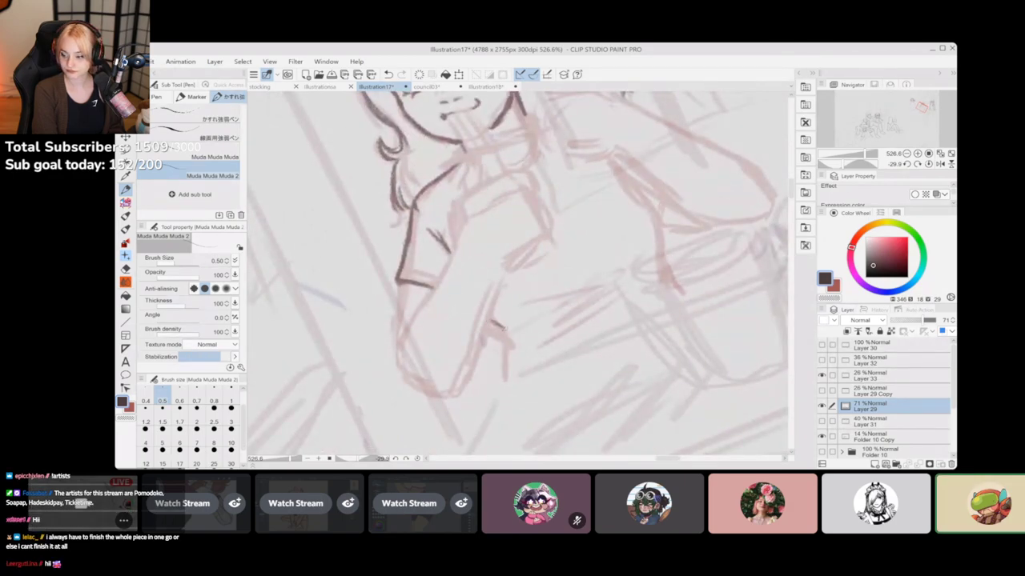
pyautogui.moveTo(490, 321)
pyautogui.mouseDown()
pyautogui.moveTo(504, 330)
pyautogui.moveTo(511, 376)
pyautogui.mouseUp()
pyautogui.moveTo(617, 302); pyautogui.dragTo(547, 336)
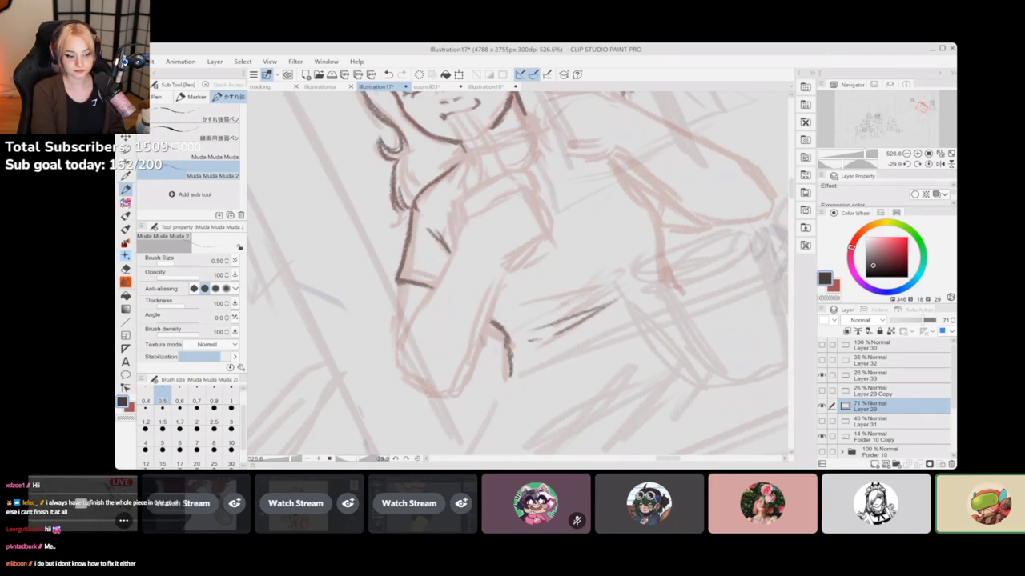
pyautogui.moveTo(619, 160)
pyautogui.mouseDown()
pyautogui.moveTo(653, 204)
pyautogui.moveTo(664, 267)
pyautogui.moveTo(690, 298)
pyautogui.moveTo(641, 310)
pyautogui.moveTo(619, 433)
pyautogui.moveTo(683, 278)
pyautogui.mouseUp()
# Outline the bent arm below the sleeve, including the rounded elbow and both edges of the raised forearm
pyautogui.moveTo(445, 256)
pyautogui.mouseDown()
pyautogui.moveTo(439, 341)
pyautogui.moveTo(480, 364)
pyautogui.moveTo(472, 358)
pyautogui.mouseUp()
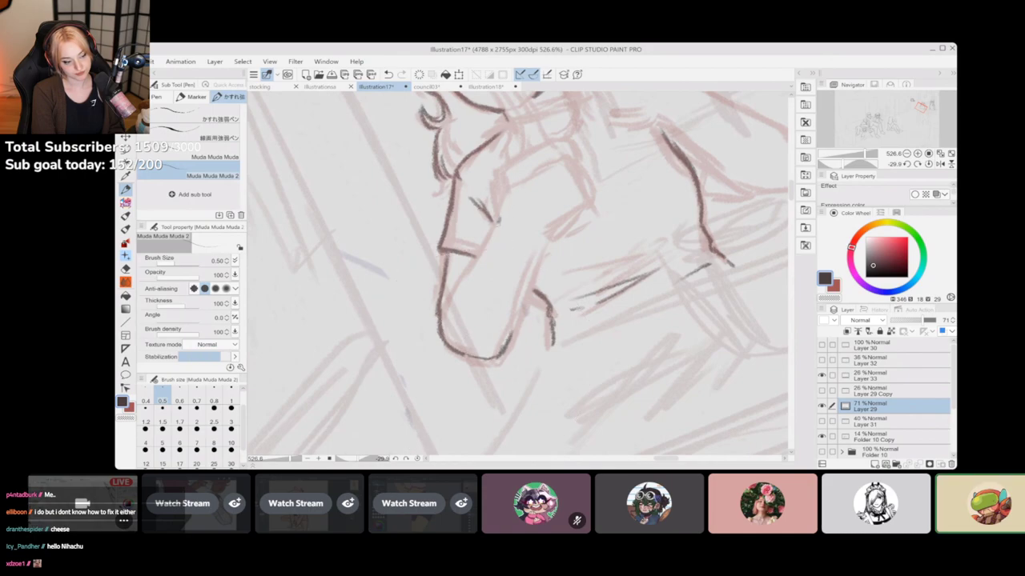
pyautogui.moveTo(500, 220); pyautogui.dragTo(463, 284)
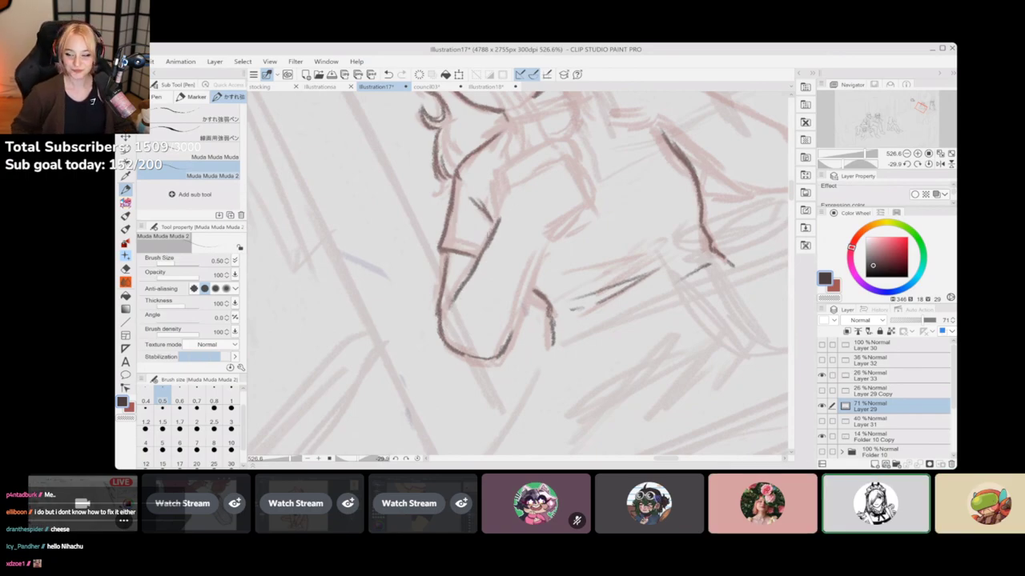
pyautogui.moveTo(545, 238); pyautogui.dragTo(522, 309)
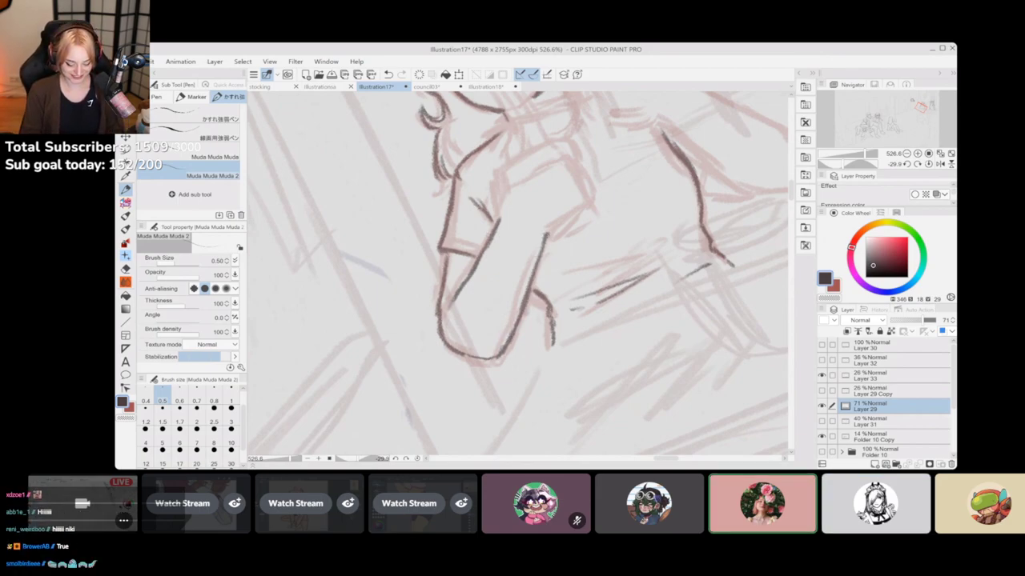
# Erase the upper part of the forearm's inner line and redraw it as one clean line up past the sleeve fold
pyautogui.moveTo(502, 214); pyautogui.dragTo(479, 266)
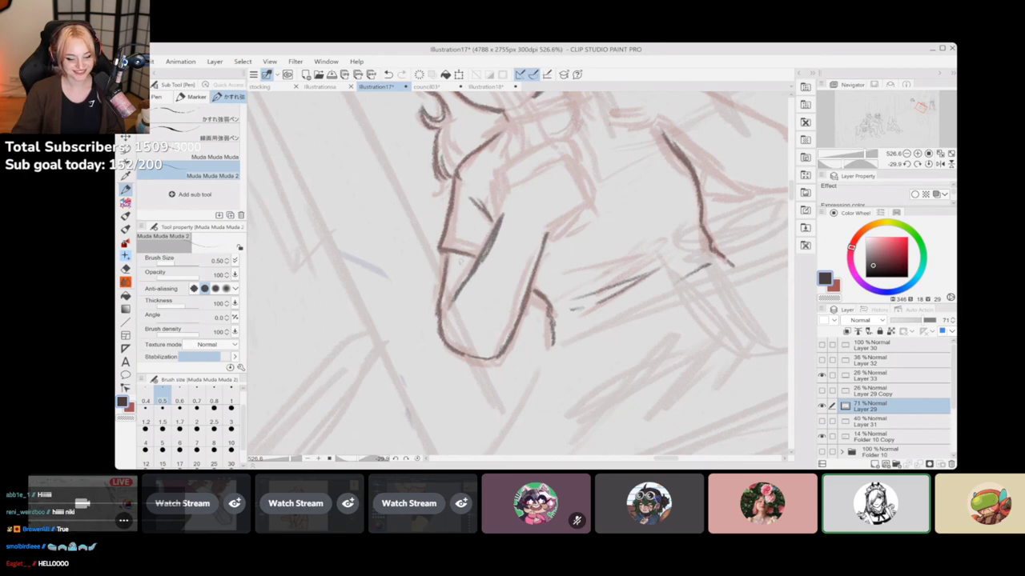
pyautogui.press('c')
pyautogui.moveTo(503, 213); pyautogui.dragTo(478, 258)
pyautogui.moveTo(502, 216); pyautogui.dragTo(469, 276)
pyautogui.moveTo(502, 218); pyautogui.dragTo(475, 268)
pyautogui.press('c')
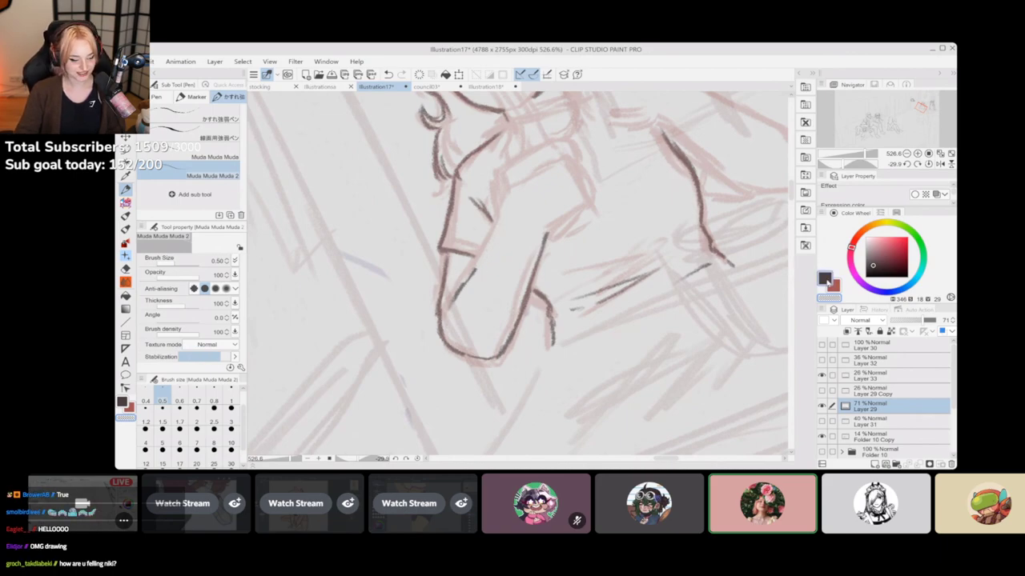
pyautogui.moveTo(464, 284); pyautogui.dragTo(504, 197)
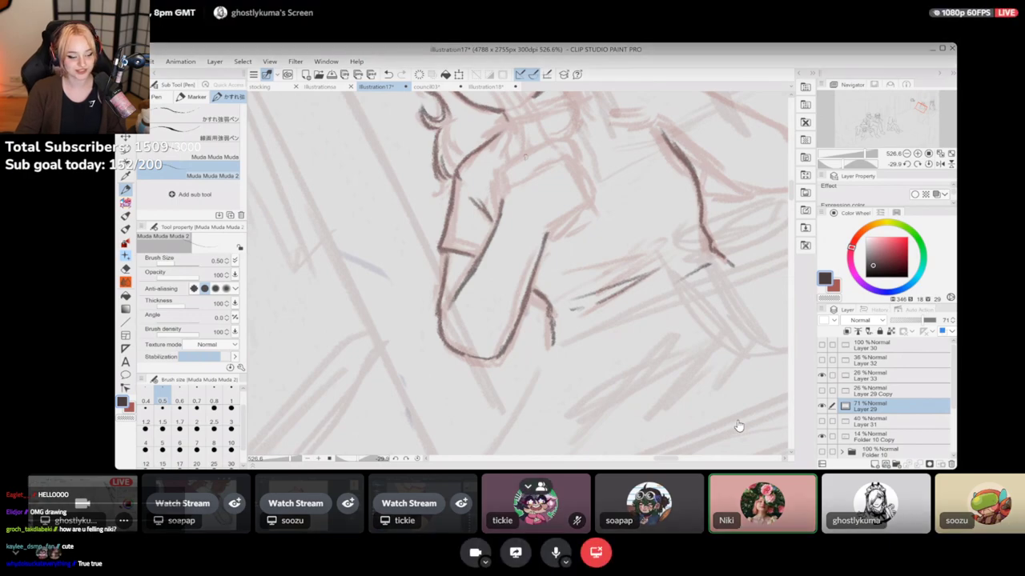
# Switch to the VOCALOID SONA stream and paint bright pink G-pen streaks over the shaded inner face above the left orange bun
pyautogui.click(399, 506)
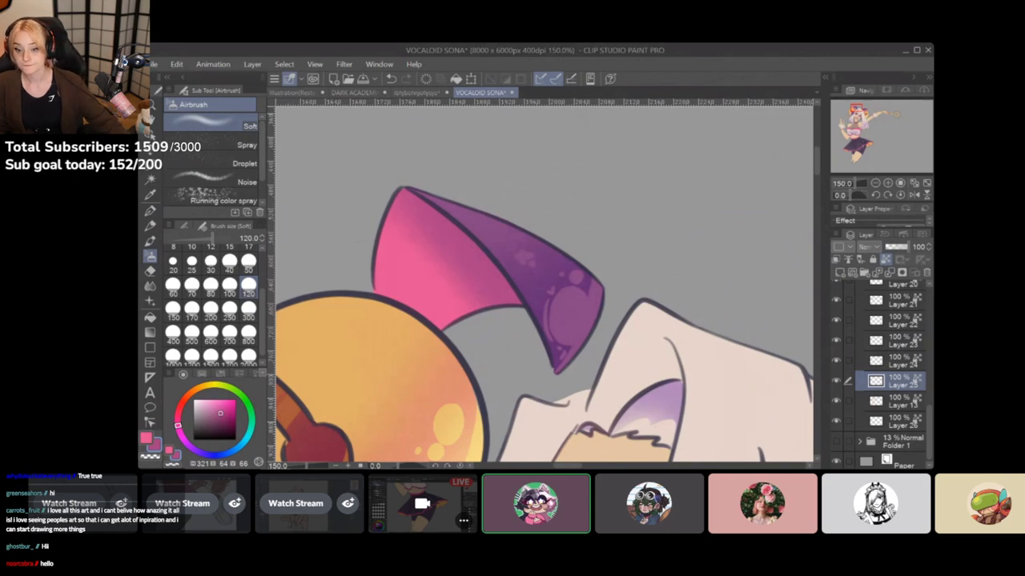
pyautogui.click(150, 194)
pyautogui.moveTo(513, 304); pyautogui.dragTo(569, 290)
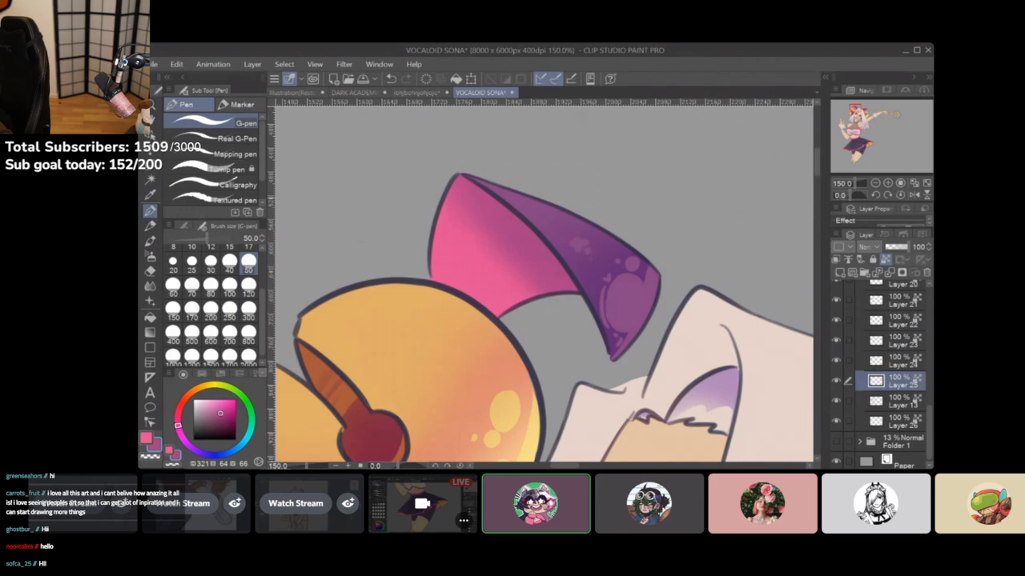
pyautogui.moveTo(474, 341)
pyautogui.mouseDown()
pyautogui.moveTo(409, 340)
pyautogui.moveTo(504, 341)
pyautogui.mouseUp()
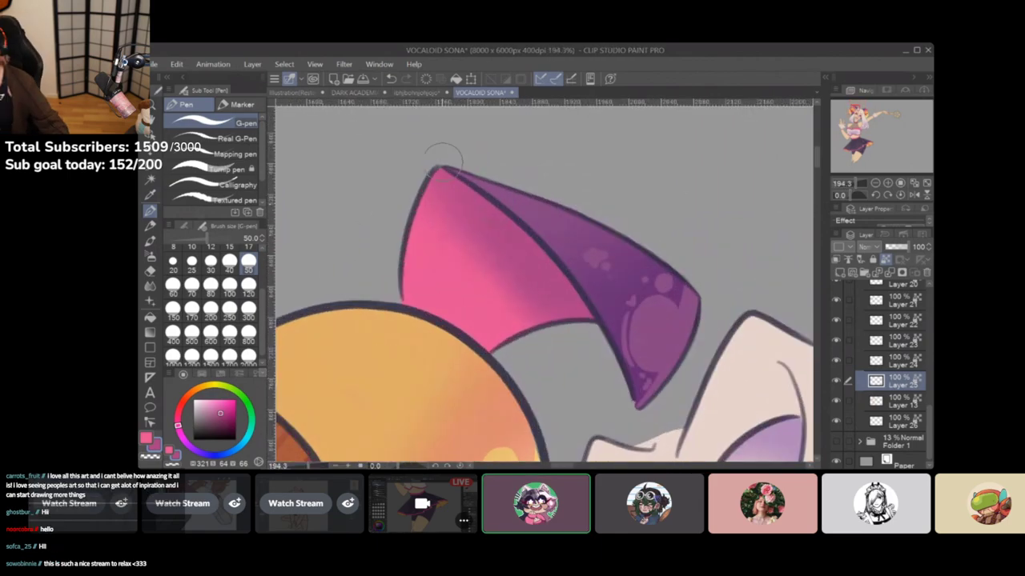
pyautogui.click(147, 439)
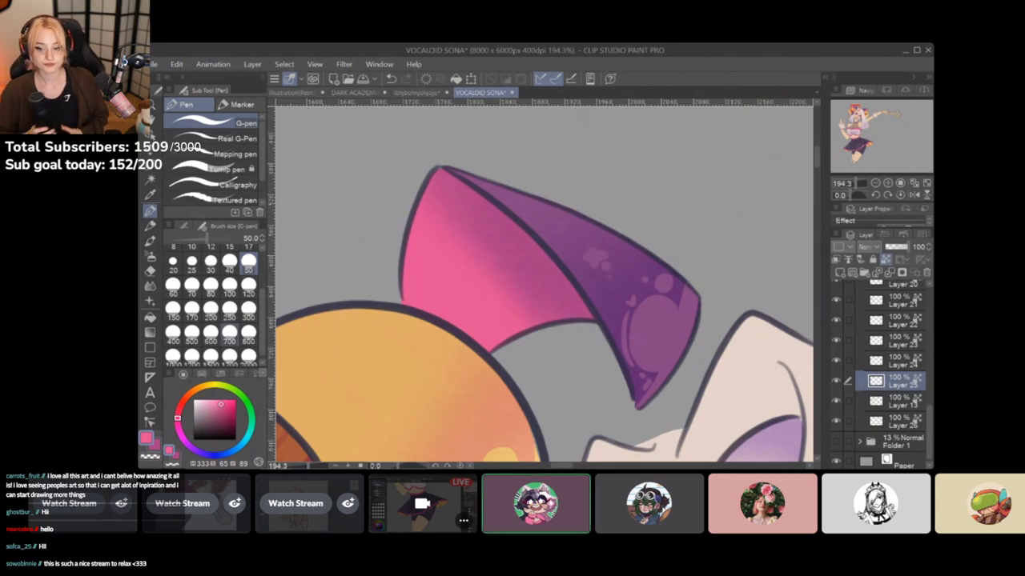
pyautogui.moveTo(456, 167)
pyautogui.mouseDown()
pyautogui.moveTo(481, 177)
pyautogui.moveTo(565, 328)
pyautogui.mouseUp()
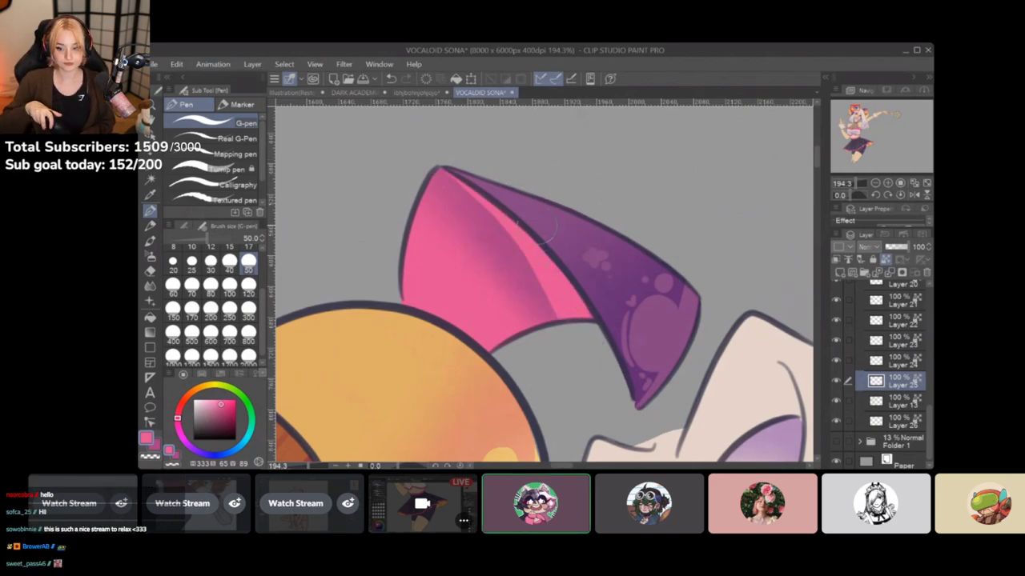
pyautogui.moveTo(445, 170); pyautogui.dragTo(544, 320)
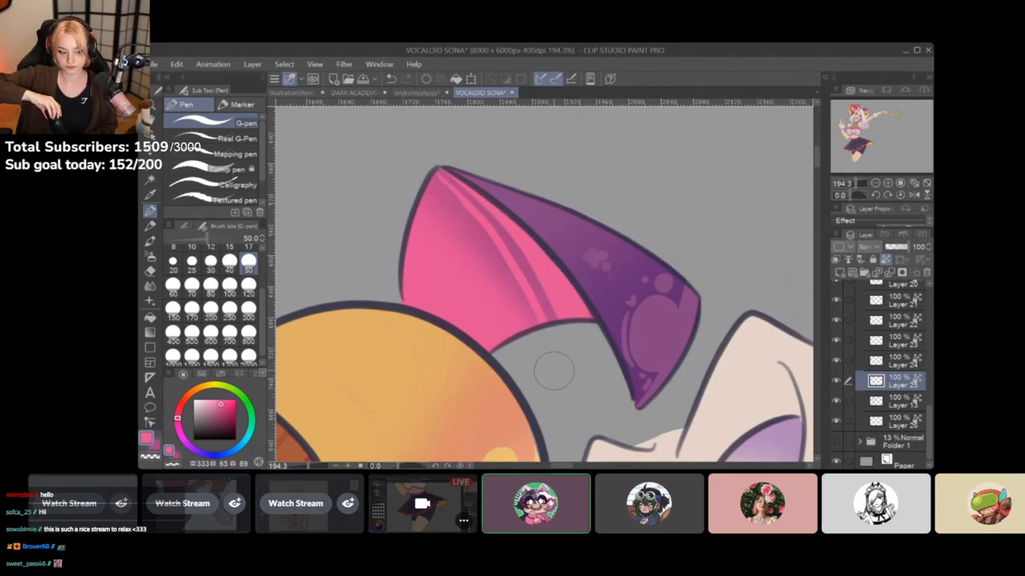
# Shade the flat pink inner face above the right orange bun with the Soft airbrush
pyautogui.moveTo(553, 373); pyautogui.dragTo(267, 331)
pyautogui.moveTo(721, 337)
pyautogui.mouseDown()
pyautogui.moveTo(409, 282)
pyautogui.moveTo(385, 222)
pyautogui.mouseUp()
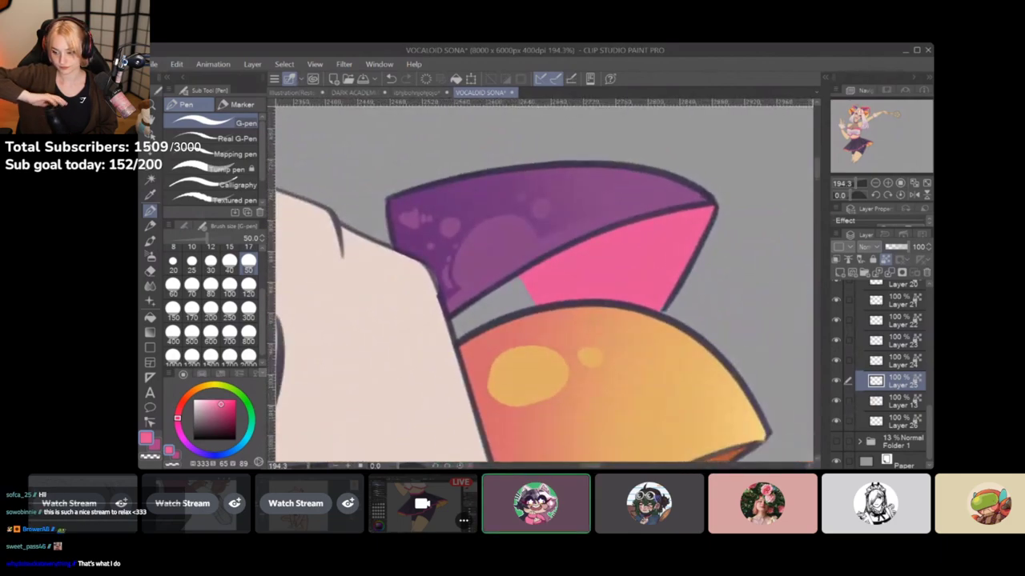
pyautogui.press('b')
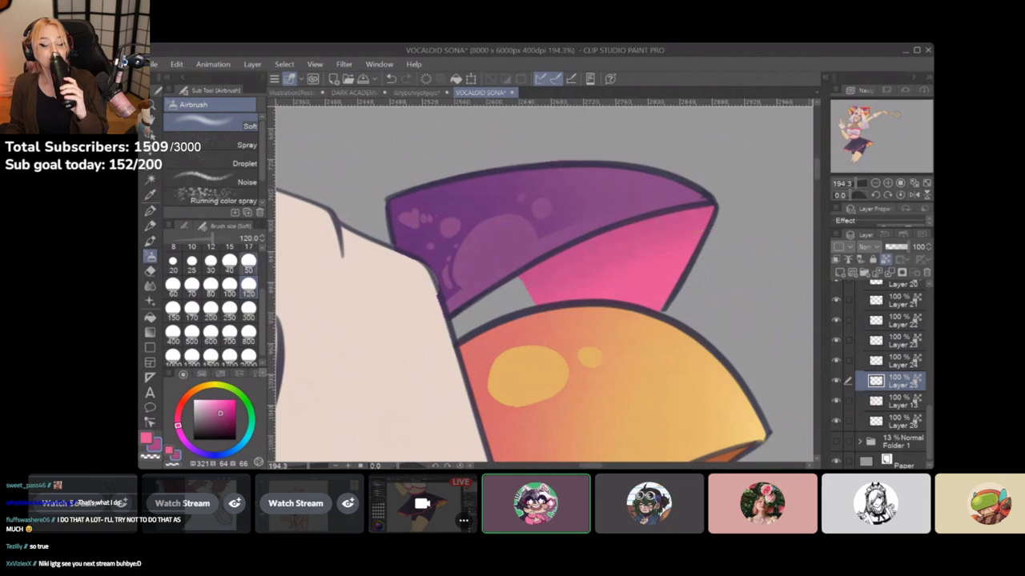
# Paint bright pink G-pen streaks across the shaded inner face above the right bun and return to the left one
pyautogui.press('p')
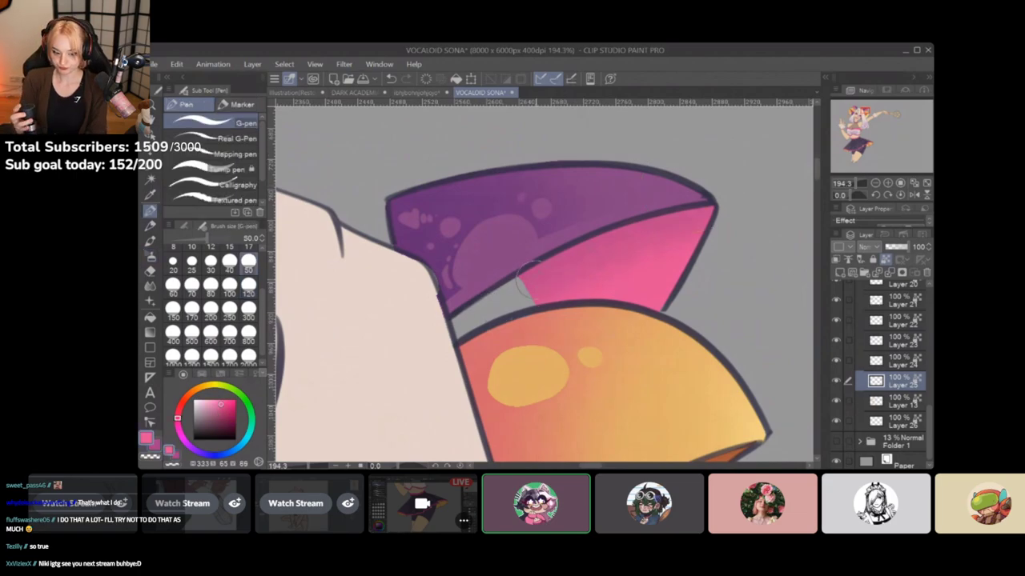
pyautogui.moveTo(512, 277); pyautogui.dragTo(754, 204)
pyautogui.moveTo(538, 291); pyautogui.dragTo(765, 211)
pyautogui.moveTo(419, 374)
pyautogui.mouseDown()
pyautogui.moveTo(485, 360)
pyautogui.moveTo(592, 240)
pyautogui.mouseUp()
pyautogui.scroll(-4, 485, 361)
pyautogui.scroll(4, 472, 184)
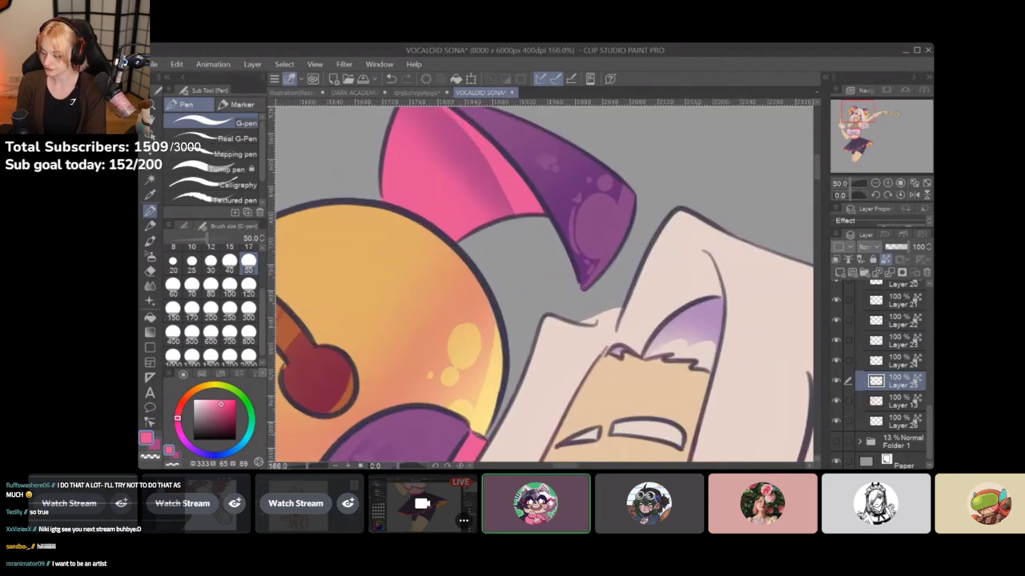
# Paint more bright pink G-pen streaks across the shaded inner face above the left orange bun
pyautogui.moveTo(544, 288); pyautogui.dragTo(712, 232)
pyautogui.moveTo(623, 310); pyautogui.dragTo(672, 278)
pyautogui.scroll(3, 665, 309)
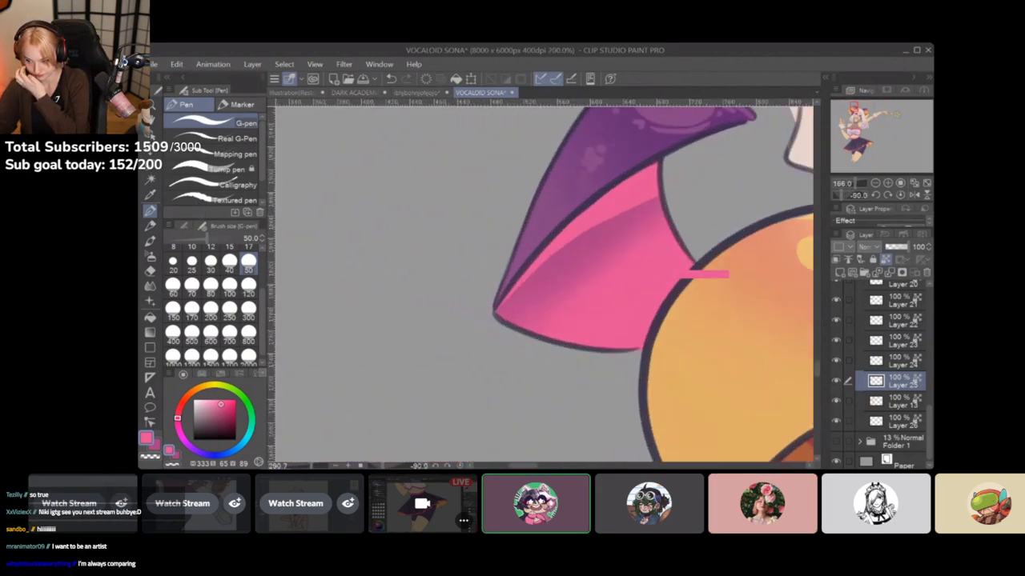
pyautogui.moveTo(425, 324); pyautogui.dragTo(665, 165)
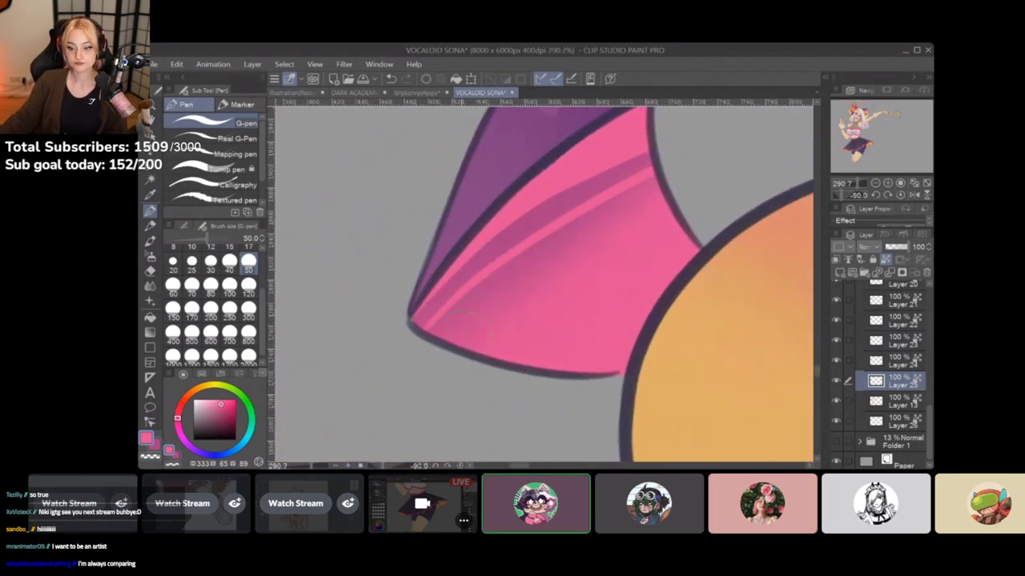
pyautogui.moveTo(423, 342); pyautogui.dragTo(648, 212)
pyautogui.scroll(-8, 649, 212)
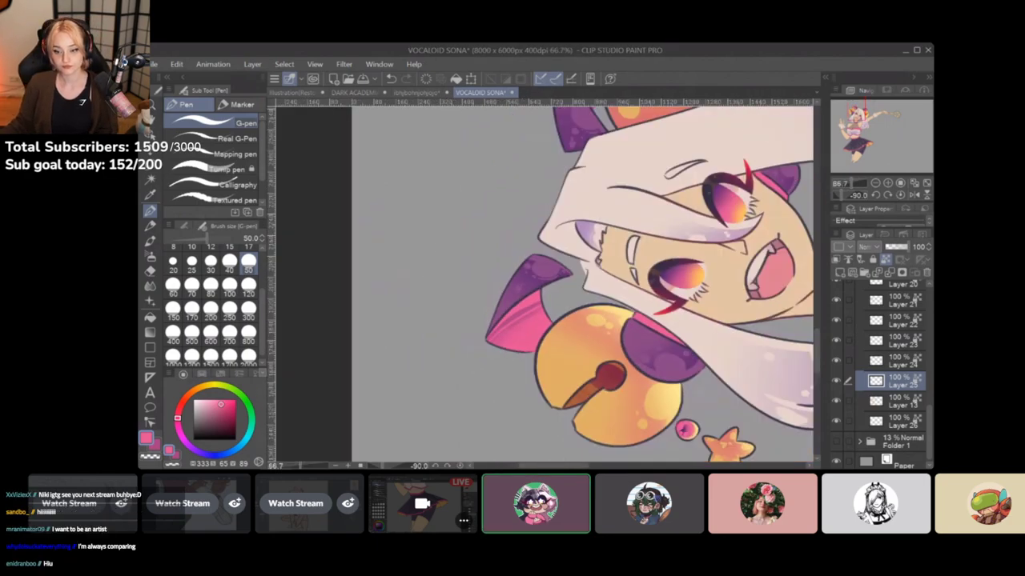
# Dot bright pink round highlights over the streaks and shading on the inner face above the left bun
pyautogui.scroll(9, 521, 324)
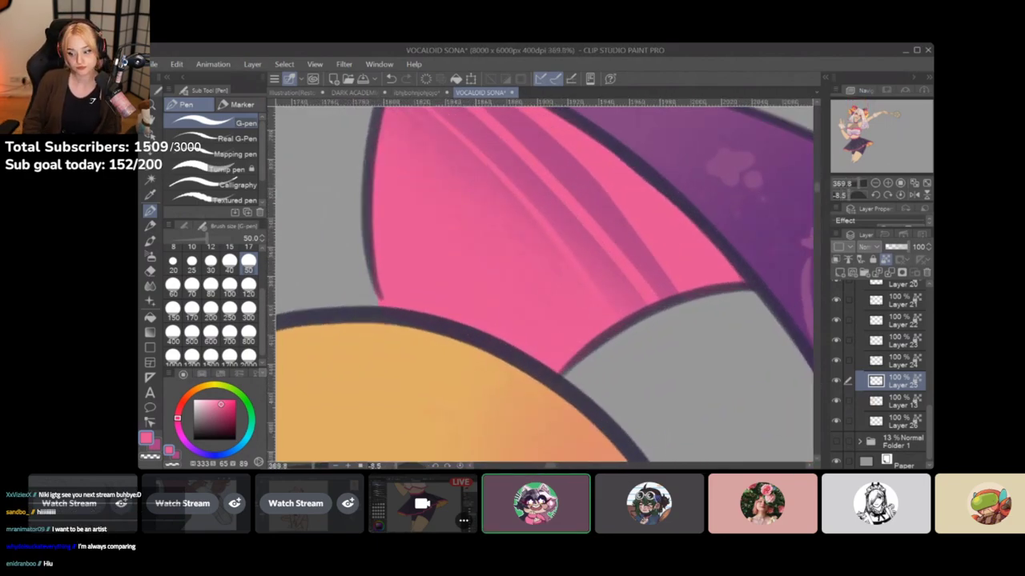
pyautogui.click(585, 189)
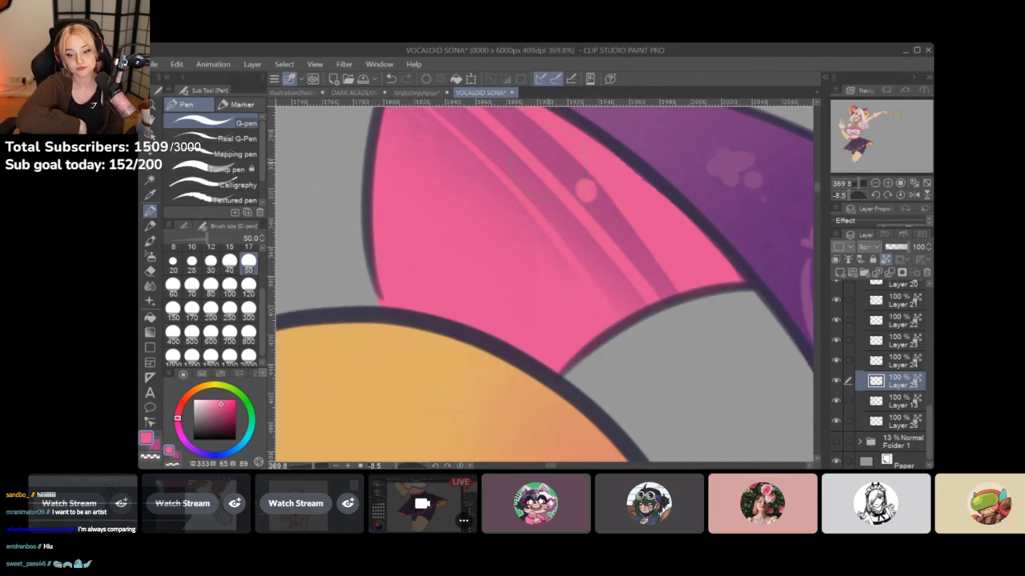
pyautogui.moveTo(593, 295); pyautogui.dragTo(582, 431)
pyautogui.click(483, 231)
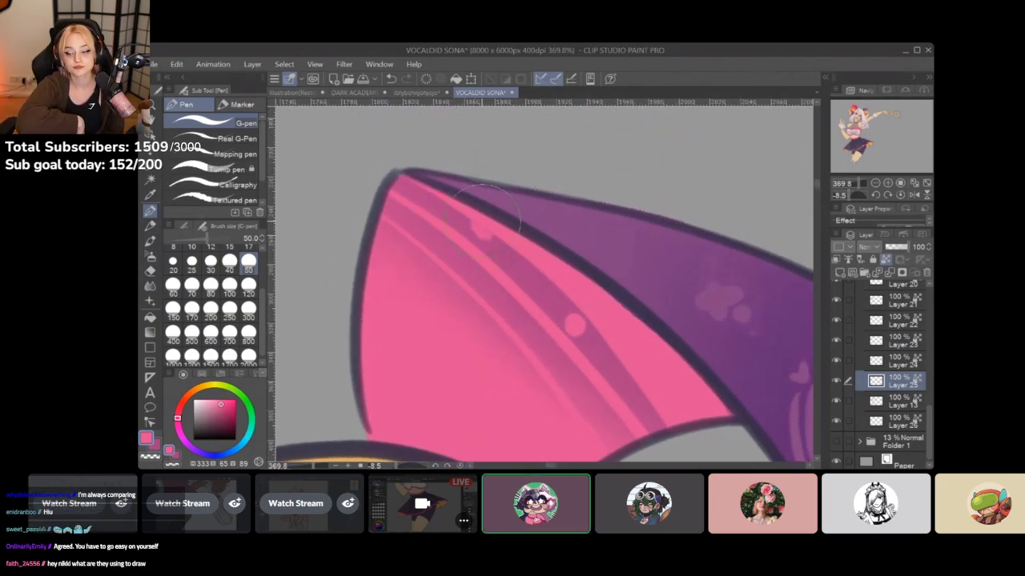
pyautogui.click(459, 221)
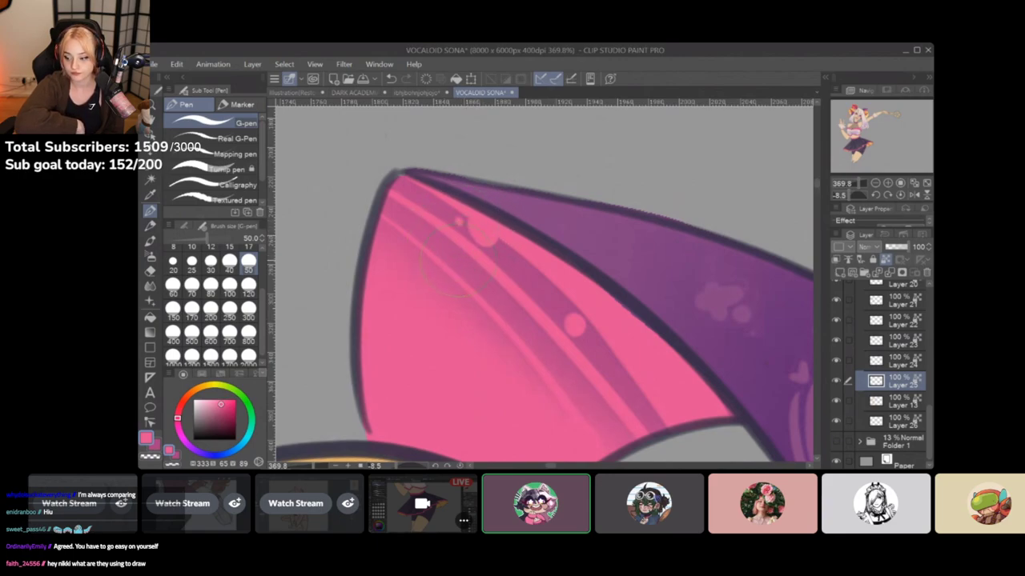
pyautogui.click(427, 290)
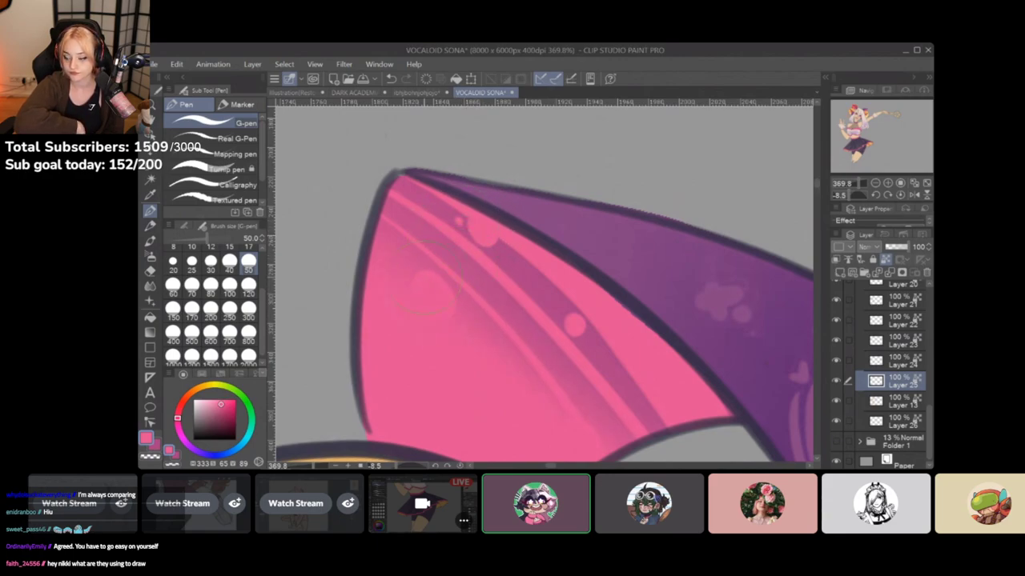
pyautogui.scroll(-8, 396, 274)
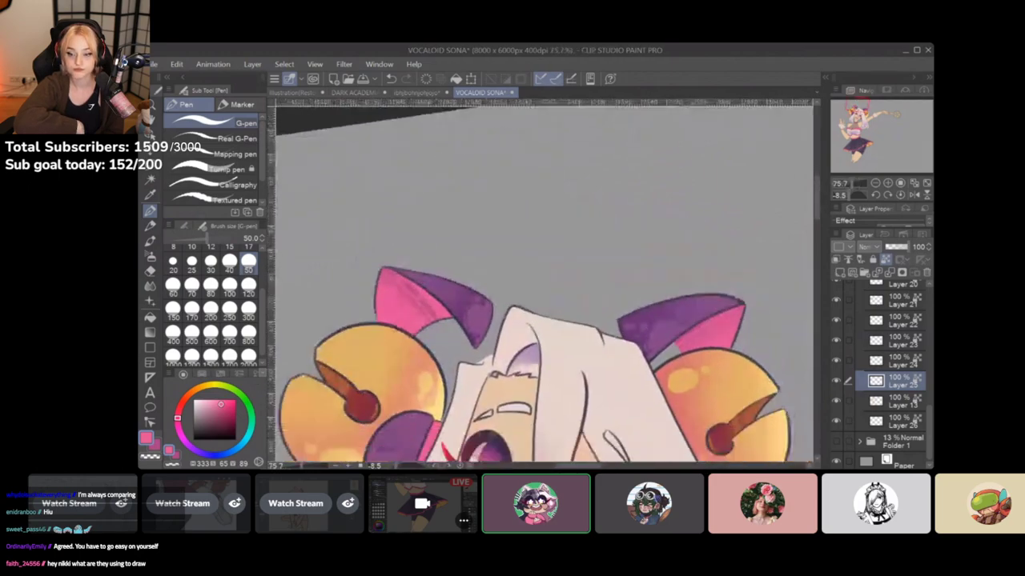
# Paint one large and several small bright pink round highlights on the inner face above the right orange bun
pyautogui.scroll(8, 560, 280)
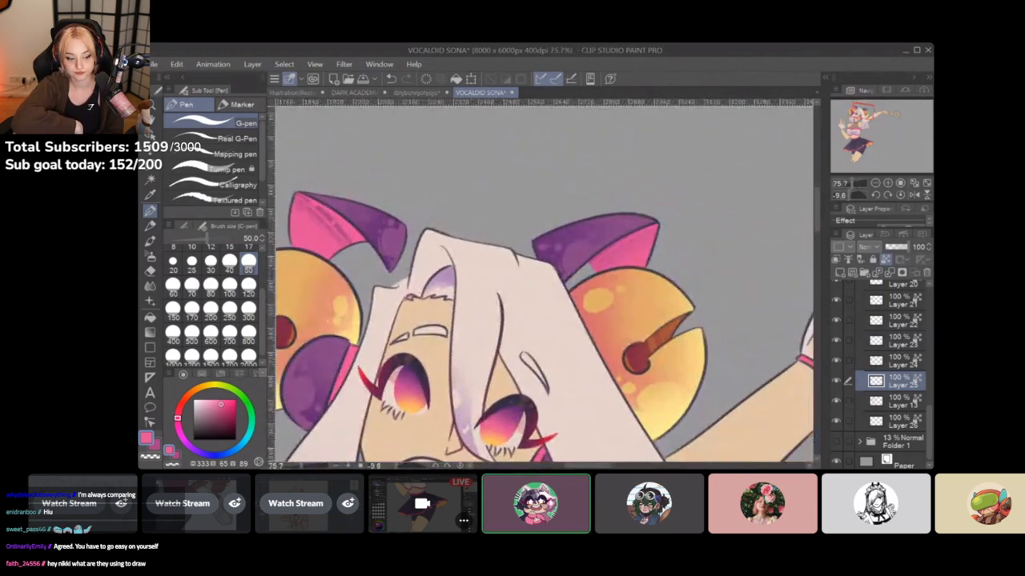
pyautogui.moveTo(560, 280); pyautogui.dragTo(482, 265)
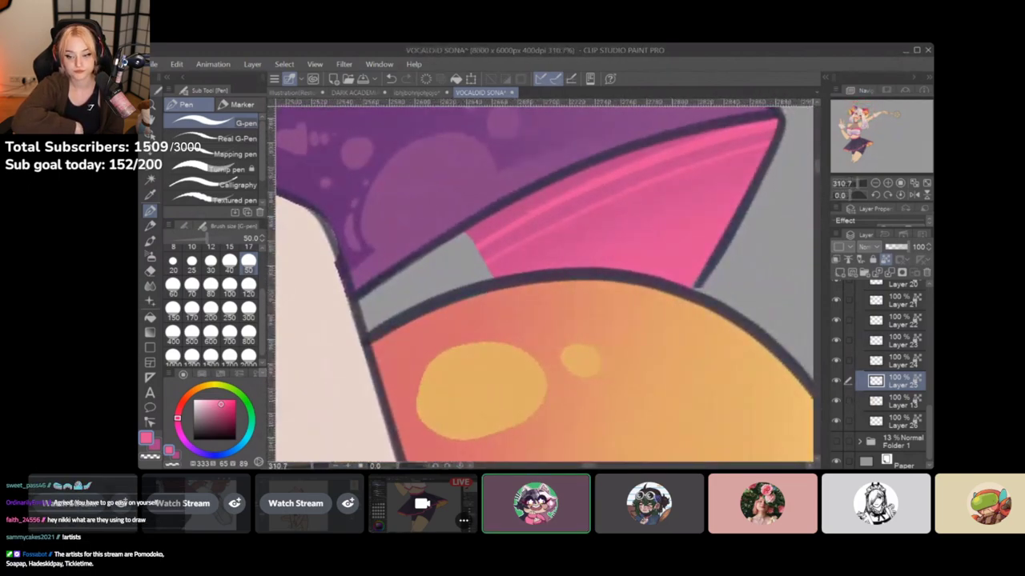
pyautogui.click(639, 200)
pyautogui.moveTo(653, 192); pyautogui.dragTo(677, 190)
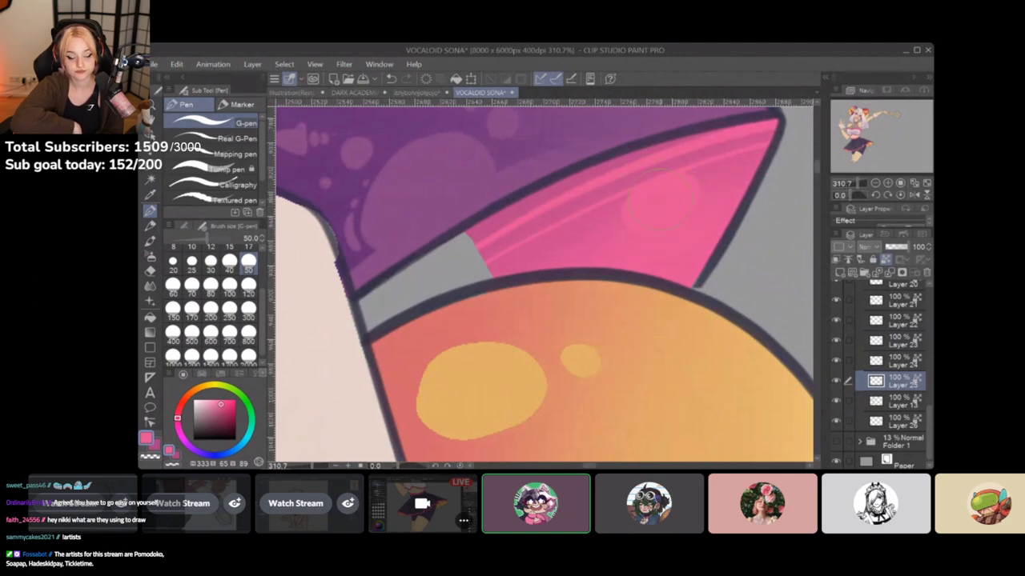
pyautogui.click(503, 258)
pyautogui.moveTo(503, 258)
pyautogui.mouseDown()
pyautogui.moveTo(479, 260)
pyautogui.moveTo(535, 252)
pyautogui.mouseUp()
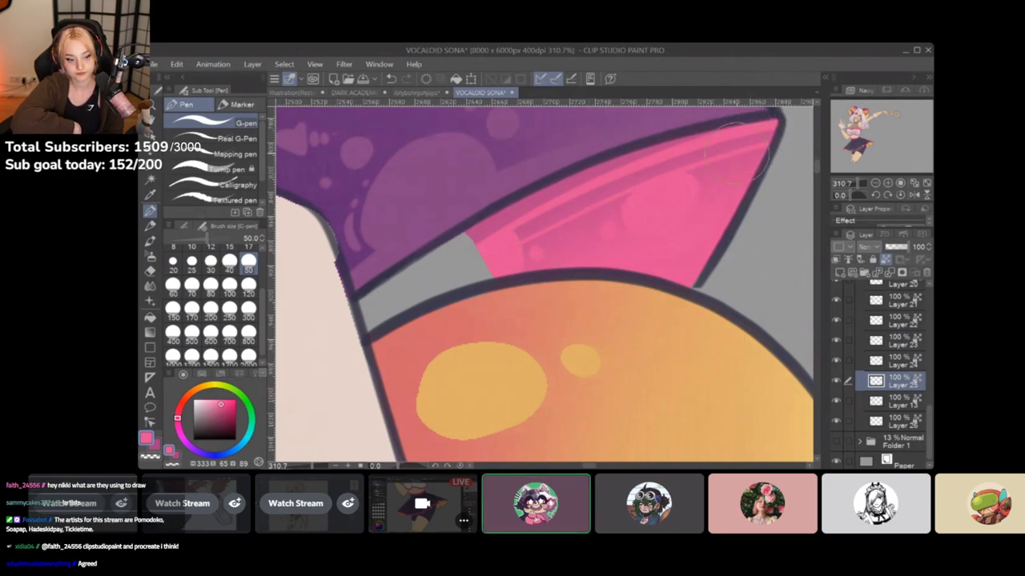
pyautogui.hotkey('ctrl', '-')
pyautogui.hotkey('ctrl', '-')
pyautogui.hotkey('ctrl', '-')
pyautogui.hotkey('ctrl', '-')
pyautogui.hotkey('ctrl', '-')
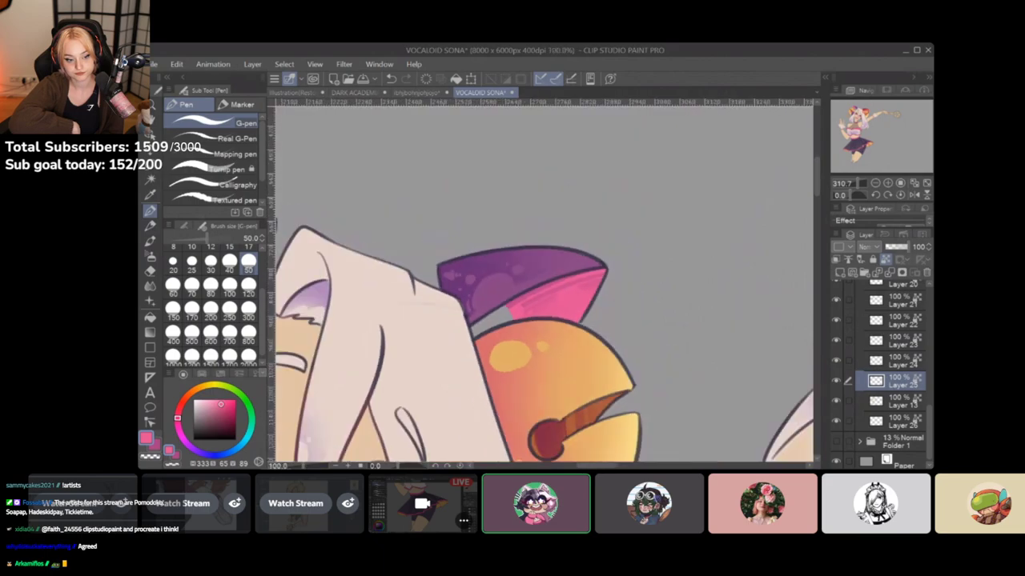
# Switch to the darker pink and paint a shadow band along the lower edge of the inner face above the left bun
pyautogui.moveTo(544, 285); pyautogui.dragTo(644, 264)
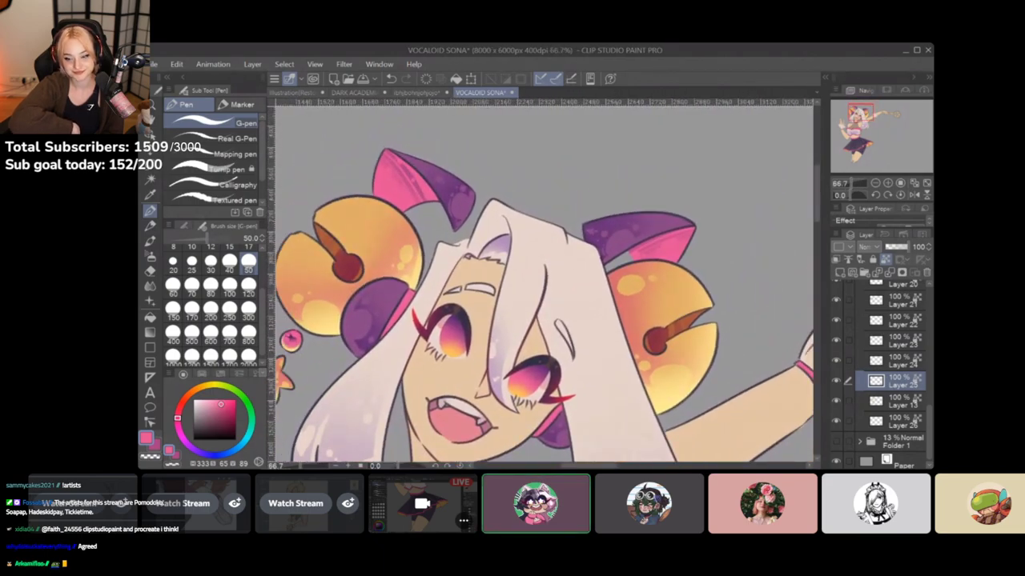
pyautogui.moveTo(544, 285); pyautogui.dragTo(568, 324)
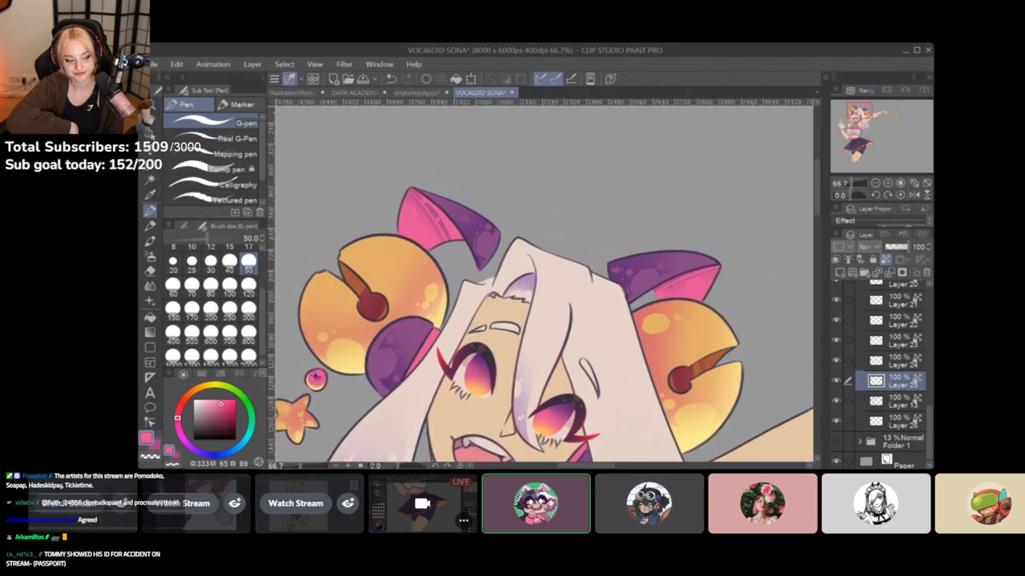
pyautogui.scroll(3, 413, 222)
pyautogui.moveTo(414, 222); pyautogui.dragTo(418, 249)
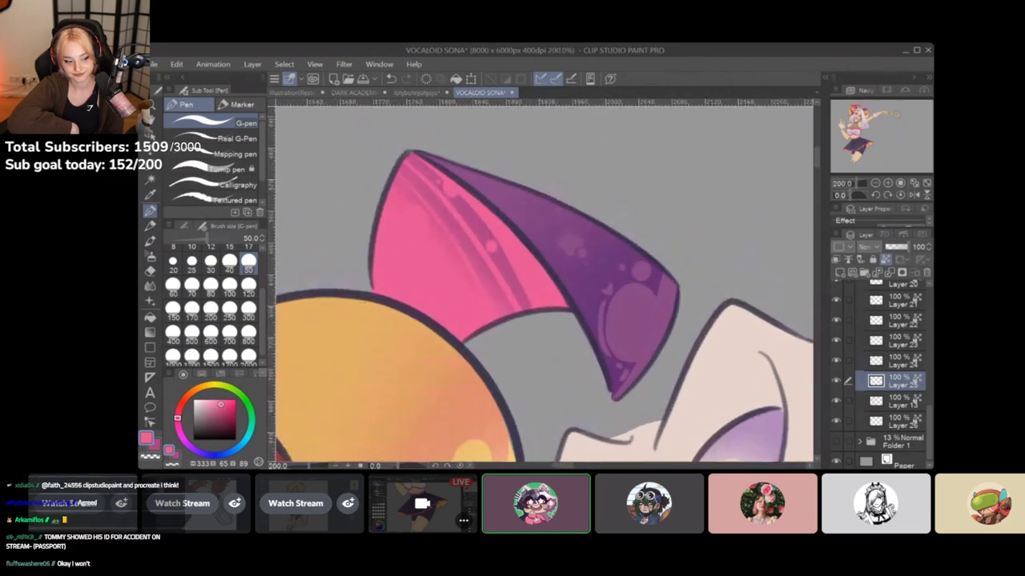
pyautogui.press('x')
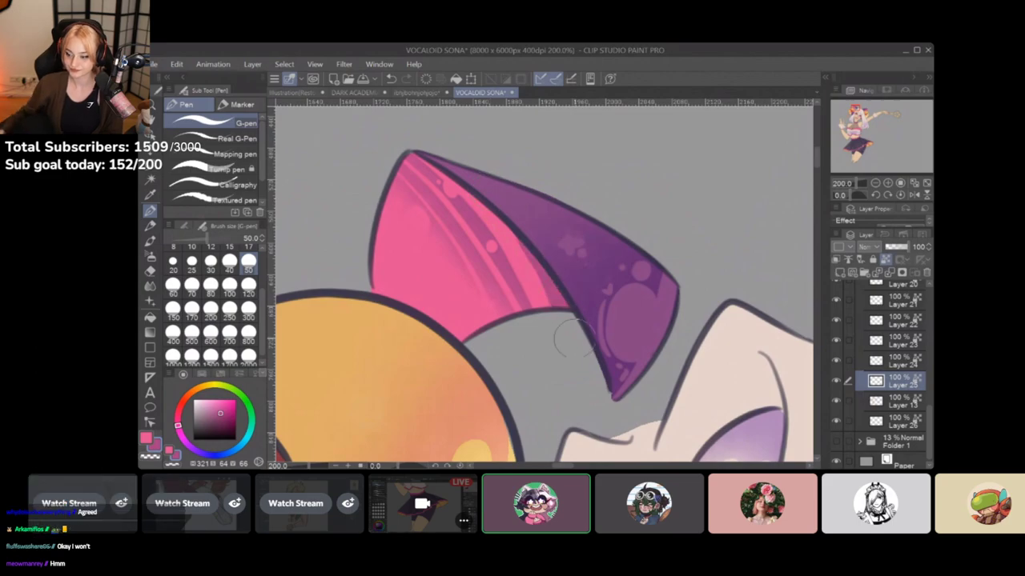
pyautogui.moveTo(558, 291); pyautogui.dragTo(444, 282)
pyautogui.moveTo(721, 361); pyautogui.dragTo(282, 238)
pyautogui.moveTo(481, 320); pyautogui.dragTo(540, 337)
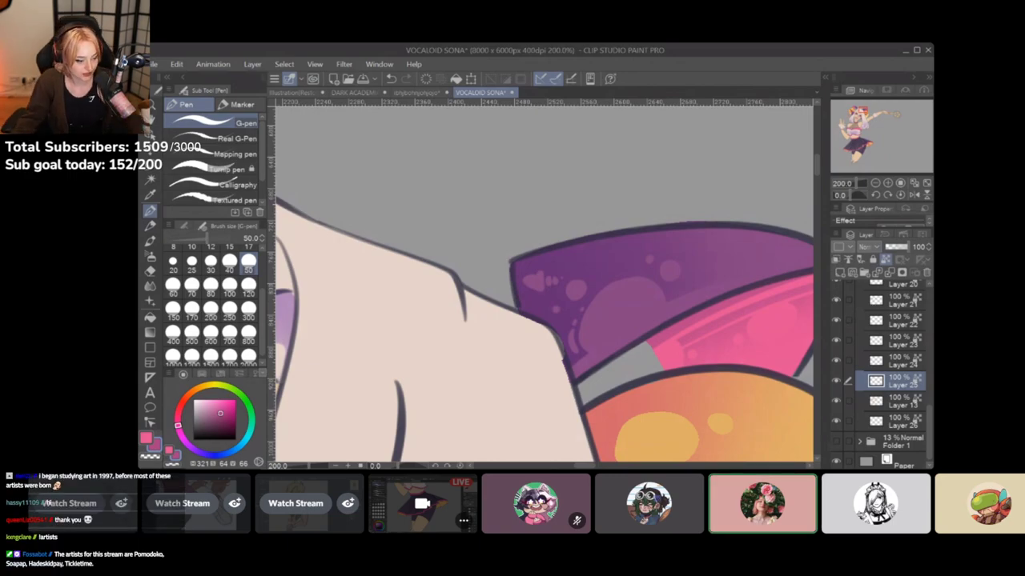
pyautogui.scroll(-5, 483, 364)
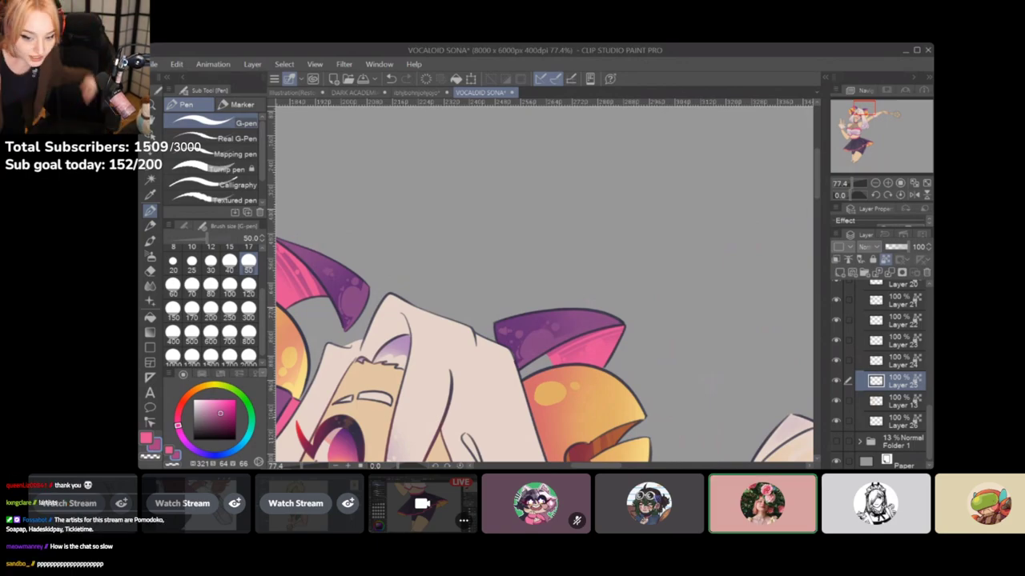
pyautogui.moveTo(710, 382); pyautogui.dragTo(653, 259)
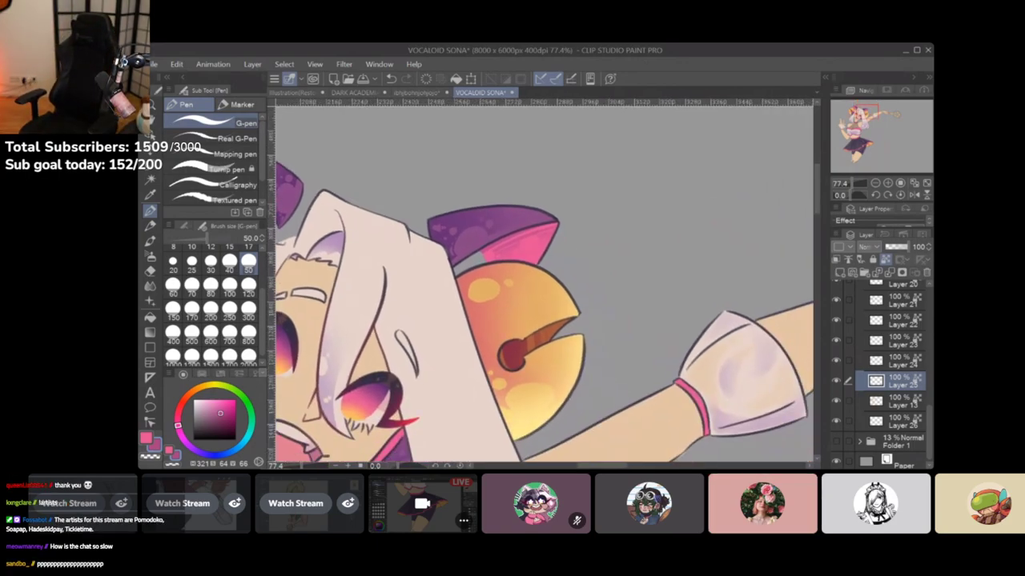
pyautogui.scroll(5, 538, 235)
pyautogui.moveTo(539, 236); pyautogui.dragTo(512, 281)
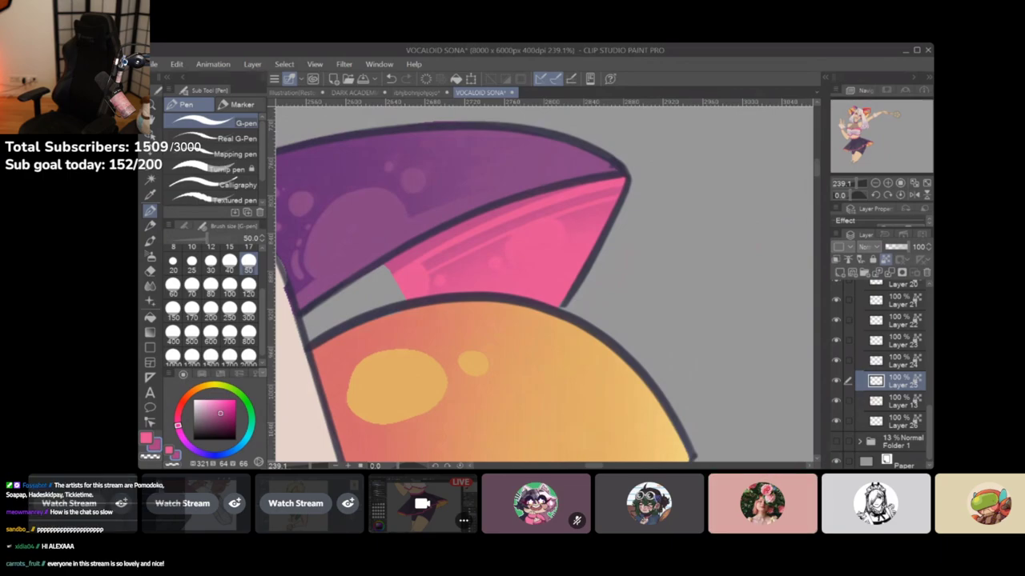
pyautogui.moveTo(407, 272)
pyautogui.mouseDown()
pyautogui.moveTo(392, 293)
pyautogui.moveTo(714, 238)
pyautogui.mouseUp()
pyautogui.moveTo(417, 255); pyautogui.dragTo(540, 415)
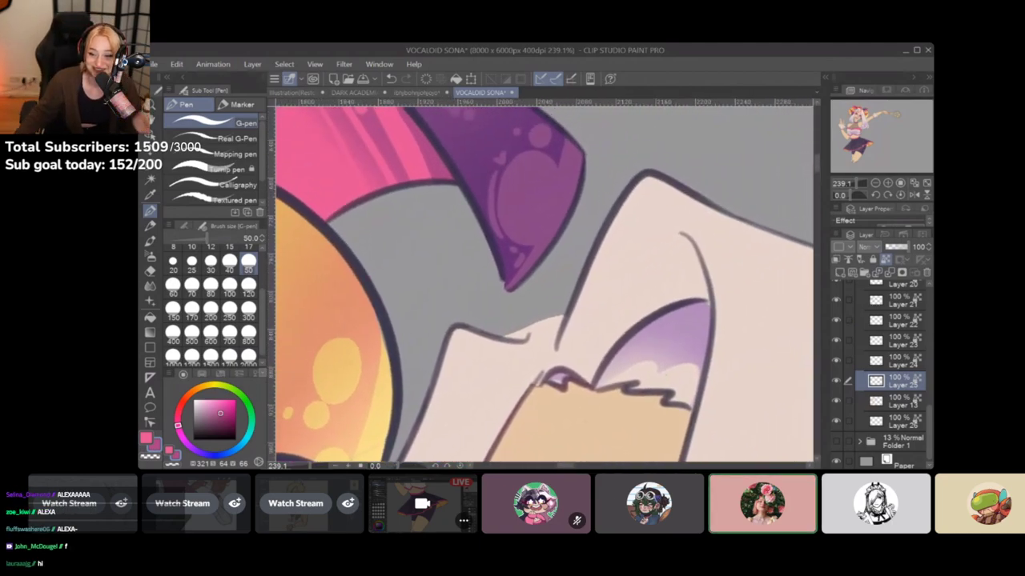
pyautogui.moveTo(297, 288); pyautogui.dragTo(393, 324)
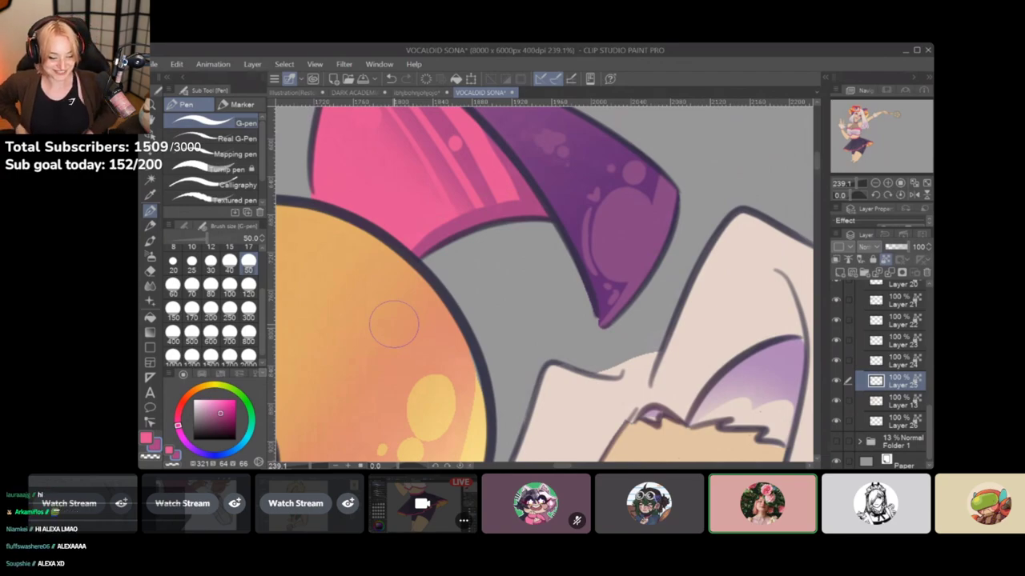
# Paint a matching darker pink shadow band along the open edge of the inner face above the right bun
pyautogui.scroll(-4, 394, 324)
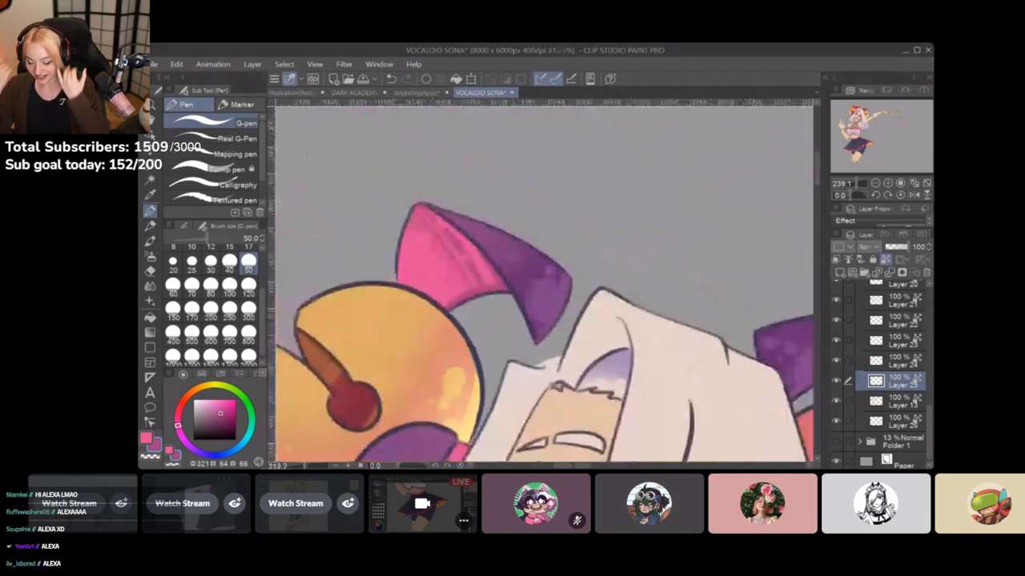
pyautogui.moveTo(496, 344); pyautogui.dragTo(288, 316)
pyautogui.scroll(5, 495, 177)
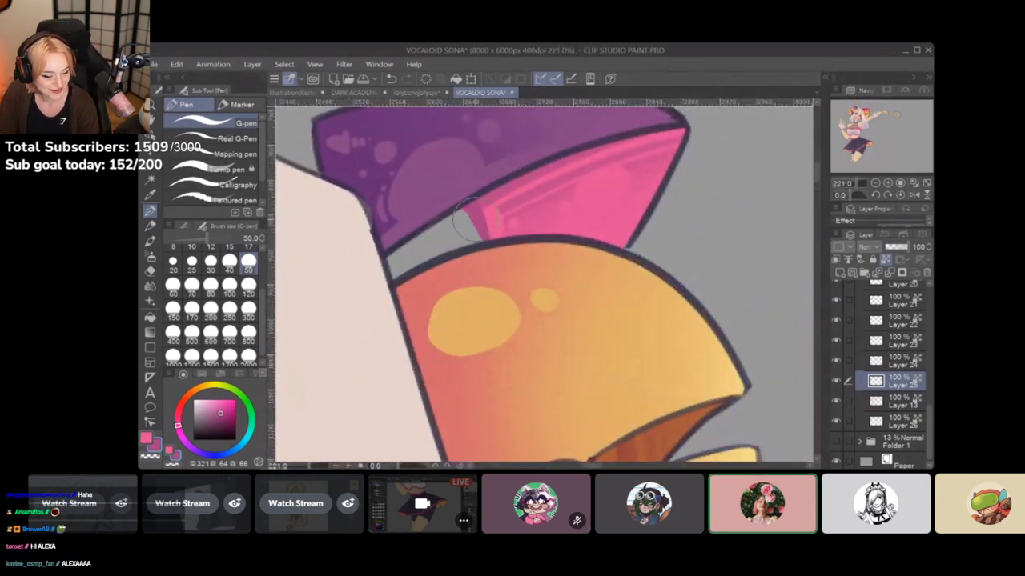
# Switch to the couple drawing's stream and sample the off-white of the red-haired figure's shirt
pyautogui.moveTo(676, 513)
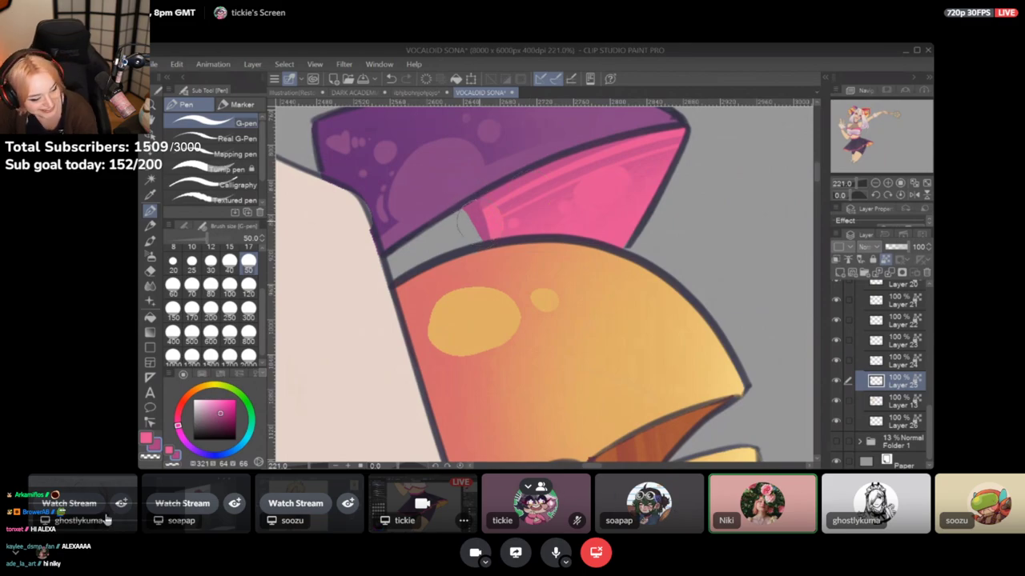
pyautogui.click(183, 502)
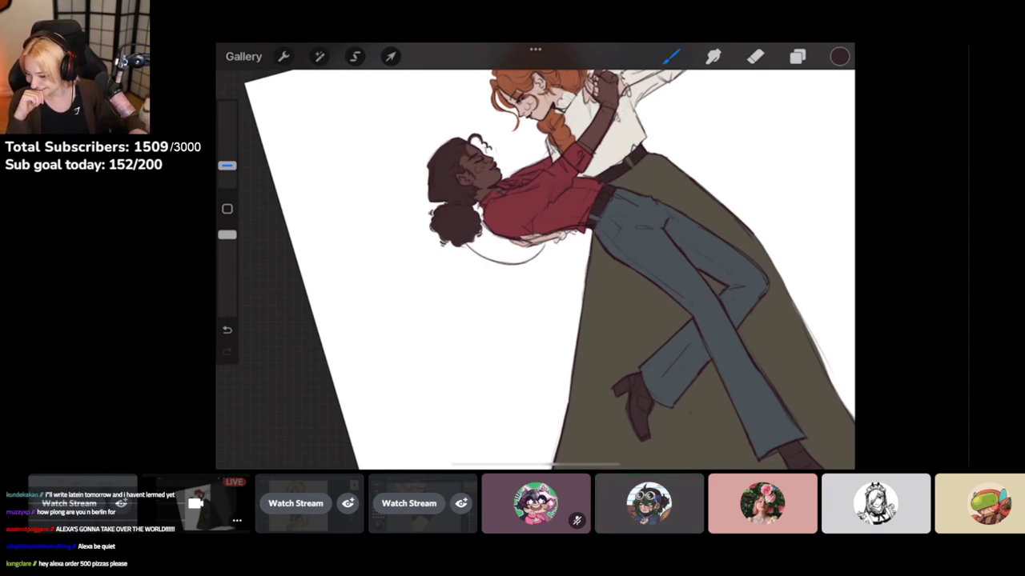
pyautogui.scroll(2, 535, 269)
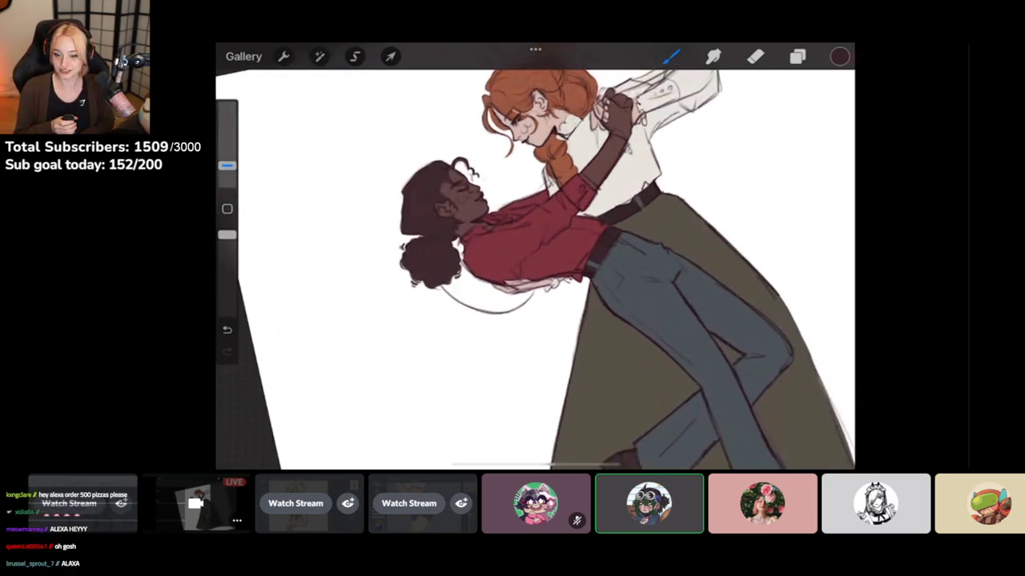
pyautogui.click(629, 171)
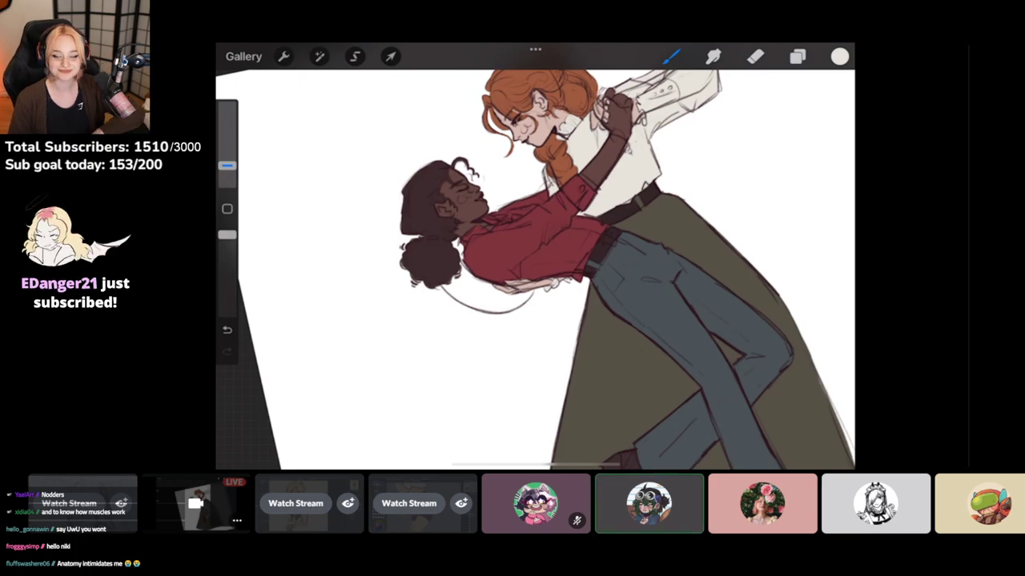
pyautogui.scroll(4, 534, 269)
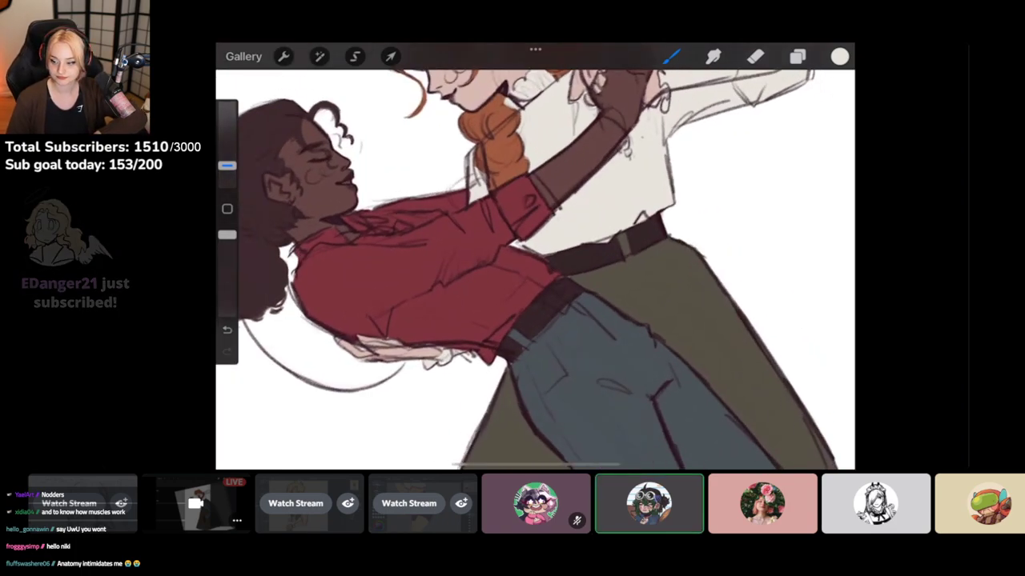
pyautogui.scroll(-2, 535, 269)
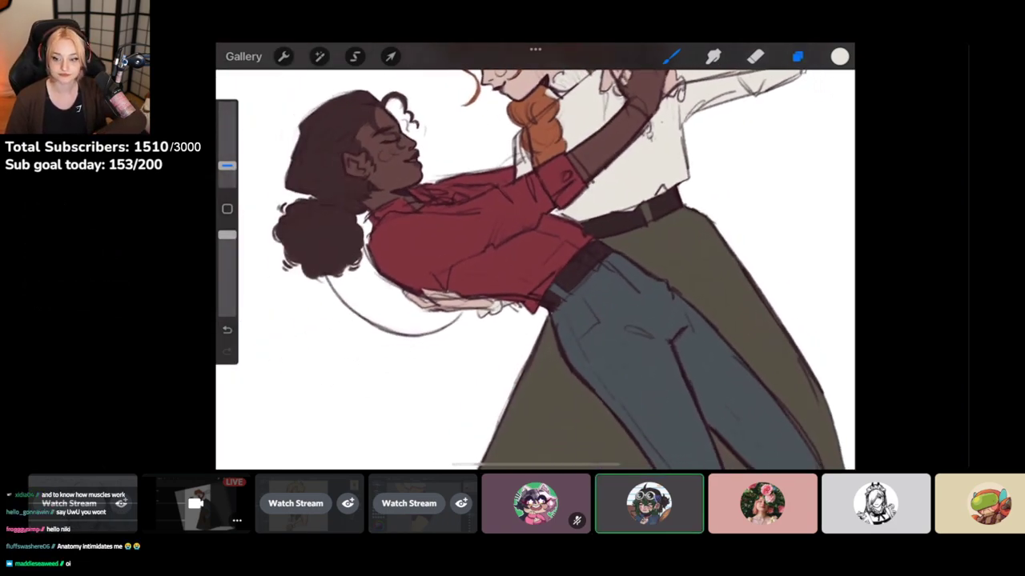
pyautogui.click(798, 56)
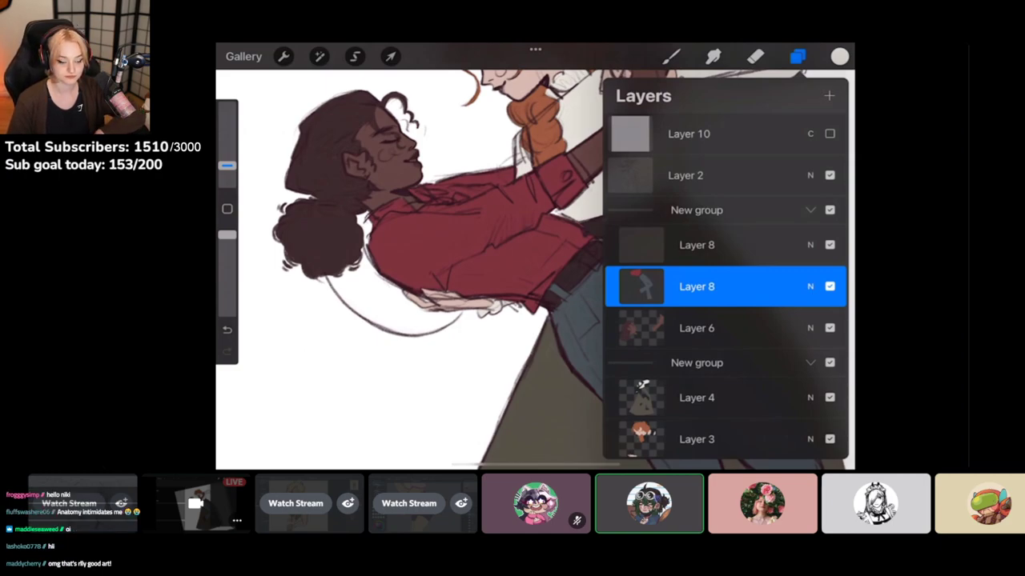
pyautogui.click(514, 257)
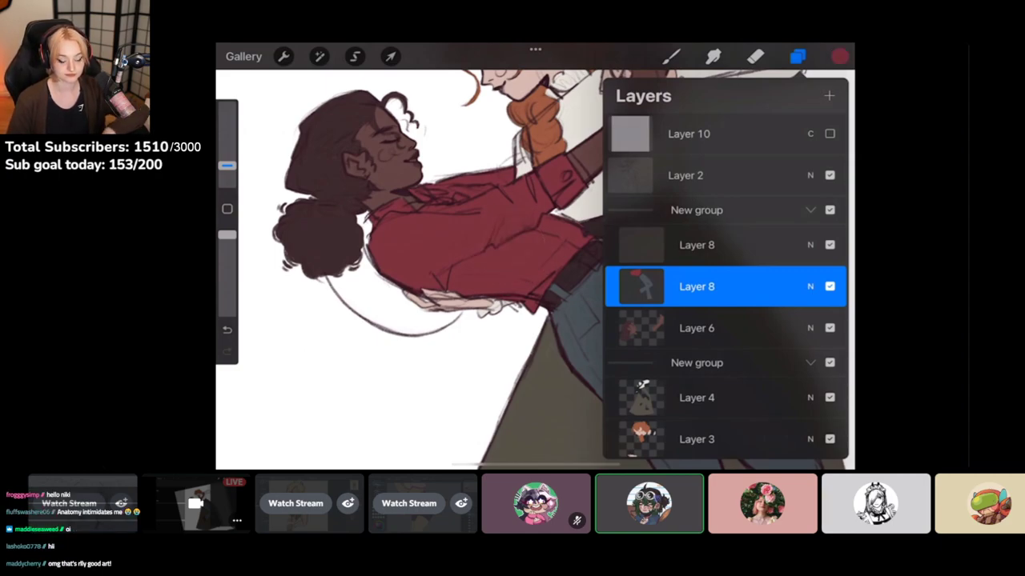
pyautogui.click(839, 56)
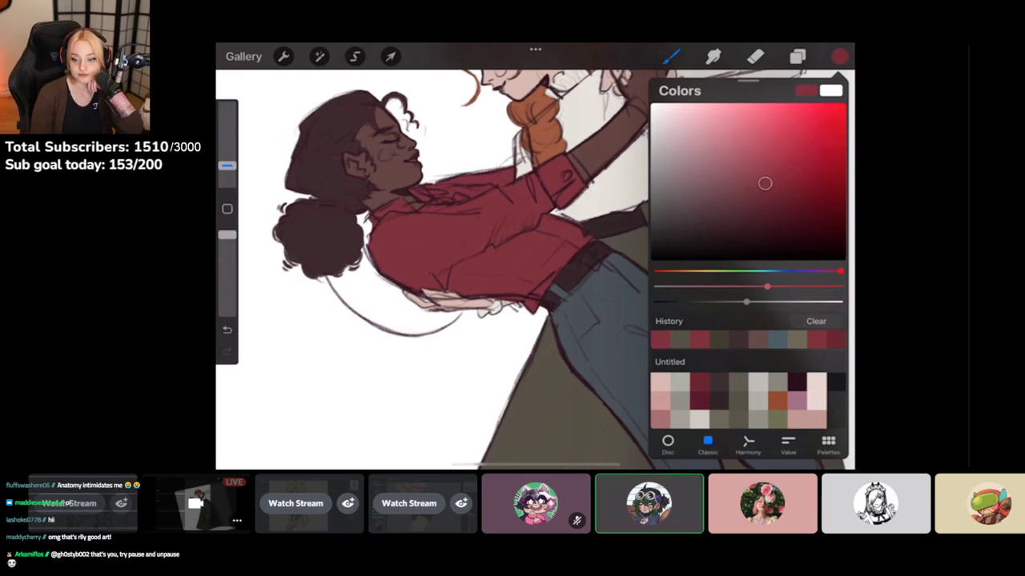
pyautogui.click(699, 400)
pyautogui.scroll(-3, 530, 224)
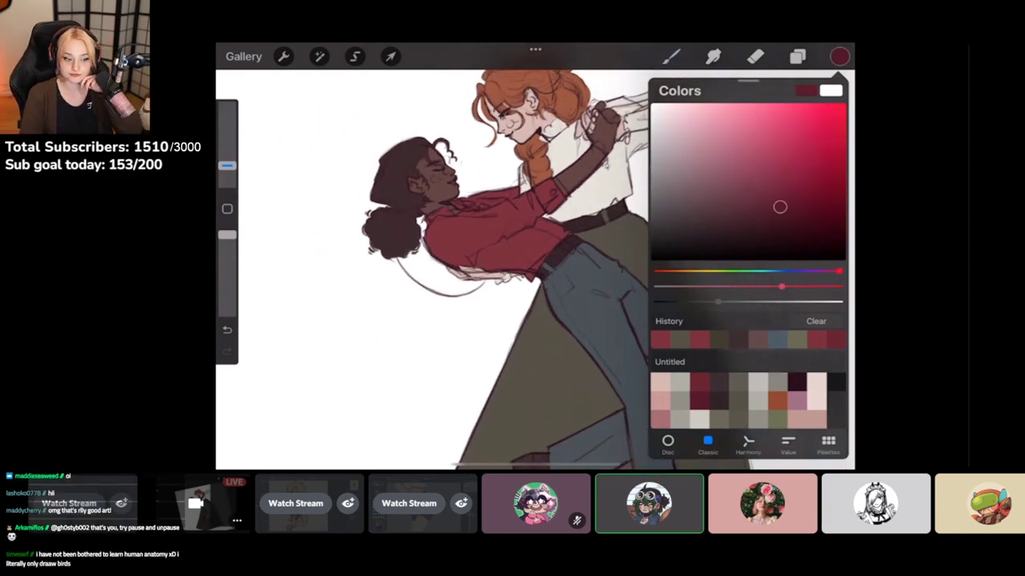
# Sample the off-white of the red-haired figure's shirt and make Layer 4 the active layer
pyautogui.click(619, 159)
pyautogui.click(797, 56)
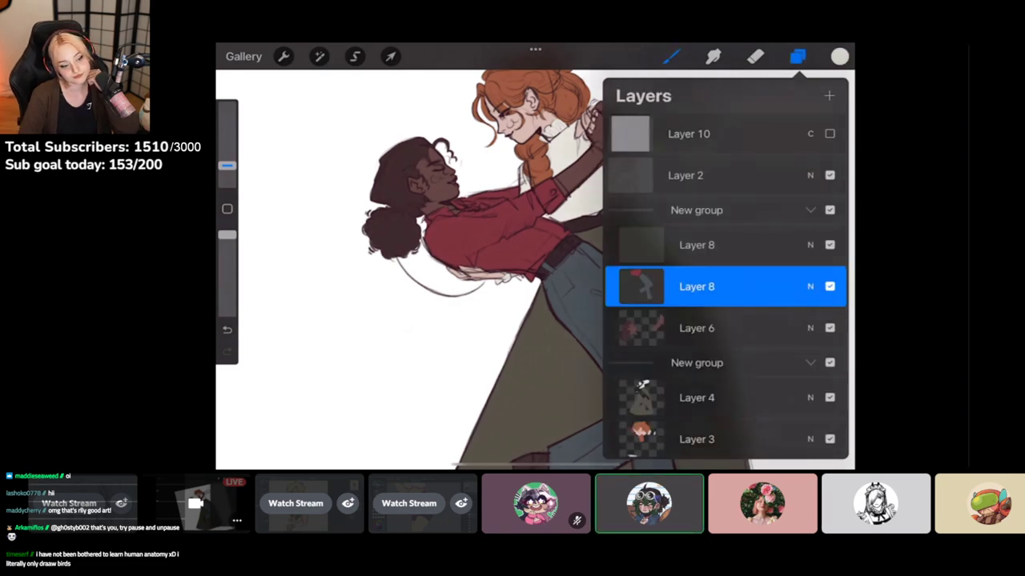
pyautogui.scroll(-3, 724, 288)
pyautogui.scroll(1, 725, 280)
pyautogui.click(697, 324)
pyautogui.click(798, 56)
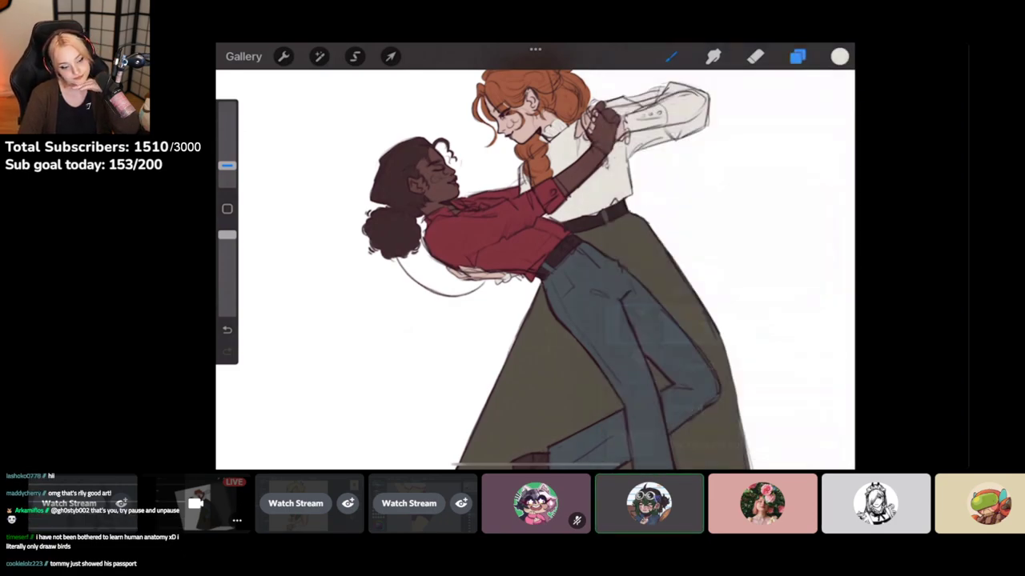
# Mix a slightly darker greyish beige and paint first shadows on the white shirt beside the red cuff and under the raised sleeve
pyautogui.scroll(3, 521, 264)
pyautogui.click(839, 56)
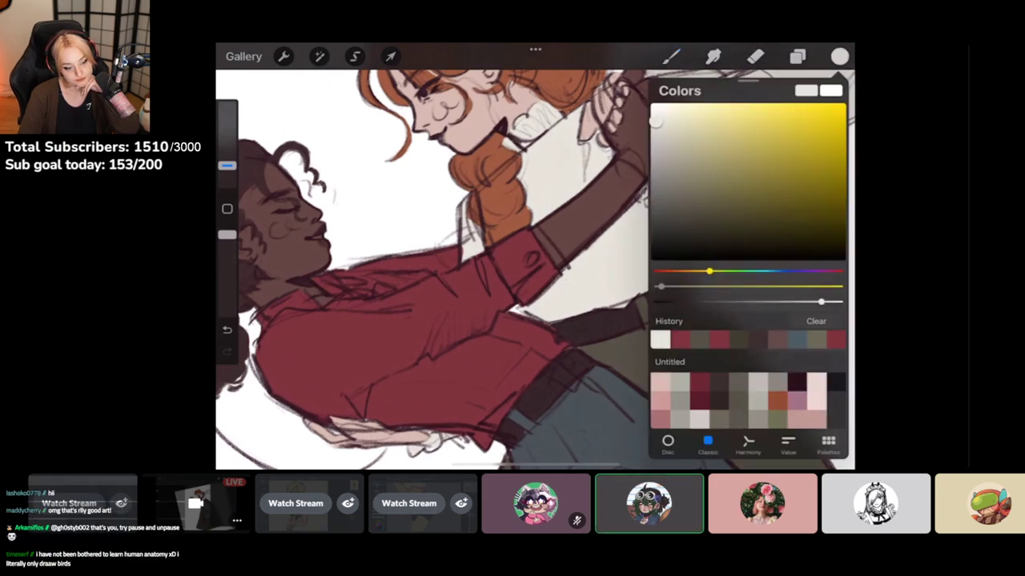
pyautogui.moveTo(655, 121); pyautogui.dragTo(665, 138)
pyautogui.click(839, 56)
pyautogui.moveTo(228, 166); pyautogui.dragTo(227, 165)
pyautogui.moveTo(532, 307)
pyautogui.mouseDown()
pyautogui.moveTo(562, 280)
pyautogui.moveTo(544, 316)
pyautogui.mouseUp()
pyautogui.moveTo(696, 143)
pyautogui.mouseDown()
pyautogui.moveTo(693, 184)
pyautogui.moveTo(735, 139)
pyautogui.moveTo(702, 164)
pyautogui.mouseUp()
pyautogui.moveTo(531, 259); pyautogui.dragTo(483, 317)
pyautogui.moveTo(727, 210)
pyautogui.mouseDown()
pyautogui.moveTo(724, 186)
pyautogui.moveTo(738, 188)
pyautogui.moveTo(752, 167)
pyautogui.mouseUp()
pyautogui.moveTo(697, 124); pyautogui.dragTo(725, 104)
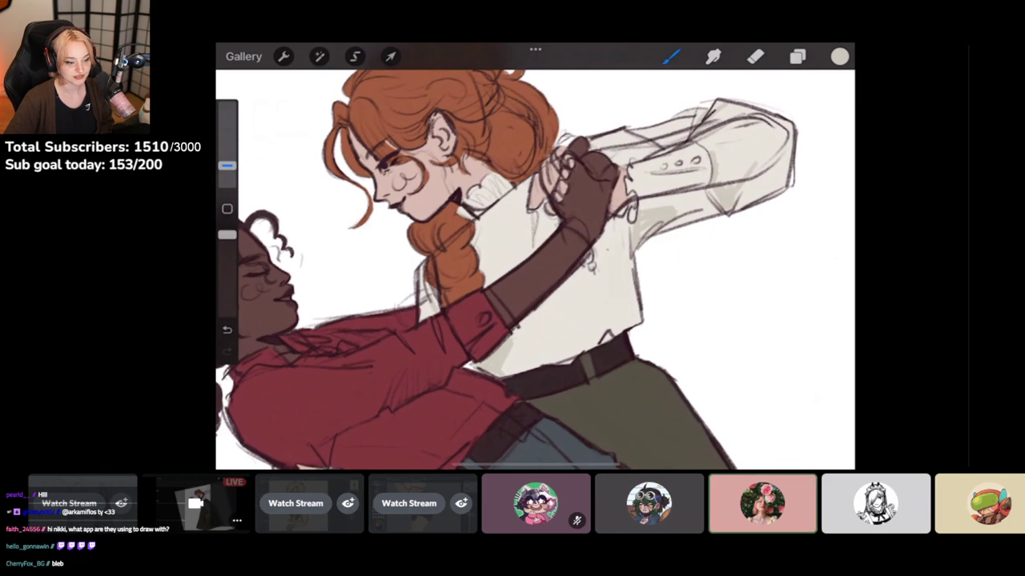
# Enlarge the brush and paint a broad shadow along the underside of the raised white sleeve up to the elbow
pyautogui.scroll(-2, 535, 269)
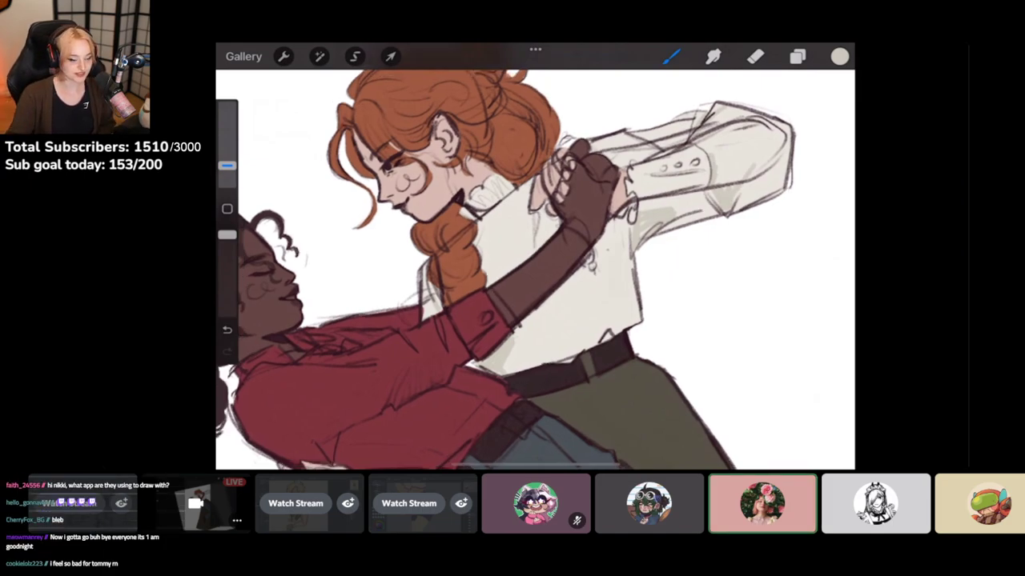
pyautogui.moveTo(226, 165); pyautogui.dragTo(226, 150)
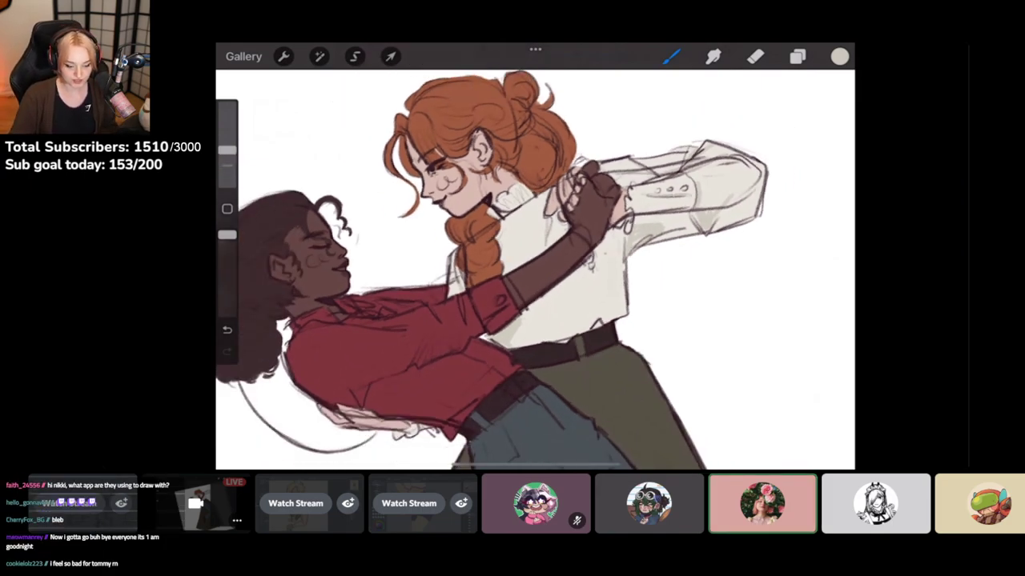
pyautogui.moveTo(629, 209); pyautogui.dragTo(639, 197)
pyautogui.scroll(2, 534, 269)
pyautogui.hotkey('ctrl', 'z')
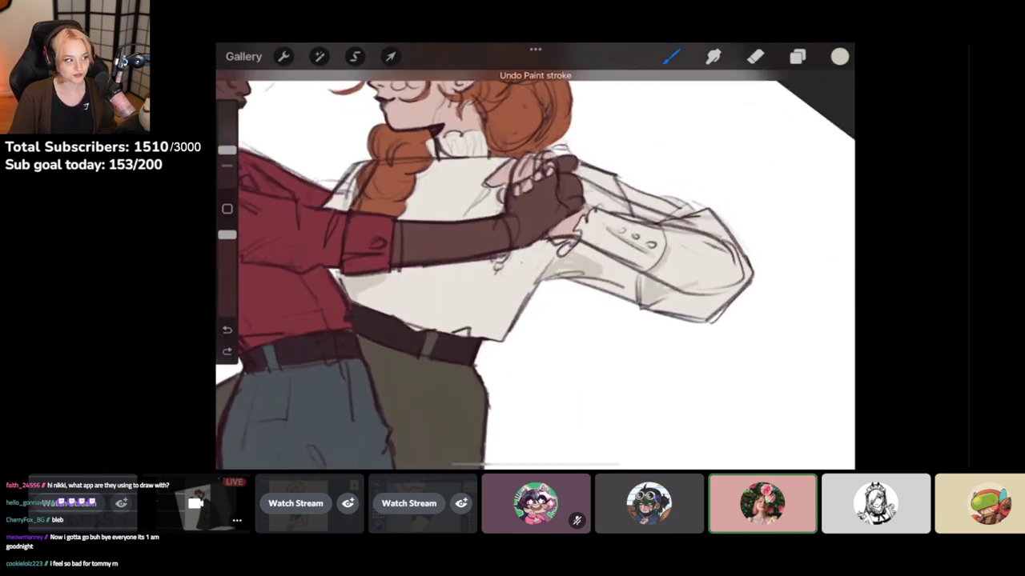
pyautogui.moveTo(639, 290)
pyautogui.mouseDown()
pyautogui.moveTo(578, 277)
pyautogui.moveTo(631, 274)
pyautogui.moveTo(672, 306)
pyautogui.moveTo(713, 305)
pyautogui.moveTo(698, 283)
pyautogui.moveTo(732, 273)
pyautogui.mouseUp()
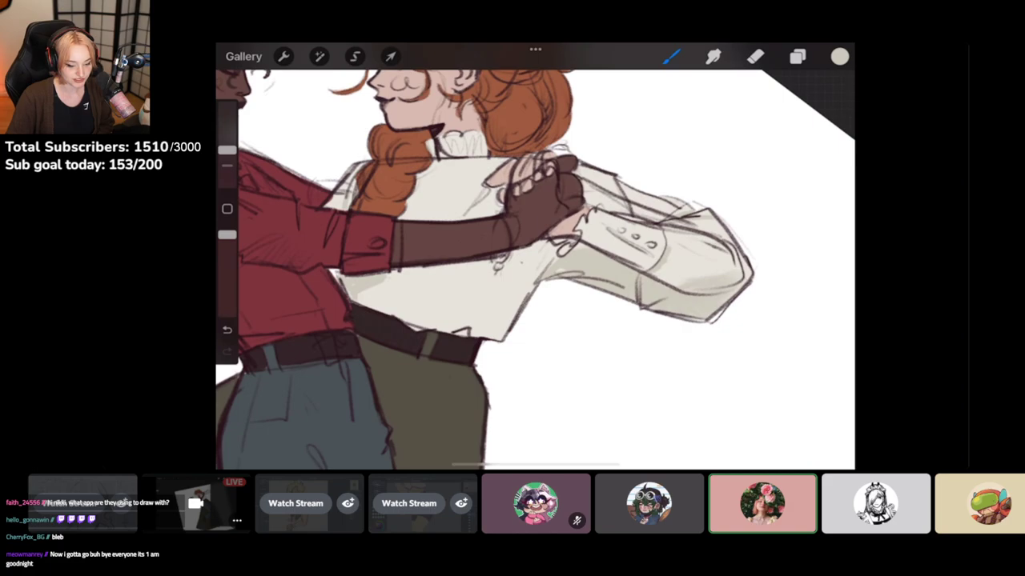
# Erase the loose sketch lines inside the elbow of the raised white sleeve on Layer 2
pyautogui.click(754, 56)
pyautogui.click(797, 56)
pyautogui.scroll(2, 725, 285)
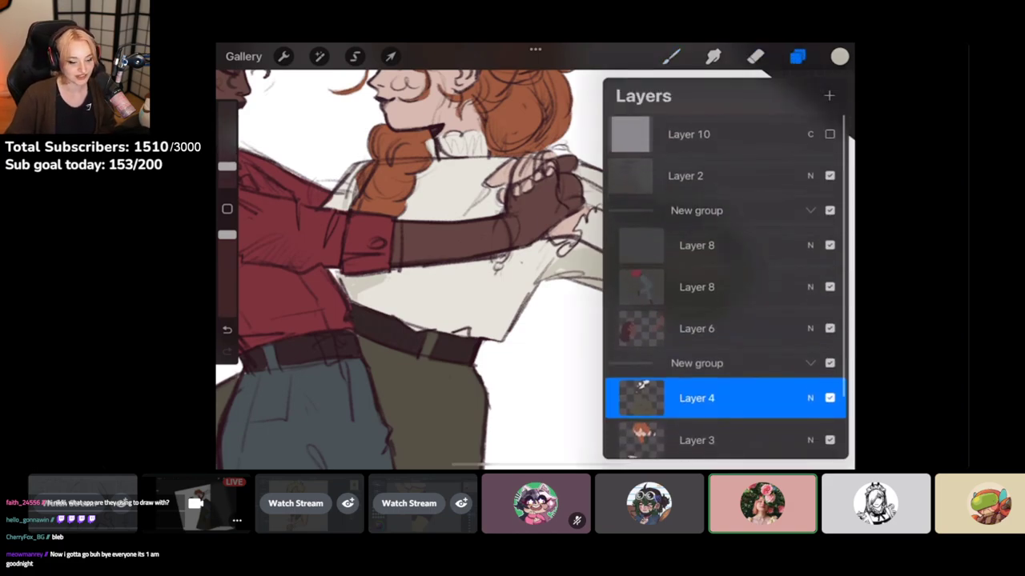
pyautogui.click(697, 176)
pyautogui.click(754, 56)
pyautogui.click(754, 56)
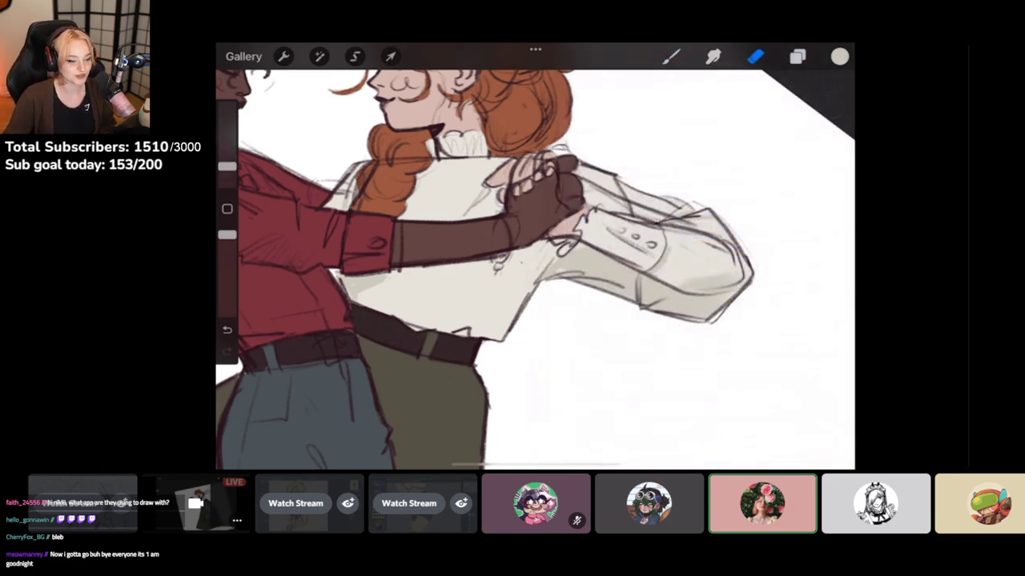
pyautogui.moveTo(651, 277); pyautogui.dragTo(674, 290)
pyautogui.moveTo(743, 274); pyautogui.dragTo(733, 285)
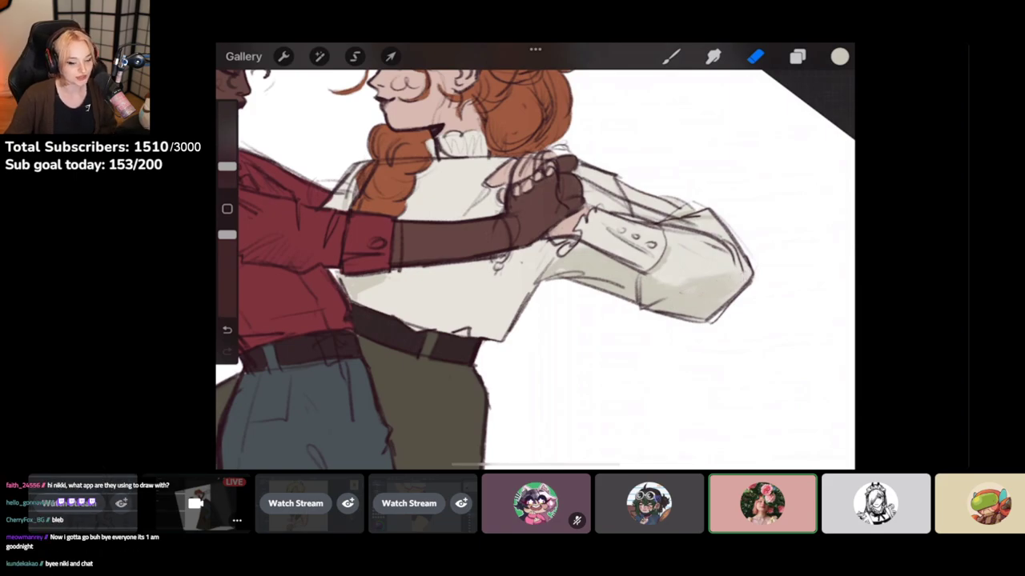
pyautogui.moveTo(712, 247); pyautogui.dragTo(733, 265)
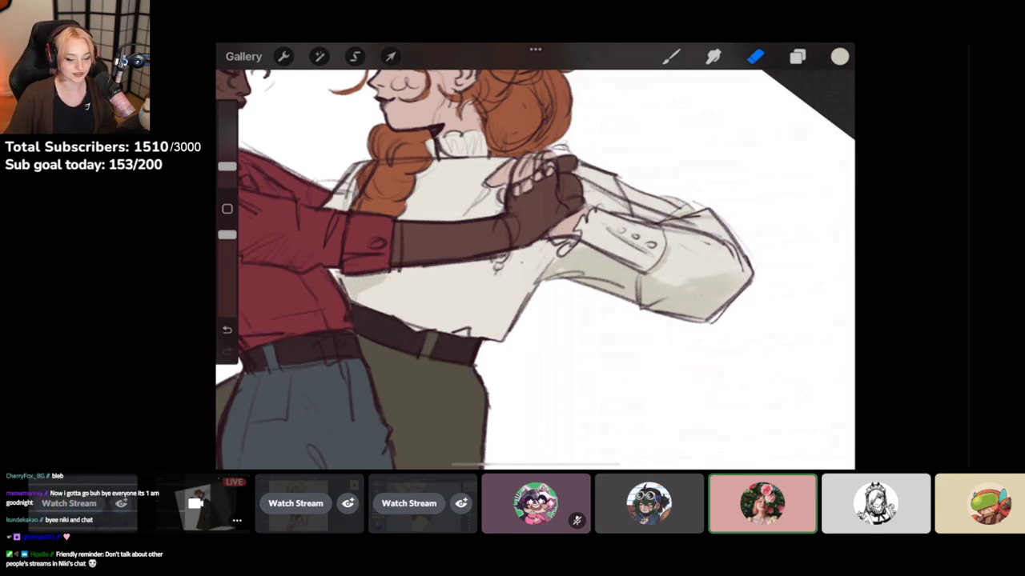
pyautogui.moveTo(667, 227)
pyautogui.mouseDown()
pyautogui.moveTo(690, 224)
pyautogui.moveTo(739, 264)
pyautogui.mouseUp()
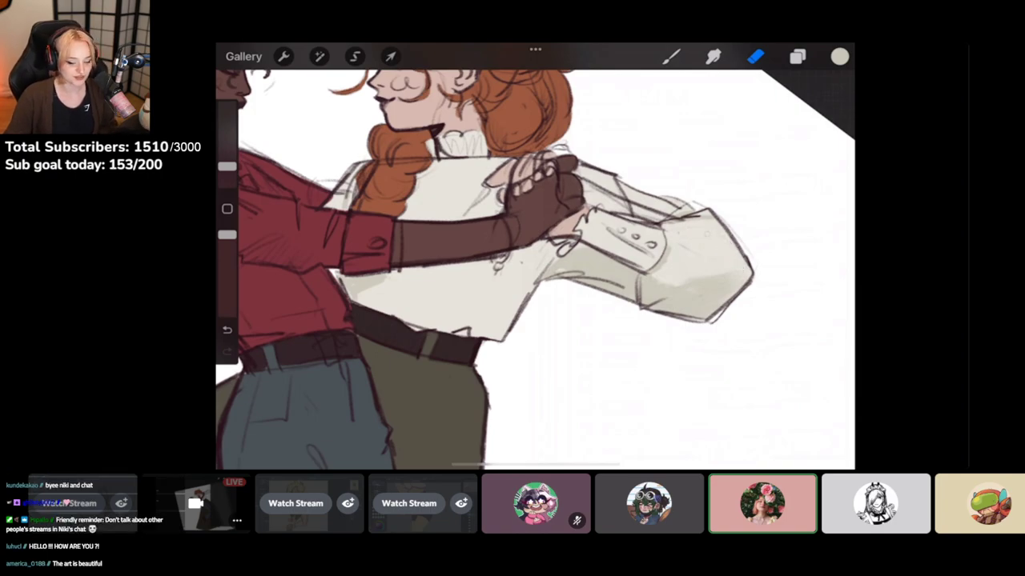
# Erase the overlapping sketch lines on the upper part of the white sleeve behind the button cuff
pyautogui.scroll(2, 534, 264)
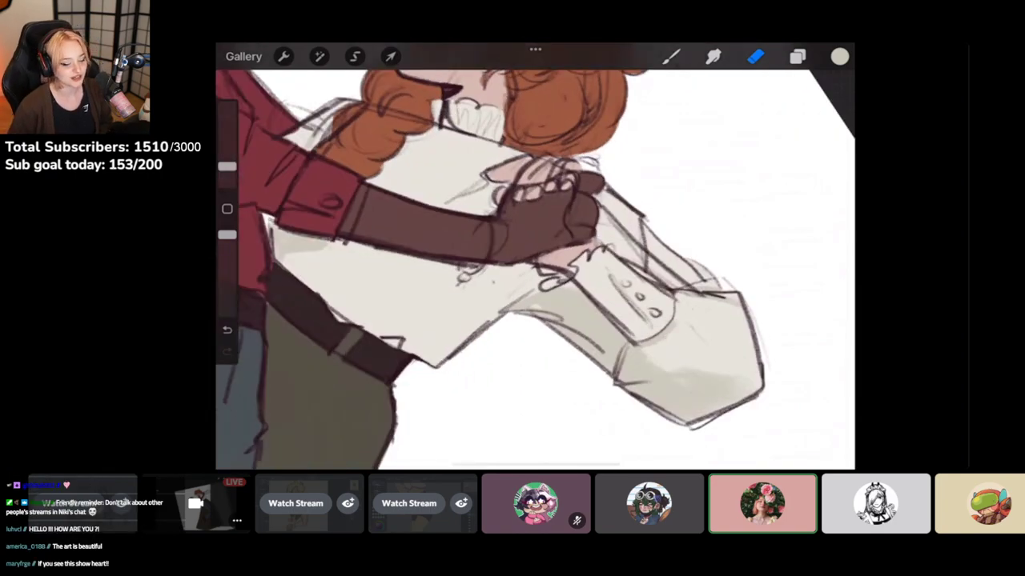
pyautogui.moveTo(602, 205); pyautogui.dragTo(685, 284)
pyautogui.scroll(-4, 535, 264)
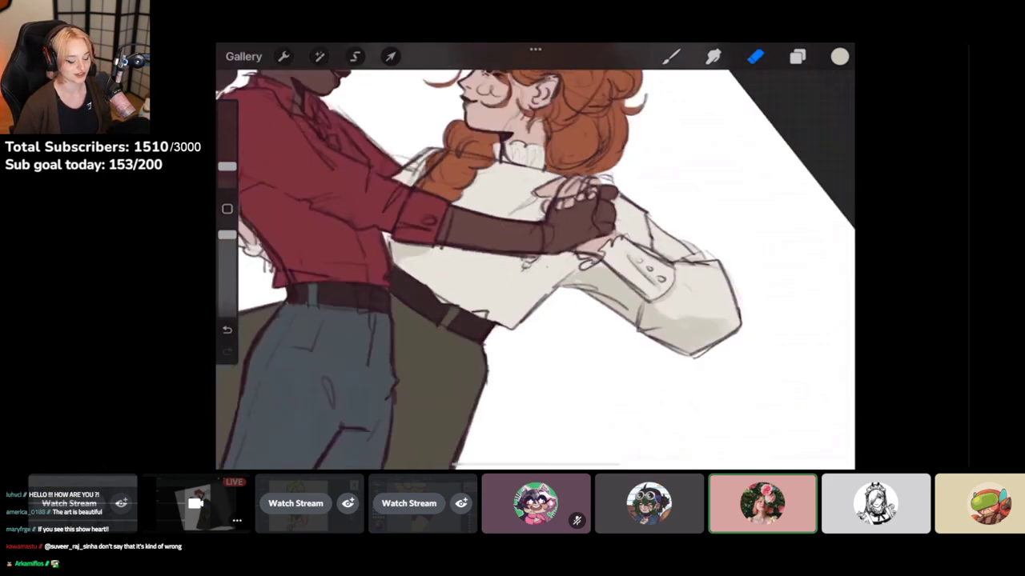
# Make Layer 4 active again and return to the paint brush for shading the white sleeve
pyautogui.scroll(3, 535, 264)
pyautogui.click(797, 56)
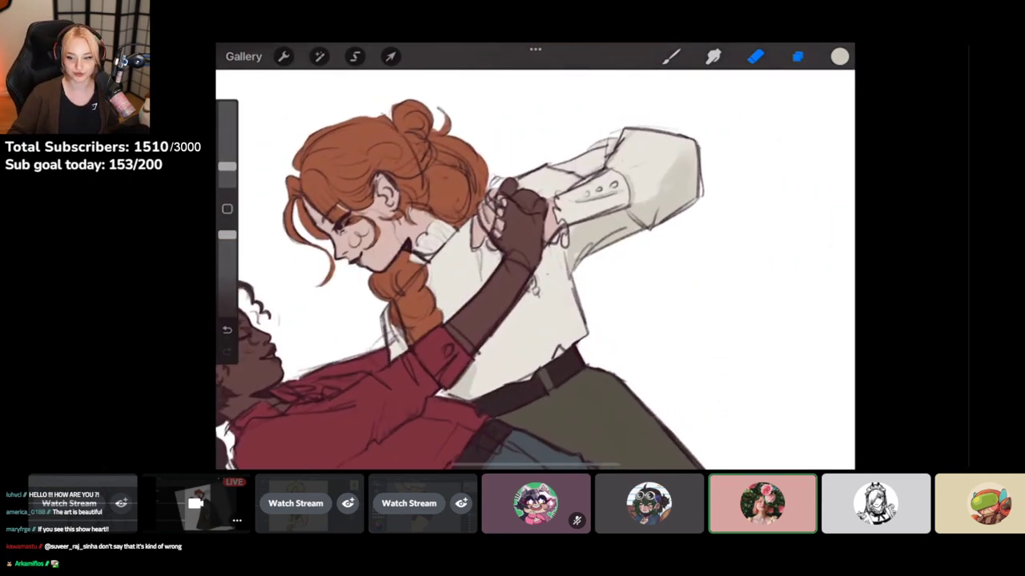
pyautogui.scroll(-2, 725, 286)
pyautogui.click(725, 337)
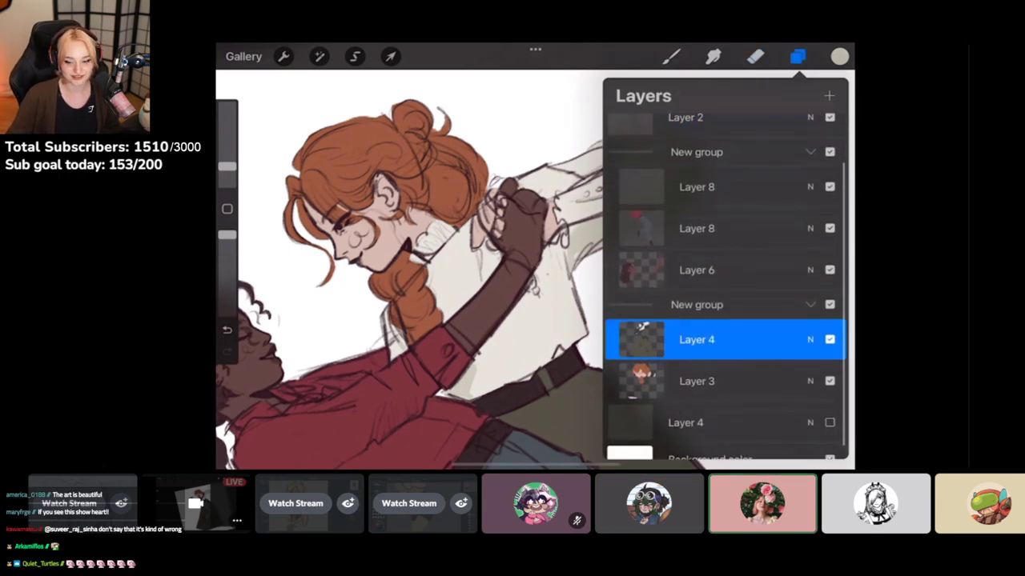
pyautogui.click(797, 56)
pyautogui.scroll(3, 664, 161)
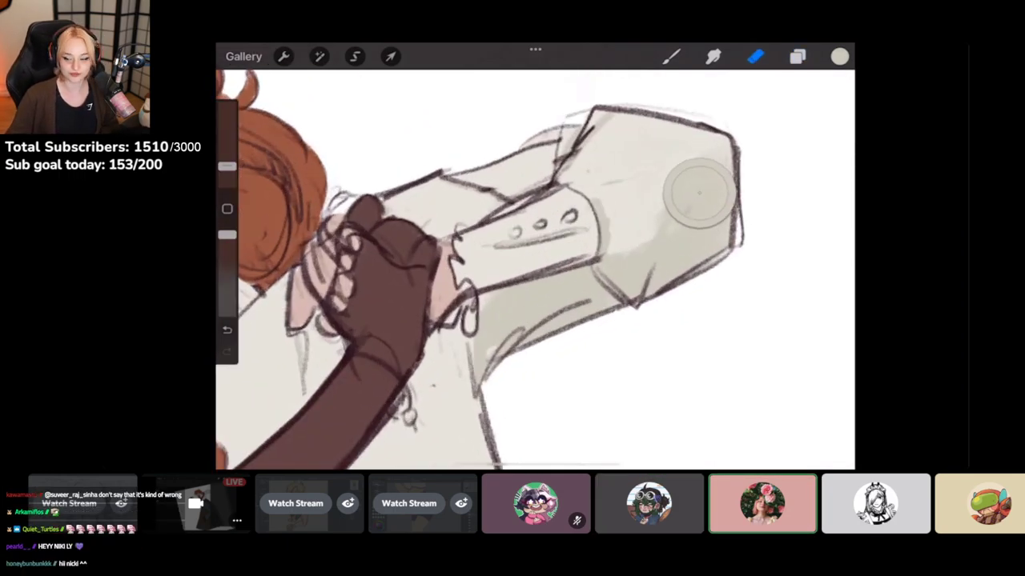
pyautogui.click(671, 56)
pyautogui.moveTo(226, 166); pyautogui.dragTo(226, 165)
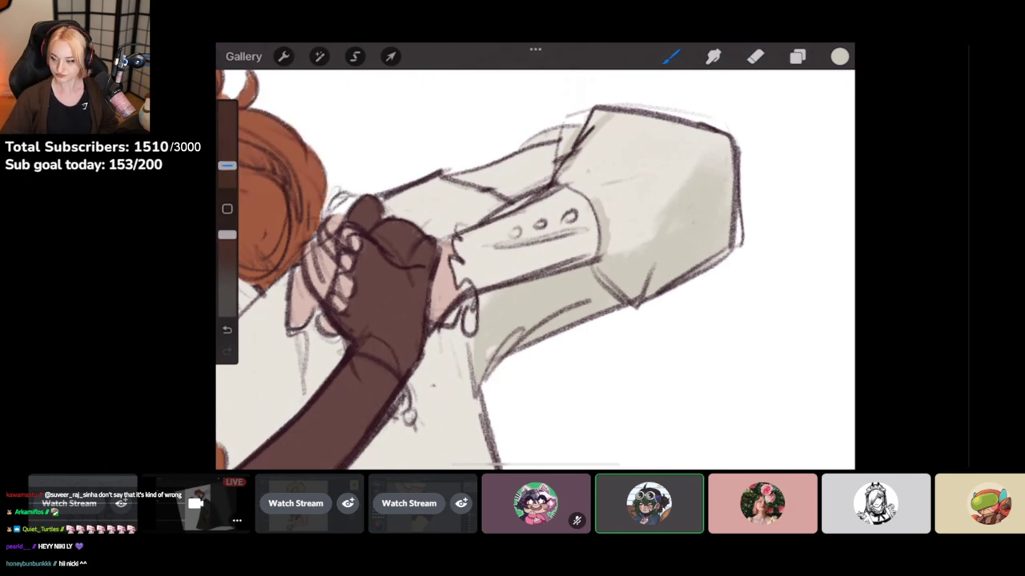
# Paint soft beige shadows on the white sleeve around the elbow and on the shirt beside the clasped hands
pyautogui.moveTo(697, 138)
pyautogui.mouseDown()
pyautogui.moveTo(713, 160)
pyautogui.moveTo(725, 144)
pyautogui.moveTo(714, 145)
pyautogui.mouseUp()
pyautogui.hotkey('ctrl', 'z')
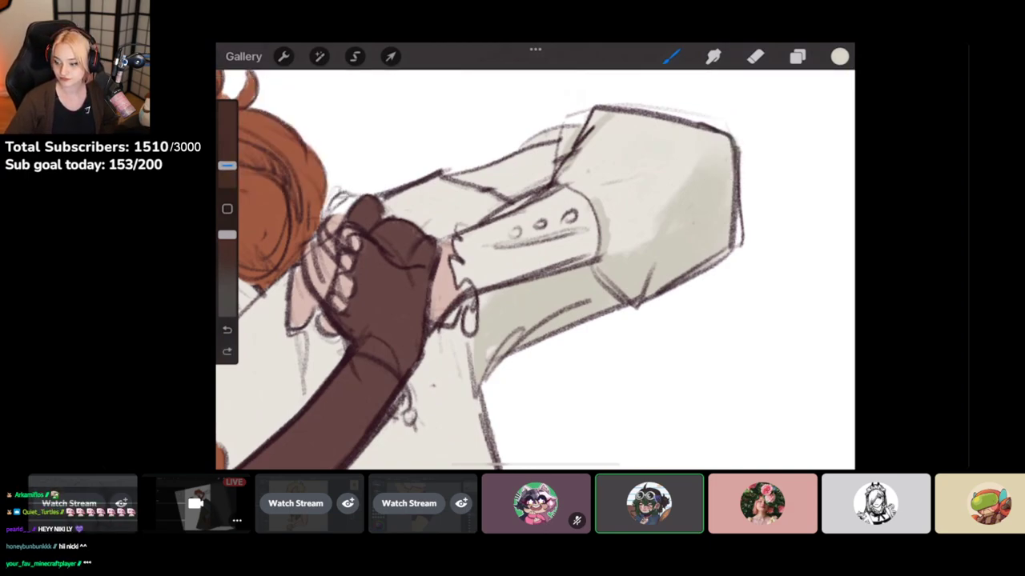
pyautogui.click(718, 144)
pyautogui.moveTo(621, 250)
pyautogui.mouseDown()
pyautogui.moveTo(645, 236)
pyautogui.moveTo(621, 232)
pyautogui.mouseUp()
pyautogui.moveTo(594, 107); pyautogui.dragTo(728, 194)
pyautogui.moveTo(520, 223)
pyautogui.mouseDown()
pyautogui.moveTo(600, 269)
pyautogui.moveTo(575, 245)
pyautogui.moveTo(672, 134)
pyautogui.mouseUp()
pyautogui.moveTo(564, 204)
pyautogui.mouseDown()
pyautogui.moveTo(531, 261)
pyautogui.moveTo(512, 243)
pyautogui.moveTo(524, 214)
pyautogui.moveTo(503, 237)
pyautogui.mouseUp()
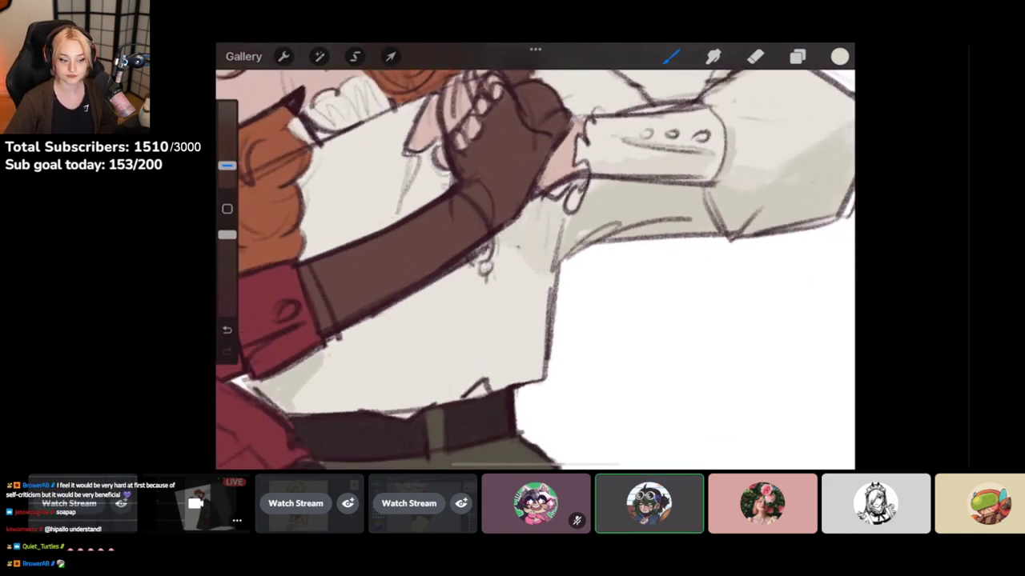
pyautogui.click(624, 175)
# Paint a small fold shadow on the white shirt just above the dark belt
pyautogui.scroll(-3, 535, 269)
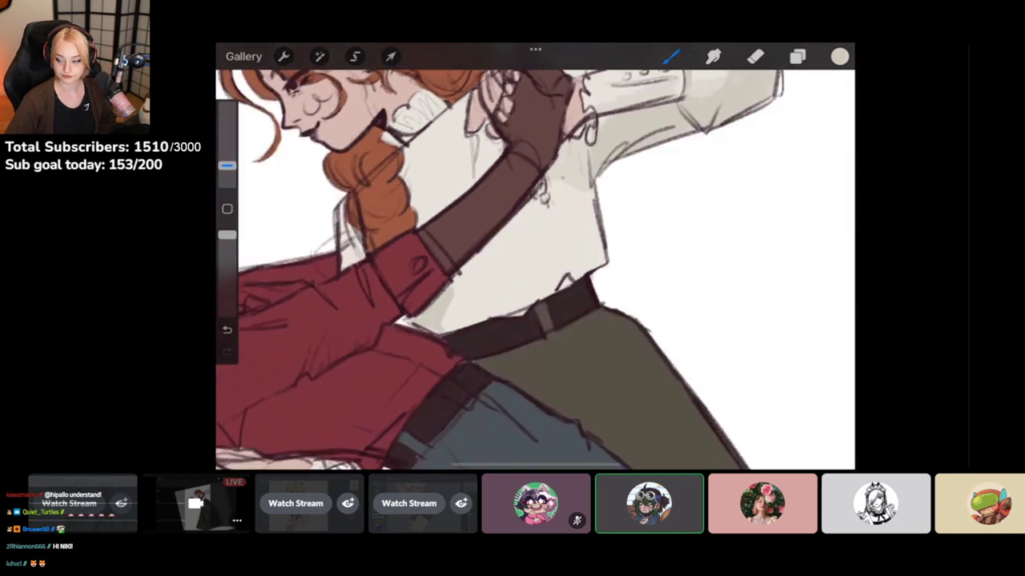
pyautogui.scroll(-1, 534, 269)
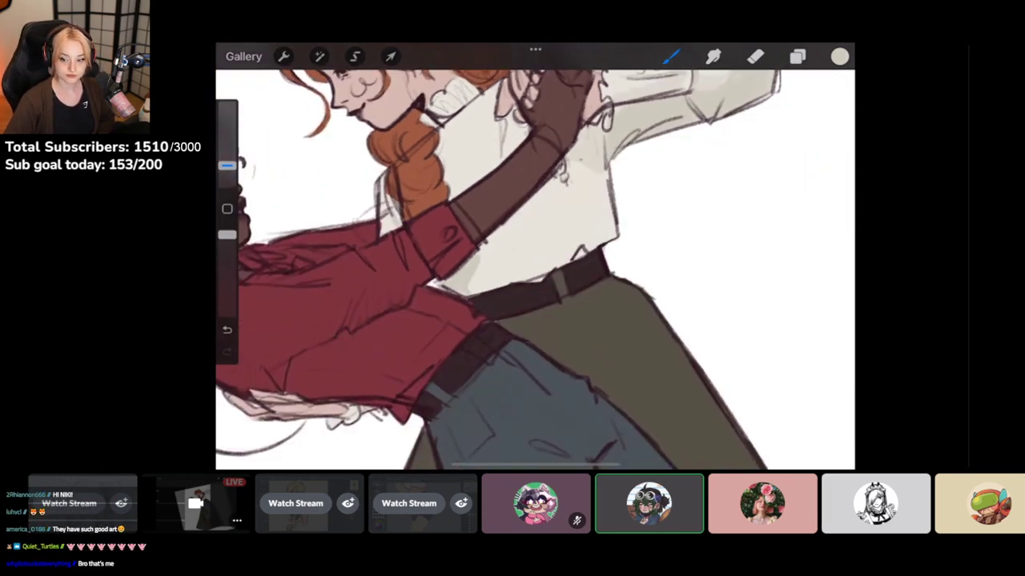
pyautogui.moveTo(562, 260)
pyautogui.mouseDown()
pyautogui.moveTo(575, 228)
pyautogui.moveTo(589, 239)
pyautogui.moveTo(570, 261)
pyautogui.mouseUp()
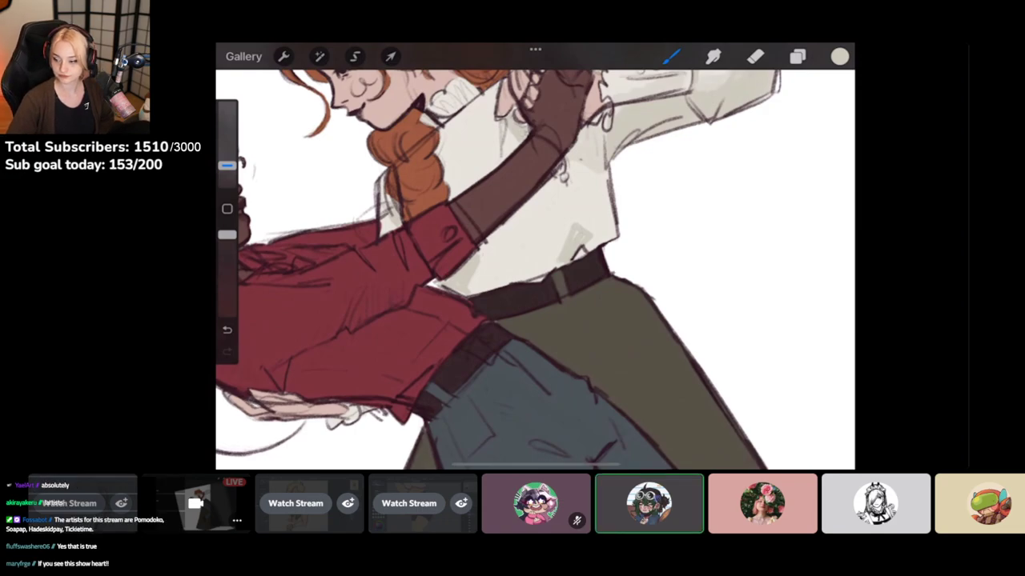
# Add light shading strokes to the elbow, upper arm and button cuff of the raised white sleeve
pyautogui.scroll(3, 535, 269)
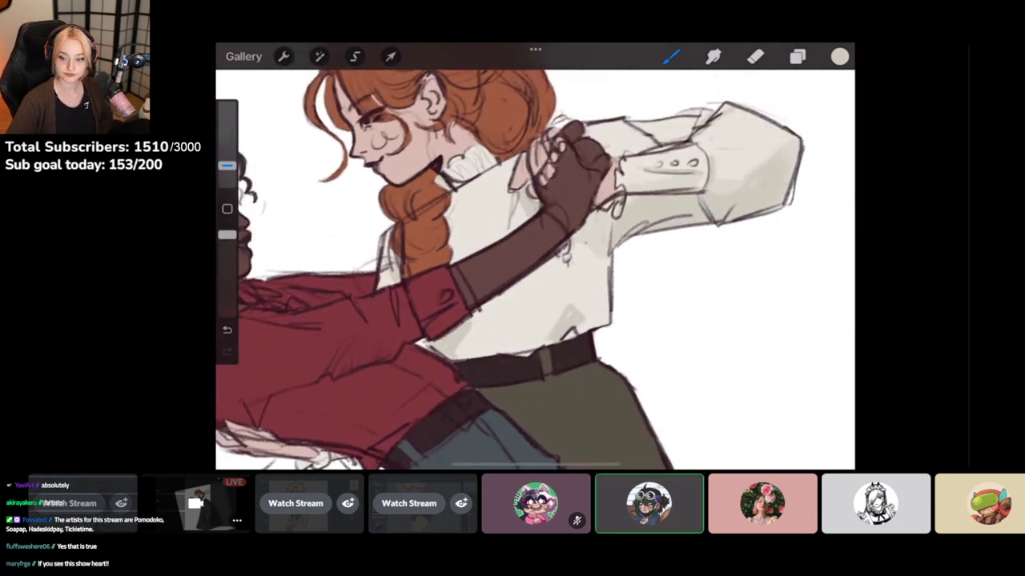
pyautogui.moveTo(746, 135); pyautogui.dragTo(680, 164)
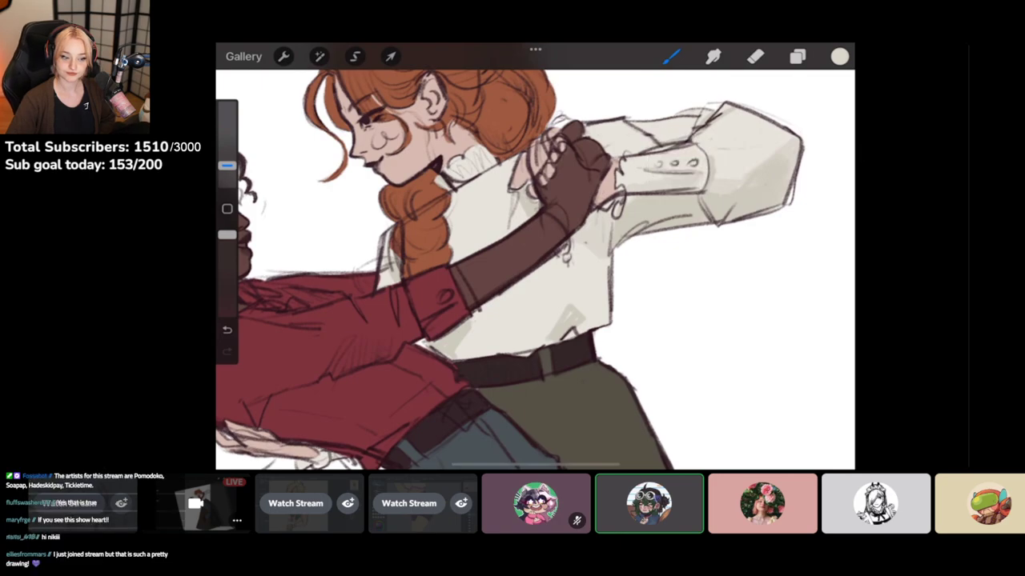
pyautogui.moveTo(599, 136)
pyautogui.mouseDown()
pyautogui.moveTo(636, 150)
pyautogui.moveTo(650, 136)
pyautogui.moveTo(679, 138)
pyautogui.mouseUp()
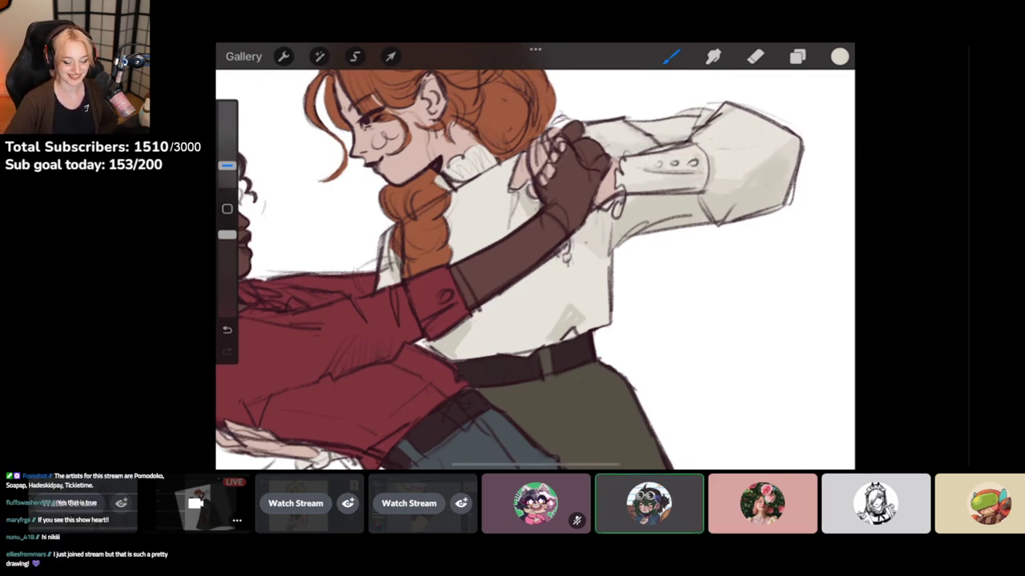
pyautogui.moveTo(624, 172); pyautogui.dragTo(624, 181)
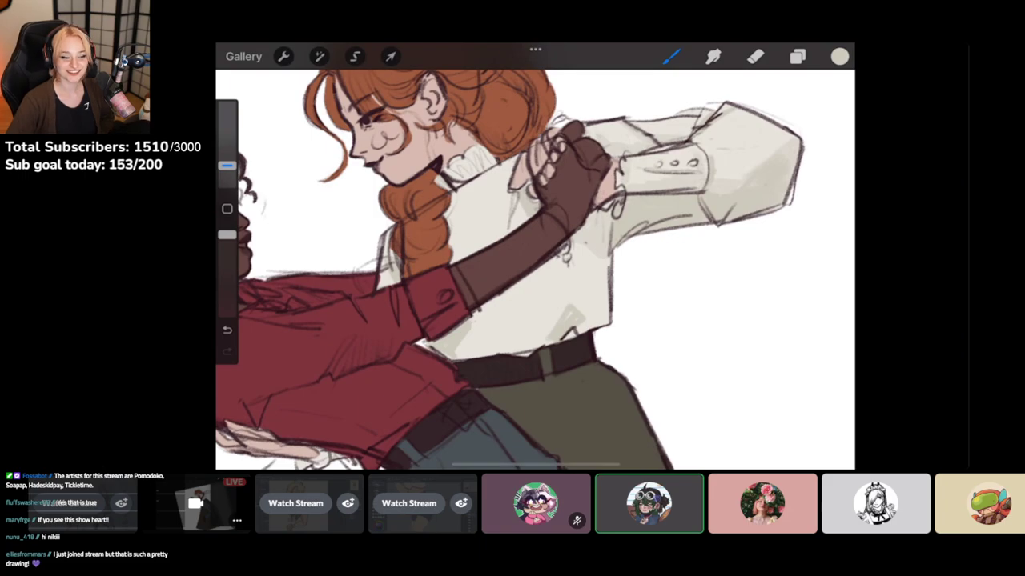
pyautogui.click(686, 159)
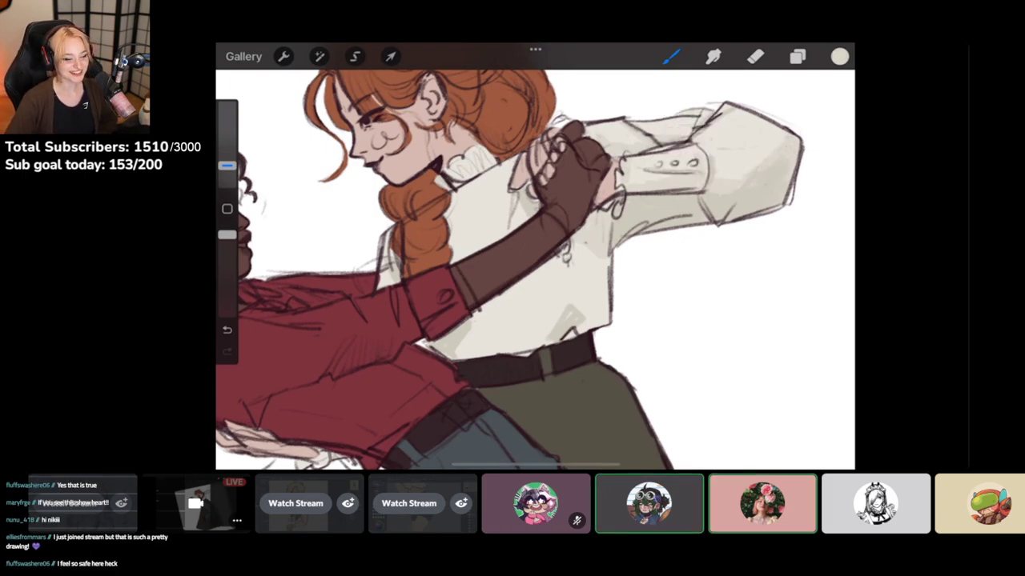
pyautogui.hotkey('ctrl', 'z')
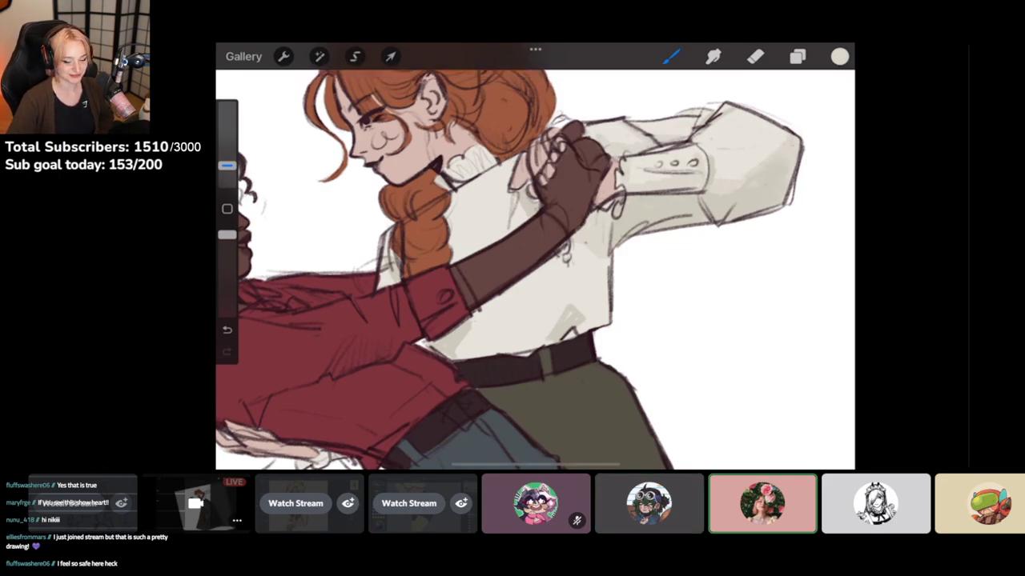
pyautogui.scroll(2, 535, 269)
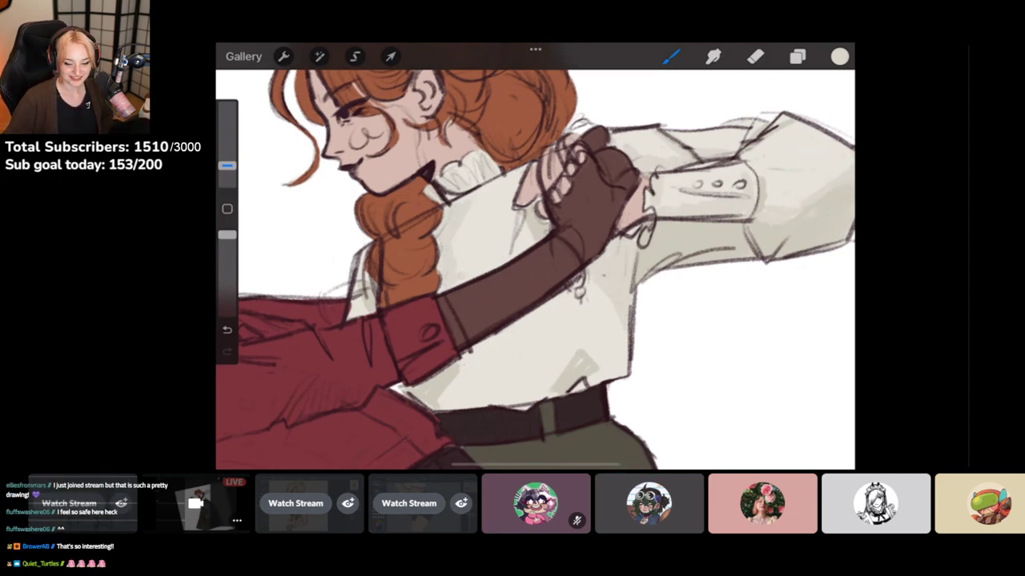
# Switch to the shared Clip Studio Paint screen with the crouching blond character in the green jacket
pyautogui.click(295, 502)
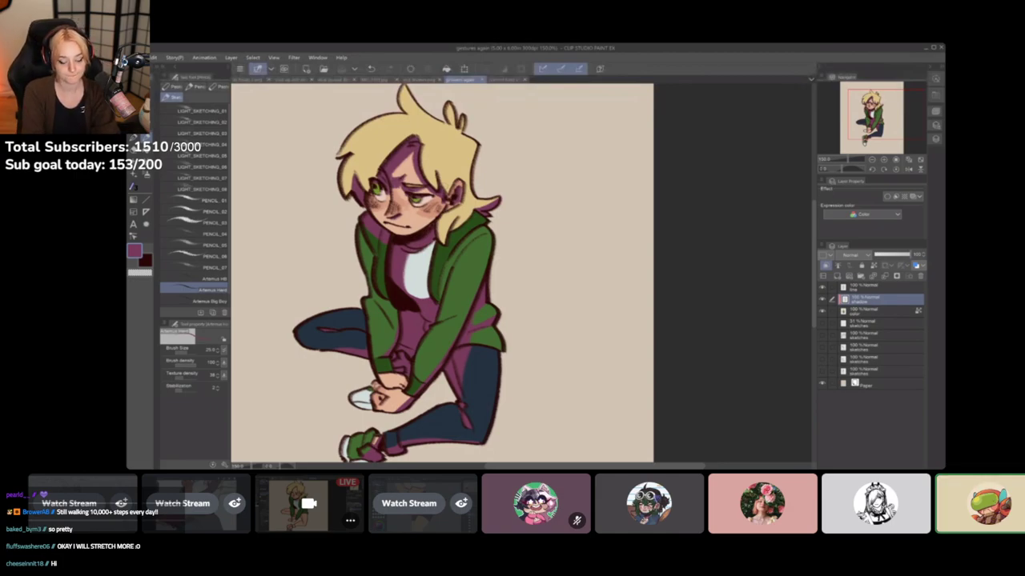
pyautogui.press('c')
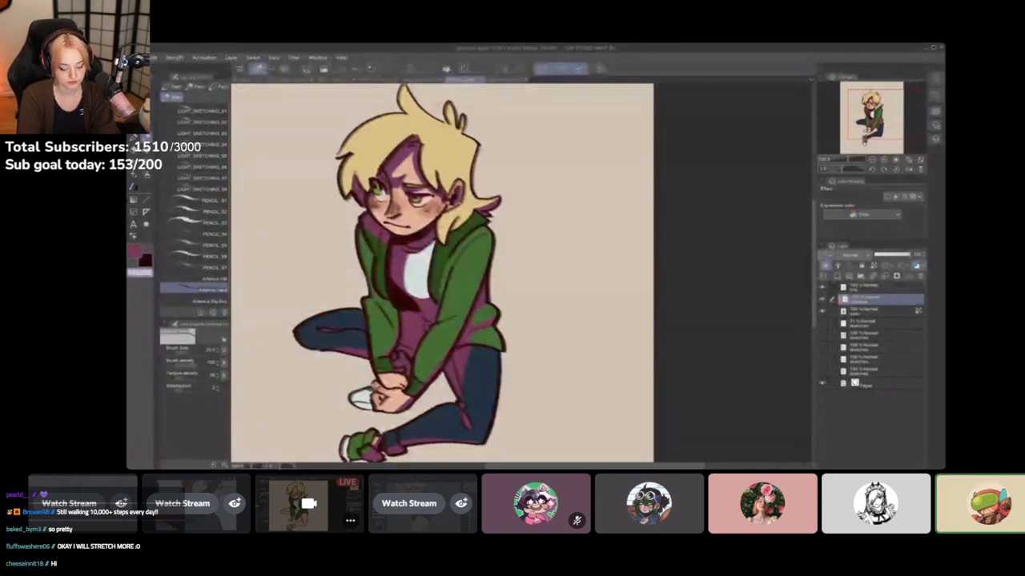
pyautogui.moveTo(392, 172)
pyautogui.mouseDown()
pyautogui.moveTo(407, 159)
pyautogui.moveTo(413, 178)
pyautogui.mouseUp()
pyautogui.hotkey('ctrl', 'z')
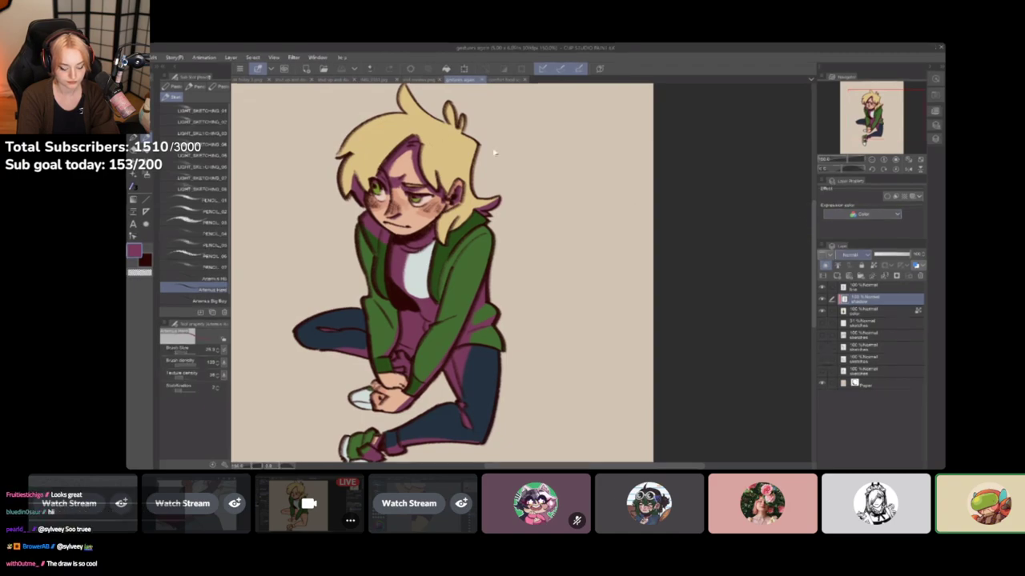
pyautogui.hotkey('ctrl', 'z')
# Set the purple shadow layer's blending mode to Multiply and lower its opacity
pyautogui.moveTo(909, 255); pyautogui.dragTo(893, 254)
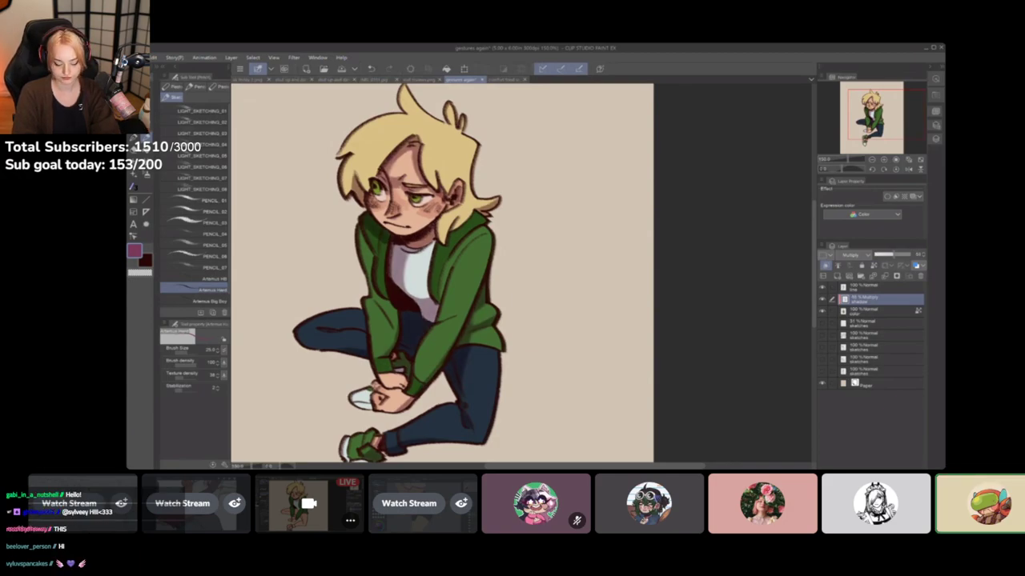
pyautogui.scroll(-3, 641, 295)
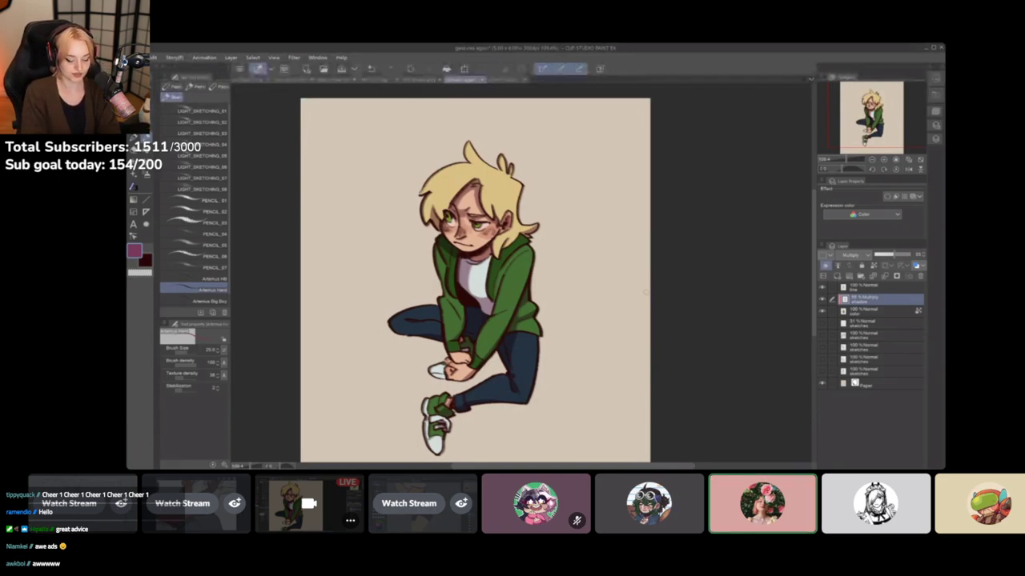
pyautogui.scroll(2, 645, 293)
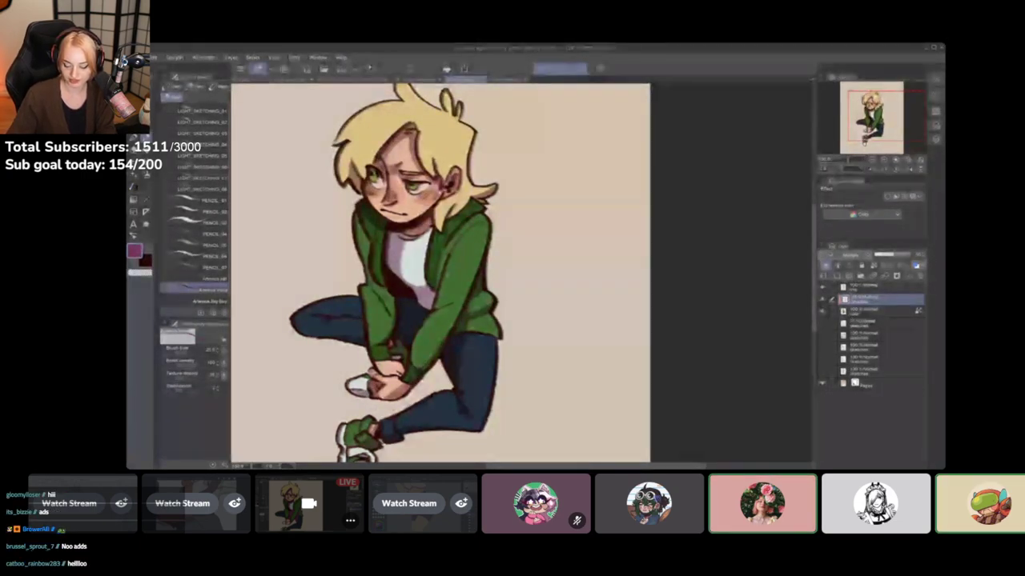
pyautogui.middleClick(384, 400)
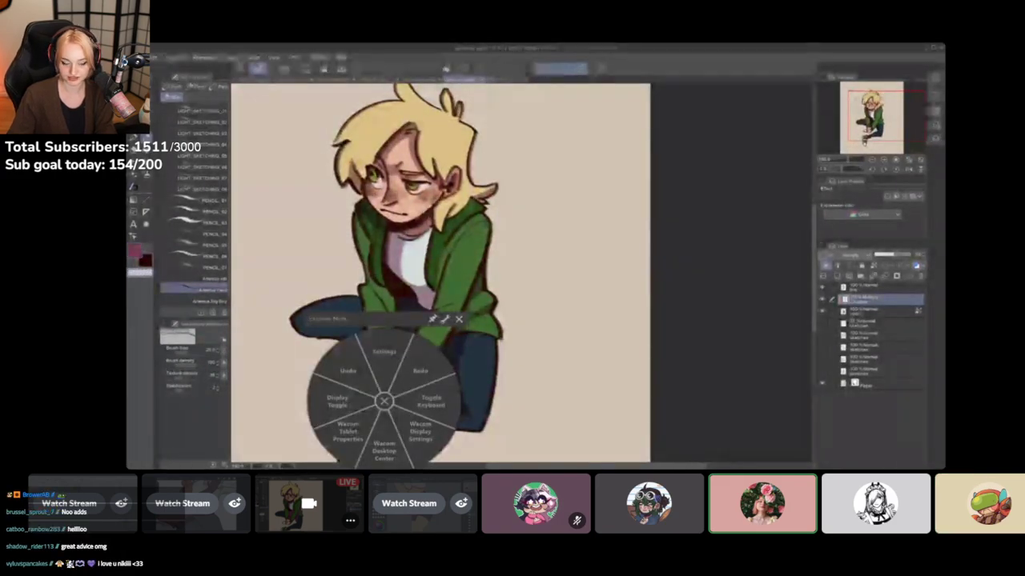
pyautogui.press('Escape')
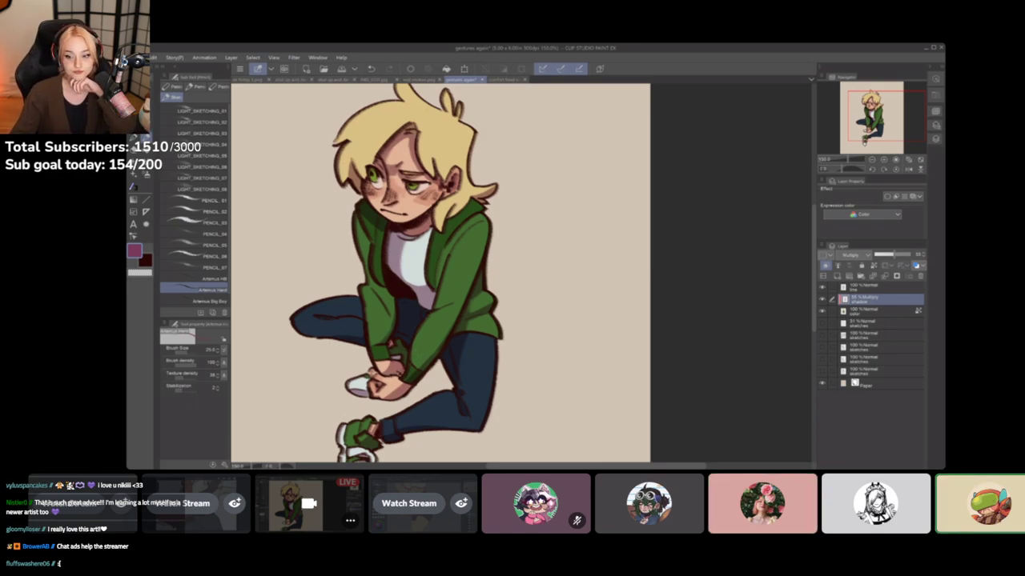
pyautogui.moveTo(392, 176); pyautogui.dragTo(373, 216)
pyautogui.press('c')
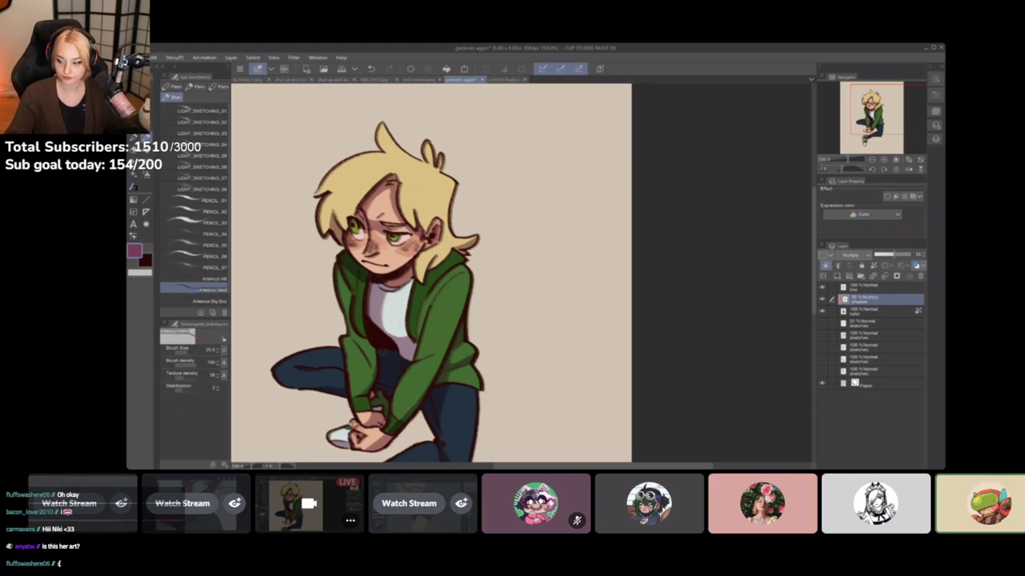
# Switch the call view to the shared screen showing the council03 painting
pyautogui.moveTo(541, 485)
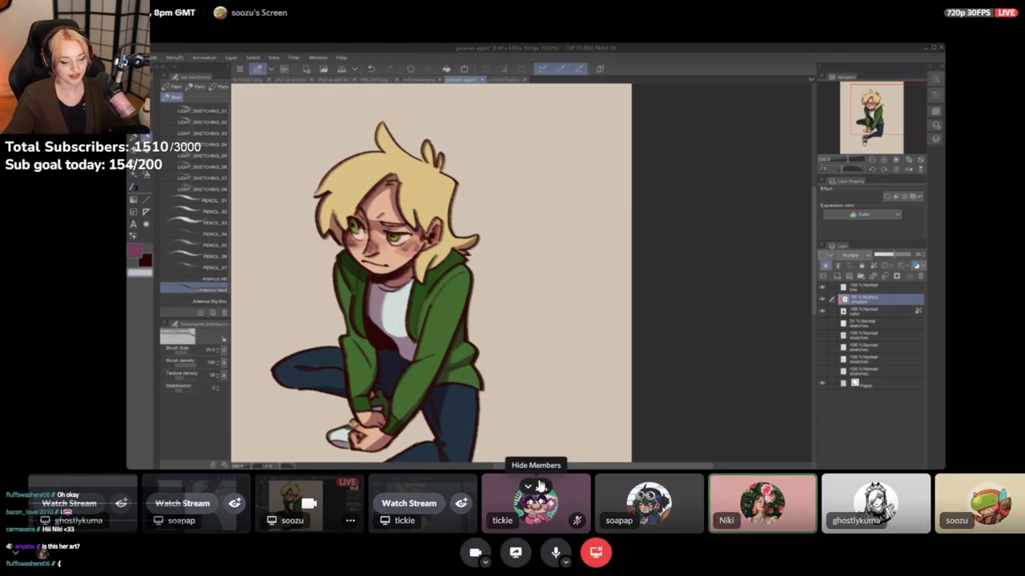
pyautogui.click(69, 504)
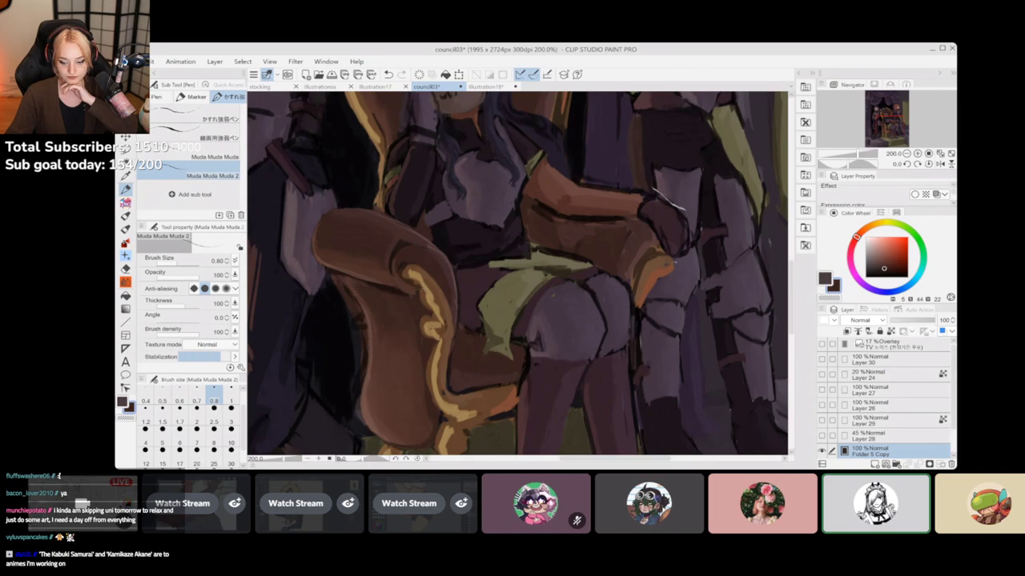
pyautogui.hotkey('alt', 'Tab')
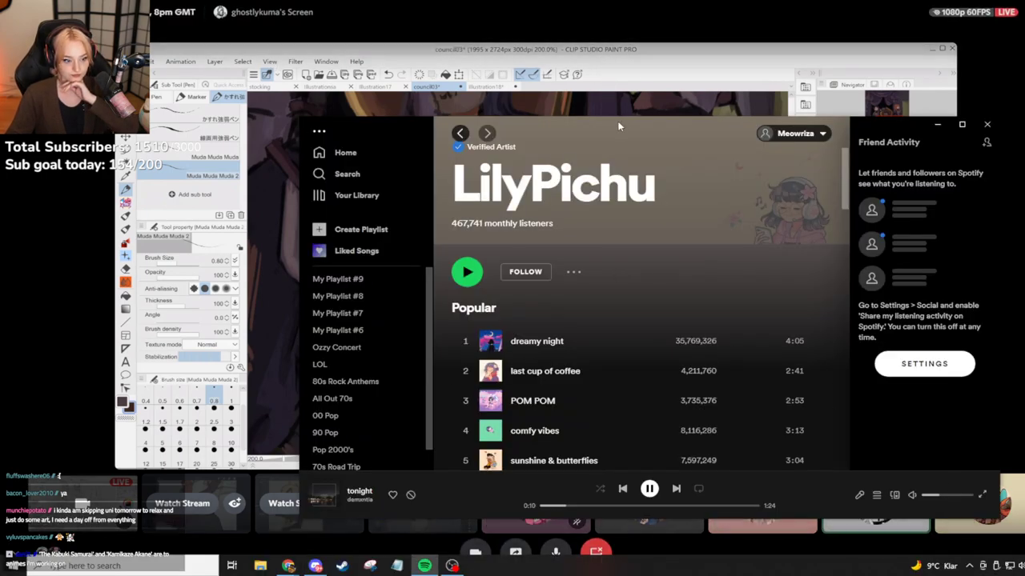
pyautogui.hotkey('alt', 'Tab')
# Smooth the armchair's brown upholstery with Mime's Blender and repaint the armrest with a sampled brown using the Muda Muda Muda 2 pen
pyautogui.moveTo(674, 263); pyautogui.dragTo(703, 218)
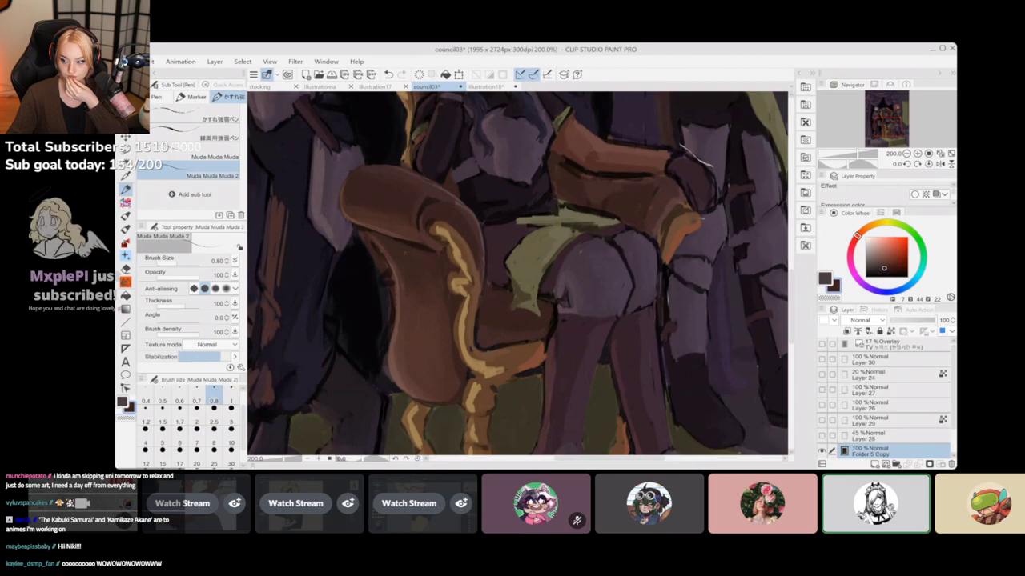
pyautogui.moveTo(702, 219); pyautogui.dragTo(677, 150)
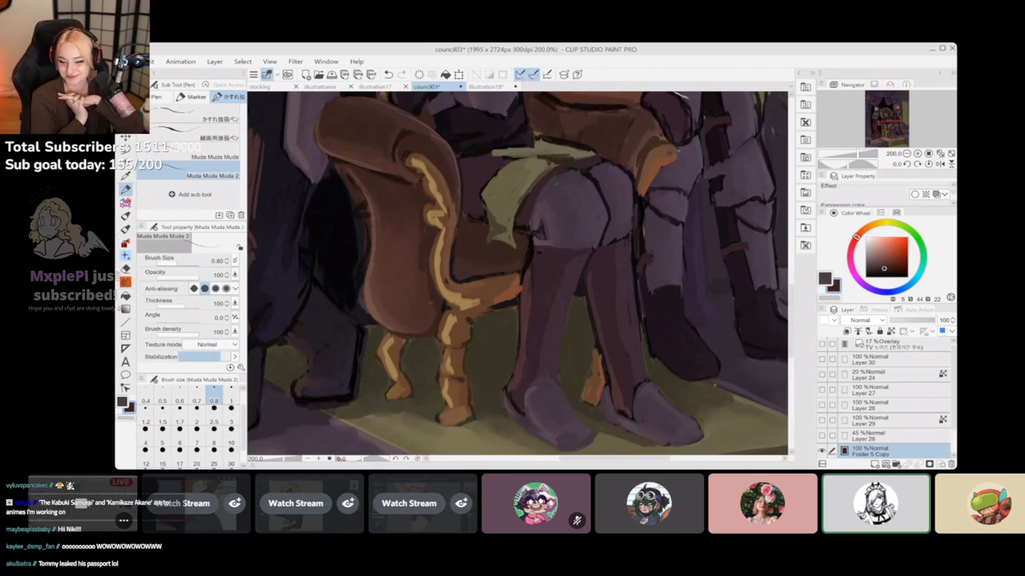
pyautogui.click(125, 282)
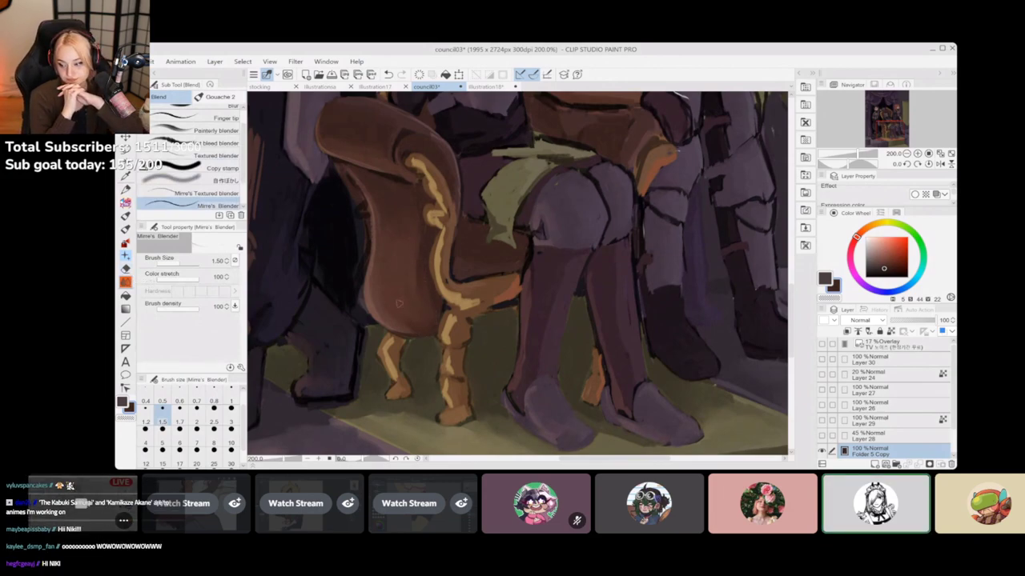
pyautogui.click(126, 189)
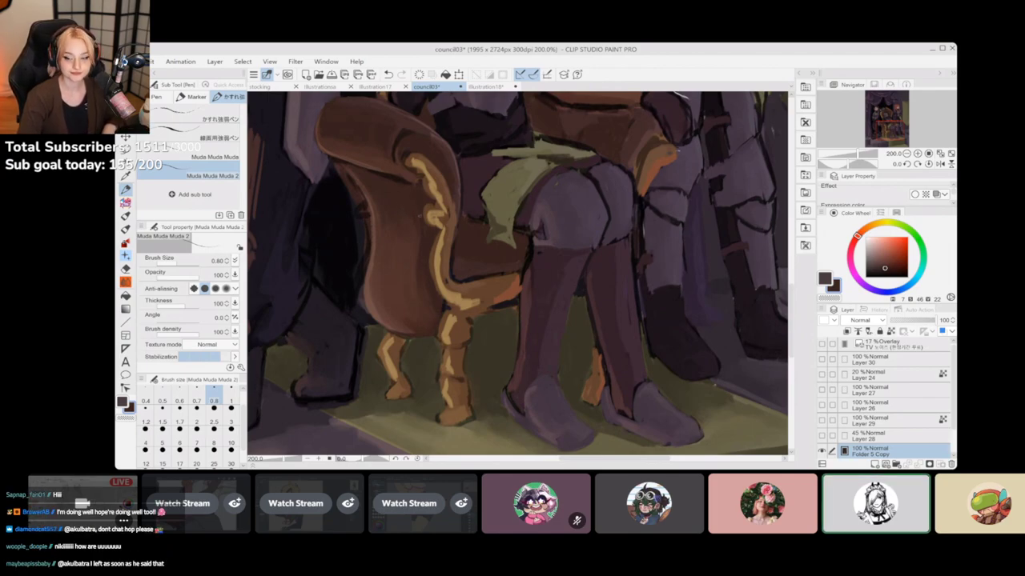
pyautogui.keyDown('alt'); pyautogui.click(414, 227); pyautogui.keyUp('alt')
pyautogui.moveTo(411, 208); pyautogui.dragTo(416, 224)
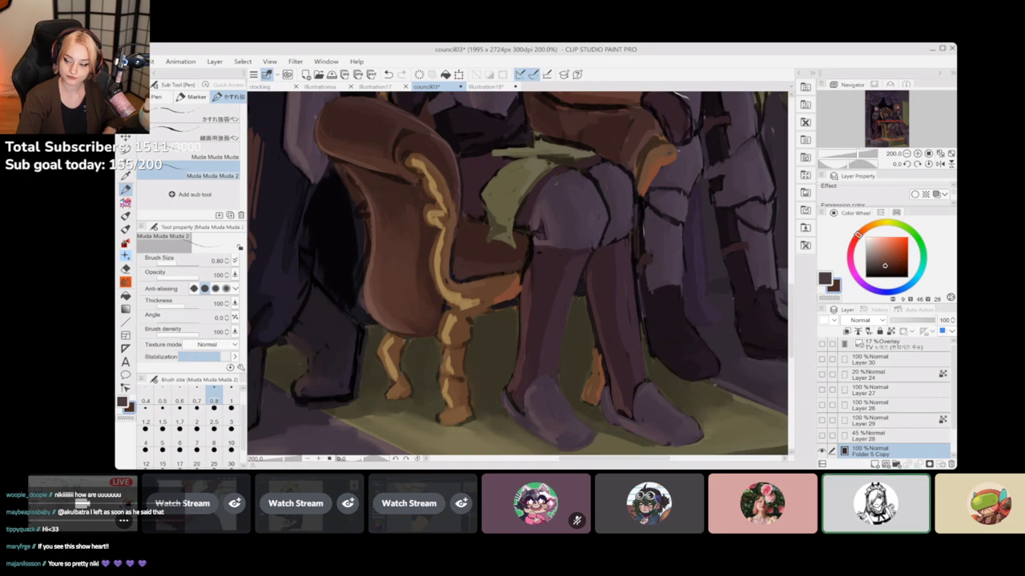
# Shade the rolled end of the armchair's front armrest with several browns sampled from the surrounding upholstery
pyautogui.moveTo(517, 273); pyautogui.dragTo(534, 380)
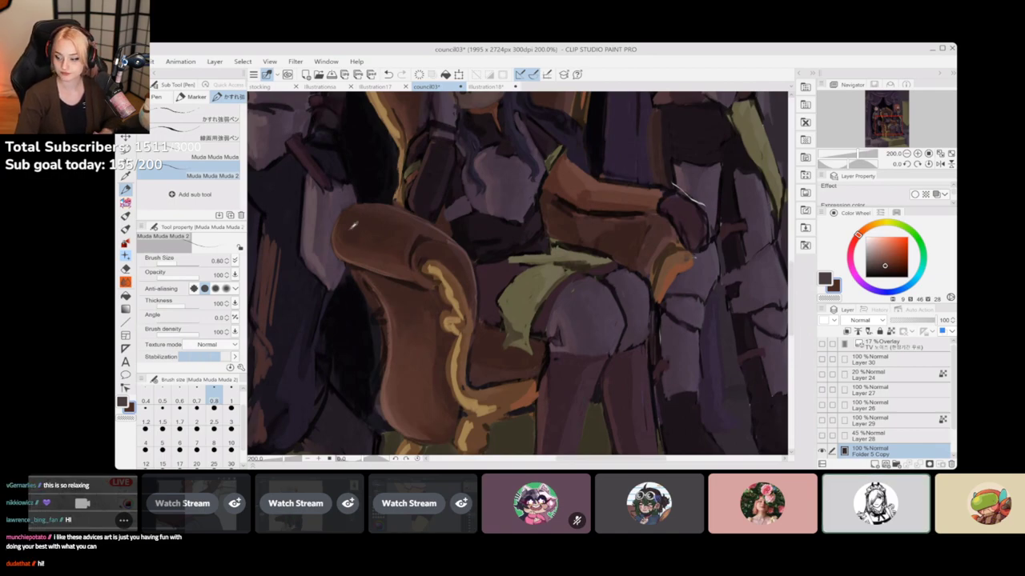
pyautogui.keyDown('alt'); pyautogui.click(350, 228); pyautogui.keyUp('alt')
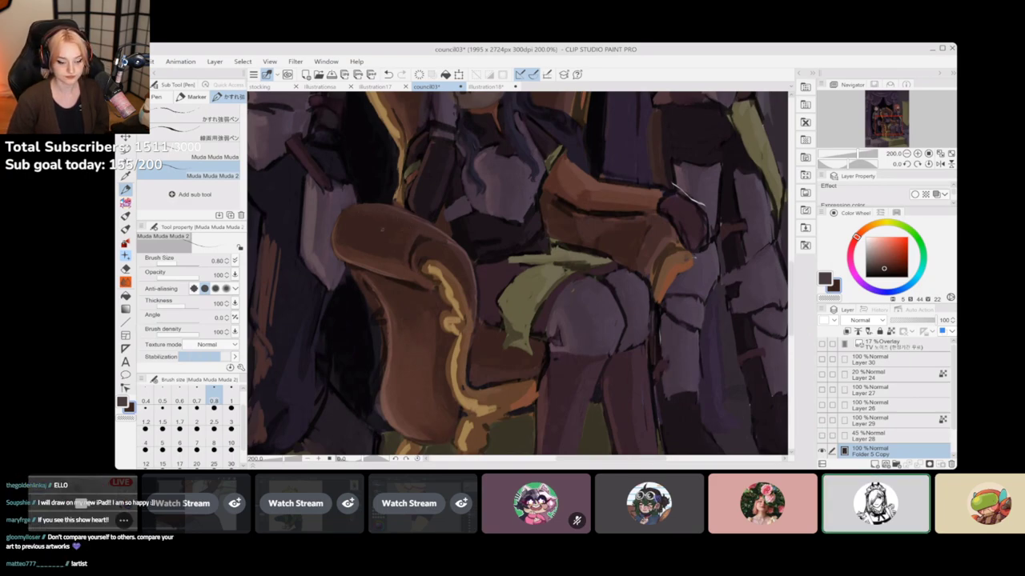
pyautogui.keyDown('alt'); pyautogui.click(377, 210); pyautogui.keyUp('alt')
pyautogui.keyDown('alt'); pyautogui.click(419, 226); pyautogui.keyUp('alt')
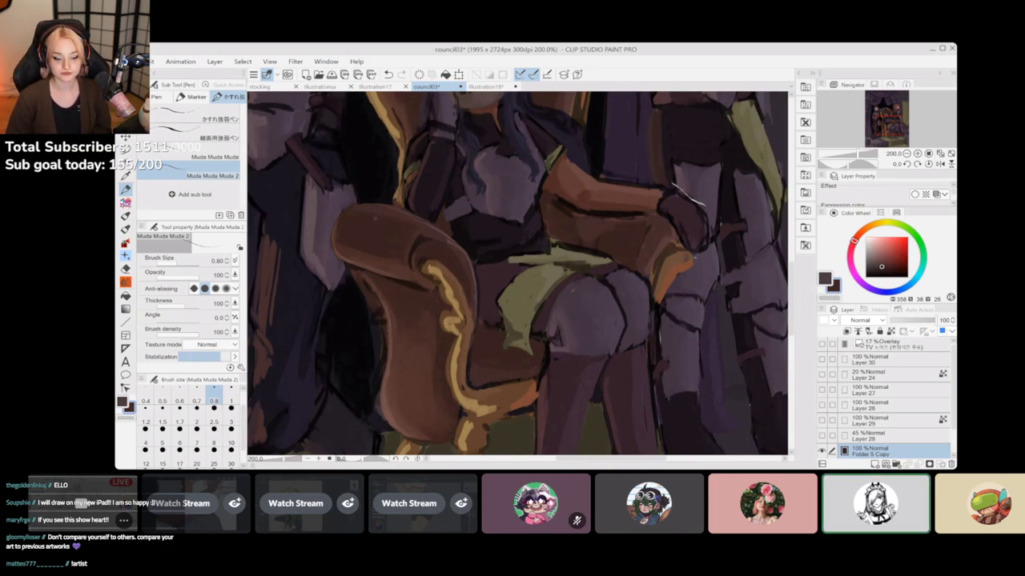
pyautogui.keyDown('alt'); pyautogui.click(396, 219); pyautogui.keyUp('alt')
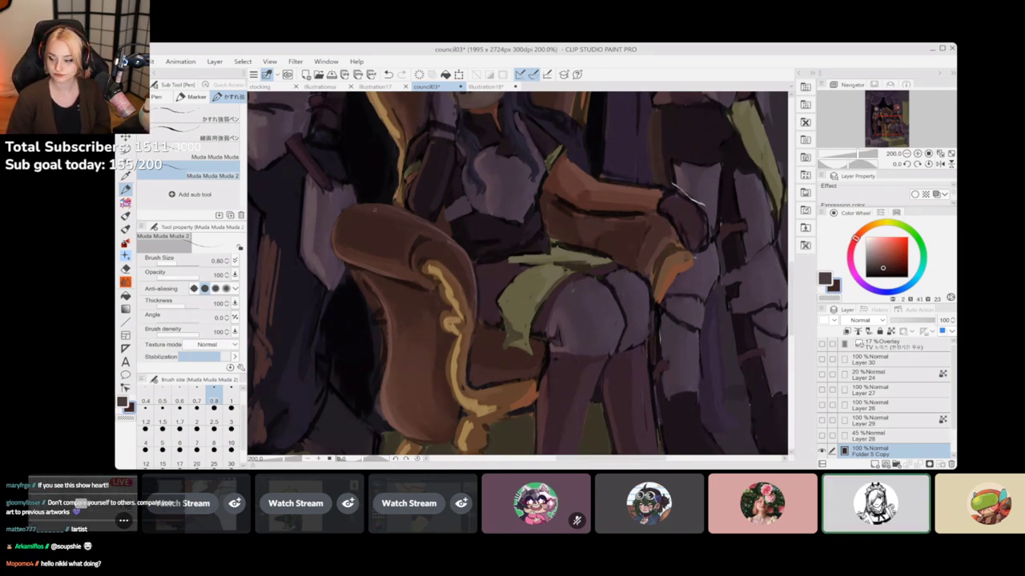
pyautogui.keyDown('alt'); pyautogui.click(372, 251); pyautogui.keyUp('alt')
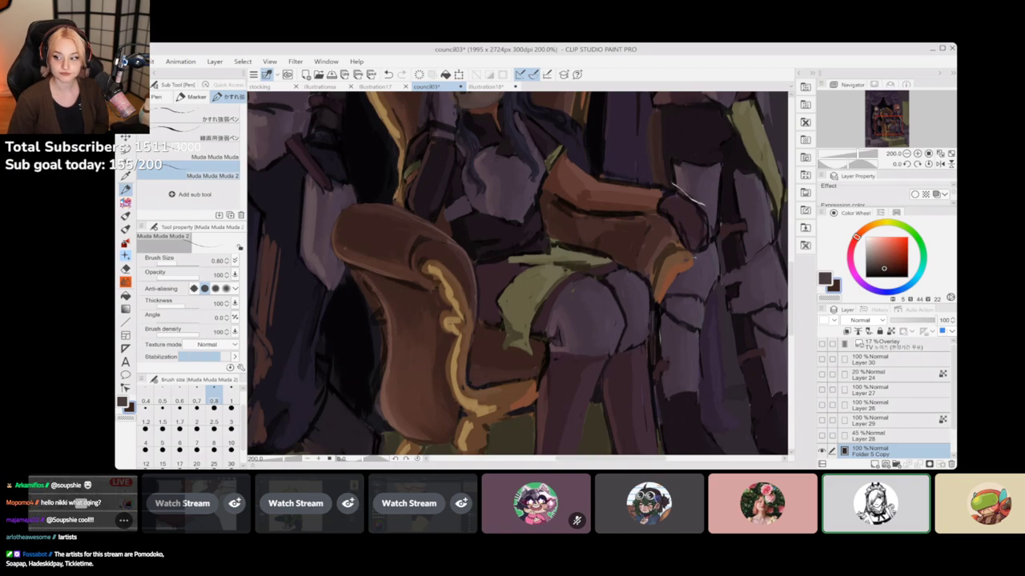
pyautogui.keyDown('alt'); pyautogui.click(355, 256); pyautogui.keyUp('alt')
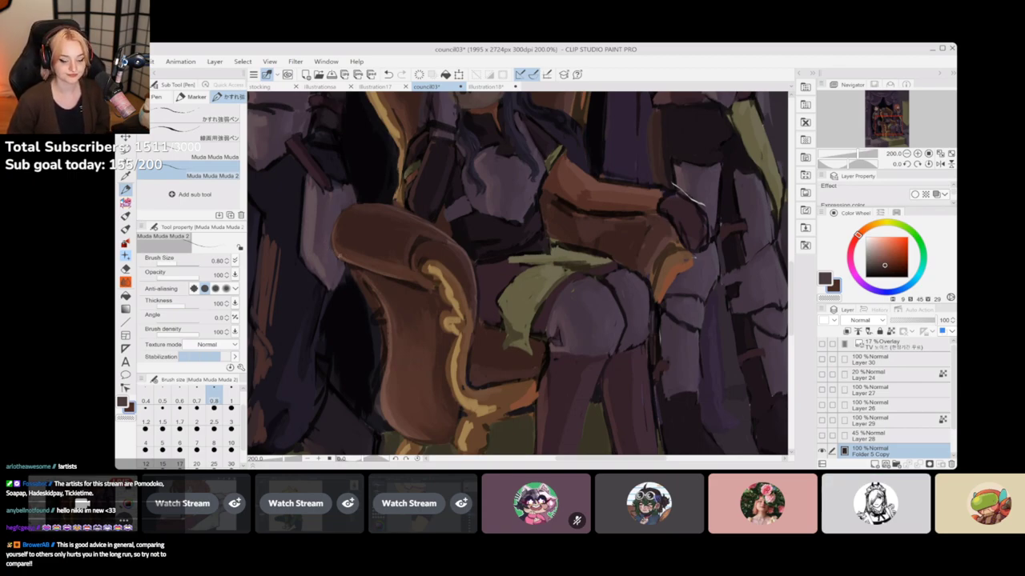
pyautogui.keyDown('alt'); pyautogui.click(343, 253); pyautogui.keyUp('alt')
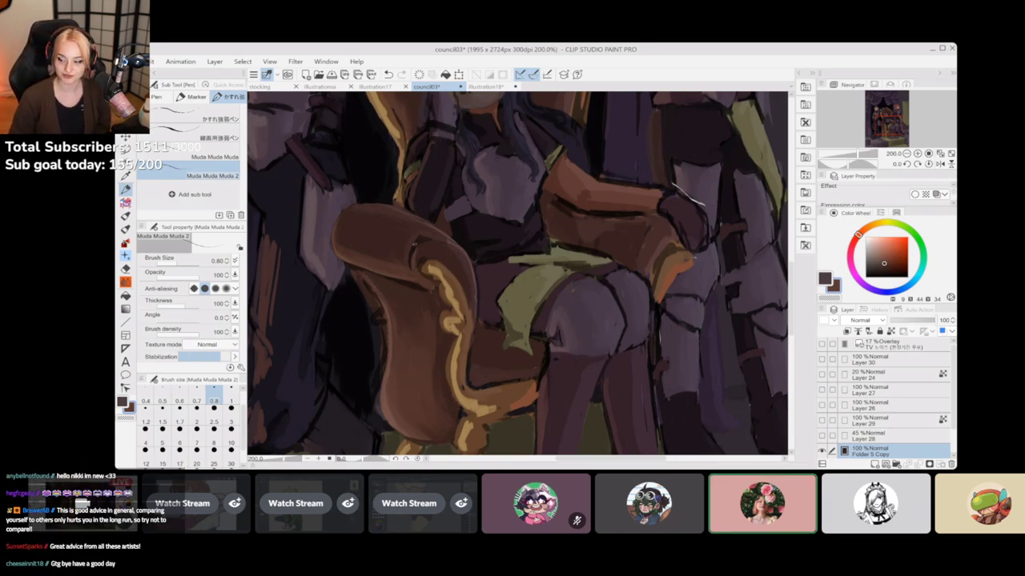
# Refine the dark curl and shadows where the armrest roll meets the gold trim, using browns sampled from the roll
pyautogui.keyDown('alt'); pyautogui.click(414, 245); pyautogui.keyUp('alt')
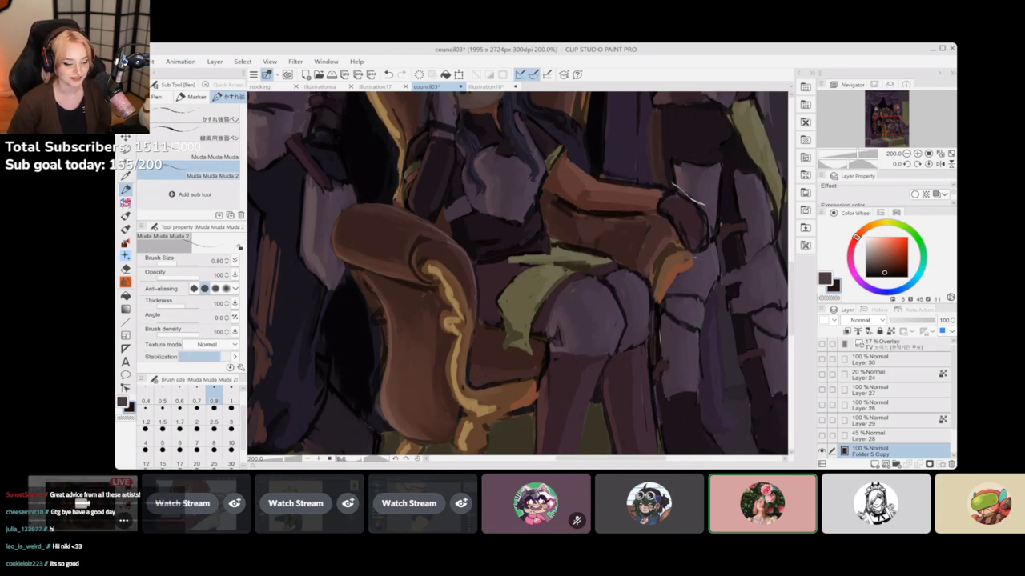
pyautogui.keyDown('alt'); pyautogui.click(418, 247); pyautogui.keyUp('alt')
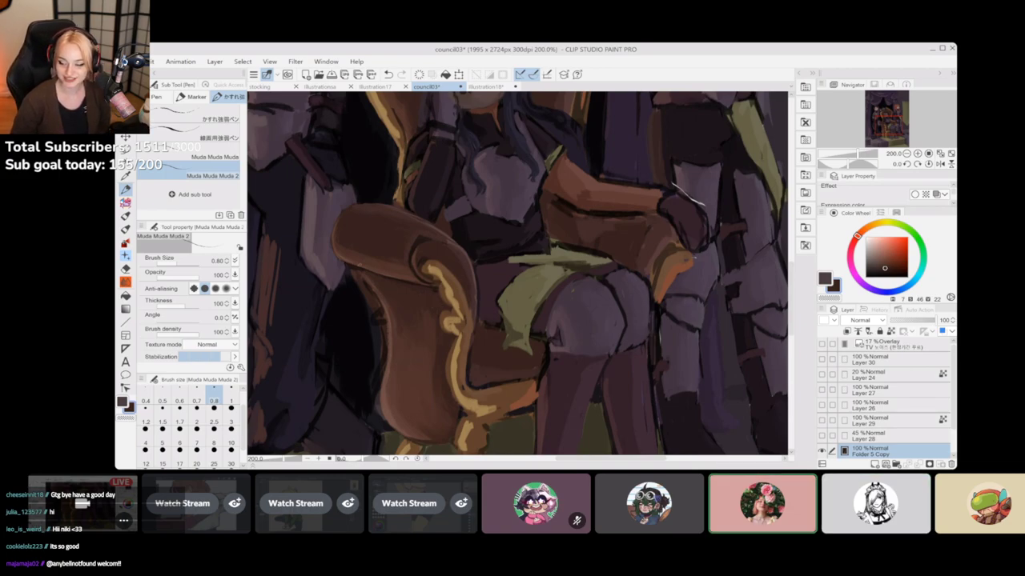
pyautogui.keyDown('alt'); pyautogui.click(367, 277); pyautogui.keyUp('alt')
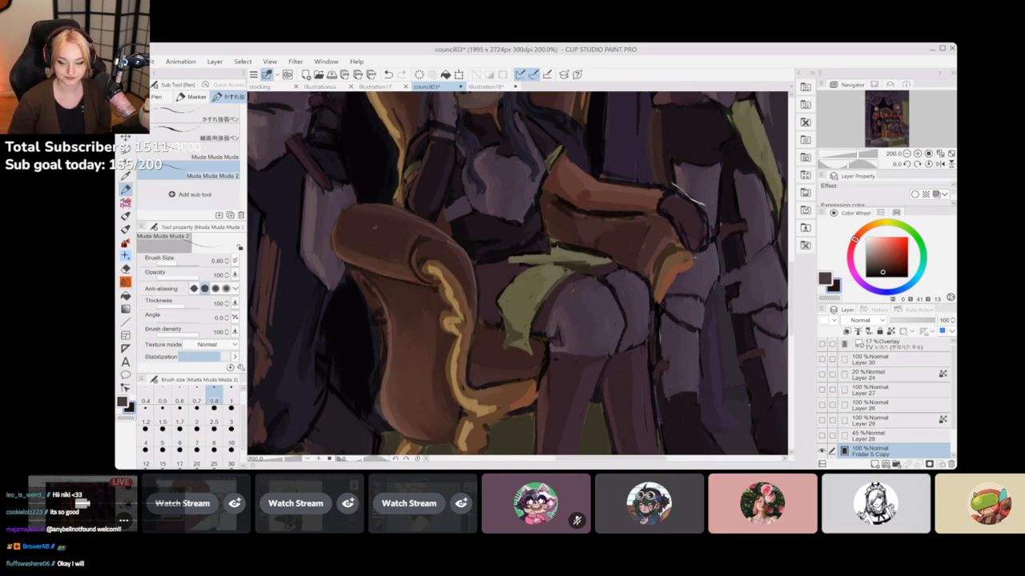
pyautogui.keyDown('alt'); pyautogui.click(379, 162); pyautogui.keyUp('alt')
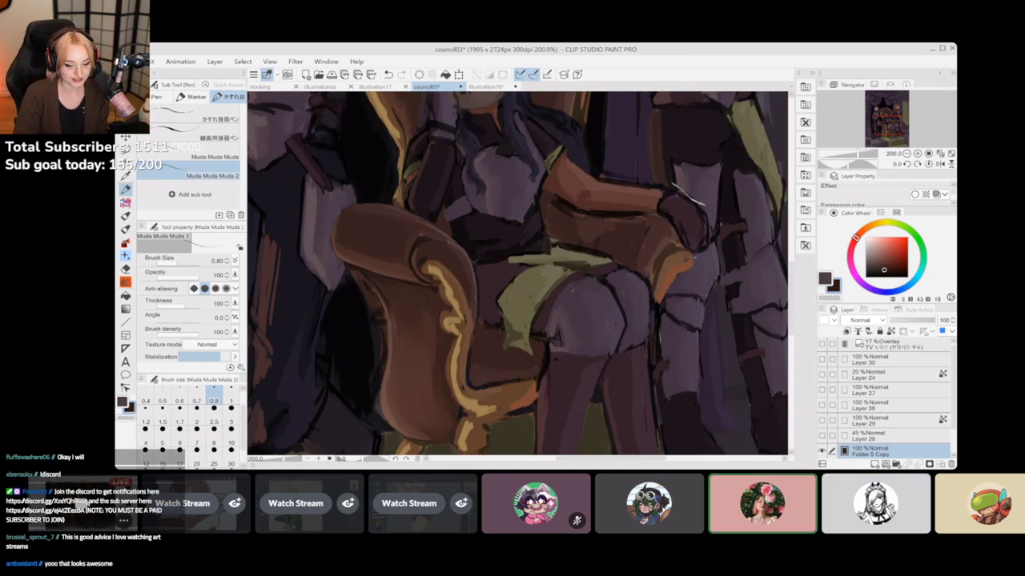
pyautogui.keyDown('alt'); pyautogui.click(421, 234); pyautogui.keyUp('alt')
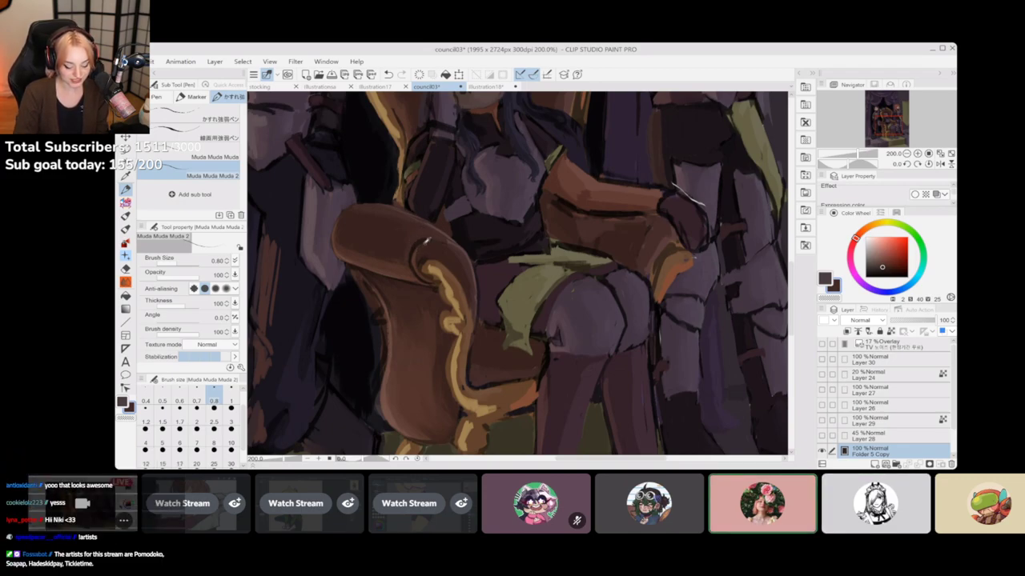
pyautogui.keyDown('alt'); pyautogui.click(429, 241); pyautogui.keyUp('alt')
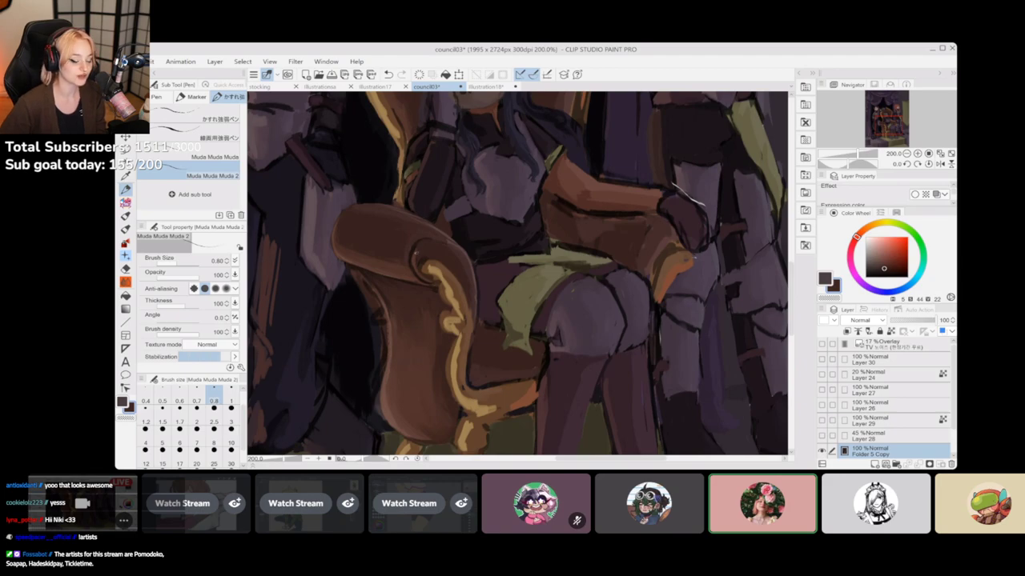
pyautogui.keyDown('alt'); pyautogui.click(414, 256); pyautogui.keyUp('alt')
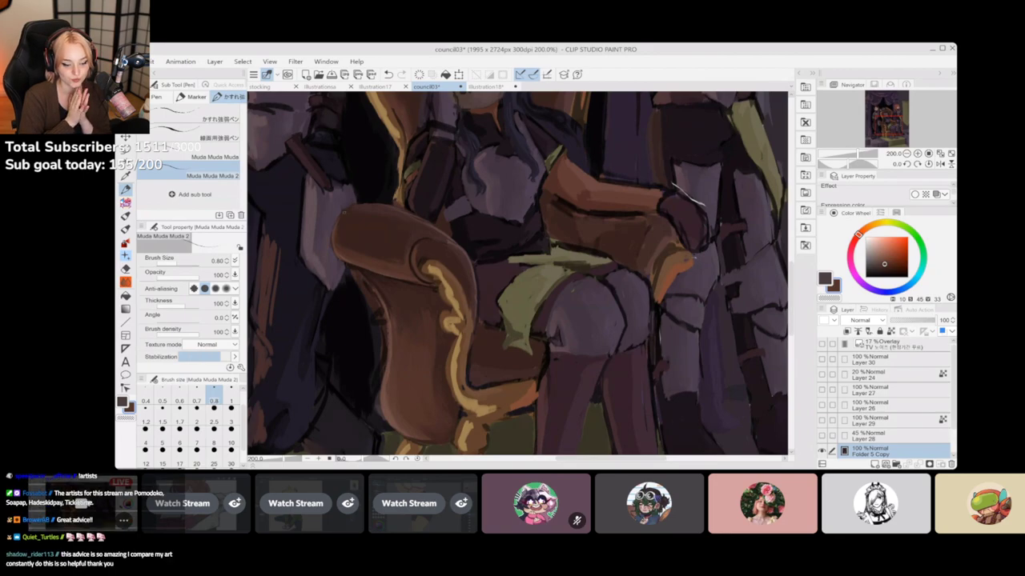
pyautogui.moveTo(345, 212); pyautogui.dragTo(335, 216)
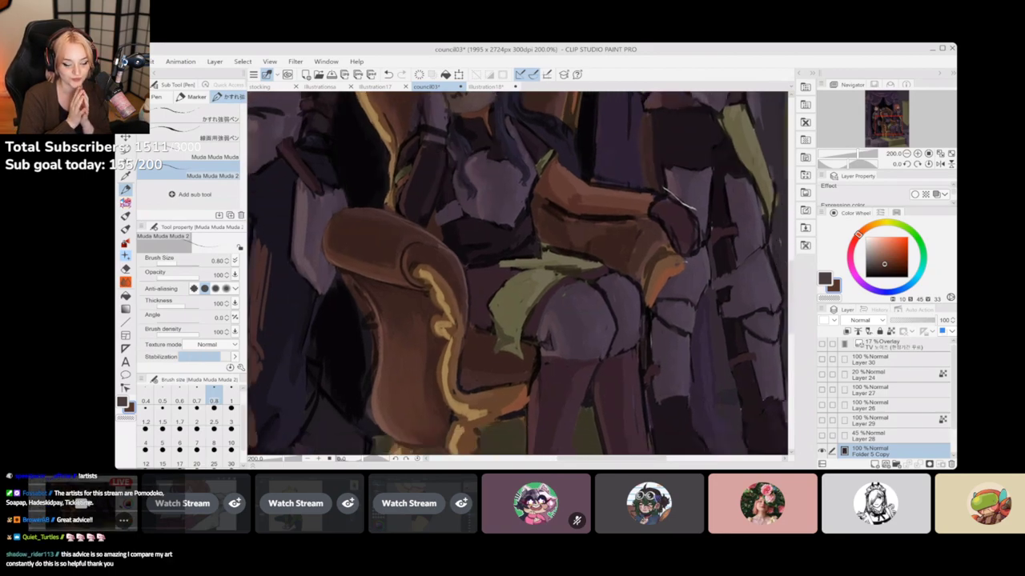
pyautogui.moveTo(517, 336); pyautogui.dragTo(500, 192)
pyautogui.moveTo(480, 304); pyautogui.dragTo(545, 304)
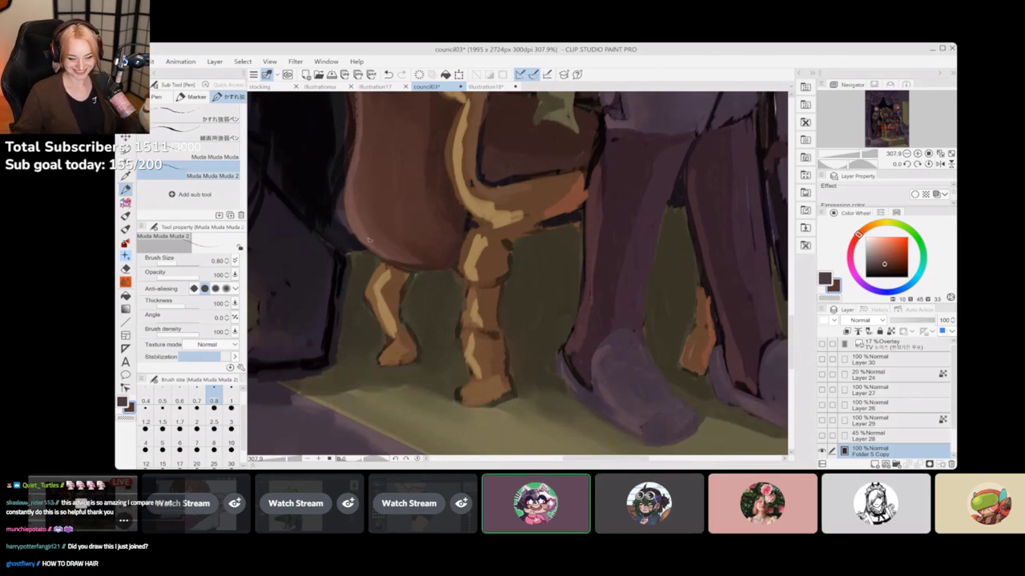
# Look through the other artists' shared screens, alternating between the VOCALOID SONA drawing and the dancing couple illustration
pyautogui.moveTo(399, 573)
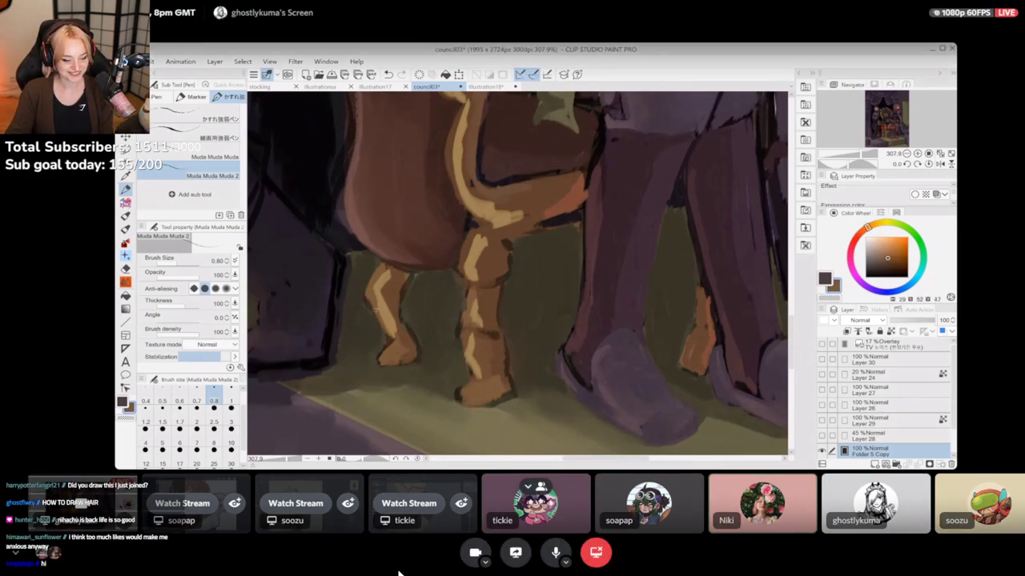
pyautogui.click(408, 503)
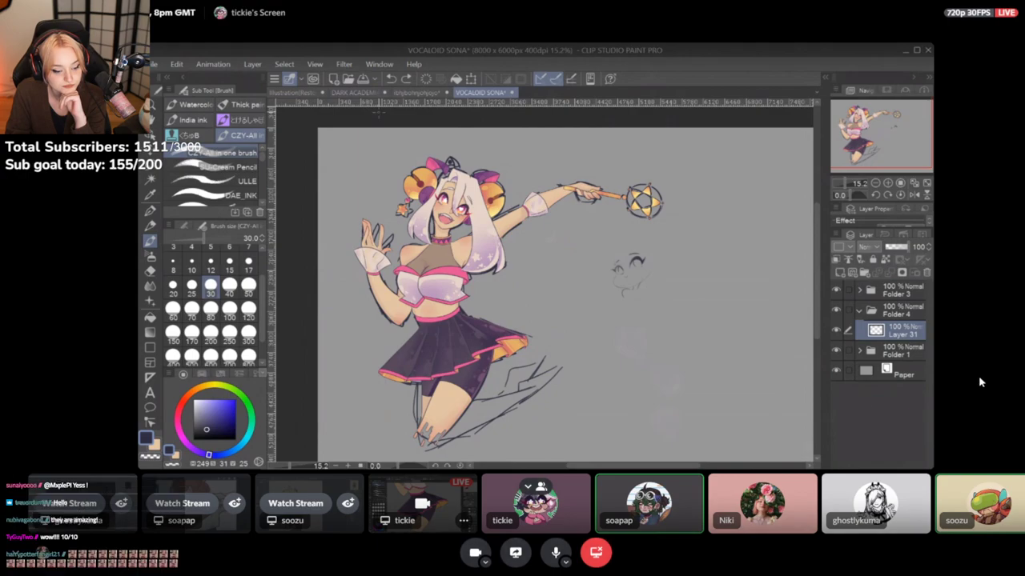
pyautogui.click(188, 504)
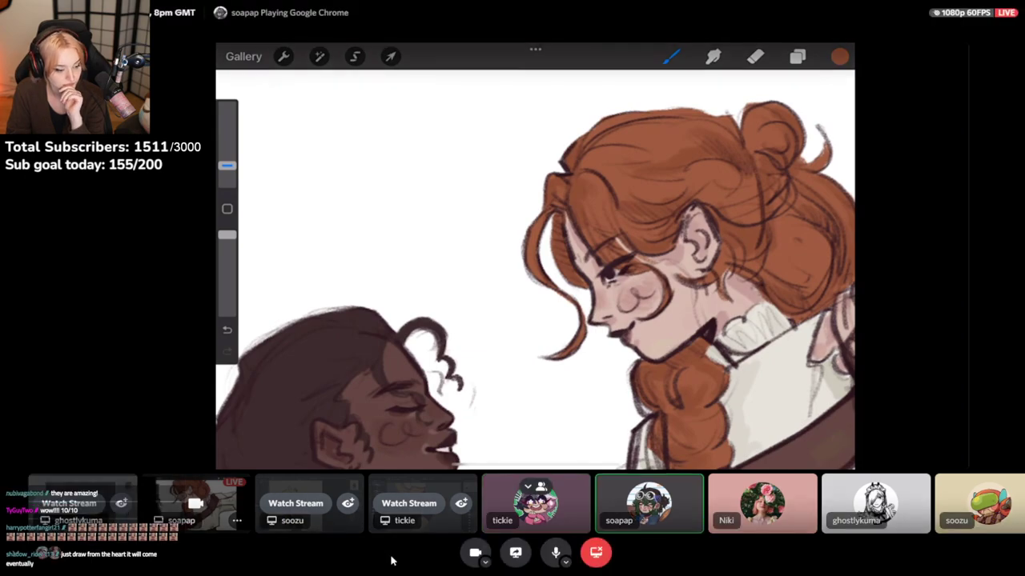
pyautogui.click(425, 506)
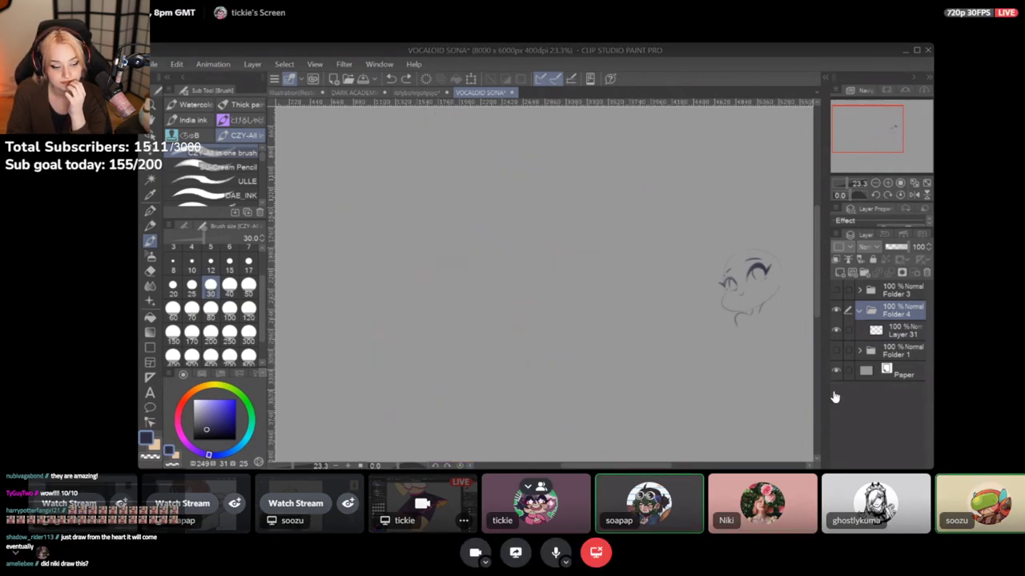
pyautogui.click(182, 503)
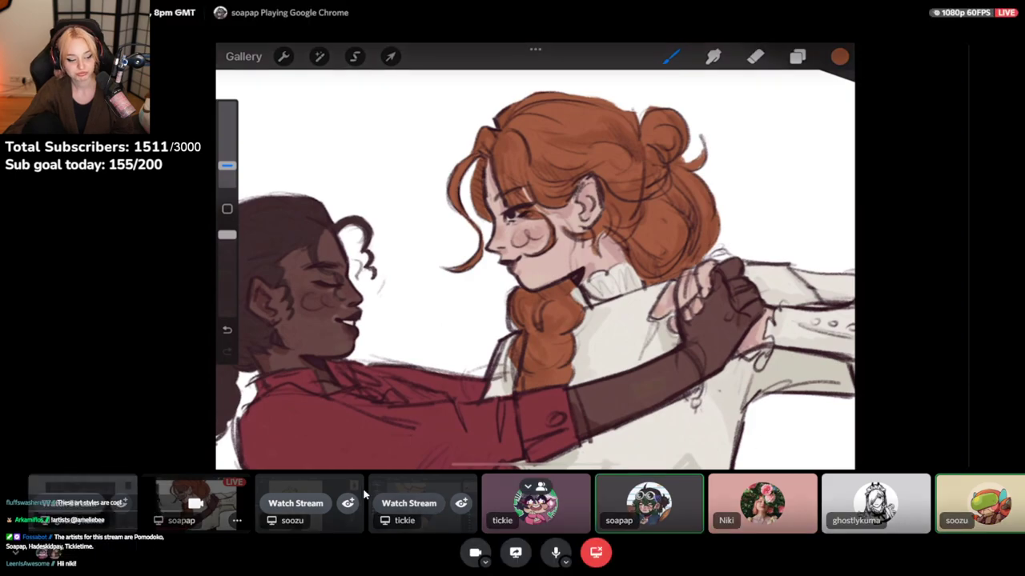
# Switch to the shared screen with the crouching blond character and recolour the face and hair line art with sampled browns
pyautogui.click(296, 504)
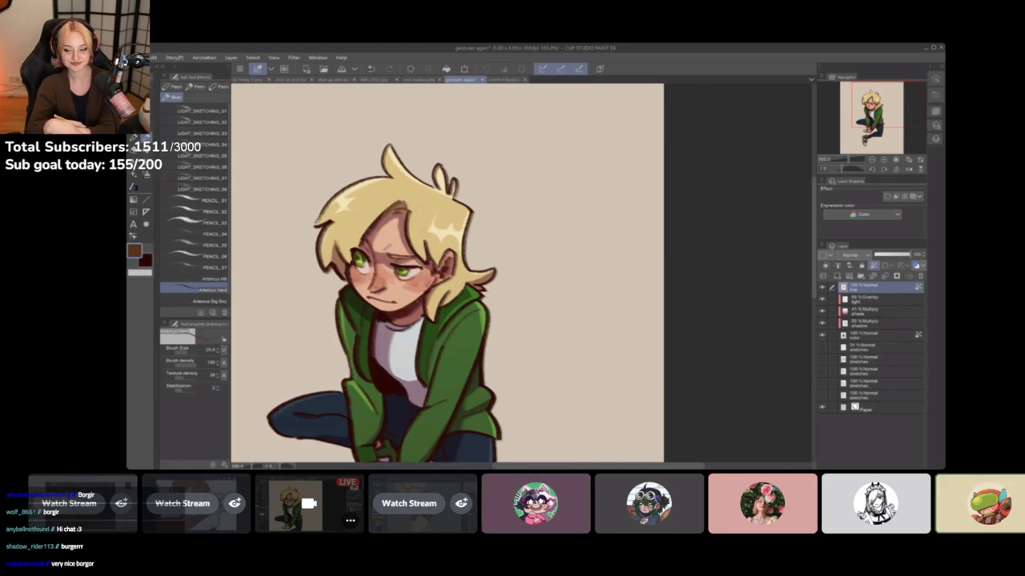
pyautogui.keyDown('alt'); pyautogui.click(395, 234); pyautogui.keyUp('alt')
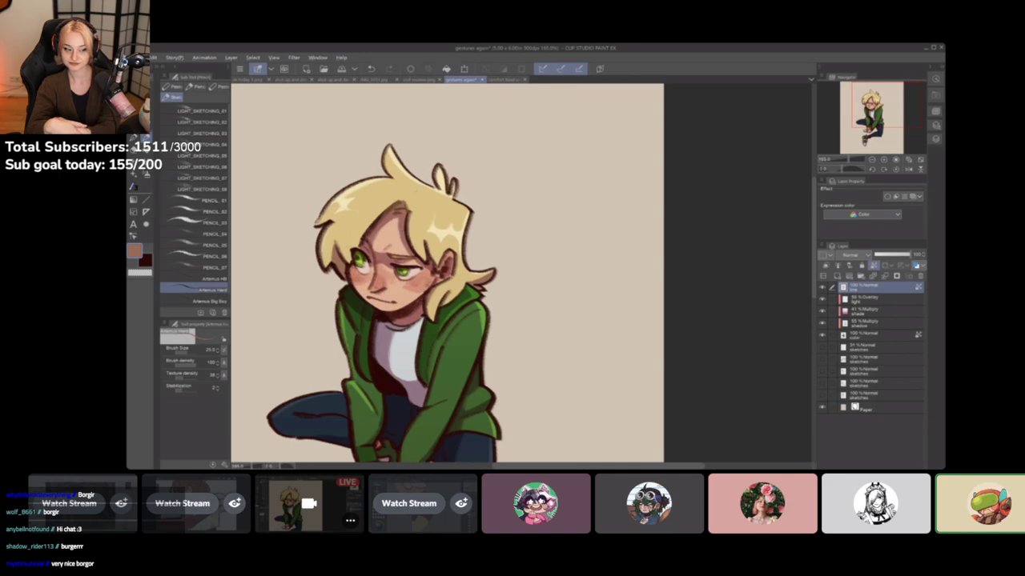
pyautogui.keyDown('alt'); pyautogui.click(338, 284); pyautogui.keyUp('alt')
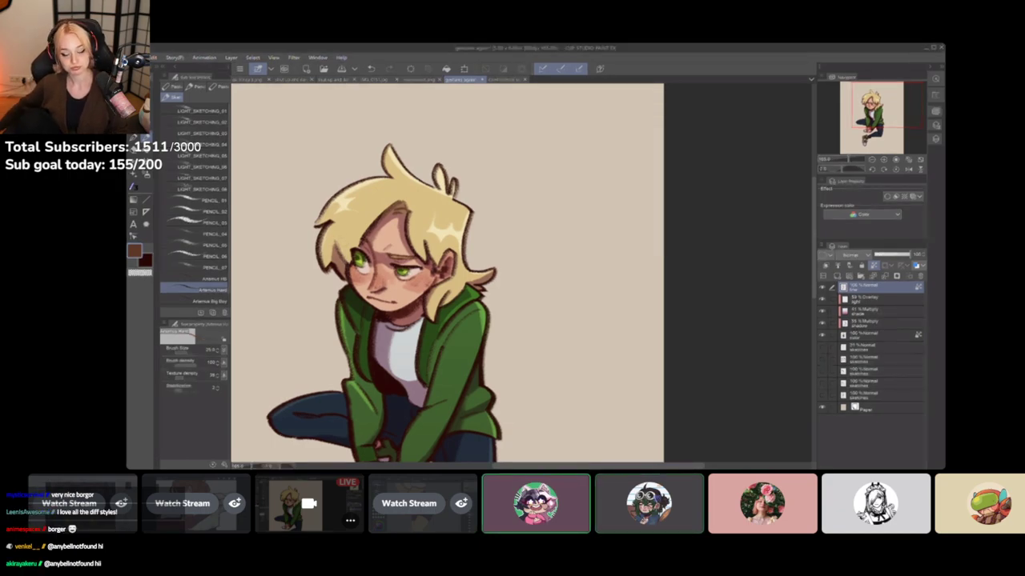
pyautogui.moveTo(389, 304); pyautogui.dragTo(350, 308)
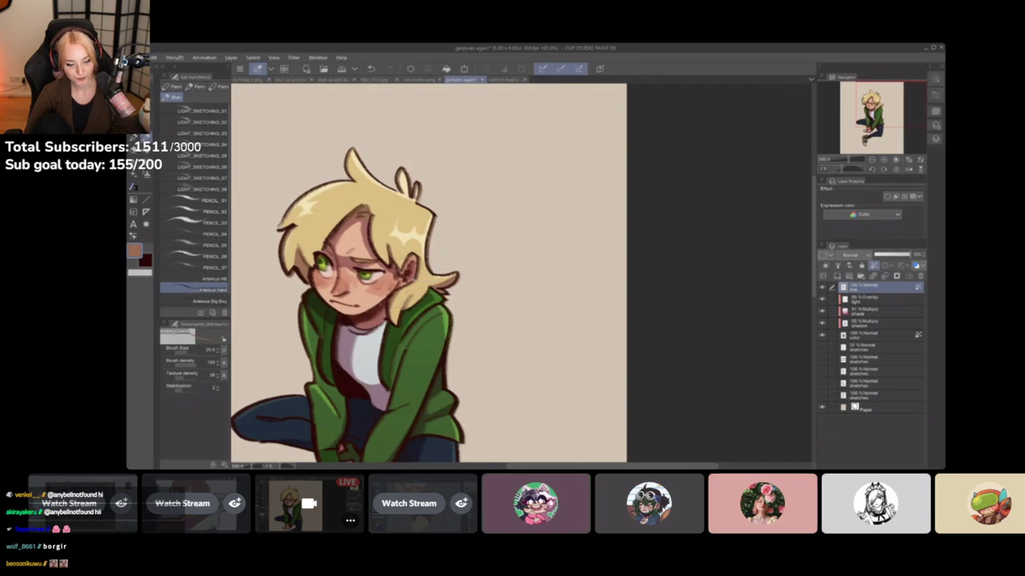
pyautogui.keyDown('alt'); pyautogui.click(323, 270); pyautogui.keyUp('alt')
pyautogui.keyDown('alt'); pyautogui.click(381, 242); pyautogui.keyUp('alt')
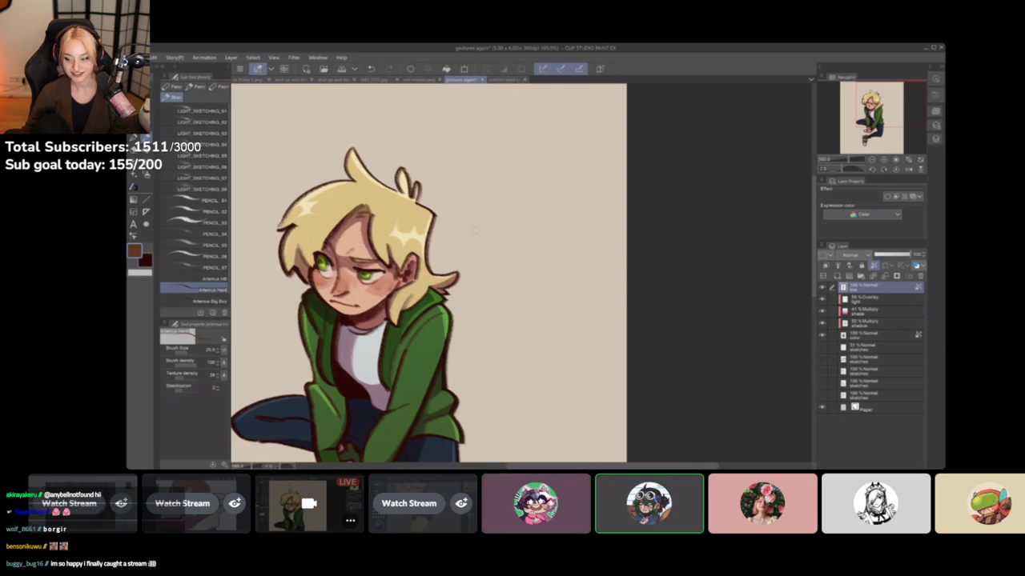
# Check the dancing couple's shared screen and return to the crouching character to recolour the jacket outlines with a sampled dark green
pyautogui.moveTo(423, 451)
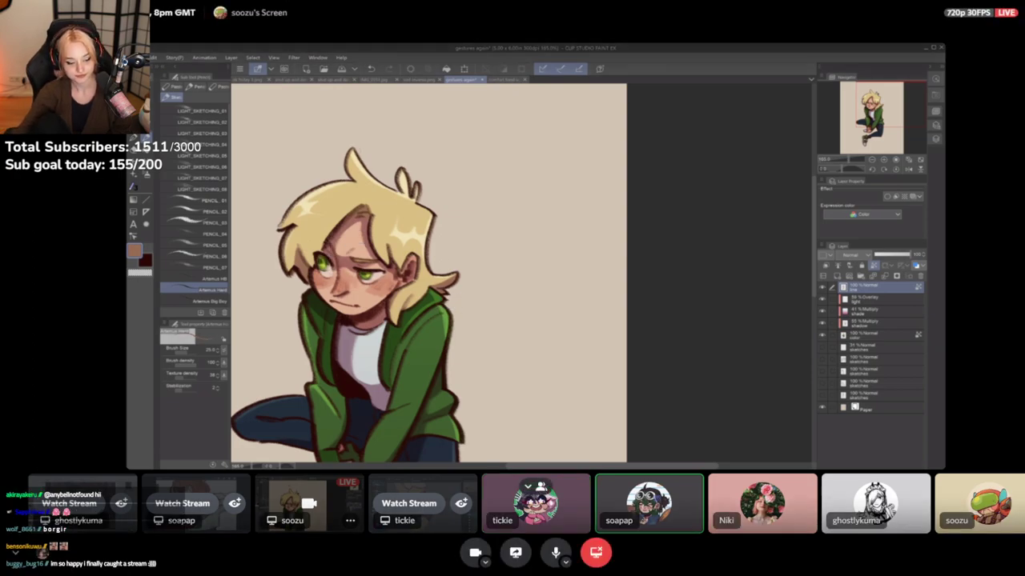
pyautogui.click(202, 494)
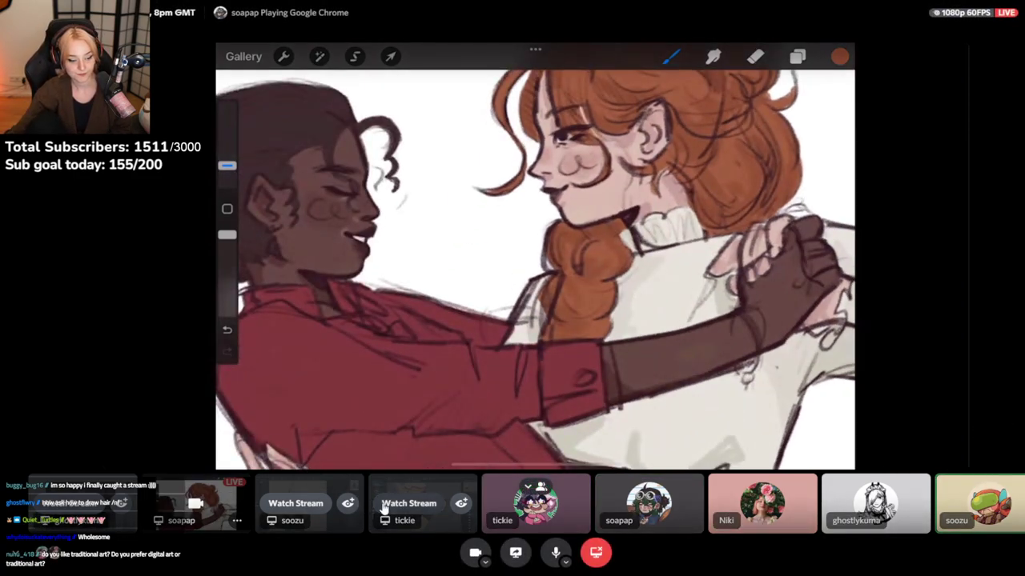
pyautogui.click(296, 503)
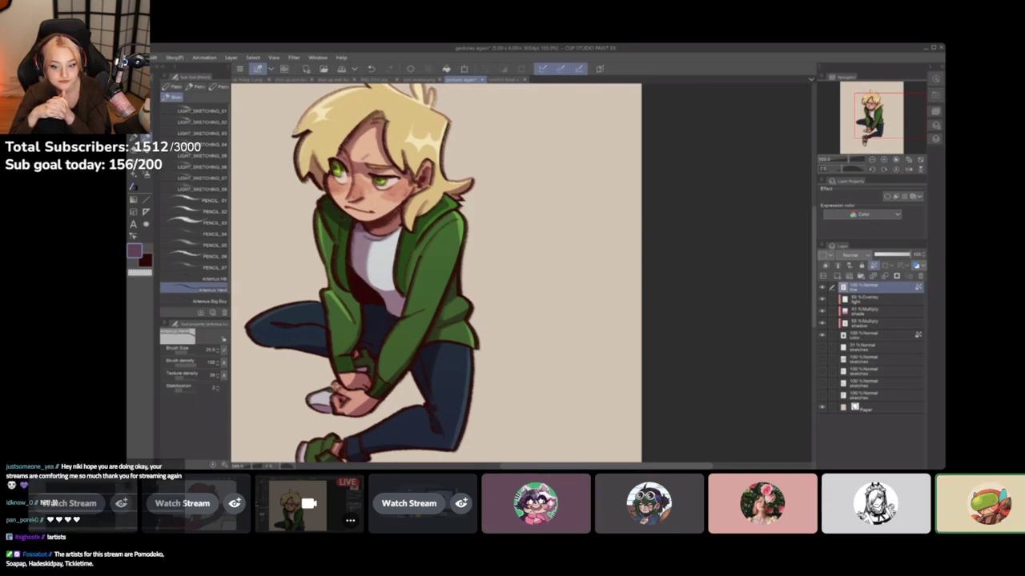
pyautogui.keyDown('alt'); pyautogui.click(331, 230); pyautogui.keyUp('alt')
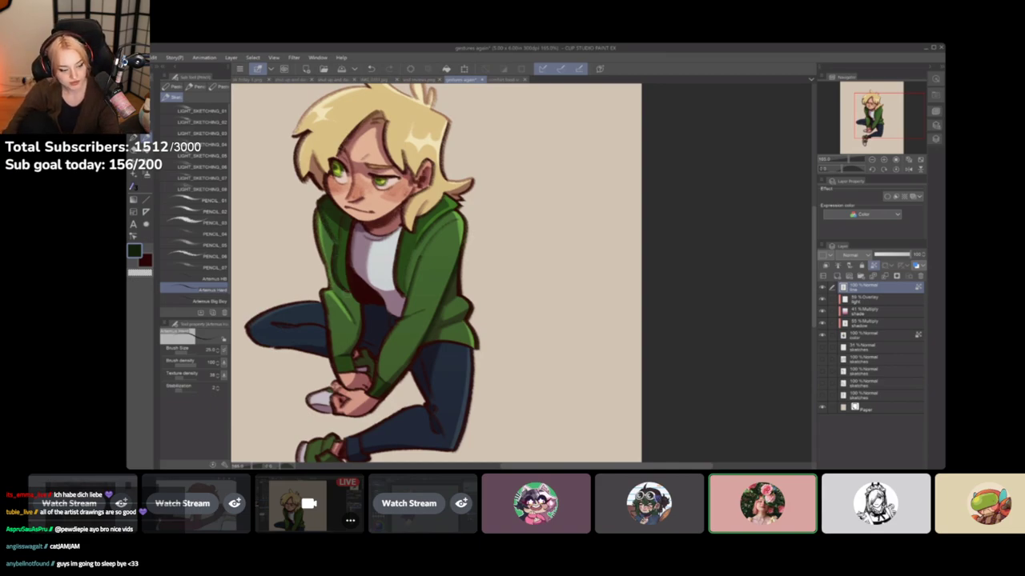
pyautogui.press('alt')
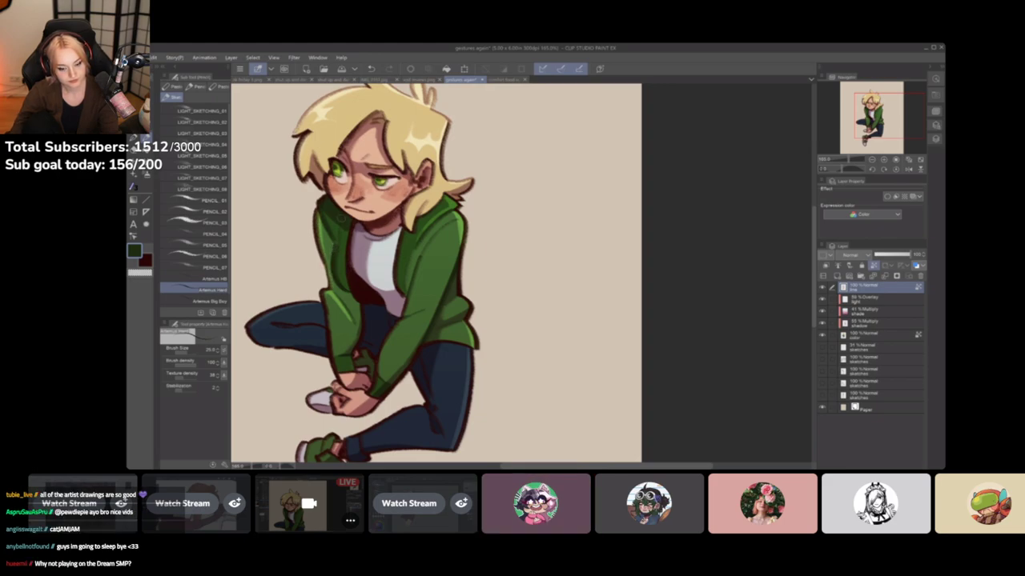
# Switch to the VOCALOID SONA shared screen and examine the full figure along with its layer list
pyautogui.moveTo(759, 490)
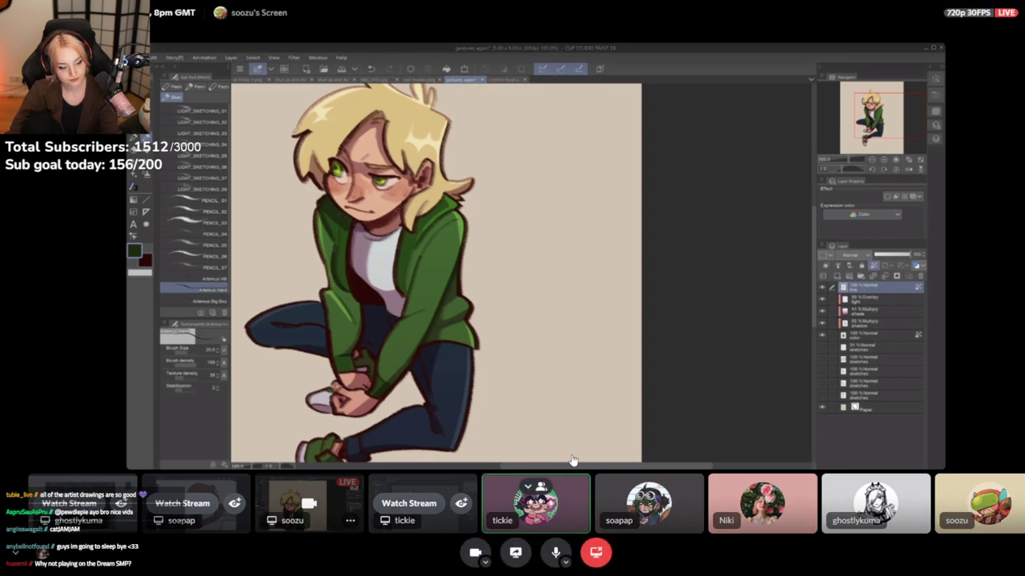
pyautogui.click(408, 503)
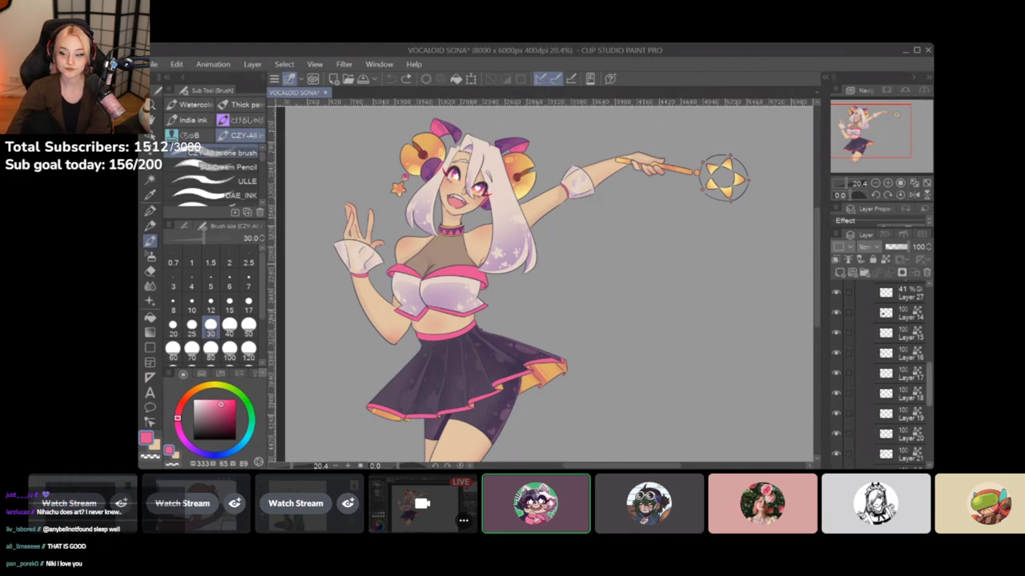
pyautogui.moveTo(543, 284)
pyautogui.mouseDown()
pyautogui.moveTo(528, 266)
pyautogui.moveTo(527, 276)
pyautogui.mouseUp()
pyautogui.scroll(-1, 531, 384)
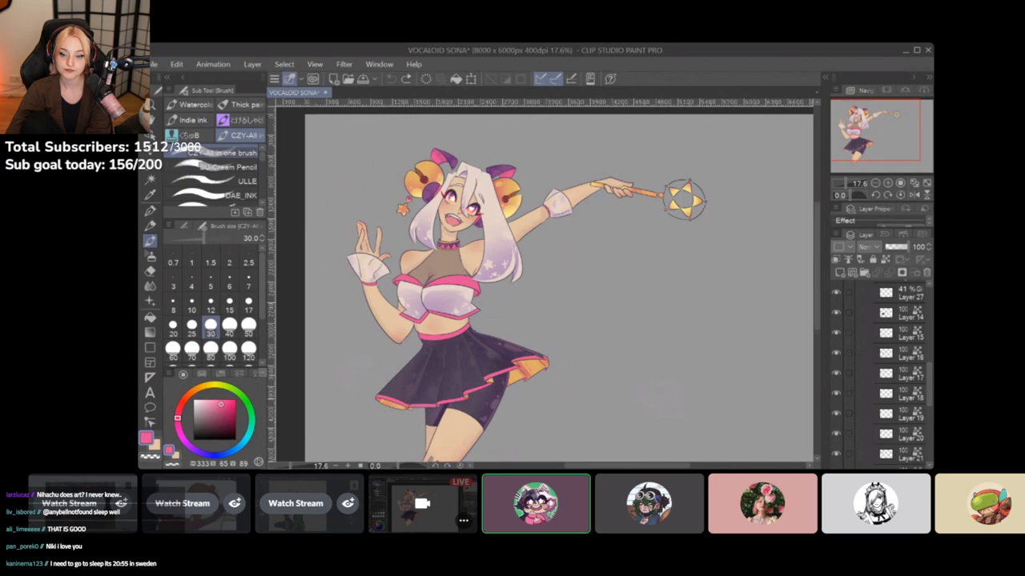
pyautogui.scroll(-4, 880, 368)
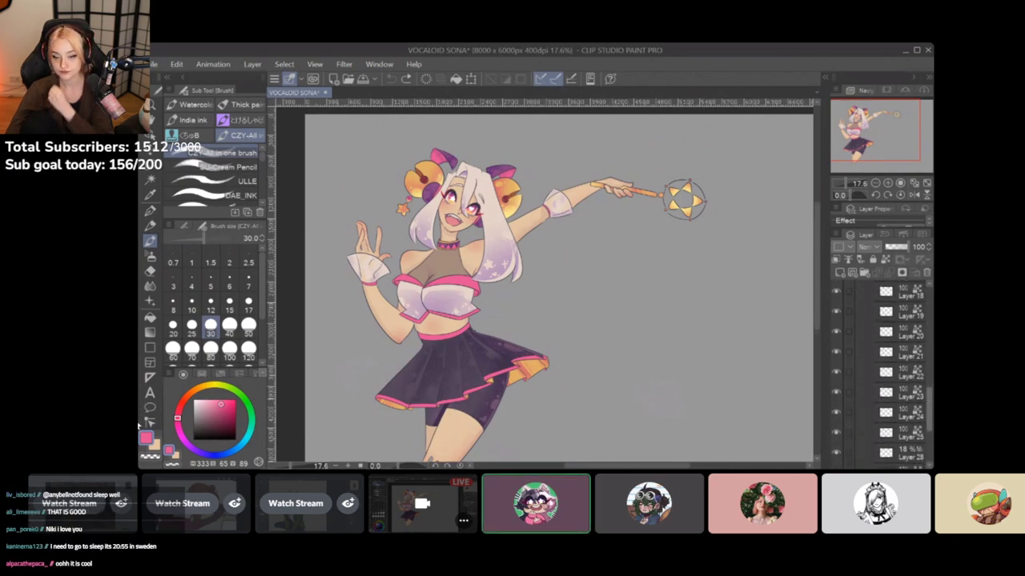
pyautogui.scroll(-1, 881, 369)
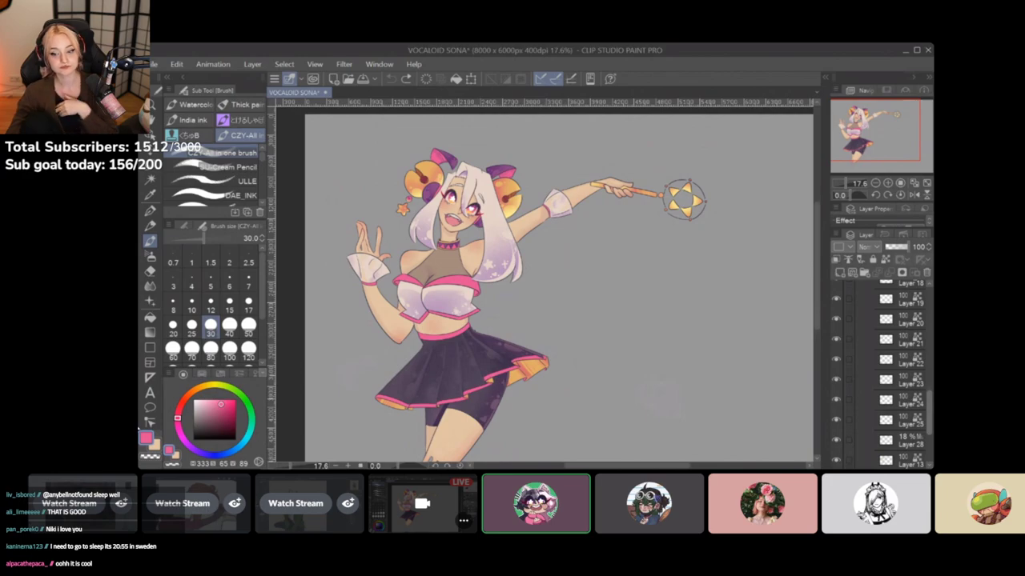
pyautogui.scroll(2, 541, 285)
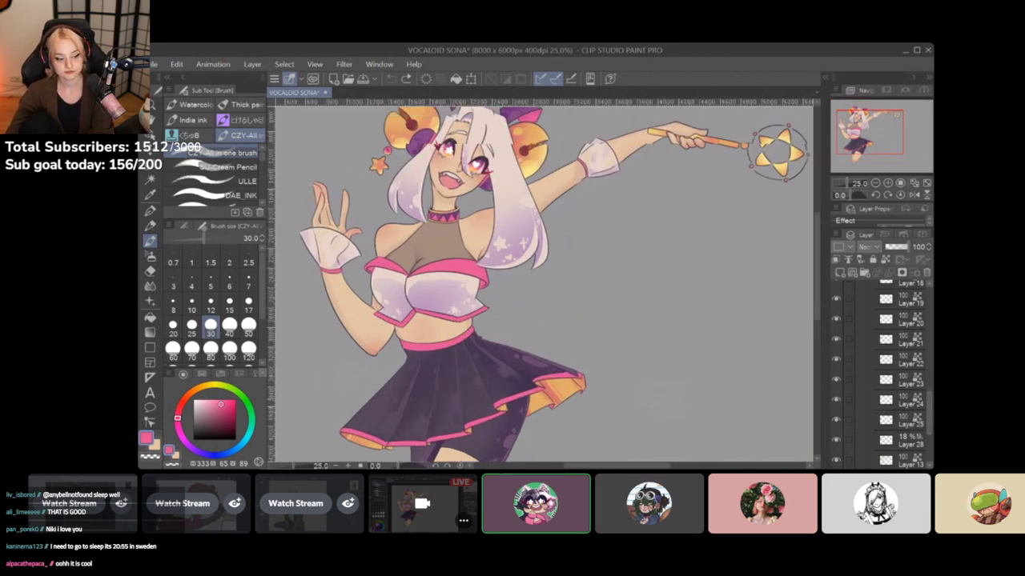
pyautogui.scroll(3, 395, 276)
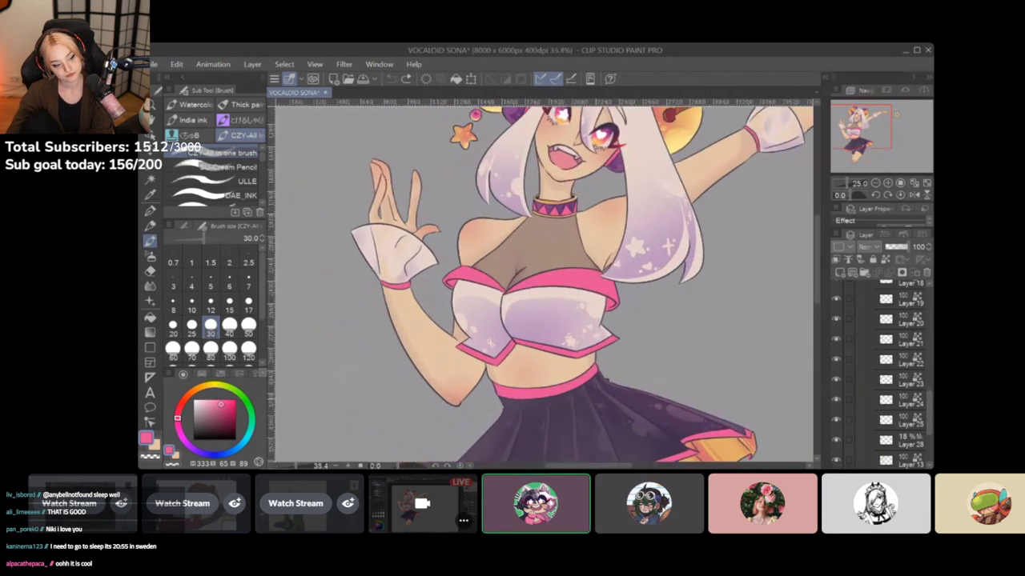
# Examine the VOCALOID SONA character's face, skirt, top and raised arm up close, along with the lowest layers in the list
pyautogui.moveTo(541, 284); pyautogui.dragTo(471, 242)
pyautogui.moveTo(541, 132); pyautogui.dragTo(385, 421)
pyautogui.scroll(-3, 887, 372)
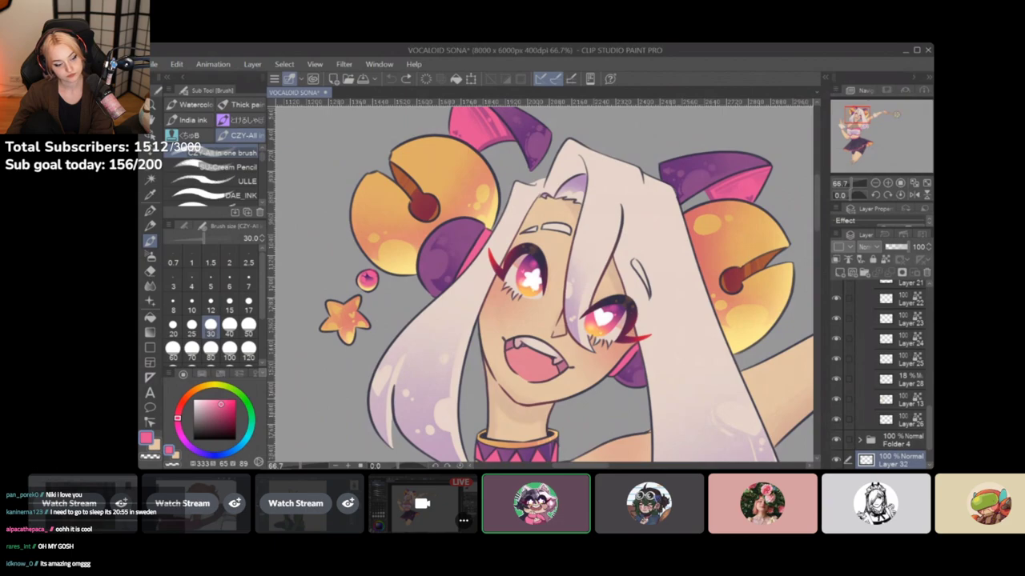
pyautogui.moveTo(481, 288); pyautogui.dragTo(554, 292)
pyautogui.scroll(-3, 524, 376)
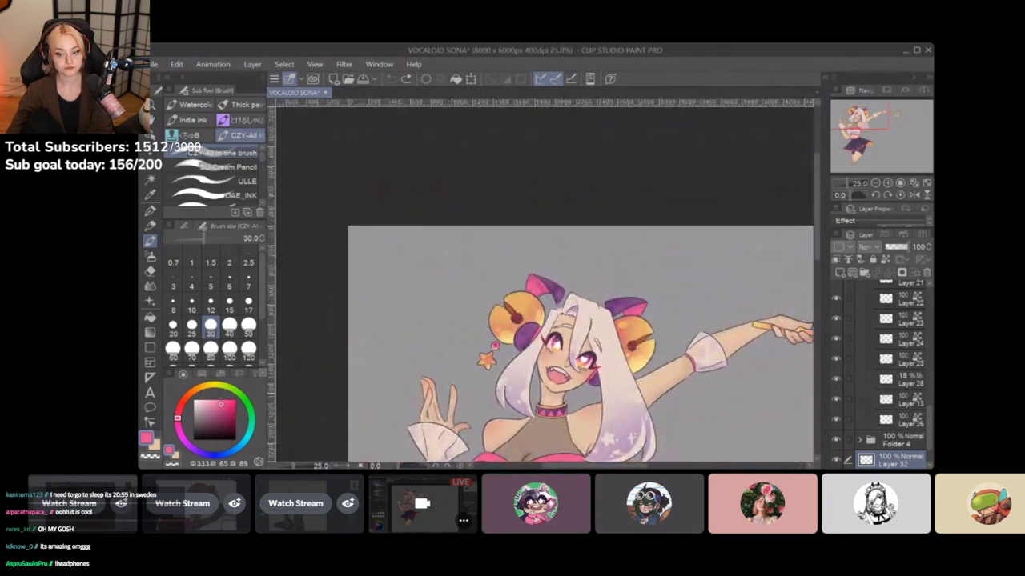
pyautogui.moveTo(524, 376); pyautogui.dragTo(488, 129)
pyautogui.moveTo(512, 320); pyautogui.dragTo(515, 394)
pyautogui.scroll(3, 489, 337)
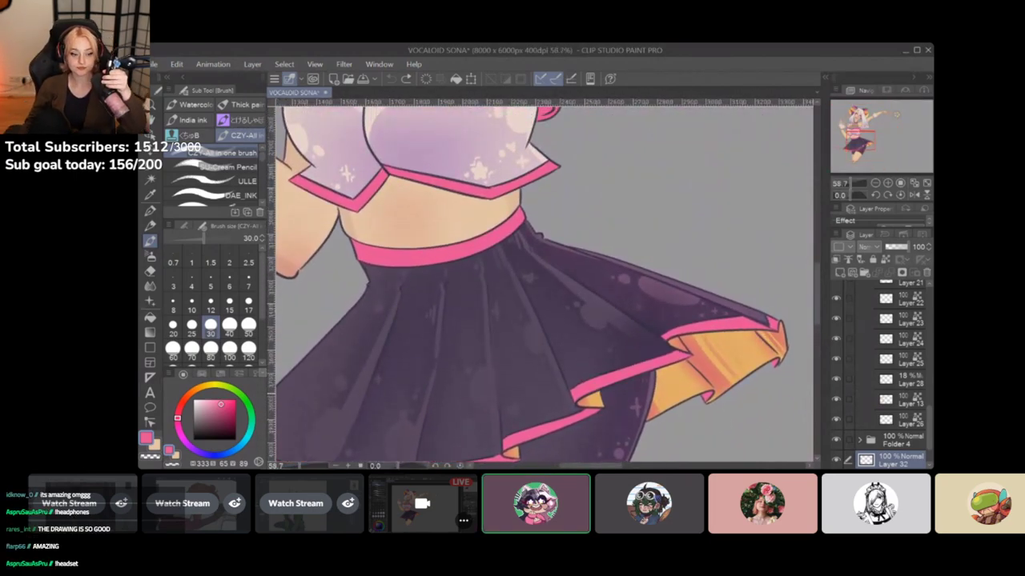
pyautogui.moveTo(504, 193); pyautogui.dragTo(528, 443)
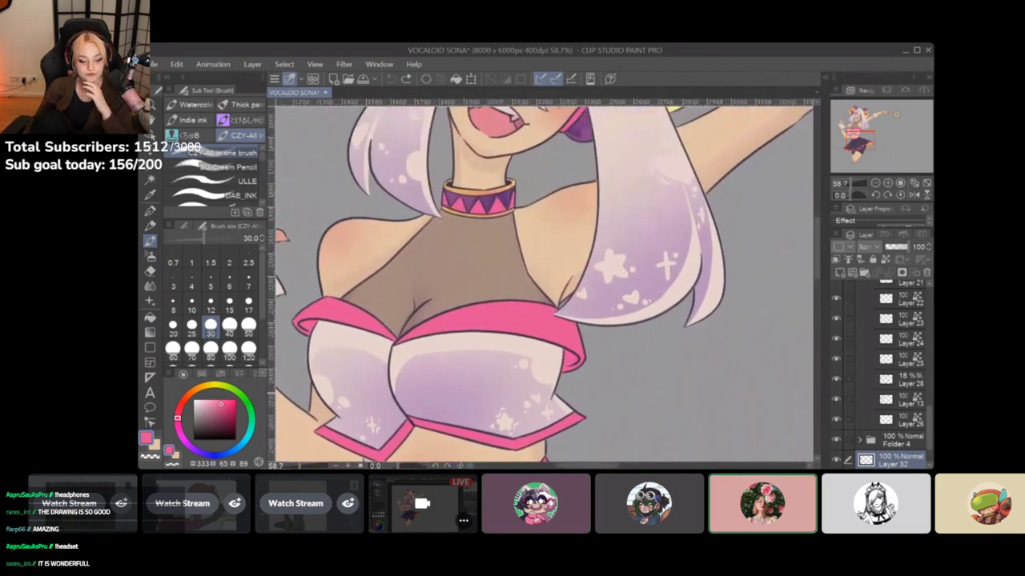
pyautogui.moveTo(512, 240); pyautogui.dragTo(417, 426)
pyautogui.moveTo(929, 429); pyautogui.dragTo(929, 442)
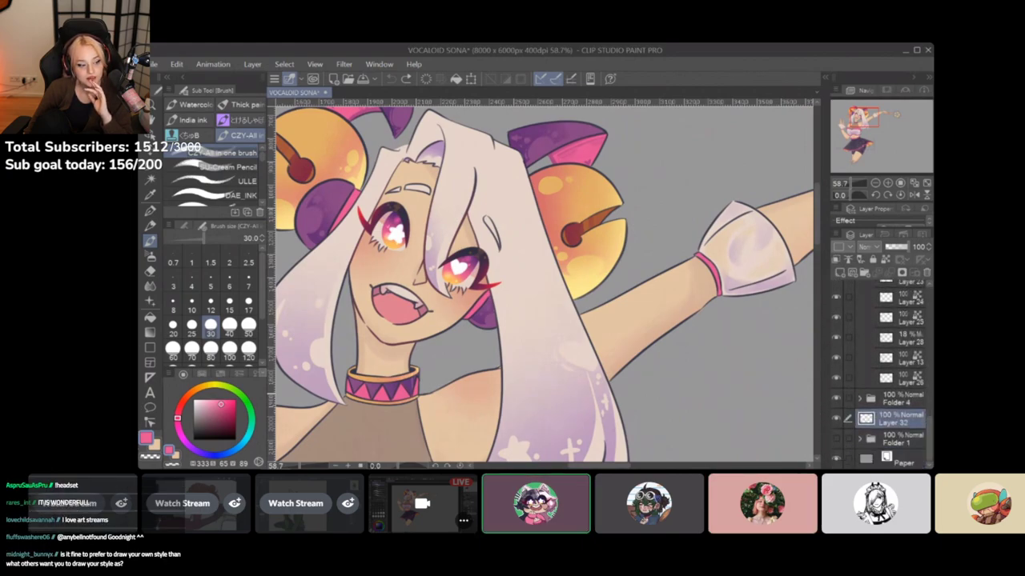
pyautogui.scroll(-3, 475, 283)
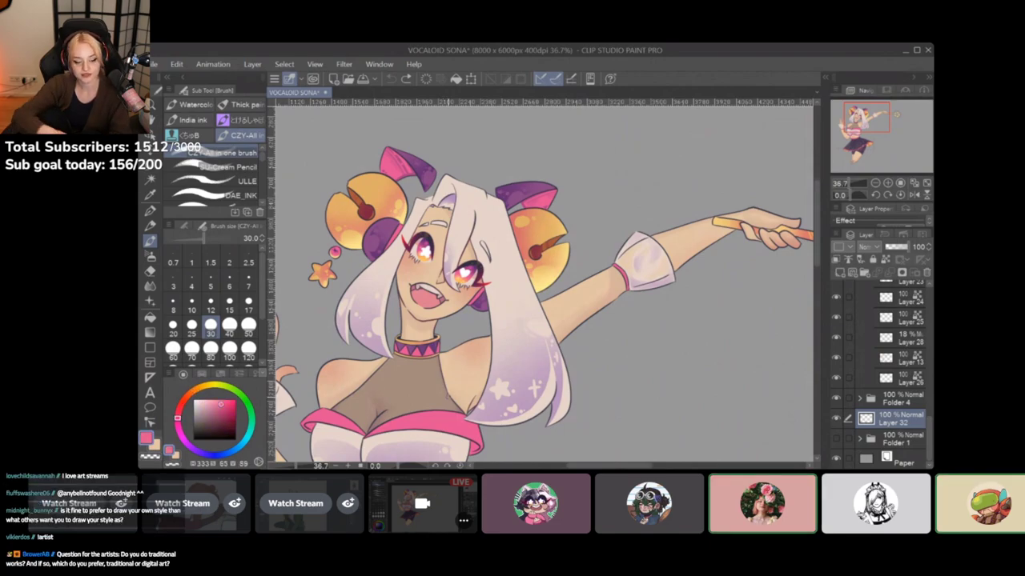
# Return to the crouching character's shared screen and continue tinting the outlines of the clothes with colours sampled from the drawing
pyautogui.moveTo(718, 496)
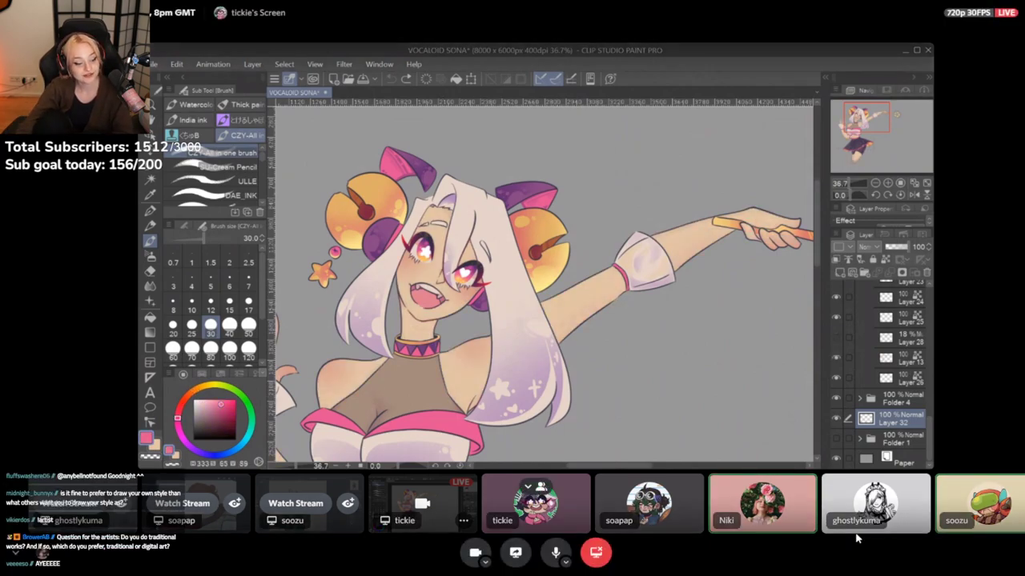
pyautogui.click(303, 502)
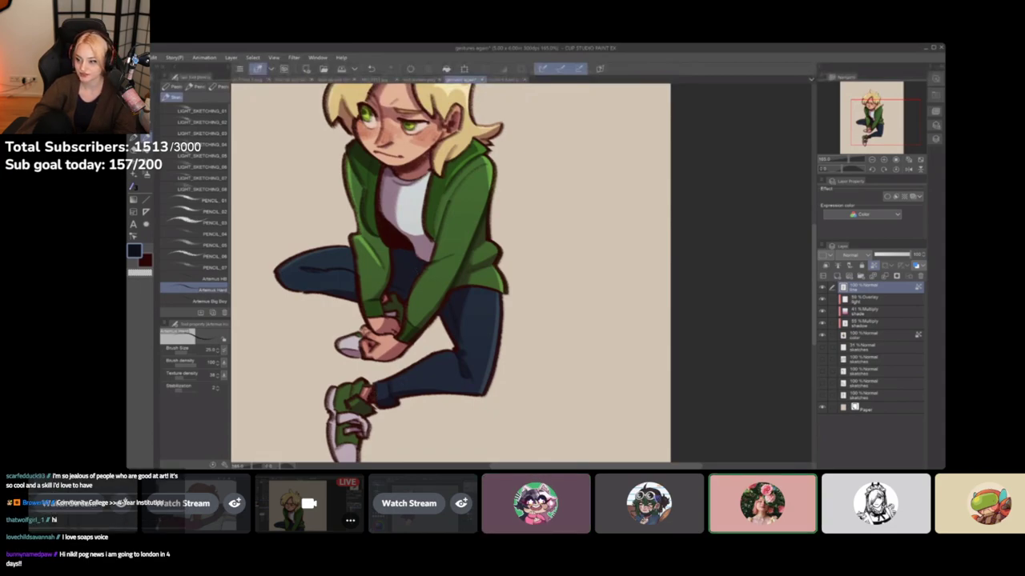
pyautogui.scroll(-1, 425, 388)
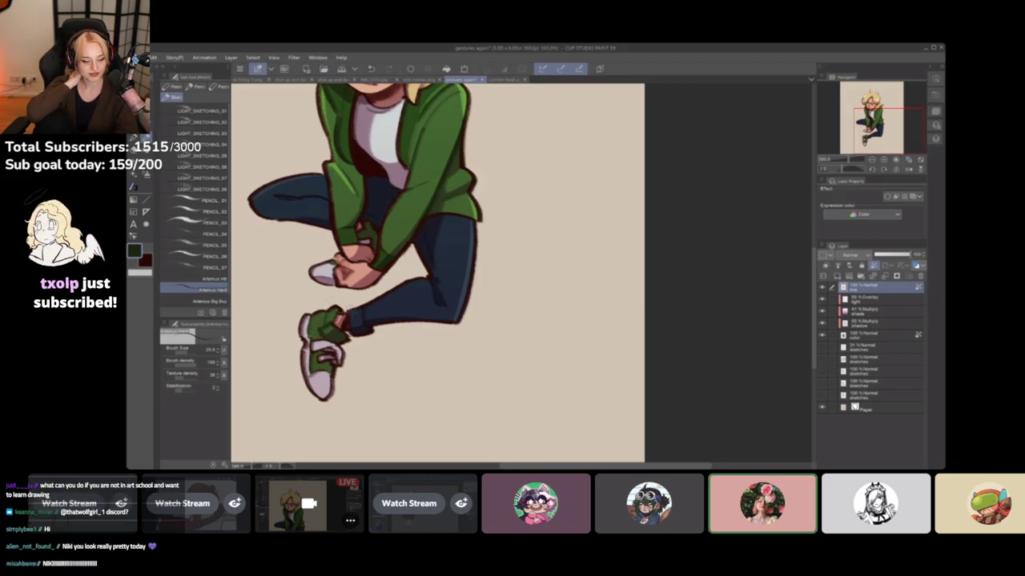
pyautogui.moveTo(372, 117); pyautogui.dragTo(389, 203)
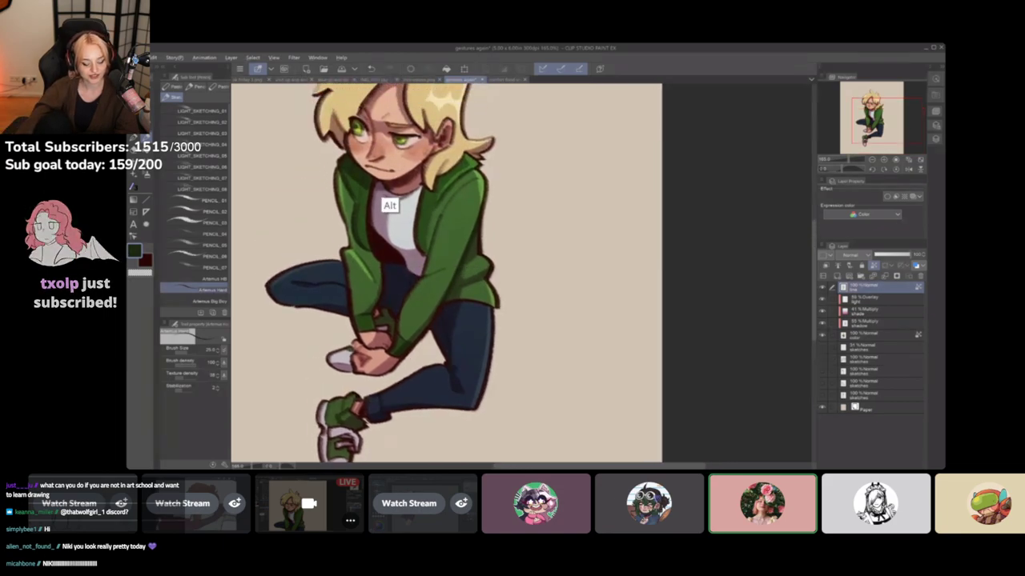
pyautogui.keyDown('alt'); pyautogui.click(389, 203); pyautogui.keyUp('alt')
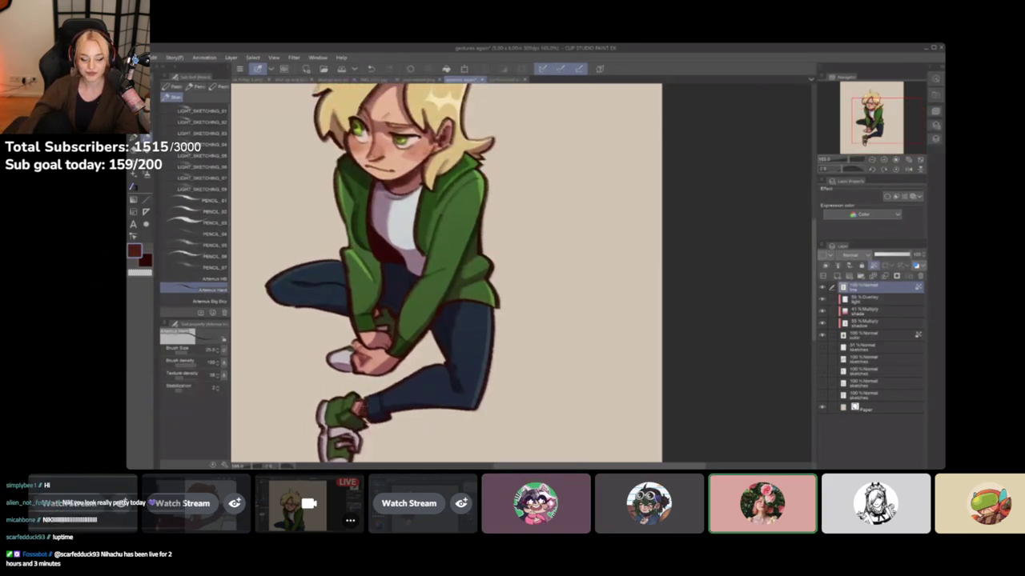
pyautogui.moveTo(790, 376)
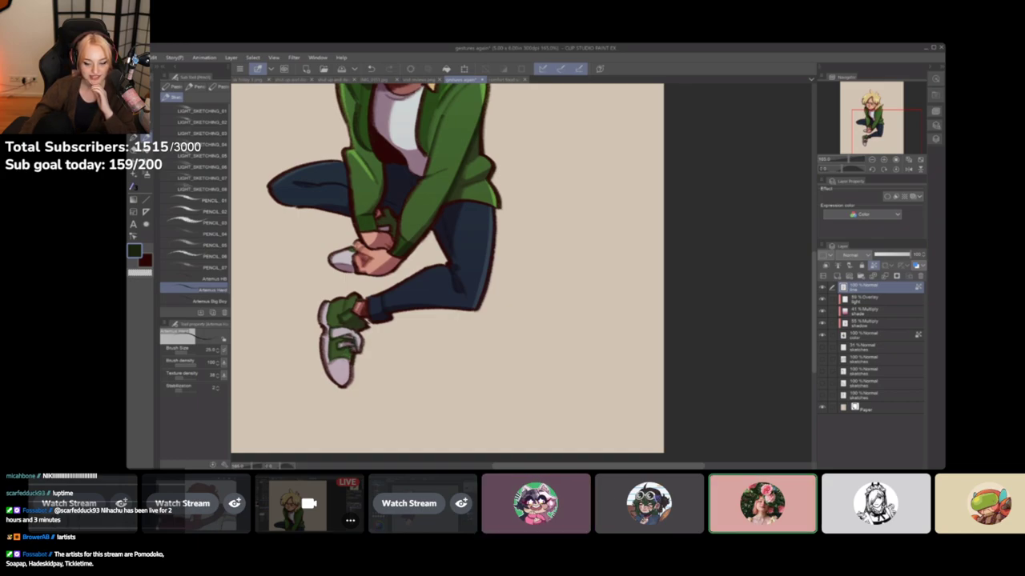
pyautogui.moveTo(462, 301); pyautogui.dragTo(417, 434)
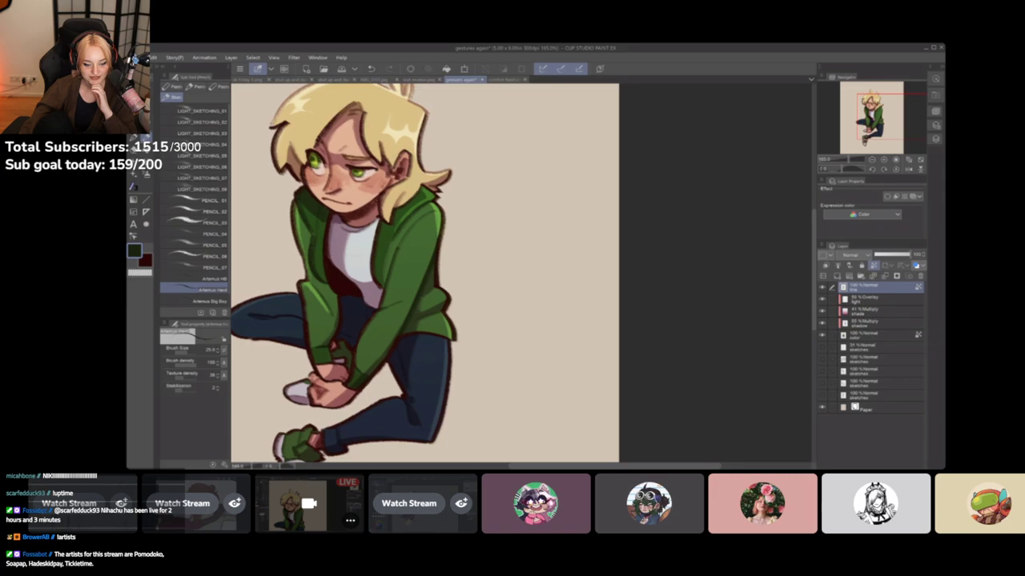
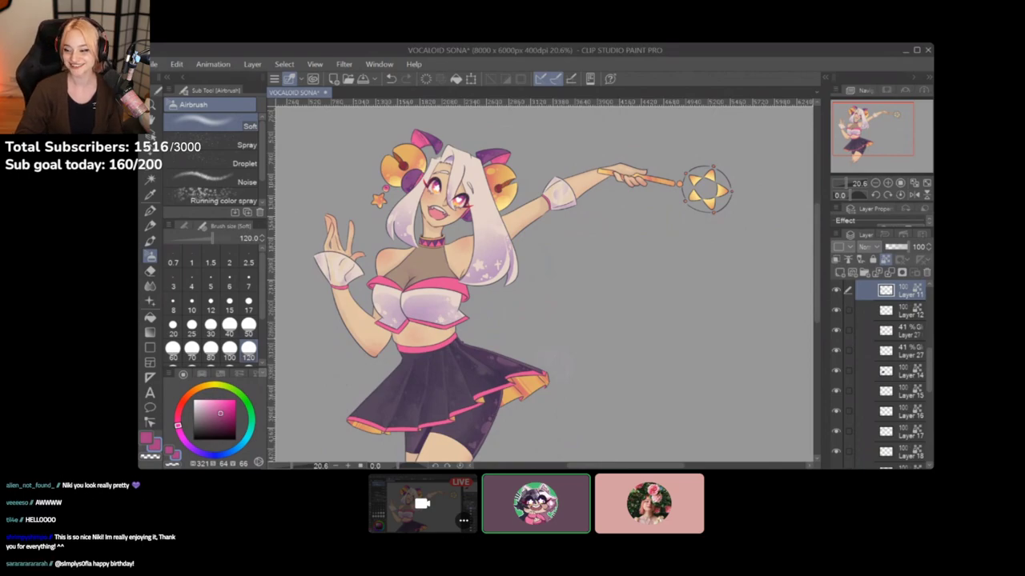
pyautogui.moveTo(544, 280); pyautogui.dragTo(527, 261)
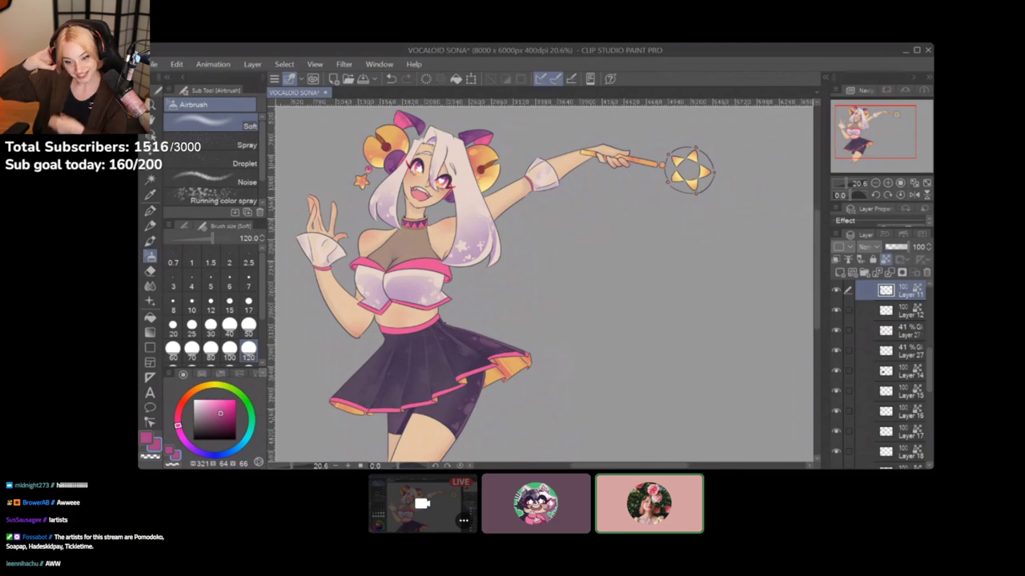
pyautogui.moveTo(541, 284); pyautogui.dragTo(557, 275)
pyautogui.moveTo(604, 384); pyautogui.dragTo(590, 390)
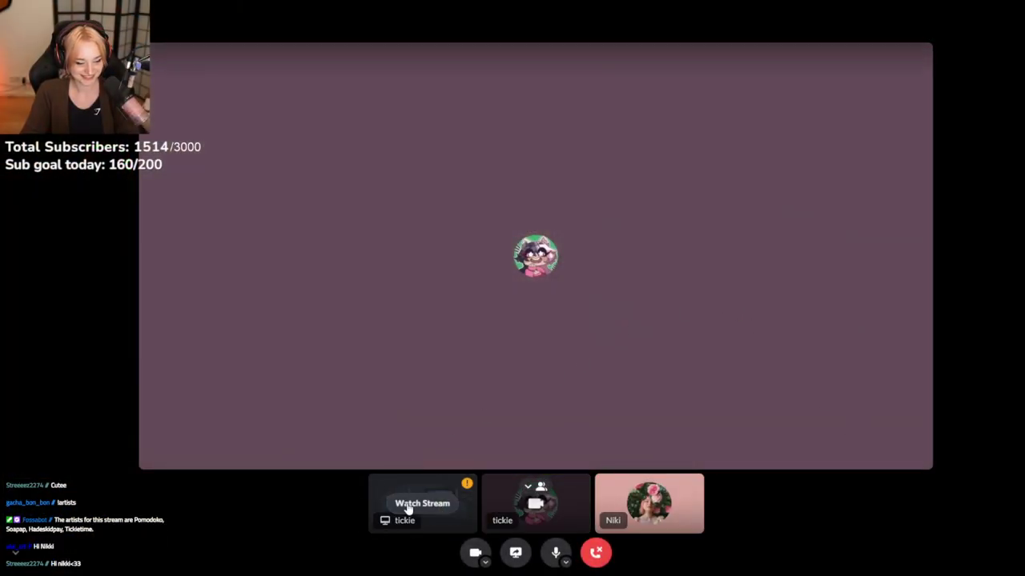
# Watch the remaining artist's shared screen, opening the old trad art folder in File Explorer and selecting the 2014.1 image
pyautogui.click(410, 506)
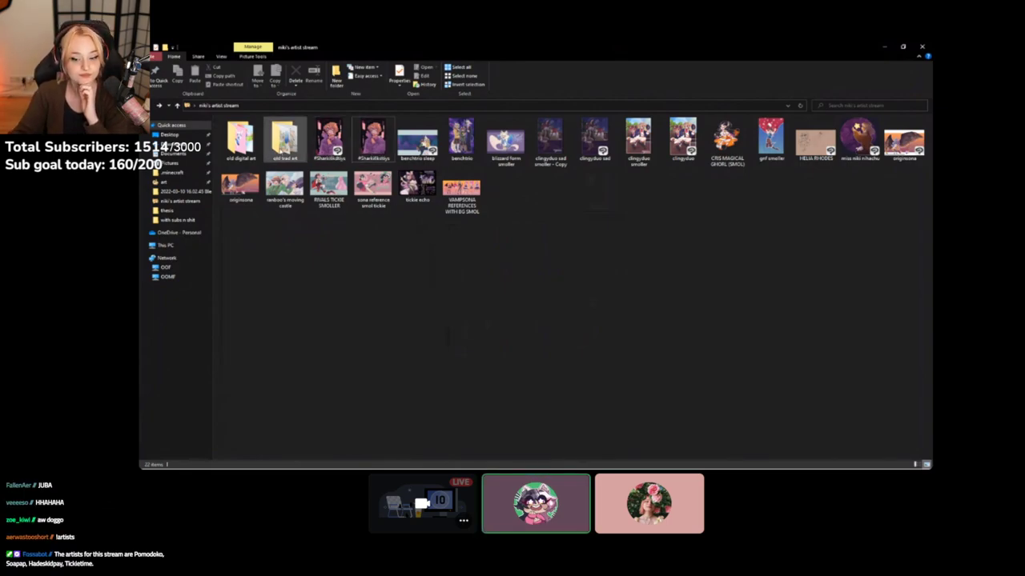
pyautogui.doubleClick(284, 140)
pyautogui.click(235, 144)
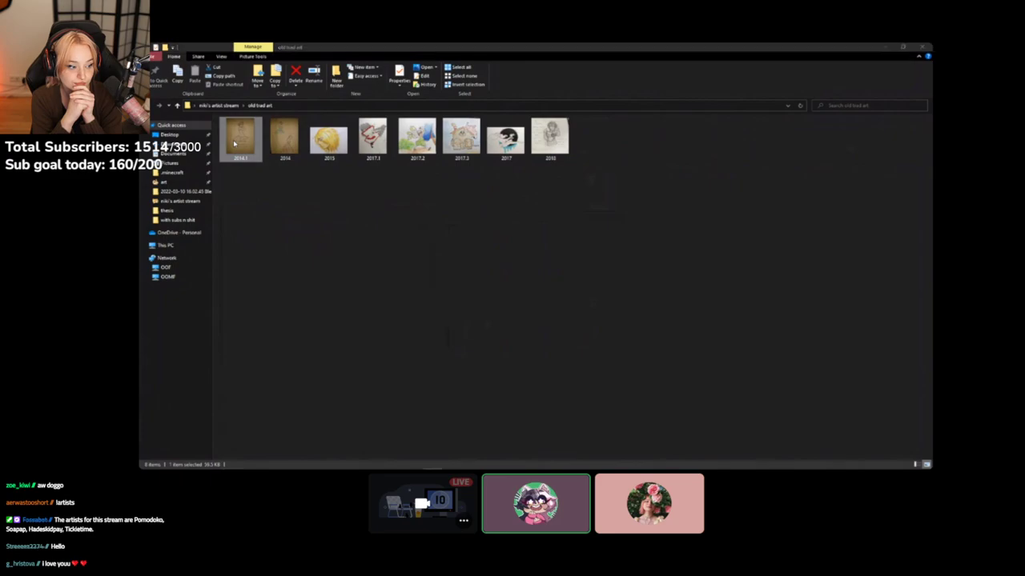
# Open the 2014.1 image in the photo viewer and look through the 2014 and 2015 drawings
pyautogui.doubleClick(235, 144)
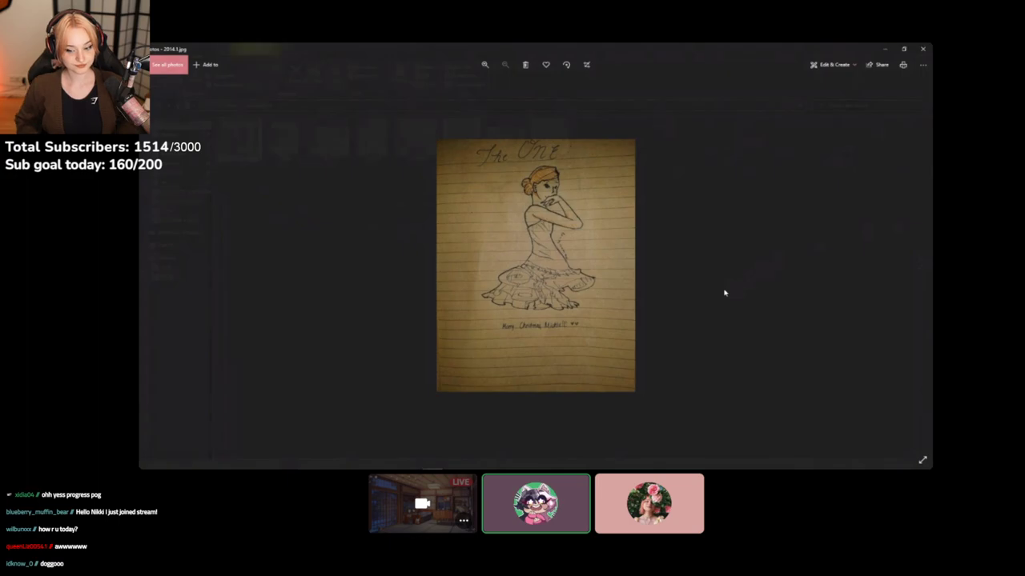
pyautogui.press('Right')
pyautogui.press('Right')
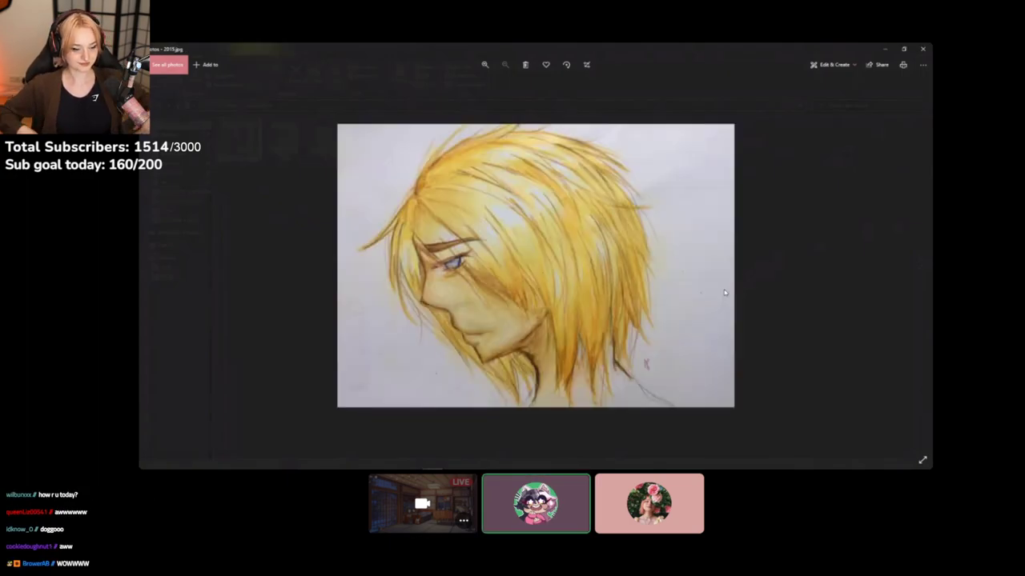
pyautogui.press('Left')
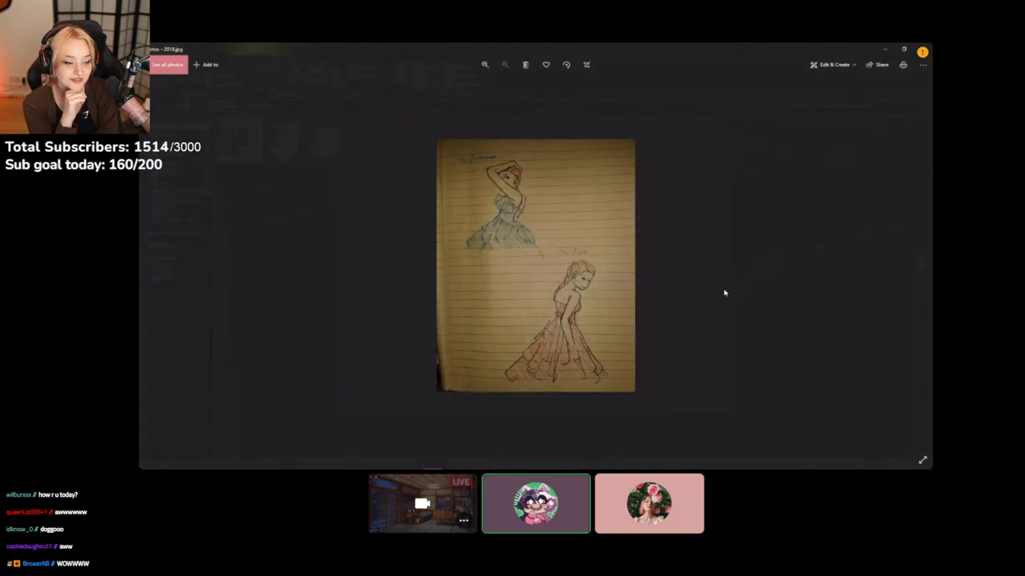
pyautogui.press('Right')
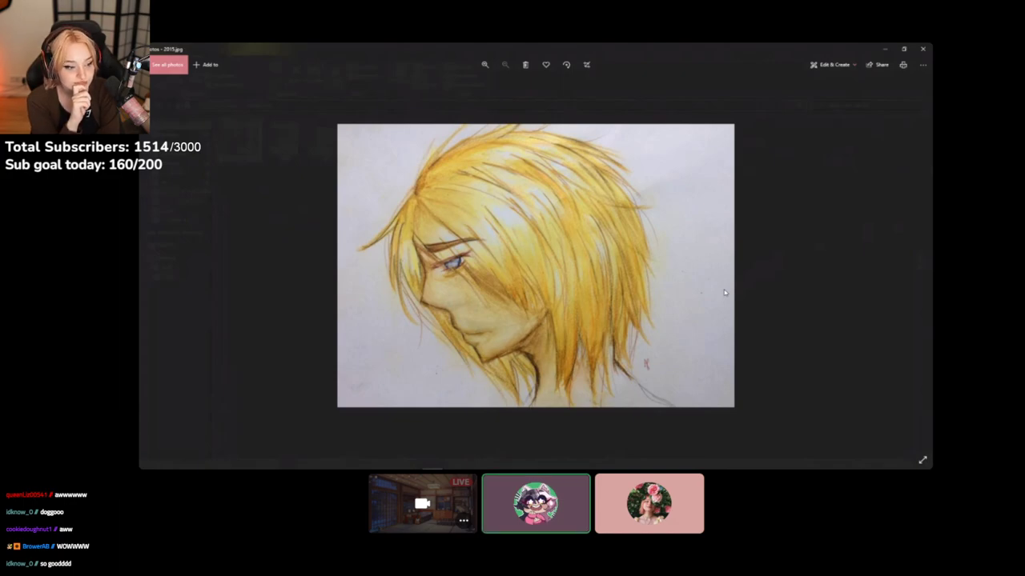
# View the 2017.1 ink drawing with red frames and the 2017.2 watercolour, stepping back to compare them with the preceding images
pyautogui.press('Right')
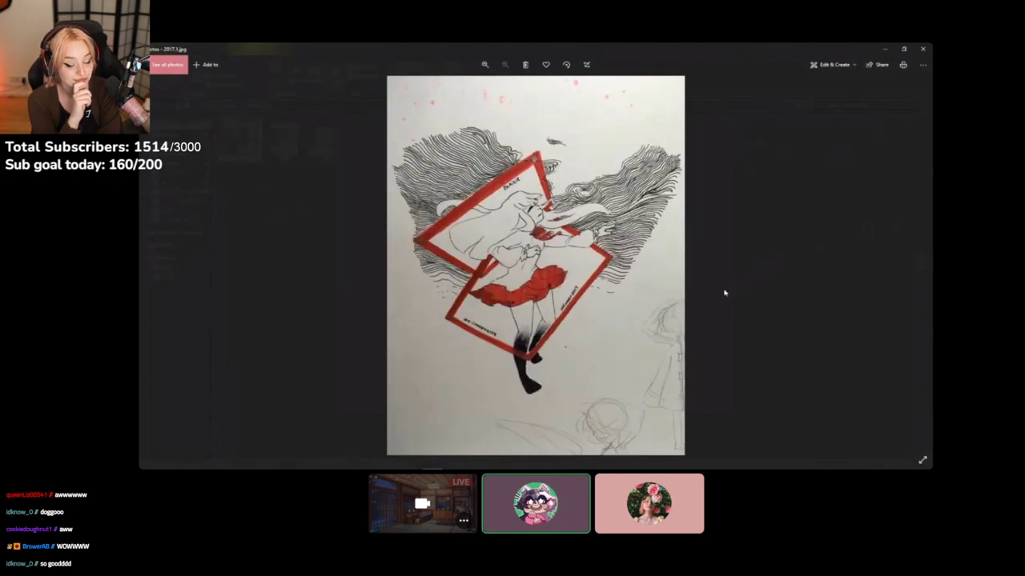
pyautogui.press('Left')
pyautogui.press('Right')
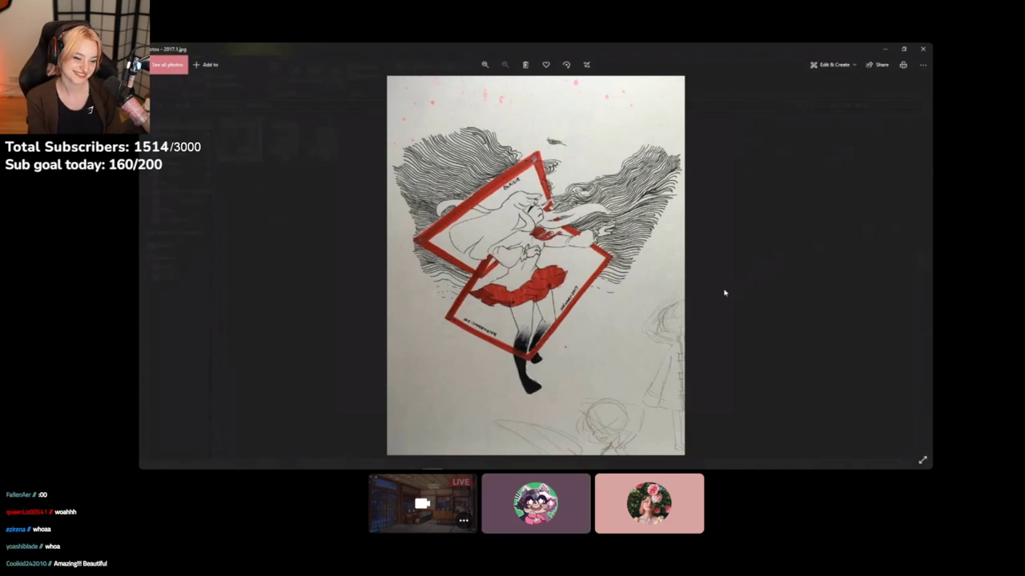
pyautogui.press('Right')
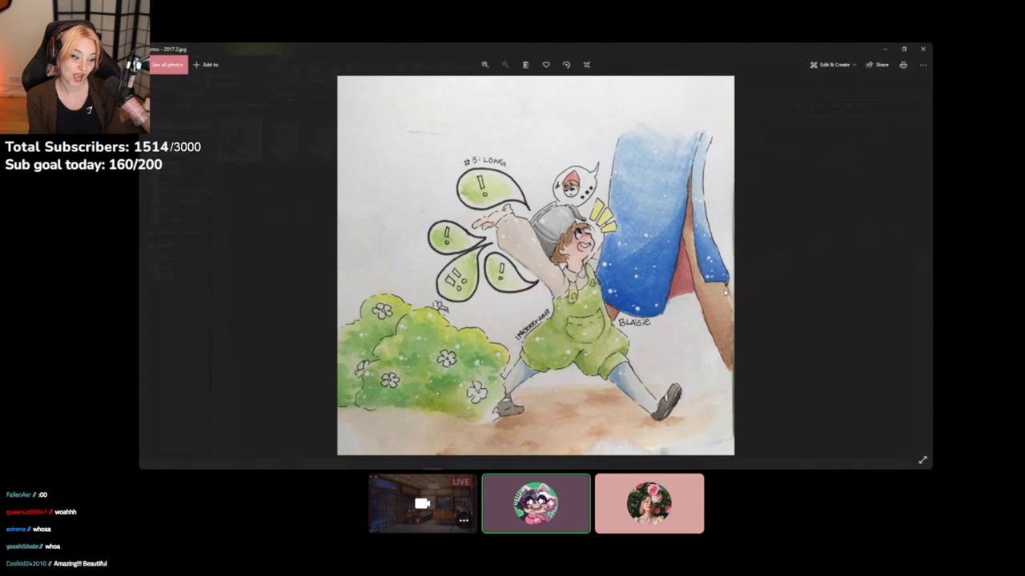
pyautogui.press('Left')
pyautogui.press('Right')
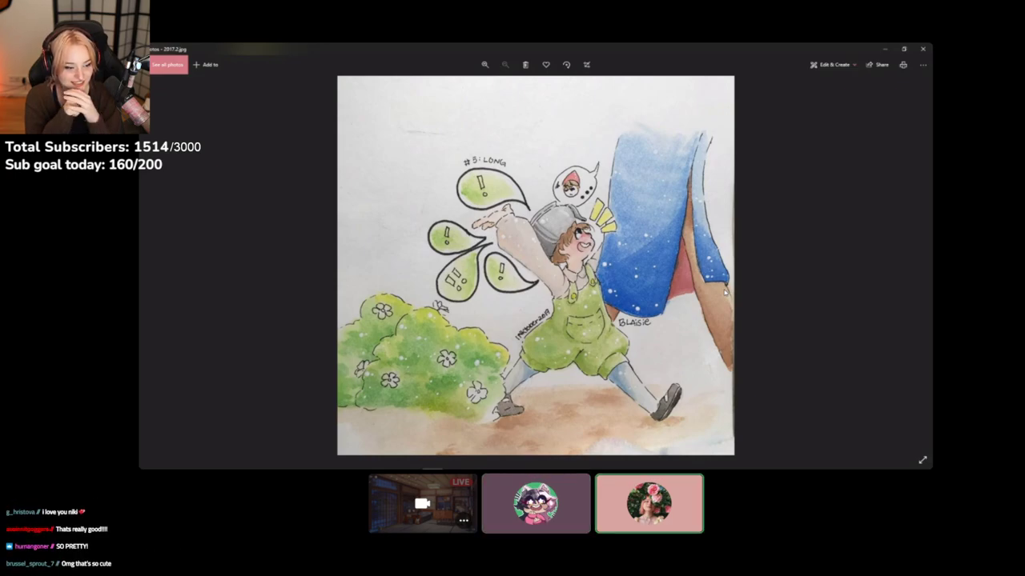
# View the 2017.3, 2017 and 2018 drawings, revisit the earlier images in the folder and close the photo viewer
pyautogui.press('Right')
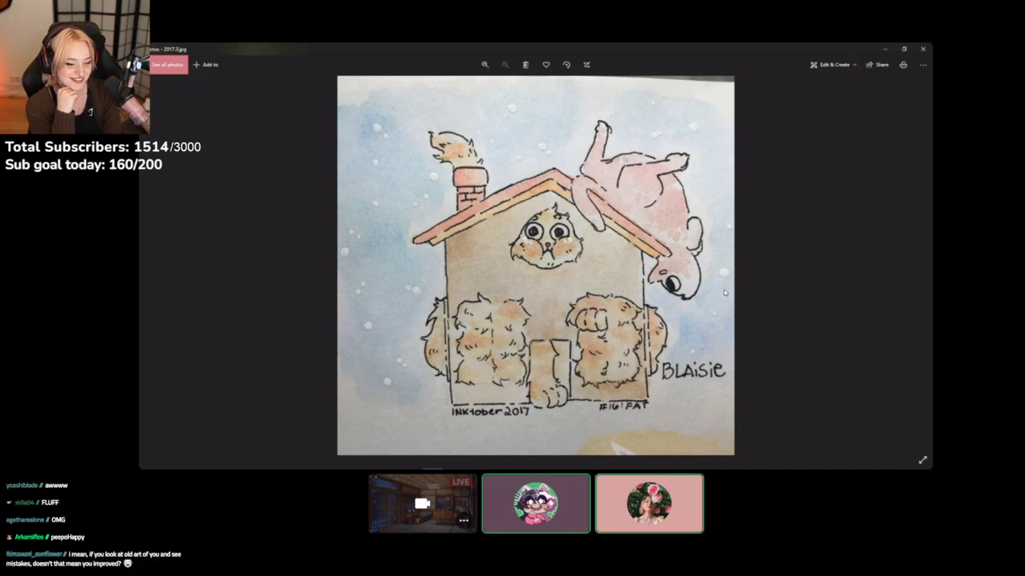
pyautogui.press('Right')
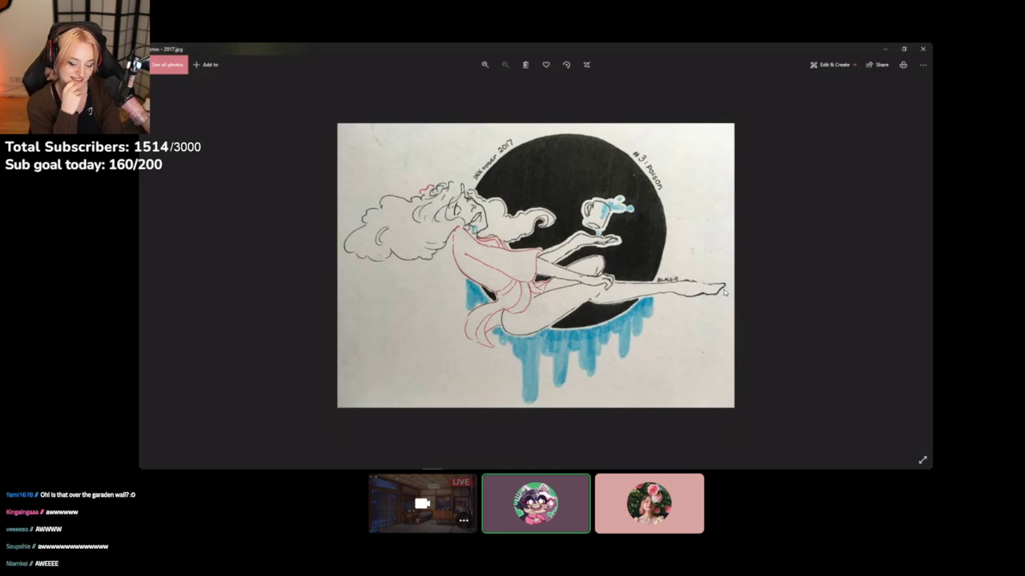
pyautogui.press('Right')
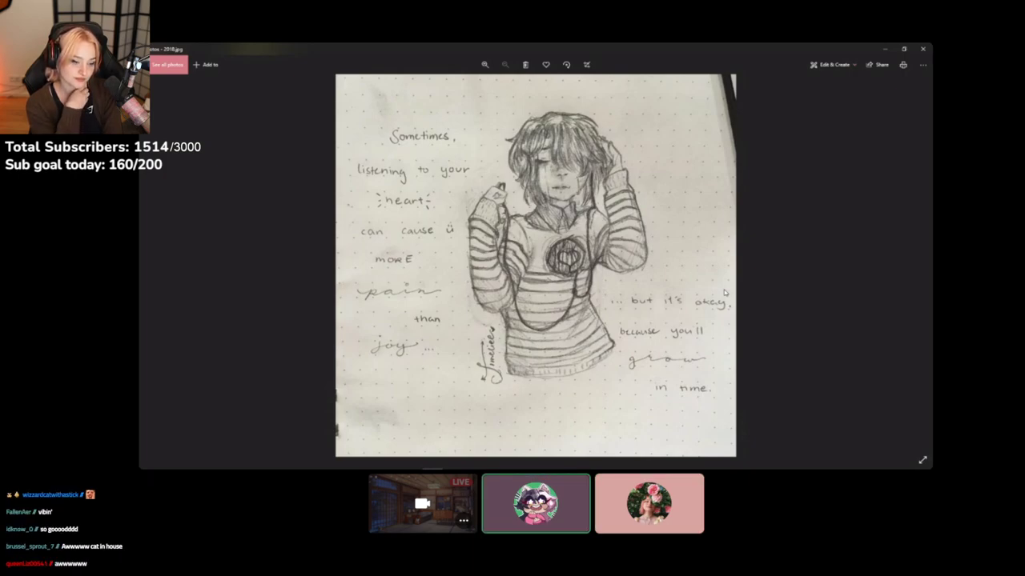
pyautogui.press('Left')
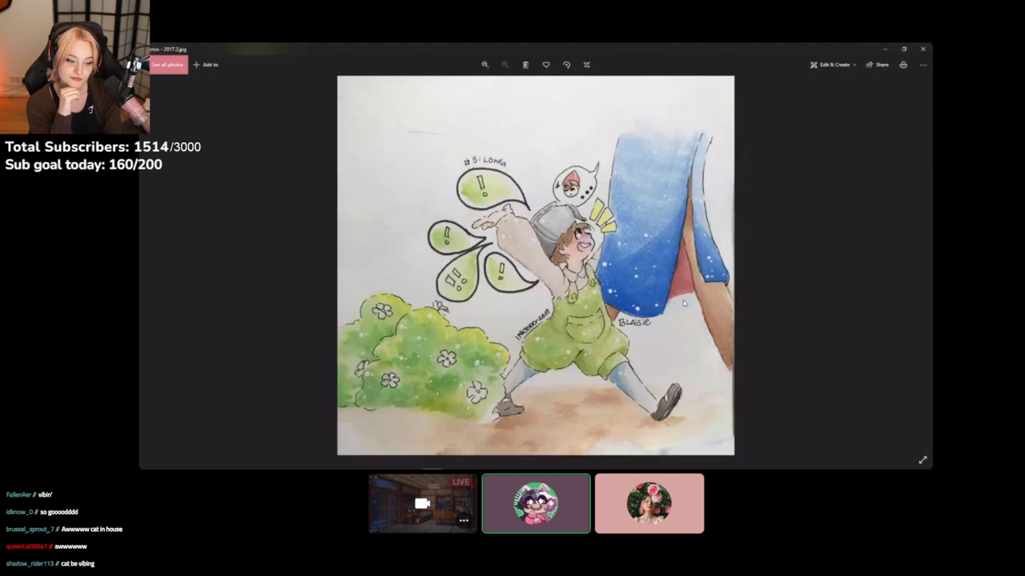
pyautogui.press('Right')
pyautogui.press('Right')
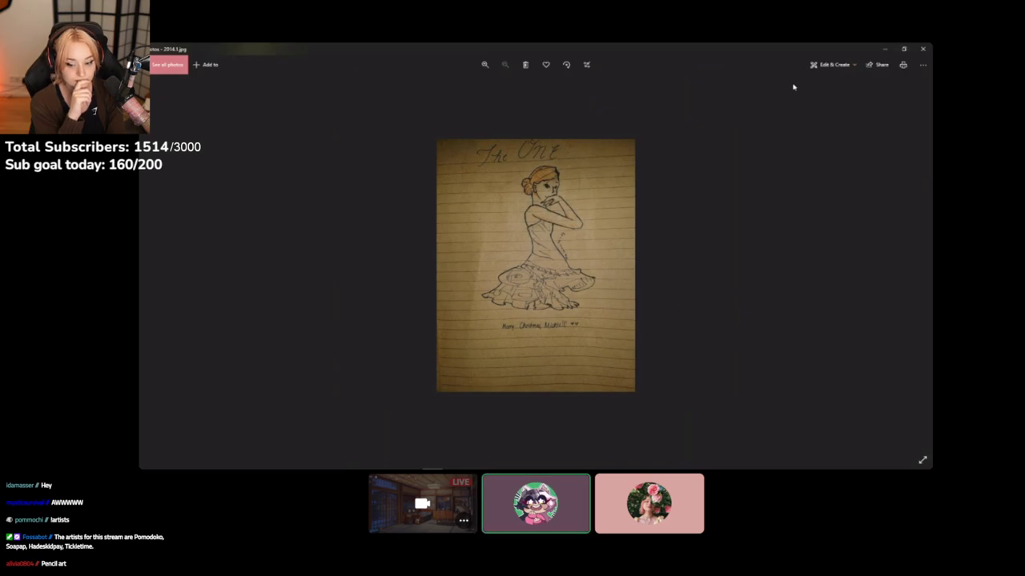
pyautogui.click(922, 50)
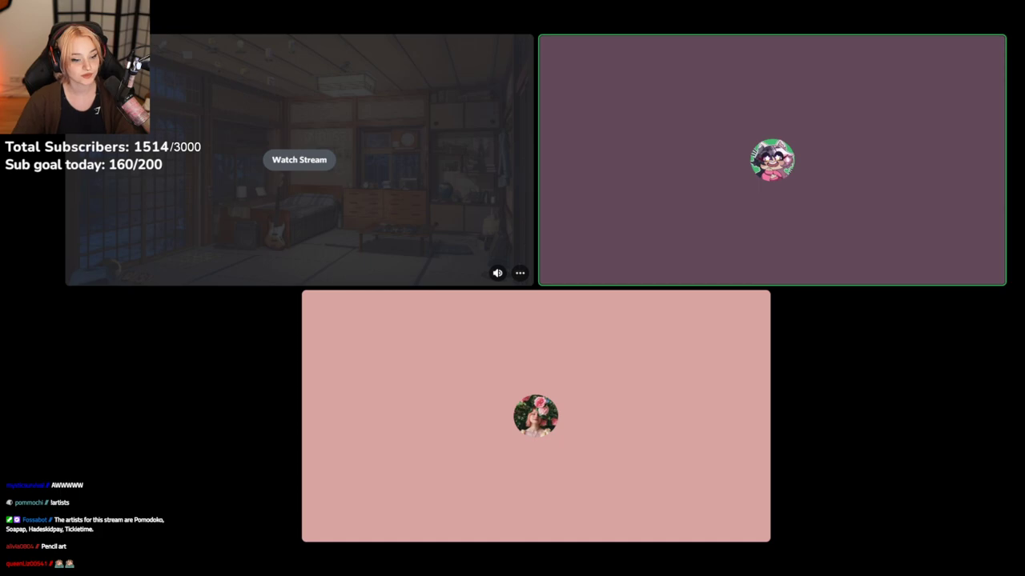
# Watch the artist's shared screen again and examine the blizzard form illustration's character, crystal tail and lettering up close
pyautogui.click(279, 161)
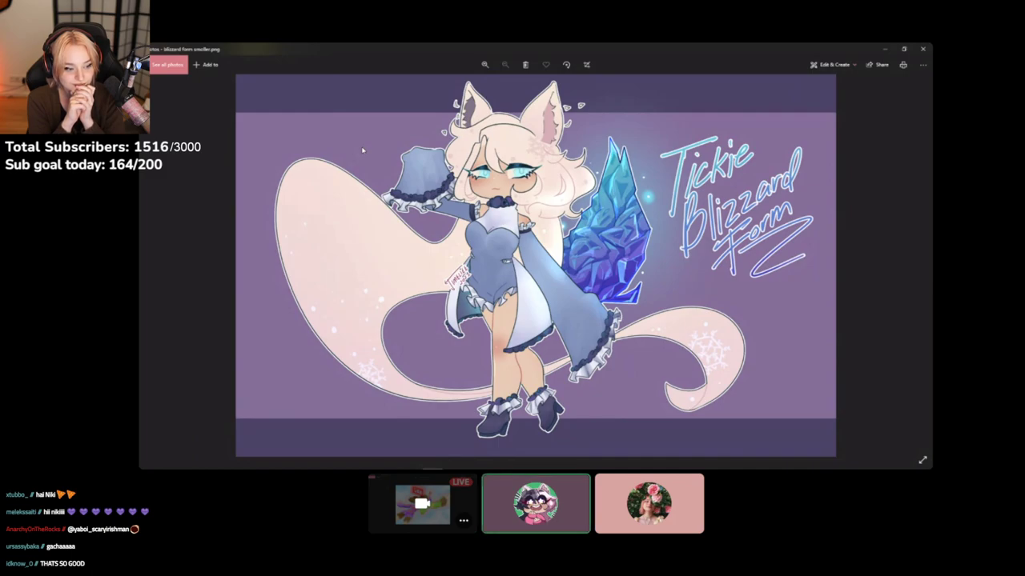
pyautogui.scroll(3, 638, 271)
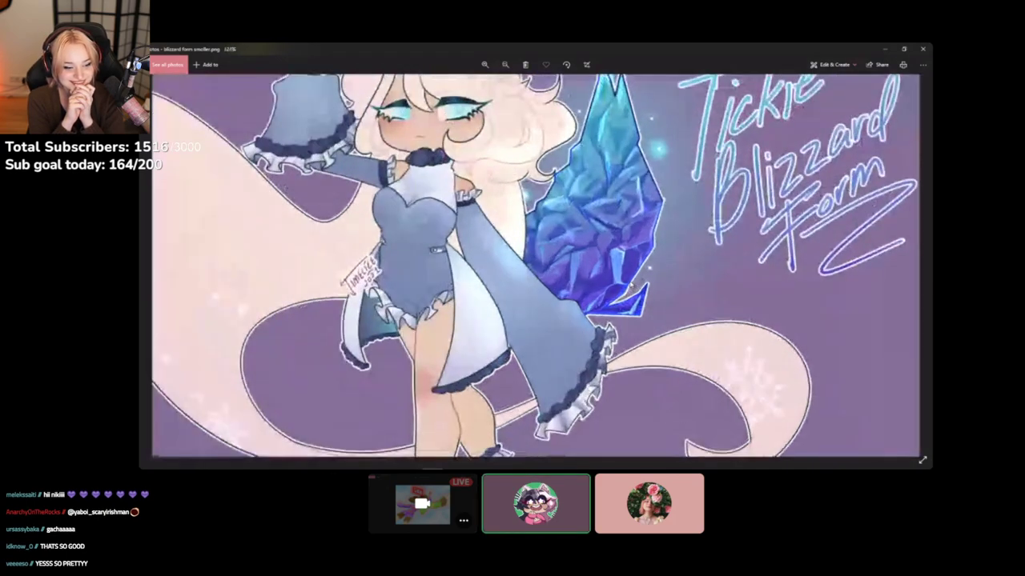
pyautogui.moveTo(578, 229); pyautogui.dragTo(514, 297)
pyautogui.scroll(2, 513, 298)
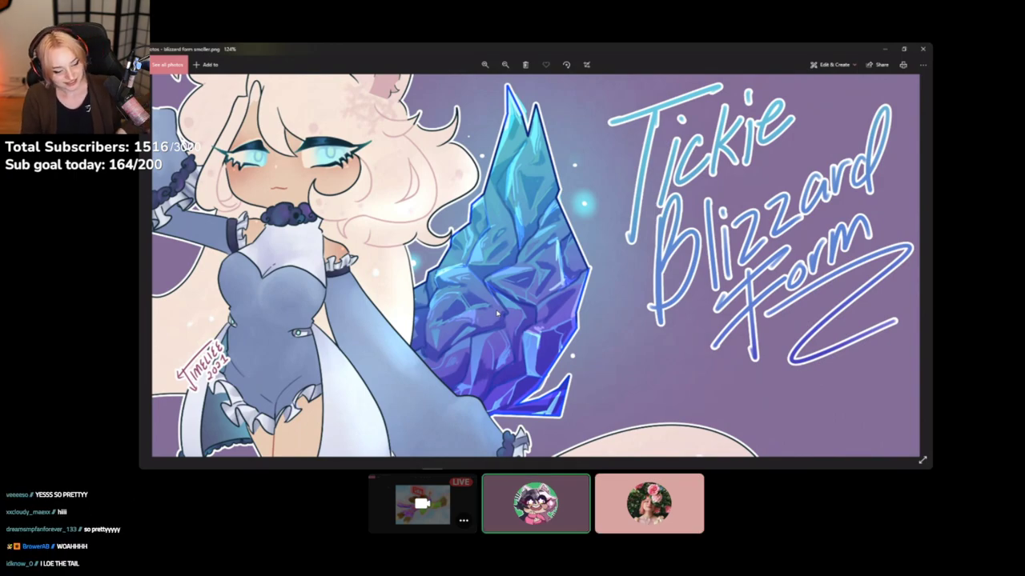
pyautogui.scroll(-3, 496, 315)
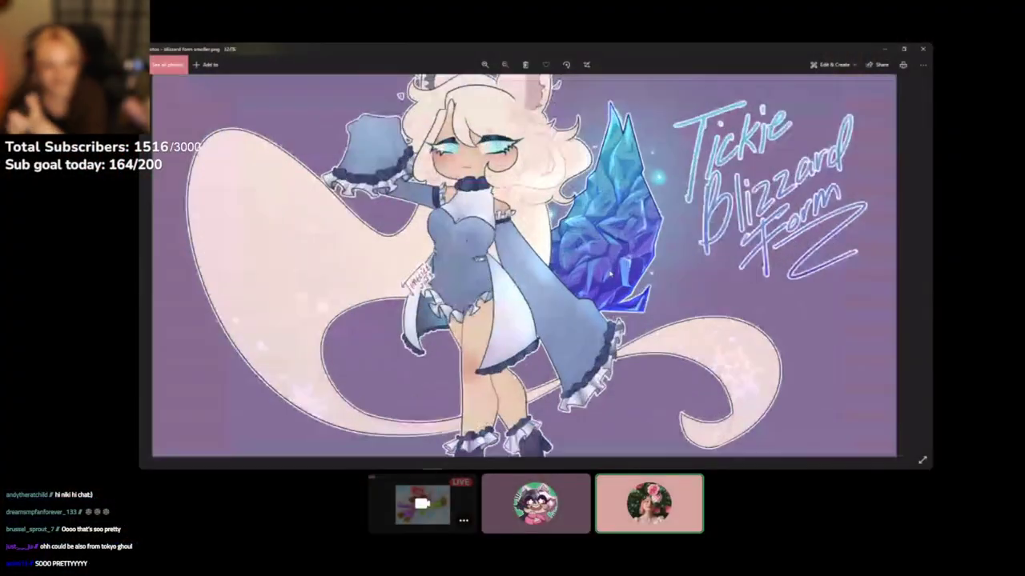
pyautogui.scroll(3, 610, 275)
pyautogui.moveTo(610, 275); pyautogui.dragTo(462, 359)
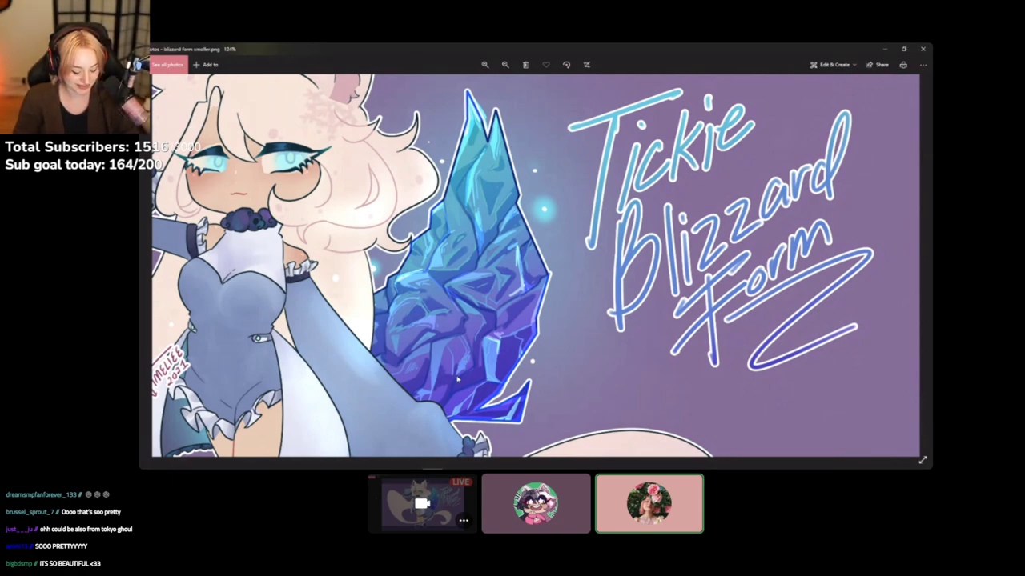
pyautogui.scroll(-5, 458, 381)
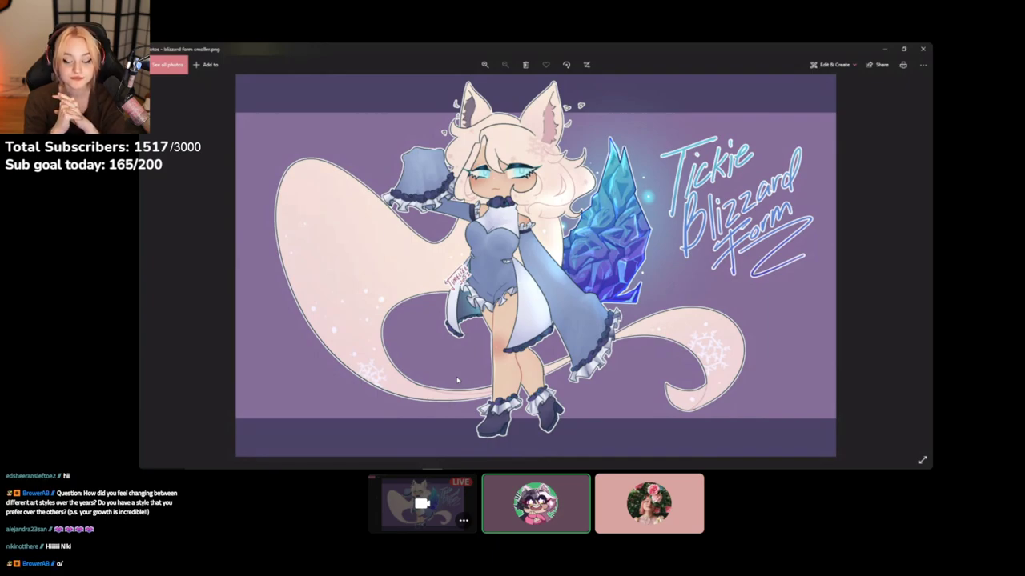
# Switch to the sad clingyduo night illustration and examine the two characters' faces, hair and clothing up close
pyautogui.press('Right')
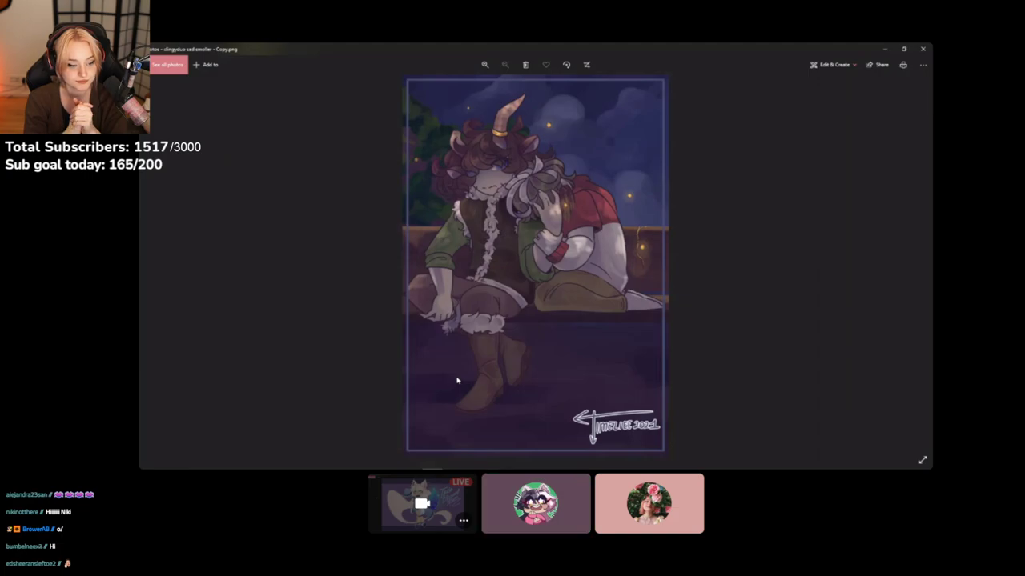
pyautogui.press('Left')
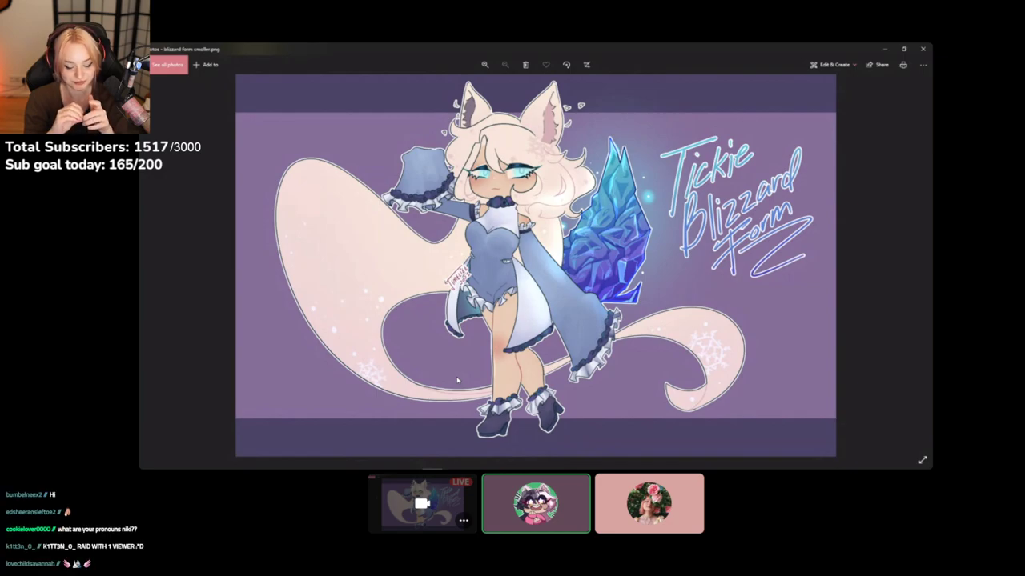
pyautogui.press('Right')
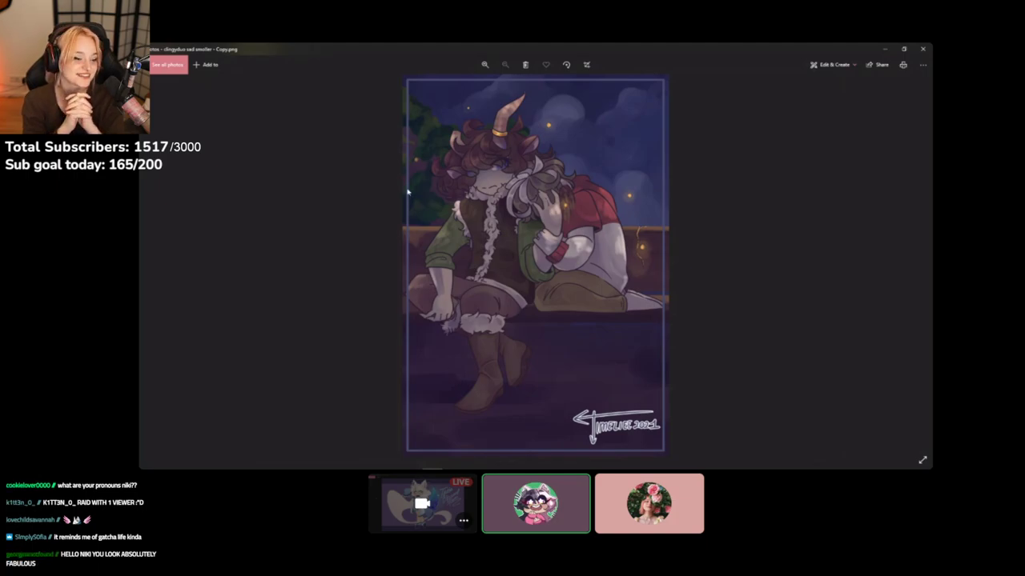
pyautogui.scroll(3, 637, 250)
pyautogui.moveTo(561, 239); pyautogui.dragTo(528, 279)
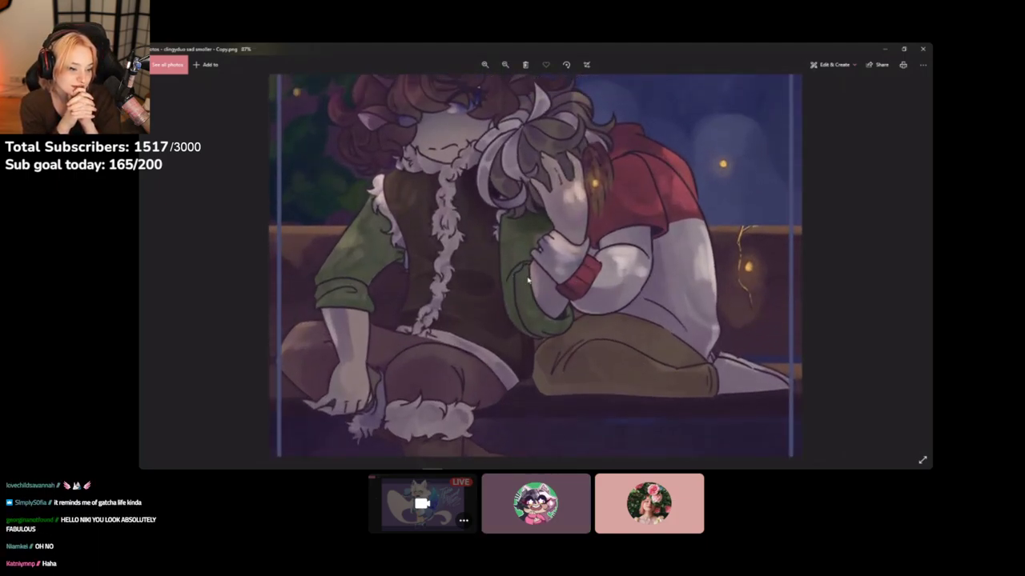
pyautogui.moveTo(608, 232); pyautogui.dragTo(626, 293)
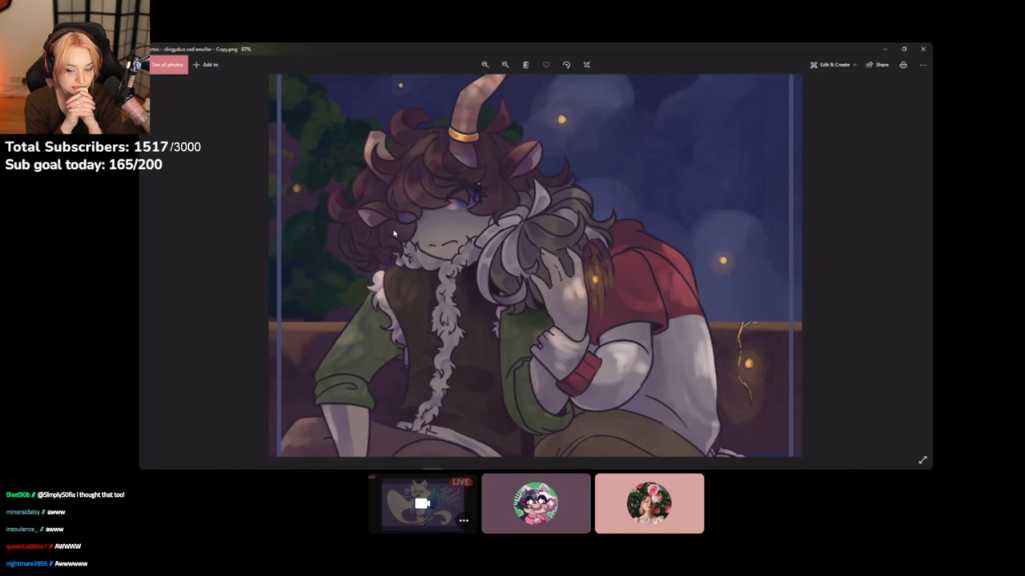
pyautogui.scroll(-3, 327, 188)
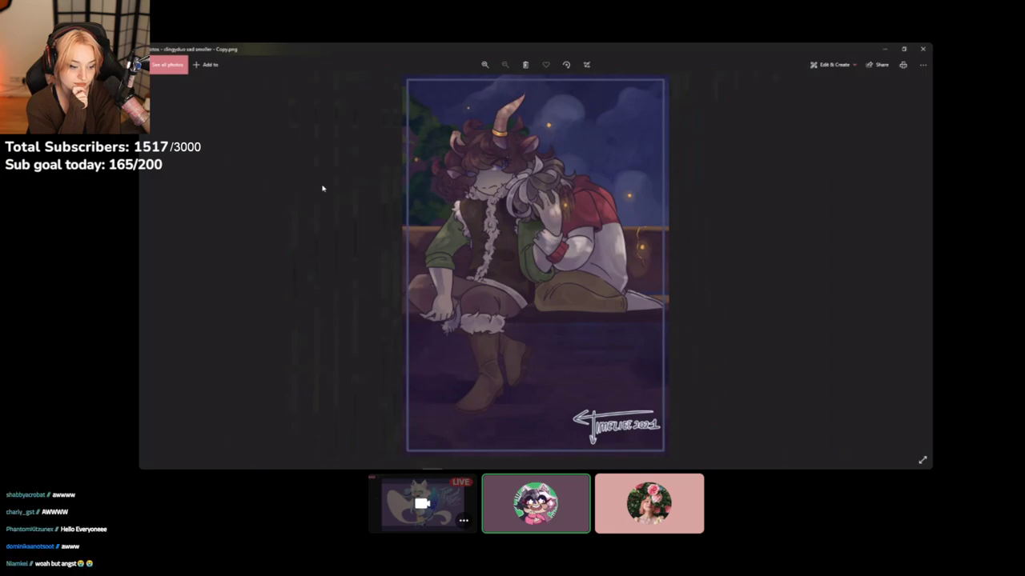
# Compare the cheerful daytime clingyduo illustration with its sad night counterpart by alternating between the two images
pyautogui.press('Right')
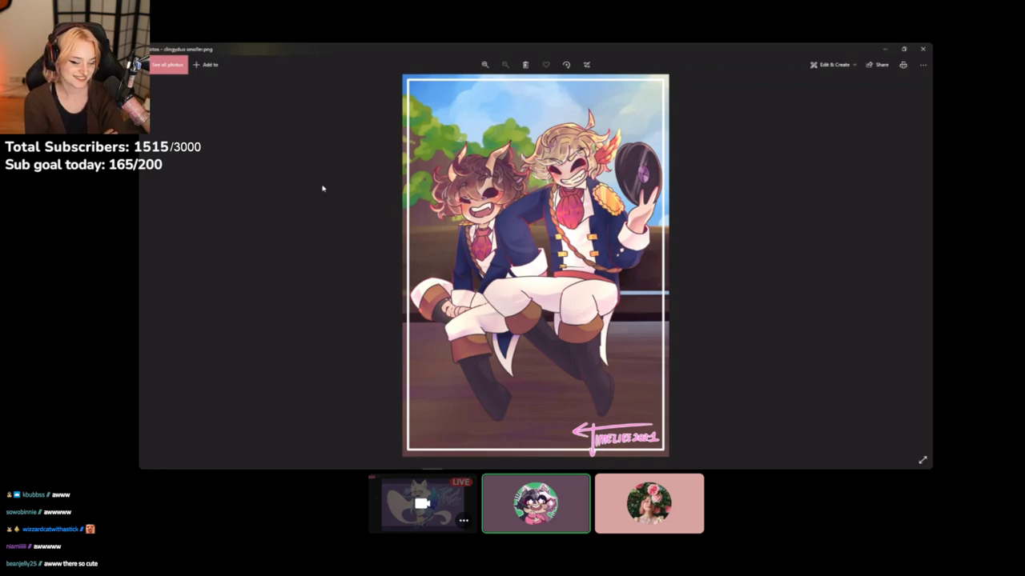
pyautogui.press('Right')
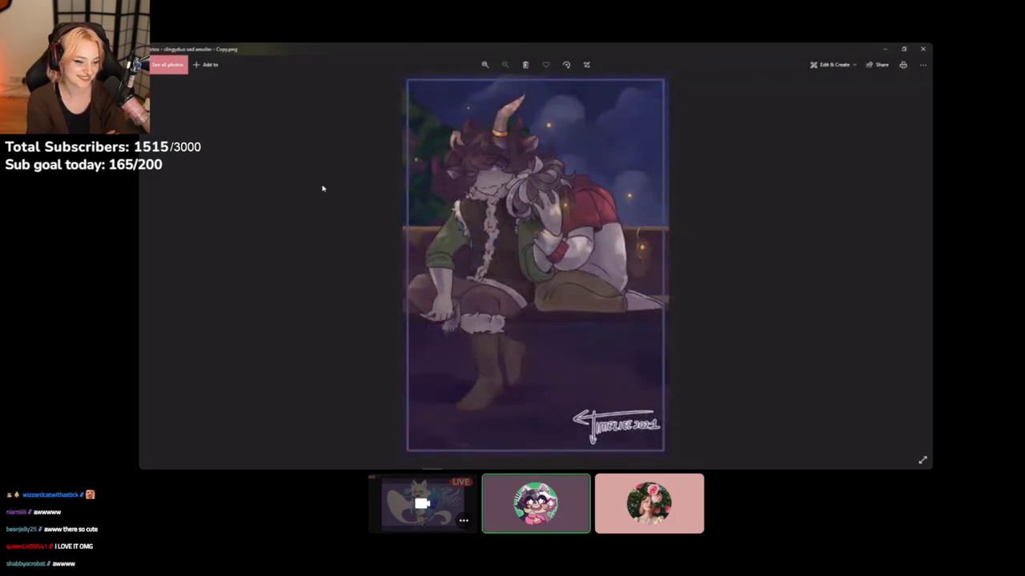
pyautogui.press('Left')
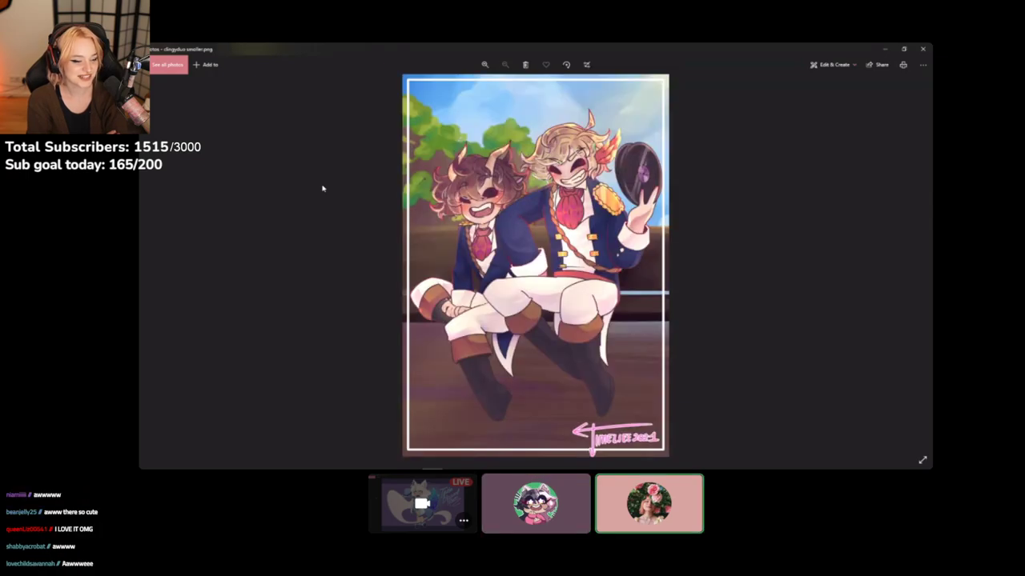
pyautogui.press('Right')
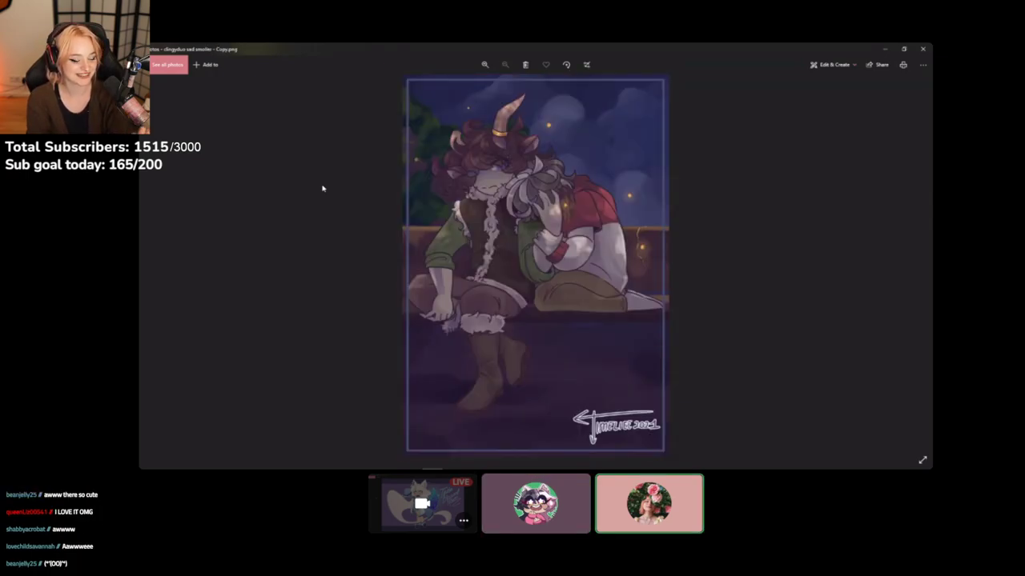
pyautogui.press('Left')
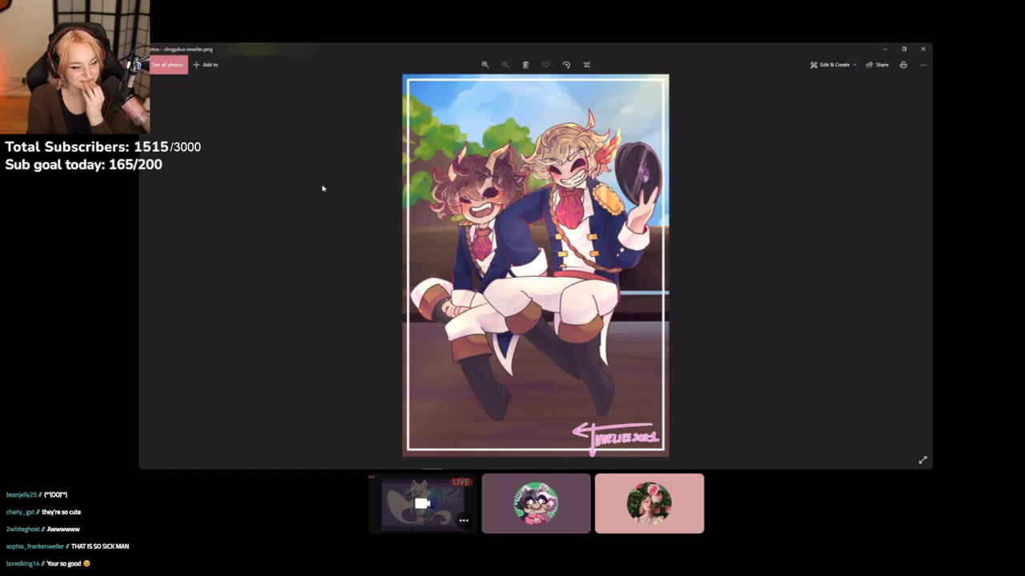
pyautogui.press('Right')
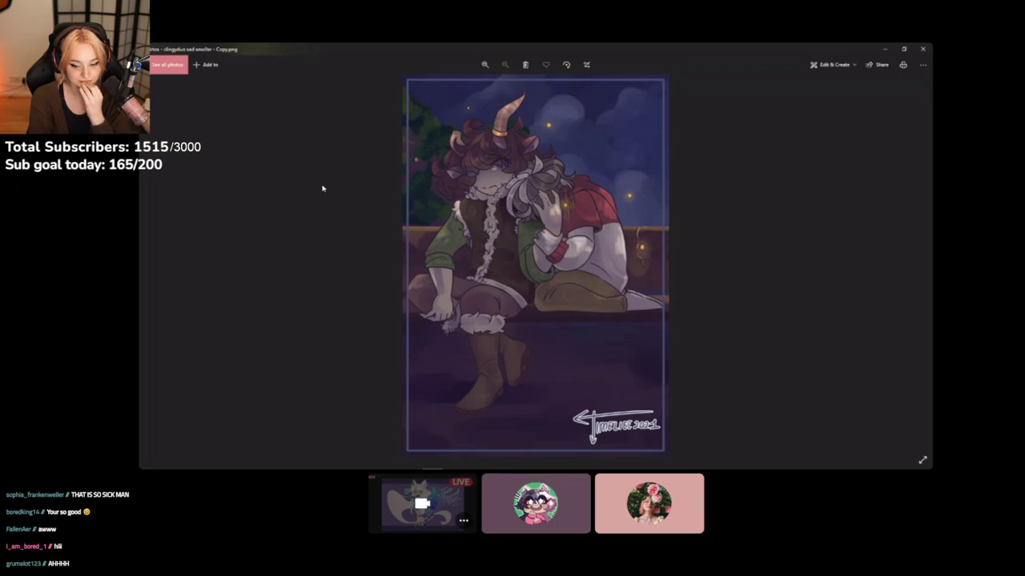
# Move past the daytime clingyduo illustration to view the orange-skirted magical character and the gnf illustration
pyautogui.press('Right')
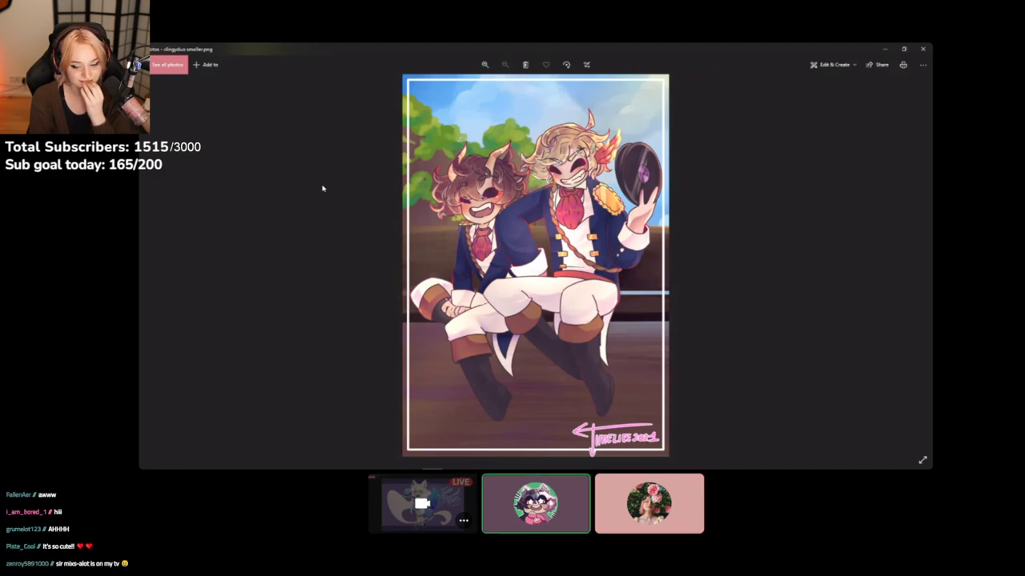
pyautogui.press('Right')
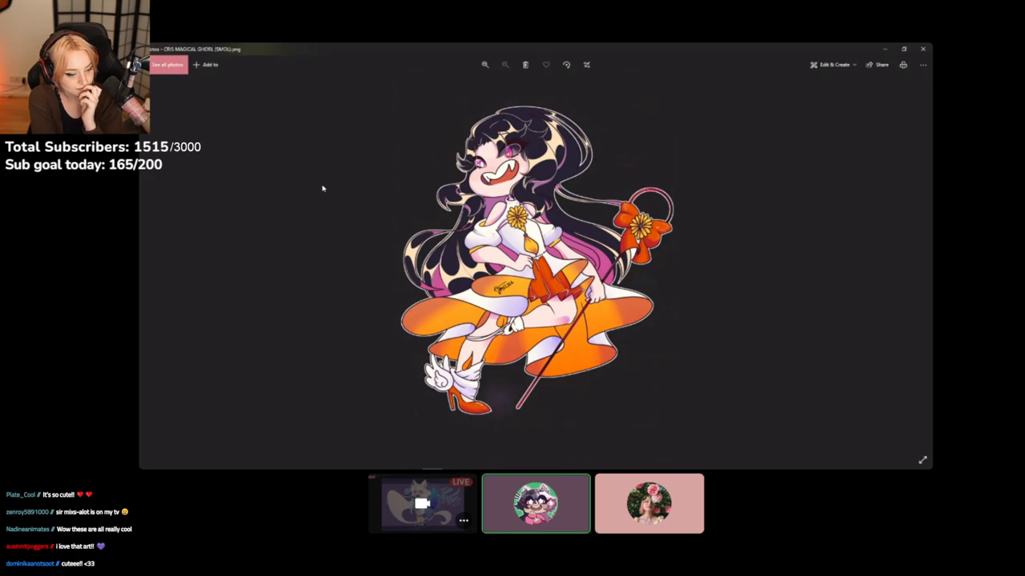
pyautogui.press('Right')
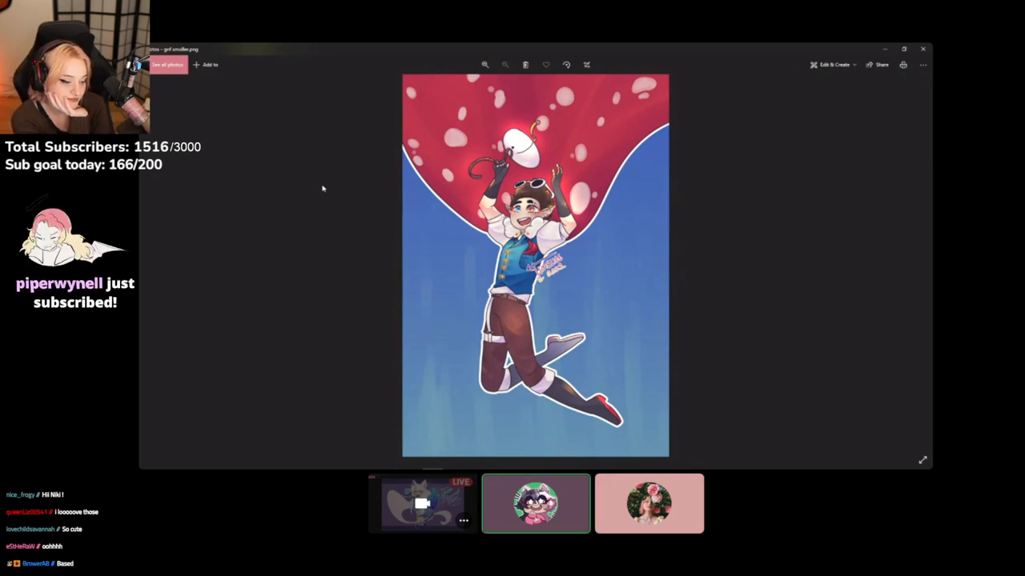
# Browse past the gnf illustration through the winged originsona, moving castle, Rivals academy and sona reference artworks
pyautogui.press('Right')
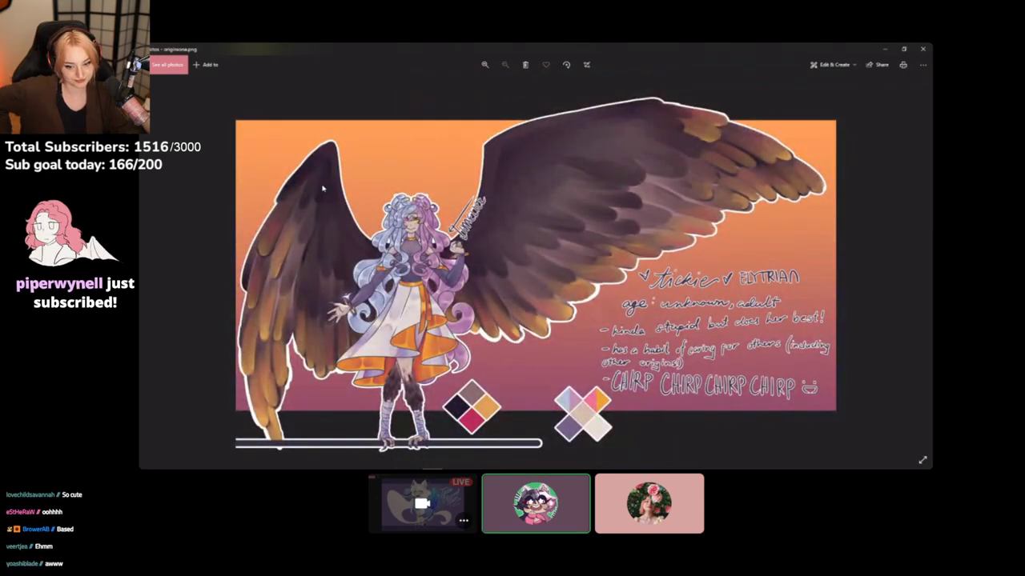
pyautogui.press('Right')
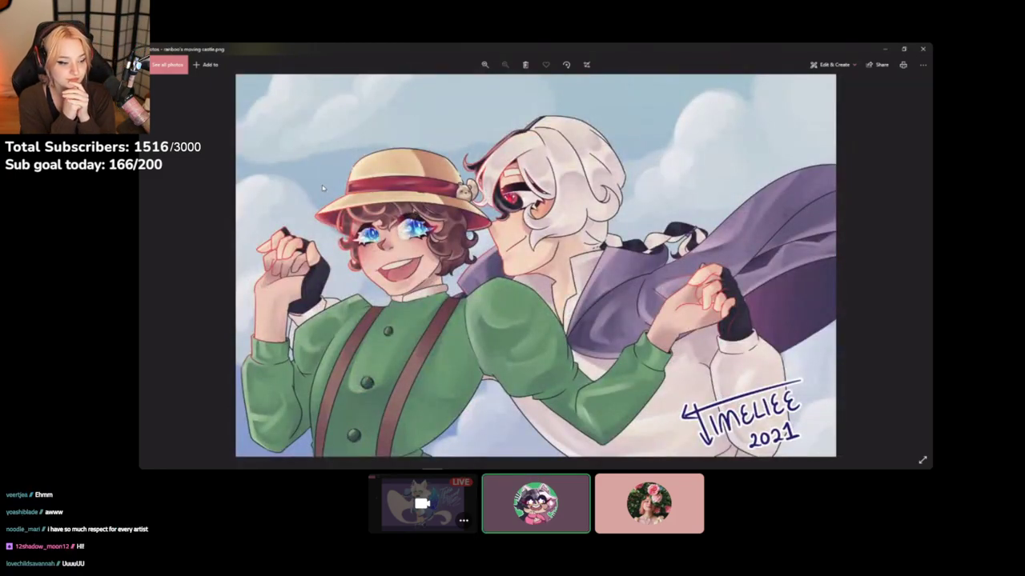
pyautogui.press('Right')
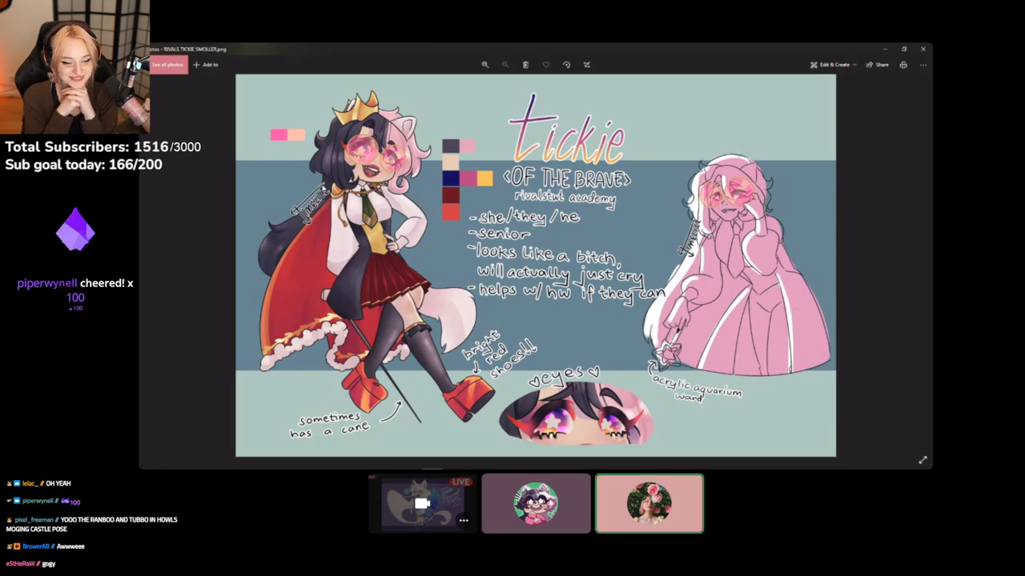
pyautogui.press('Right')
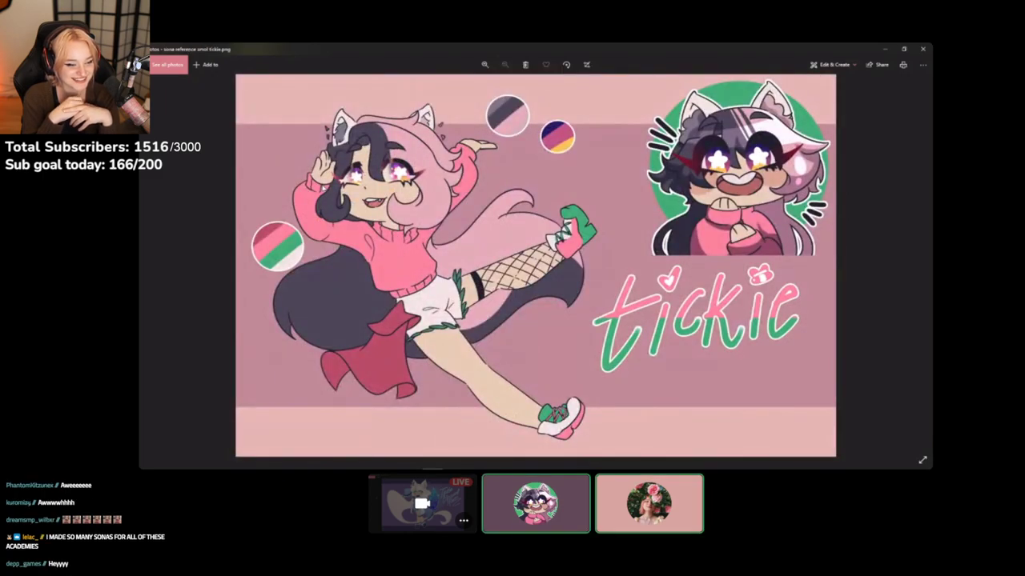
pyautogui.click(648, 504)
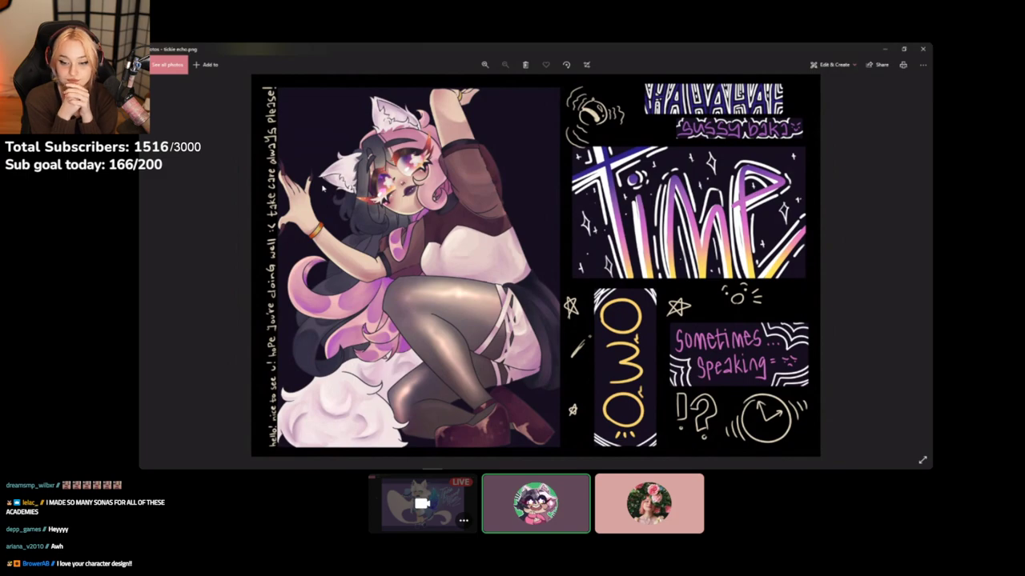
# Revisit the Rivals academy reference sheet and return to the tickie echo illustration
pyautogui.press('Right')
pyautogui.press('Right')
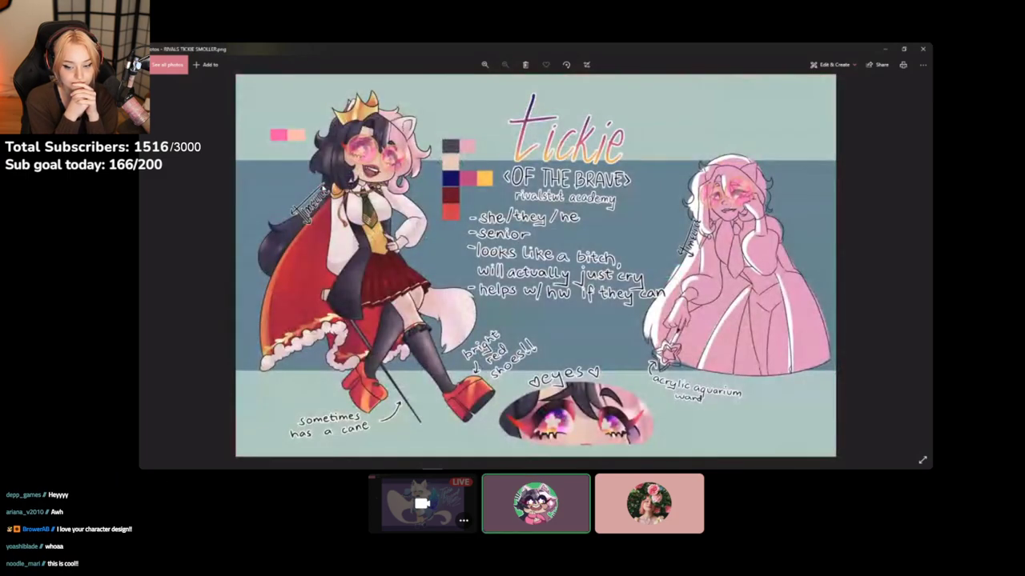
pyautogui.press('Left')
pyautogui.press('Left')
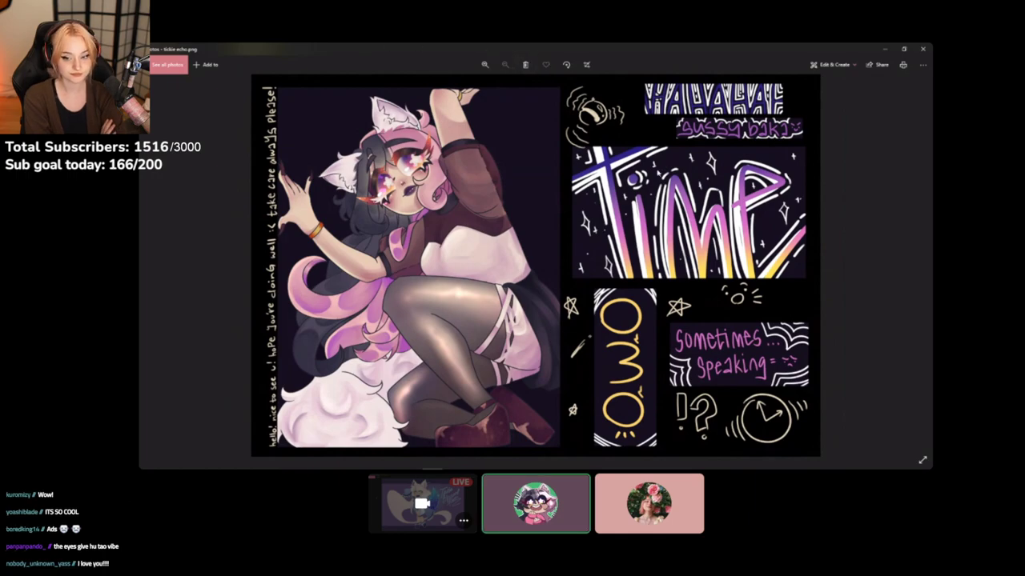
# Examine the lettering and doodles beside the character in the tickie echo illustration up close
pyautogui.scroll(3, 658, 175)
pyautogui.moveTo(643, 165); pyautogui.dragTo(631, 211)
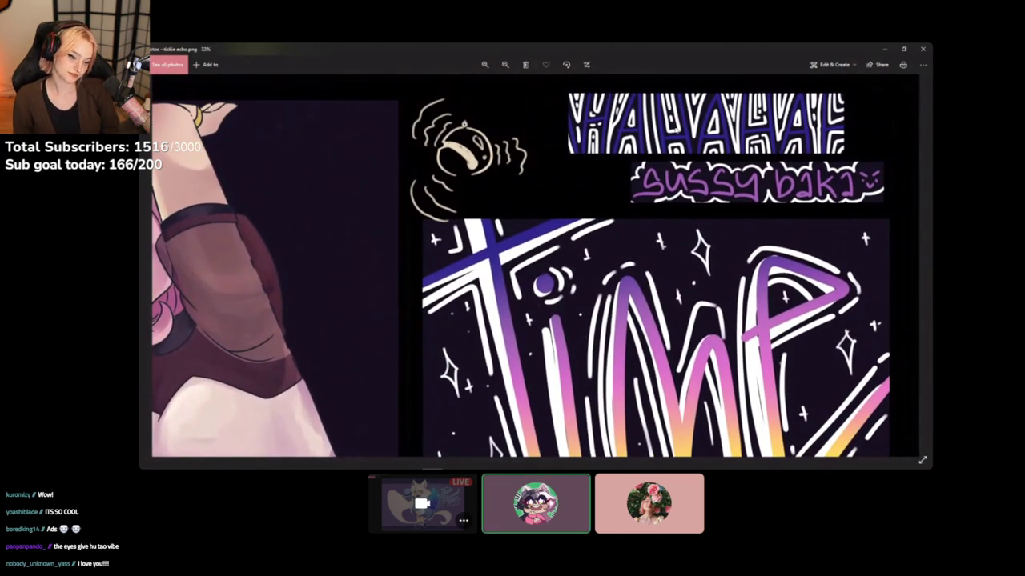
pyautogui.moveTo(669, 445); pyautogui.dragTo(669, 329)
pyautogui.scroll(-6, 669, 328)
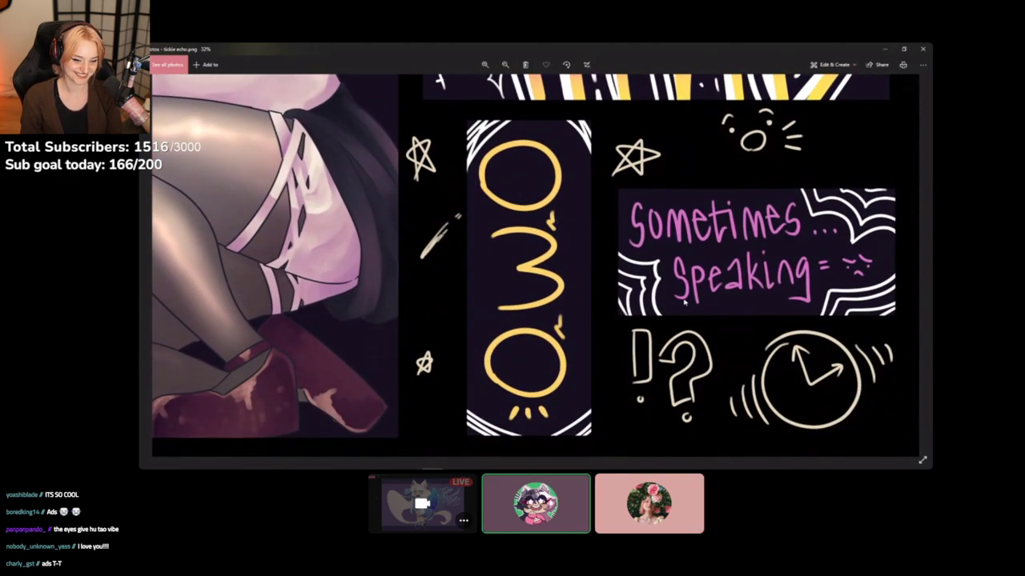
pyautogui.scroll(-3, 685, 301)
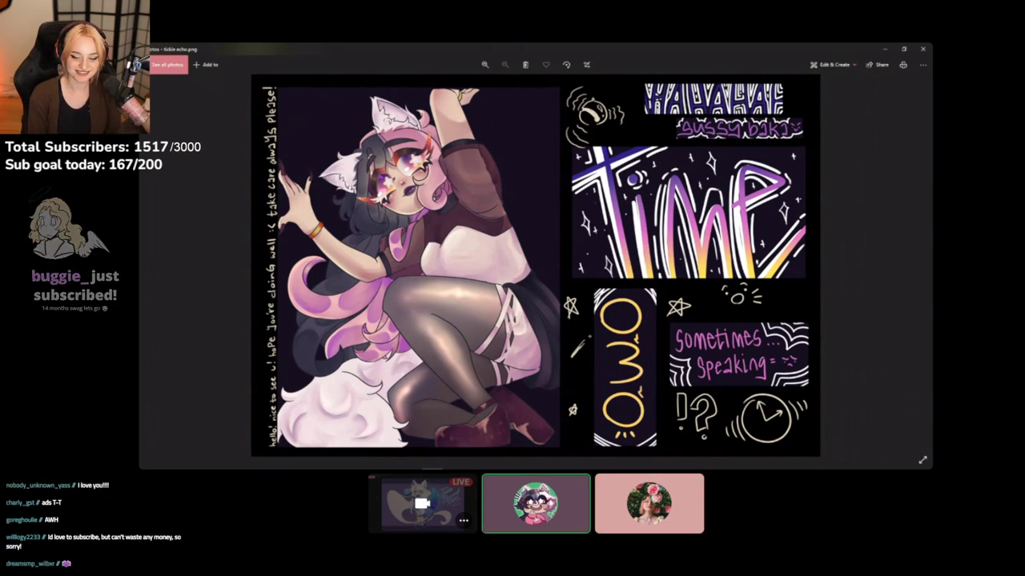
# Examine the tickie echo character up close from the fluffy tail to the upper body, and return to the full image
pyautogui.scroll(3, 293, 397)
pyautogui.moveTo(294, 398); pyautogui.dragTo(472, 376)
pyautogui.moveTo(484, 208); pyautogui.dragTo(480, 330)
pyautogui.moveTo(479, 137); pyautogui.dragTo(476, 277)
pyautogui.scroll(-4, 479, 331)
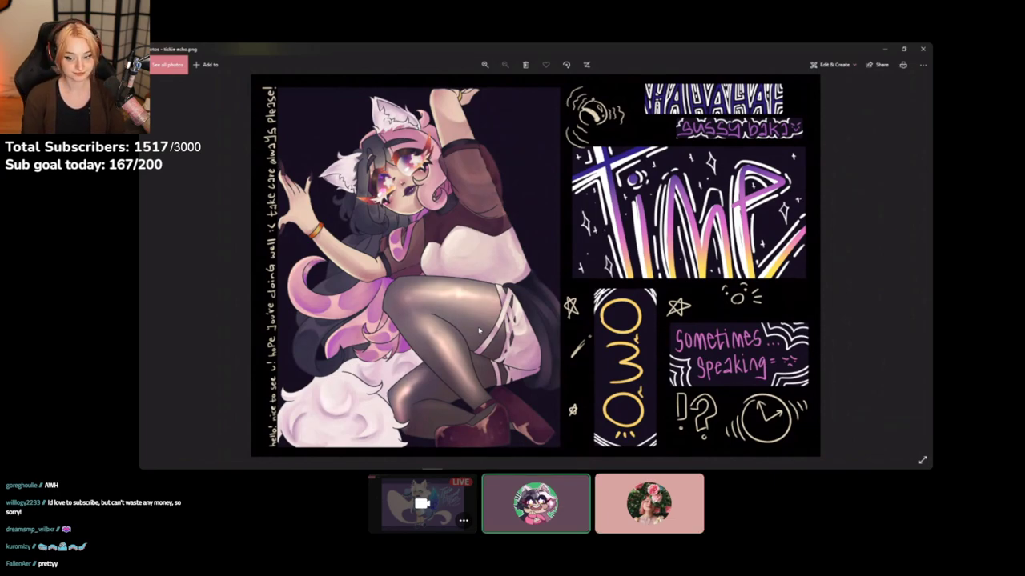
# View the vampsona reference sheet and close the image viewer
pyautogui.press('Right')
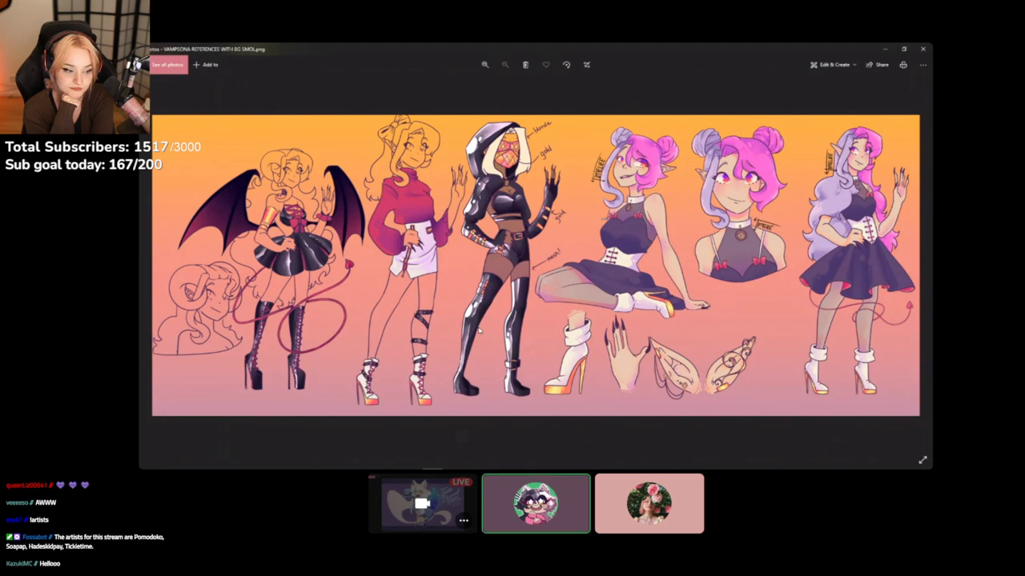
pyautogui.click(916, 50)
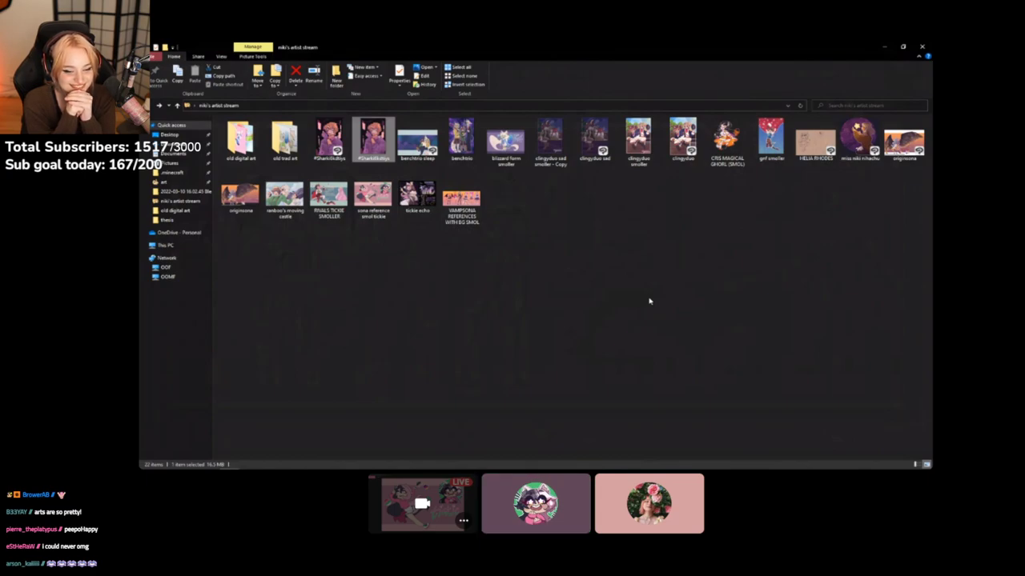
# Open the benchtrio illustration from the artist stream folder and examine the three characters' faces and upper bodies up close
pyautogui.moveTo(803, 463)
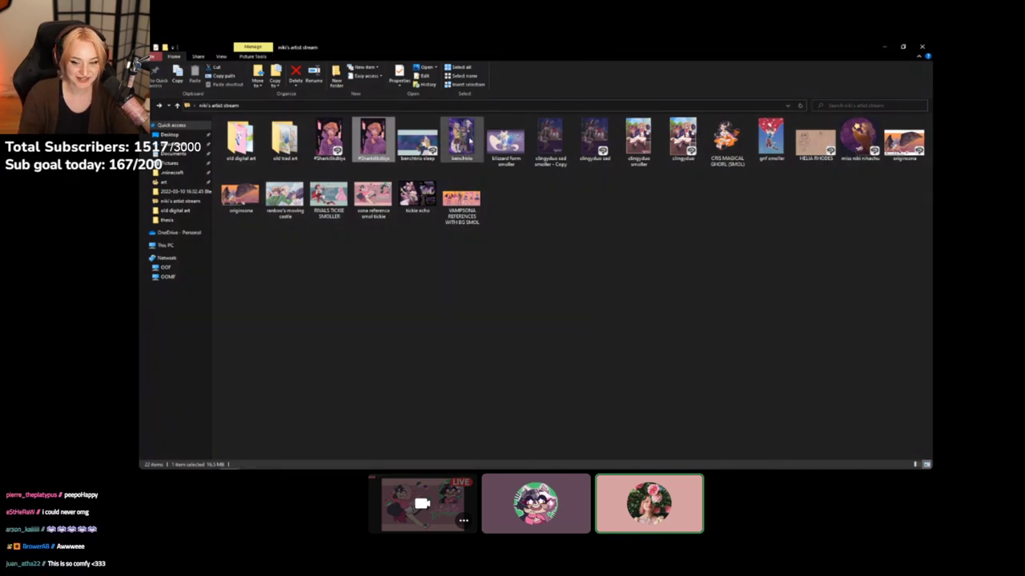
pyautogui.click(470, 140)
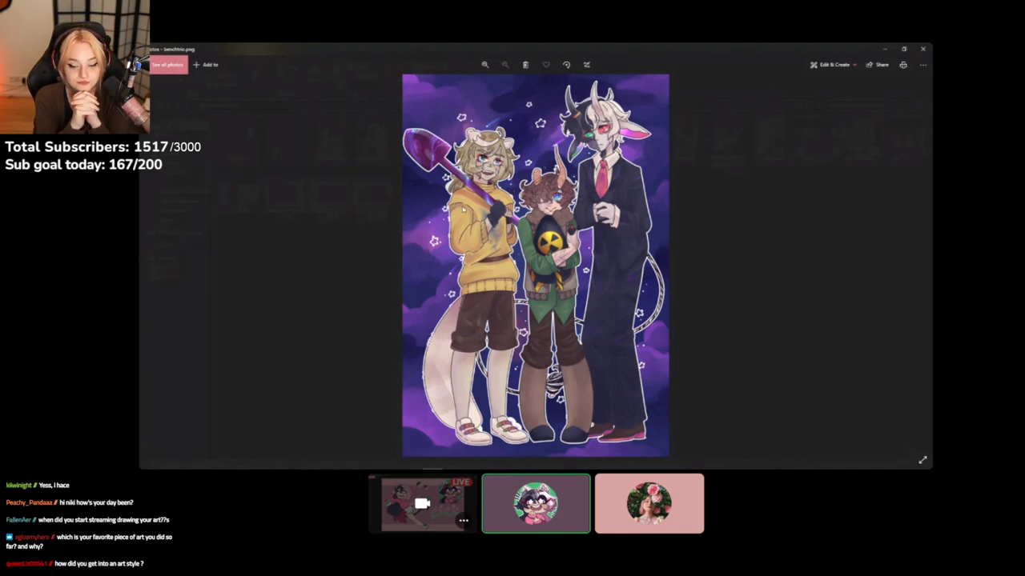
pyautogui.scroll(3, 463, 208)
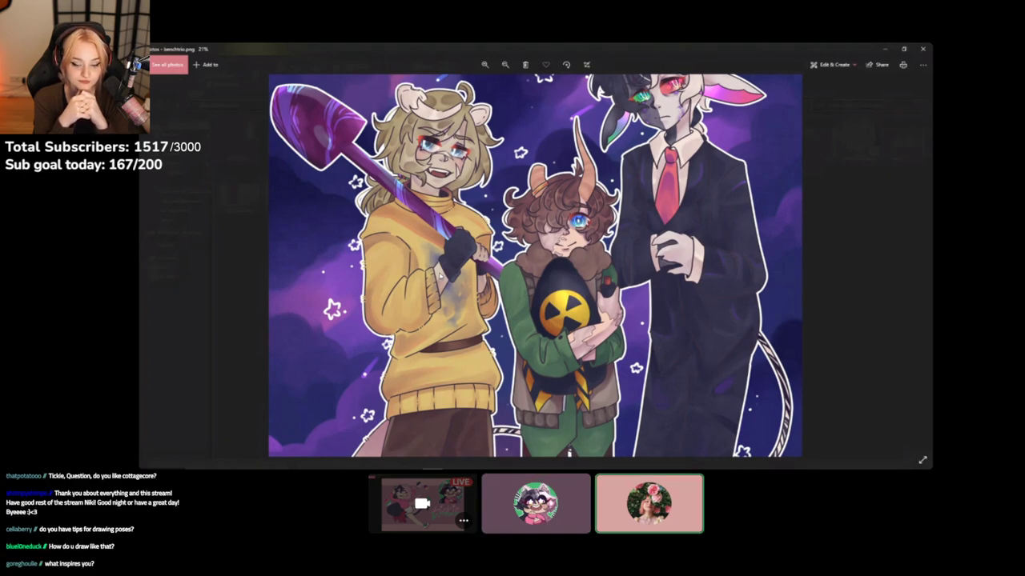
pyautogui.scroll(1, 448, 250)
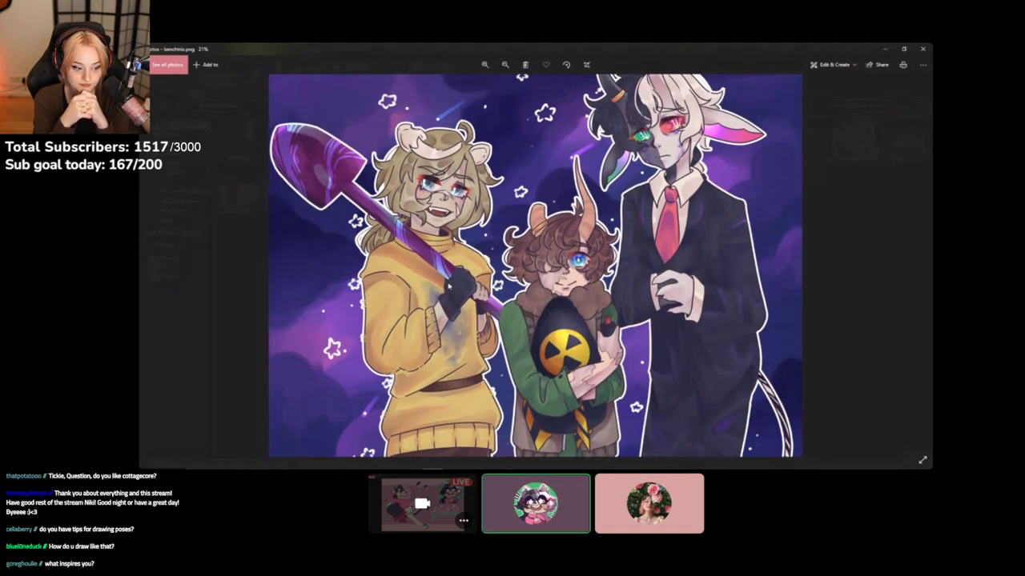
pyautogui.doubleClick(399, 235)
pyautogui.doubleClick(432, 177)
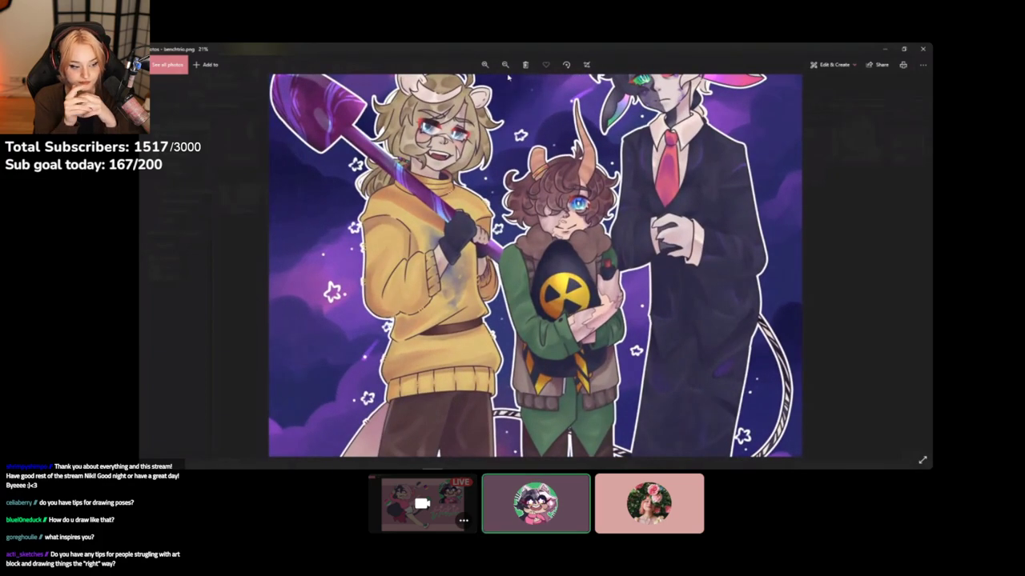
pyautogui.click(485, 65)
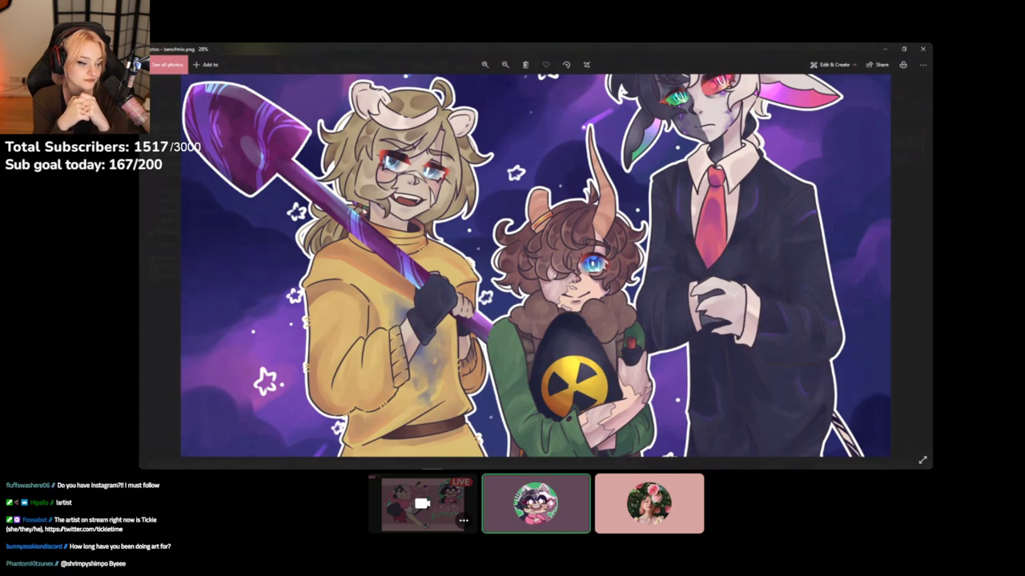
# Compare the full benchtrio illustration with close views of the characters' upper bodies, legs and shoes
pyautogui.doubleClick(412, 212)
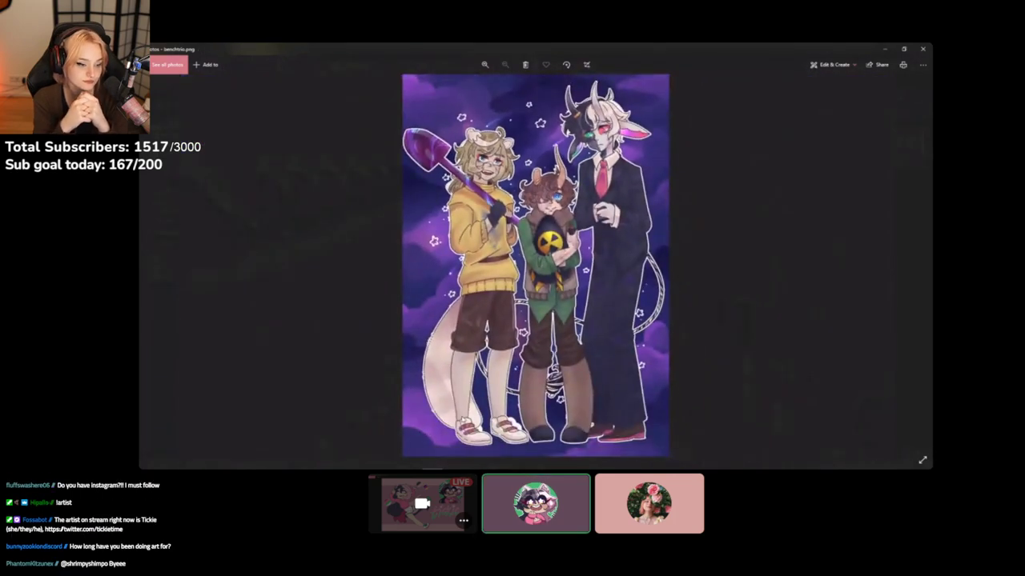
pyautogui.doubleClick(456, 411)
pyautogui.scroll(-3, 456, 411)
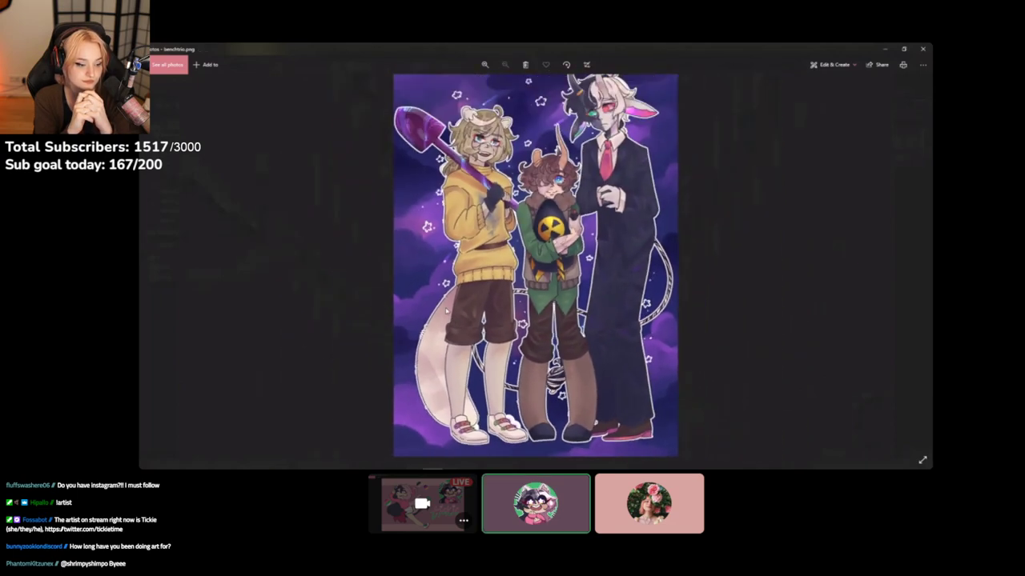
pyautogui.scroll(2, 453, 206)
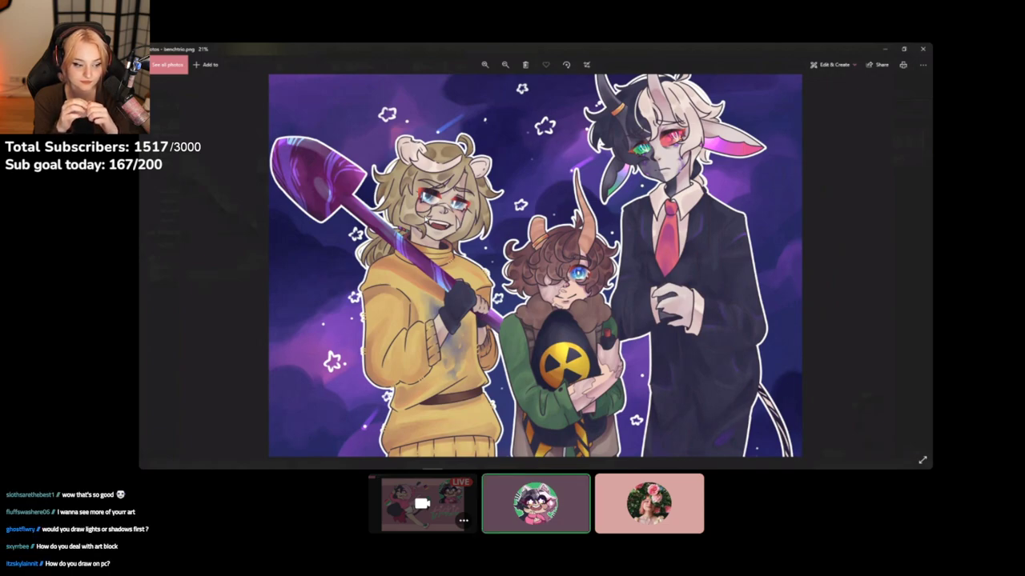
pyautogui.scroll(-3, 426, 218)
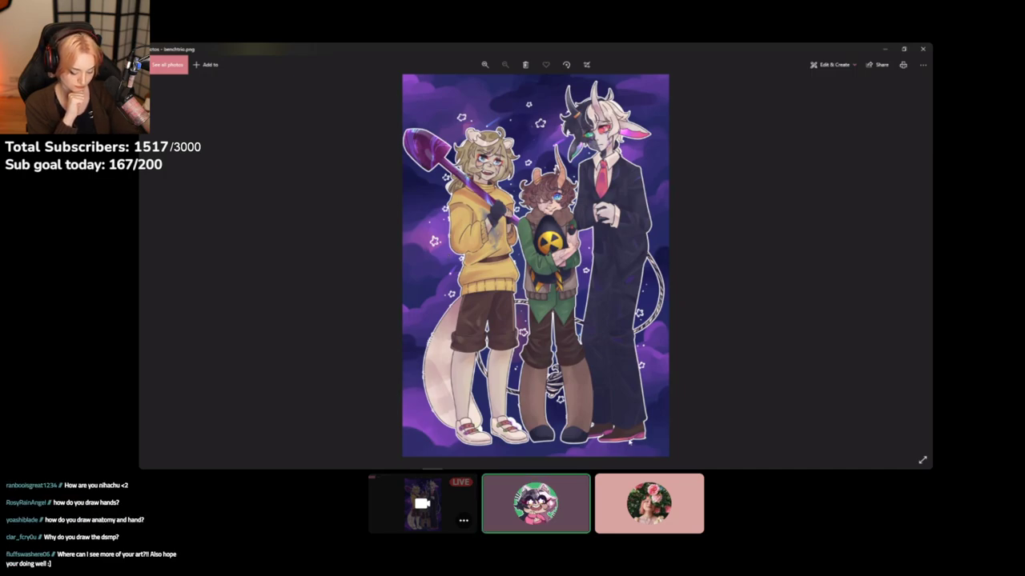
pyautogui.scroll(2, 536, 437)
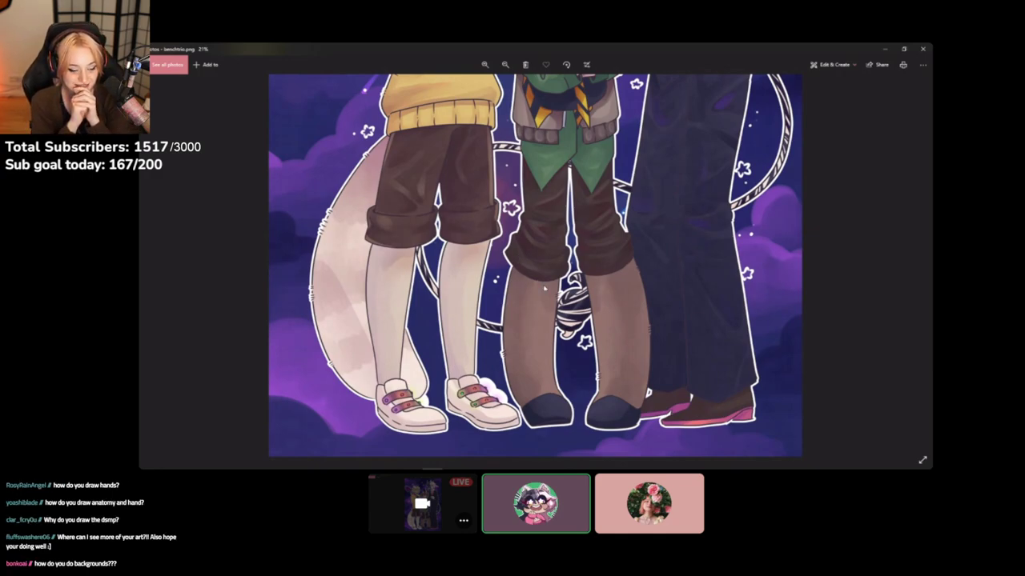
pyautogui.scroll(-3, 544, 289)
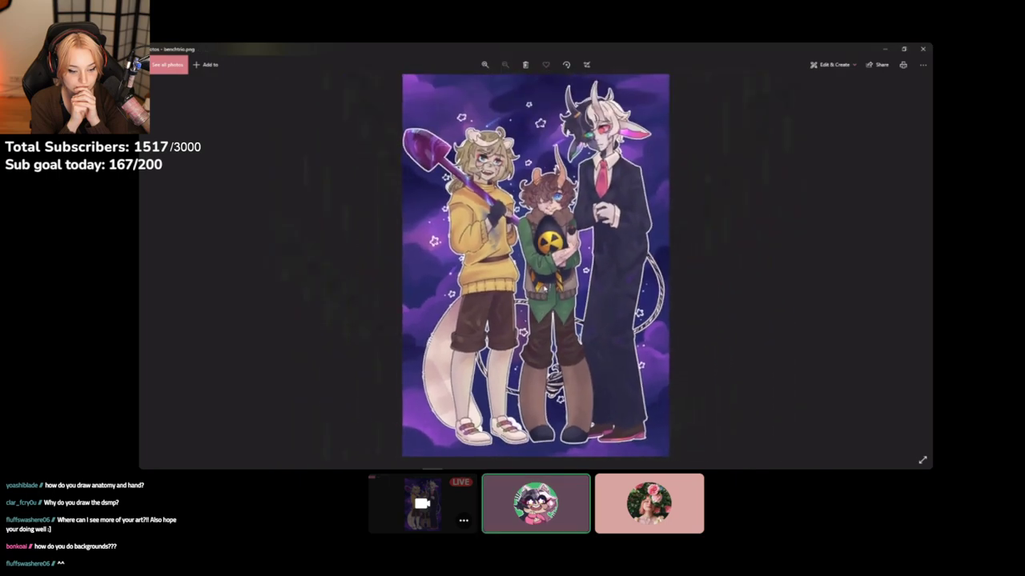
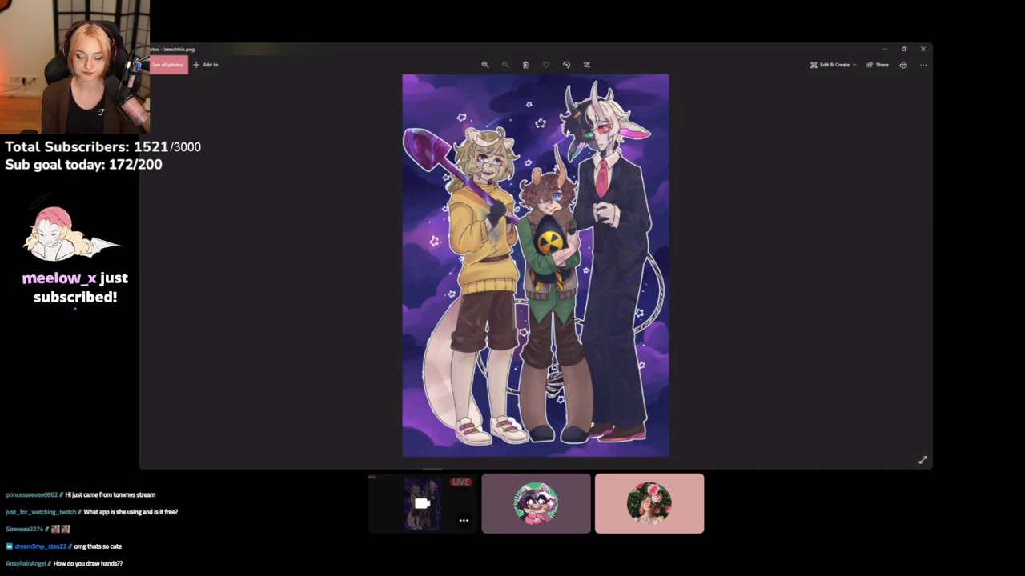
# Switch to Clip Studio and go back from the VOCALOID SONA entry to the full list of managed works
pyautogui.click(310, 466)
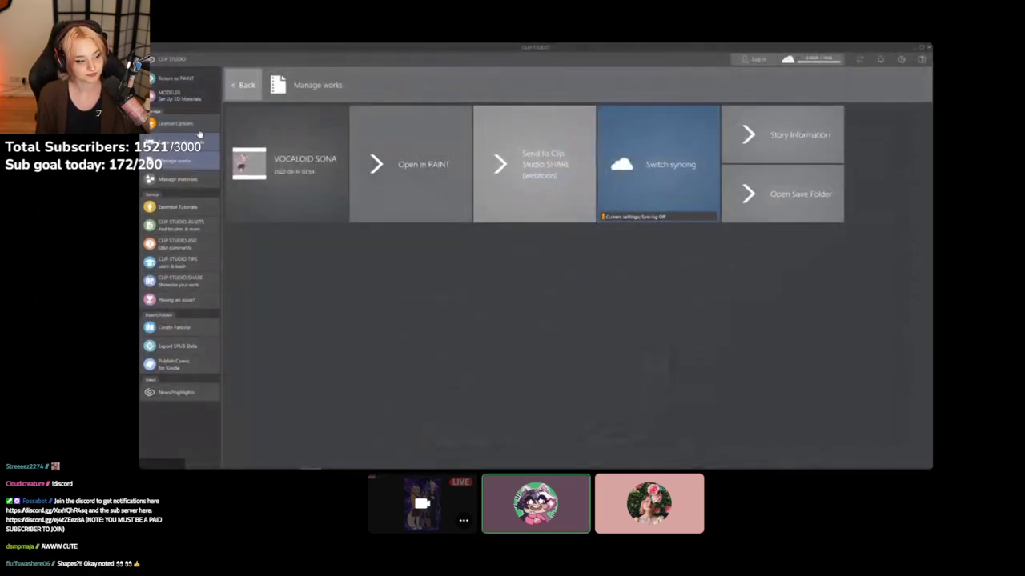
pyautogui.click(242, 85)
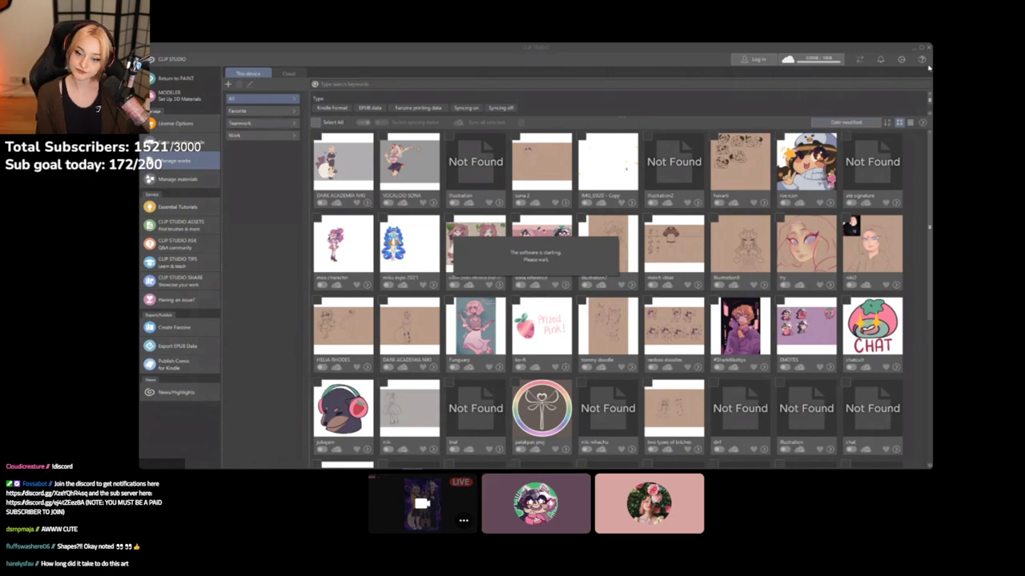
# Switch to Discord and change the streamed window to the VOCALOID SONA drawing in Clip Studio Paint
pyautogui.moveTo(316, 458)
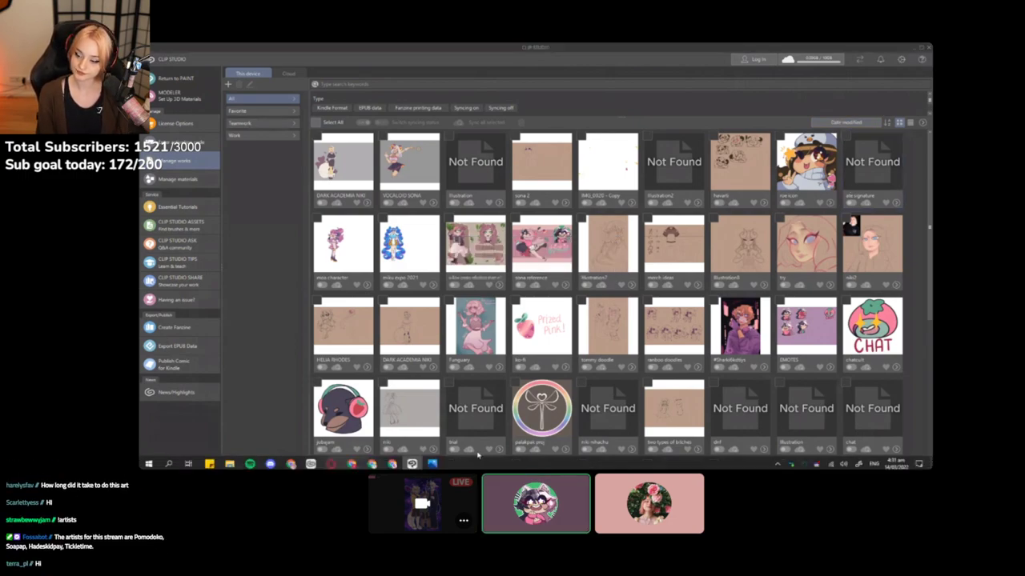
pyautogui.click(269, 462)
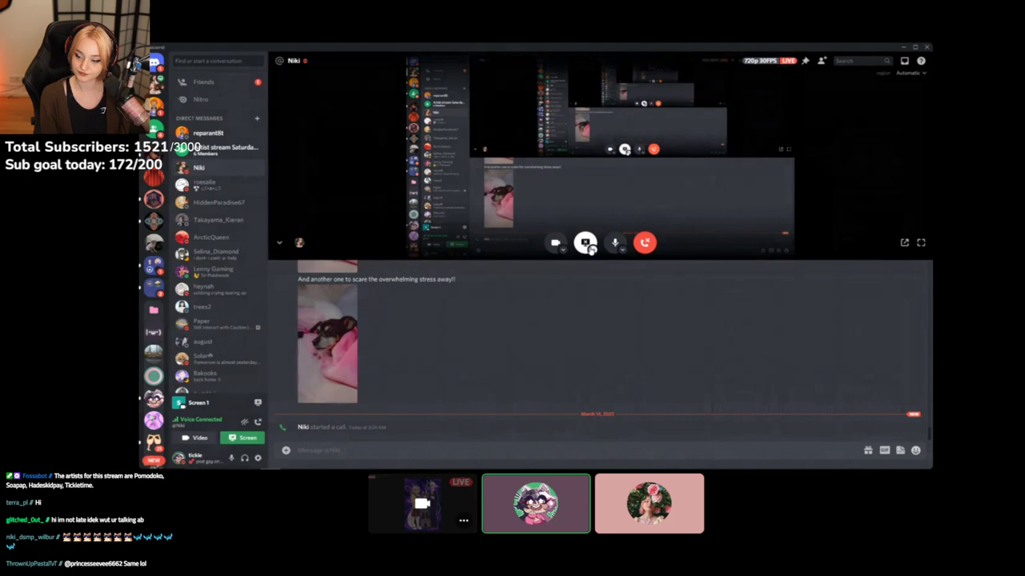
pyautogui.click(592, 250)
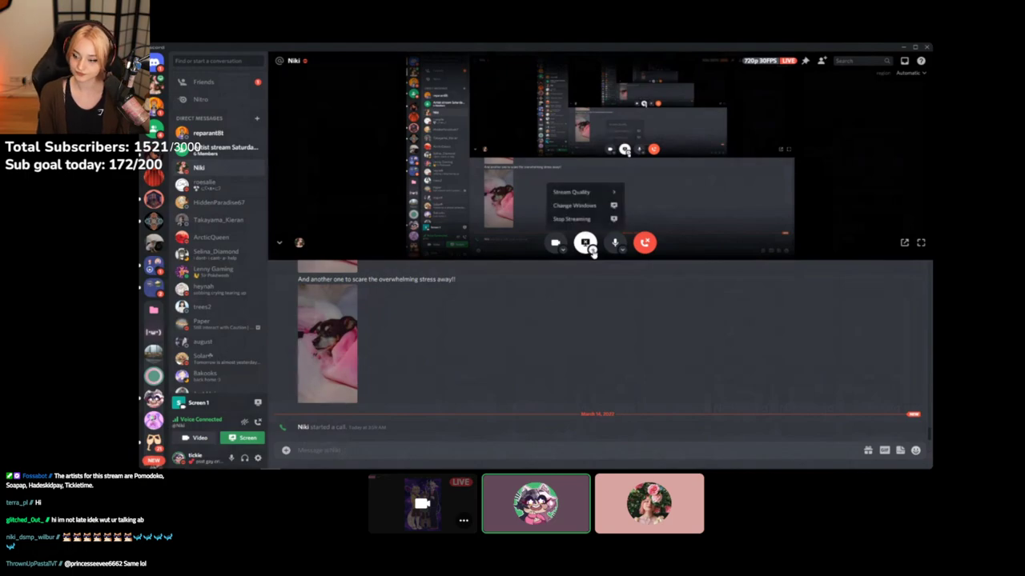
pyautogui.click(594, 206)
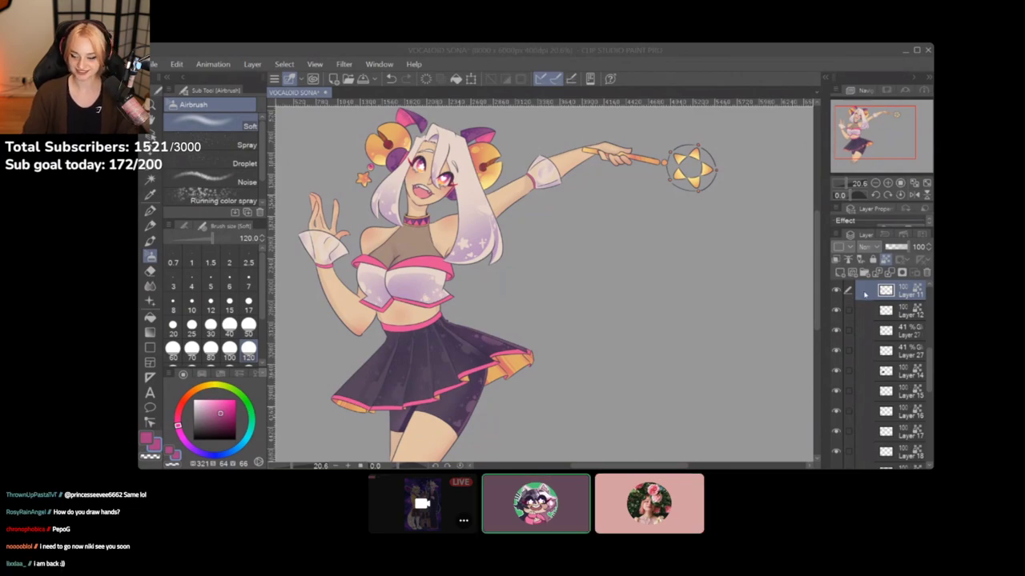
# Add a new raster layer directly above Layer 11 for sketches beside the character
pyautogui.click(840, 272)
pyautogui.scroll(2, 802, 343)
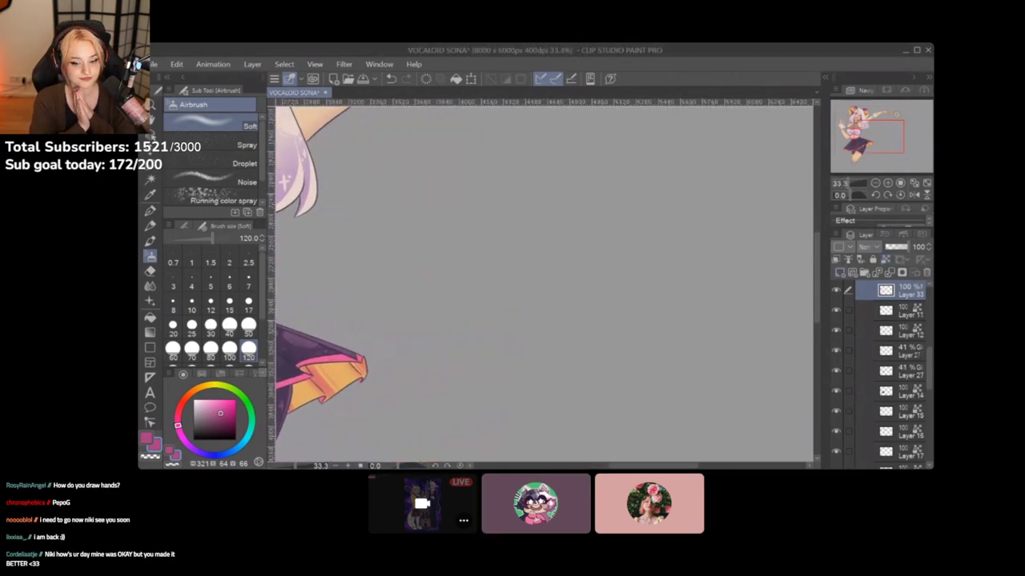
pyautogui.click(248, 326)
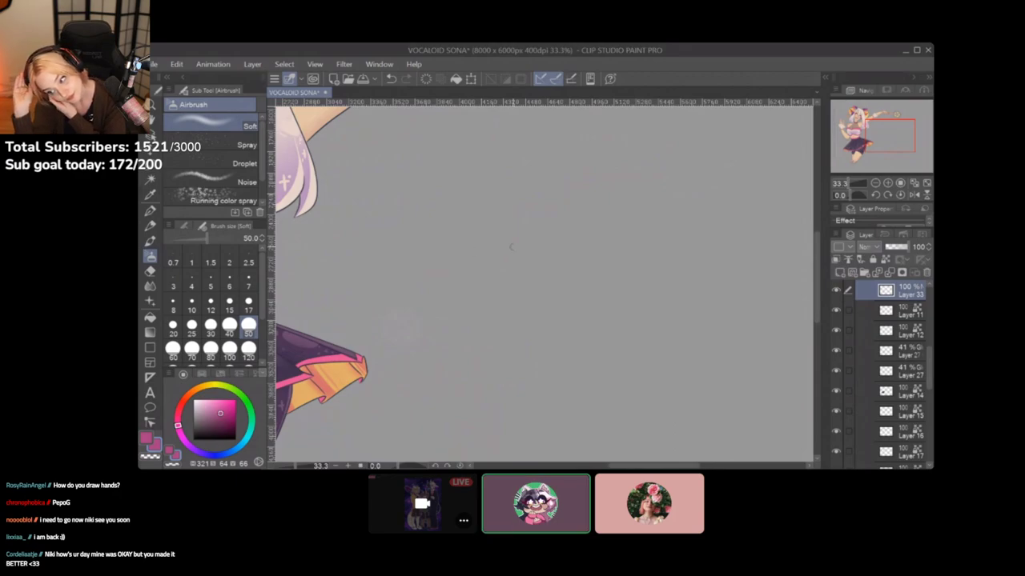
pyautogui.moveTo(489, 166); pyautogui.dragTo(485, 249)
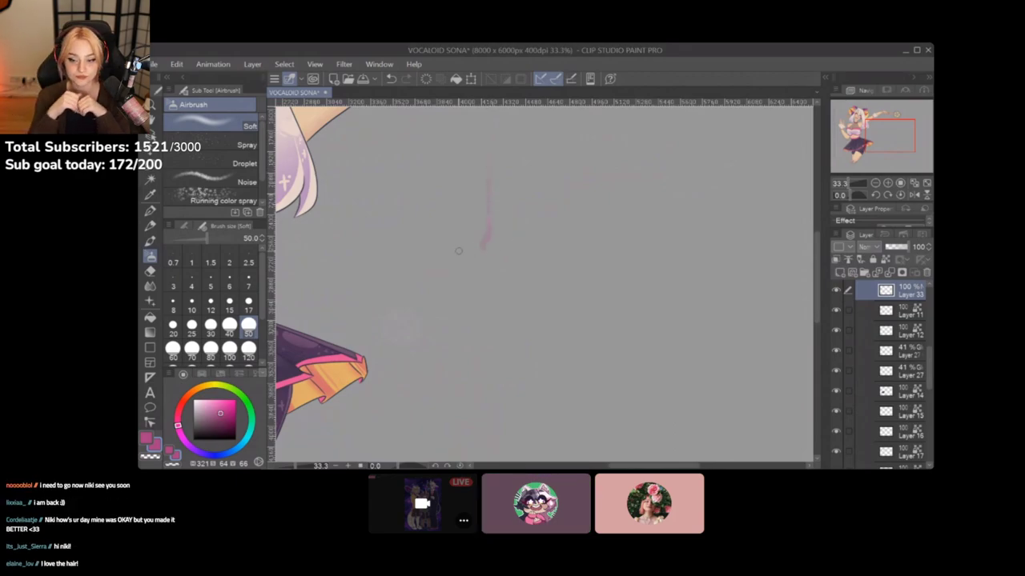
pyautogui.hotkey('ctrl', 'z')
pyautogui.press('p')
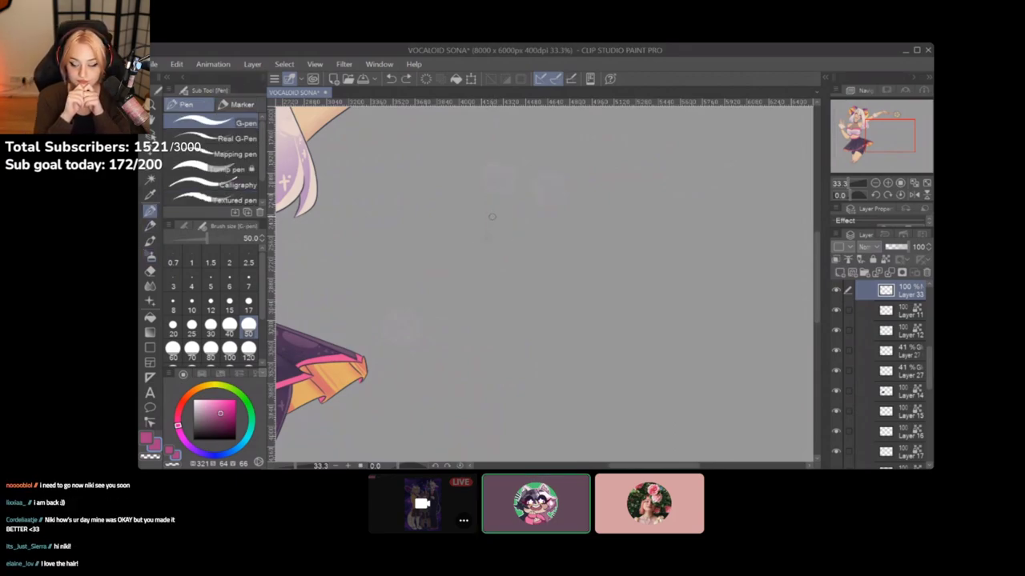
pyautogui.moveTo(490, 162)
pyautogui.mouseDown()
pyautogui.moveTo(487, 214)
pyautogui.moveTo(473, 236)
pyautogui.moveTo(483, 331)
pyautogui.mouseUp()
pyautogui.hotkey('ctrl', 'z')
pyautogui.hotkey('ctrl', 'z')
# Sketch two parallel vertical pink lines with a small kink at mid-height, using the CZY brush at size 30
pyautogui.press('b')
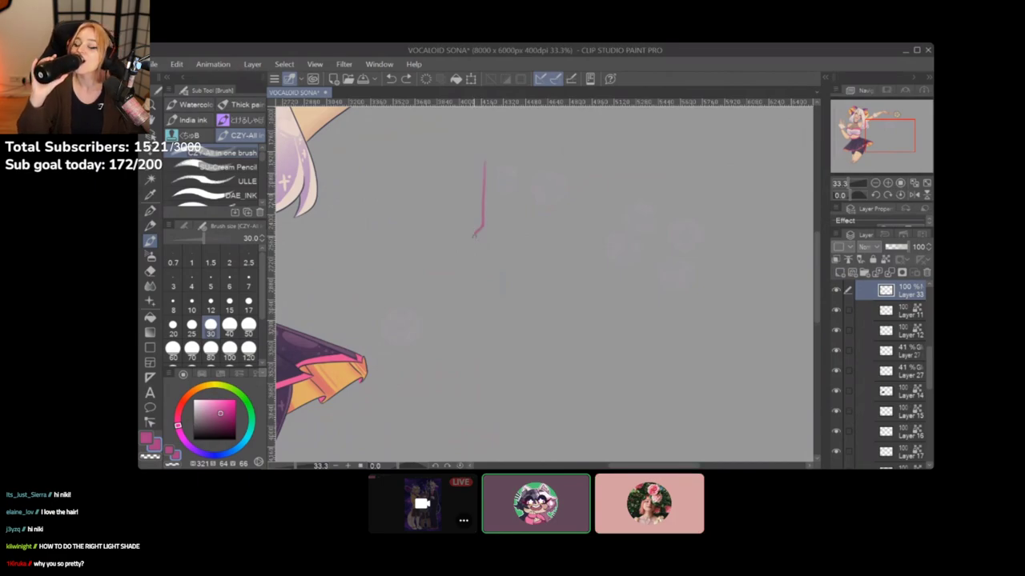
pyautogui.moveTo(478, 248); pyautogui.dragTo(483, 319)
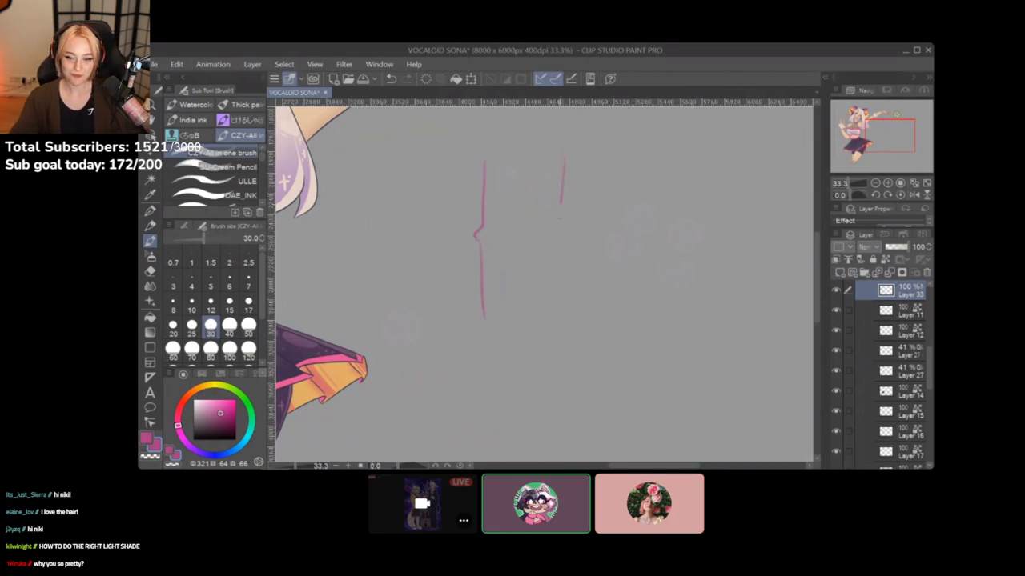
pyautogui.moveTo(563, 255); pyautogui.dragTo(563, 337)
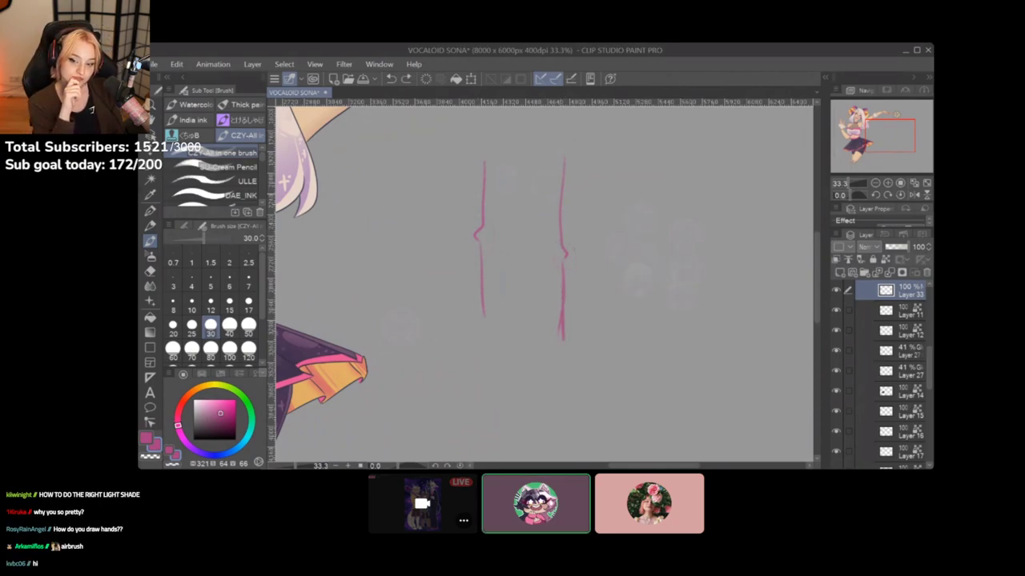
# Draw a pointed, forked fold shape running inward from the kink of each pink line
pyautogui.scroll(1, 519, 260)
pyautogui.scroll(1, 525, 278)
pyautogui.hotkey('shift', 'space')
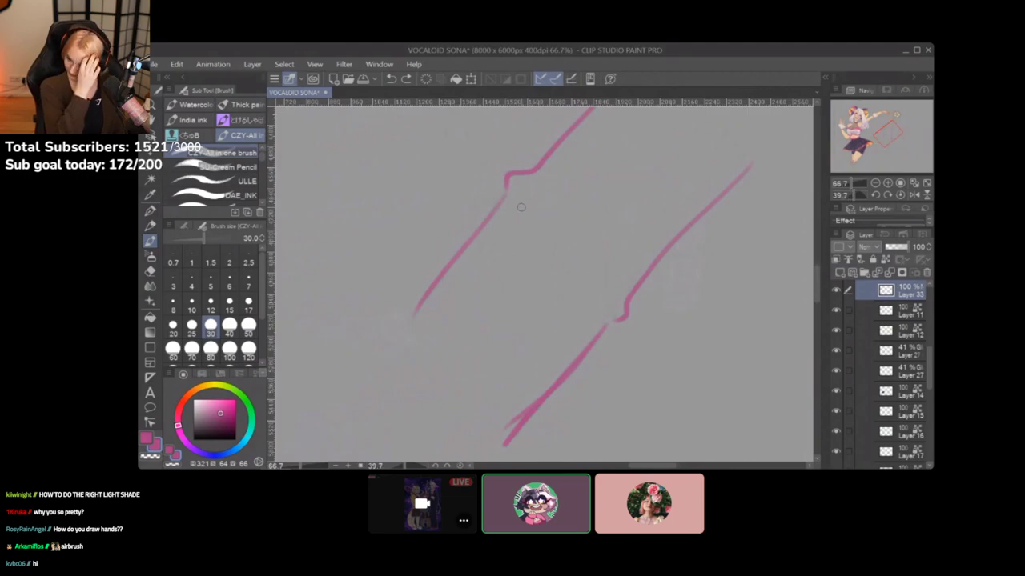
pyautogui.moveTo(520, 204)
pyautogui.mouseDown()
pyautogui.moveTo(531, 277)
pyautogui.moveTo(567, 248)
pyautogui.mouseUp()
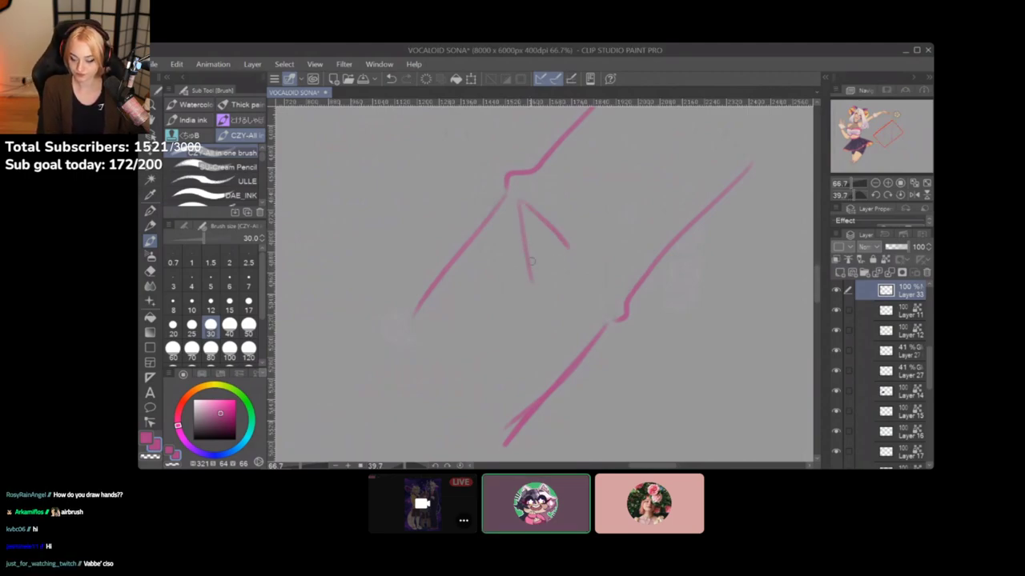
pyautogui.hotkey('ctrl', '@')
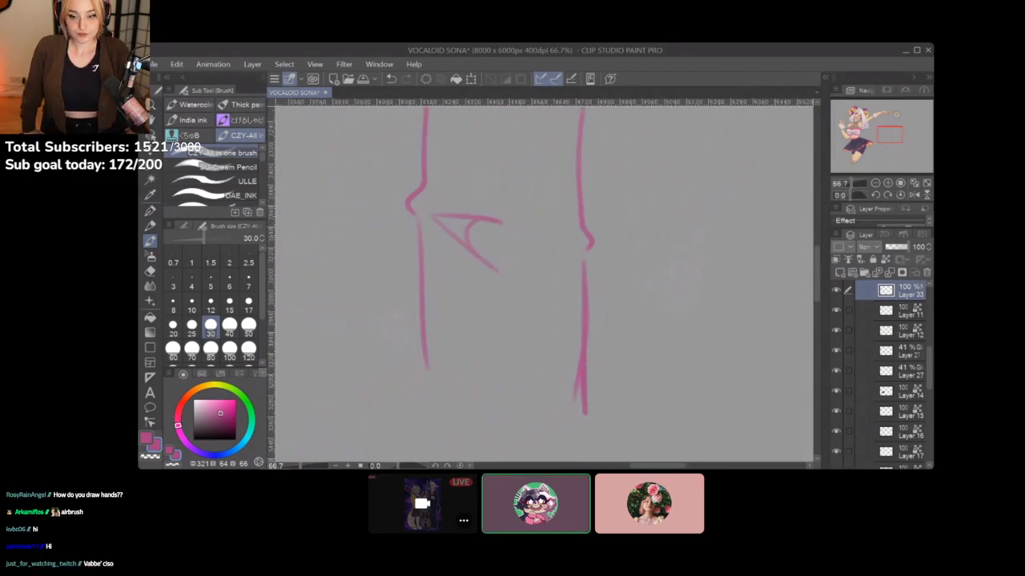
pyautogui.moveTo(568, 260); pyautogui.dragTo(530, 311)
pyautogui.moveTo(542, 263)
pyautogui.mouseDown()
pyautogui.moveTo(550, 285)
pyautogui.moveTo(536, 329)
pyautogui.mouseUp()
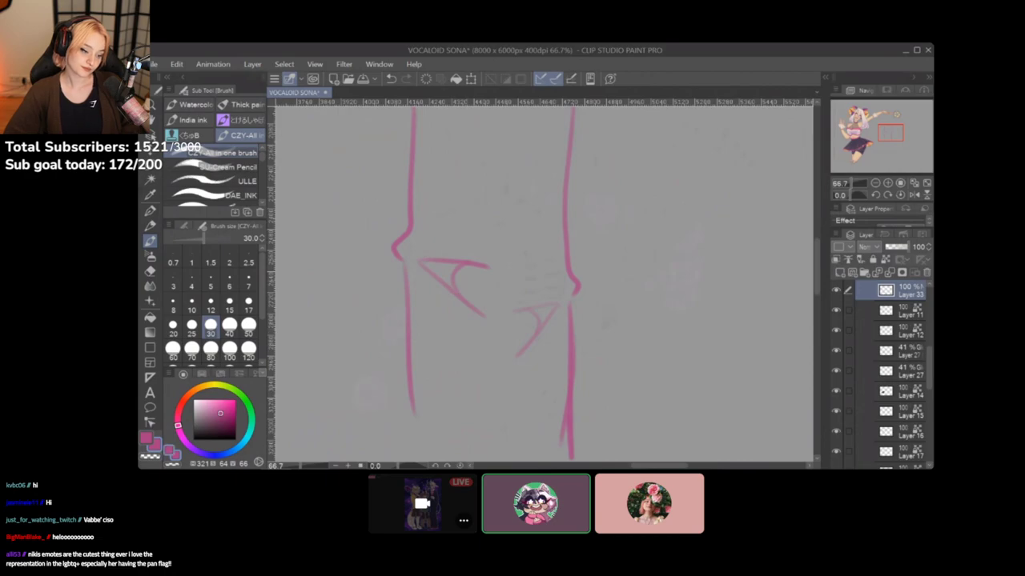
# Shade the pink folds with sampled grey and muted pink, and add a softer second fold beneath the first one
pyautogui.keyDown('alt'); pyautogui.click(463, 196); pyautogui.keyUp('alt')
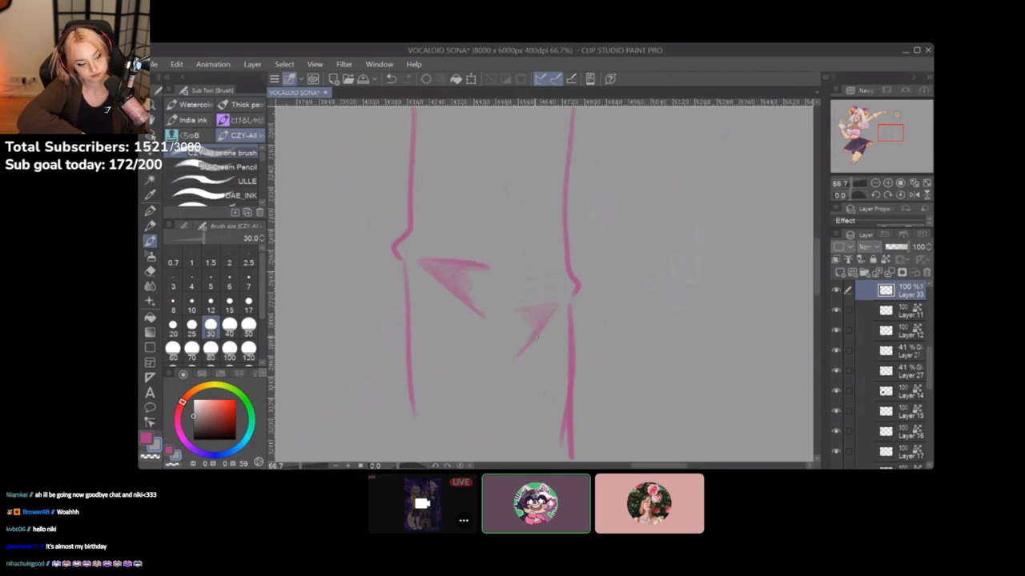
pyautogui.keyDown('alt'); pyautogui.click(447, 273); pyautogui.keyUp('alt')
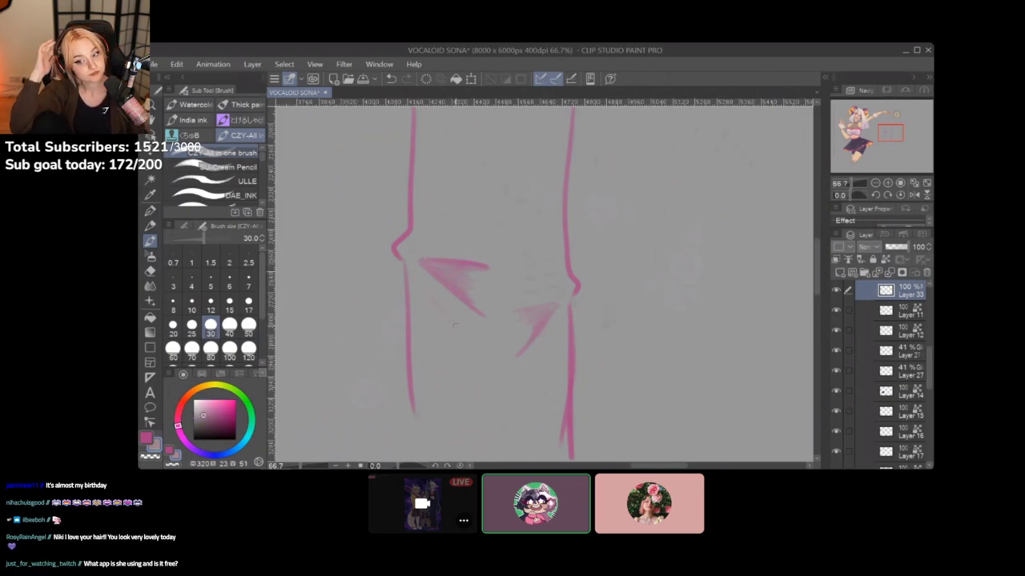
pyautogui.moveTo(431, 298); pyautogui.dragTo(461, 331)
pyautogui.moveTo(422, 287); pyautogui.dragTo(449, 319)
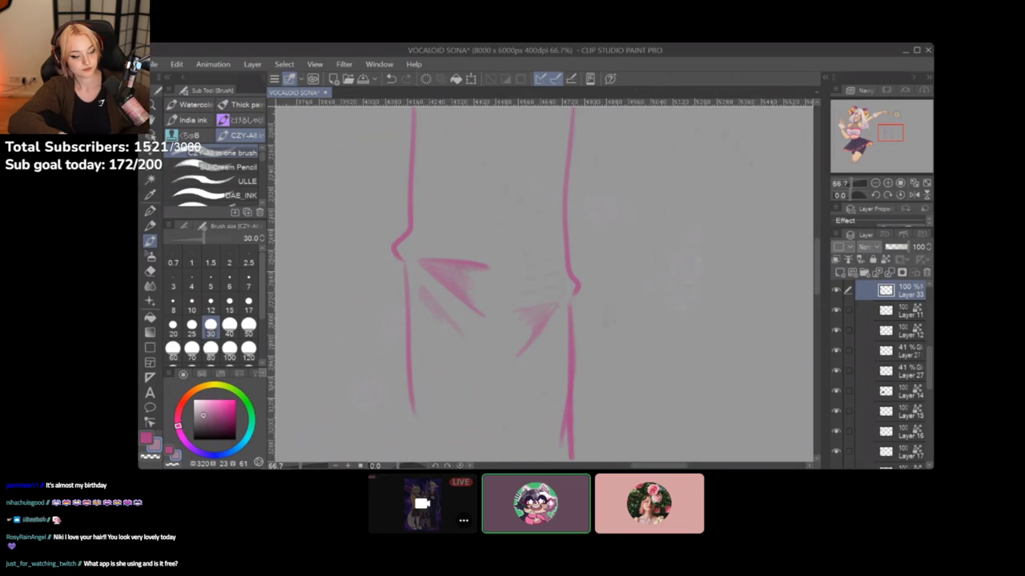
pyautogui.keyDown('alt'); pyautogui.click(430, 309); pyautogui.keyUp('alt')
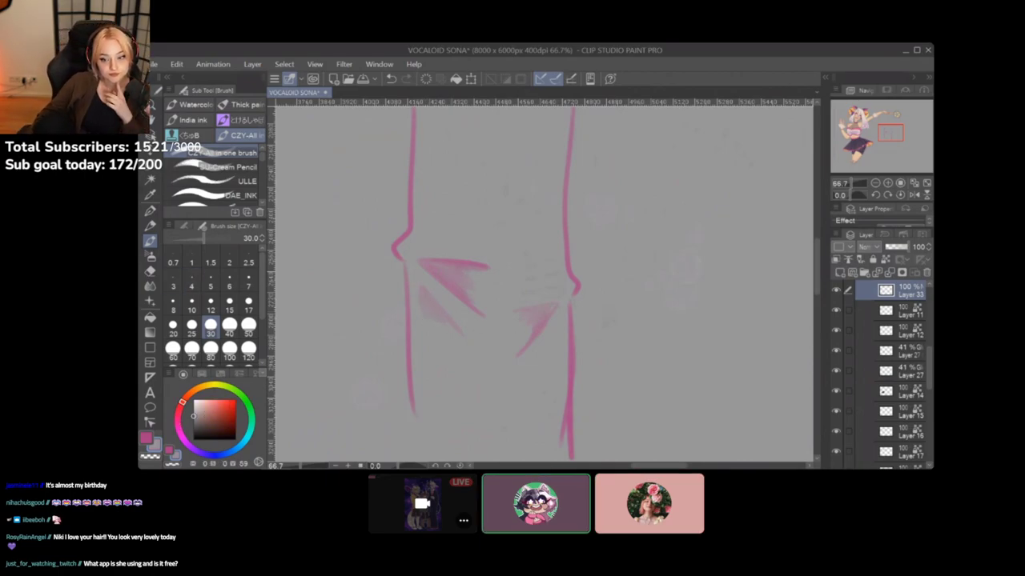
# Mark the first folds with two overlapping black circles and draw a black zigzag beside the pink lines
pyautogui.click(235, 440)
pyautogui.moveTo(428, 274)
pyautogui.mouseDown()
pyautogui.moveTo(470, 284)
pyautogui.moveTo(439, 268)
pyautogui.mouseUp()
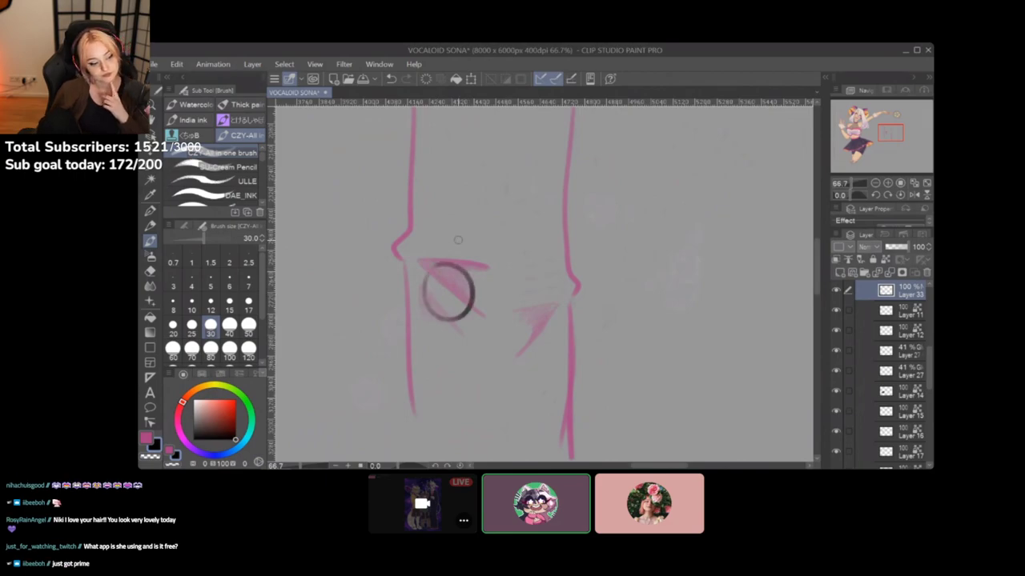
pyautogui.moveTo(659, 205); pyautogui.dragTo(649, 234)
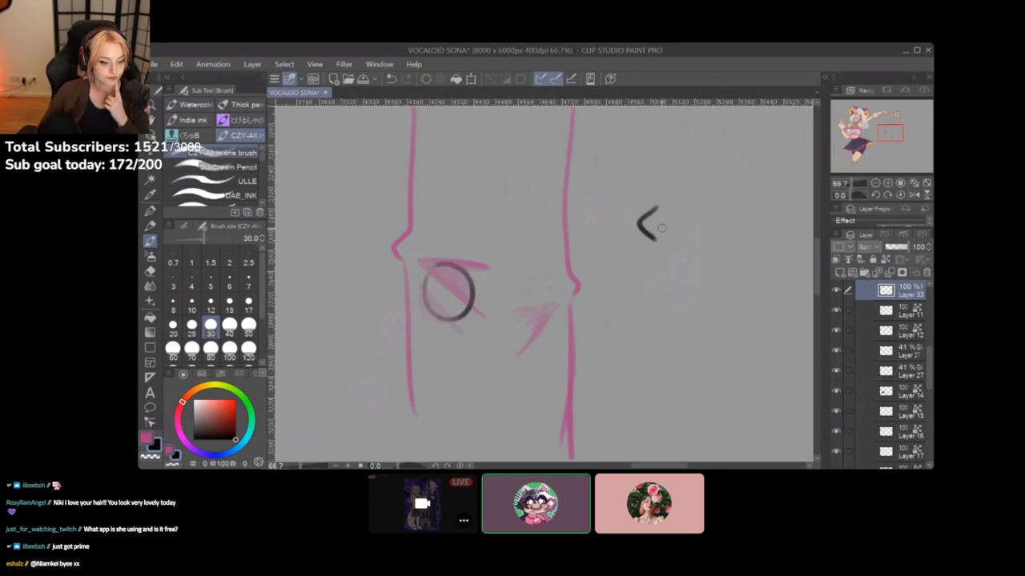
pyautogui.moveTo(455, 243)
pyautogui.mouseDown()
pyautogui.moveTo(450, 275)
pyautogui.moveTo(461, 240)
pyautogui.mouseUp()
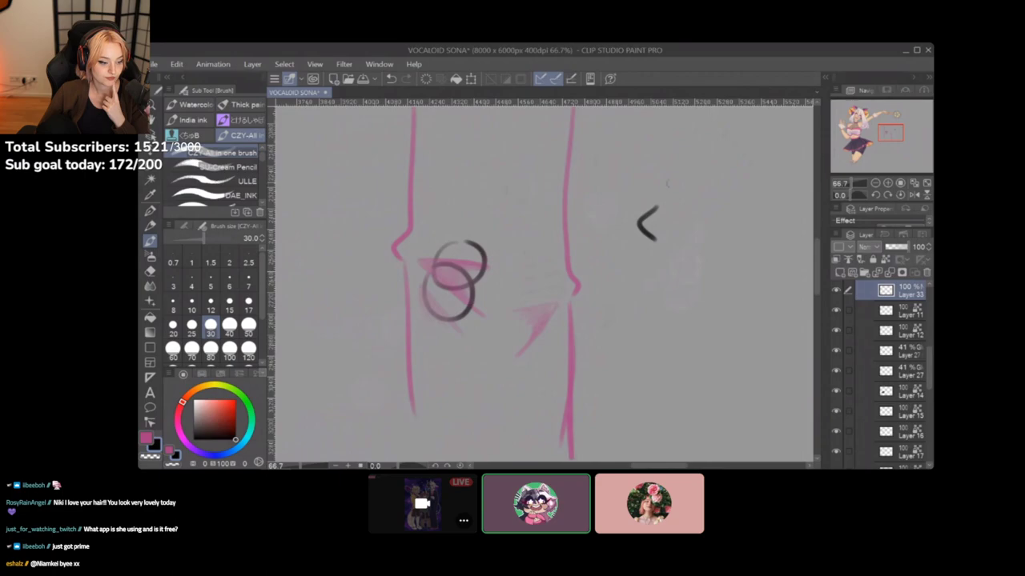
pyautogui.moveTo(657, 208)
pyautogui.mouseDown()
pyautogui.moveTo(665, 179)
pyautogui.moveTo(650, 213)
pyautogui.moveTo(658, 239)
pyautogui.mouseUp()
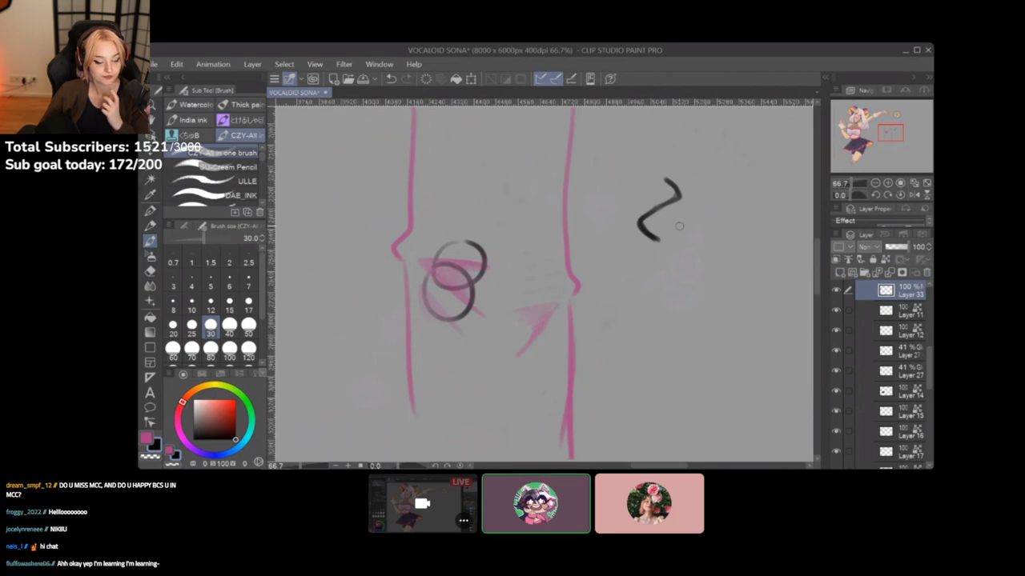
# Undo the fold demonstration strokes until the sketch layer is empty
pyautogui.scroll(-3, 585, 360)
pyautogui.moveTo(549, 423)
pyautogui.mouseDown()
pyautogui.moveTo(616, 293)
pyautogui.moveTo(602, 271)
pyautogui.mouseUp()
pyautogui.hotkey('ctrl', 'z')
pyautogui.hotkey('ctrl', 'z')
pyautogui.hotkey('ctrl', 'z')
pyautogui.hotkey('ctrl', 'z')
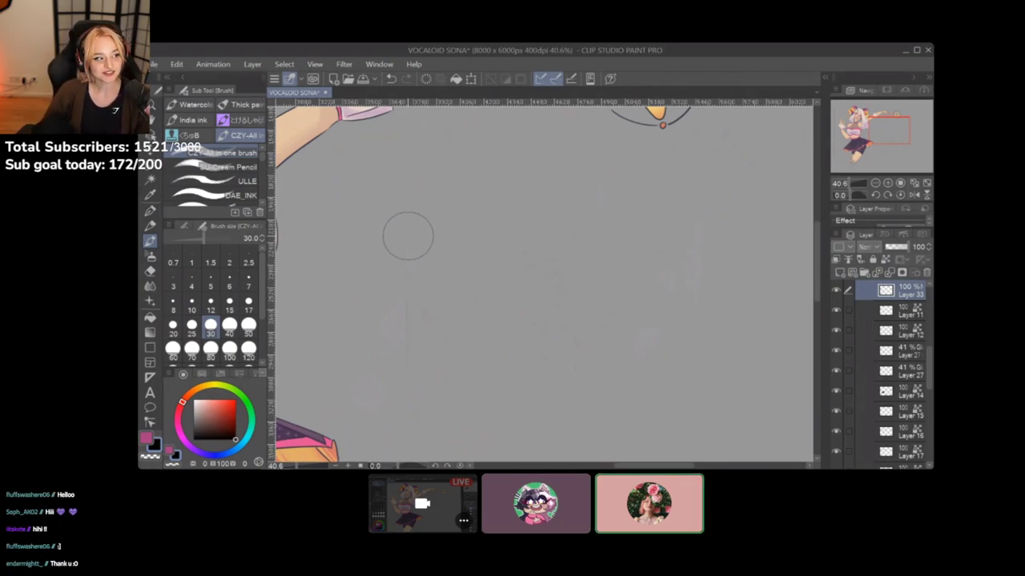
# Sketch two parallel vertical black lines with a small kink at mid-height in the empty area beside the character
pyautogui.scroll(-2, 577, 325)
pyautogui.moveTo(576, 325); pyautogui.dragTo(626, 308)
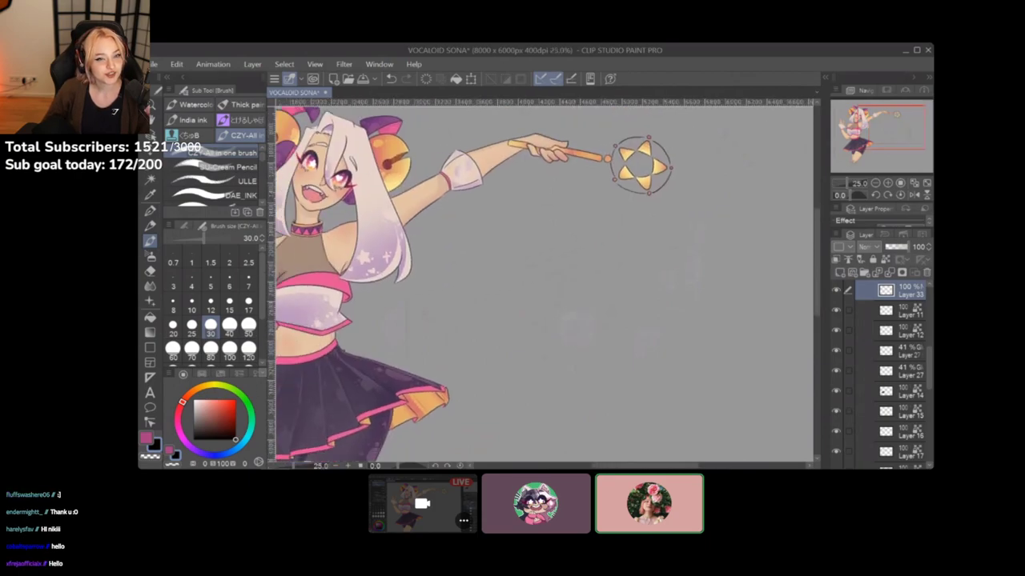
pyautogui.scroll(-2, 545, 284)
pyautogui.scroll(1, 544, 284)
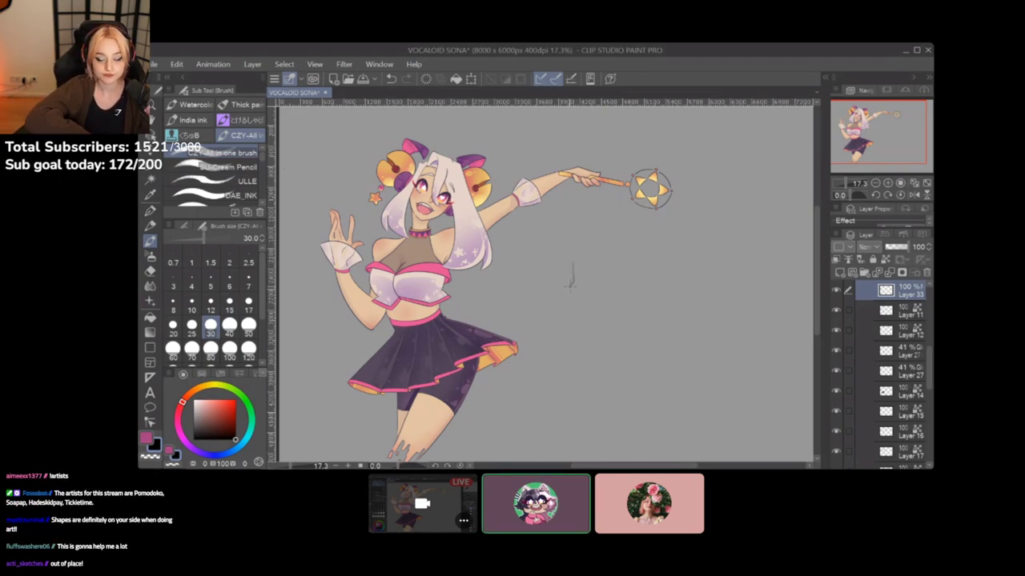
pyautogui.moveTo(604, 282); pyautogui.dragTo(606, 326)
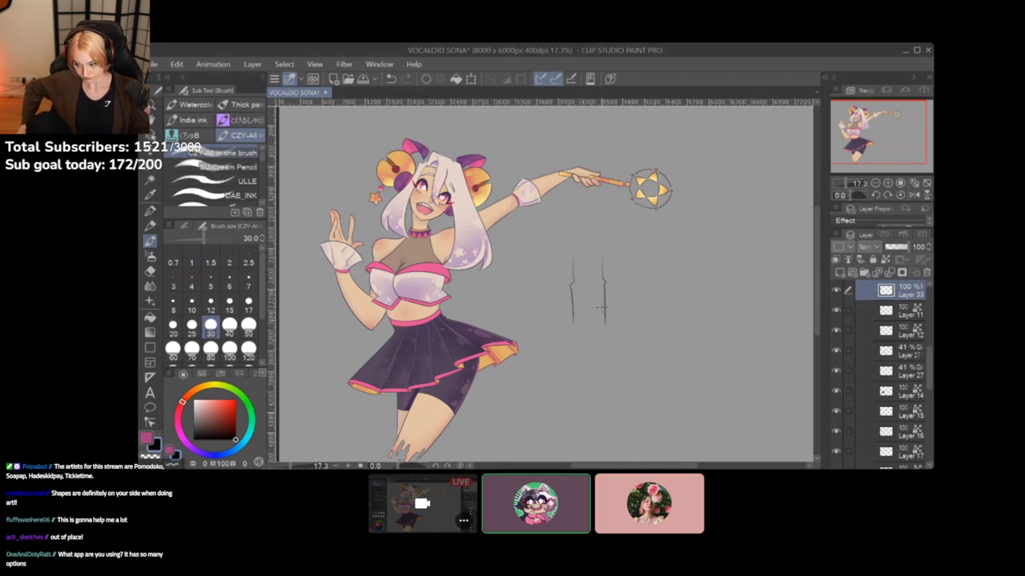
pyautogui.scroll(3, 564, 319)
pyautogui.moveTo(615, 259); pyautogui.dragTo(542, 265)
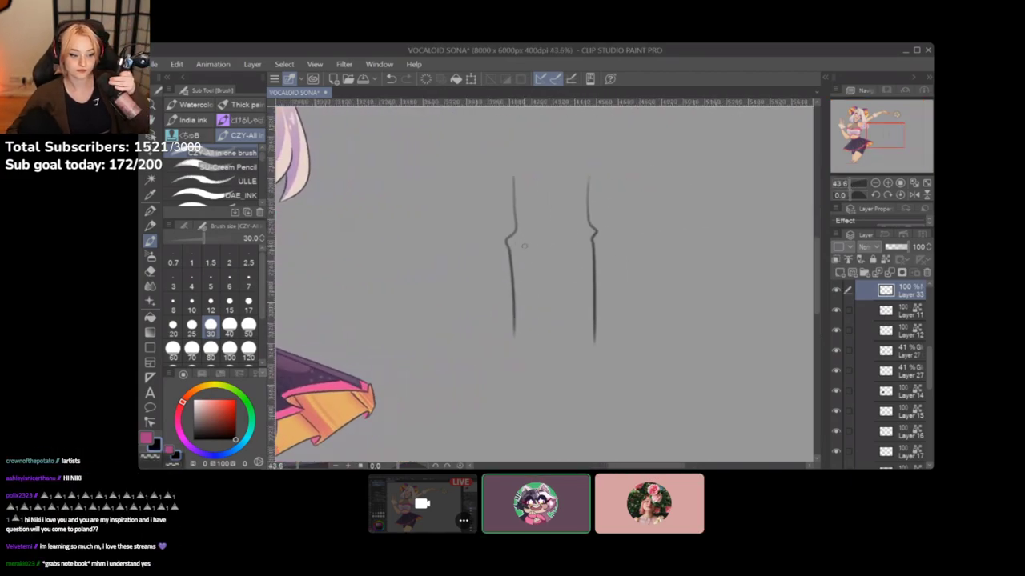
# Connect the two kinks with diagonal and horizontal fold lines, circle both kinks and retrace the upper diagonal
pyautogui.moveTo(513, 248); pyautogui.dragTo(548, 293)
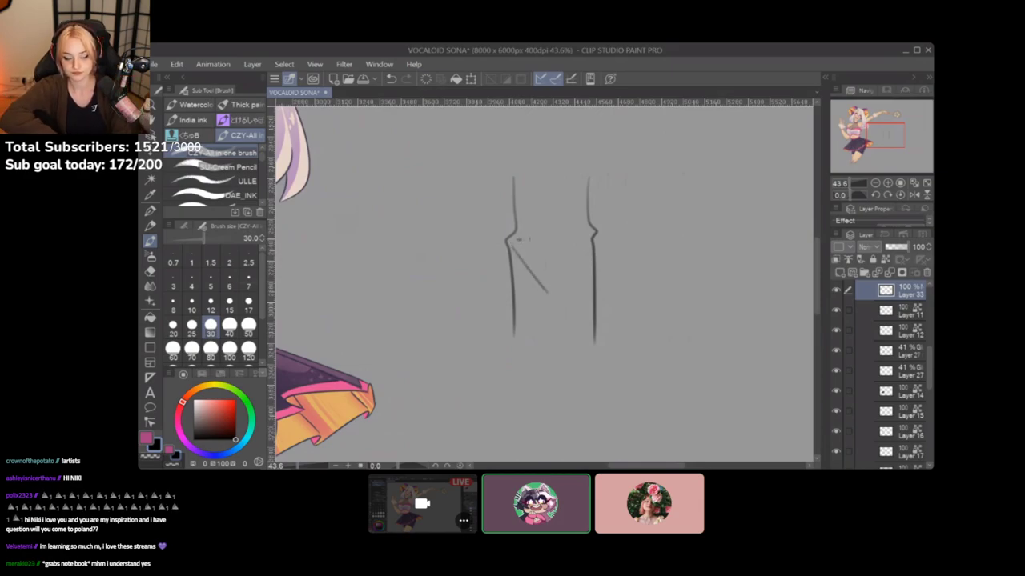
pyautogui.moveTo(517, 238)
pyautogui.mouseDown()
pyautogui.moveTo(562, 237)
pyautogui.moveTo(570, 186)
pyautogui.moveTo(591, 228)
pyautogui.moveTo(563, 292)
pyautogui.mouseUp()
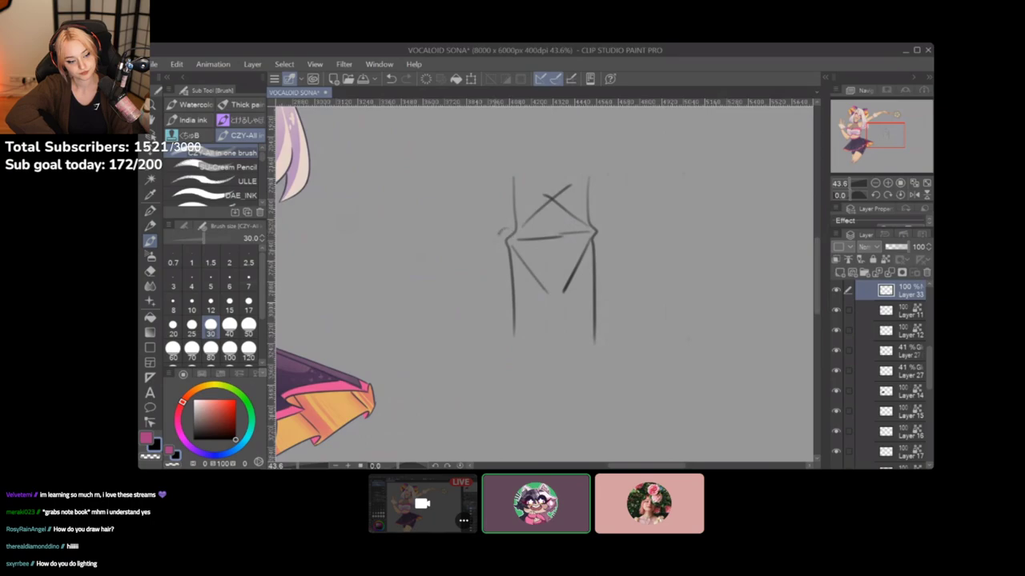
pyautogui.moveTo(510, 227); pyautogui.dragTo(514, 229)
pyautogui.moveTo(593, 243); pyautogui.dragTo(590, 222)
pyautogui.moveTo(528, 219); pyautogui.dragTo(565, 185)
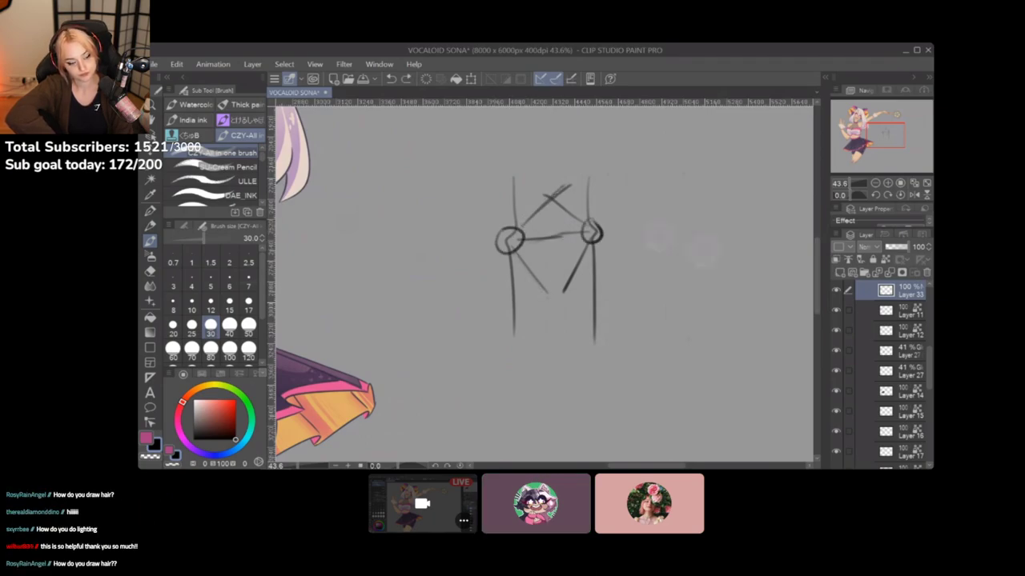
# Undo the circles around the kinks and the retraced upper diagonal
pyautogui.hotkey('ctrl', 'z')
pyautogui.hotkey('ctrl', 'z')
pyautogui.hotkey('ctrl', 'z')
pyautogui.hotkey('ctrl', 'z')
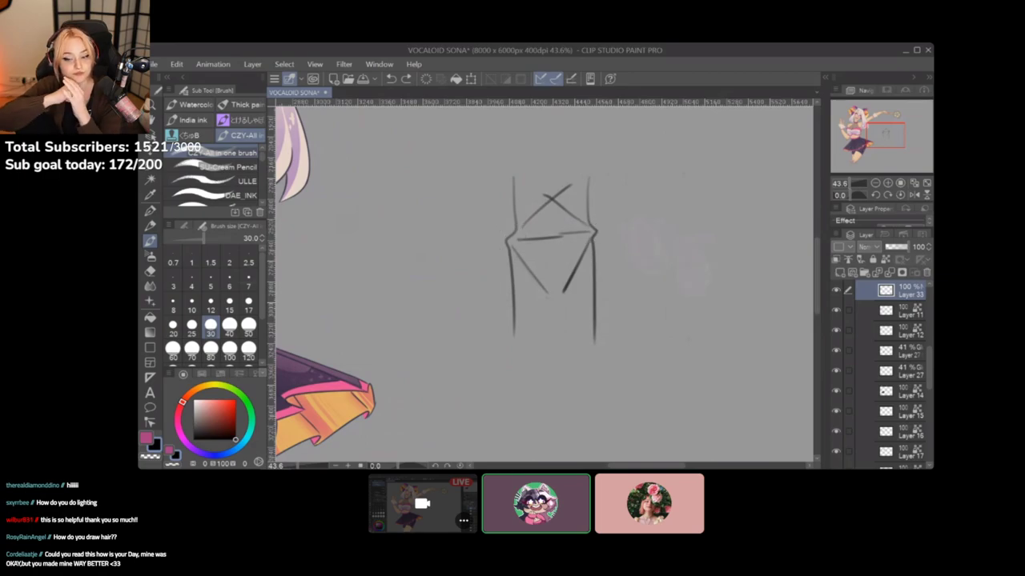
# Try dark shading inside the upper and lower folds near the first kink, and undo it
pyautogui.moveTo(517, 246); pyautogui.dragTo(533, 267)
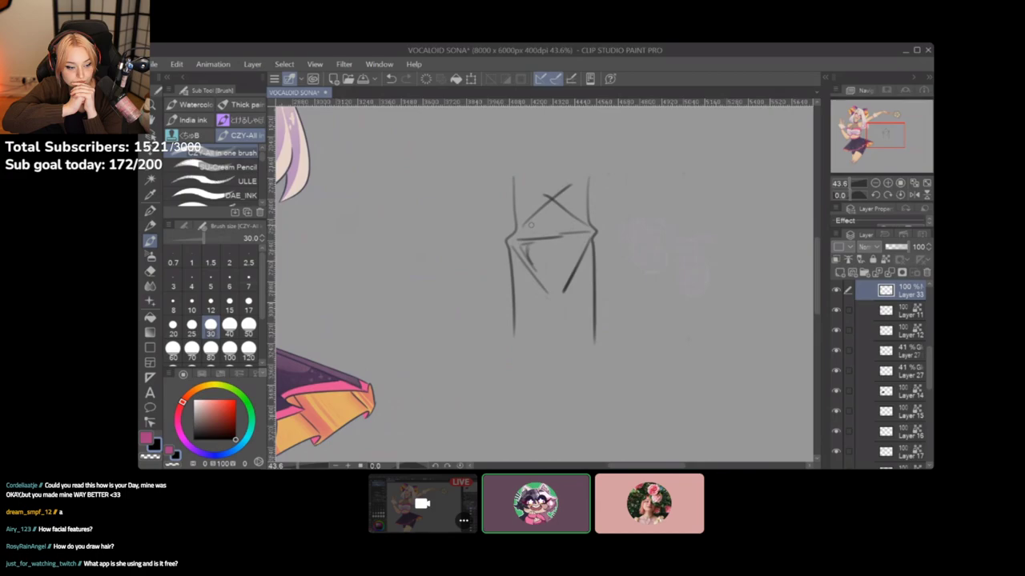
pyautogui.moveTo(531, 215)
pyautogui.mouseDown()
pyautogui.moveTo(537, 229)
pyautogui.moveTo(552, 218)
pyautogui.mouseUp()
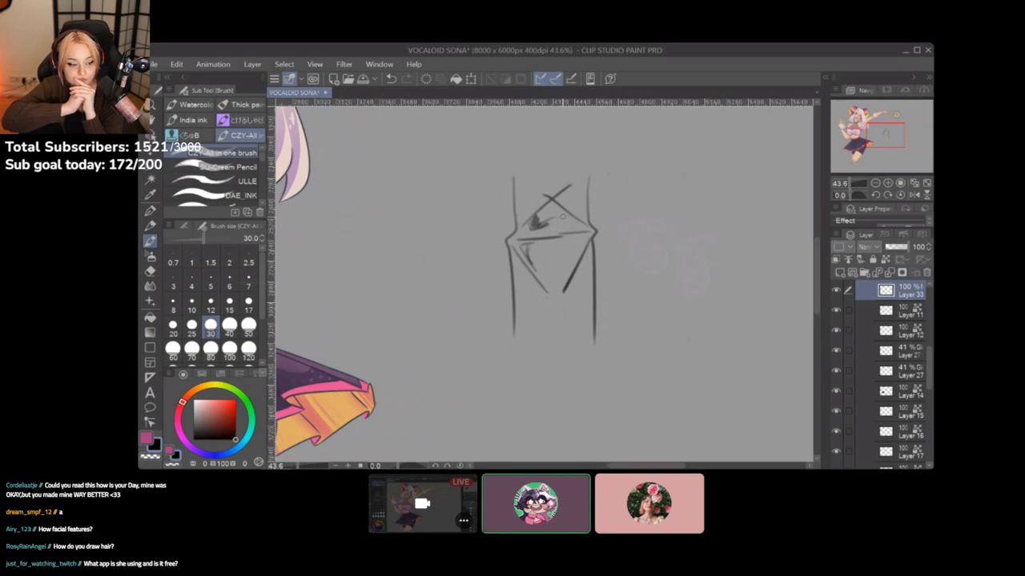
pyautogui.hotkey('ctrl', 'z')
pyautogui.hotkey('ctrl', 'z')
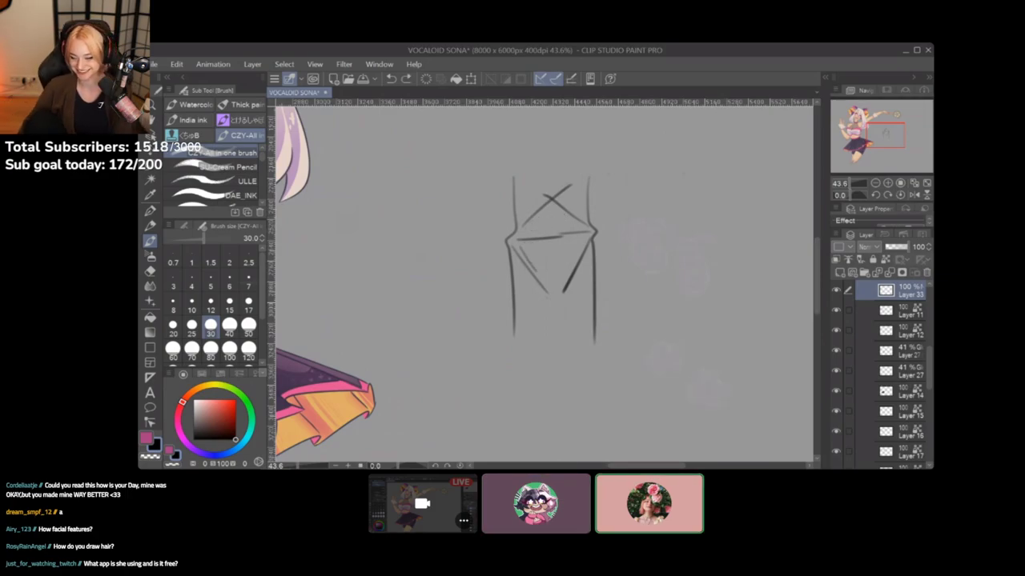
# Undo the fold lines between the two kinked outlines, keeping only the outlines
pyautogui.hotkey('ctrl', 'z')
pyautogui.hotkey('ctrl', 'z')
pyautogui.hotkey('ctrl', 'z')
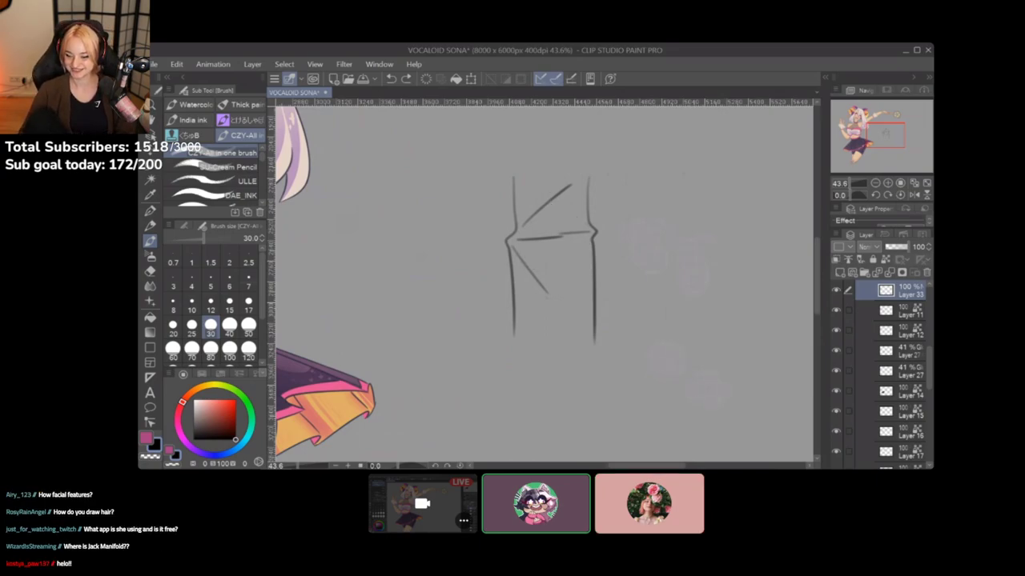
pyautogui.hotkey('ctrl', 'z')
pyautogui.hotkey('ctrl', 'z')
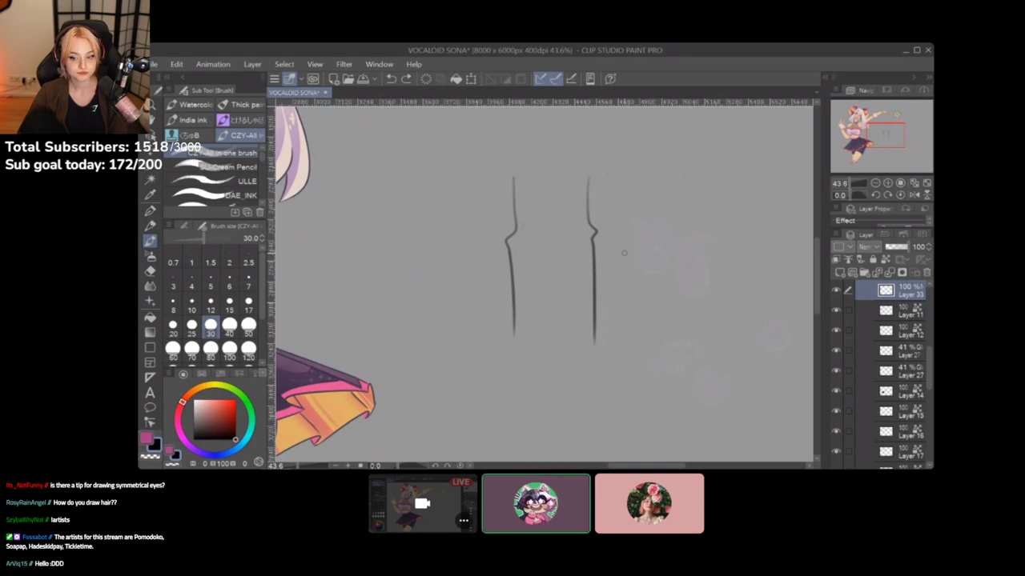
# Sketch a two-line corner beside the kinked outlines, and a T-shirt outline with neckline, both sleeves, sides and hem next to it
pyautogui.moveTo(616, 252)
pyautogui.mouseDown()
pyautogui.moveTo(623, 274)
pyautogui.moveTo(674, 260)
pyautogui.mouseUp()
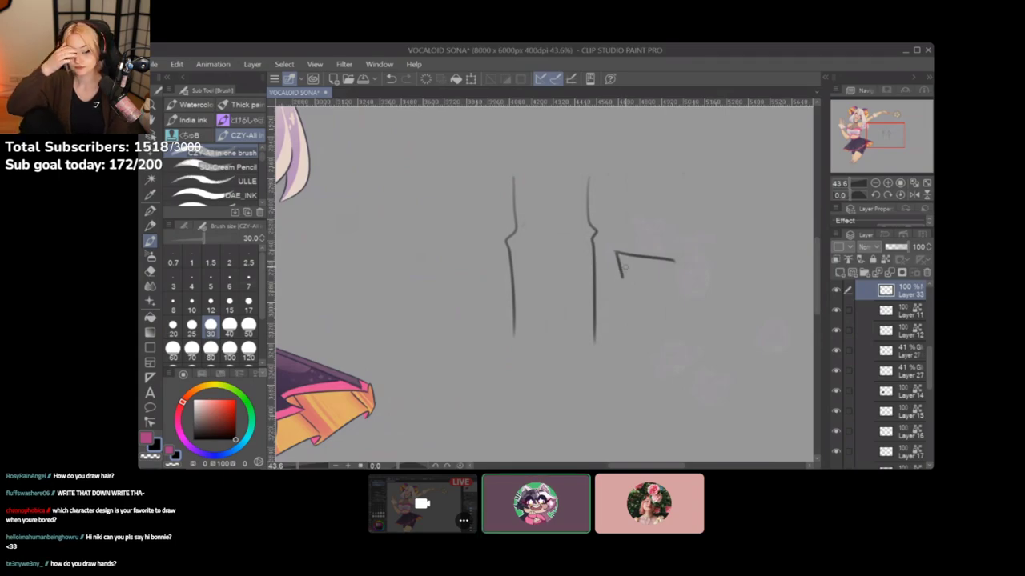
pyautogui.moveTo(625, 267); pyautogui.dragTo(473, 290)
pyautogui.moveTo(619, 185)
pyautogui.mouseDown()
pyautogui.moveTo(654, 192)
pyautogui.moveTo(591, 187)
pyautogui.moveTo(694, 188)
pyautogui.moveTo(543, 215)
pyautogui.moveTo(541, 232)
pyautogui.moveTo(562, 253)
pyautogui.moveTo(588, 246)
pyautogui.moveTo(583, 339)
pyautogui.moveTo(686, 345)
pyautogui.mouseUp()
pyautogui.moveTo(685, 245); pyautogui.dragTo(688, 331)
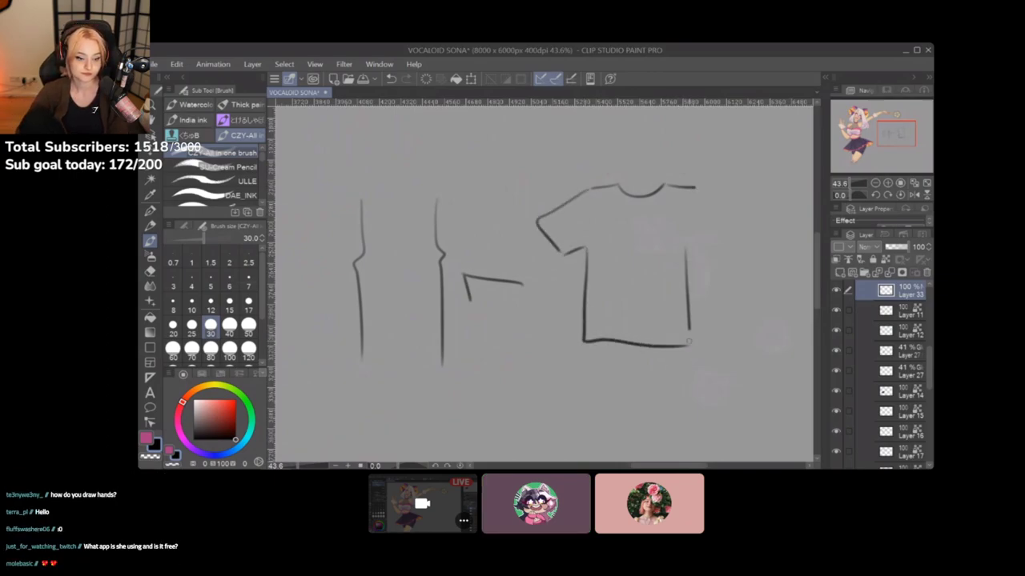
pyautogui.moveTo(699, 187); pyautogui.dragTo(715, 258)
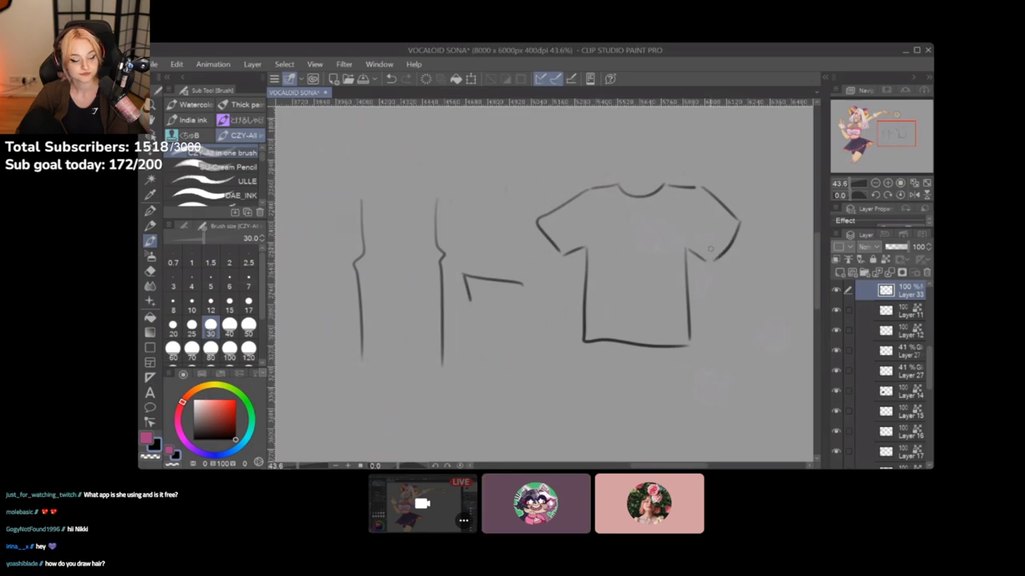
# Undo the T-shirt's right sleeve and redraw its shoulder line and cuff
pyautogui.hotkey('ctrl', 'z')
pyautogui.hotkey('ctrl', 'z')
pyautogui.hotkey('ctrl', 'z')
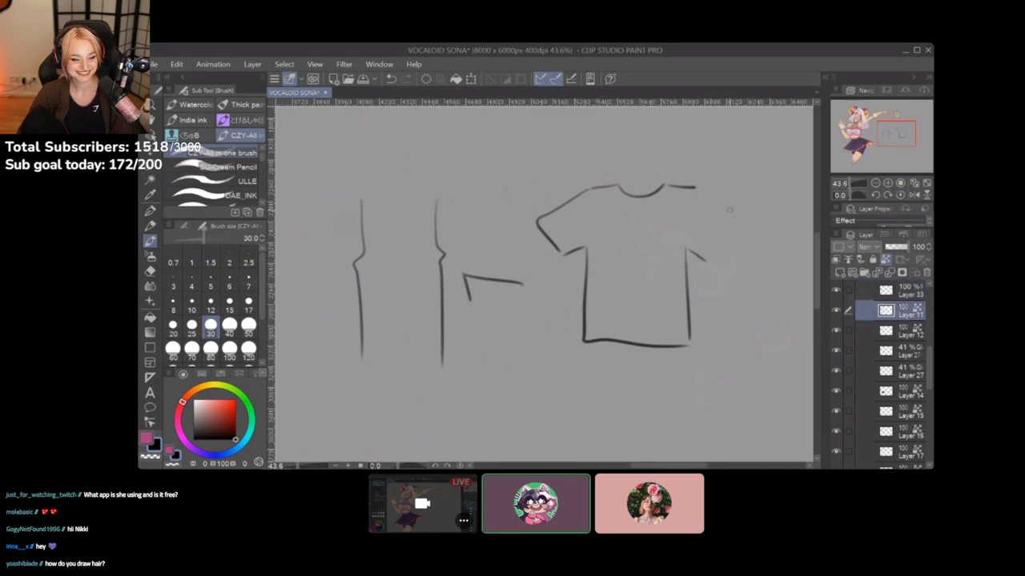
pyautogui.moveTo(729, 210); pyautogui.dragTo(581, 208)
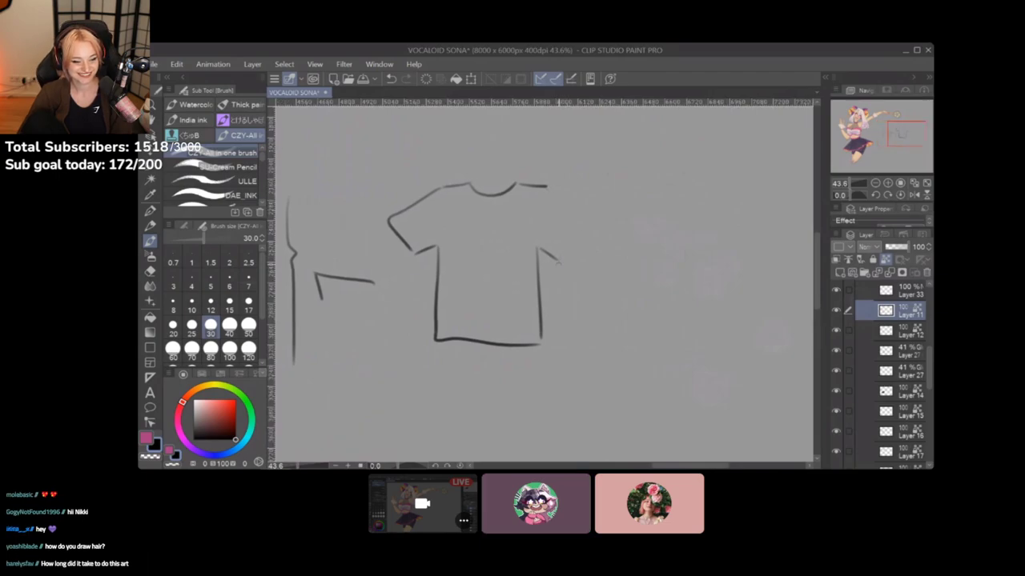
pyautogui.click(835, 310)
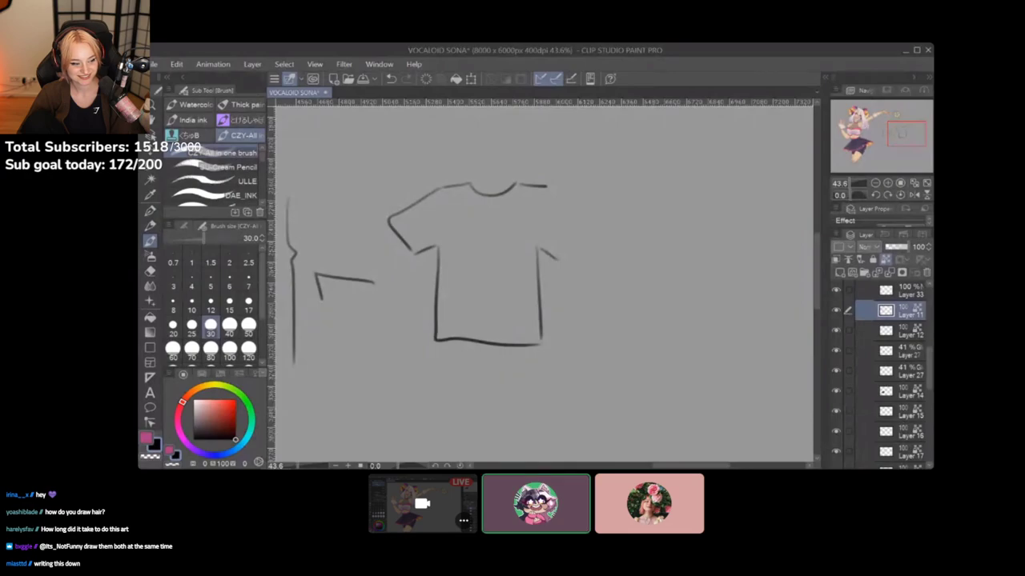
pyautogui.moveTo(561, 257); pyautogui.dragTo(590, 222)
pyautogui.moveTo(562, 186); pyautogui.dragTo(647, 239)
pyautogui.scroll(4, 497, 272)
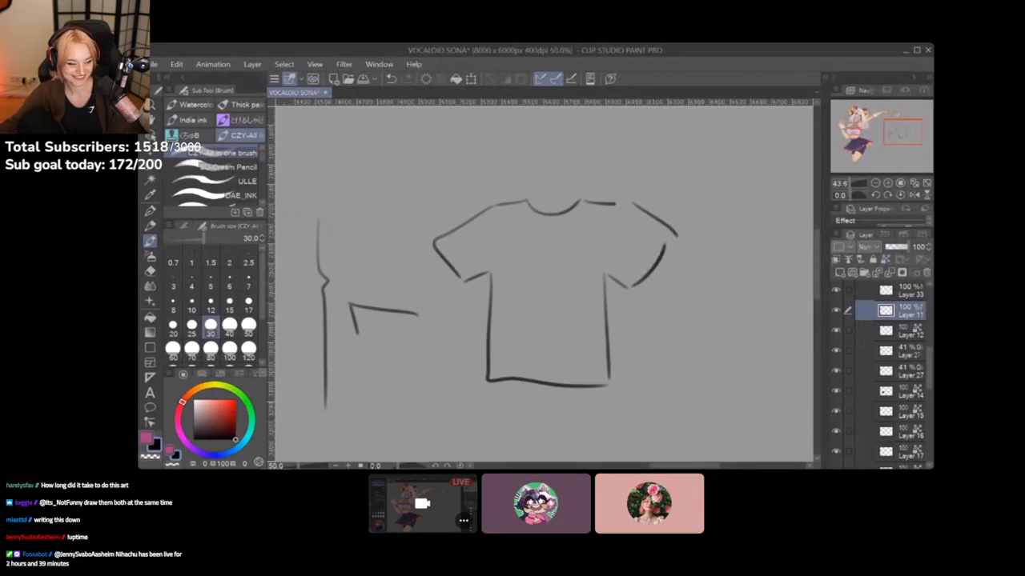
# Circle both armpits of the T-shirt and darken the corners where the sleeves meet the sides
pyautogui.moveTo(544, 288); pyautogui.dragTo(468, 251)
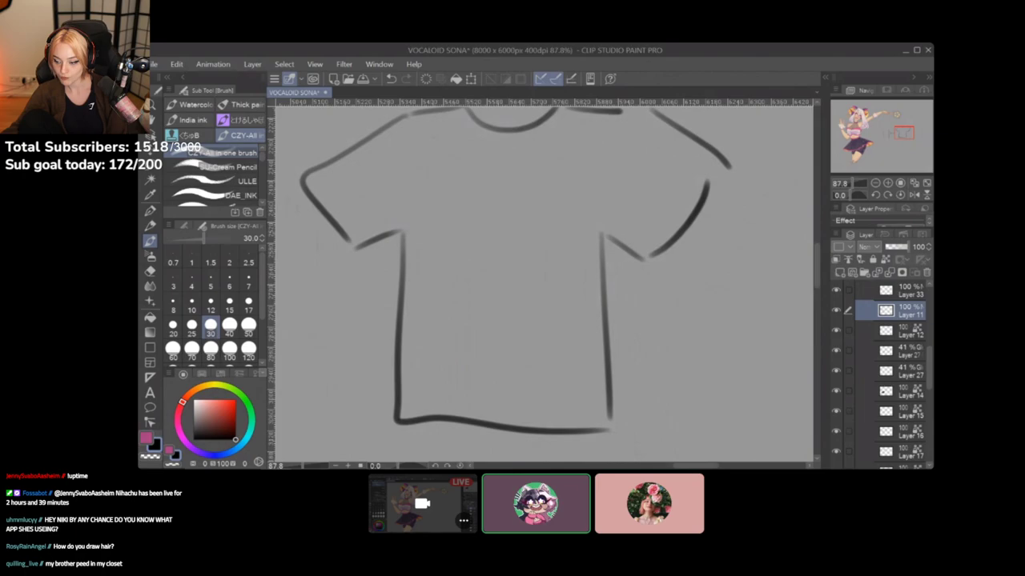
pyautogui.moveTo(394, 219)
pyautogui.mouseDown()
pyautogui.moveTo(415, 226)
pyautogui.moveTo(405, 217)
pyautogui.mouseUp()
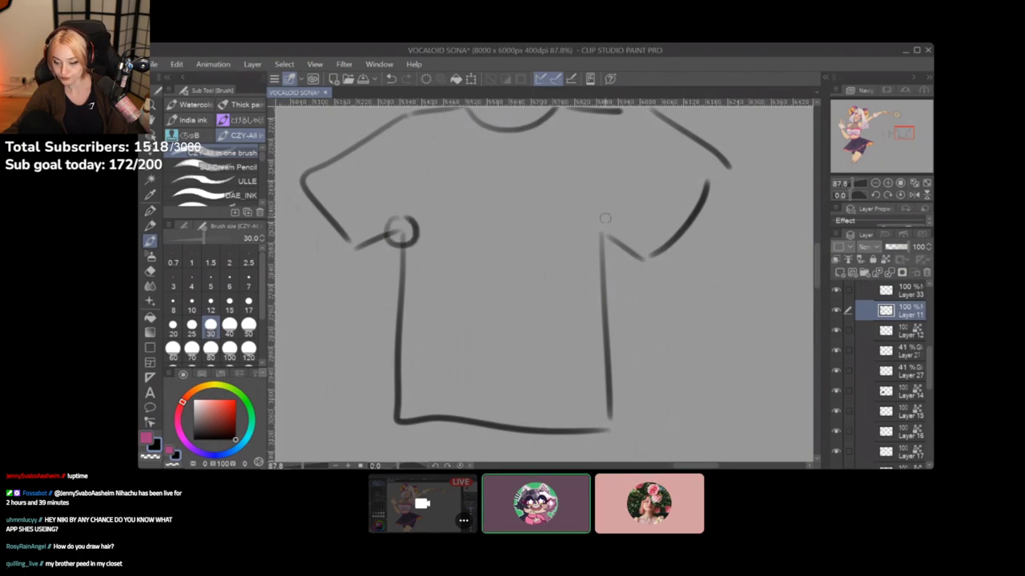
pyautogui.moveTo(605, 218); pyautogui.dragTo(610, 233)
pyautogui.moveTo(357, 245)
pyautogui.mouseDown()
pyautogui.moveTo(404, 230)
pyautogui.moveTo(402, 278)
pyautogui.mouseUp()
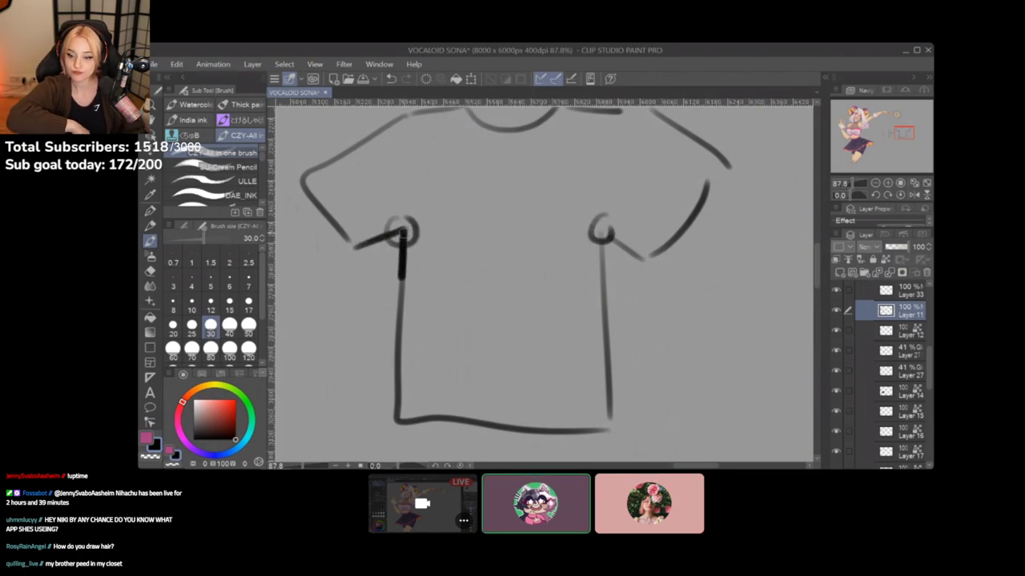
pyautogui.moveTo(600, 258)
pyautogui.mouseDown()
pyautogui.moveTo(601, 230)
pyautogui.moveTo(625, 250)
pyautogui.mouseUp()
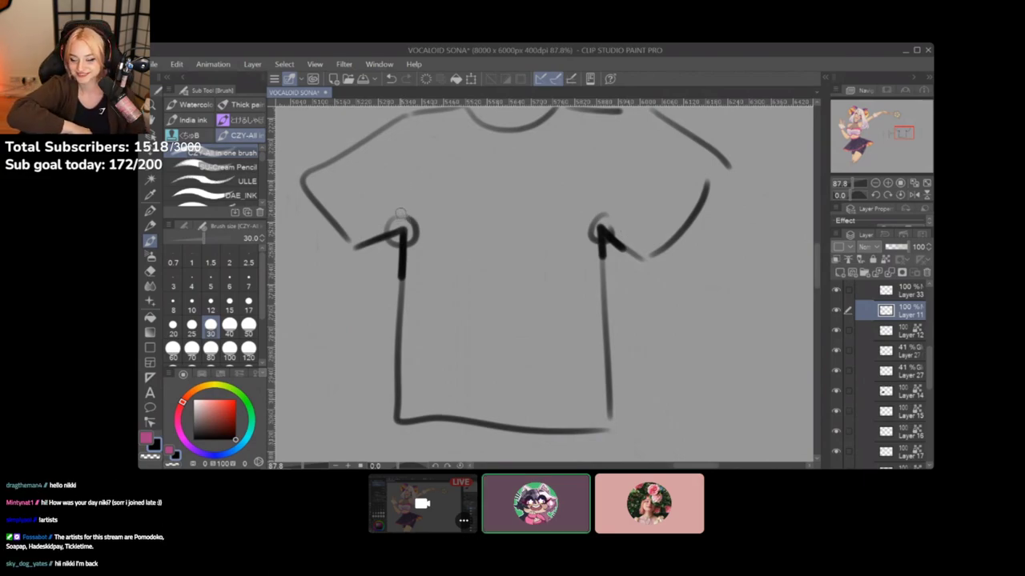
# Draw light fold lines radiating upward and outward from both circled armpits, plus a short one near the left shoulder
pyautogui.moveTo(400, 218)
pyautogui.mouseDown()
pyautogui.moveTo(394, 170)
pyautogui.moveTo(416, 184)
pyautogui.mouseUp()
pyautogui.moveTo(586, 167)
pyautogui.mouseDown()
pyautogui.moveTo(599, 218)
pyautogui.moveTo(613, 172)
pyautogui.moveTo(644, 226)
pyautogui.moveTo(650, 196)
pyautogui.mouseUp()
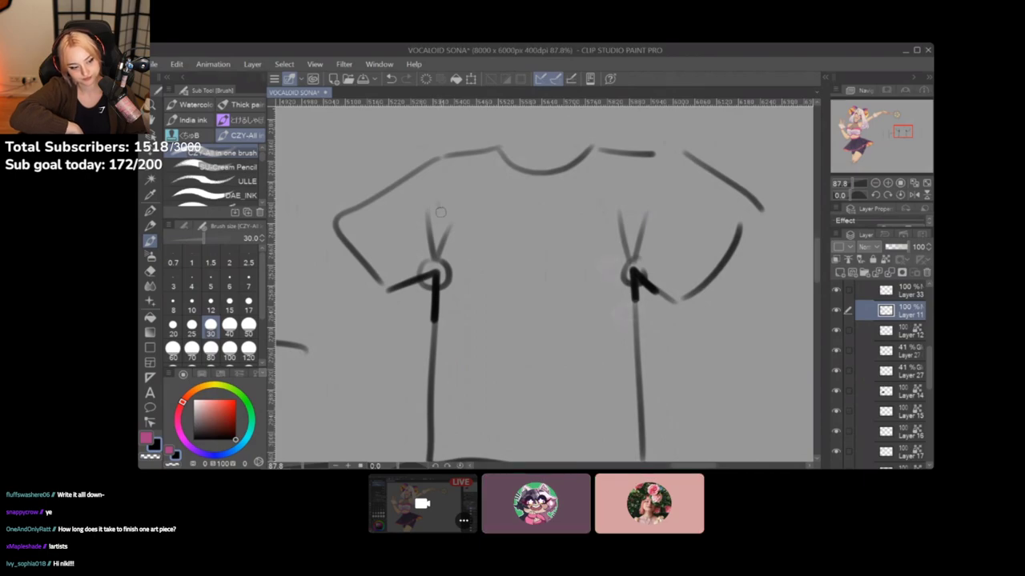
pyautogui.moveTo(456, 184)
pyautogui.mouseDown()
pyautogui.moveTo(439, 215)
pyautogui.moveTo(461, 253)
pyautogui.mouseUp()
pyautogui.moveTo(403, 233); pyautogui.dragTo(421, 263)
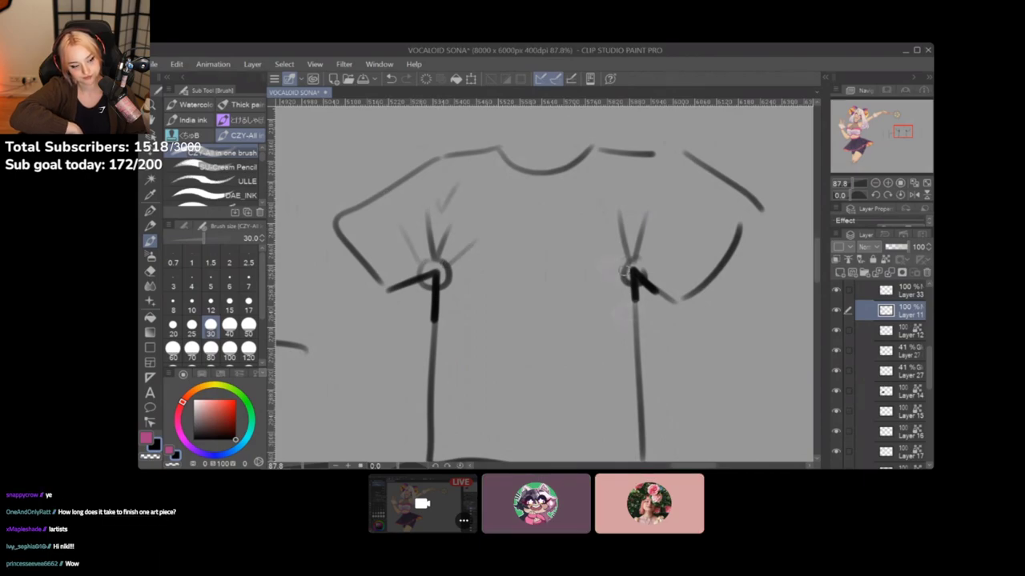
pyautogui.moveTo(604, 259); pyautogui.dragTo(623, 274)
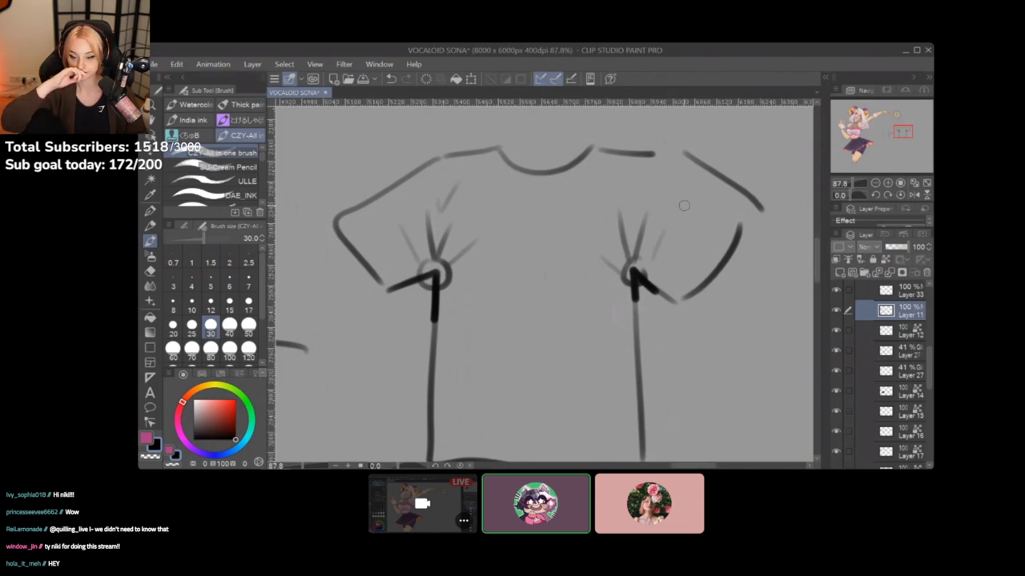
# Draw curved drape folds across the lower body of the T-shirt
pyautogui.moveTo(683, 206); pyautogui.dragTo(665, 152)
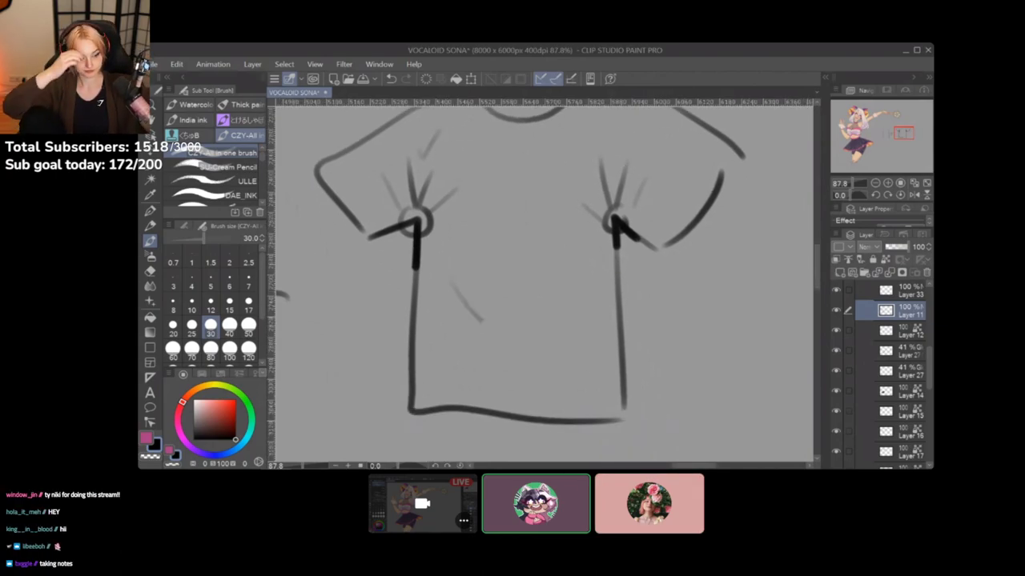
pyautogui.moveTo(452, 282); pyautogui.dragTo(581, 361)
pyautogui.moveTo(476, 318); pyautogui.dragTo(565, 319)
pyautogui.moveTo(430, 298); pyautogui.dragTo(479, 391)
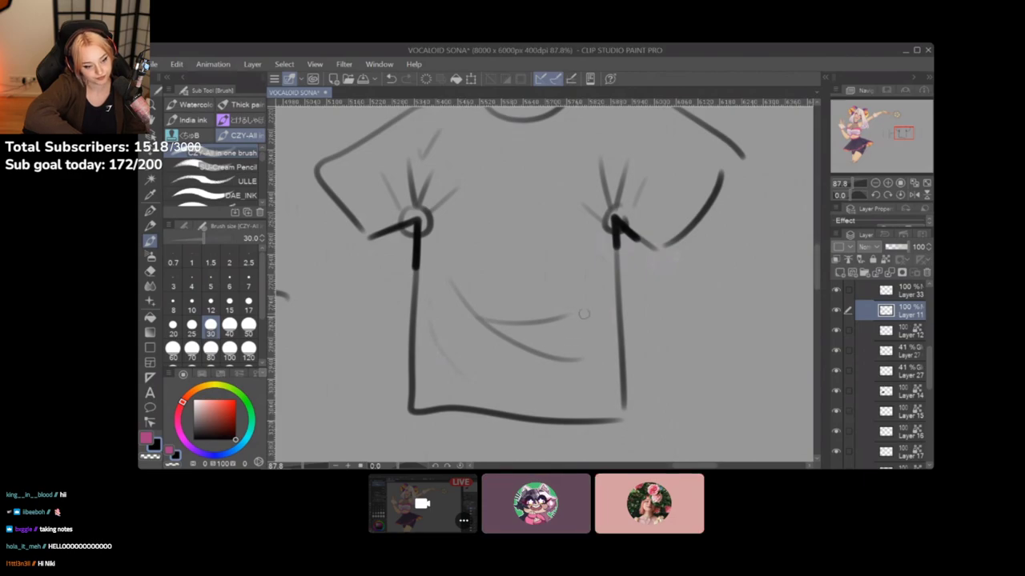
# Circle both ends of the T-shirt's neckline and draw short fold lines spreading below each circle
pyautogui.moveTo(628, 165); pyautogui.dragTo(596, 262)
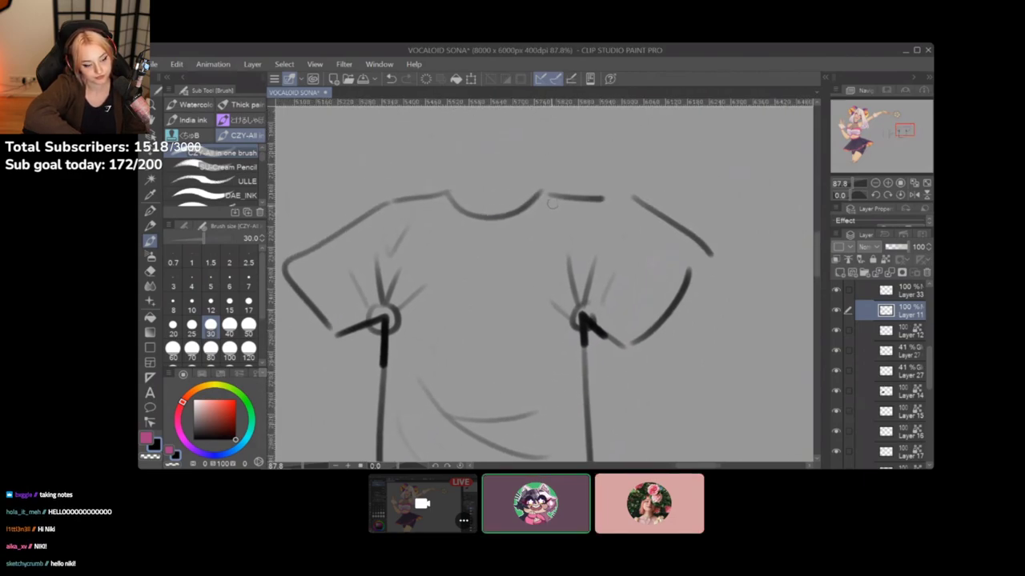
pyautogui.moveTo(545, 189)
pyautogui.mouseDown()
pyautogui.moveTo(536, 202)
pyautogui.moveTo(548, 192)
pyautogui.mouseUp()
pyautogui.moveTo(446, 185); pyautogui.dragTo(441, 245)
pyautogui.moveTo(438, 208); pyautogui.dragTo(406, 230)
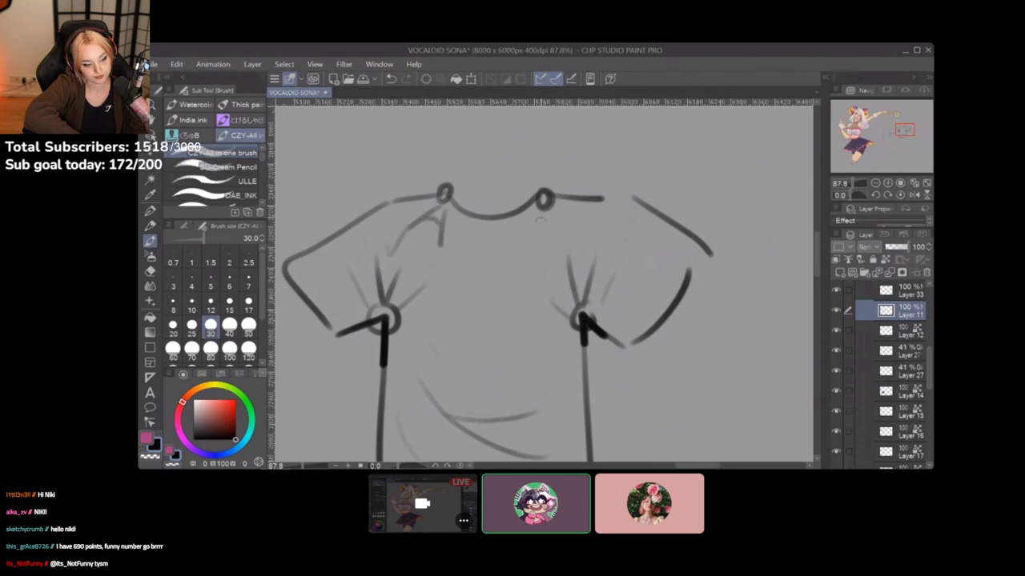
pyautogui.moveTo(545, 213)
pyautogui.mouseDown()
pyautogui.moveTo(541, 240)
pyautogui.moveTo(571, 228)
pyautogui.mouseUp()
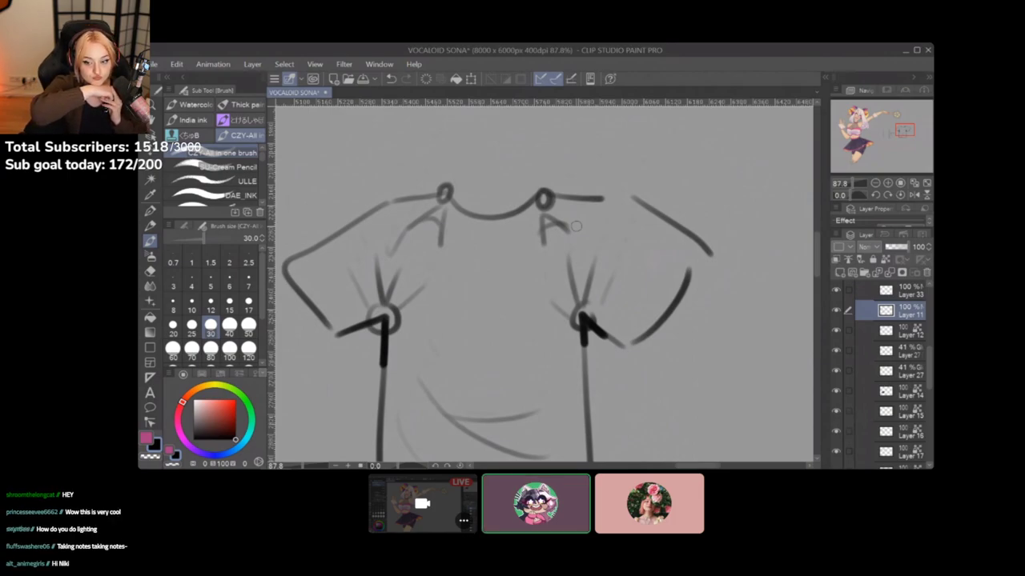
# Undo the circles, fold lines, darkened armpits and right sleeve strokes, keeping only the partial T-shirt outline
pyautogui.scroll(-5, 575, 226)
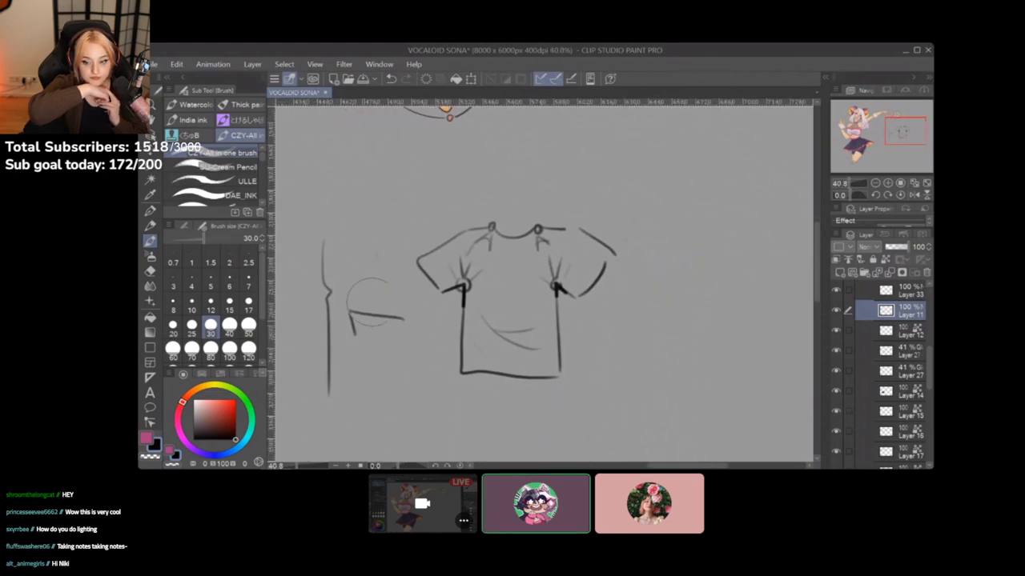
pyautogui.hotkey('ctrl', 'z')
pyautogui.hotkey('ctrl', 'z')
pyautogui.hotkey('ctrl', 'z')
pyautogui.hotkey('ctrl', 'z')
pyautogui.hotkey('ctrl', 'z')
pyautogui.hotkey('ctrl', 'z')
pyautogui.hotkey('ctrl', 'z')
pyautogui.hotkey('ctrl', 'z')
pyautogui.hotkey('ctrl', 'z')
pyautogui.hotkey('ctrl', 'z')
pyautogui.hotkey('ctrl', 'z')
pyautogui.hotkey('ctrl', 'z')
pyautogui.hotkey('ctrl', 'z')
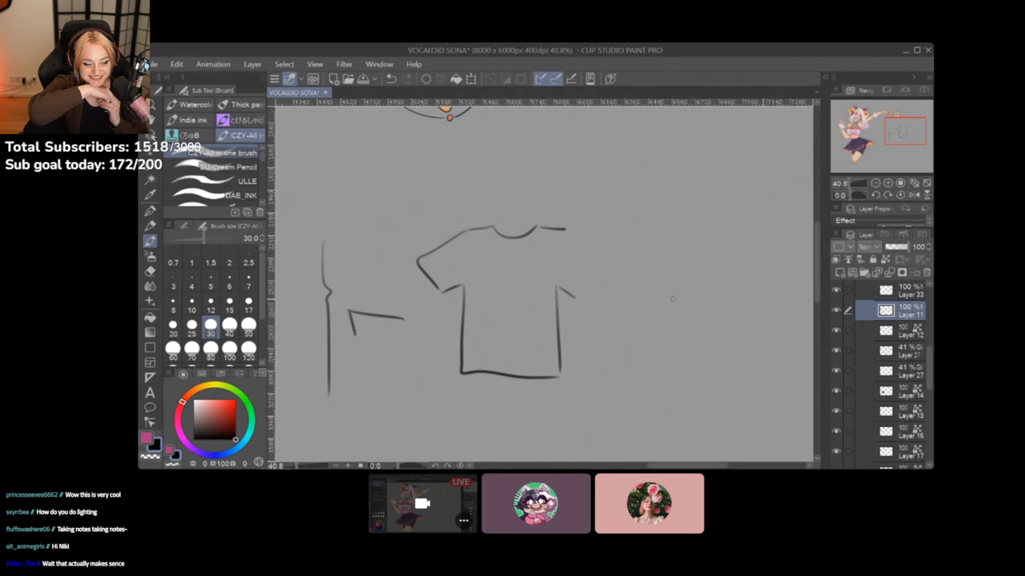
# Toggle the visibility of Layer 12 and Layer 11 to check whether they hold the demonstration sketches
pyautogui.click(908, 331)
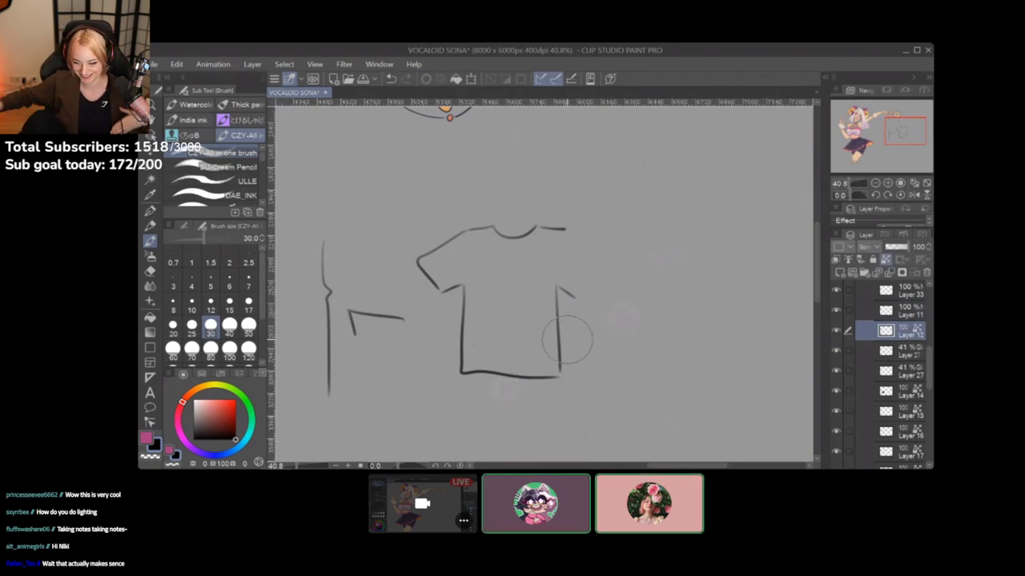
pyautogui.scroll(-4, 567, 339)
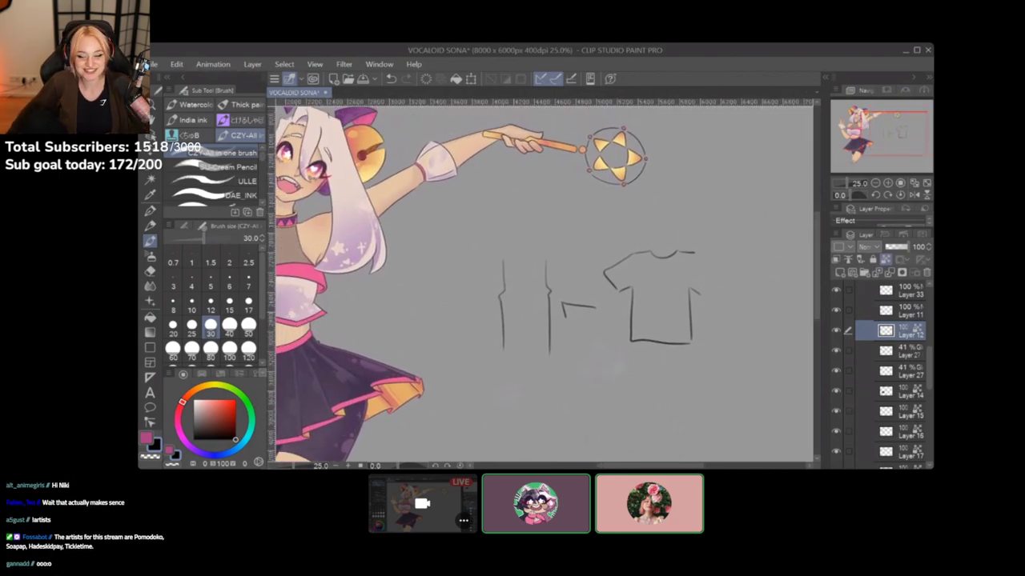
pyautogui.moveTo(544, 284)
pyautogui.mouseDown()
pyautogui.moveTo(530, 308)
pyautogui.moveTo(634, 292)
pyautogui.mouseUp()
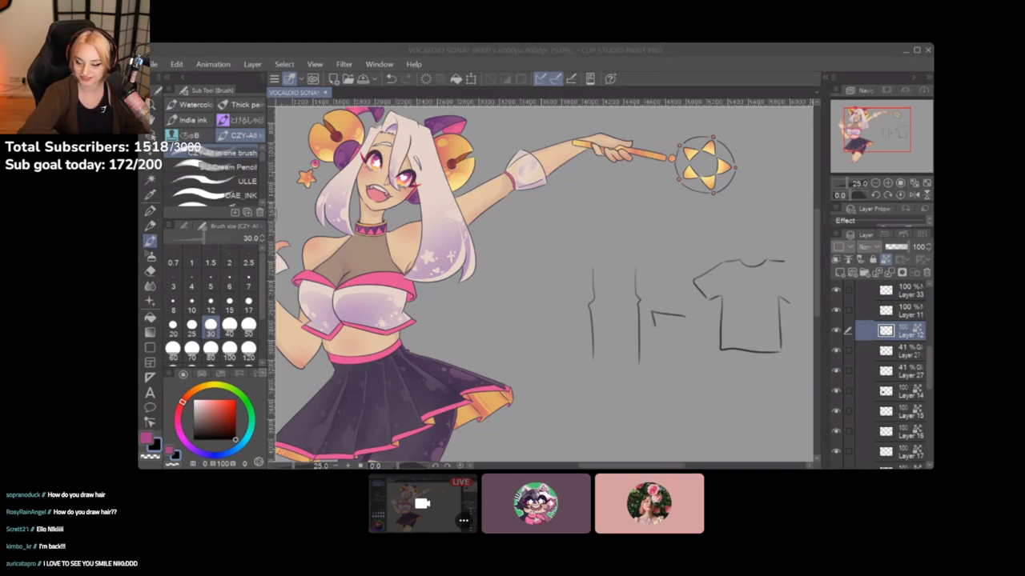
pyautogui.moveTo(544, 289); pyautogui.dragTo(510, 290)
pyautogui.click(836, 329)
pyautogui.click(836, 310)
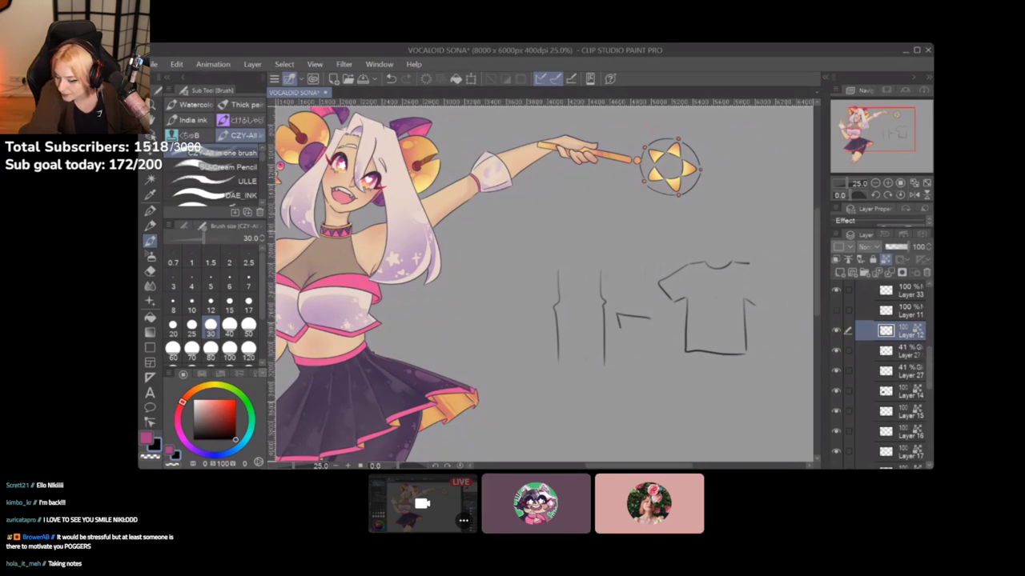
pyautogui.click(836, 310)
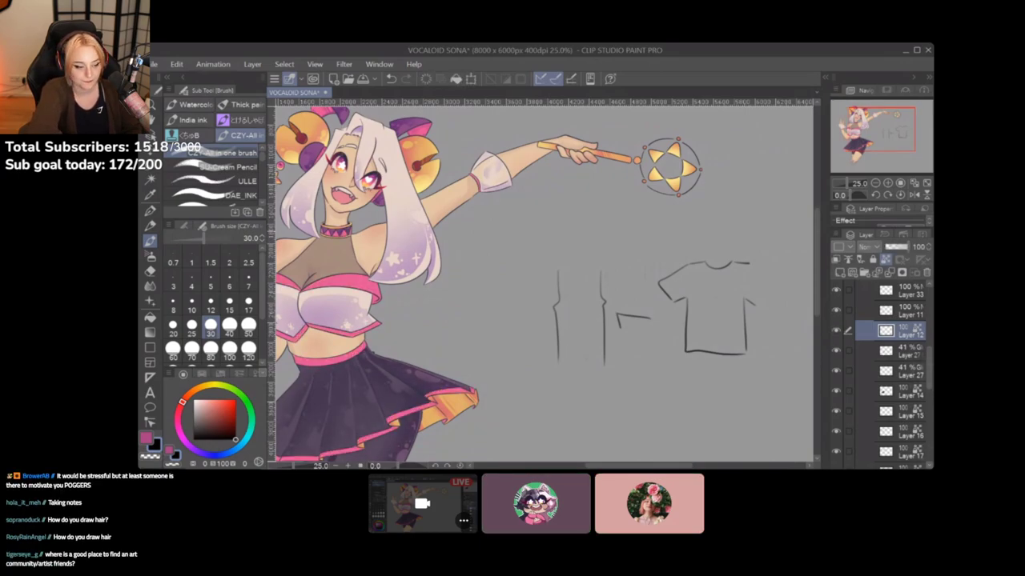
# Find the sketch's layer by zooming in on the two-line corner and picking its stroke with the Select layer tool
pyautogui.scroll(-5, 889, 368)
pyautogui.scroll(2, 889, 369)
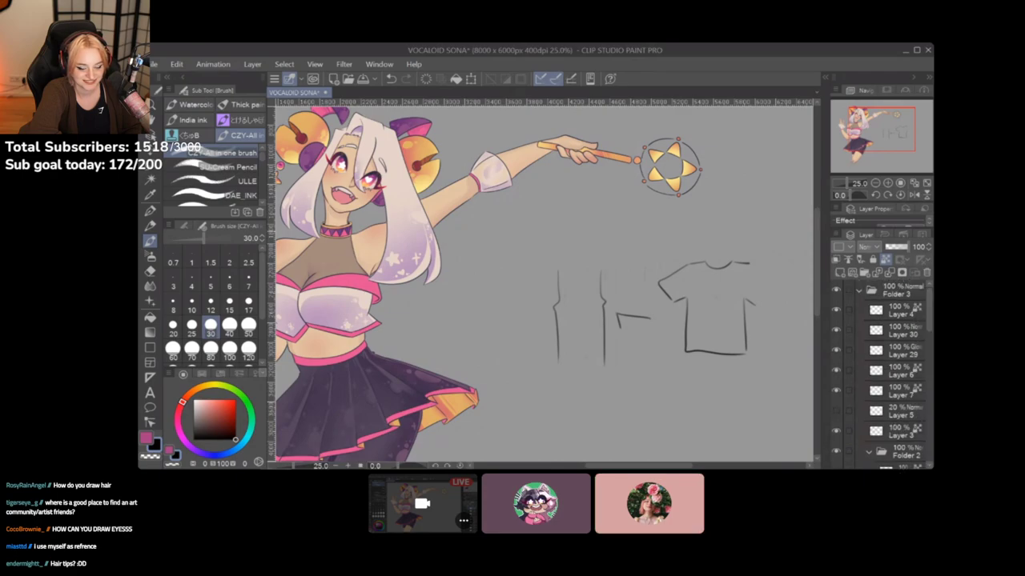
pyautogui.moveTo(545, 285); pyautogui.dragTo(454, 271)
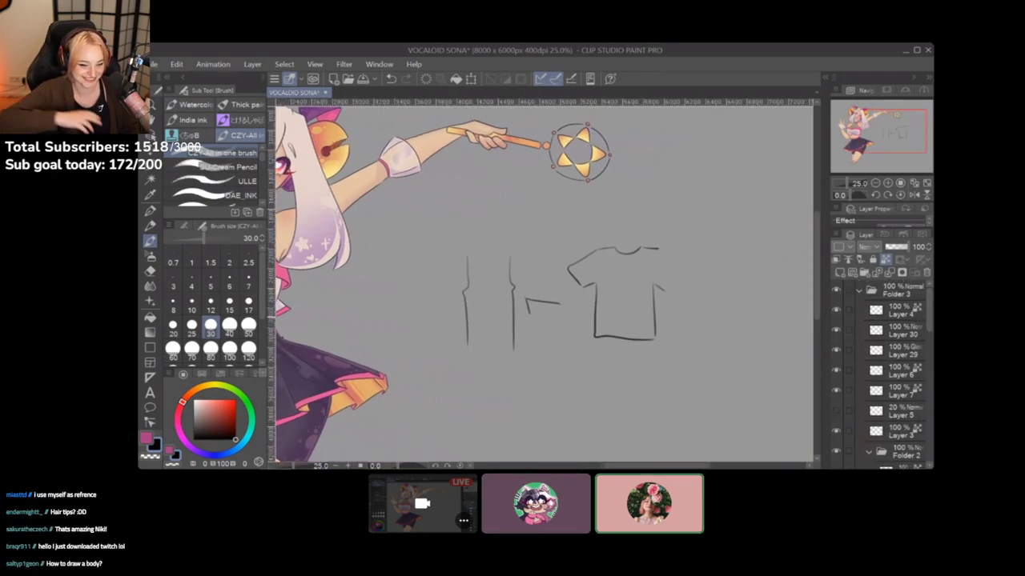
pyautogui.scroll(8, 524, 321)
pyautogui.moveTo(517, 309); pyautogui.dragTo(537, 411)
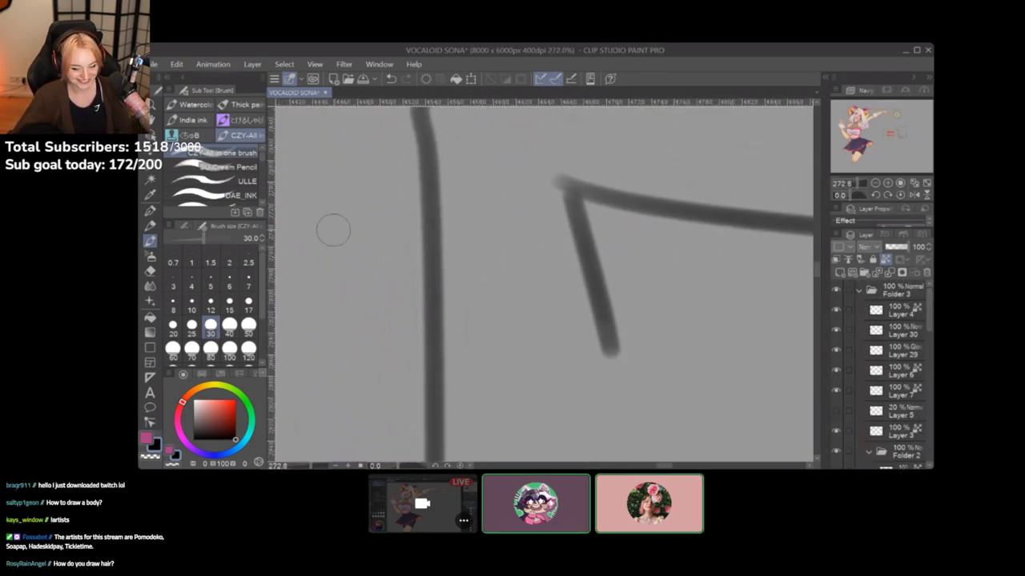
pyautogui.press('o')
pyautogui.click(591, 271)
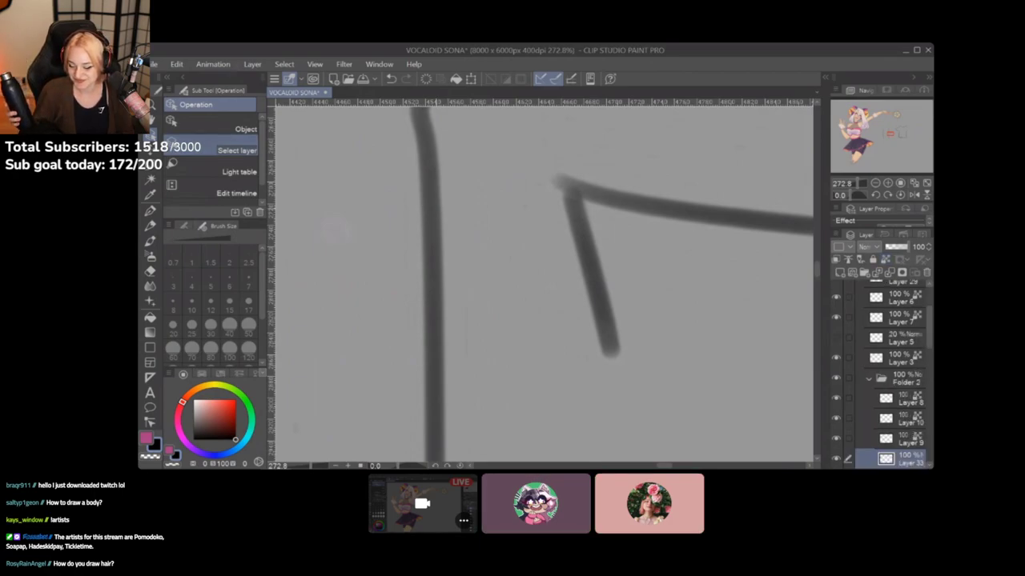
# Clear the kinked outlines, two-line corner and T-shirt sketch from the selected layer
pyautogui.scroll(-3, 485, 379)
pyautogui.scroll(-4, 544, 280)
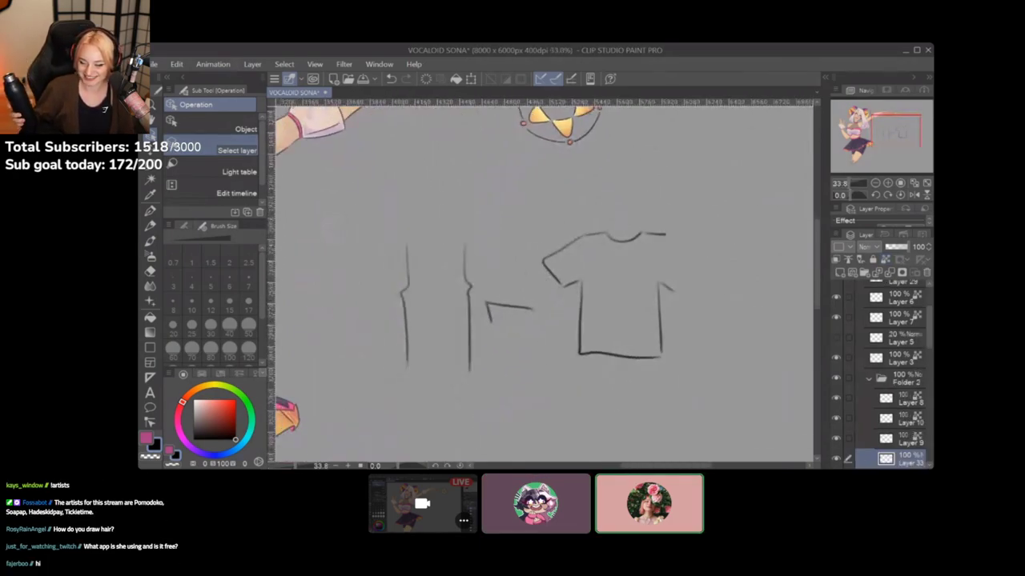
pyautogui.moveTo(413, 264)
pyautogui.mouseDown()
pyautogui.moveTo(416, 396)
pyautogui.moveTo(451, 246)
pyautogui.moveTo(473, 328)
pyautogui.moveTo(511, 372)
pyautogui.moveTo(583, 317)
pyautogui.moveTo(593, 222)
pyautogui.moveTo(651, 332)
pyautogui.moveTo(677, 348)
pyautogui.moveTo(652, 302)
pyautogui.mouseUp()
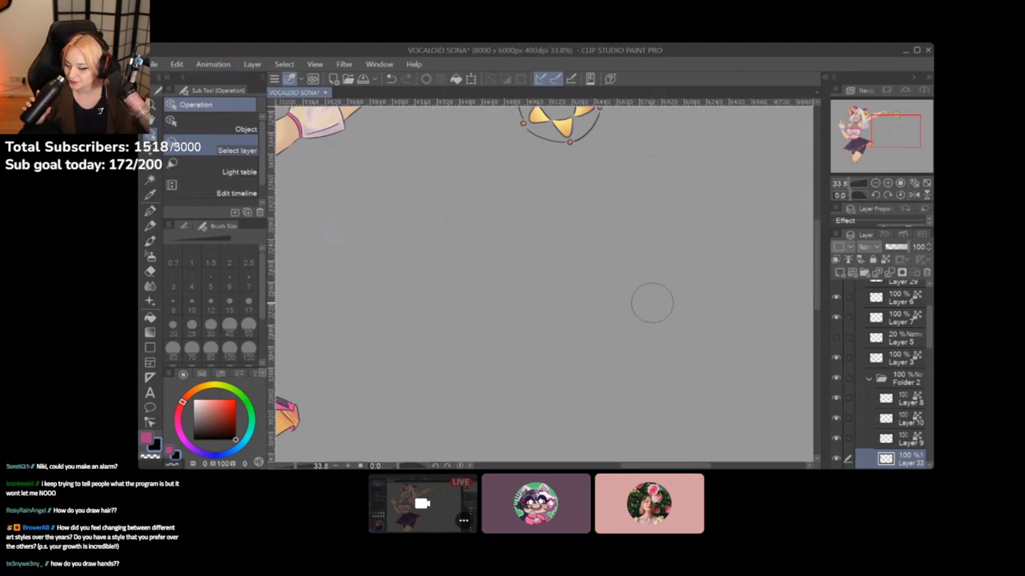
# Add a new empty layer at the top of Folder 3 for drawing in the blank area beside the character
pyautogui.scroll(-2, 518, 376)
pyautogui.moveTo(518, 376); pyautogui.dragTo(624, 327)
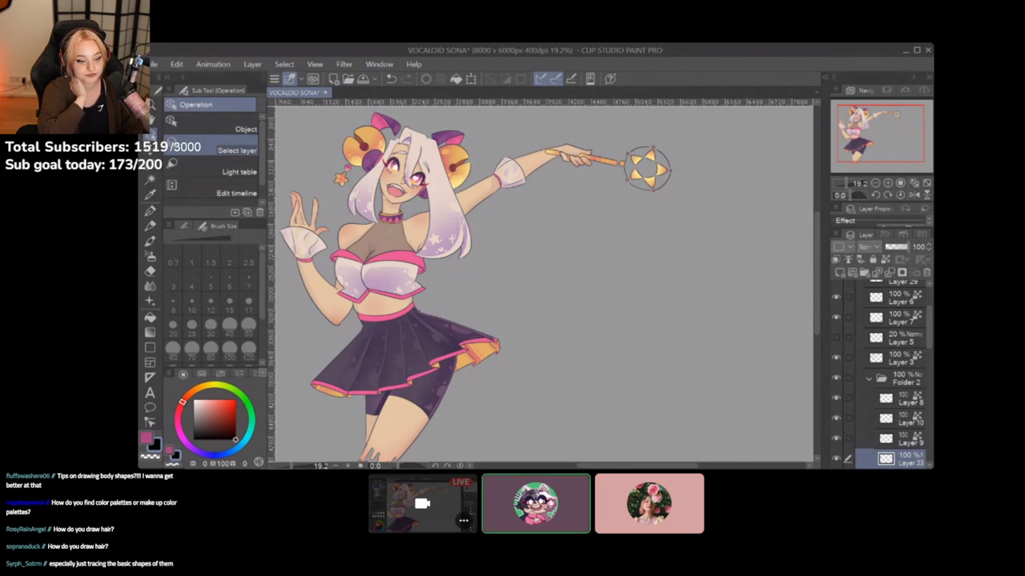
pyautogui.scroll(3, 889, 369)
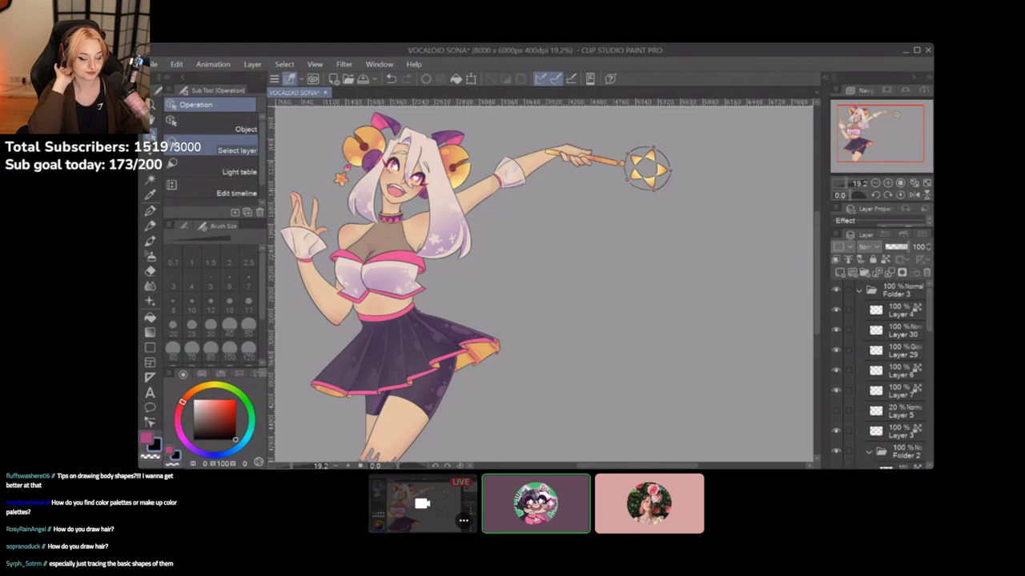
pyautogui.click(895, 290)
pyautogui.click(839, 273)
pyautogui.scroll(4, 639, 229)
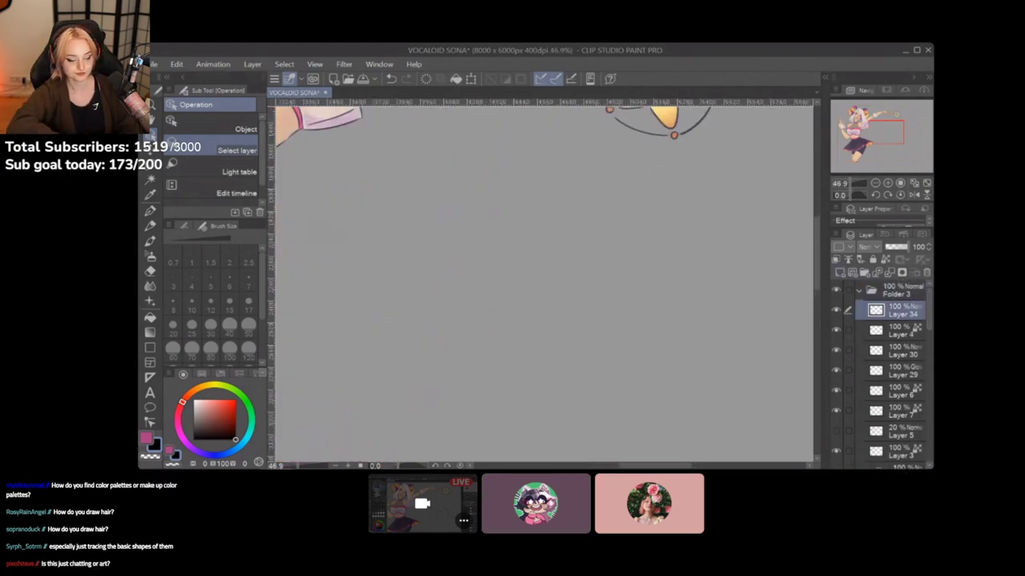
# Draw two tall narrow G-pen outlines at size 50 in the blank area below the star wand, one flat-topped and one pointed
pyautogui.moveTo(553, 259); pyautogui.dragTo(530, 310)
pyautogui.scroll(2, 530, 311)
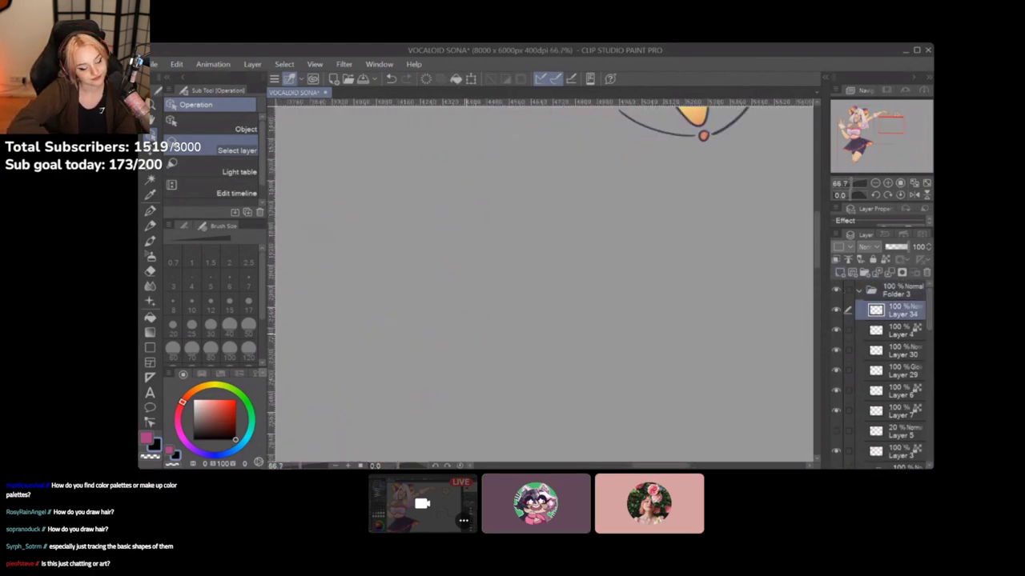
pyautogui.press('p')
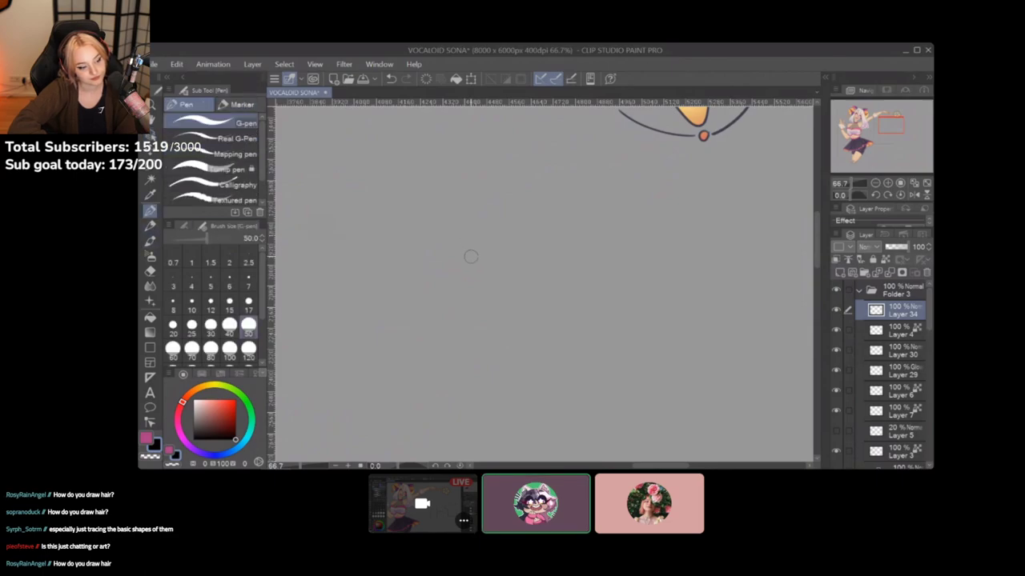
pyautogui.moveTo(449, 376)
pyautogui.mouseDown()
pyautogui.moveTo(473, 146)
pyautogui.moveTo(496, 143)
pyautogui.moveTo(491, 342)
pyautogui.moveTo(540, 325)
pyautogui.moveTo(545, 178)
pyautogui.moveTo(562, 152)
pyautogui.moveTo(573, 360)
pyautogui.mouseUp()
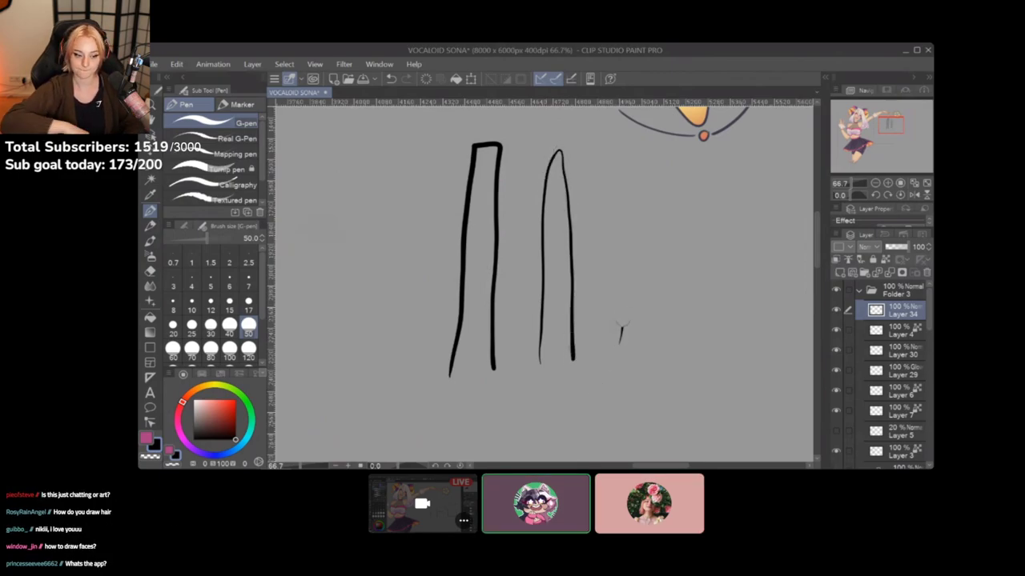
pyautogui.moveTo(620, 343)
pyautogui.mouseDown()
pyautogui.moveTo(626, 153)
pyautogui.moveTo(656, 209)
pyautogui.moveTo(641, 352)
pyautogui.moveTo(636, 204)
pyautogui.moveTo(667, 158)
pyautogui.moveTo(671, 276)
pyautogui.moveTo(576, 324)
pyautogui.mouseUp()
pyautogui.hotkey('ctrl', 'z')
pyautogui.hotkey('ctrl', 'z')
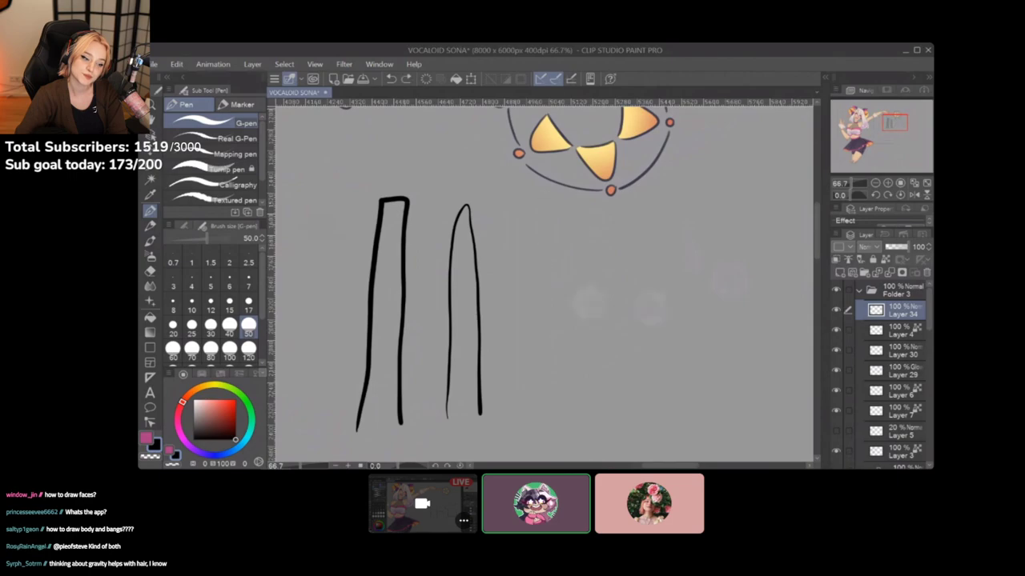
# Draw two more tall narrow outlines beside the pen ones with the CZY-All in one brush at size 30
pyautogui.click(150, 241)
pyautogui.moveTo(542, 409)
pyautogui.mouseDown()
pyautogui.moveTo(536, 205)
pyautogui.moveTo(570, 263)
pyautogui.moveTo(565, 404)
pyautogui.moveTo(540, 309)
pyautogui.moveTo(549, 207)
pyautogui.moveTo(562, 210)
pyautogui.moveTo(572, 242)
pyautogui.moveTo(566, 386)
pyautogui.mouseUp()
pyautogui.hotkey('ctrl', 'z')
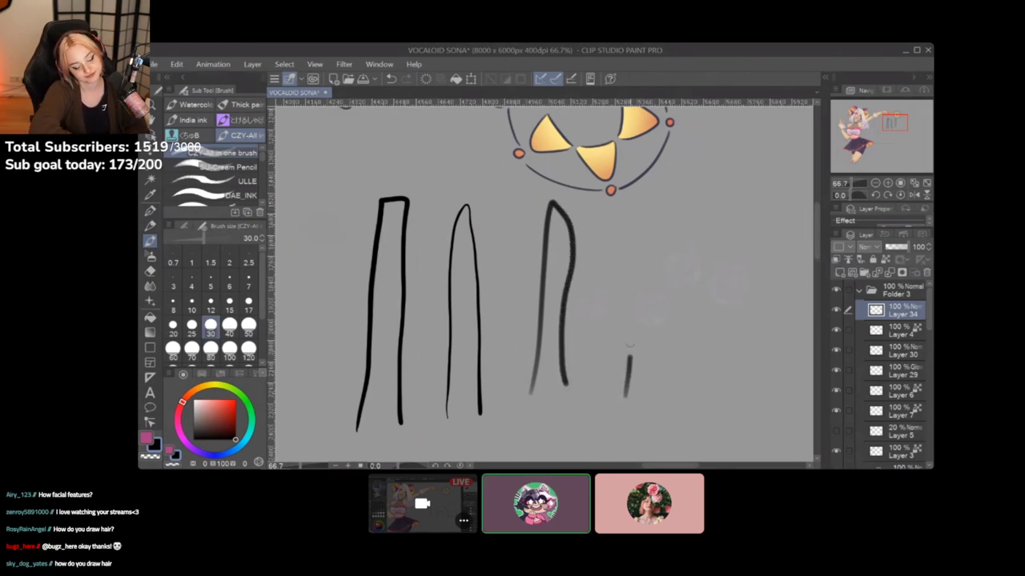
pyautogui.moveTo(629, 346); pyautogui.dragTo(639, 206)
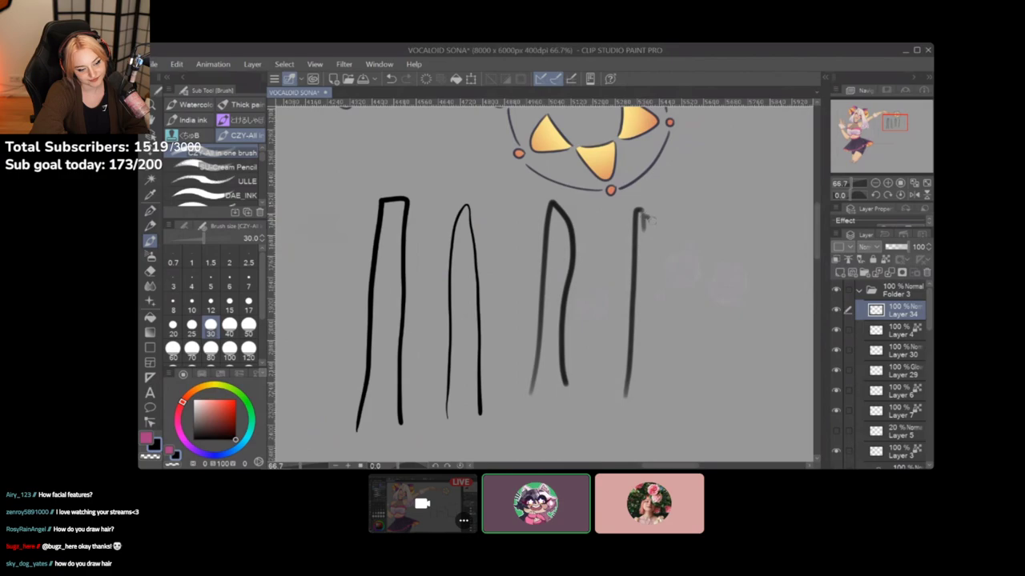
pyautogui.moveTo(658, 240); pyautogui.dragTo(657, 400)
# Erase all four tall outlines below the star wand
pyautogui.scroll(-3, 537, 305)
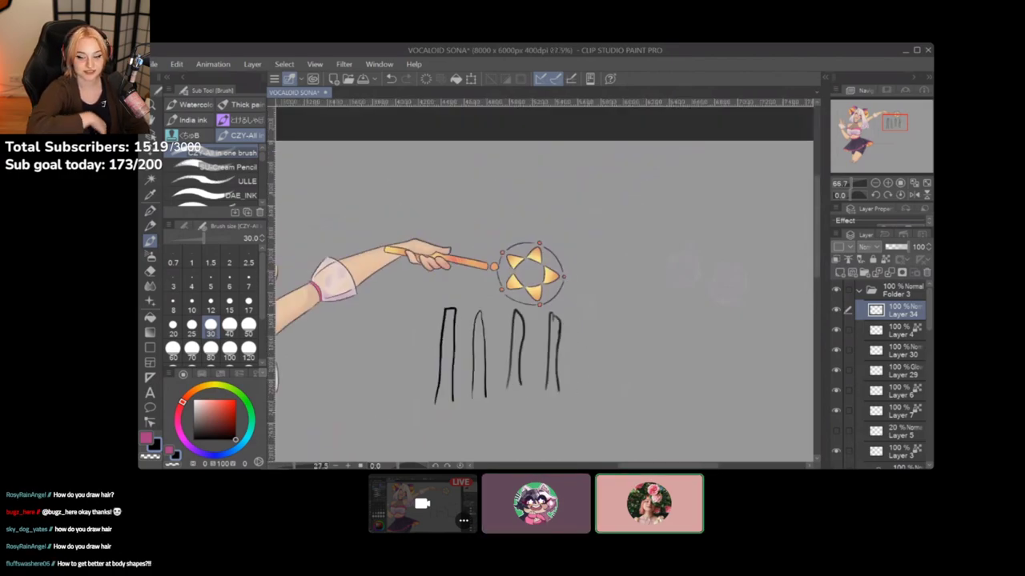
pyautogui.scroll(4, 542, 336)
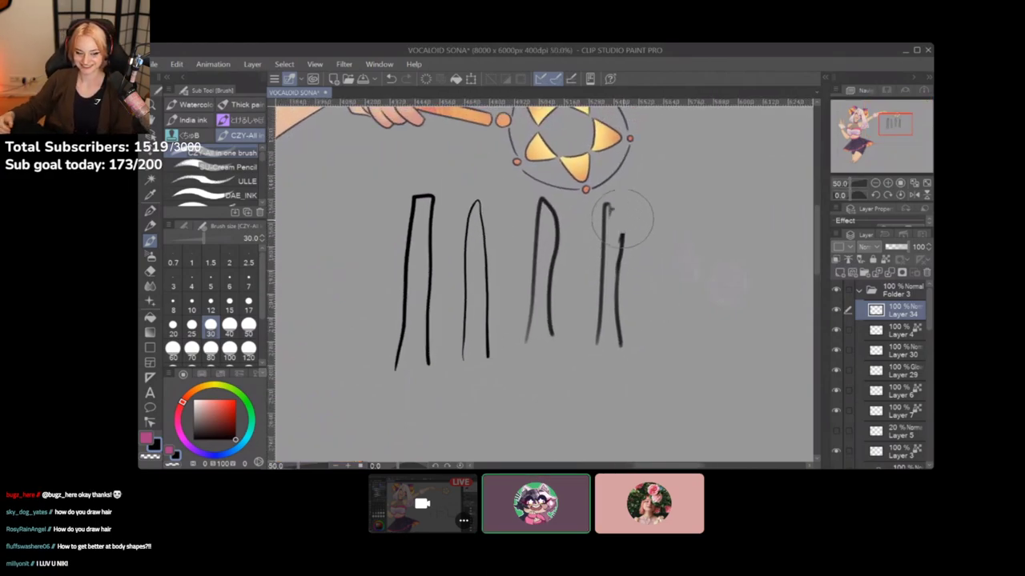
pyautogui.moveTo(609, 212)
pyautogui.mouseDown()
pyautogui.moveTo(614, 365)
pyautogui.moveTo(611, 221)
pyautogui.moveTo(626, 206)
pyautogui.moveTo(481, 420)
pyautogui.moveTo(499, 358)
pyautogui.moveTo(596, 222)
pyautogui.moveTo(470, 346)
pyautogui.moveTo(481, 229)
pyautogui.moveTo(504, 246)
pyautogui.moveTo(409, 282)
pyautogui.moveTo(384, 248)
pyautogui.mouseUp()
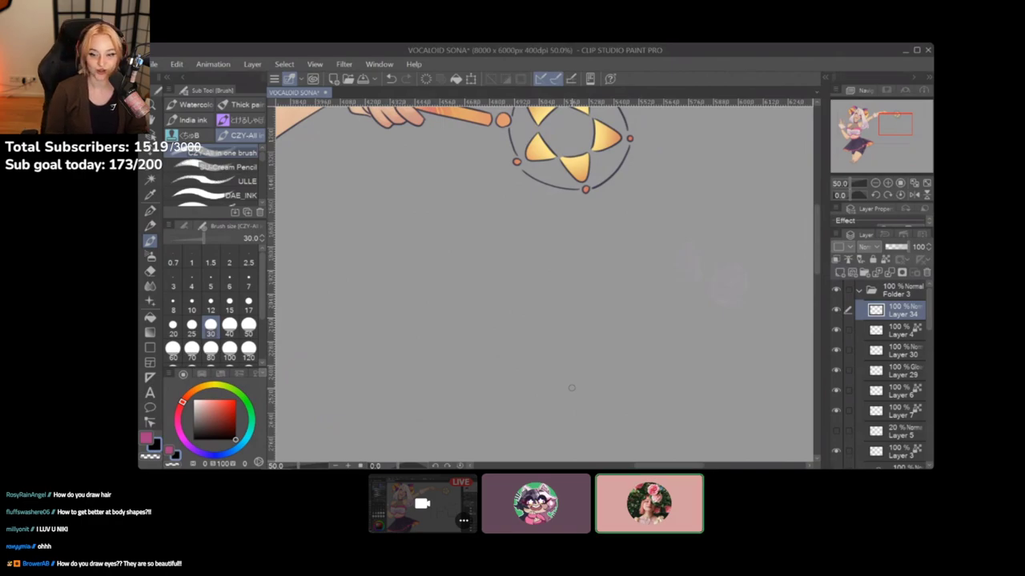
# Add a new empty raster layer directly above Layer 34 in Folder 3
pyautogui.scroll(-3, 572, 387)
pyautogui.moveTo(448, 368); pyautogui.dragTo(598, 254)
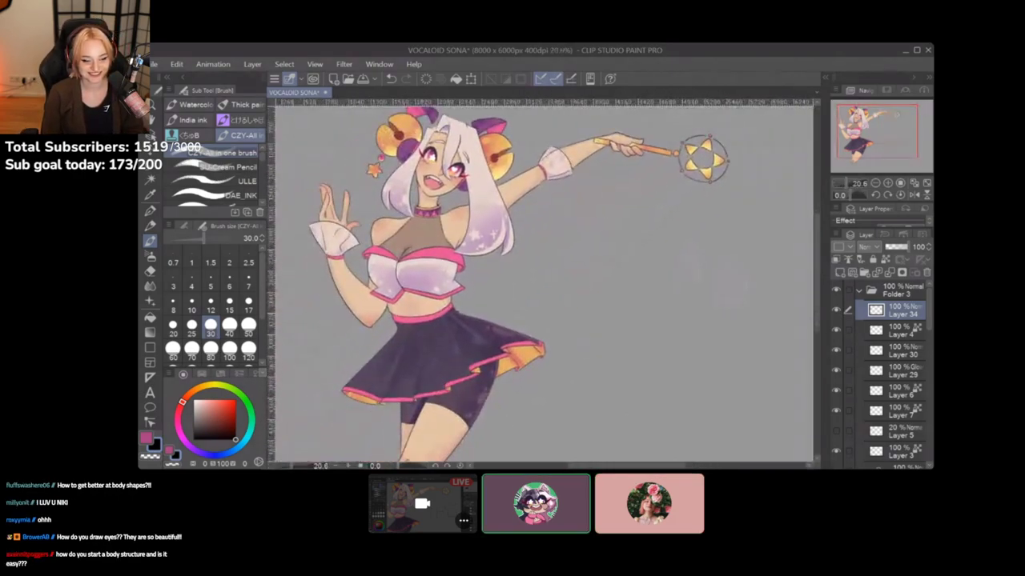
pyautogui.scroll(-1, 545, 284)
pyautogui.moveTo(544, 284); pyautogui.dragTo(522, 261)
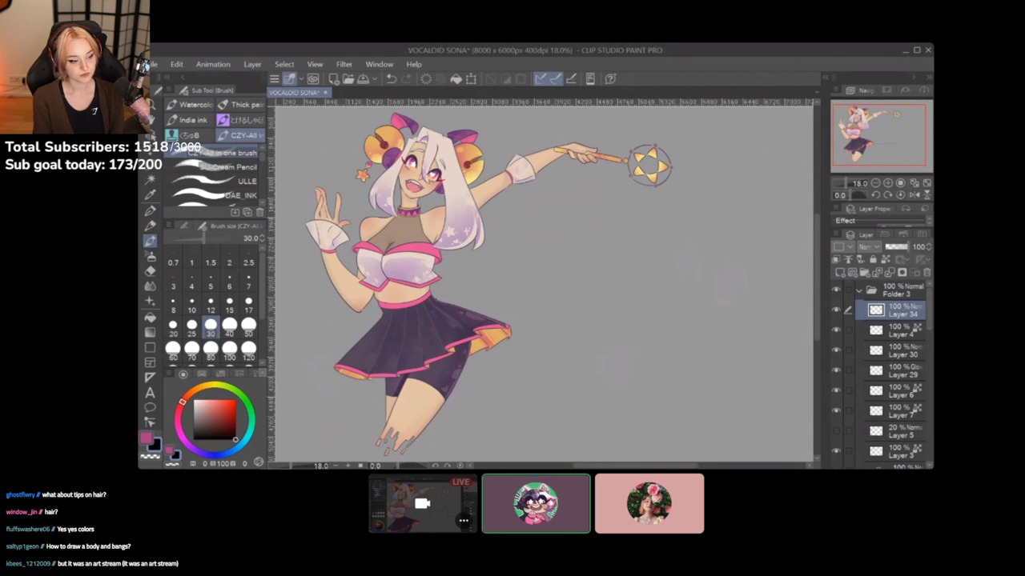
pyautogui.click(840, 272)
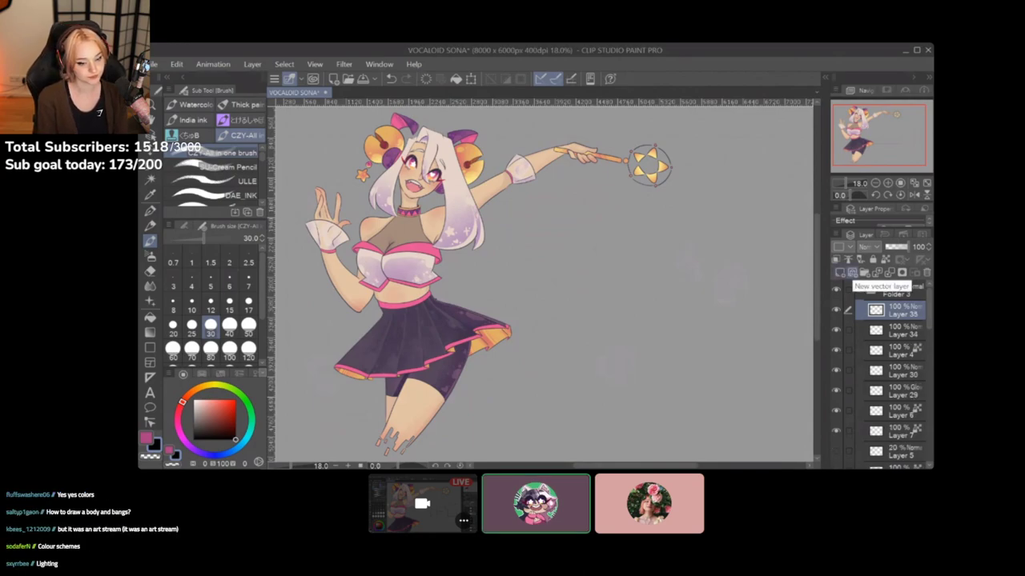
# Paint a filled orange ball in the blank area beside the skirt with colour H 22, S 40, V 75 and brush size 300
pyautogui.scroll(3, 540, 326)
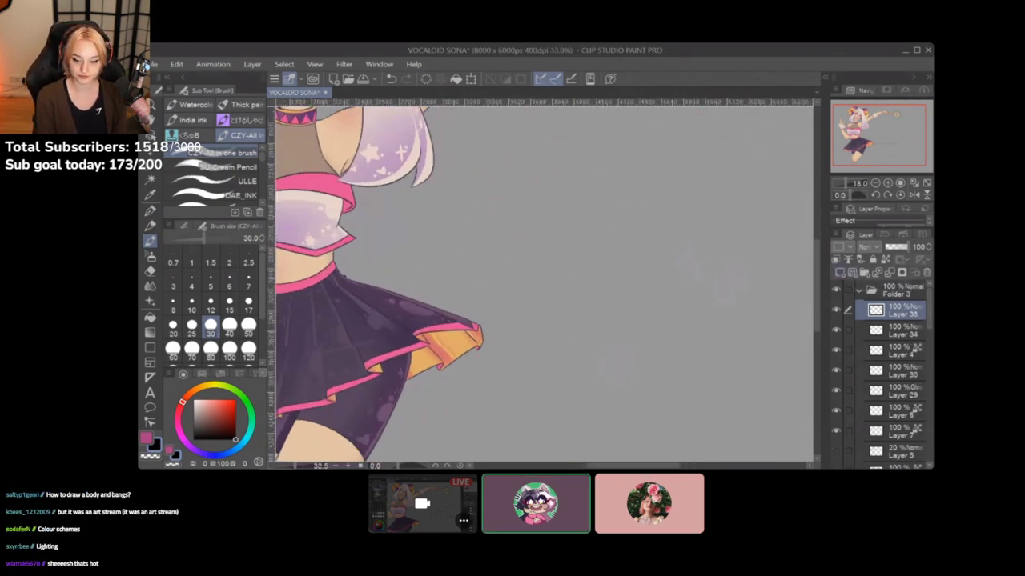
pyautogui.moveTo(540, 326); pyautogui.dragTo(441, 267)
pyautogui.click(210, 410)
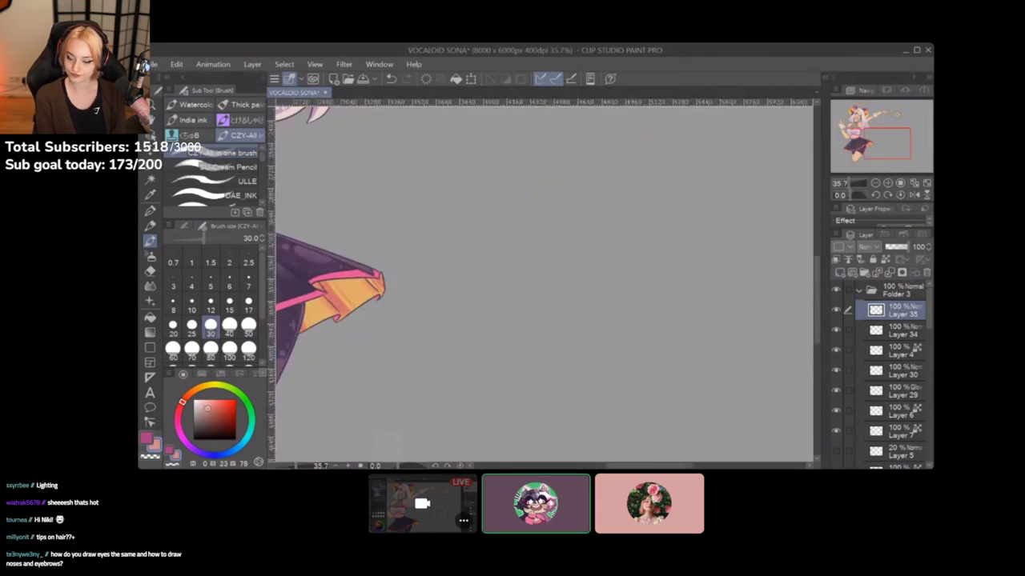
pyautogui.moveTo(182, 402); pyautogui.dragTo(189, 393)
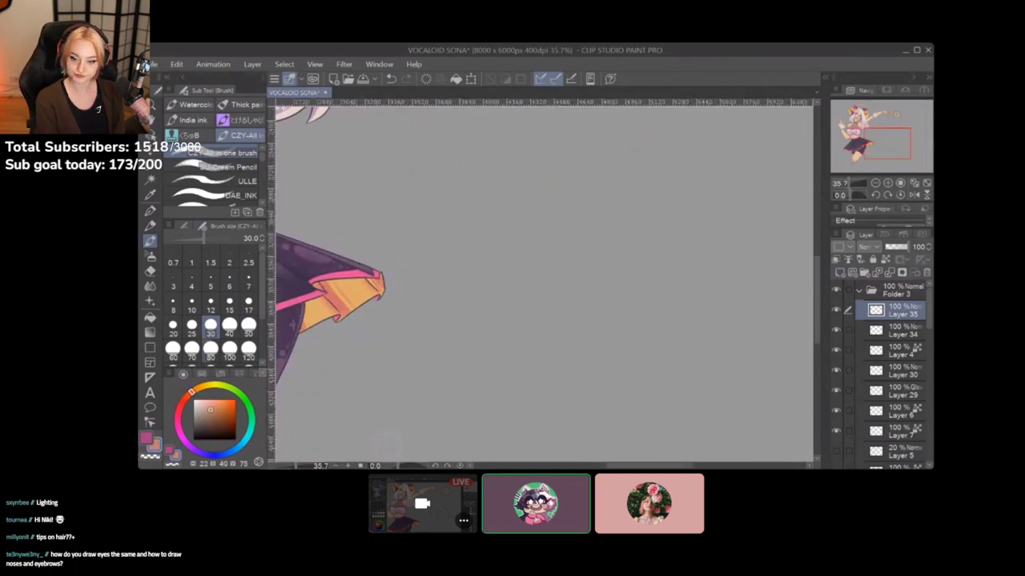
pyautogui.click(249, 351)
pyautogui.click(248, 364)
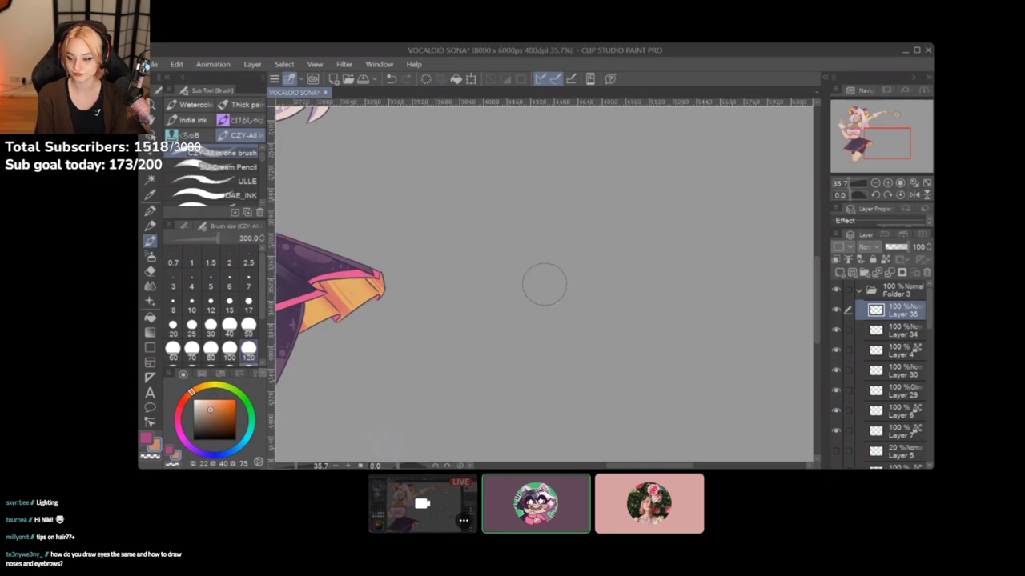
pyautogui.moveTo(550, 235); pyautogui.dragTo(589, 218)
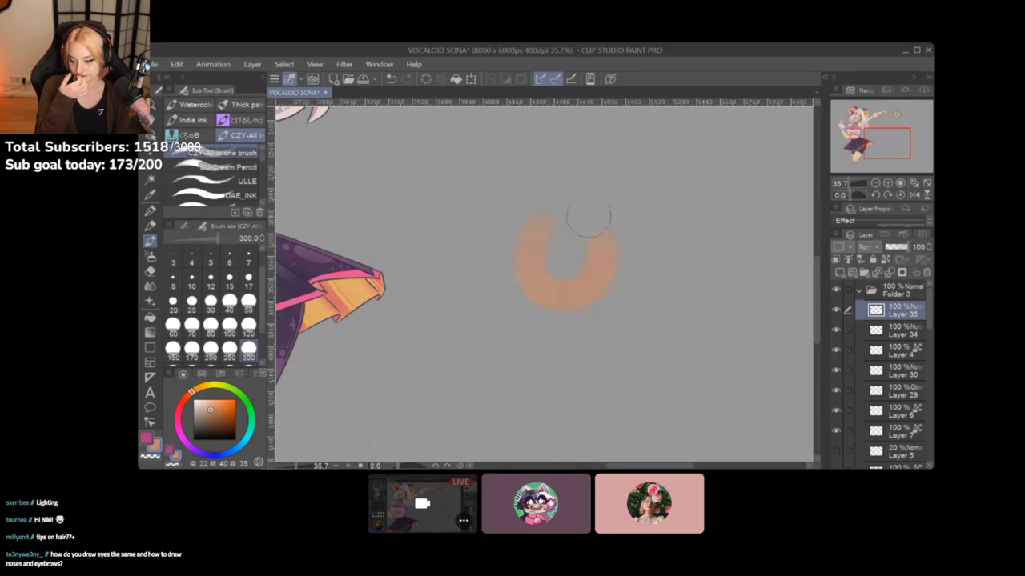
pyautogui.moveTo(551, 300)
pyautogui.mouseDown()
pyautogui.moveTo(549, 216)
pyautogui.moveTo(521, 281)
pyautogui.moveTo(575, 271)
pyautogui.moveTo(540, 243)
pyautogui.mouseUp()
# Lock the layer's transparent pixels and try shading the ball's lower right side in dark brown, H 22, S 44, V 48
pyautogui.click(886, 260)
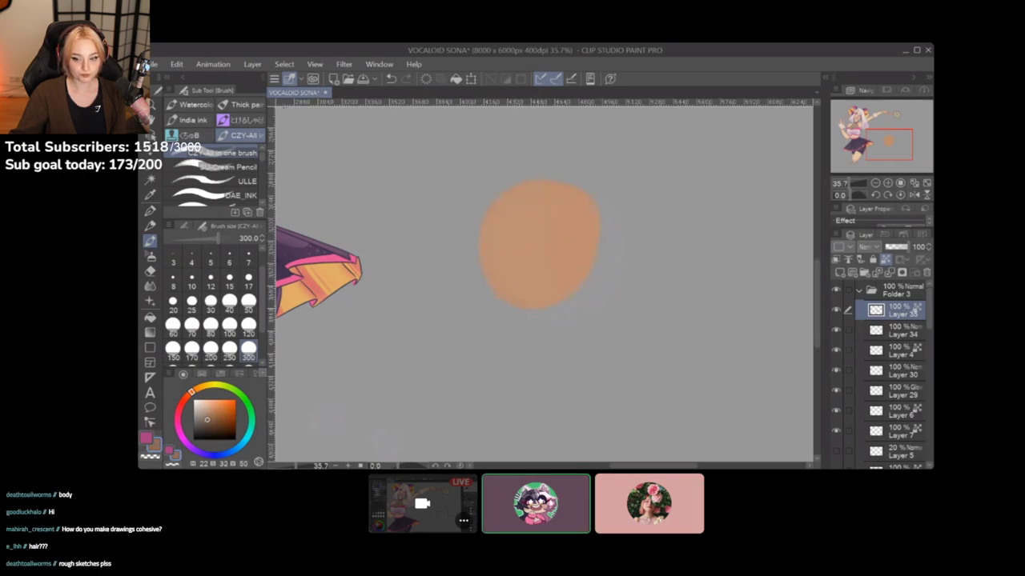
pyautogui.click(212, 420)
pyautogui.moveTo(623, 198); pyautogui.dragTo(524, 331)
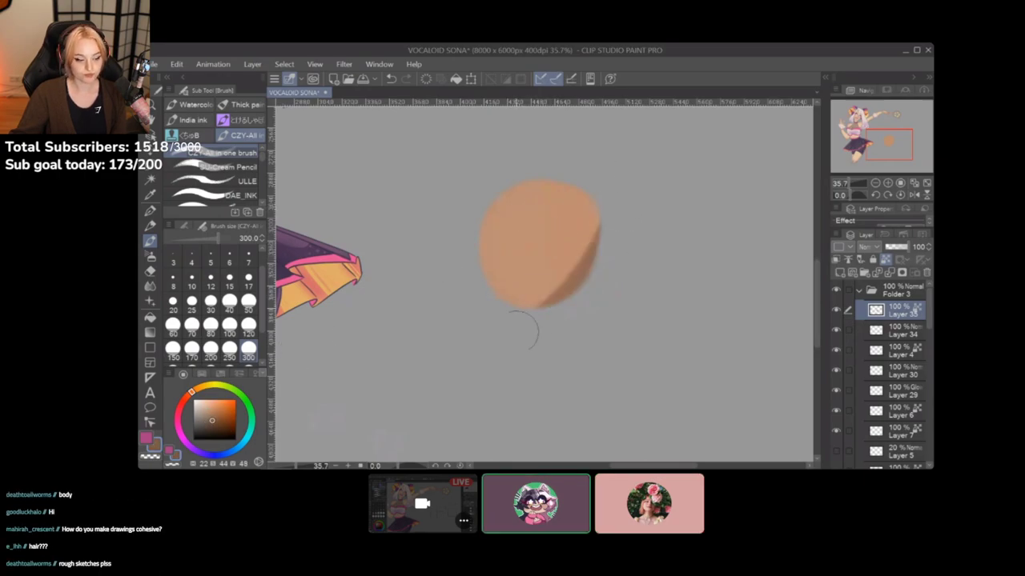
pyautogui.moveTo(603, 241)
pyautogui.mouseDown()
pyautogui.moveTo(620, 204)
pyautogui.moveTo(526, 296)
pyautogui.moveTo(457, 302)
pyautogui.moveTo(518, 324)
pyautogui.moveTo(602, 242)
pyautogui.moveTo(462, 305)
pyautogui.moveTo(602, 210)
pyautogui.mouseUp()
pyautogui.hotkey('ctrl', 'z')
pyautogui.hotkey('ctrl', 'z')
pyautogui.hotkey('ctrl', 'z')
pyautogui.hotkey('ctrl', 'z')
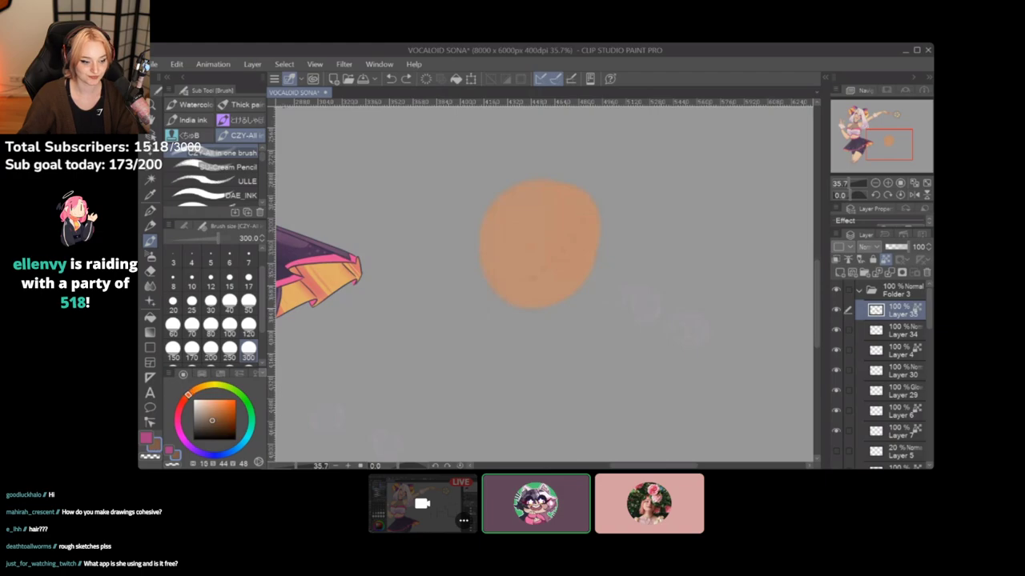
# Shade the ball's lower right side with a rosy shadow colour, H 339, S 53, V 63
pyautogui.click(179, 410)
pyautogui.keyDown('alt'); pyautogui.click(539, 254); pyautogui.keyUp('alt')
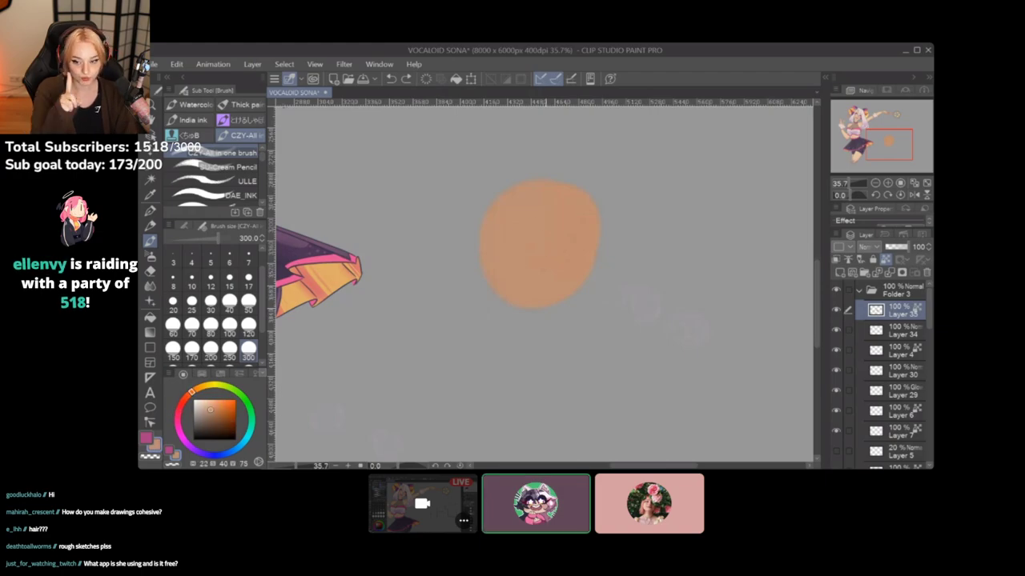
pyautogui.moveTo(192, 391); pyautogui.dragTo(177, 414)
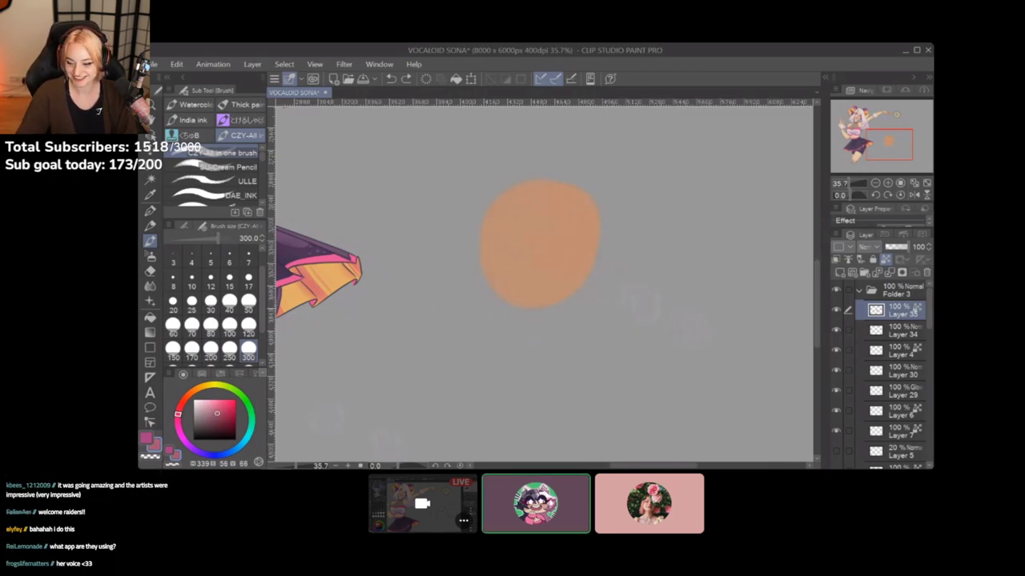
pyautogui.click(222, 413)
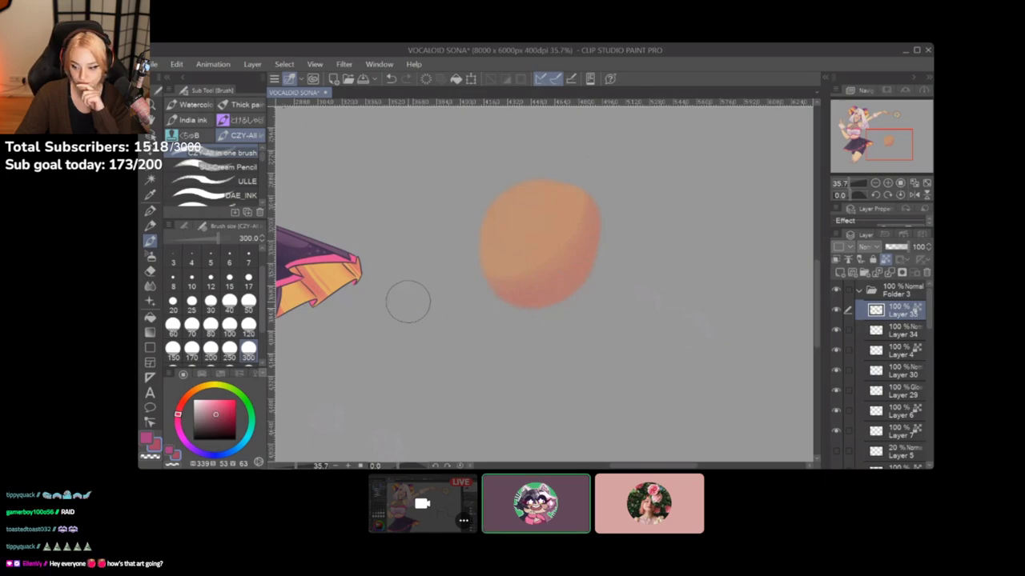
# Try a plain white highlight on the ball's upper left side
pyautogui.moveTo(202, 407); pyautogui.dragTo(183, 373)
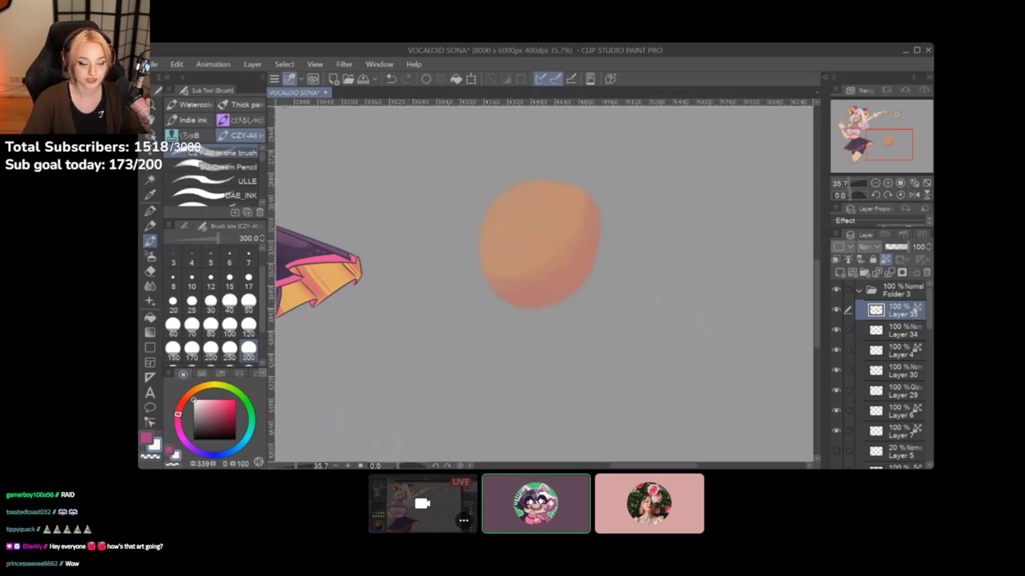
pyautogui.moveTo(505, 213)
pyautogui.mouseDown()
pyautogui.moveTo(517, 199)
pyautogui.moveTo(500, 227)
pyautogui.moveTo(519, 209)
pyautogui.moveTo(487, 218)
pyautogui.moveTo(536, 189)
pyautogui.moveTo(540, 200)
pyautogui.mouseUp()
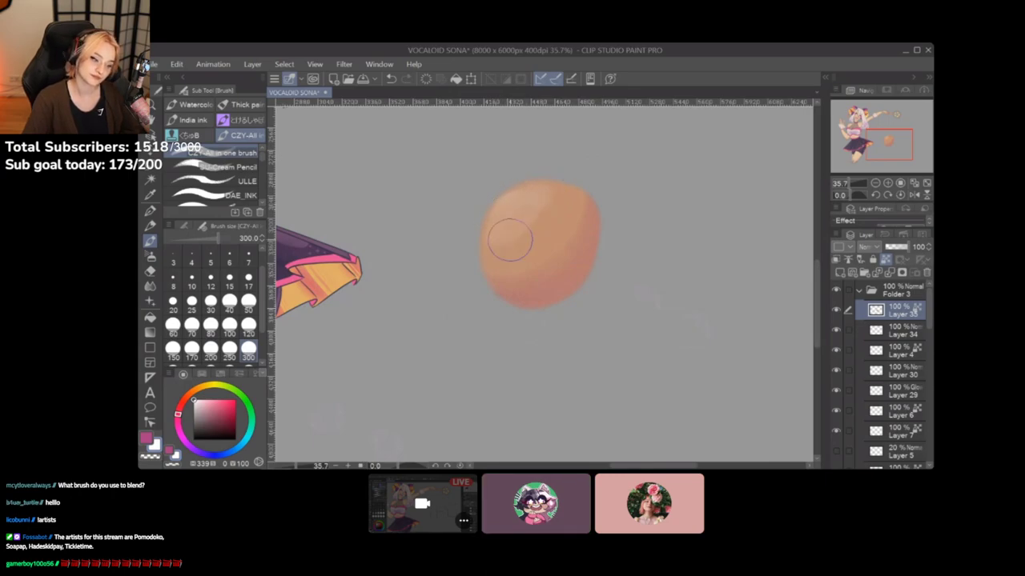
pyautogui.scroll(3, 510, 238)
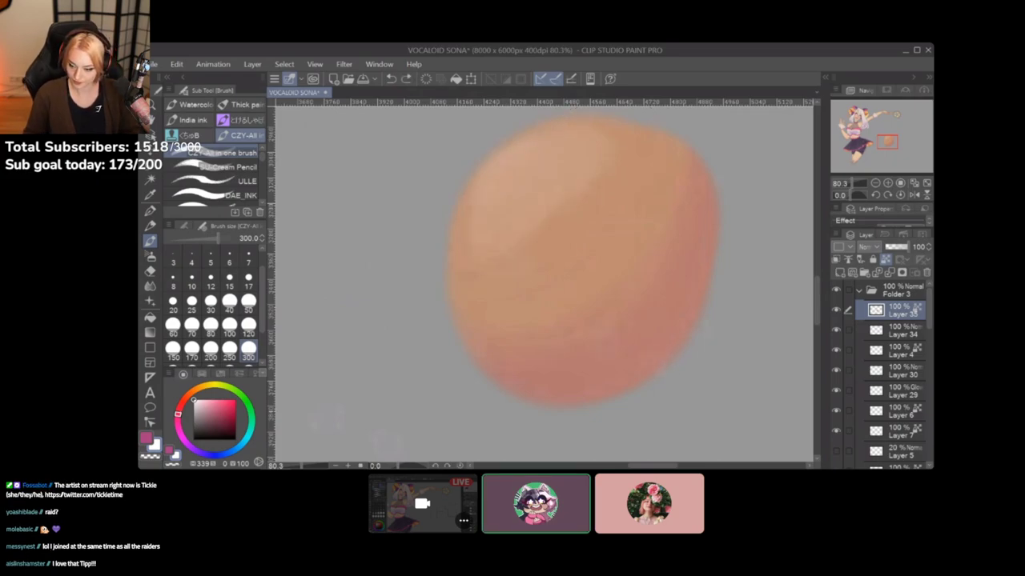
pyautogui.hotkey('ctrl', 'z')
pyautogui.hotkey('ctrl', 'z')
# Highlight the ball's upper left side with a warm light yellow, H 51, S 39, V 100
pyautogui.click(207, 385)
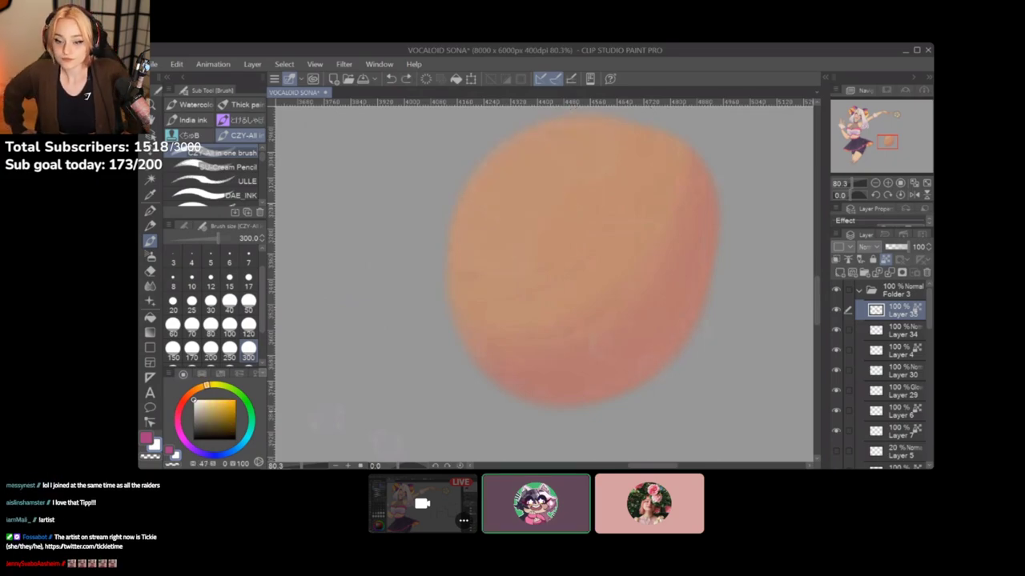
pyautogui.moveTo(207, 385); pyautogui.dragTo(209, 385)
pyautogui.click(210, 399)
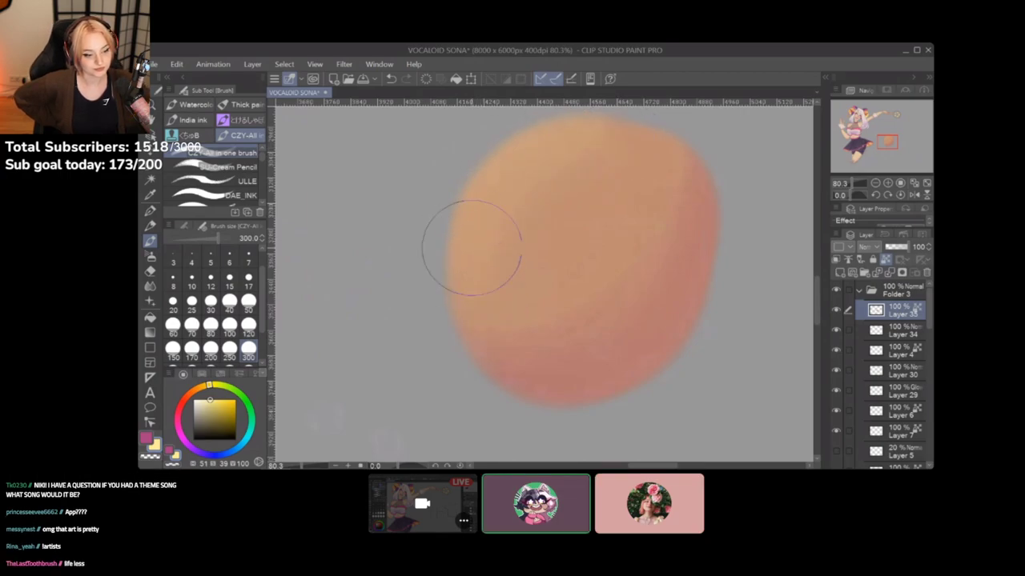
pyautogui.scroll(-5, 489, 338)
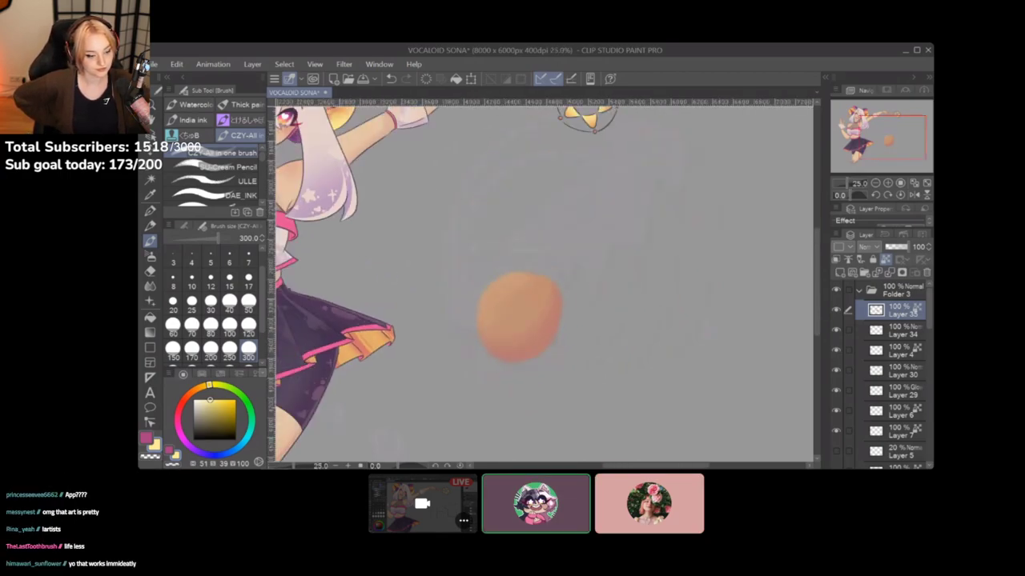
# Outline the character's centre bang and both side hair sections as simple angular shapes in black at brush size 50
pyautogui.scroll(3, 483, 296)
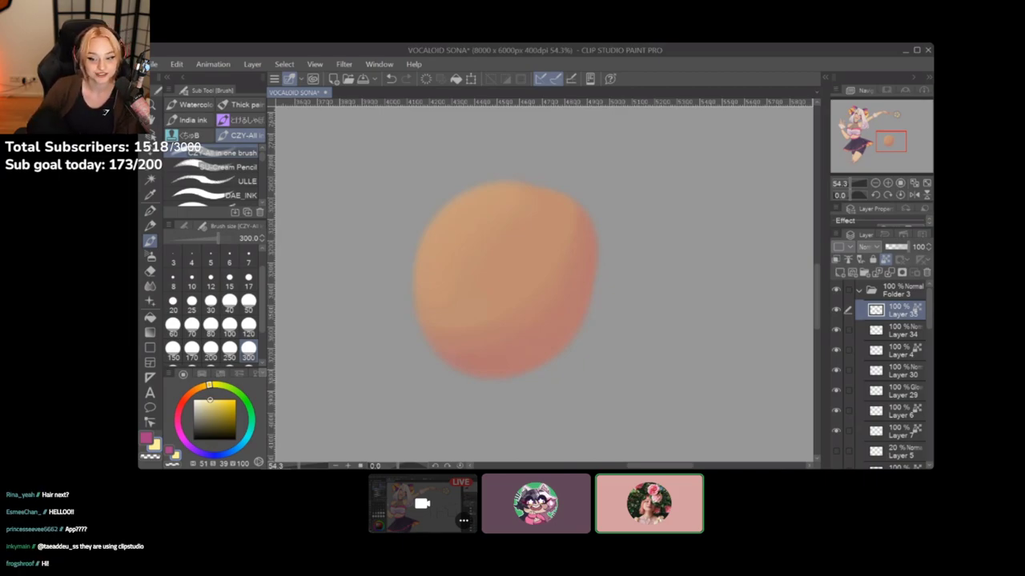
pyautogui.scroll(-5, 572, 396)
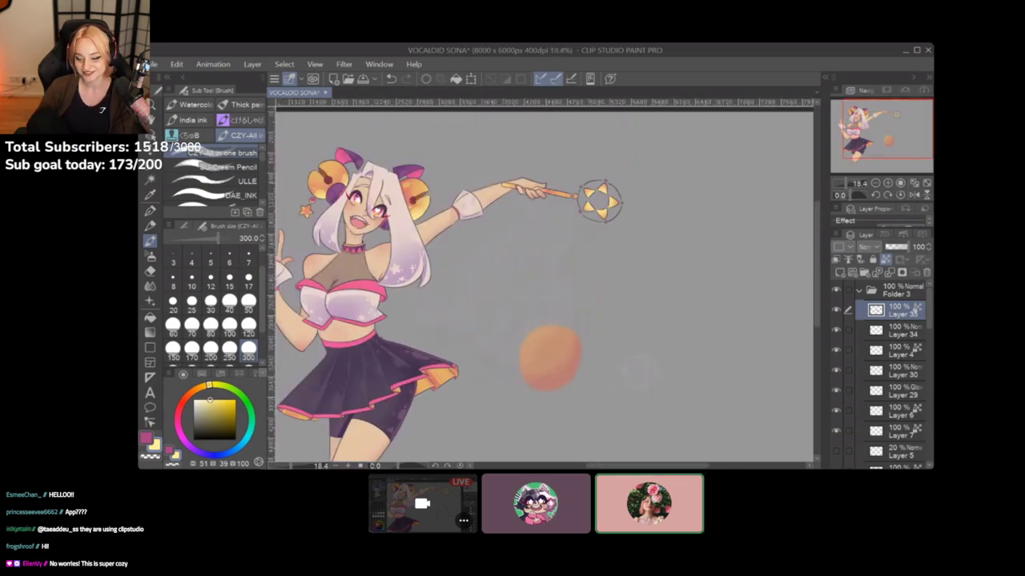
pyautogui.moveTo(573, 396); pyautogui.dragTo(605, 365)
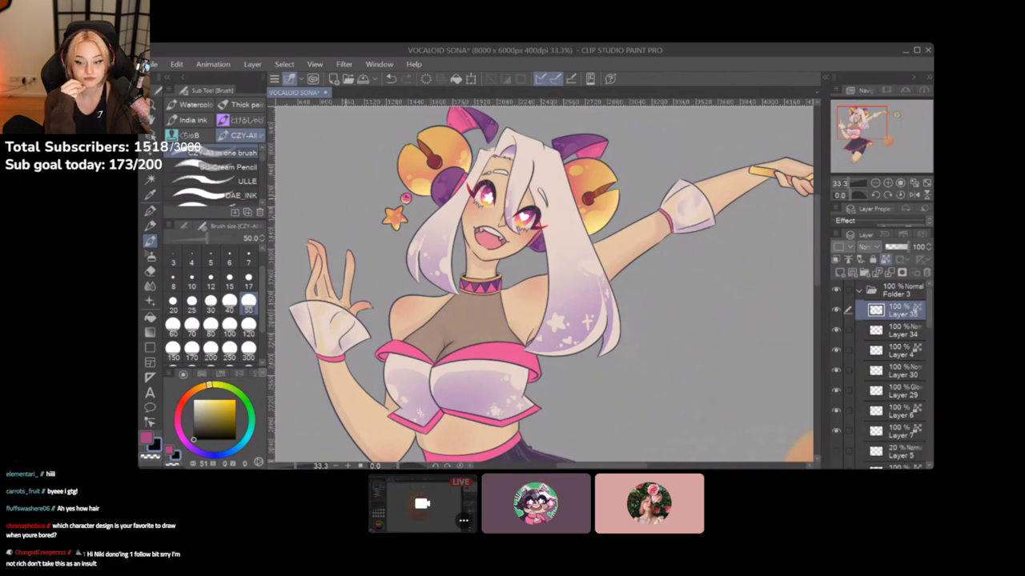
pyautogui.hotkey('ctrl', 'z')
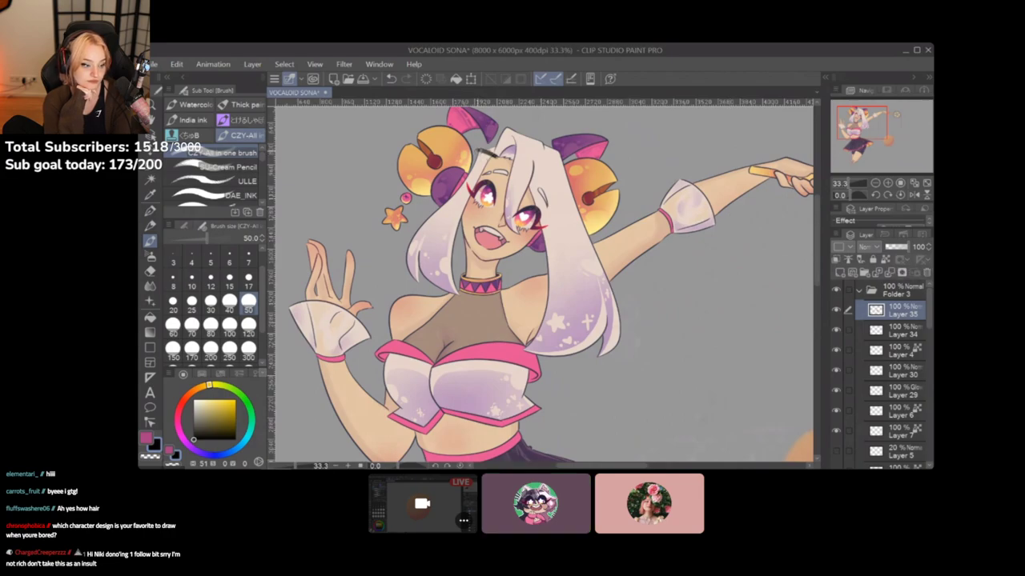
pyautogui.hotkey('ctrl', 'z')
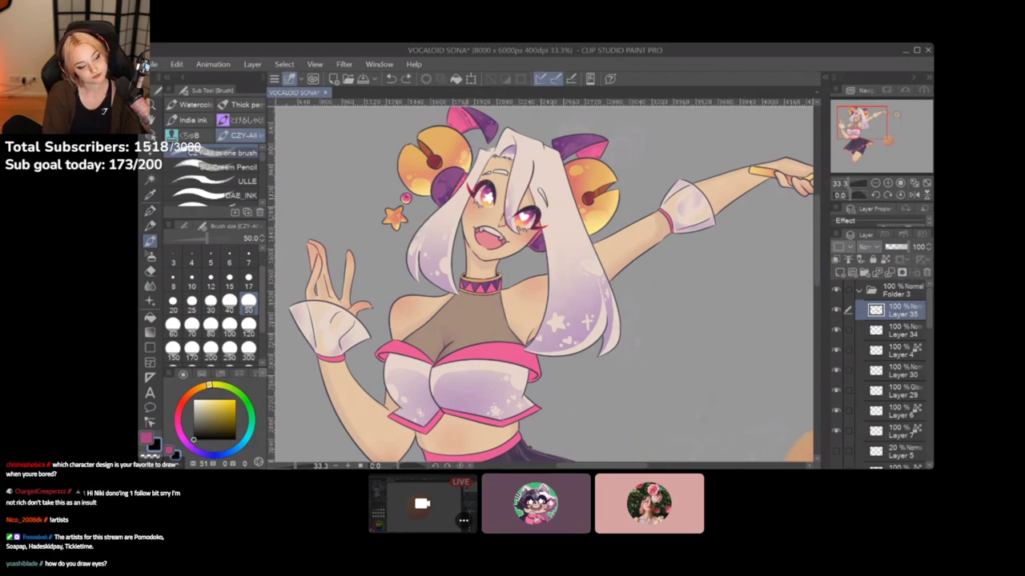
pyautogui.moveTo(484, 151)
pyautogui.mouseDown()
pyautogui.moveTo(463, 178)
pyautogui.moveTo(434, 281)
pyautogui.moveTo(485, 153)
pyautogui.moveTo(511, 232)
pyautogui.moveTo(516, 136)
pyautogui.moveTo(543, 181)
pyautogui.moveTo(537, 345)
pyautogui.moveTo(612, 324)
pyautogui.moveTo(548, 158)
pyautogui.moveTo(543, 310)
pyautogui.moveTo(554, 344)
pyautogui.moveTo(613, 324)
pyautogui.mouseUp()
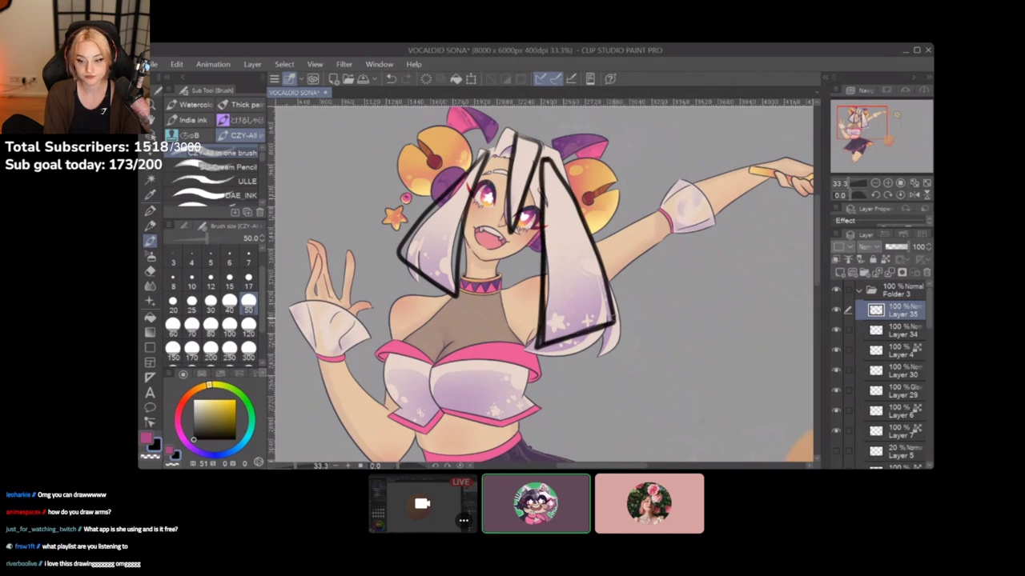
# Clear the black hair outlines and the practice ball from the current layer
pyautogui.scroll(-3, 541, 284)
pyautogui.scroll(3, 471, 322)
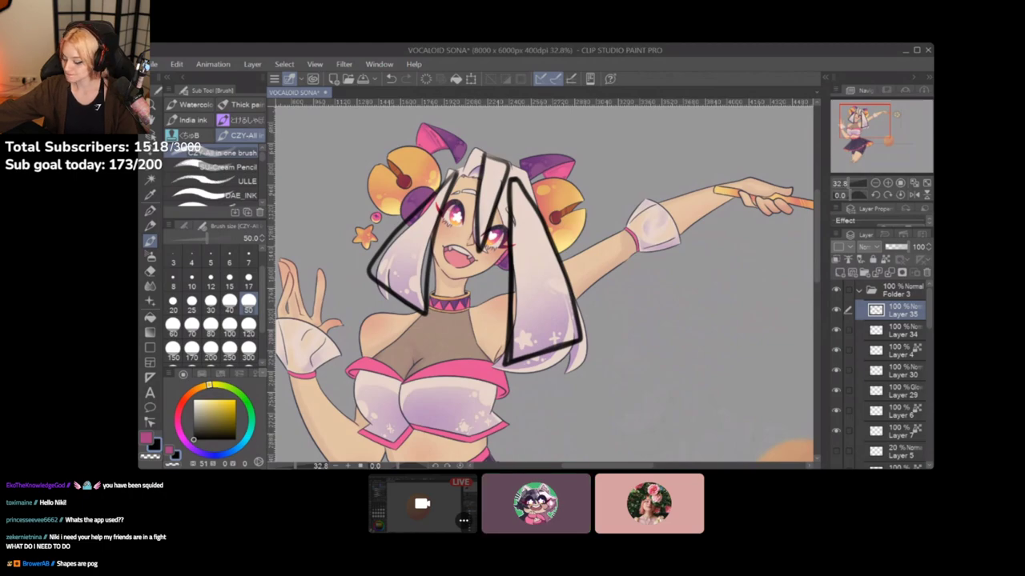
pyautogui.scroll(-4, 545, 280)
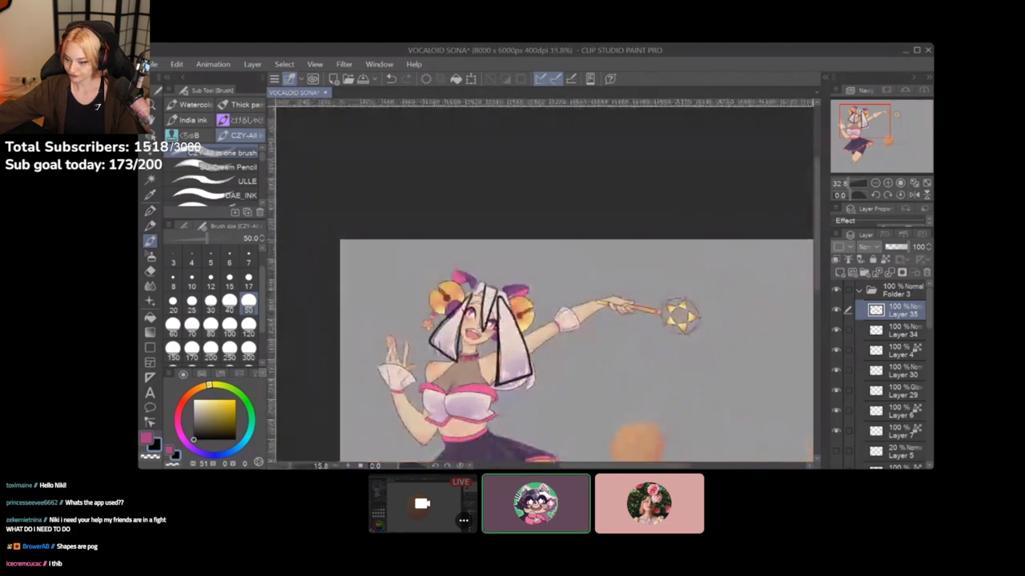
pyautogui.scroll(2, 544, 280)
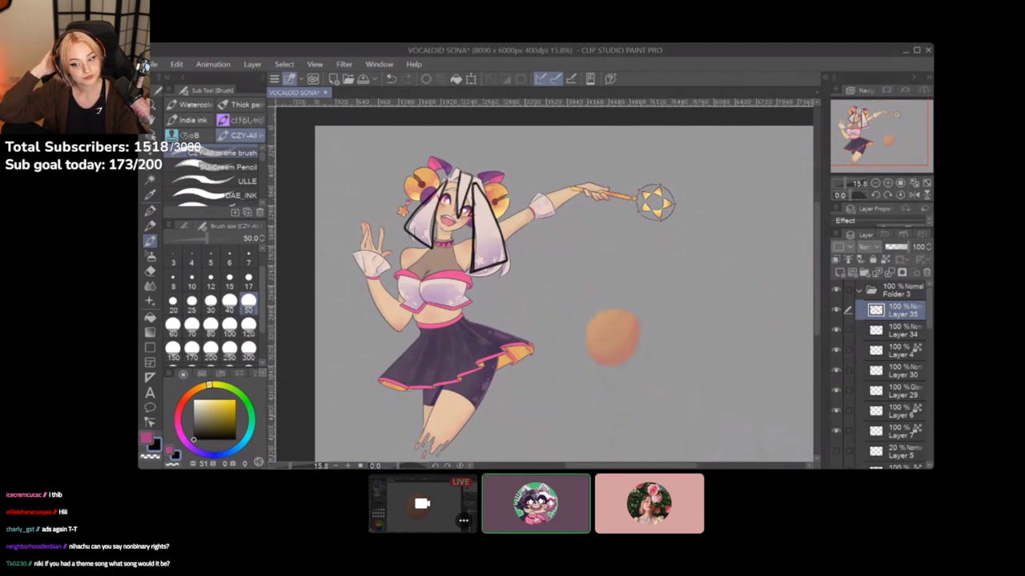
pyautogui.click(426, 78)
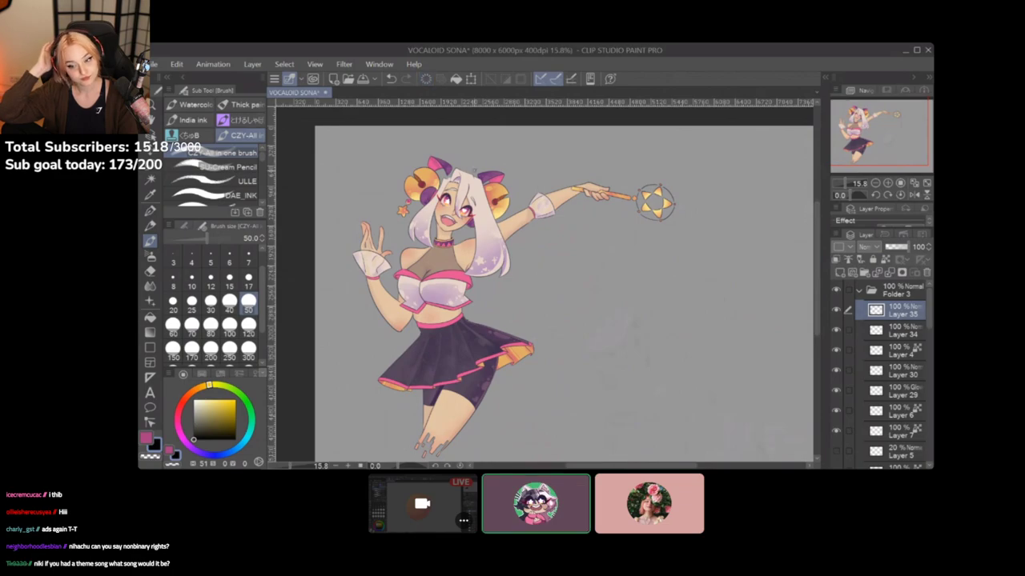
# Try small loose black curls around the character's side hair sections at brush size 17
pyautogui.scroll(3, 434, 238)
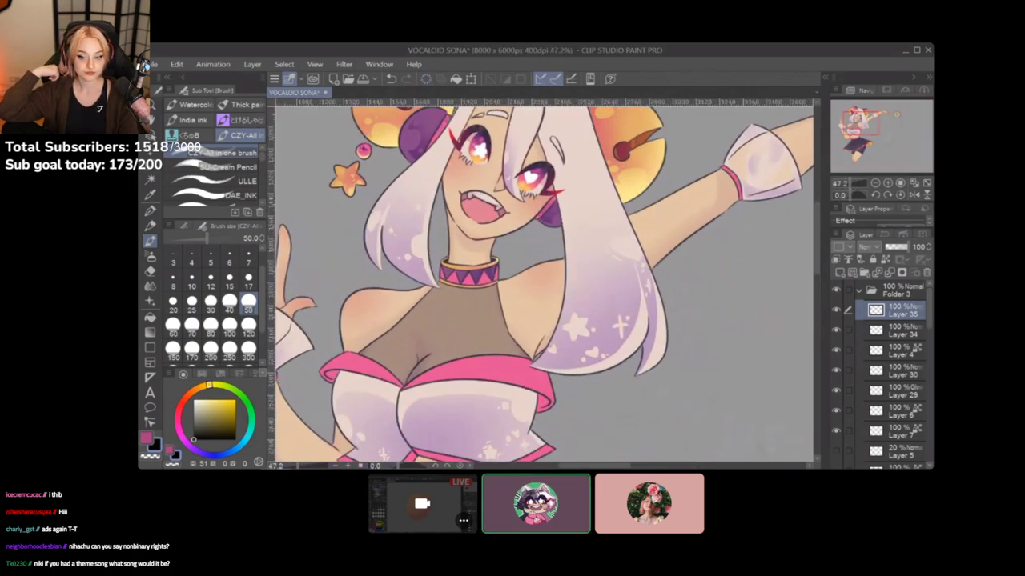
pyautogui.moveTo(435, 238); pyautogui.dragTo(460, 337)
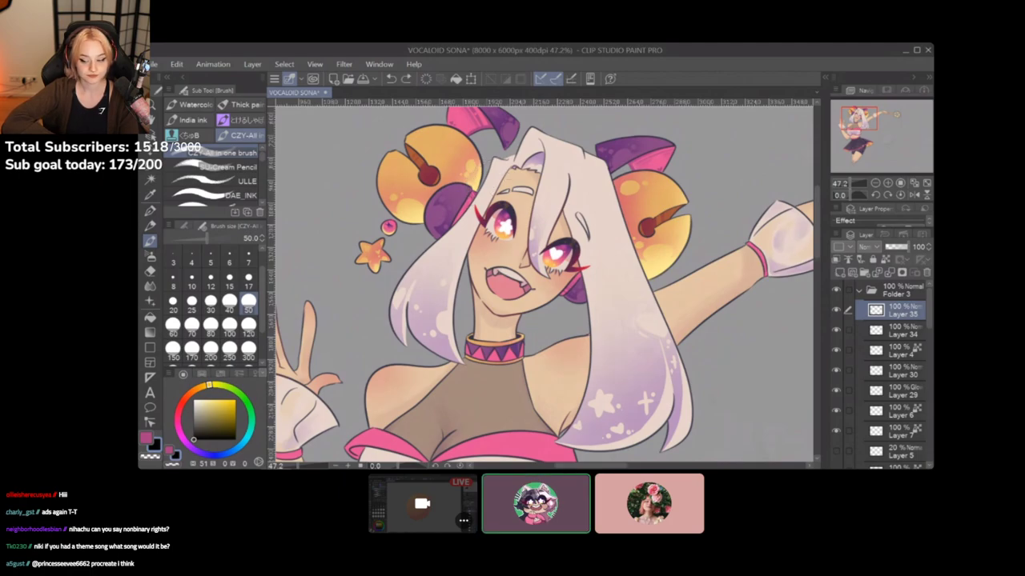
pyautogui.click(248, 280)
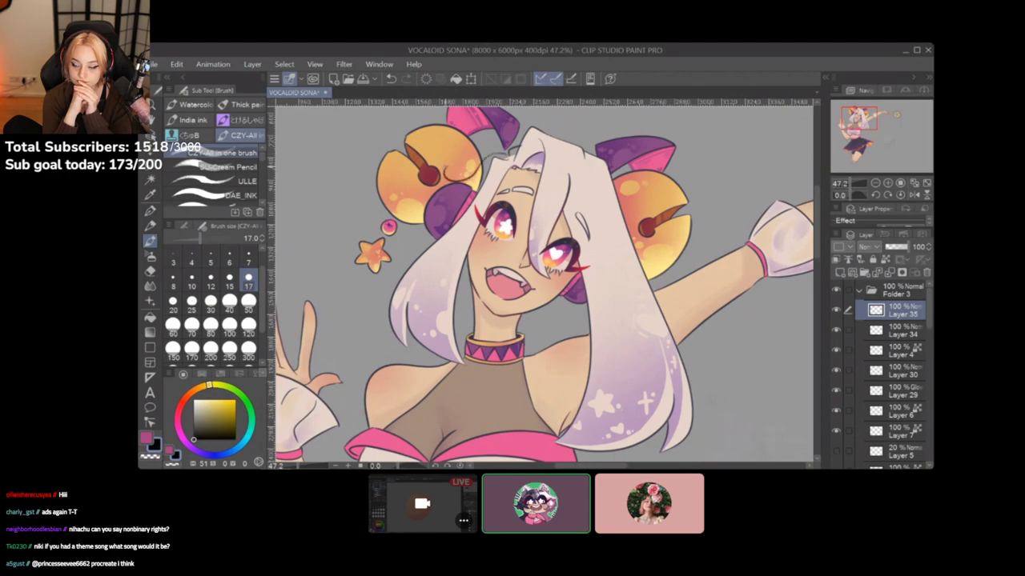
pyautogui.moveTo(428, 240)
pyautogui.mouseDown()
pyautogui.moveTo(402, 236)
pyautogui.moveTo(409, 261)
pyautogui.mouseUp()
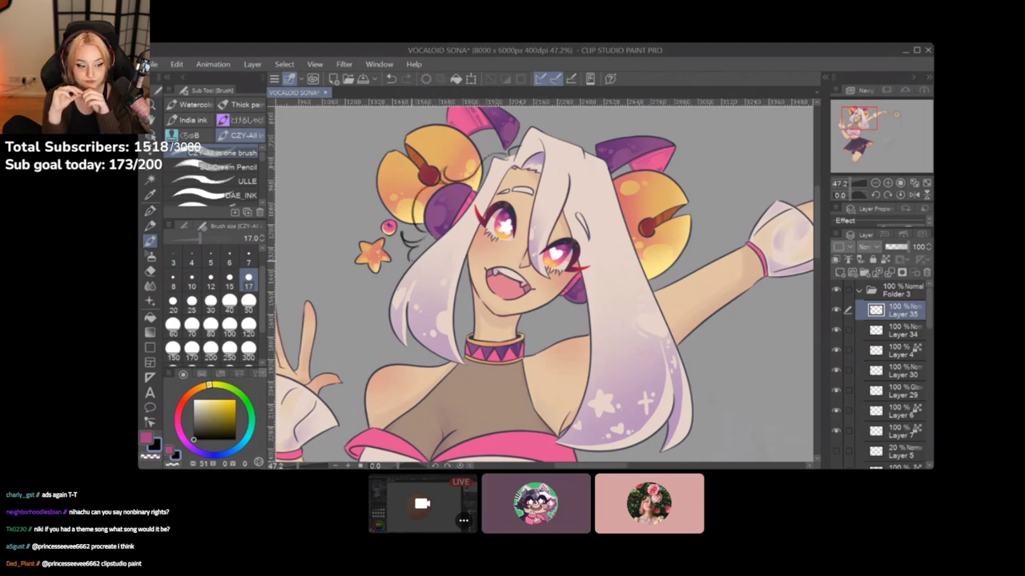
pyautogui.moveTo(458, 290); pyautogui.dragTo(466, 304)
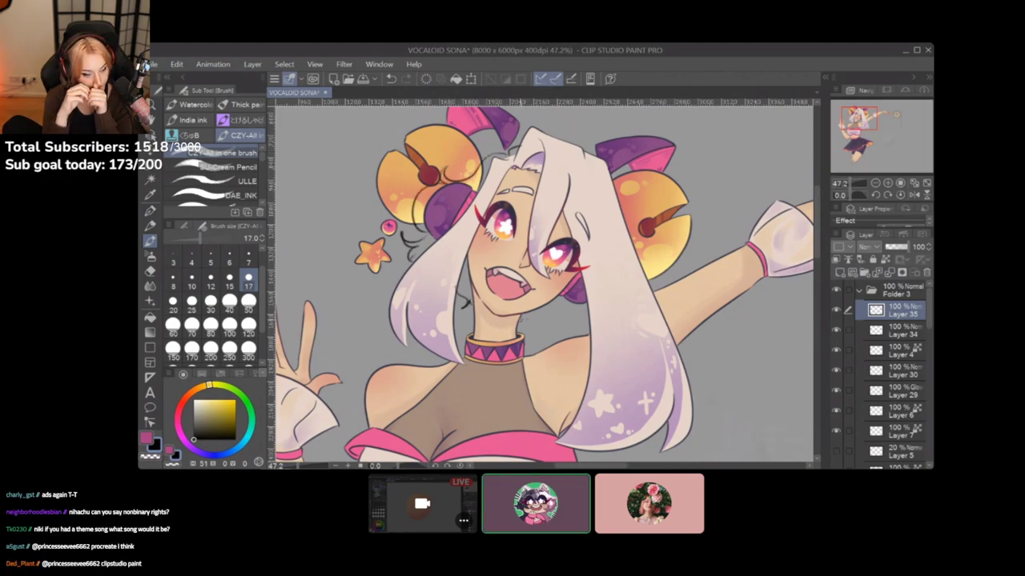
pyautogui.moveTo(520, 323); pyautogui.dragTo(568, 308)
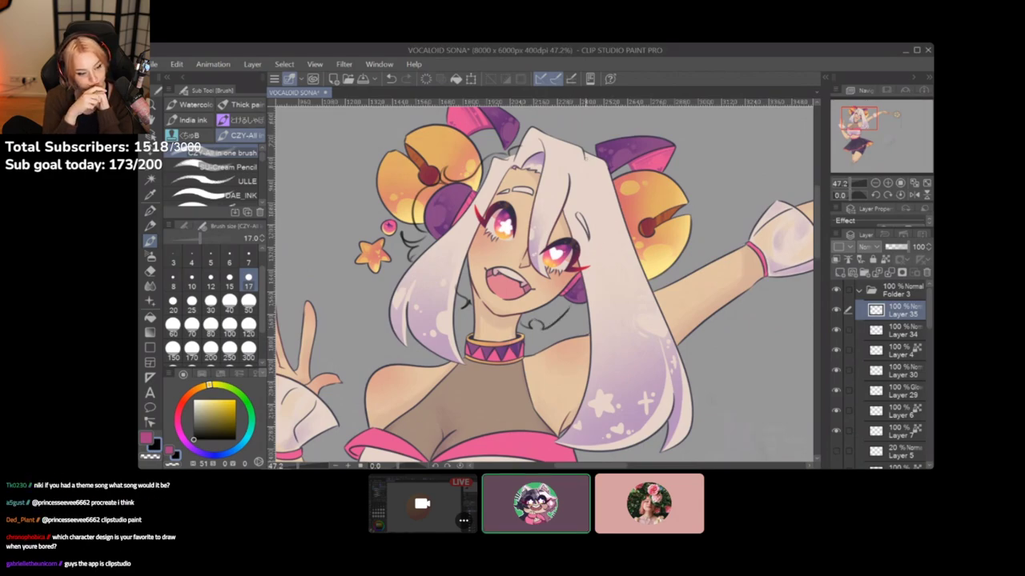
pyautogui.moveTo(610, 175); pyautogui.dragTo(626, 192)
pyautogui.hotkey('ctrl', 'z')
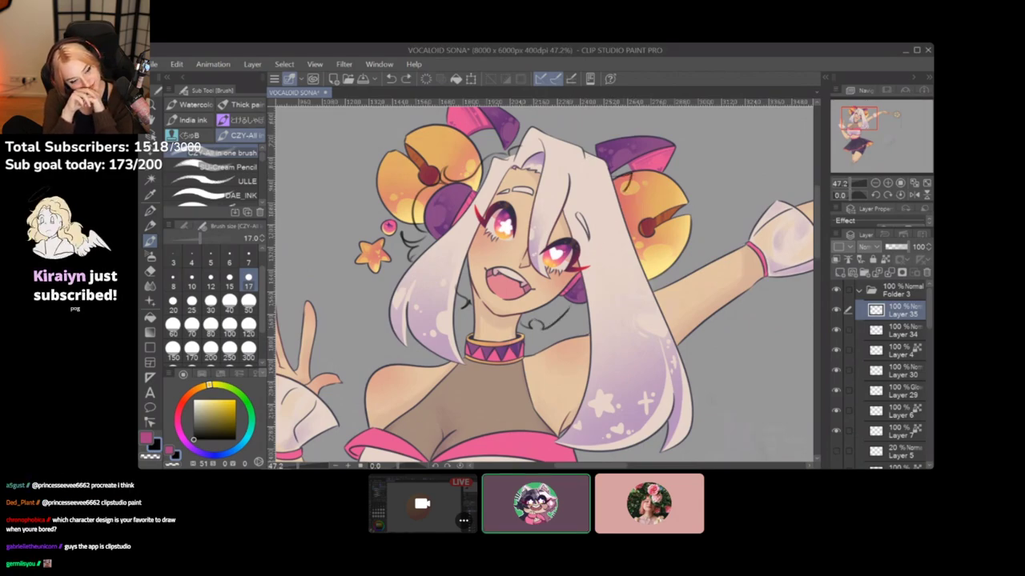
# Clear the small curls around the hair from the current layer
pyautogui.scroll(-3, 481, 365)
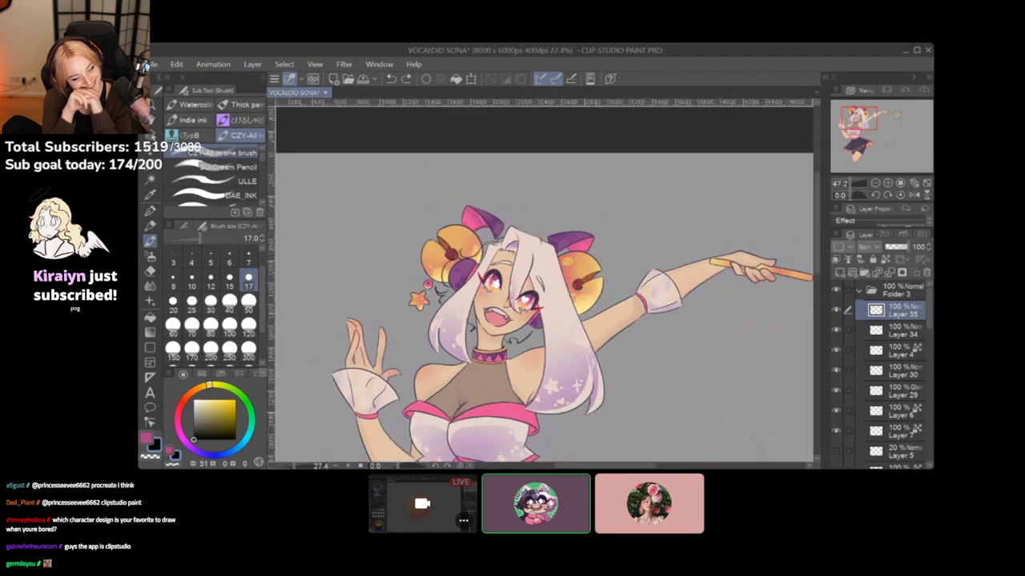
pyautogui.scroll(3, 524, 374)
pyautogui.click(426, 78)
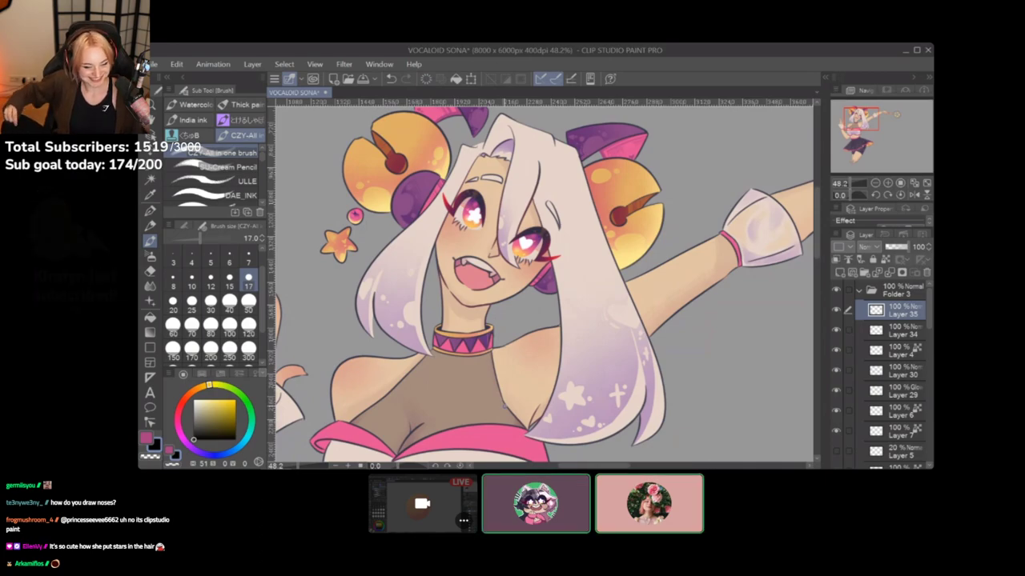
pyautogui.scroll(-2, 504, 406)
pyautogui.moveTo(472, 374); pyautogui.dragTo(426, 349)
pyautogui.scroll(2, 480, 281)
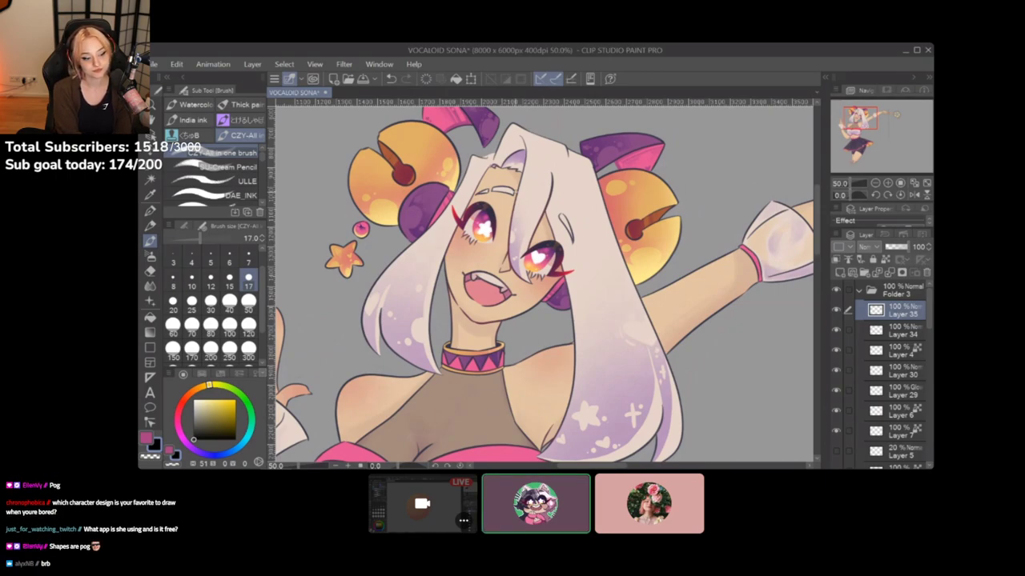
pyautogui.hotkey('ctrl', '-')
pyautogui.hotkey('ctrl', '-')
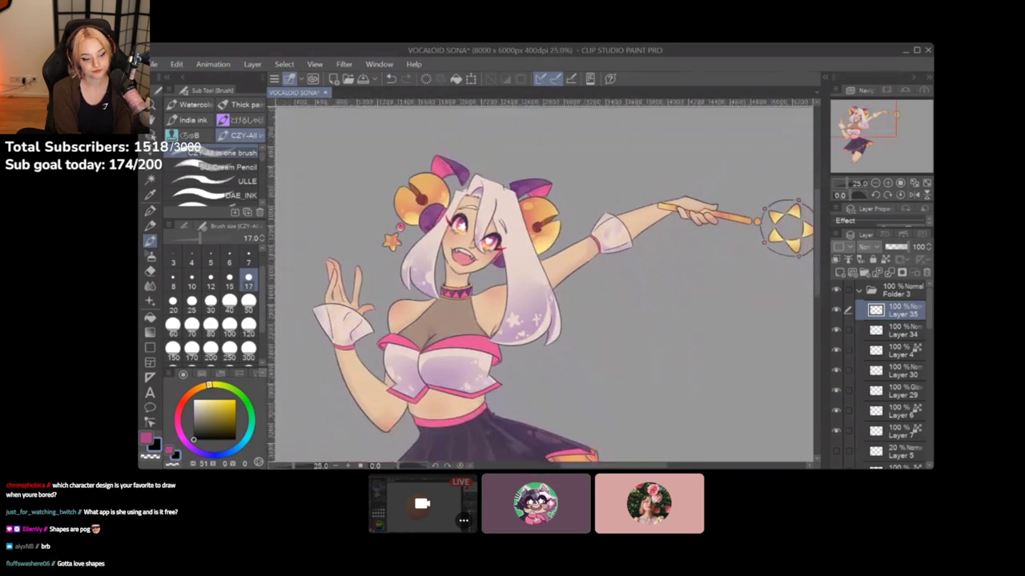
pyautogui.scroll(-2, 542, 284)
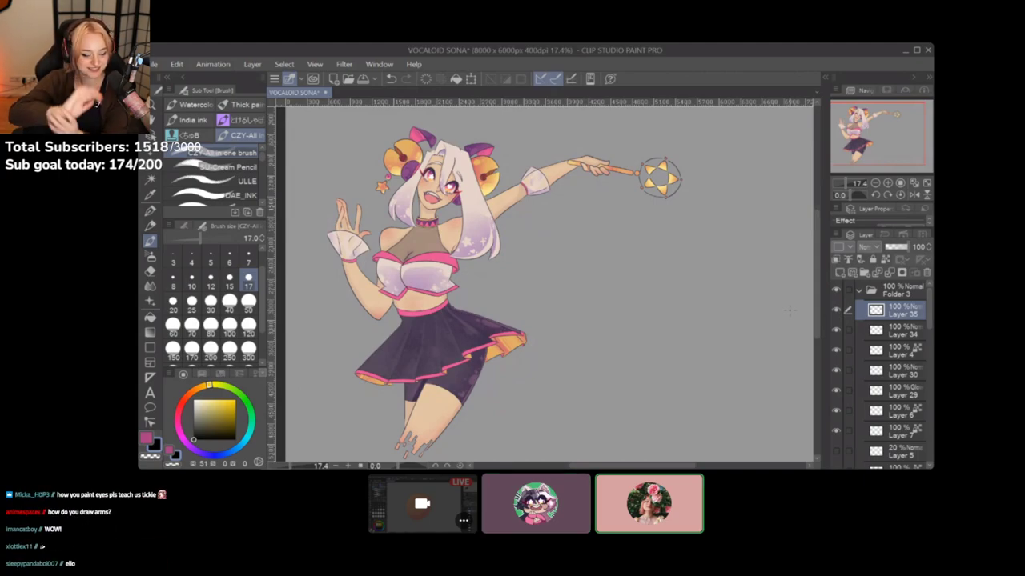
# Add a new layer and pick up the clothing's pale cream colour, H 21, S 11, V 89
pyautogui.scroll(3, 347, 292)
pyautogui.moveTo(347, 293); pyautogui.dragTo(392, 343)
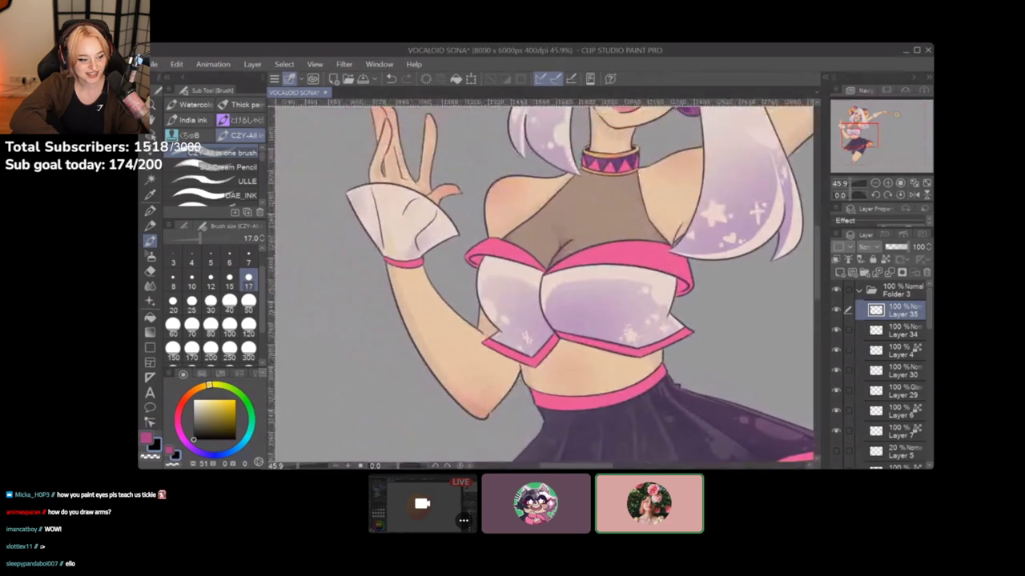
pyautogui.scroll(1, 392, 343)
pyautogui.moveTo(398, 228); pyautogui.dragTo(432, 309)
pyautogui.scroll(3, 433, 308)
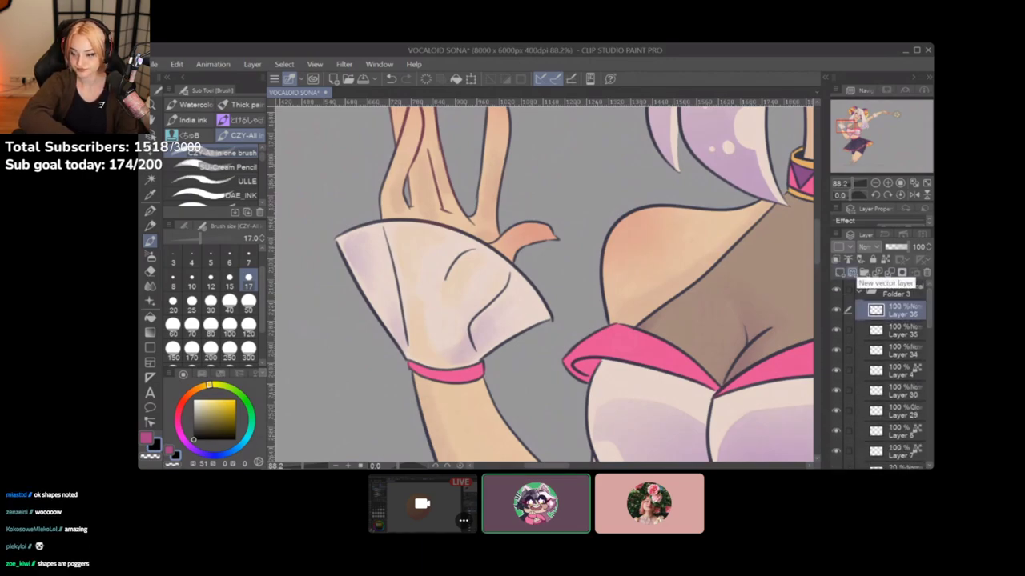
pyautogui.moveTo(624, 200); pyautogui.dragTo(381, 404)
pyautogui.moveTo(529, 193)
pyautogui.mouseDown()
pyautogui.moveTo(585, 346)
pyautogui.moveTo(506, 192)
pyautogui.mouseUp()
pyautogui.hotkey('ctrl', 'z')
pyautogui.moveTo(520, 344)
pyautogui.mouseDown()
pyautogui.moveTo(552, 270)
pyautogui.moveTo(671, 168)
pyautogui.mouseUp()
pyautogui.moveTo(544, 320); pyautogui.dragTo(567, 250)
pyautogui.keyDown('alt'); pyautogui.click(570, 340); pyautogui.keyUp('alt')
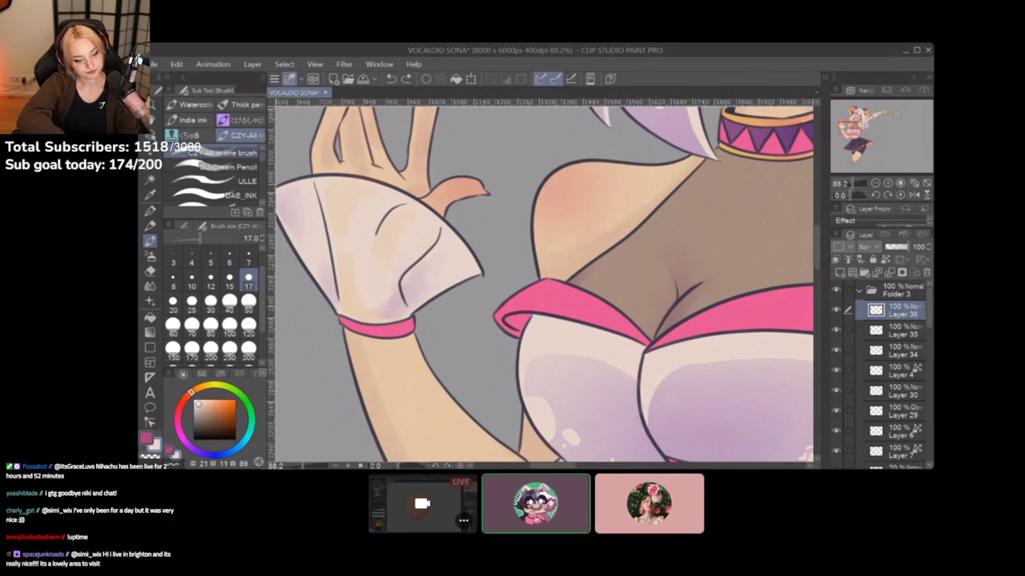
# Outline a simple cuff shape beside the raised hand's cuff and fill it with the pale cream colour
pyautogui.moveTo(433, 240); pyautogui.dragTo(724, 276)
pyautogui.moveTo(420, 224)
pyautogui.mouseDown()
pyautogui.moveTo(445, 336)
pyautogui.moveTo(560, 221)
pyautogui.mouseUp()
pyautogui.moveTo(578, 240)
pyautogui.mouseDown()
pyautogui.moveTo(570, 337)
pyautogui.moveTo(482, 347)
pyautogui.moveTo(444, 338)
pyautogui.mouseUp()
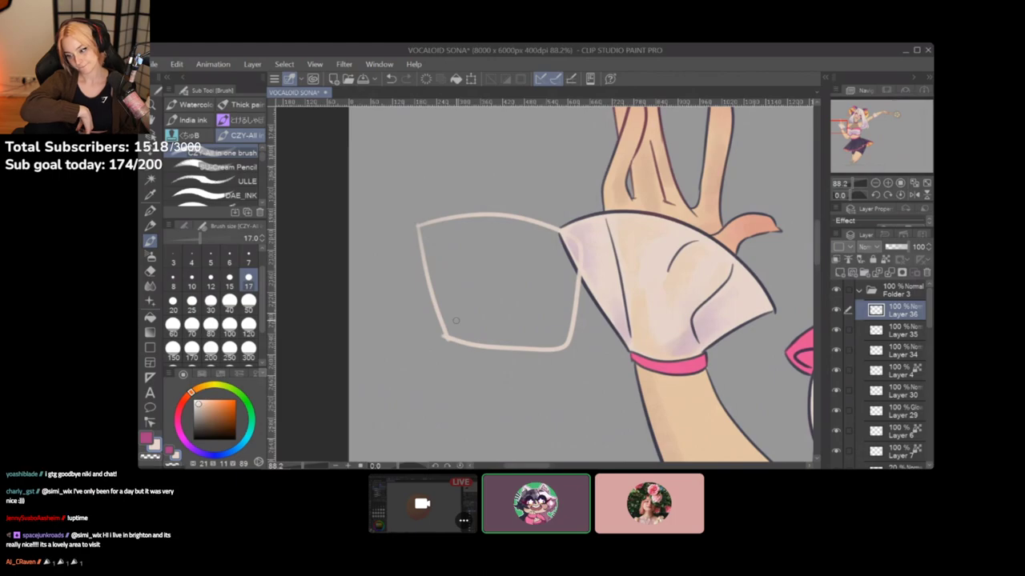
pyautogui.click(150, 317)
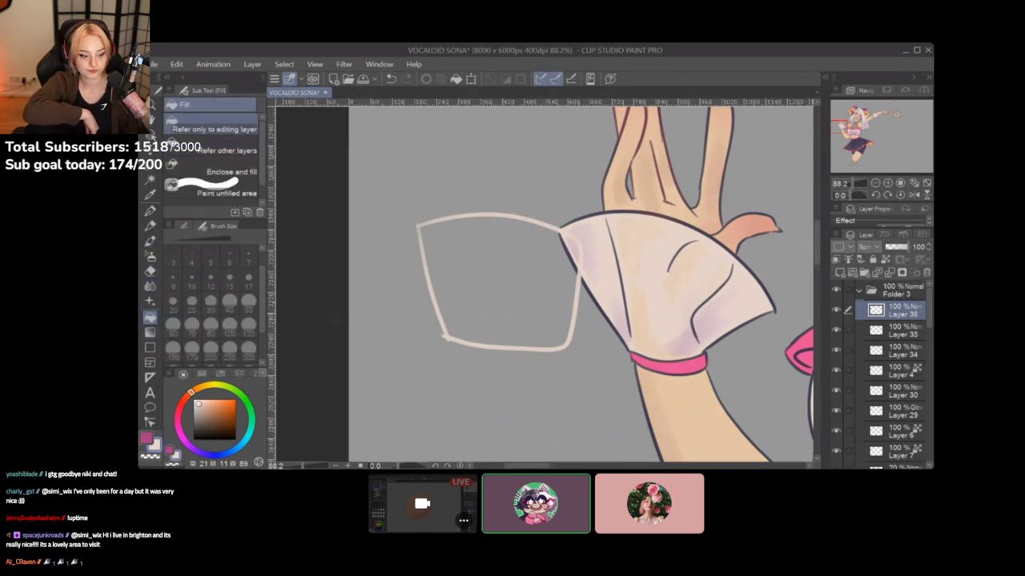
pyautogui.click(498, 284)
# Paint soft skin-coloured patches, H 30, S 28, V 88, inside the practice cuff with the CZY brush at size 80
pyautogui.click(149, 211)
pyautogui.keyDown('alt'); pyautogui.click(616, 200); pyautogui.keyUp('alt')
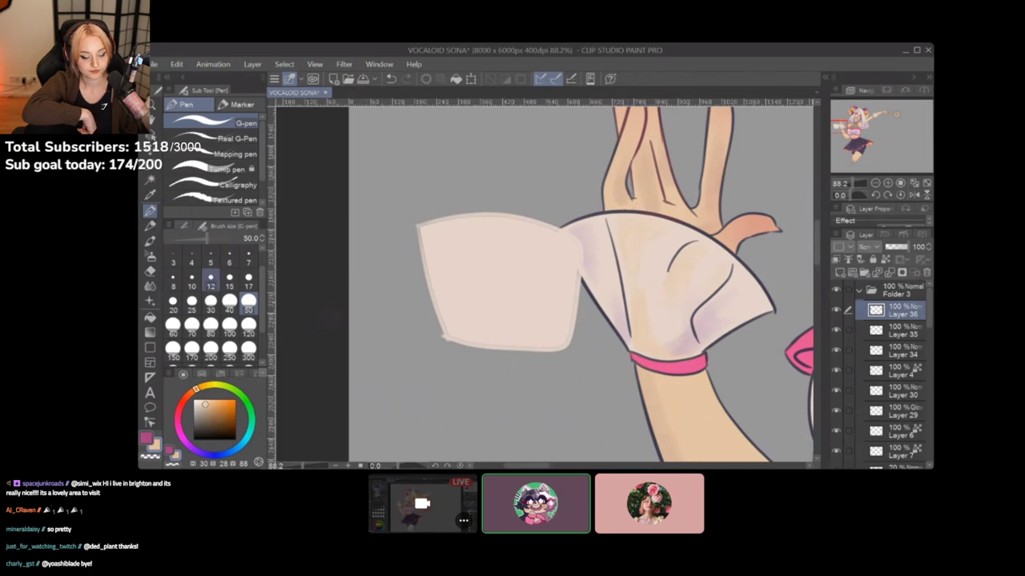
pyautogui.press('b')
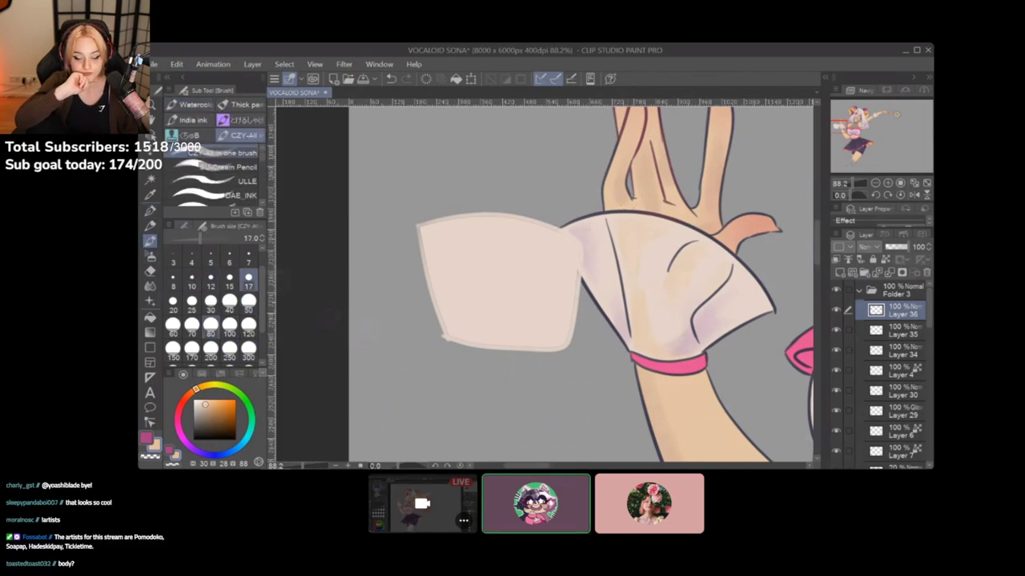
pyautogui.click(211, 323)
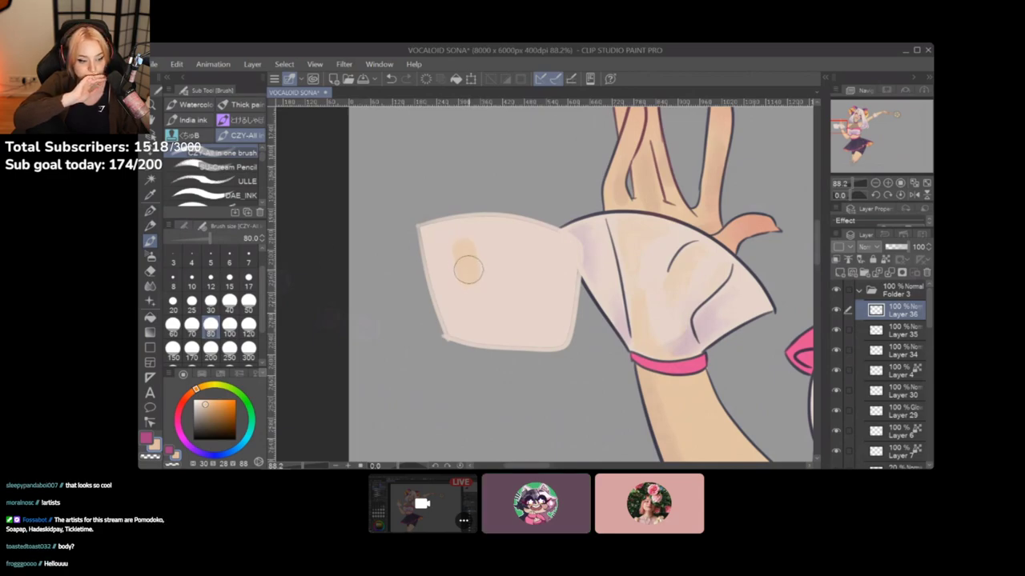
pyautogui.moveTo(468, 269)
pyautogui.mouseDown()
pyautogui.moveTo(456, 225)
pyautogui.moveTo(468, 252)
pyautogui.moveTo(480, 229)
pyautogui.moveTo(470, 241)
pyautogui.moveTo(466, 225)
pyautogui.moveTo(469, 247)
pyautogui.moveTo(484, 236)
pyautogui.moveTo(483, 248)
pyautogui.moveTo(465, 246)
pyautogui.moveTo(472, 299)
pyautogui.moveTo(469, 253)
pyautogui.moveTo(475, 245)
pyautogui.moveTo(484, 267)
pyautogui.moveTo(489, 249)
pyautogui.moveTo(466, 245)
pyautogui.moveTo(477, 298)
pyautogui.moveTo(494, 236)
pyautogui.moveTo(468, 228)
pyautogui.moveTo(534, 294)
pyautogui.moveTo(523, 327)
pyautogui.moveTo(532, 270)
pyautogui.moveTo(507, 321)
pyautogui.mouseUp()
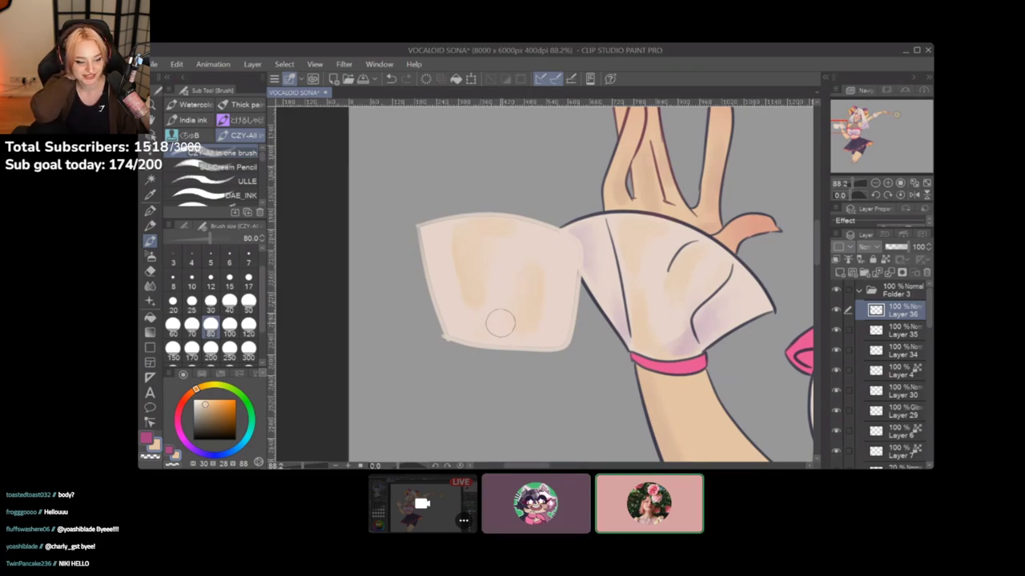
# Clear the practice cuff from the current layer
pyautogui.scroll(-5, 501, 323)
pyautogui.scroll(5, 492, 309)
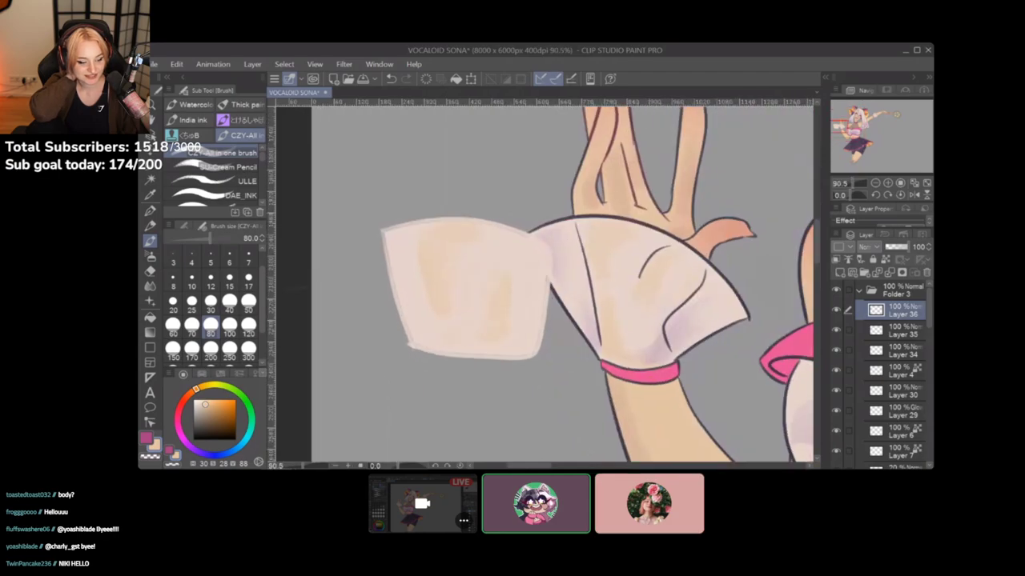
pyautogui.moveTo(492, 309); pyautogui.dragTo(413, 306)
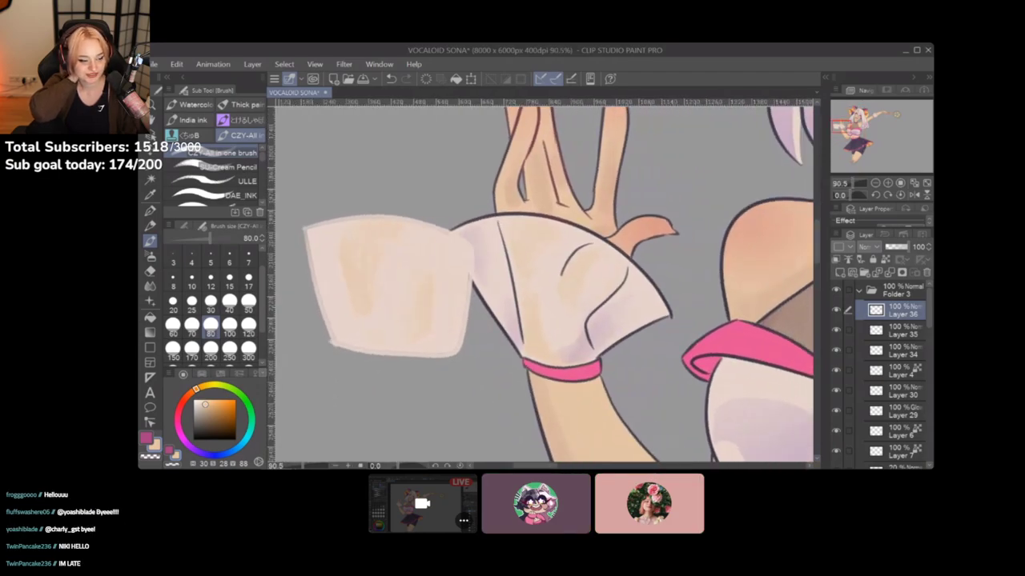
pyautogui.click(425, 79)
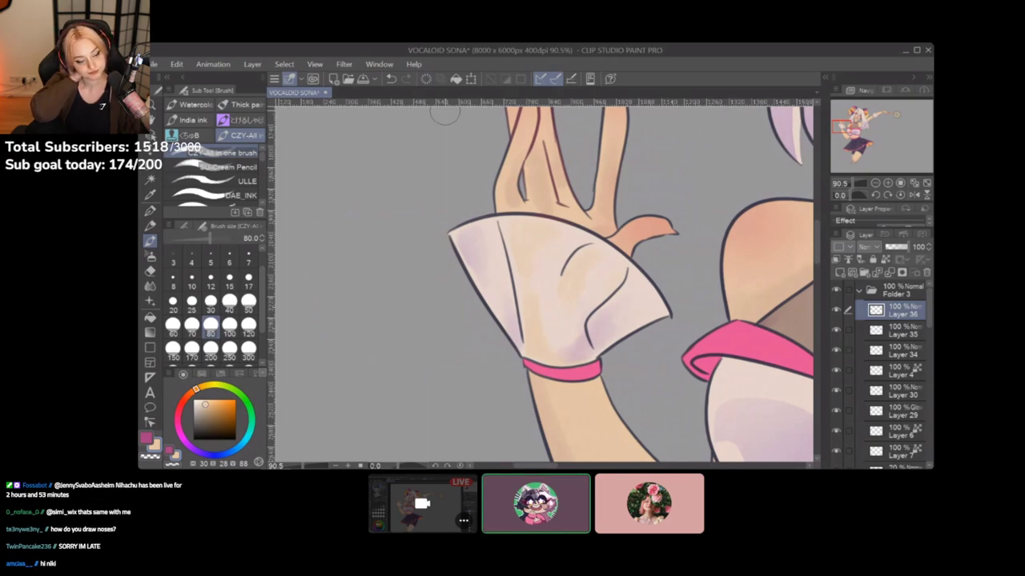
# Examine the sheer fabric shading on the outstretched arm's cuff, comparing its skin-toned and purple areas
pyautogui.scroll(-6, 445, 321)
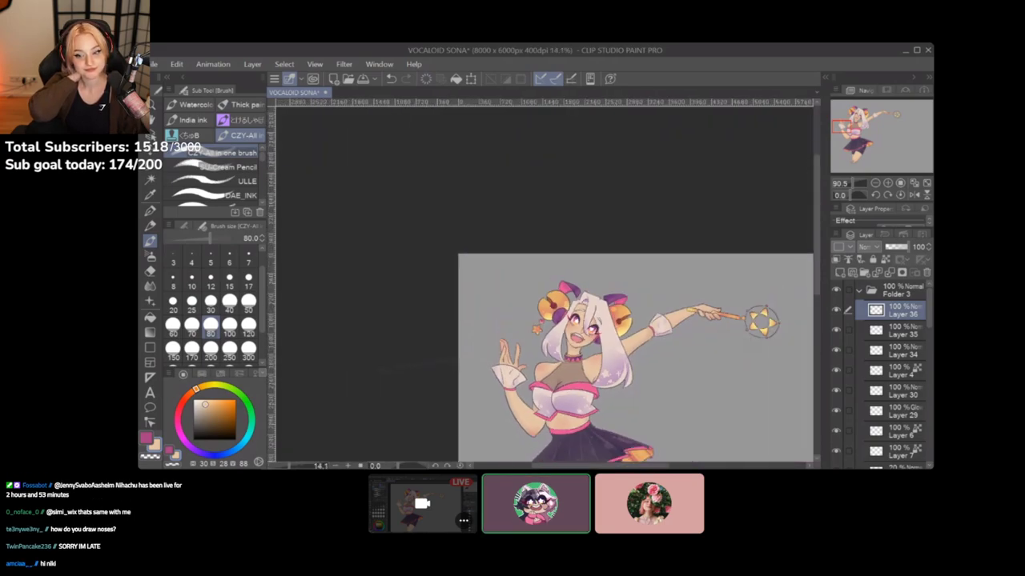
pyautogui.scroll(2, 539, 336)
pyautogui.moveTo(539, 283); pyautogui.dragTo(562, 284)
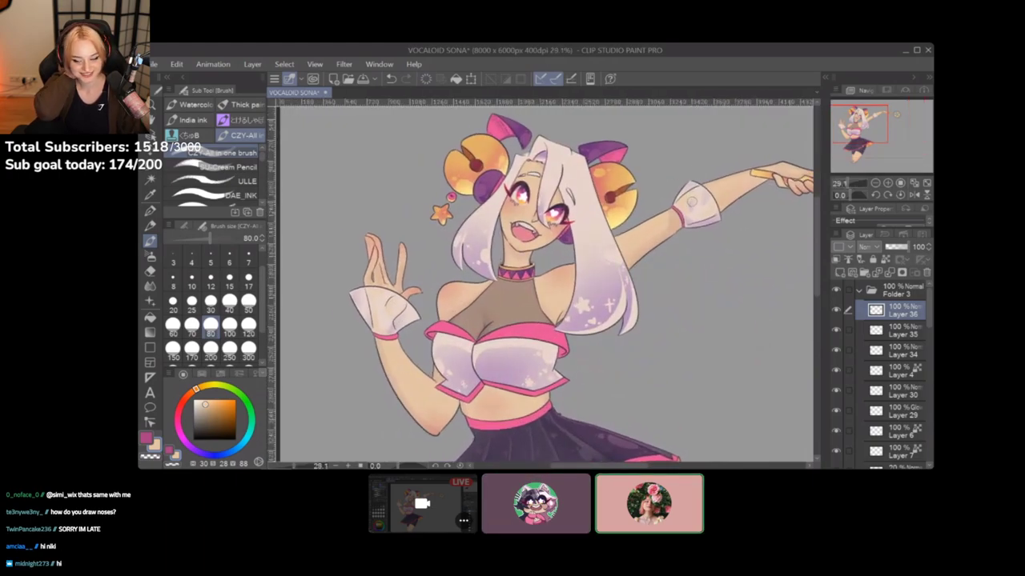
pyautogui.moveTo(693, 203)
pyautogui.mouseDown()
pyautogui.moveTo(495, 263)
pyautogui.moveTo(496, 303)
pyautogui.moveTo(490, 283)
pyautogui.mouseUp()
pyautogui.scroll(6, 496, 304)
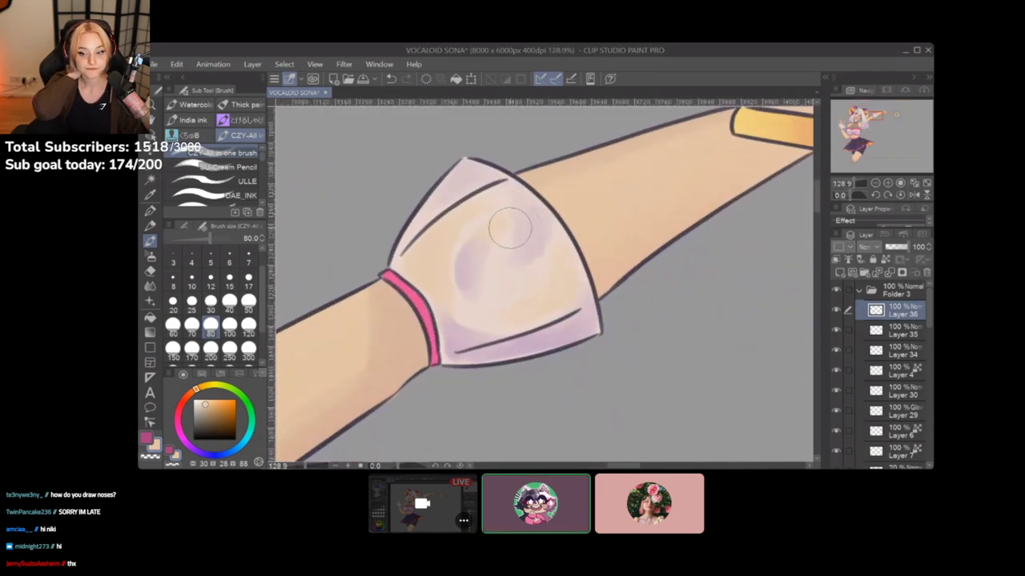
pyautogui.moveTo(495, 204)
pyautogui.mouseDown()
pyautogui.moveTo(435, 246)
pyautogui.moveTo(549, 230)
pyautogui.moveTo(541, 268)
pyautogui.moveTo(518, 283)
pyautogui.moveTo(457, 256)
pyautogui.moveTo(462, 189)
pyautogui.mouseUp()
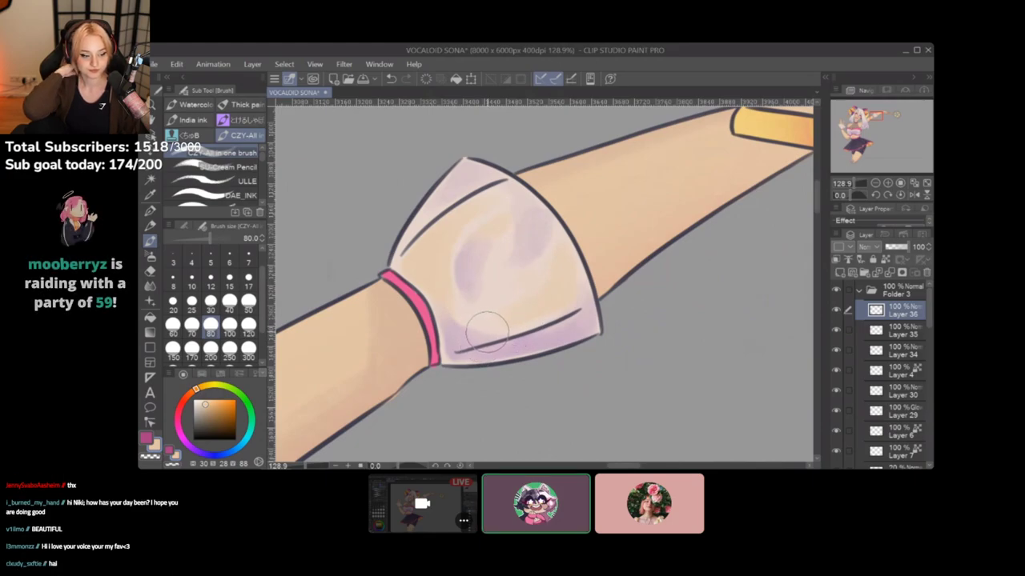
pyautogui.scroll(-3, 486, 328)
pyautogui.moveTo(486, 329); pyautogui.dragTo(698, 192)
pyautogui.scroll(-2, 502, 316)
pyautogui.moveTo(503, 316); pyautogui.dragTo(586, 273)
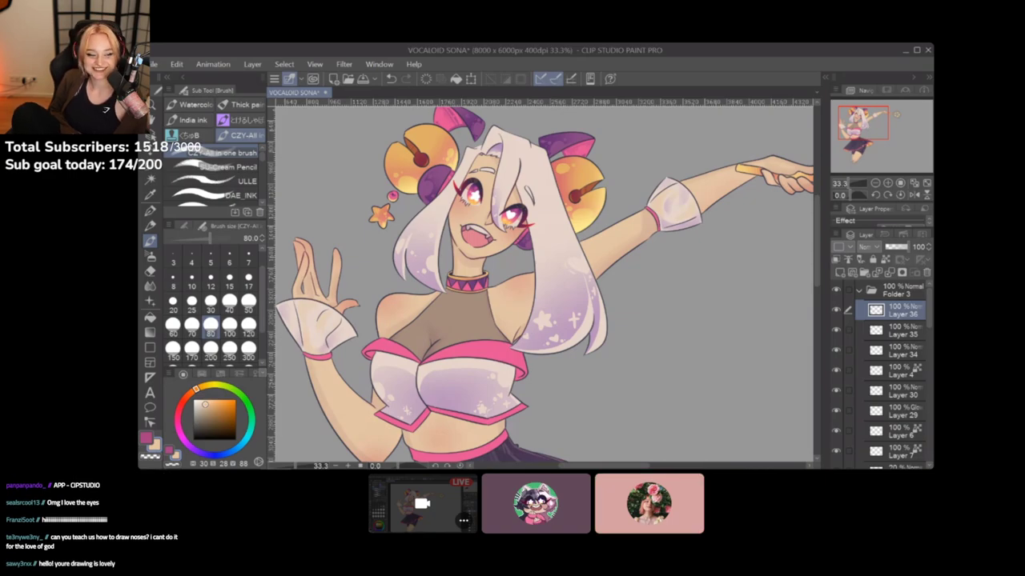
# Add a new layer at the top of Folder 3 and set the CZY brush size to 30 over an empty canvas area
pyautogui.click(839, 273)
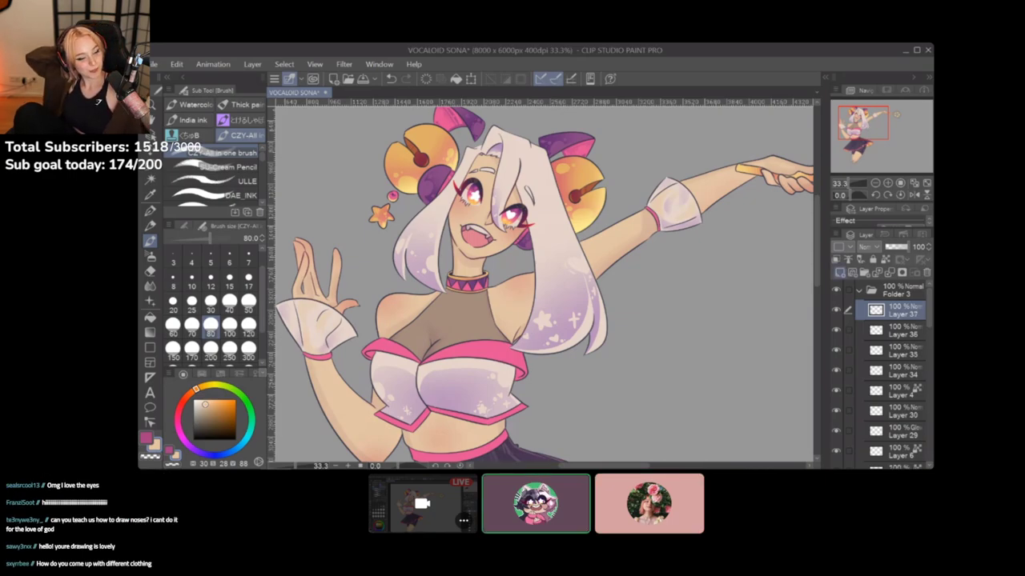
pyautogui.scroll(4, 693, 332)
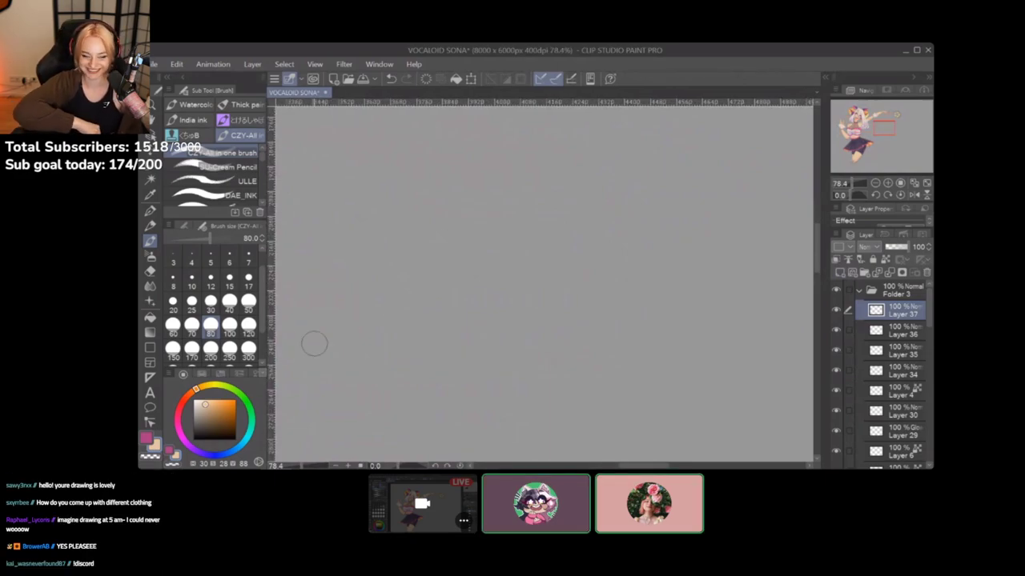
pyautogui.click(248, 300)
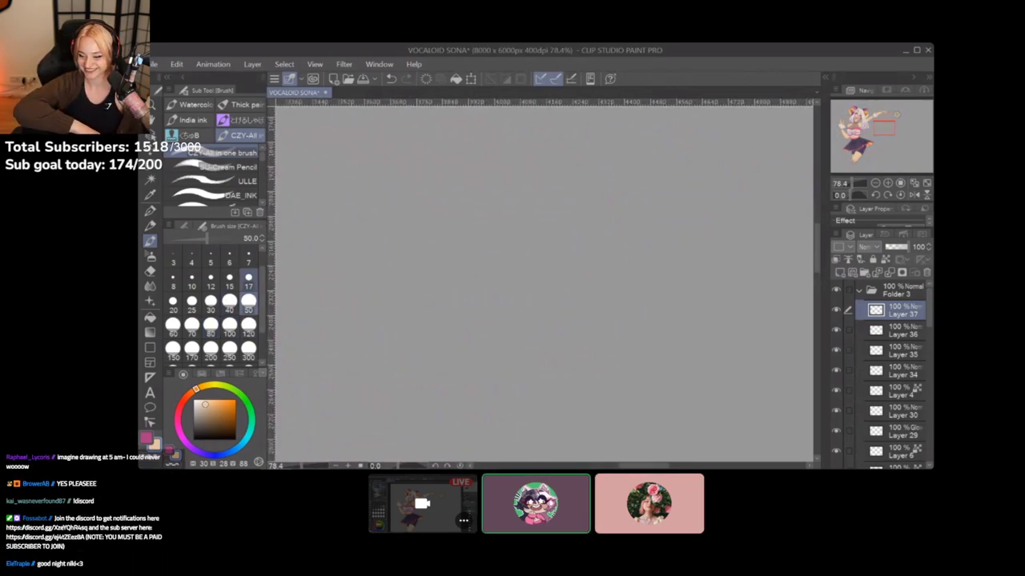
pyautogui.click(248, 281)
pyautogui.click(211, 303)
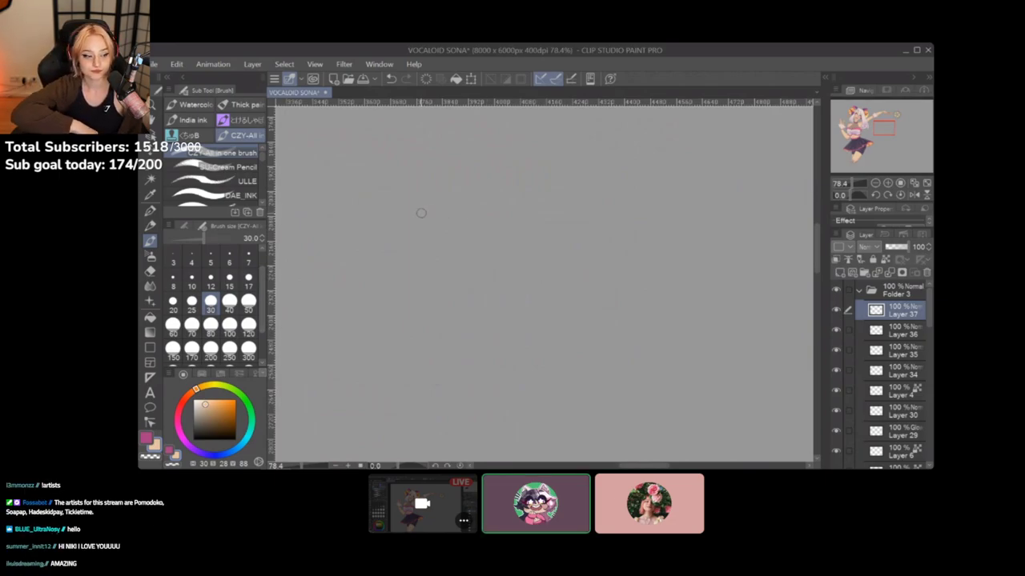
# Sketch an open, angular eye-like outline in dark purple, H 321, S 34, V 20, on the empty canvas area
pyautogui.moveTo(418, 213); pyautogui.dragTo(490, 207)
pyautogui.hotkey('ctrl', 'z')
pyautogui.moveTo(205, 406)
pyautogui.mouseDown()
pyautogui.moveTo(197, 437)
pyautogui.moveTo(209, 432)
pyautogui.moveTo(178, 425)
pyautogui.mouseUp()
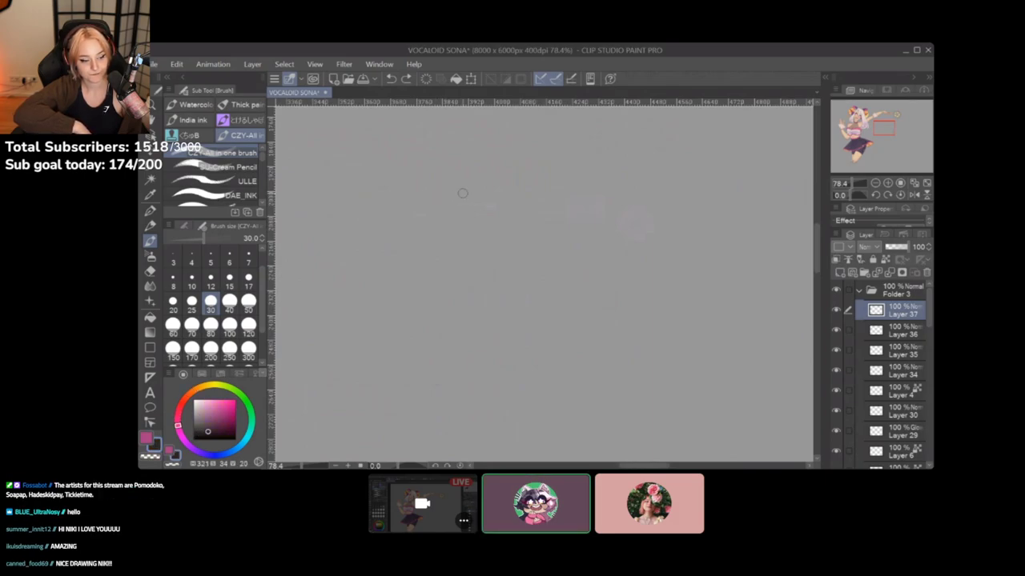
pyautogui.moveTo(437, 224)
pyautogui.mouseDown()
pyautogui.moveTo(490, 170)
pyautogui.moveTo(632, 178)
pyautogui.moveTo(570, 266)
pyautogui.moveTo(513, 277)
pyautogui.mouseUp()
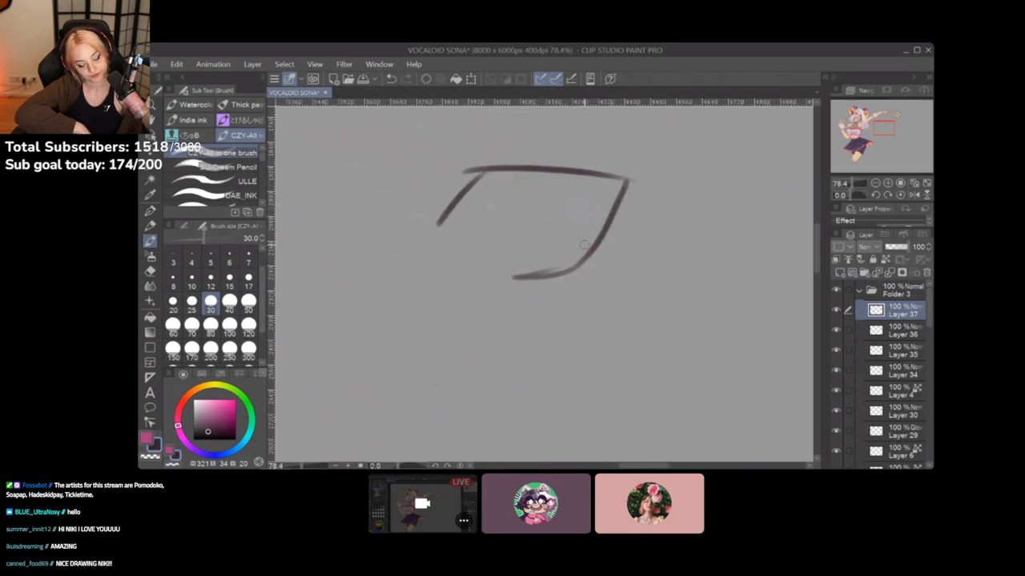
pyautogui.moveTo(437, 225)
pyautogui.mouseDown()
pyautogui.moveTo(504, 164)
pyautogui.moveTo(475, 186)
pyautogui.moveTo(557, 169)
pyautogui.moveTo(621, 181)
pyautogui.mouseUp()
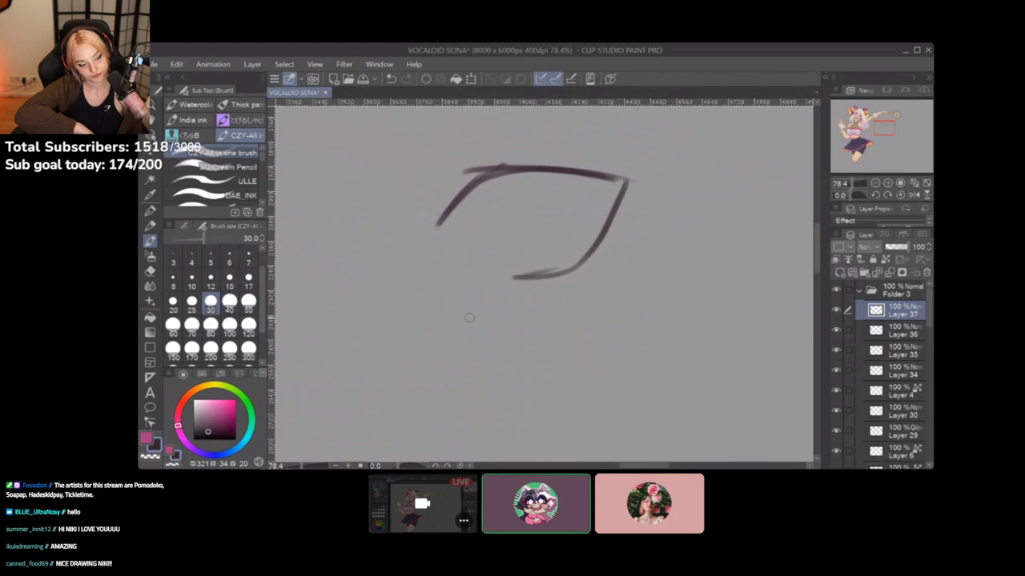
# Sketch a large rounded arc below the angular outline and thicken and extend its right side
pyautogui.moveTo(426, 381)
pyautogui.mouseDown()
pyautogui.moveTo(459, 334)
pyautogui.moveTo(608, 431)
pyautogui.moveTo(598, 458)
pyautogui.mouseUp()
pyautogui.moveTo(598, 458); pyautogui.dragTo(570, 402)
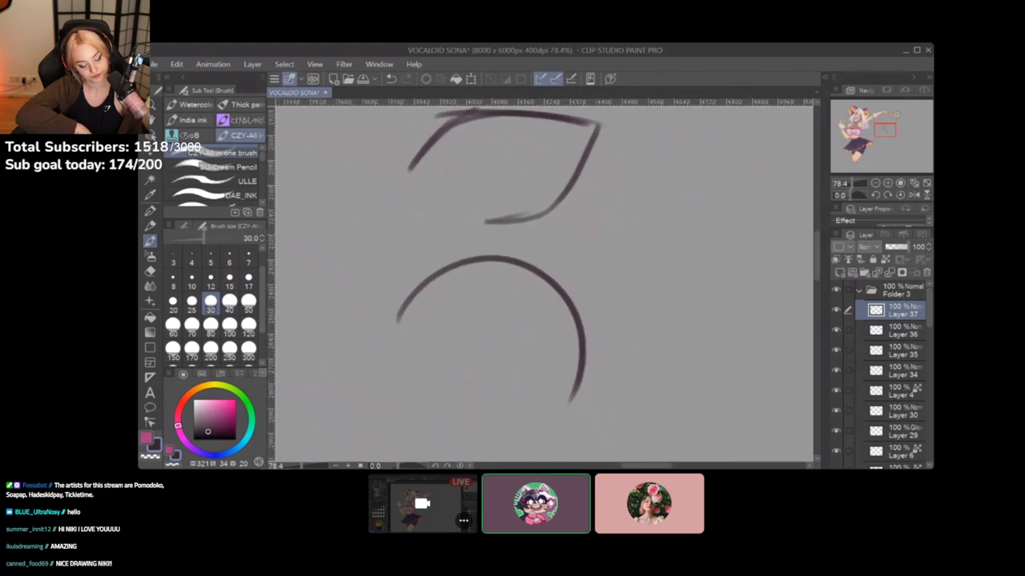
pyautogui.moveTo(407, 318)
pyautogui.mouseDown()
pyautogui.moveTo(585, 333)
pyautogui.moveTo(548, 435)
pyautogui.mouseUp()
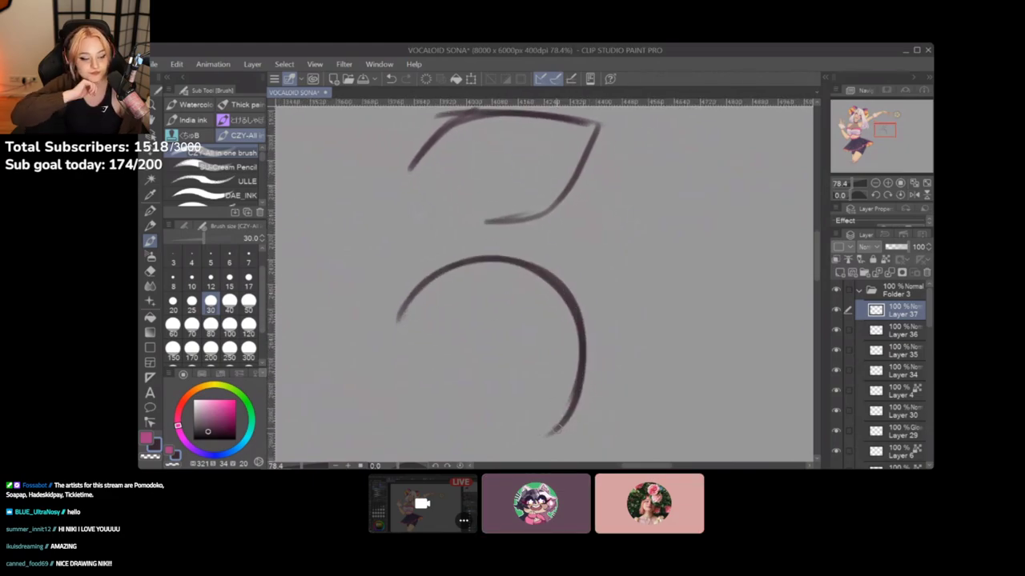
pyautogui.moveTo(620, 311); pyautogui.dragTo(601, 392)
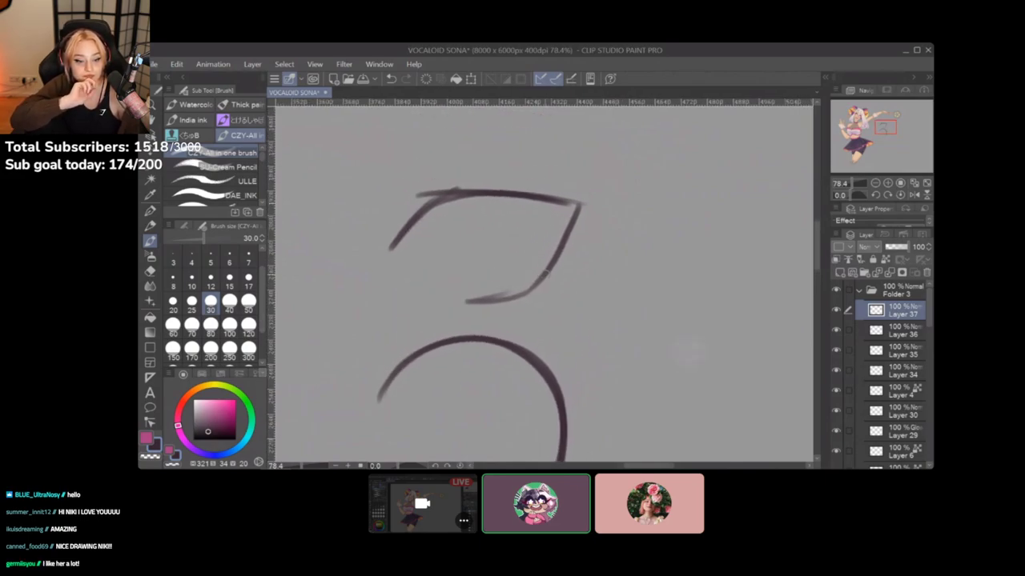
# Draw a pointed wing in dark lines extending outward from the outer corner of the upper sketched eye
pyautogui.moveTo(549, 270); pyautogui.dragTo(646, 176)
pyautogui.moveTo(558, 206); pyautogui.dragTo(650, 175)
pyautogui.moveTo(617, 336); pyautogui.dragTo(584, 198)
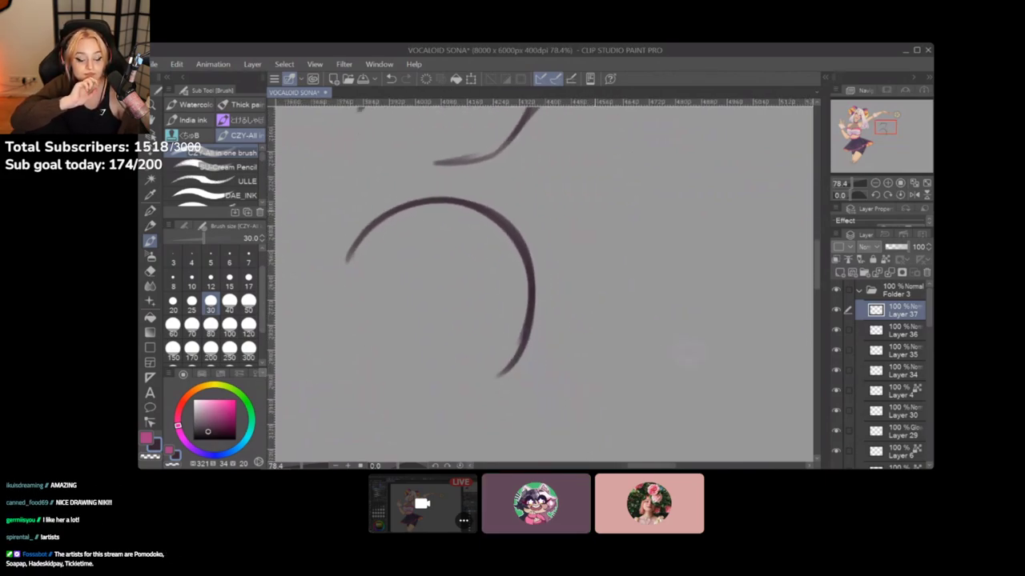
# Draw a pointed wing at the large lower eye's outer corner and small triangular lashes beneath the eye
pyautogui.moveTo(561, 352); pyautogui.dragTo(546, 268)
pyautogui.moveTo(480, 293); pyautogui.dragTo(609, 217)
pyautogui.moveTo(516, 245); pyautogui.dragTo(575, 225)
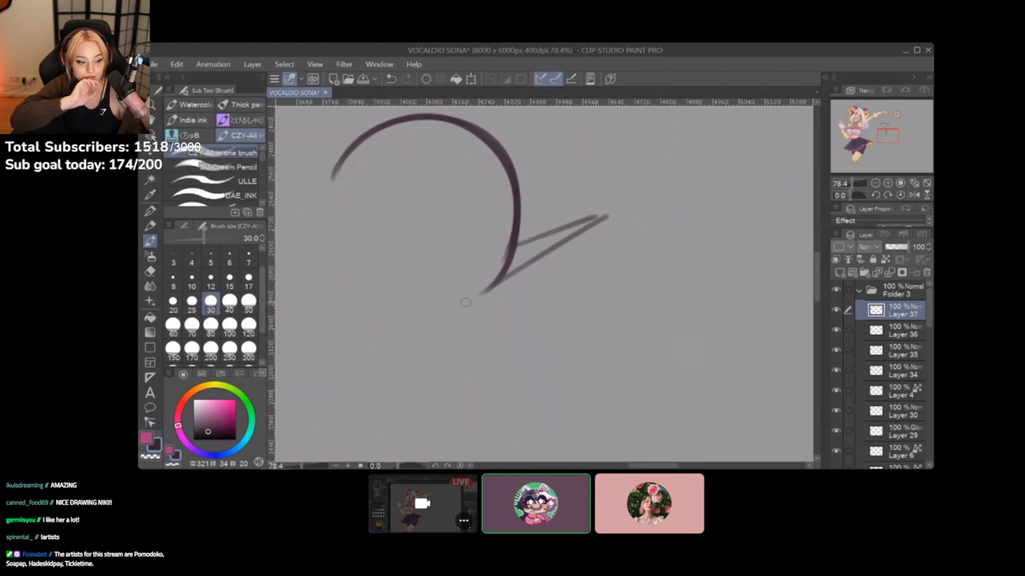
pyautogui.moveTo(471, 297)
pyautogui.mouseDown()
pyautogui.moveTo(451, 303)
pyautogui.moveTo(470, 308)
pyautogui.moveTo(417, 317)
pyautogui.moveTo(514, 482)
pyautogui.moveTo(438, 408)
pyautogui.mouseUp()
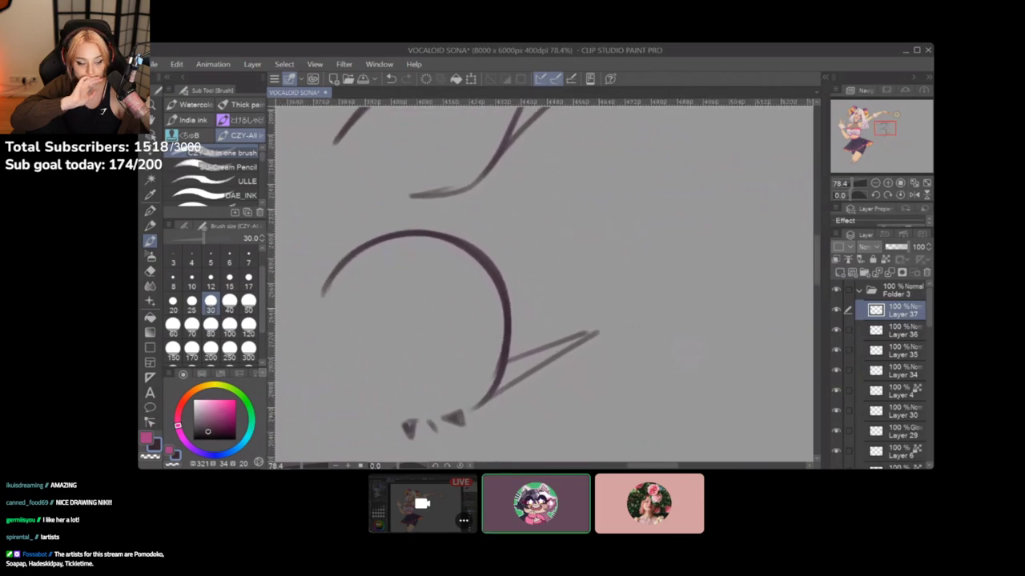
# Add a new layer directly below Layer 37 and paint the large lower eye's oval iris pink with brush size 120
pyautogui.click(895, 330)
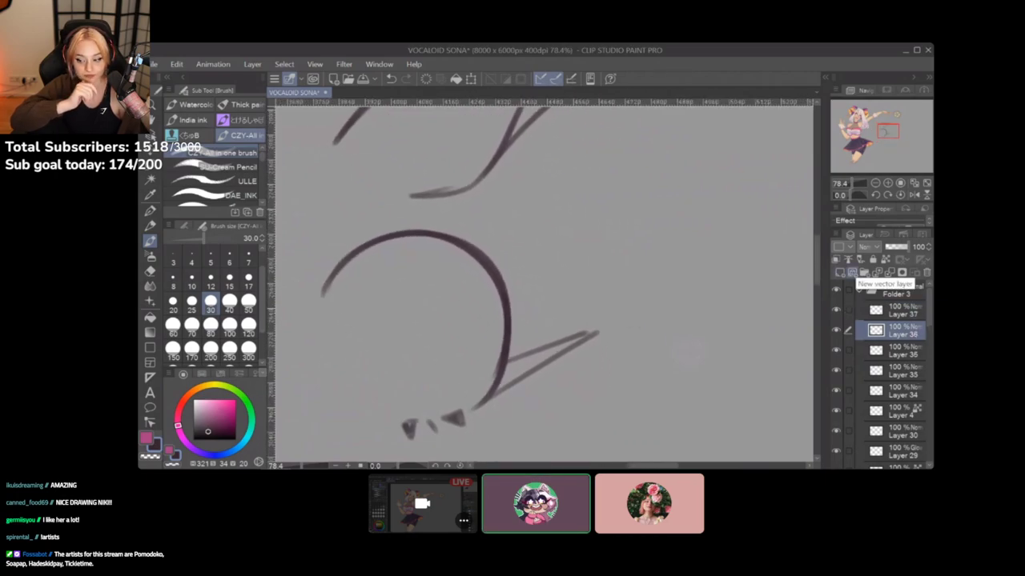
pyautogui.click(852, 273)
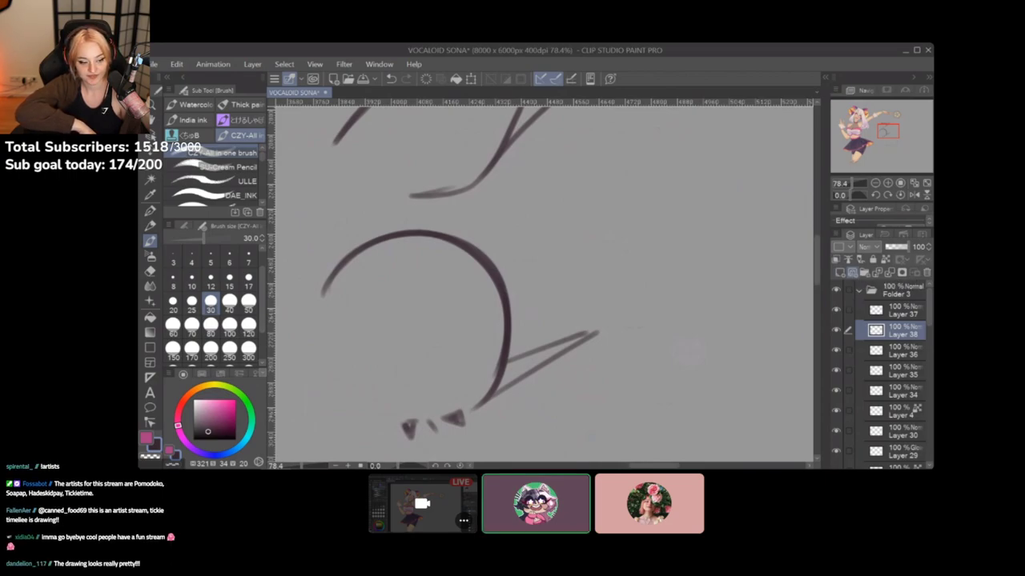
pyautogui.moveTo(480, 320); pyautogui.dragTo(597, 296)
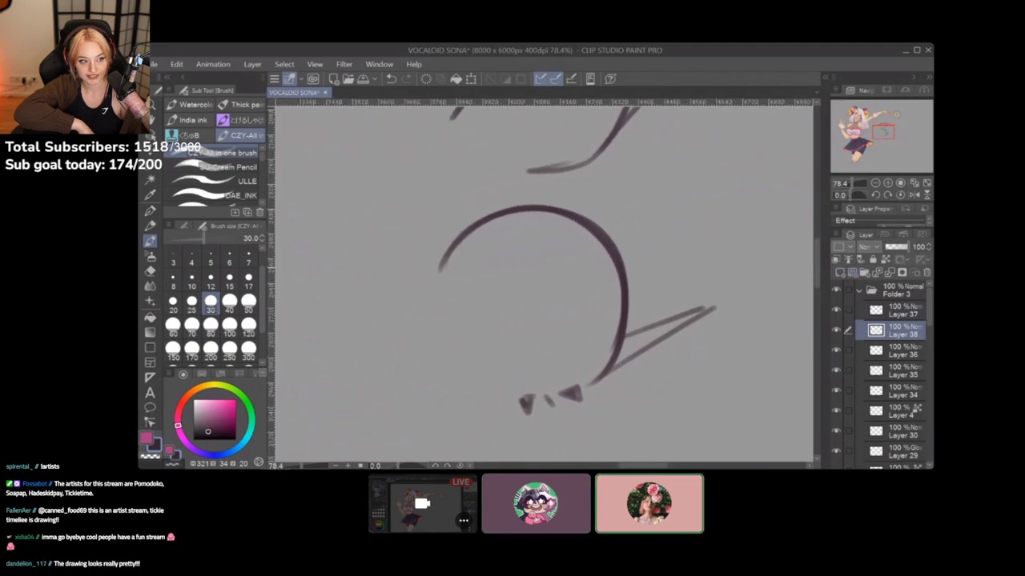
pyautogui.click(248, 328)
pyautogui.press('x')
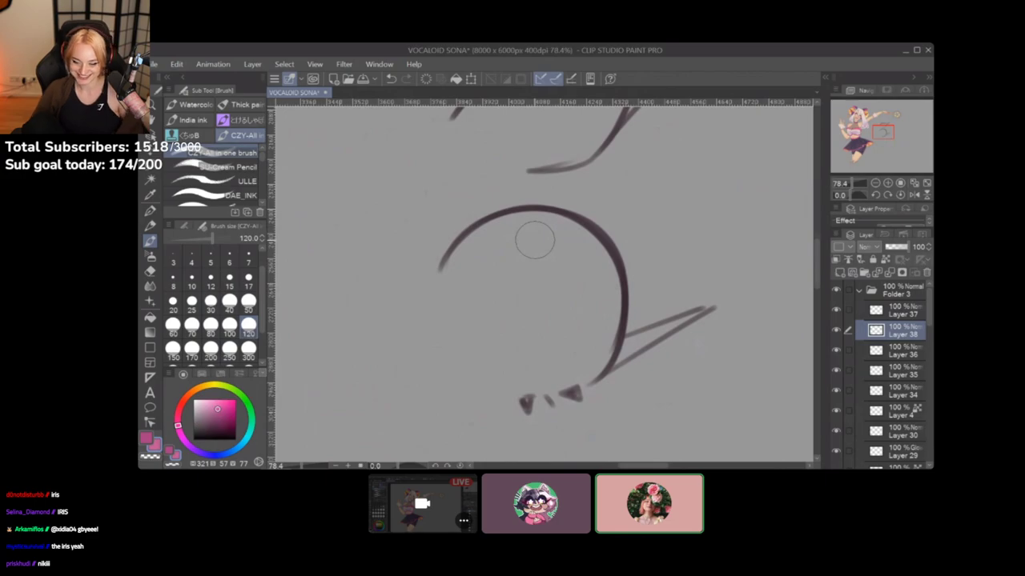
pyautogui.moveTo(535, 225)
pyautogui.mouseDown()
pyautogui.moveTo(516, 228)
pyautogui.moveTo(553, 376)
pyautogui.moveTo(547, 237)
pyautogui.moveTo(504, 332)
pyautogui.moveTo(529, 353)
pyautogui.moveTo(561, 336)
pyautogui.moveTo(525, 349)
pyautogui.moveTo(542, 312)
pyautogui.mouseUp()
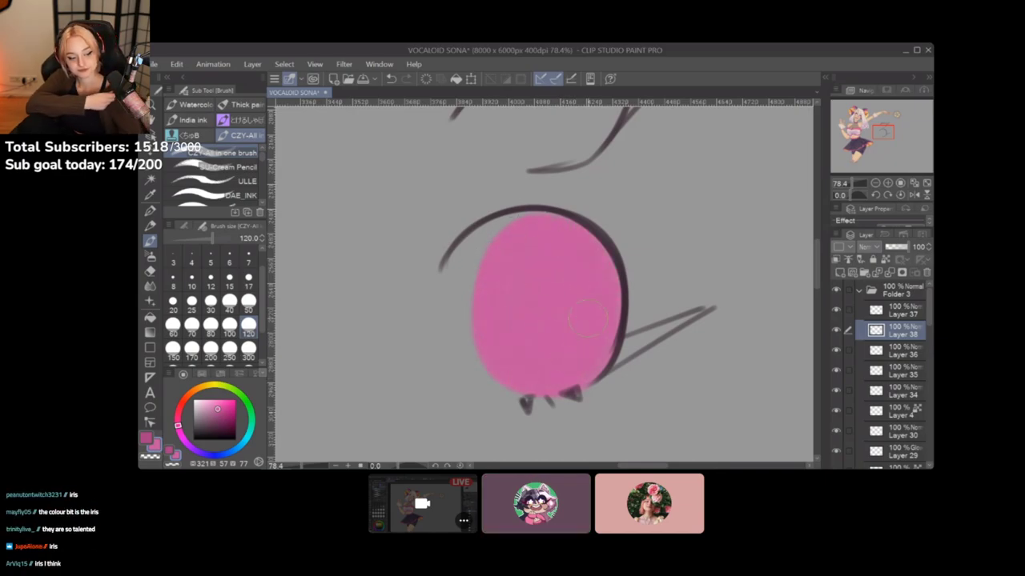
pyautogui.moveTo(496, 274); pyautogui.dragTo(506, 366)
# Paint the upper eye's iris in the same pink, filling it between the upper and lower lash lines
pyautogui.moveTo(550, 320)
pyautogui.mouseDown()
pyautogui.moveTo(493, 341)
pyautogui.moveTo(525, 418)
pyautogui.mouseUp()
pyautogui.moveTo(532, 174)
pyautogui.mouseDown()
pyautogui.moveTo(511, 230)
pyautogui.moveTo(578, 220)
pyautogui.moveTo(536, 172)
pyautogui.moveTo(547, 230)
pyautogui.moveTo(545, 204)
pyautogui.mouseUp()
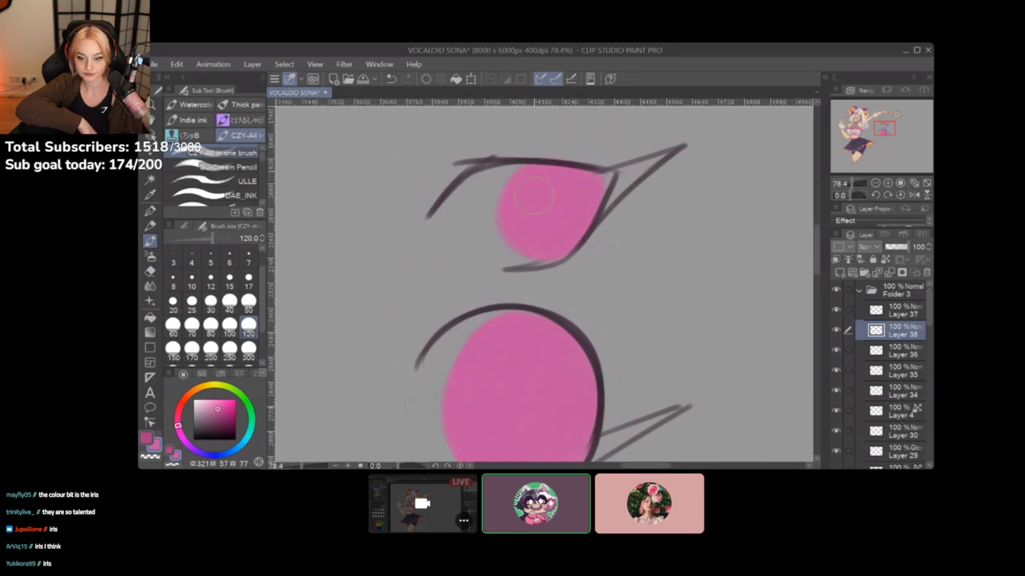
pyautogui.moveTo(525, 189); pyautogui.dragTo(507, 208)
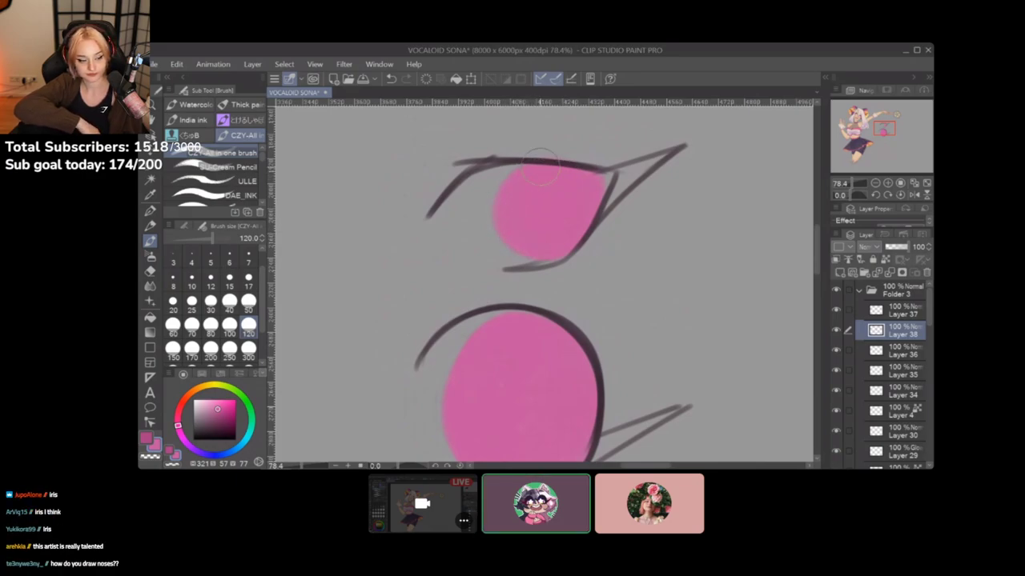
# Lock the iris layer's transparent pixels and shade the top of both irises with dark purple
pyautogui.scroll(-2, 541, 164)
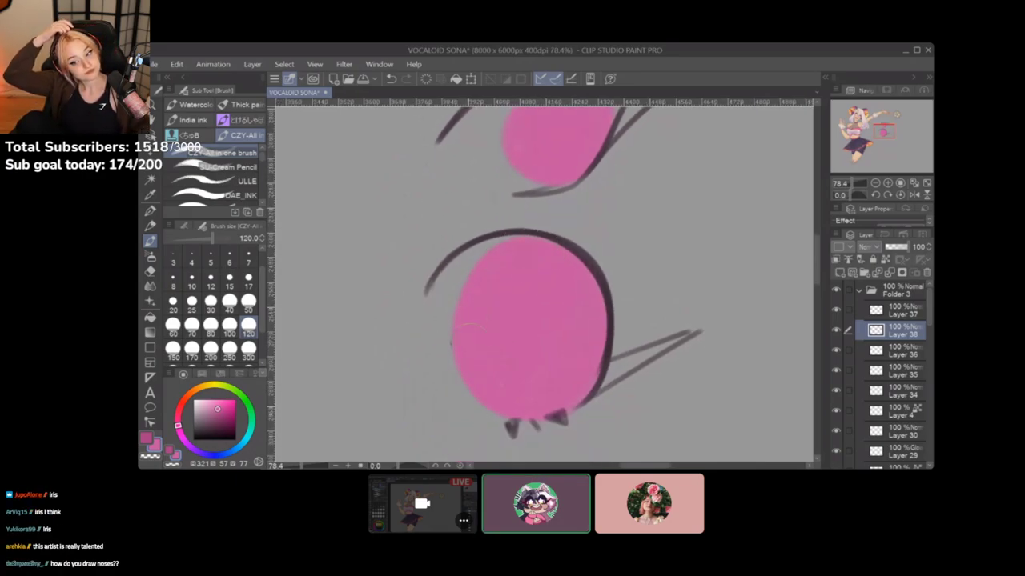
pyautogui.moveTo(532, 323); pyautogui.dragTo(474, 293)
pyautogui.press('/')
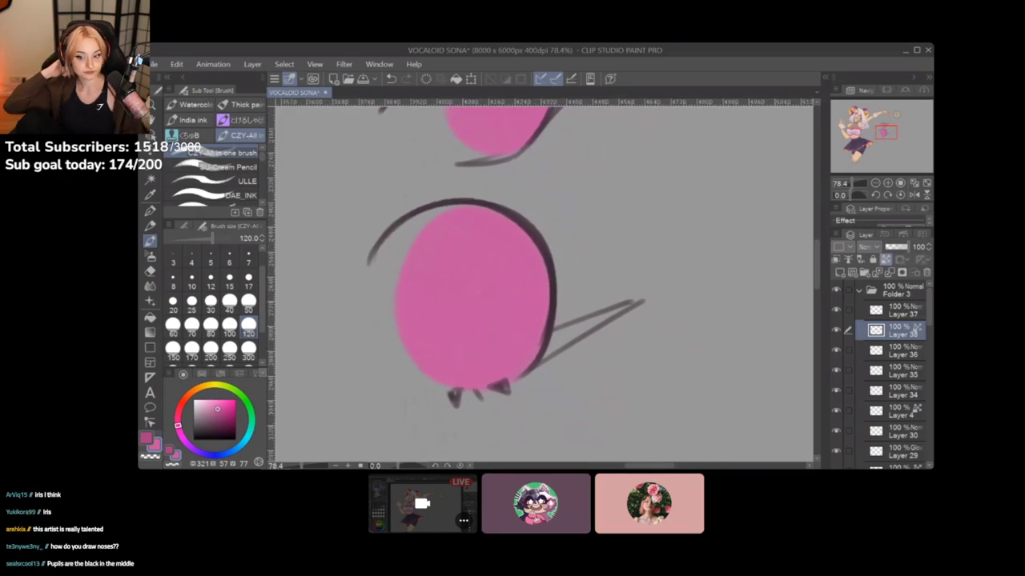
pyautogui.moveTo(481, 241); pyautogui.dragTo(520, 384)
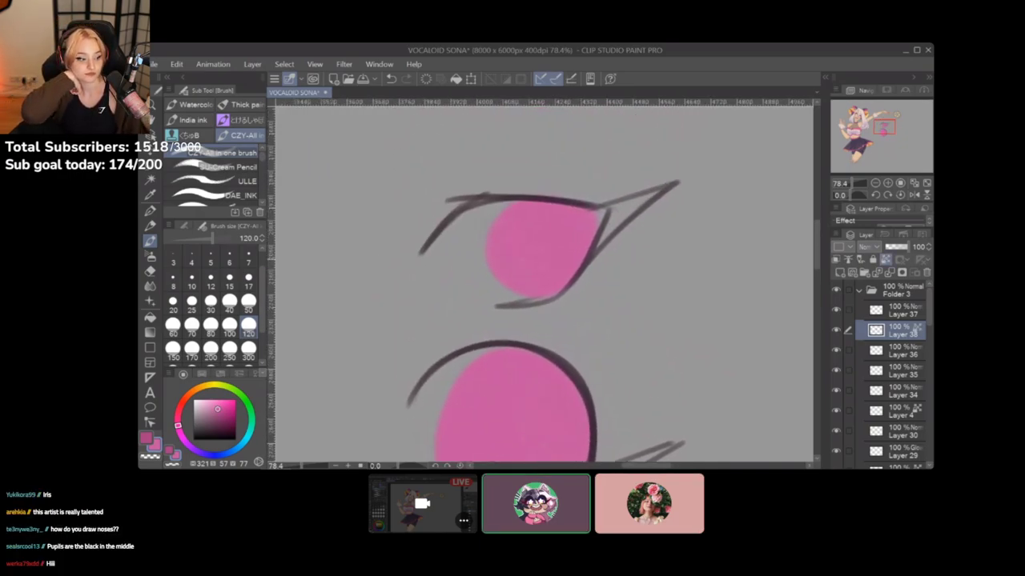
pyautogui.moveTo(217, 409)
pyautogui.mouseDown()
pyautogui.moveTo(224, 421)
pyautogui.moveTo(183, 439)
pyautogui.mouseUp()
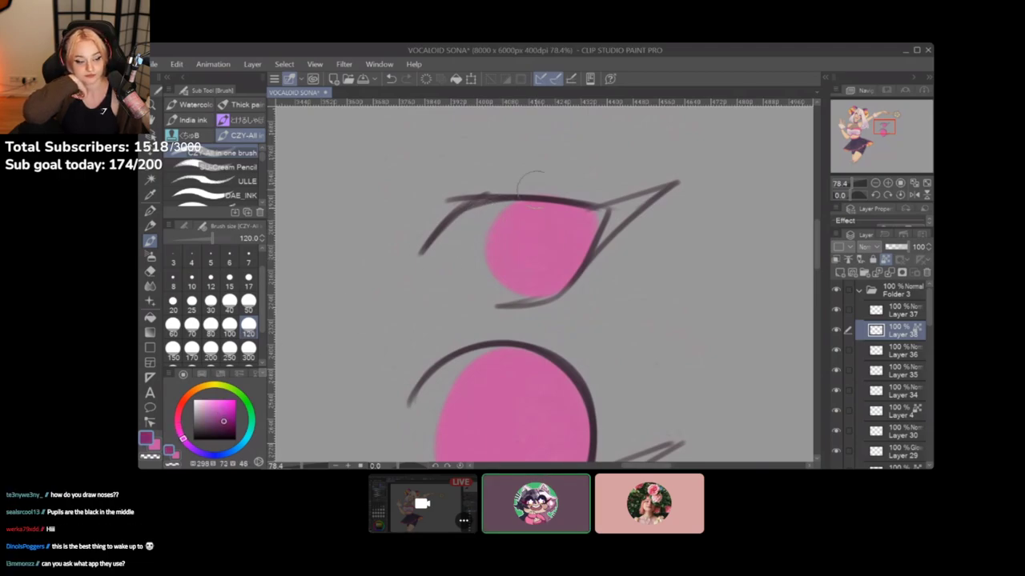
pyautogui.moveTo(505, 205)
pyautogui.mouseDown()
pyautogui.moveTo(594, 204)
pyautogui.moveTo(463, 222)
pyautogui.moveTo(642, 214)
pyautogui.moveTo(494, 221)
pyautogui.moveTo(627, 215)
pyautogui.mouseUp()
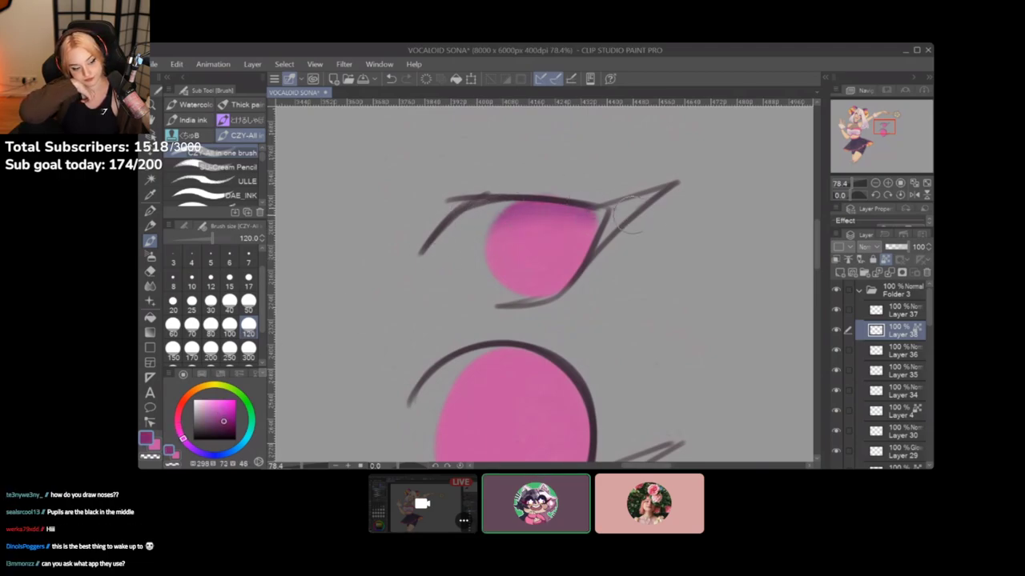
pyautogui.moveTo(474, 222); pyautogui.dragTo(626, 203)
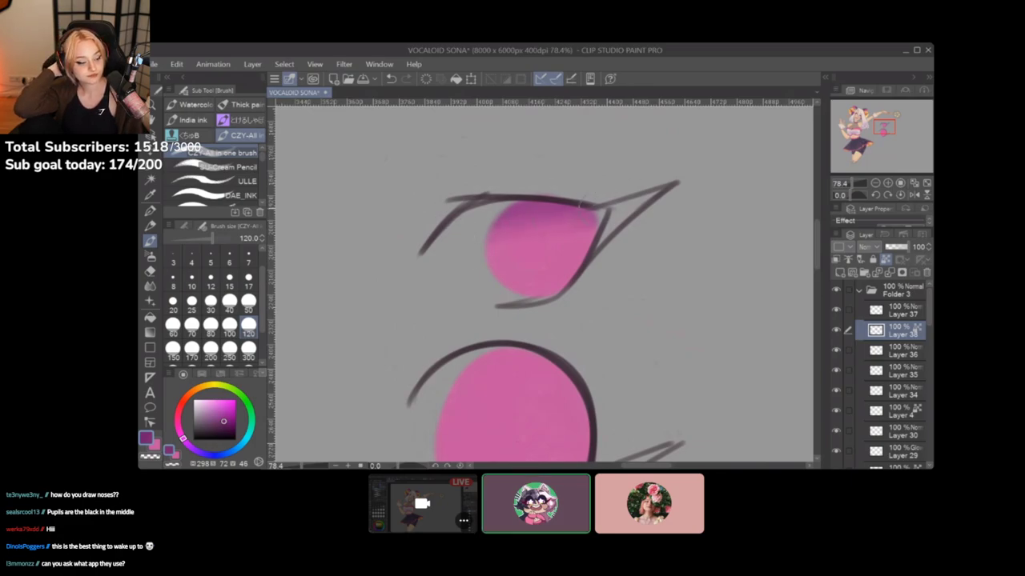
pyautogui.moveTo(484, 273)
pyautogui.mouseDown()
pyautogui.moveTo(472, 168)
pyautogui.moveTo(491, 173)
pyautogui.mouseUp()
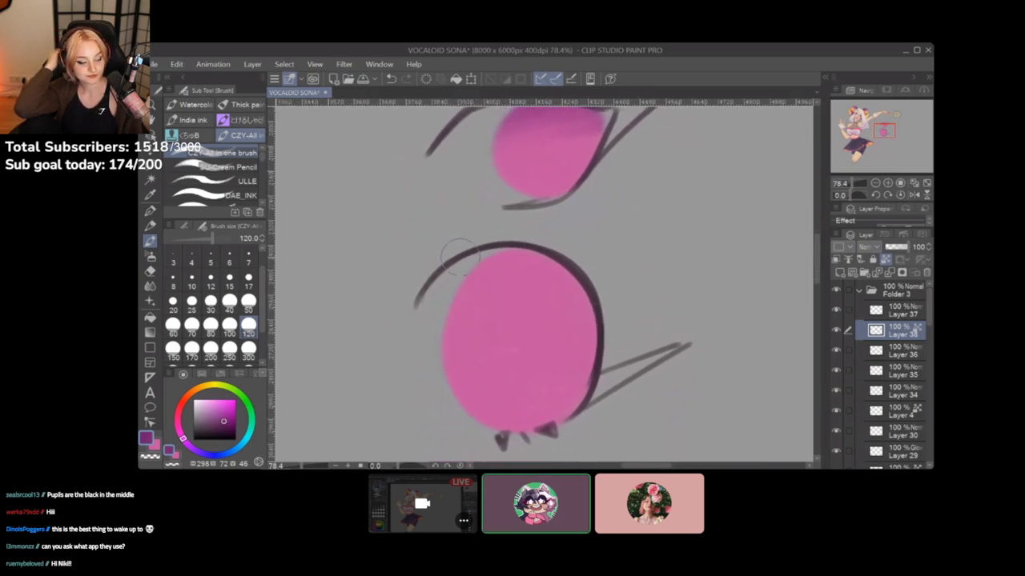
pyautogui.moveTo(587, 241)
pyautogui.mouseDown()
pyautogui.moveTo(438, 262)
pyautogui.moveTo(592, 248)
pyautogui.moveTo(496, 260)
pyautogui.moveTo(384, 303)
pyautogui.moveTo(537, 264)
pyautogui.moveTo(560, 277)
pyautogui.mouseUp()
# Paint a soft pale yellow-green glow at the bottom of the large lower eye's iris
pyautogui.moveTo(435, 320); pyautogui.dragTo(436, 197)
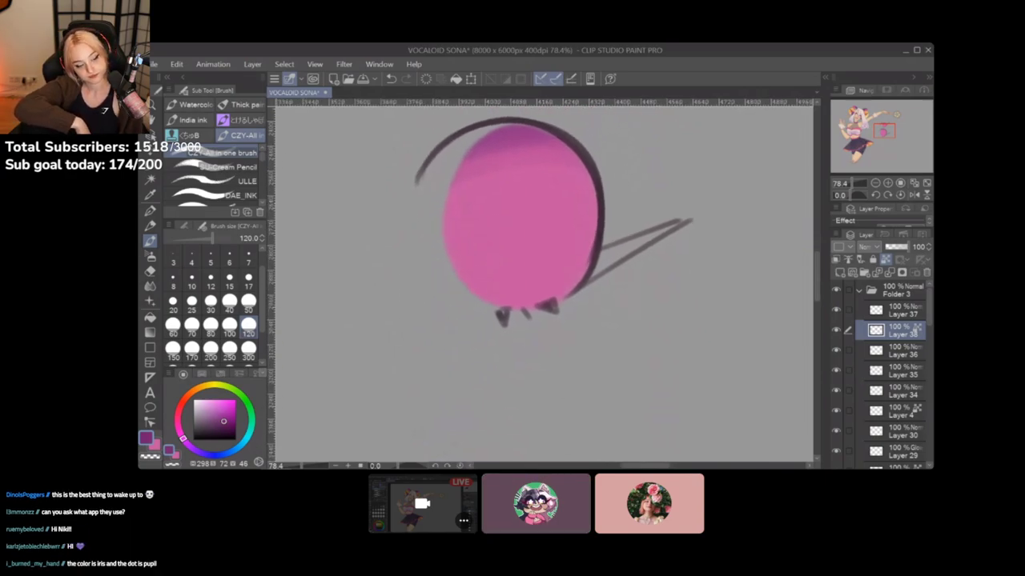
pyautogui.moveTo(183, 438)
pyautogui.mouseDown()
pyautogui.moveTo(179, 428)
pyautogui.moveTo(216, 385)
pyautogui.moveTo(243, 397)
pyautogui.moveTo(211, 399)
pyautogui.moveTo(238, 393)
pyautogui.moveTo(230, 388)
pyautogui.mouseUp()
pyautogui.moveTo(513, 314)
pyautogui.mouseDown()
pyautogui.moveTo(547, 314)
pyautogui.moveTo(545, 282)
pyautogui.mouseUp()
pyautogui.moveTo(504, 322)
pyautogui.mouseDown()
pyautogui.moveTo(548, 279)
pyautogui.moveTo(504, 283)
pyautogui.moveTo(558, 300)
pyautogui.moveTo(533, 255)
pyautogui.moveTo(514, 310)
pyautogui.moveTo(560, 270)
pyautogui.mouseUp()
pyautogui.scroll(-4, 512, 344)
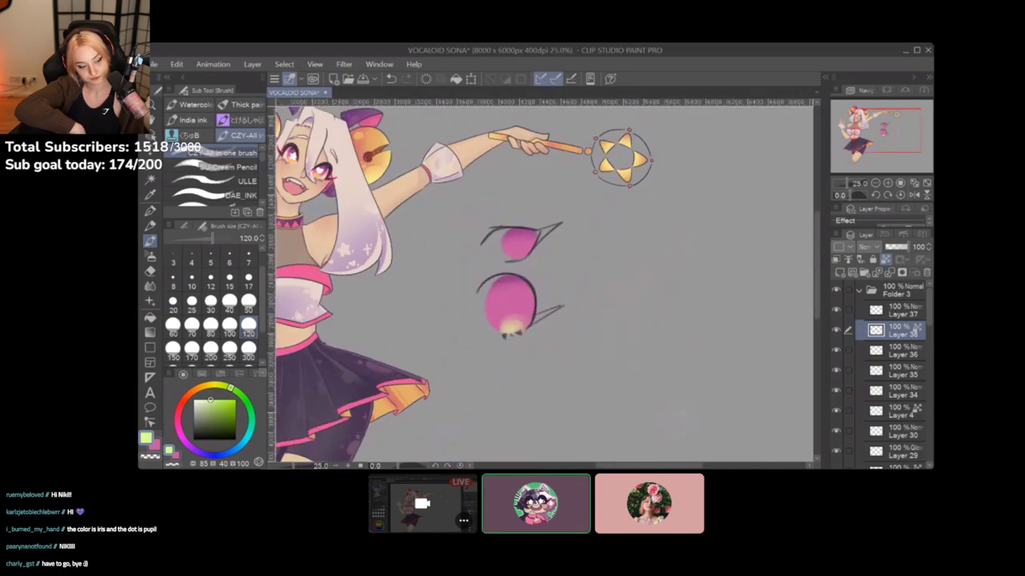
pyautogui.moveTo(513, 304); pyautogui.dragTo(529, 287)
pyautogui.scroll(3, 496, 315)
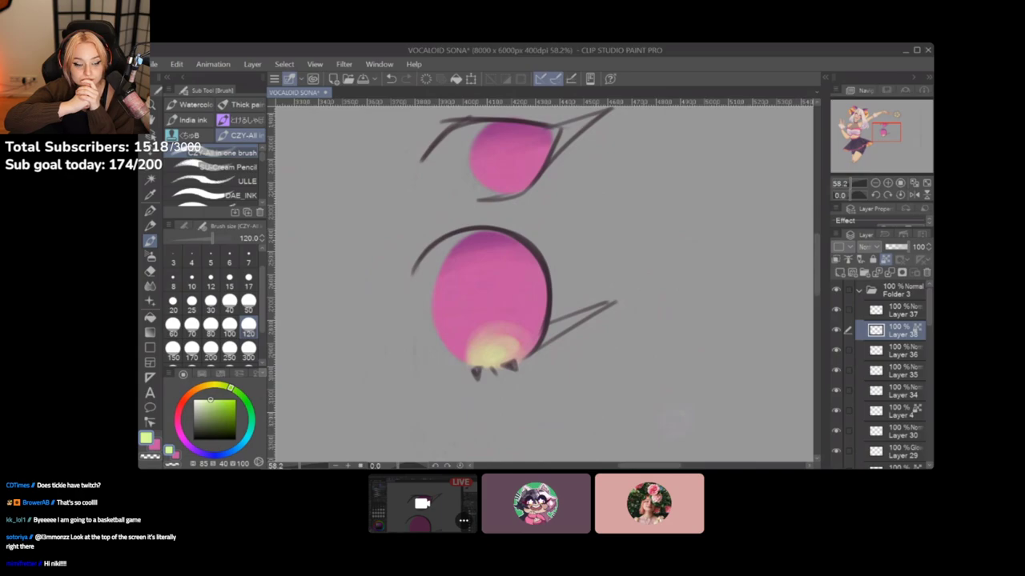
pyautogui.scroll(-3, 482, 400)
pyautogui.scroll(4, 482, 401)
pyautogui.moveTo(496, 321); pyautogui.dragTo(515, 310)
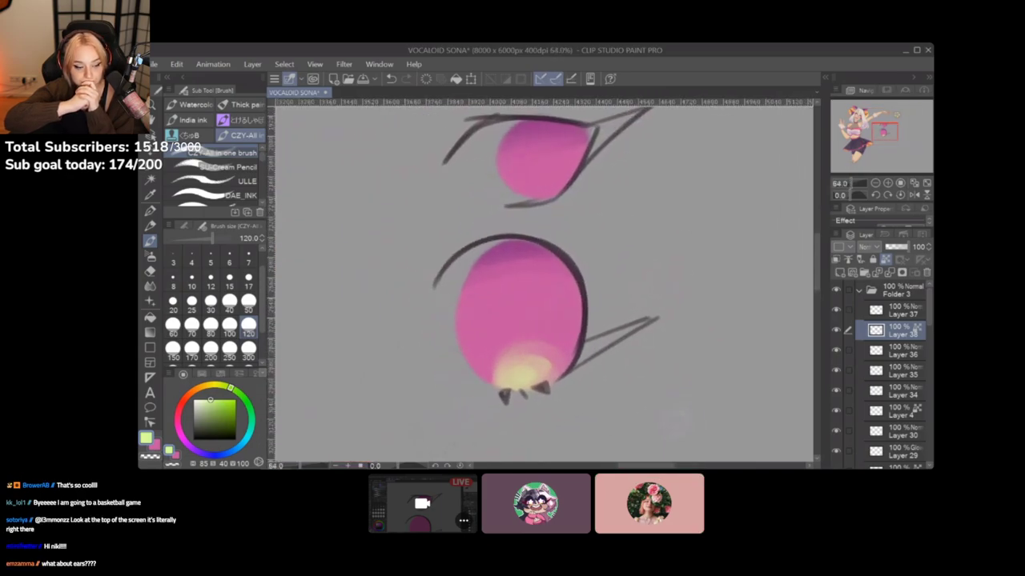
# On Layer 37, thicken the large lower eye's upper lash line with muted dark purple at brush size 40
pyautogui.click(901, 310)
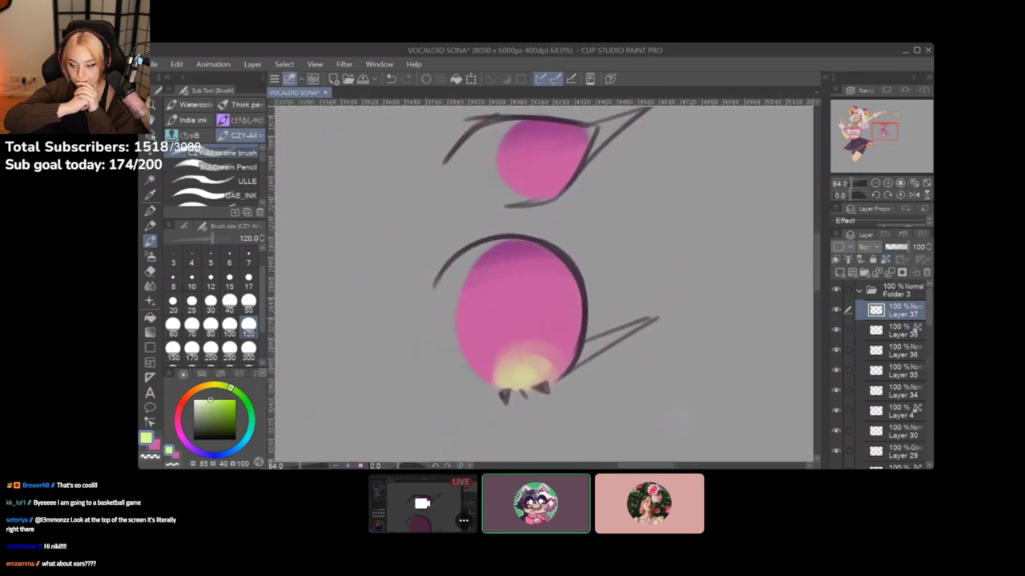
pyautogui.click(836, 310)
pyautogui.click(836, 309)
pyautogui.keyDown('alt'); pyautogui.click(525, 236); pyautogui.keyUp('alt')
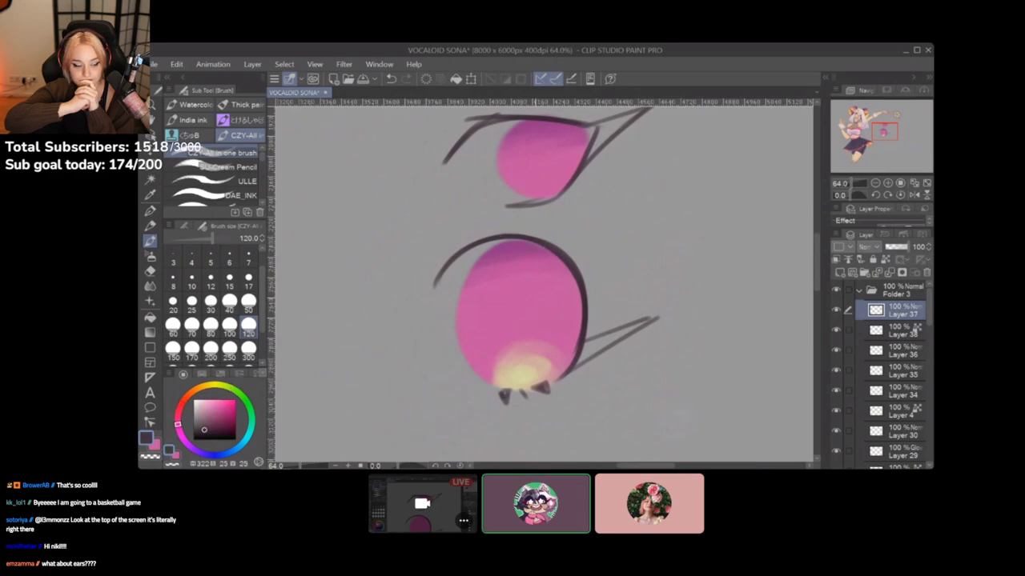
pyautogui.click(229, 303)
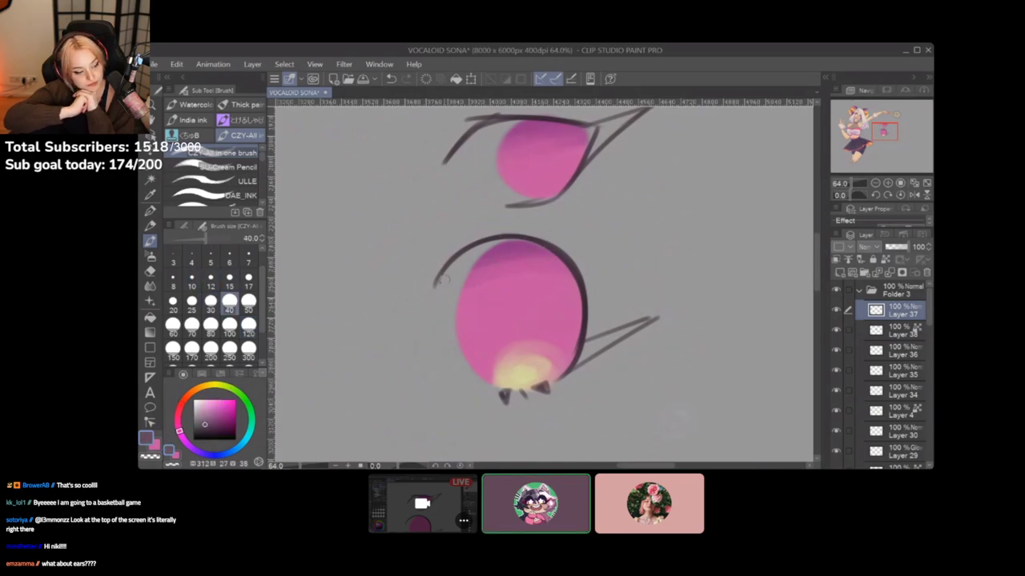
pyautogui.moveTo(434, 284)
pyautogui.mouseDown()
pyautogui.moveTo(562, 263)
pyautogui.moveTo(581, 346)
pyautogui.mouseUp()
pyautogui.scroll(3, 512, 289)
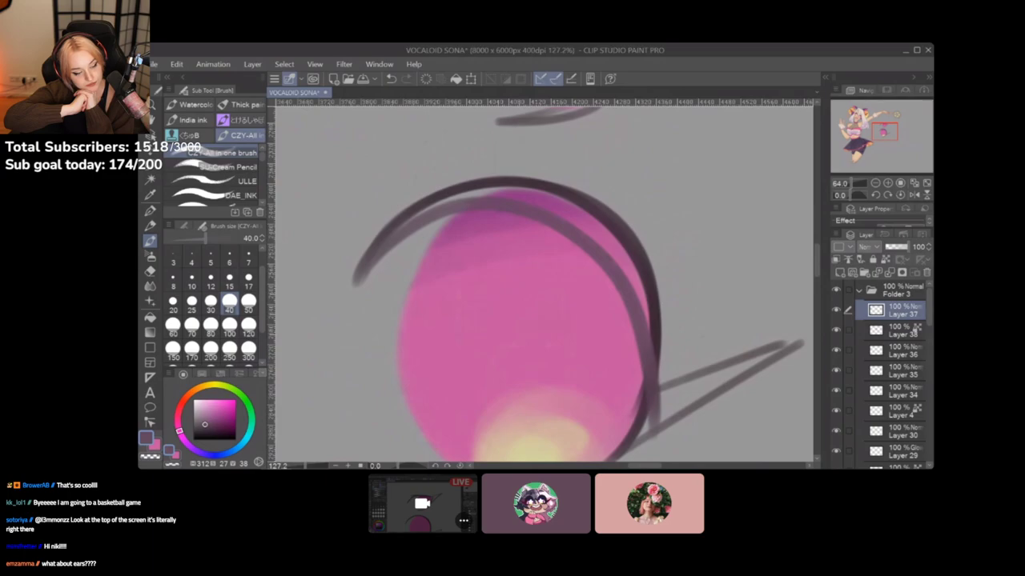
pyautogui.moveTo(512, 289); pyautogui.dragTo(492, 244)
pyautogui.hotkey('ctrl', 'z')
pyautogui.moveTo(346, 232)
pyautogui.mouseDown()
pyautogui.moveTo(604, 302)
pyautogui.moveTo(570, 409)
pyautogui.moveTo(596, 372)
pyautogui.moveTo(586, 408)
pyautogui.moveTo(623, 305)
pyautogui.mouseUp()
pyautogui.moveTo(605, 380); pyautogui.dragTo(621, 276)
pyautogui.moveTo(618, 322)
pyautogui.mouseDown()
pyautogui.moveTo(613, 240)
pyautogui.moveTo(591, 183)
pyautogui.moveTo(560, 191)
pyautogui.moveTo(512, 148)
pyautogui.moveTo(393, 164)
pyautogui.moveTo(502, 157)
pyautogui.mouseUp()
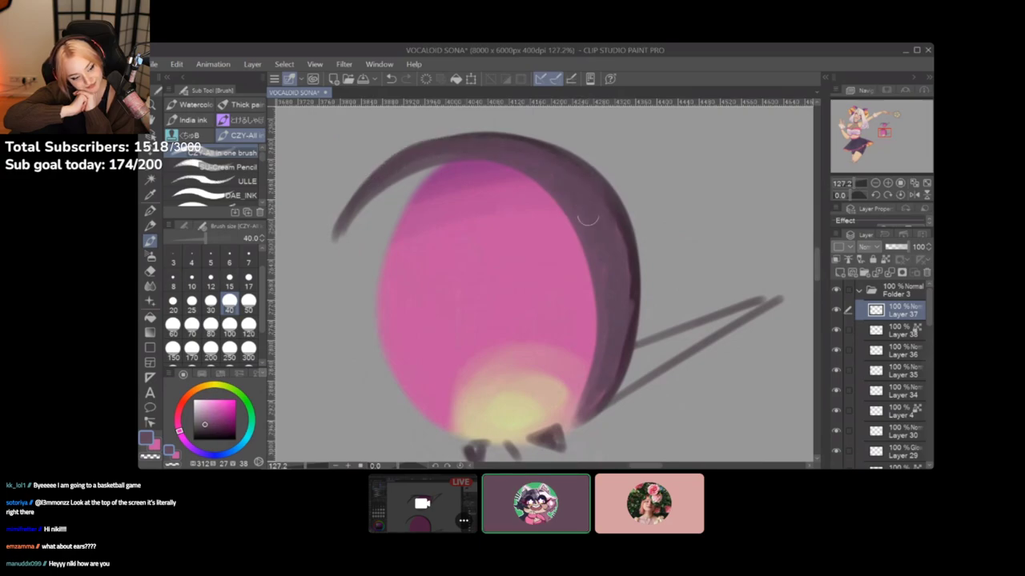
# Fill the inside of the large lower eye's outer wing with the same muted dark purple
pyautogui.moveTo(617, 390)
pyautogui.mouseDown()
pyautogui.moveTo(710, 331)
pyautogui.moveTo(671, 346)
pyautogui.moveTo(688, 338)
pyautogui.moveTo(621, 394)
pyautogui.mouseUp()
pyautogui.moveTo(677, 357); pyautogui.dragTo(720, 330)
pyautogui.scroll(-4, 504, 341)
pyautogui.moveTo(504, 341); pyautogui.dragTo(549, 281)
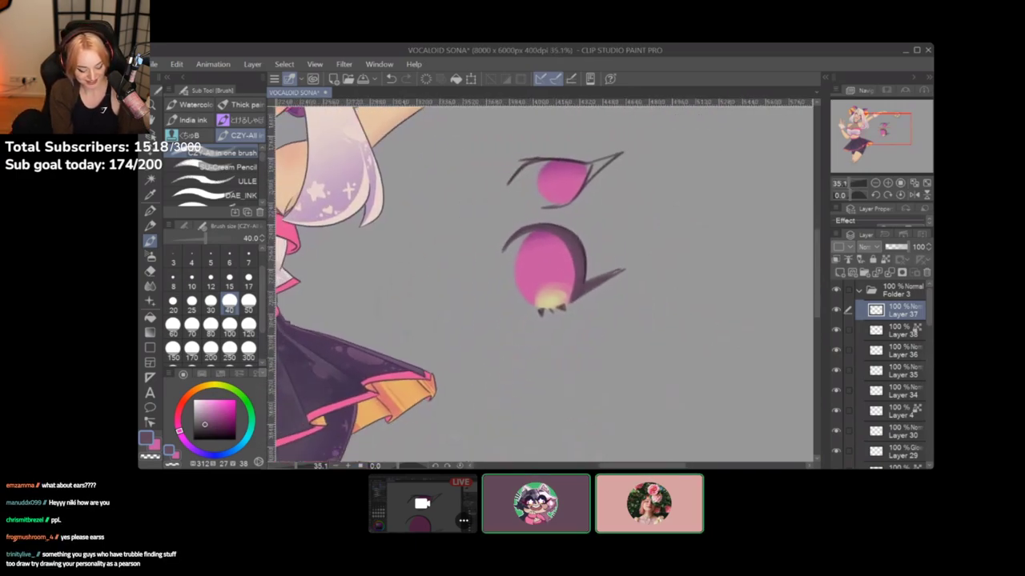
pyautogui.scroll(3, 560, 228)
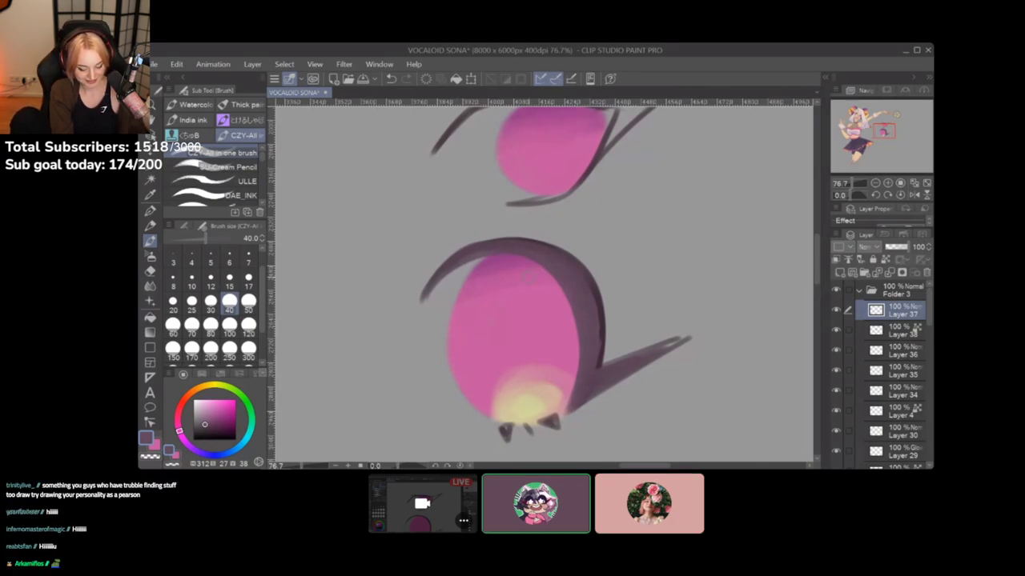
pyautogui.scroll(-3, 718, 229)
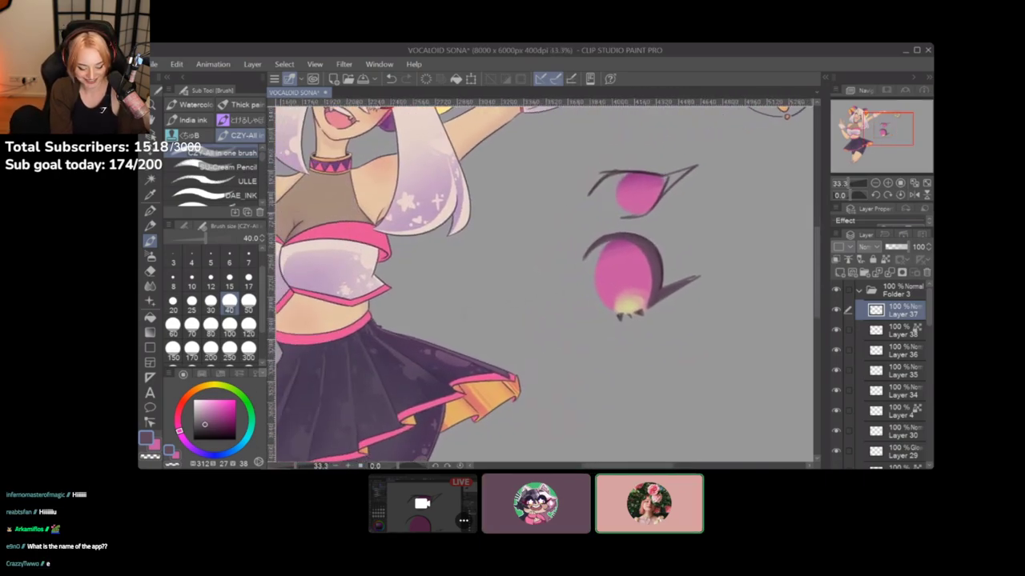
pyautogui.scroll(-1, 481, 340)
pyautogui.moveTo(482, 340); pyautogui.dragTo(543, 384)
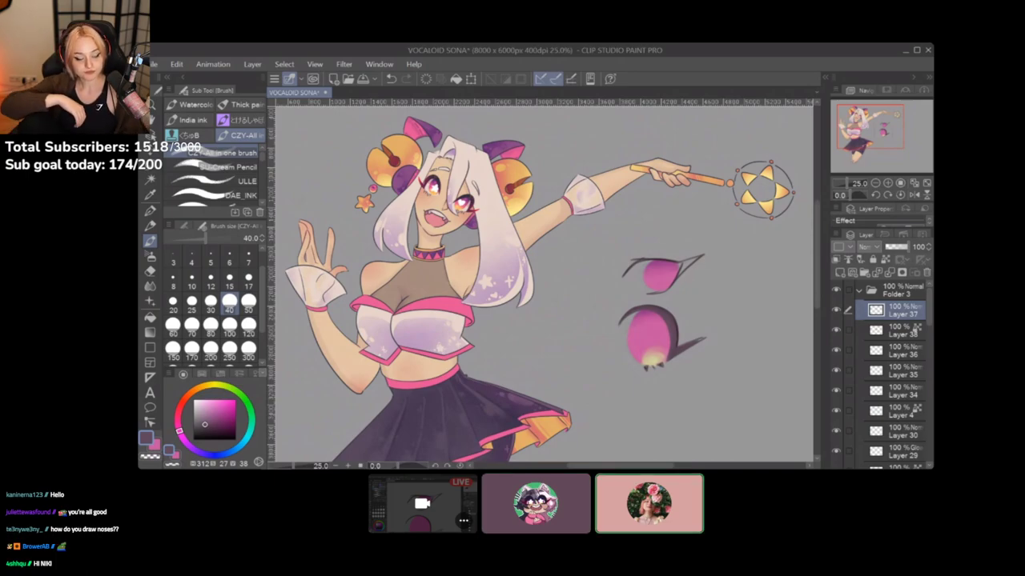
# Try painting a small black oval pupil in the middle of the large lower eye's iris, and undo it
pyautogui.scroll(4, 641, 337)
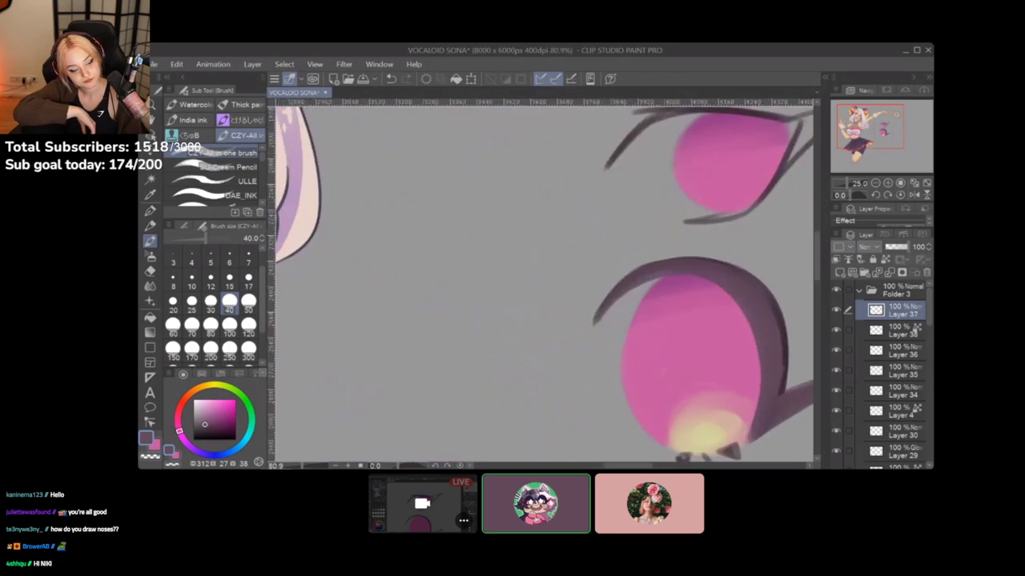
pyautogui.click(193, 400)
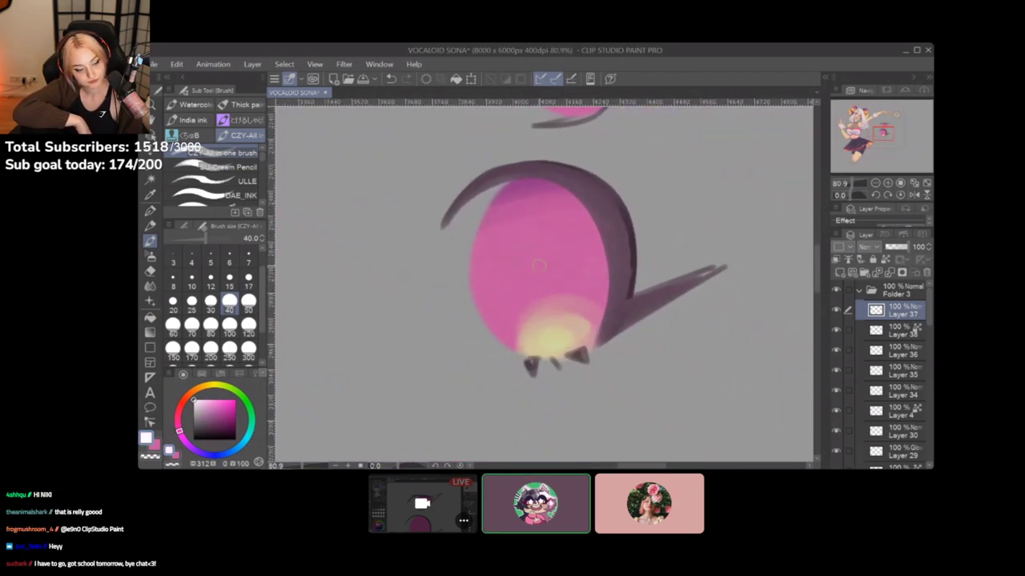
pyautogui.click(194, 440)
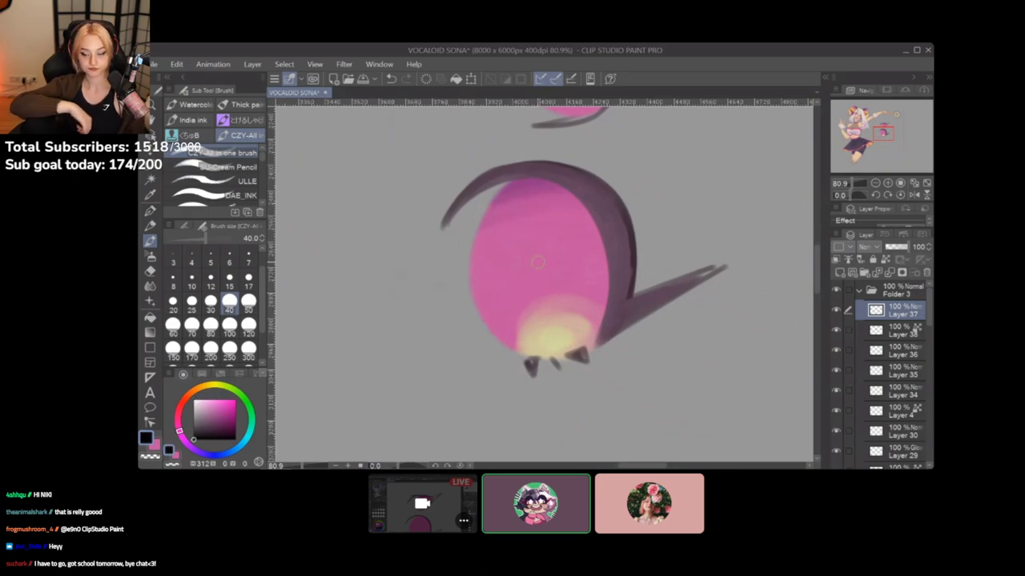
pyautogui.moveTo(535, 257); pyautogui.dragTo(541, 271)
pyautogui.moveTo(540, 273)
pyautogui.mouseDown()
pyautogui.moveTo(536, 264)
pyautogui.moveTo(545, 277)
pyautogui.mouseUp()
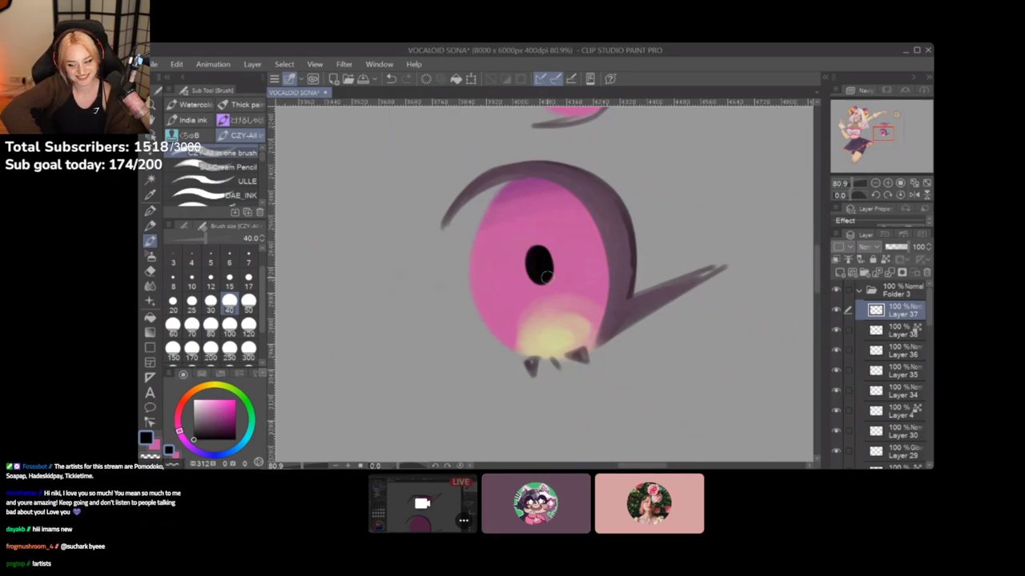
pyautogui.hotkey('ctrl', 'z')
pyautogui.press('x')
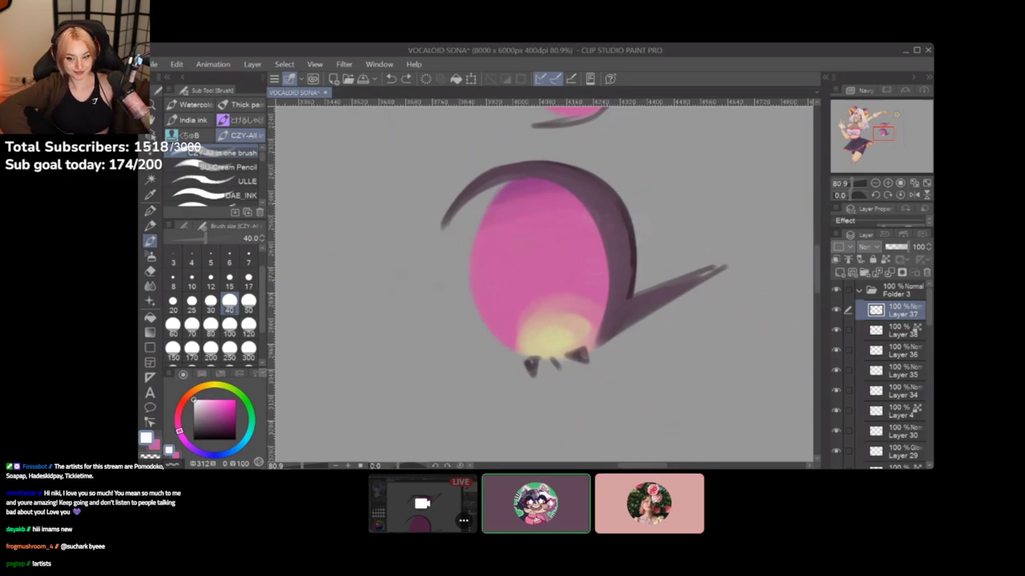
# Try a white oval pupil and a black oval pupil in the middle of the large lower eye's iris, undoing both
pyautogui.moveTo(541, 245)
pyautogui.mouseDown()
pyautogui.moveTo(534, 271)
pyautogui.moveTo(539, 253)
pyautogui.moveTo(540, 281)
pyautogui.moveTo(537, 251)
pyautogui.moveTo(533, 274)
pyautogui.moveTo(546, 260)
pyautogui.moveTo(530, 255)
pyautogui.moveTo(546, 286)
pyautogui.moveTo(540, 248)
pyautogui.mouseUp()
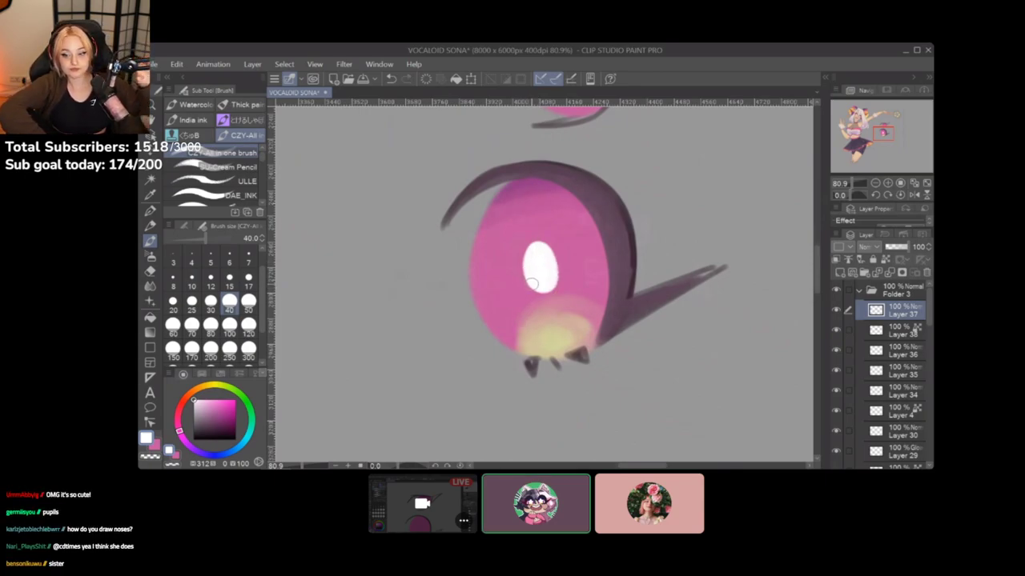
pyautogui.hotkey('ctrl', 'z')
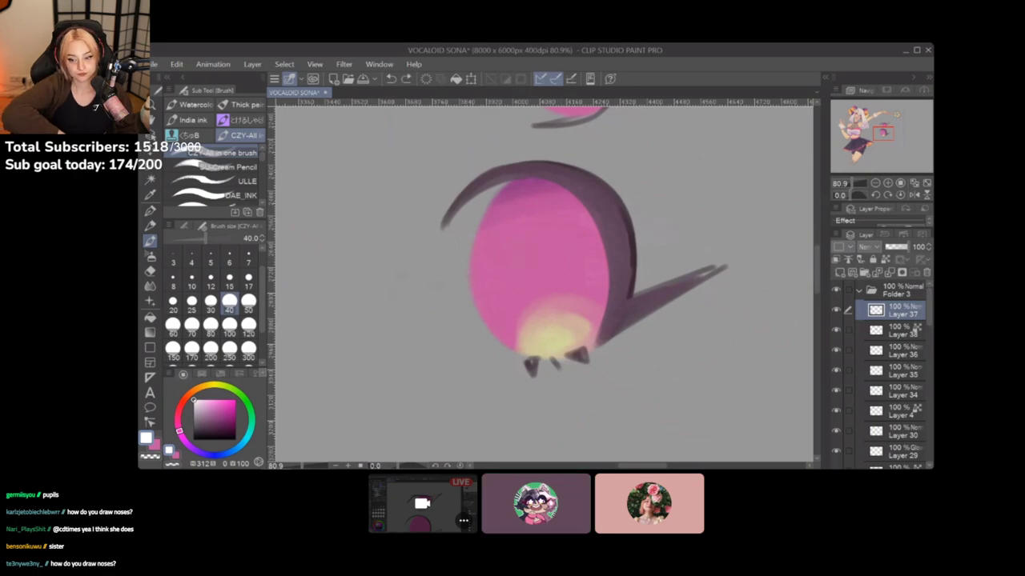
pyautogui.moveTo(541, 250)
pyautogui.mouseDown()
pyautogui.moveTo(532, 276)
pyautogui.moveTo(541, 262)
pyautogui.mouseUp()
pyautogui.scroll(-5, 504, 339)
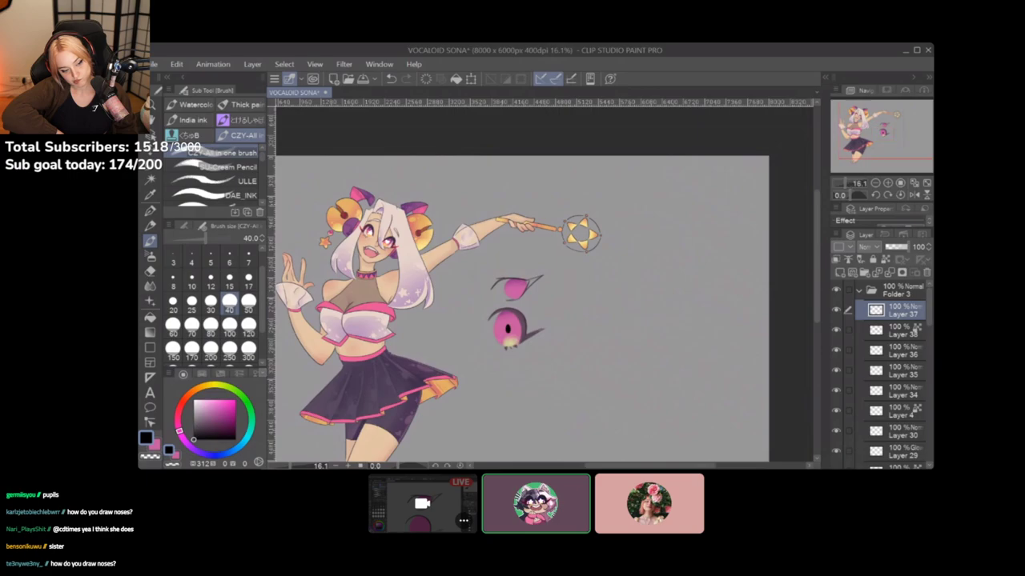
pyautogui.scroll(4, 504, 340)
pyautogui.moveTo(533, 329); pyautogui.dragTo(505, 295)
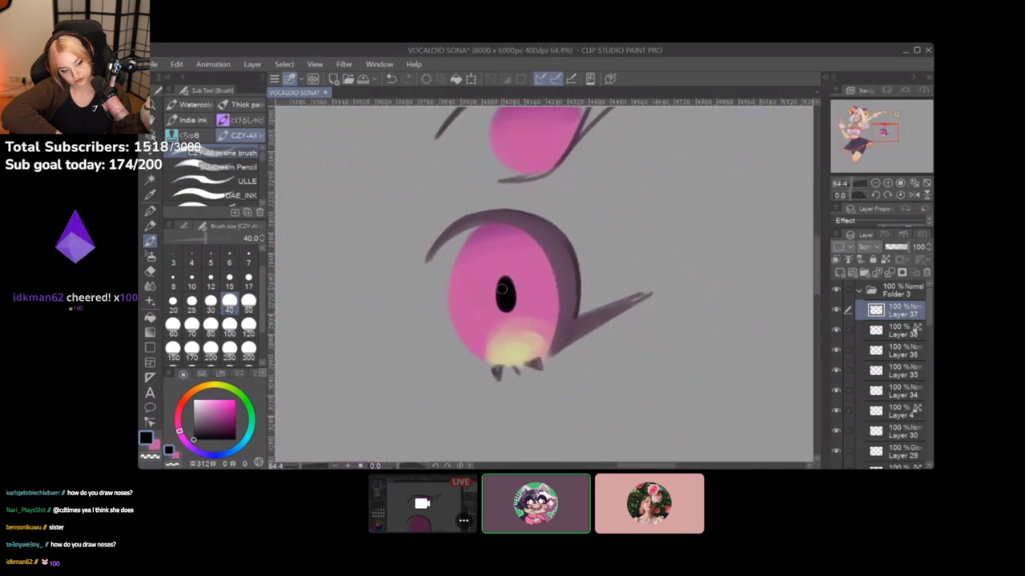
pyautogui.hotkey('ctrl', 'z')
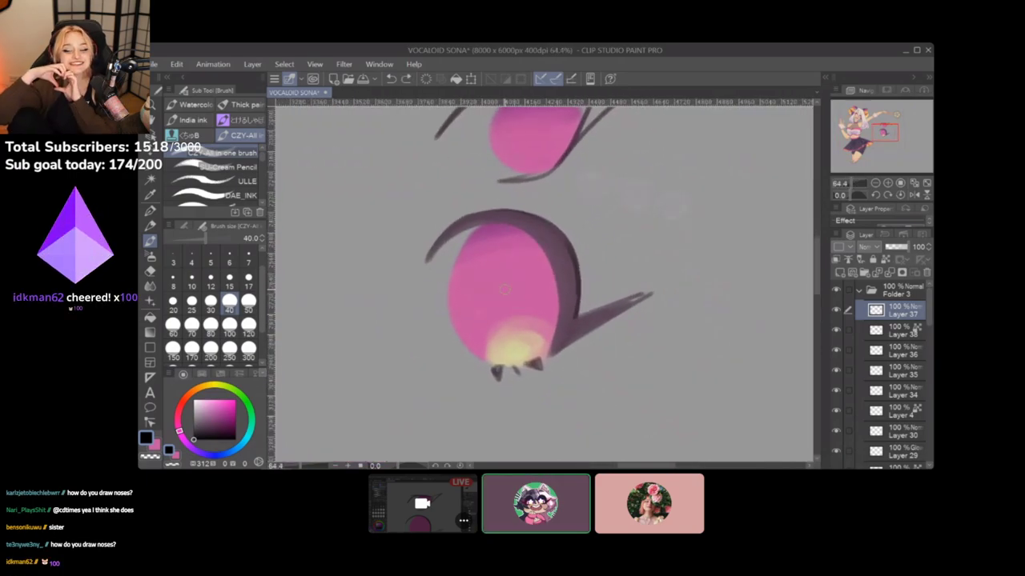
# Try a small black dot as the large lower eye's pupil, check it at different magnifications, and undo it
pyautogui.moveTo(504, 283); pyautogui.dragTo(508, 290)
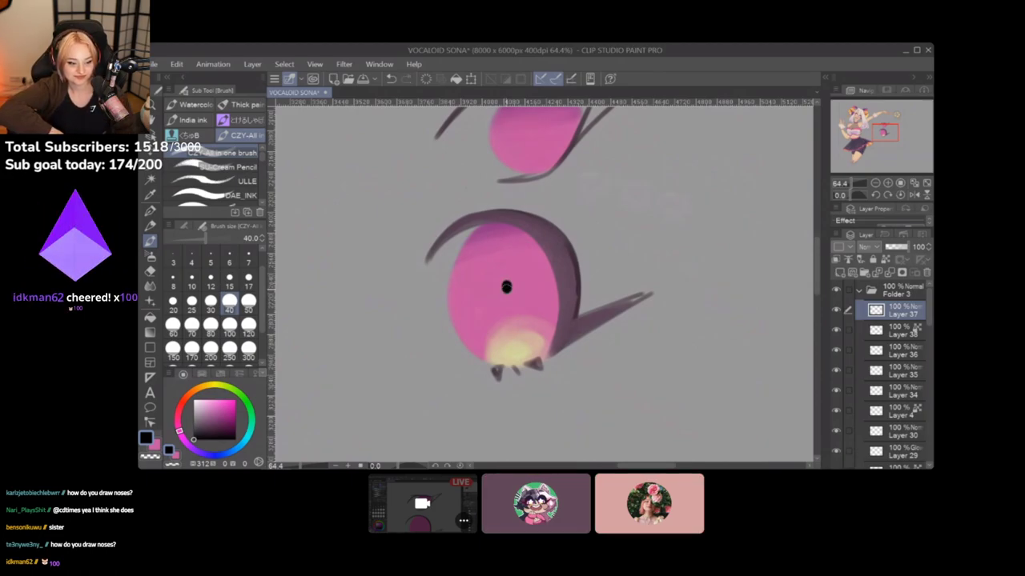
pyautogui.scroll(-4, 480, 361)
pyautogui.scroll(5, 480, 352)
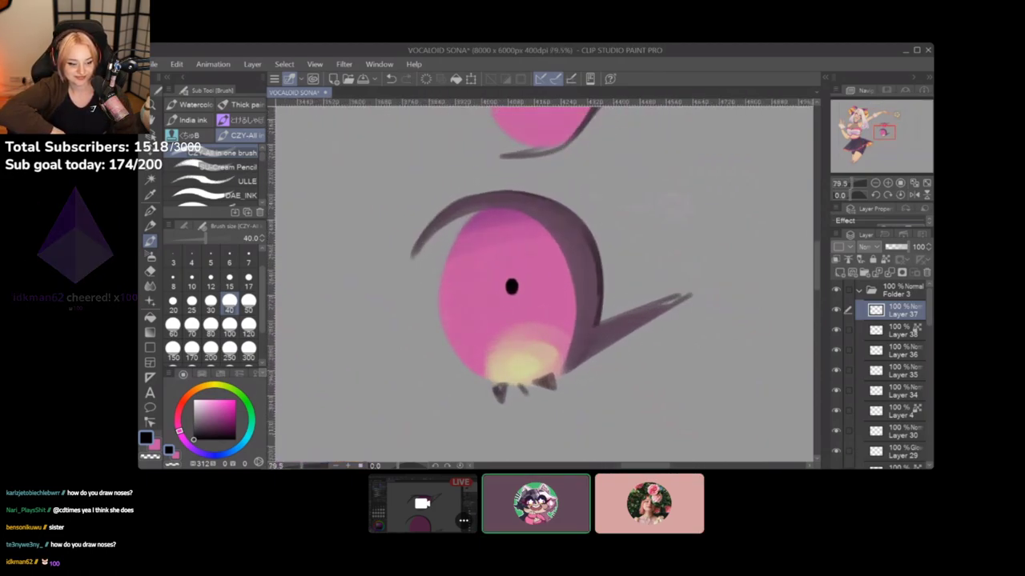
pyautogui.hotkey('ctrl', 'z')
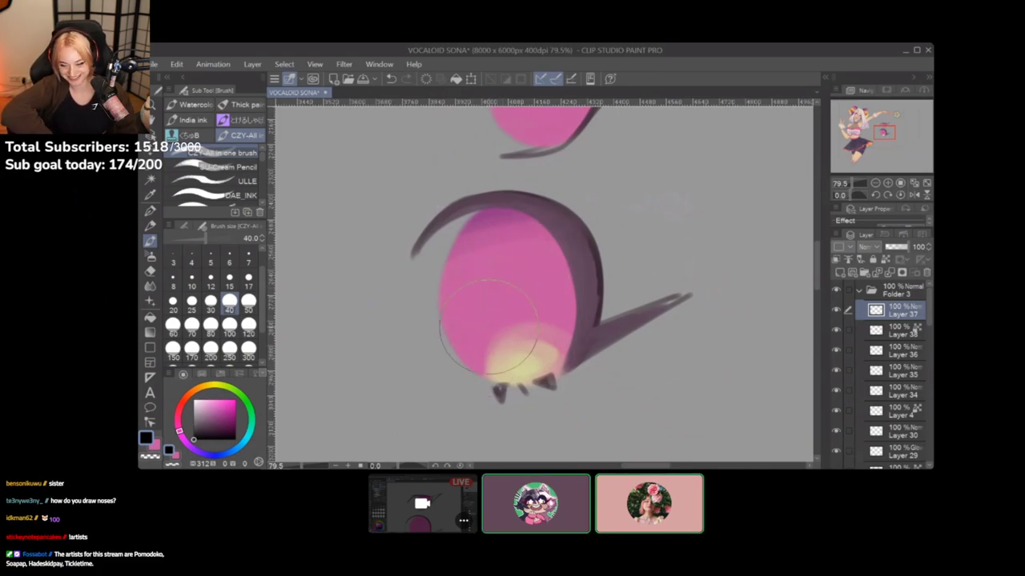
# View the whole VOCALOID SONA illustration and compare it with the other open artwork of the masked character with the crown
pyautogui.scroll(-5, 488, 329)
pyautogui.scroll(-1, 541, 284)
pyautogui.moveTo(508, 293); pyautogui.dragTo(585, 231)
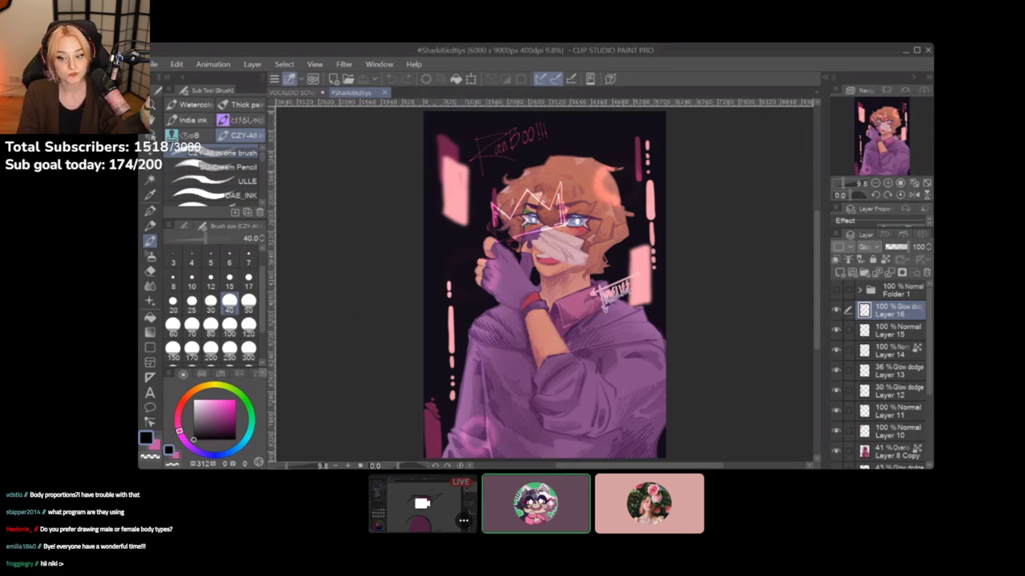
pyautogui.hotkey('ctrl', 'Tab')
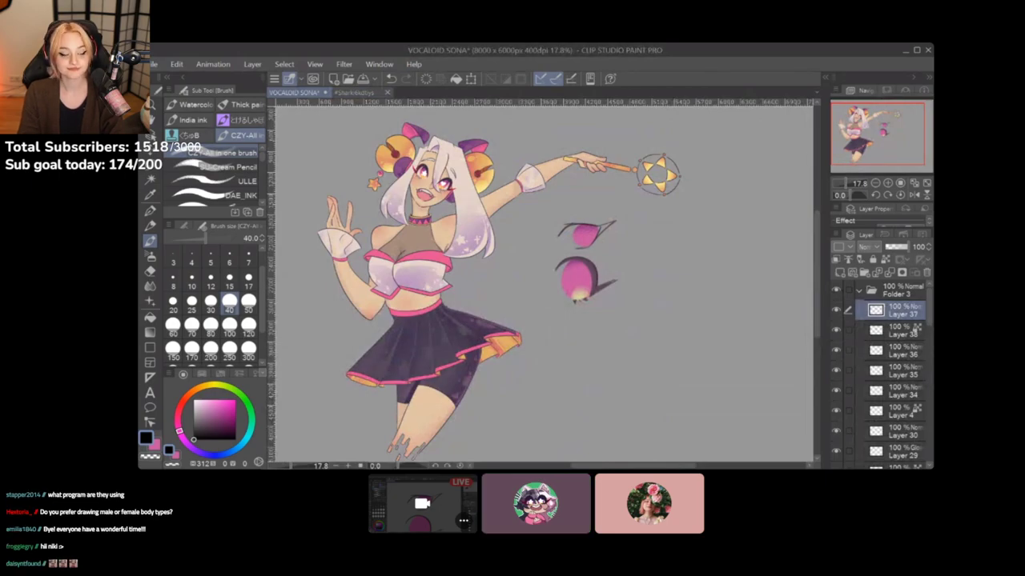
pyautogui.hotkey('ctrl', 'Tab')
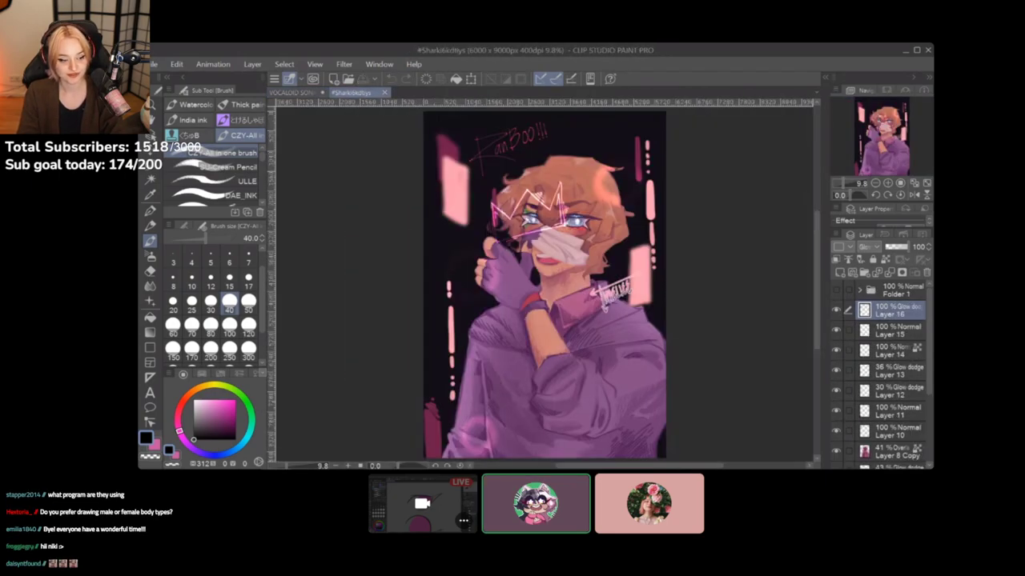
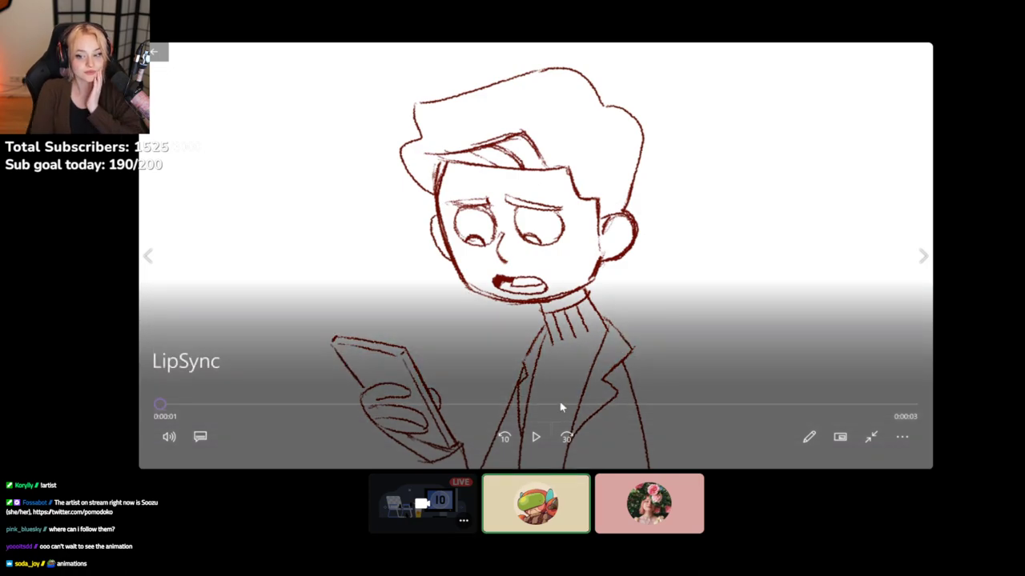
# Play the LipSync animation in the video player and scrub through its frames to examine the mouth shapes and poses
pyautogui.click(536, 438)
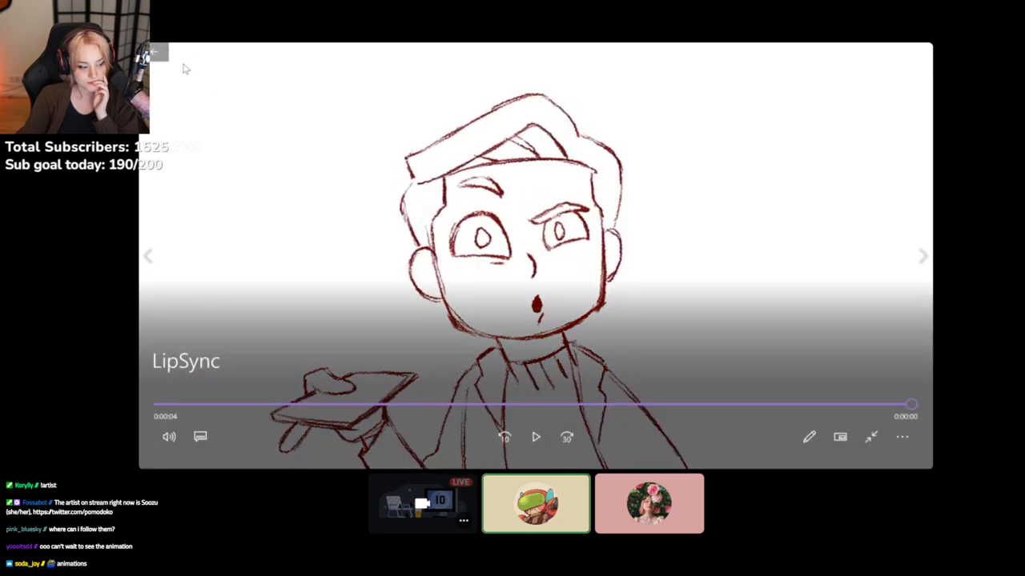
pyautogui.moveTo(368, 406); pyautogui.dragTo(290, 399)
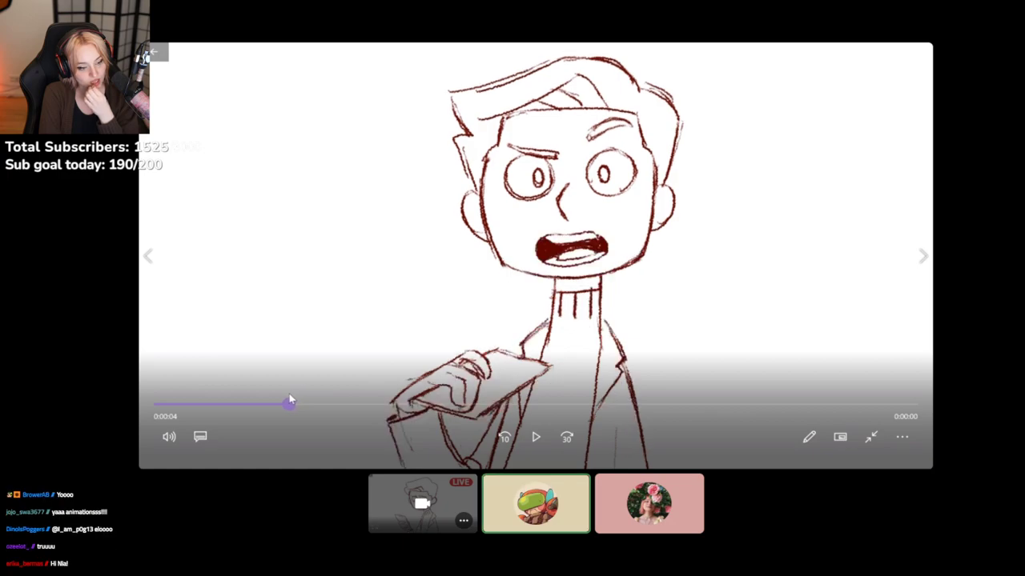
pyautogui.moveTo(291, 394); pyautogui.dragTo(298, 394)
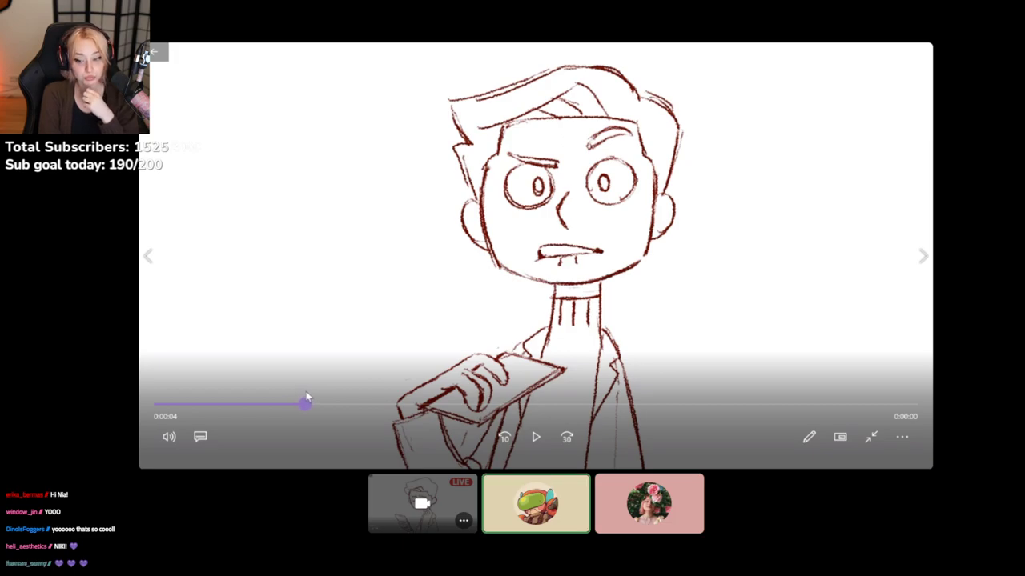
pyautogui.click(309, 398)
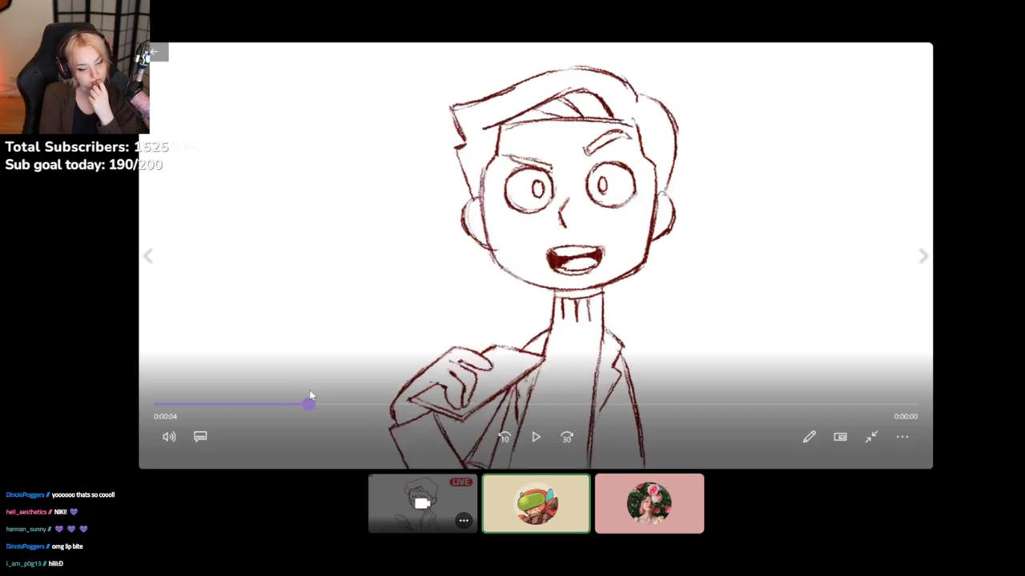
pyautogui.click(303, 392)
pyautogui.moveTo(304, 392); pyautogui.dragTo(699, 414)
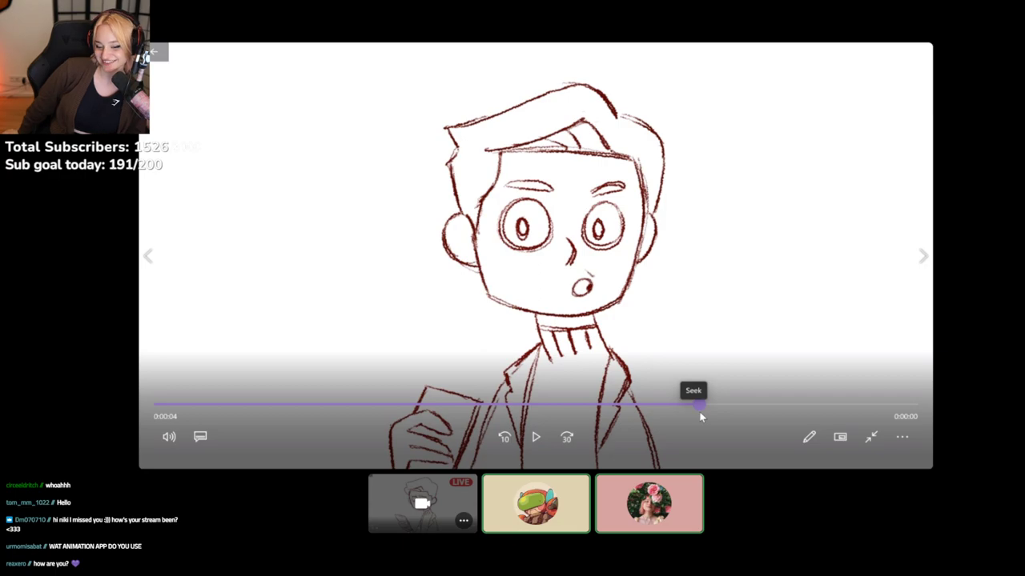
pyautogui.moveTo(709, 416); pyautogui.dragTo(820, 414)
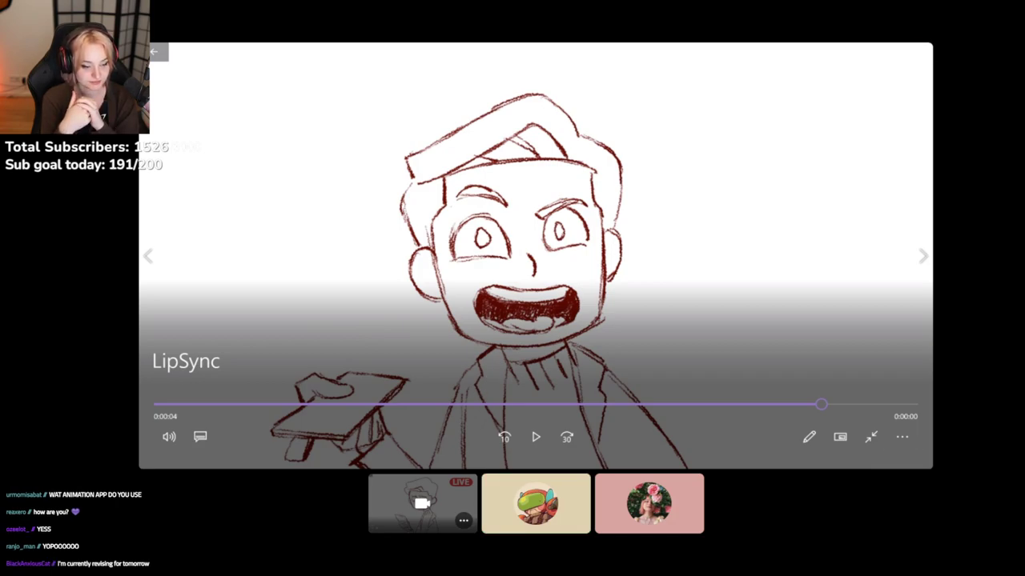
# Return to the call's shared stream, play the maidbomb video from the maidbomb folder, and close it
pyautogui.hotkey('alt', 'Tab')
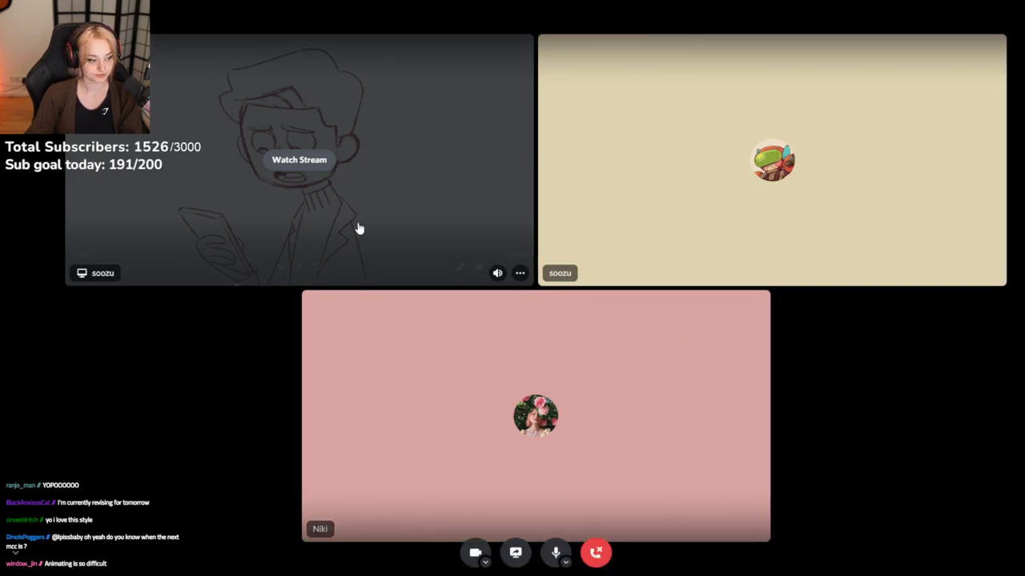
pyautogui.click(283, 163)
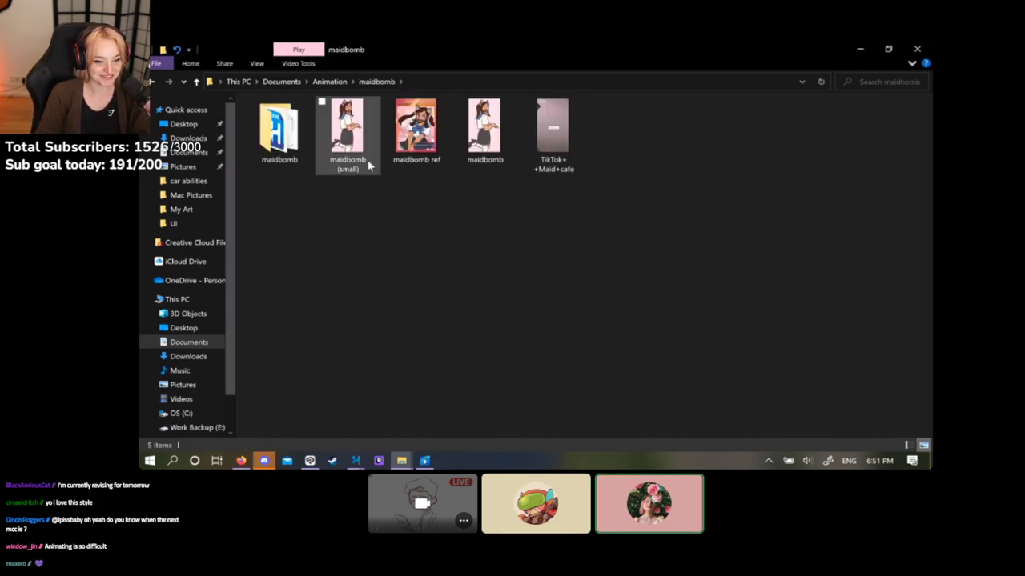
pyautogui.doubleClick(490, 148)
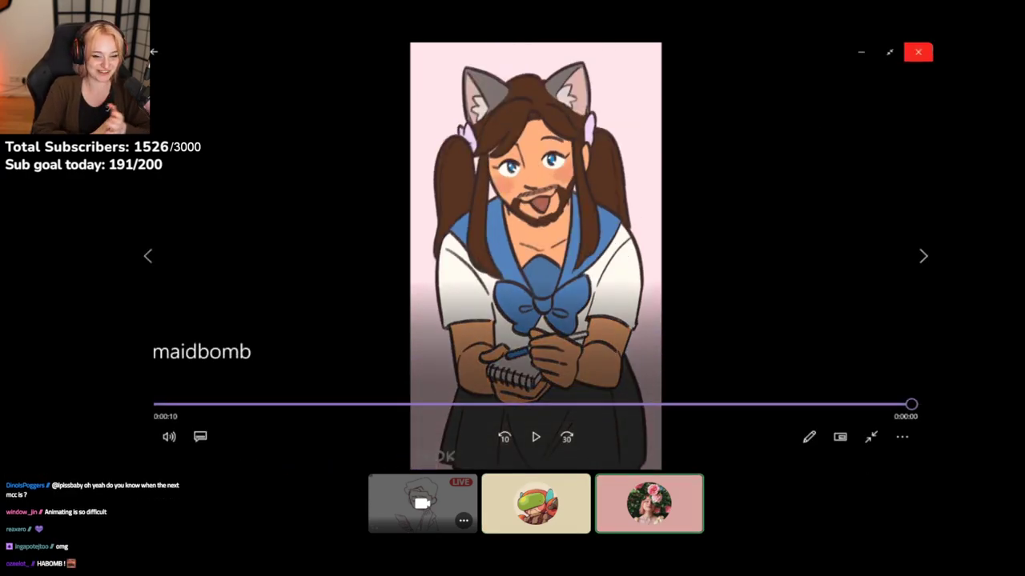
pyautogui.click(925, 50)
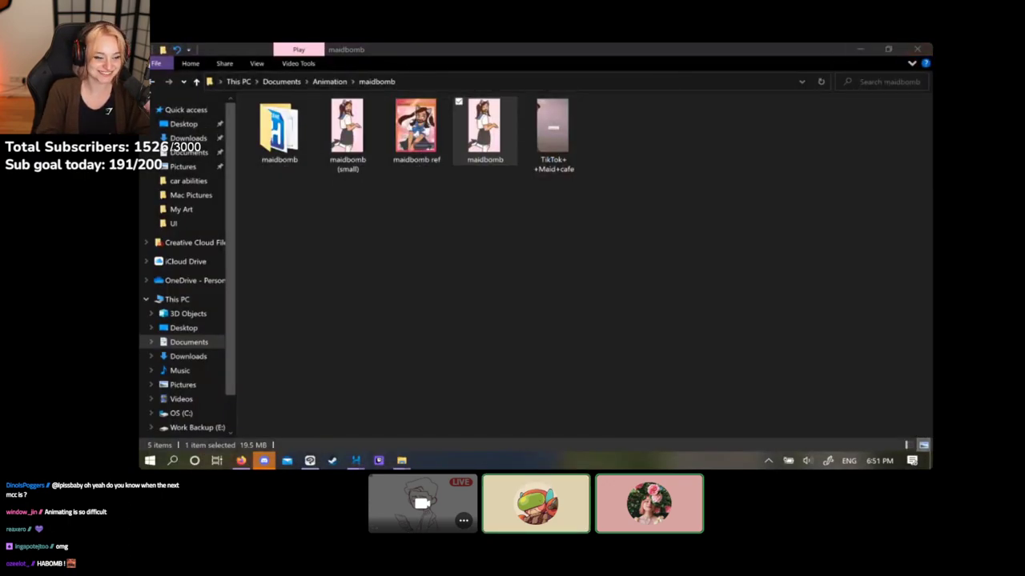
# Open the burning hill folder within Animation and view the images palette 5, burning_hill1000 and palette 9 one after another
pyautogui.click(152, 82)
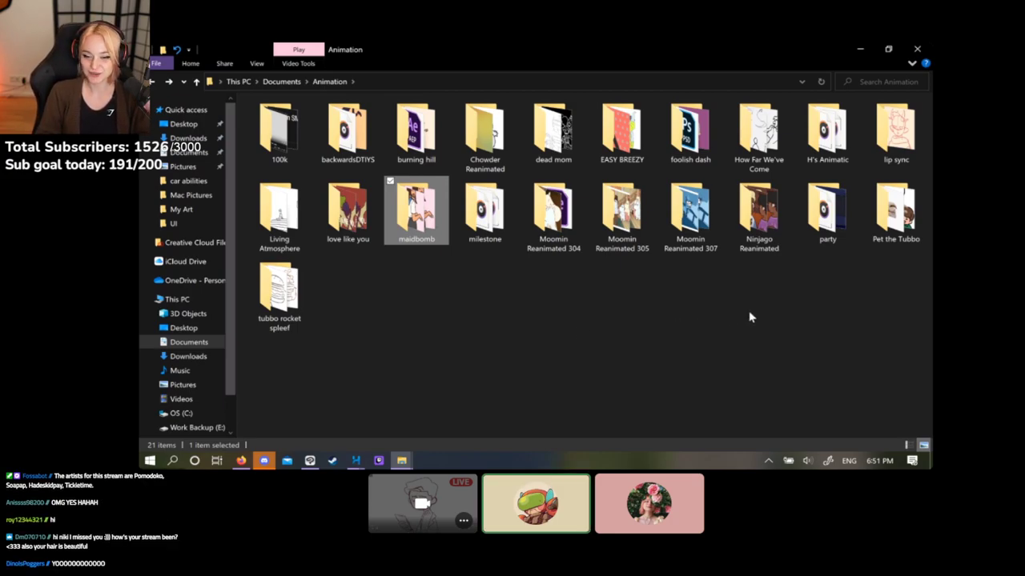
pyautogui.doubleClick(435, 141)
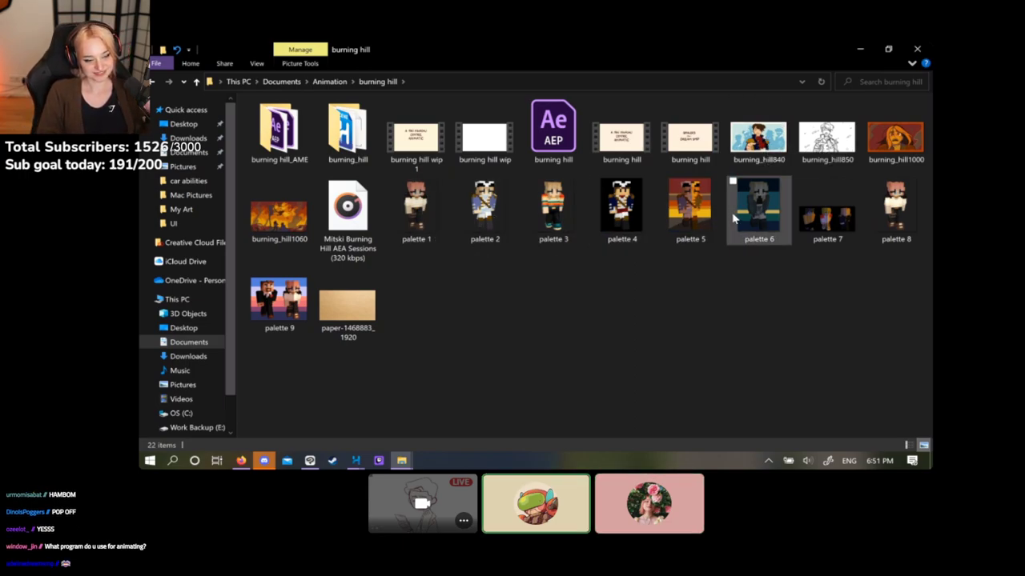
pyautogui.doubleClick(693, 214)
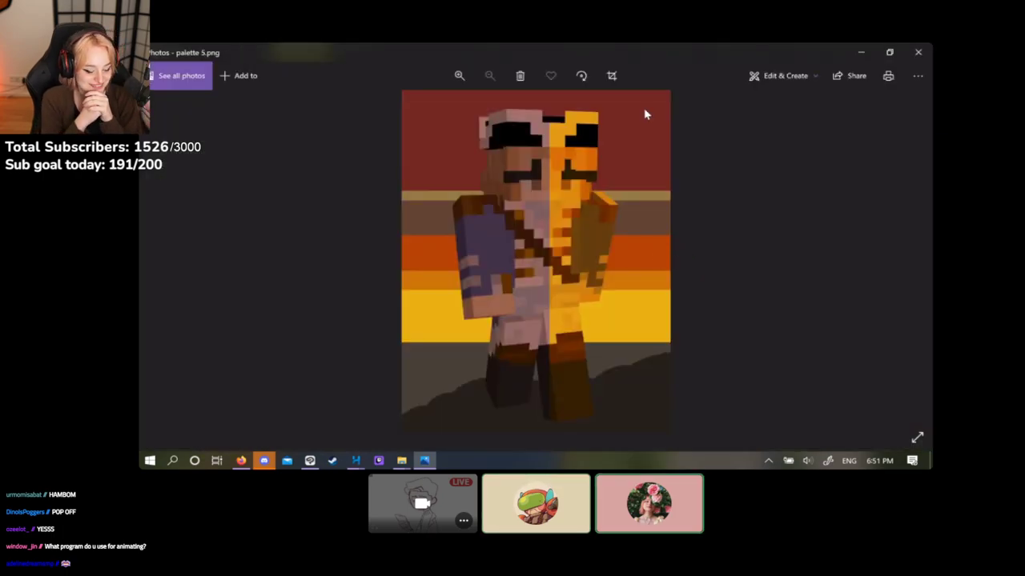
pyautogui.click(917, 53)
pyautogui.doubleClick(882, 136)
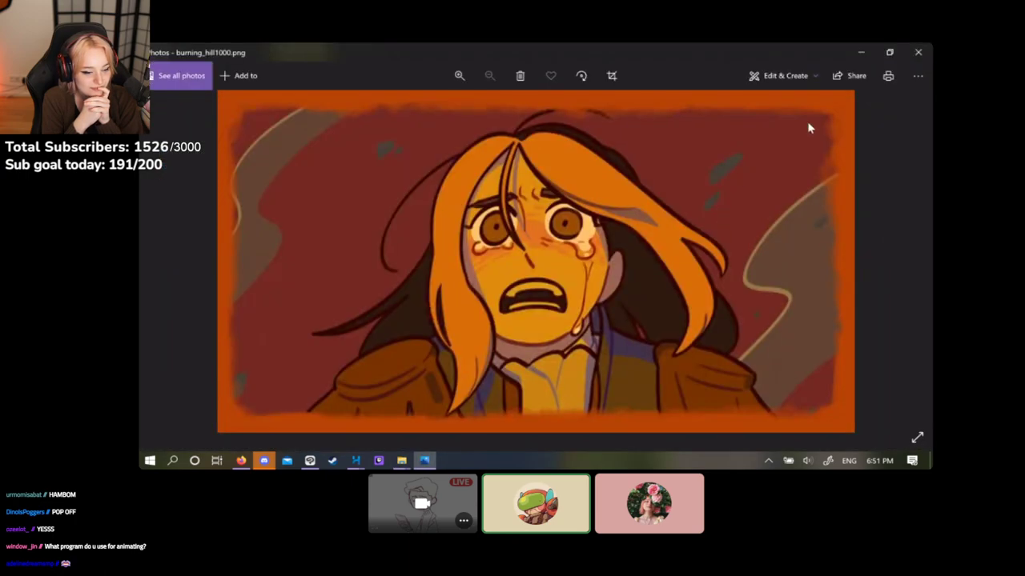
pyautogui.click(918, 52)
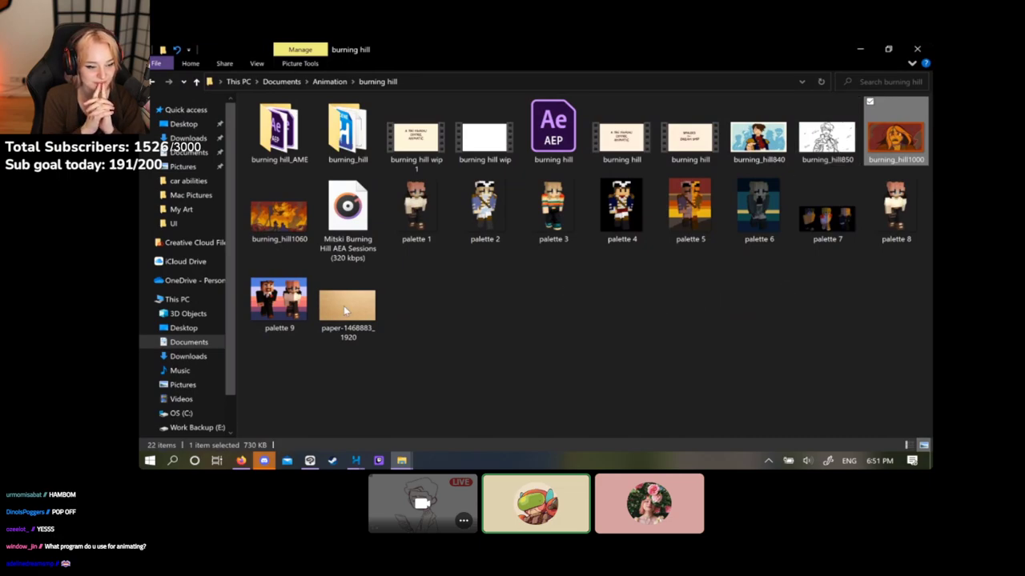
pyautogui.doubleClick(292, 311)
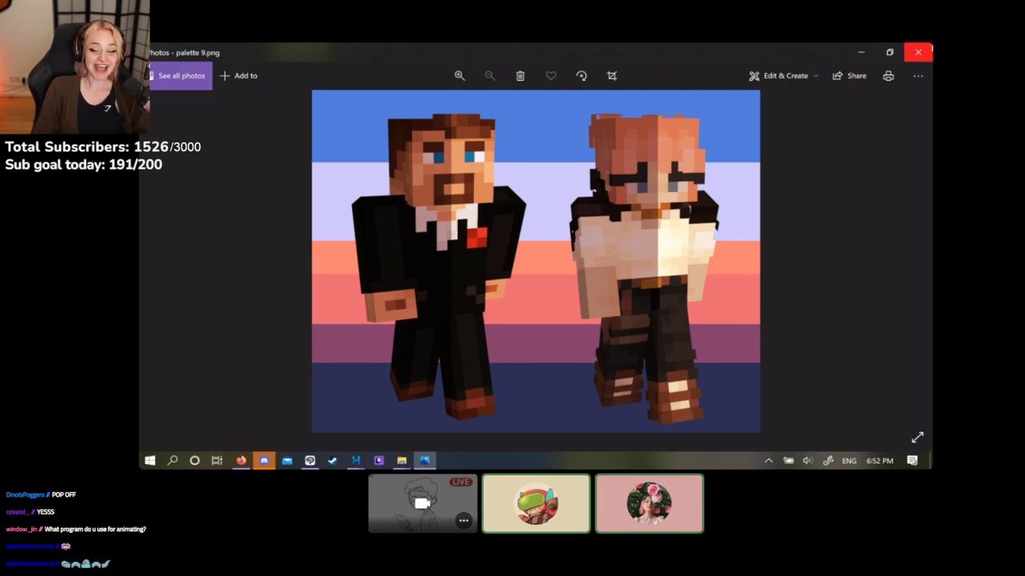
pyautogui.click(917, 52)
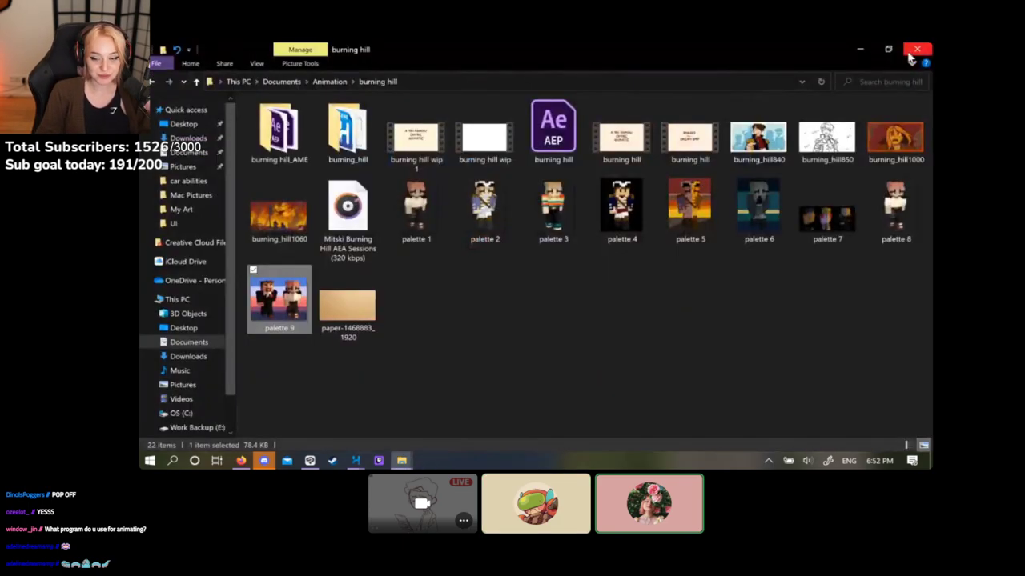
pyautogui.click(658, 325)
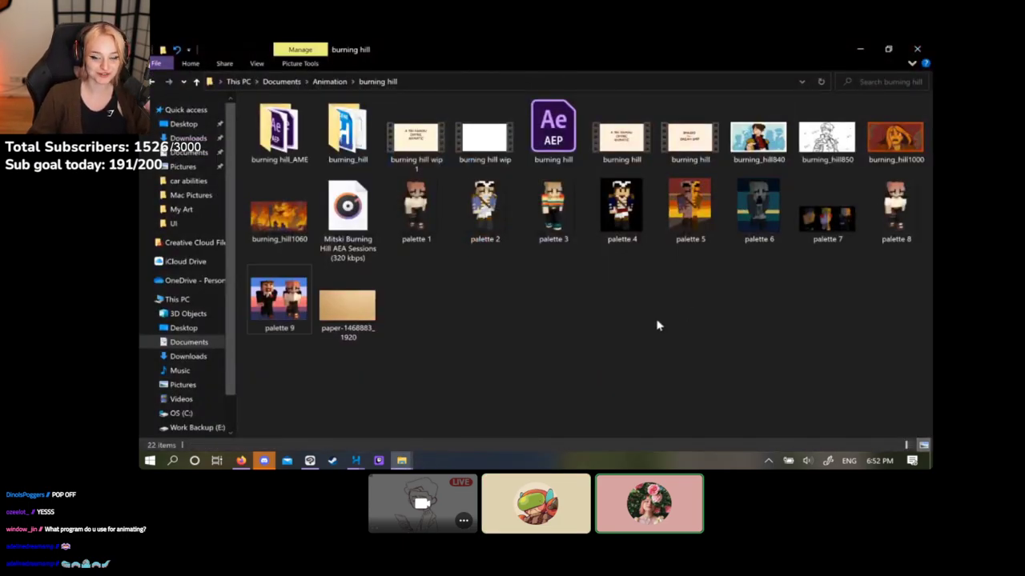
# Open the Ninjago Reanimated folder within Animation and play the part 83 wip 2 video
pyautogui.click(155, 82)
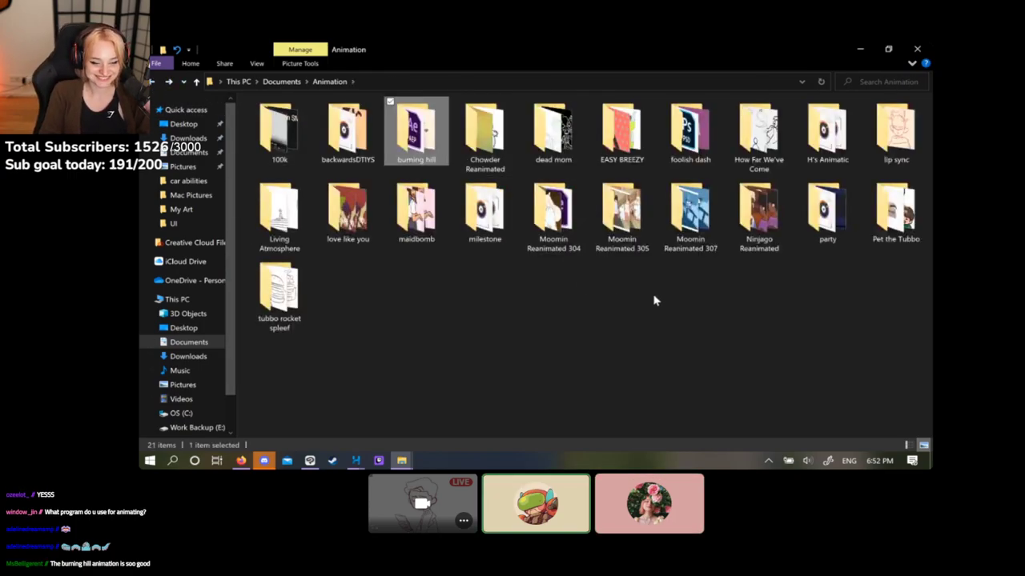
pyautogui.doubleClick(762, 232)
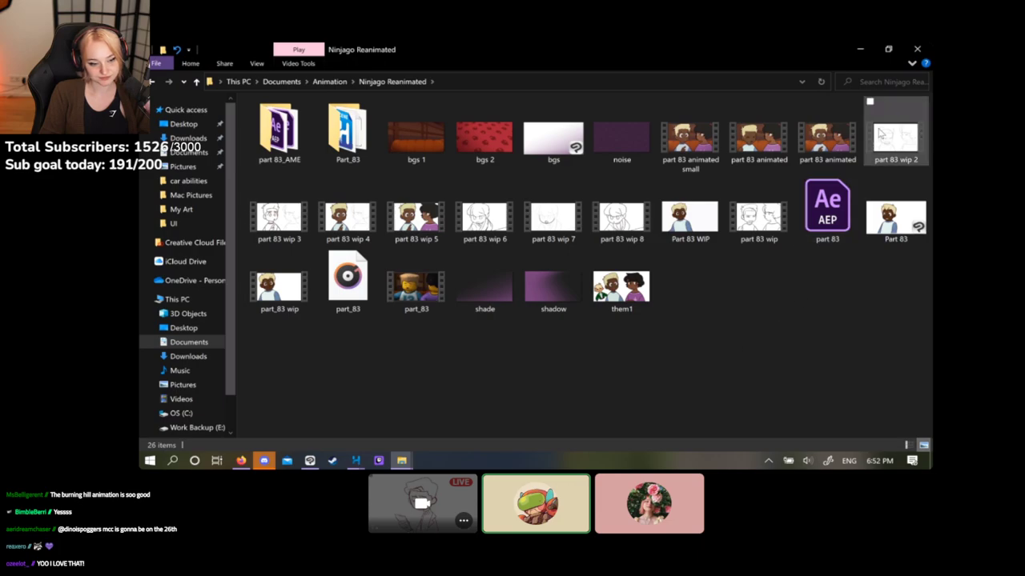
pyautogui.click(416, 297)
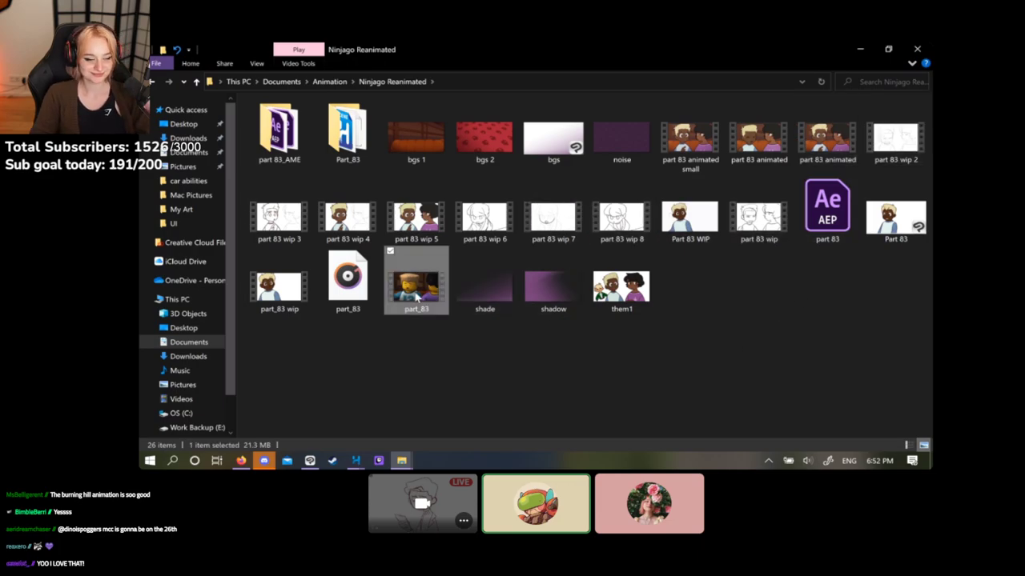
pyautogui.click(740, 393)
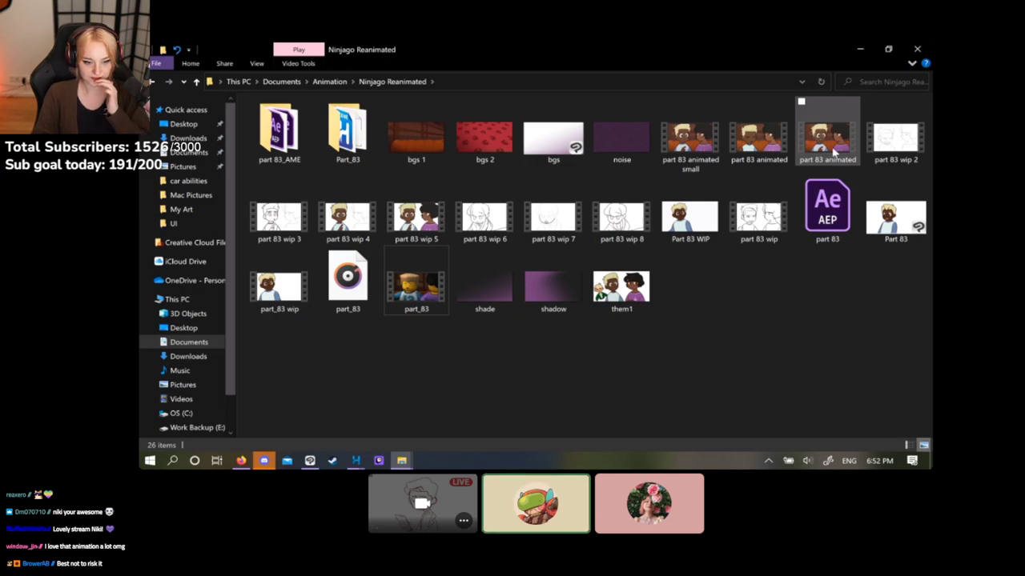
pyautogui.doubleClick(888, 139)
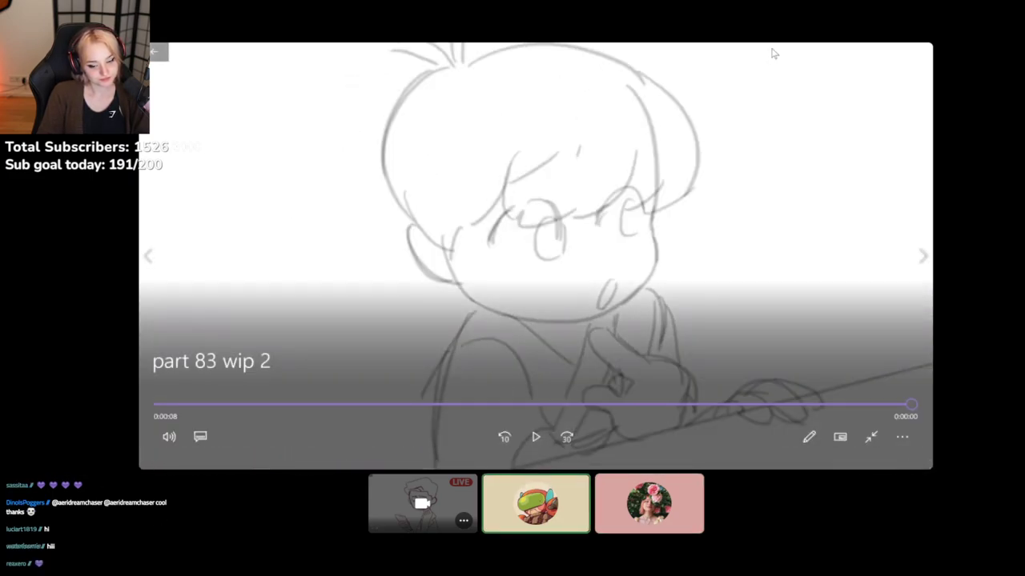
# Close the part 83 wip 2 video, and play and close the part 83 wip 3 video
pyautogui.moveTo(926, 52)
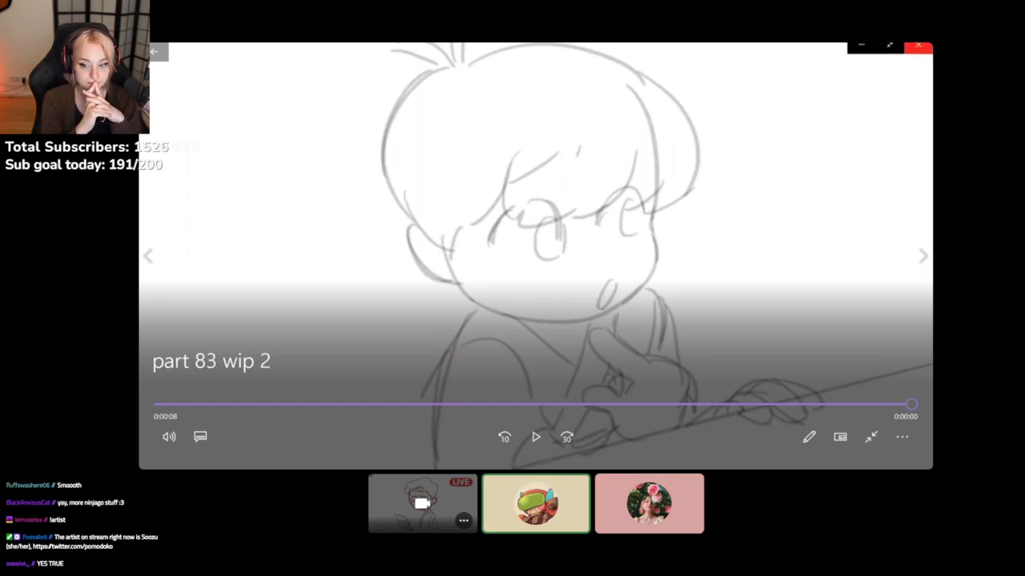
pyautogui.click(921, 49)
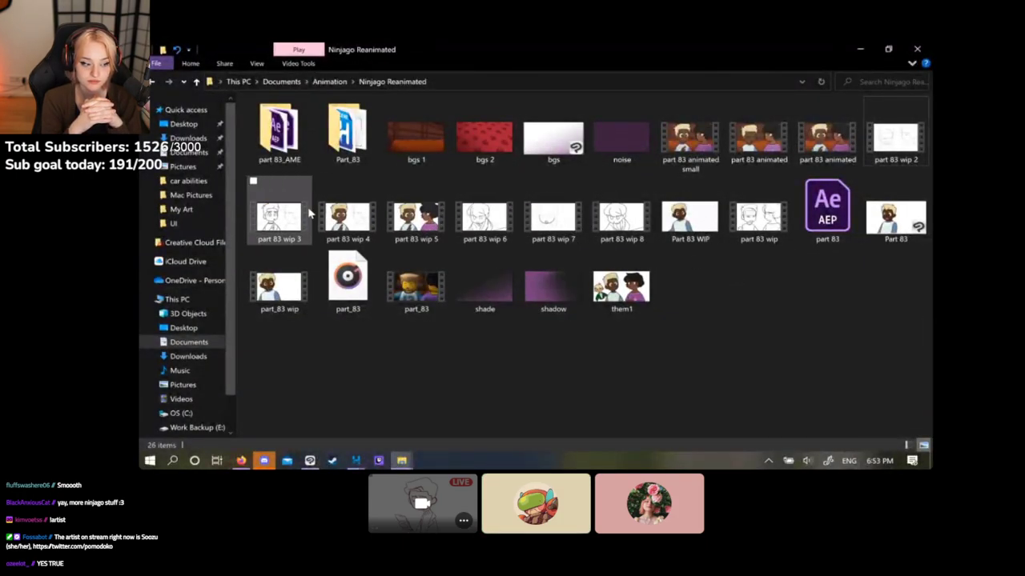
pyautogui.doubleClick(291, 229)
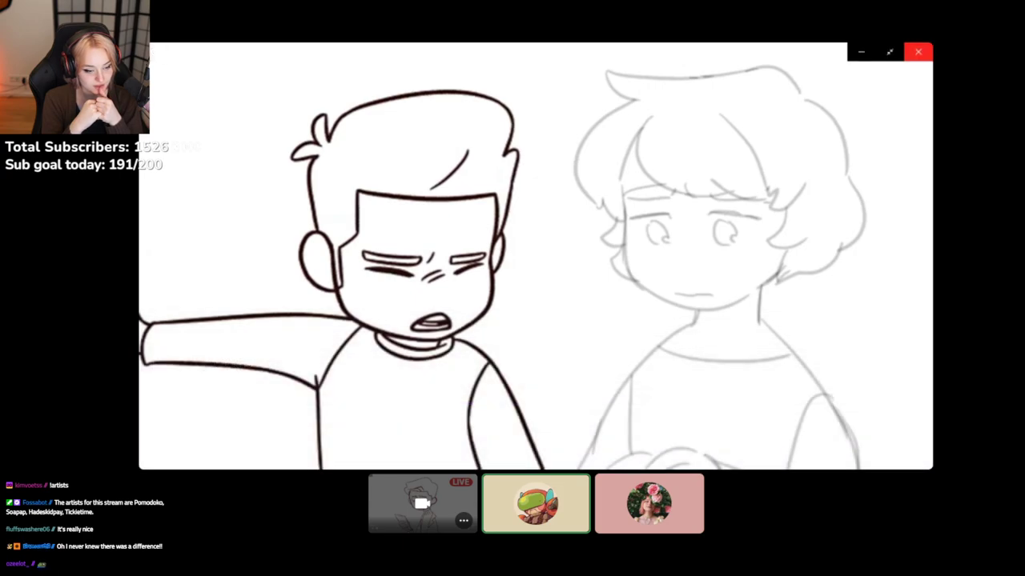
pyautogui.click(922, 50)
# Play the last part 83 animated video in the folder, scrub through its couch scene with the two characters, and close it
pyautogui.doubleClick(824, 145)
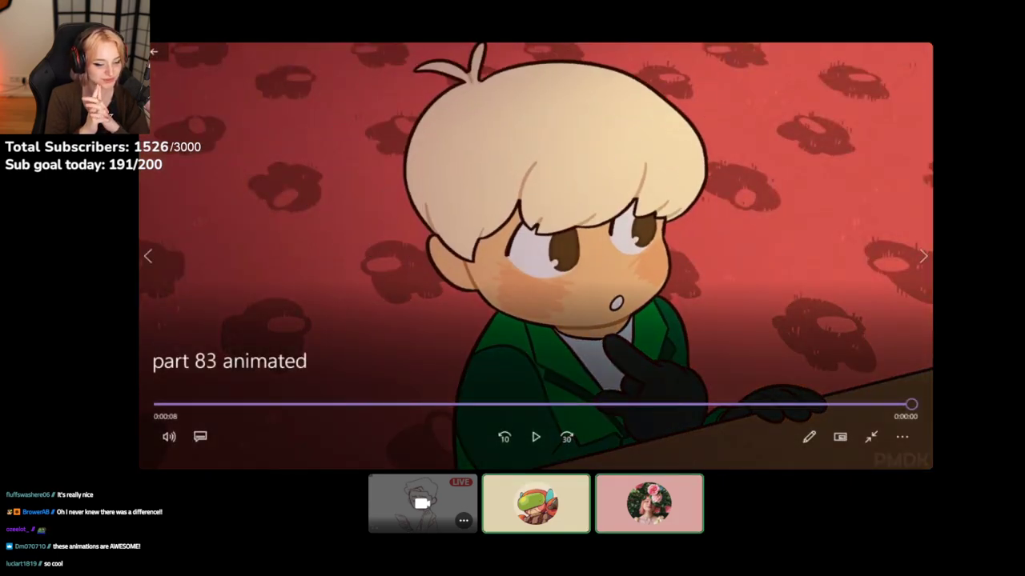
pyautogui.moveTo(929, 48)
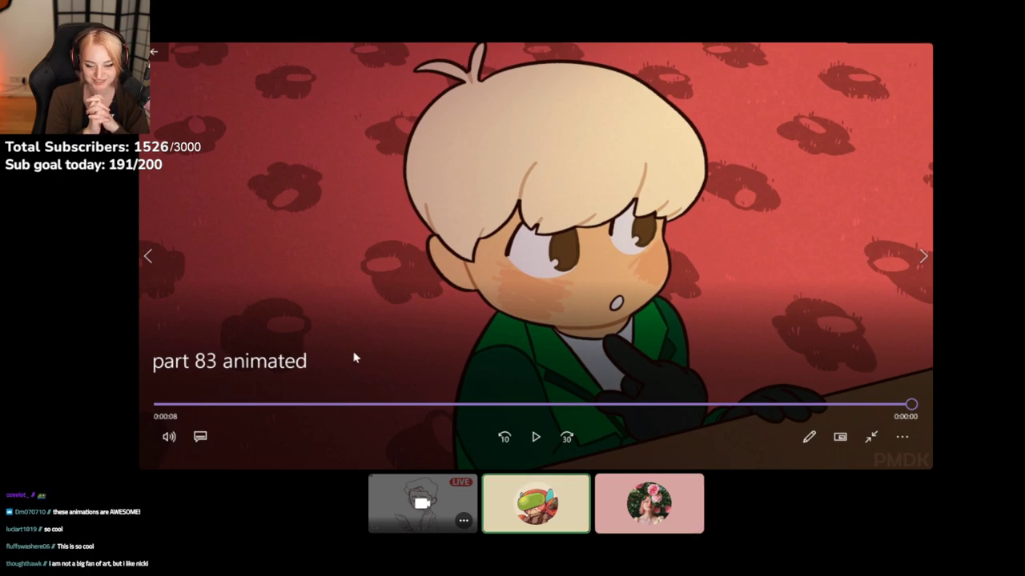
pyautogui.moveTo(250, 406); pyautogui.dragTo(367, 408)
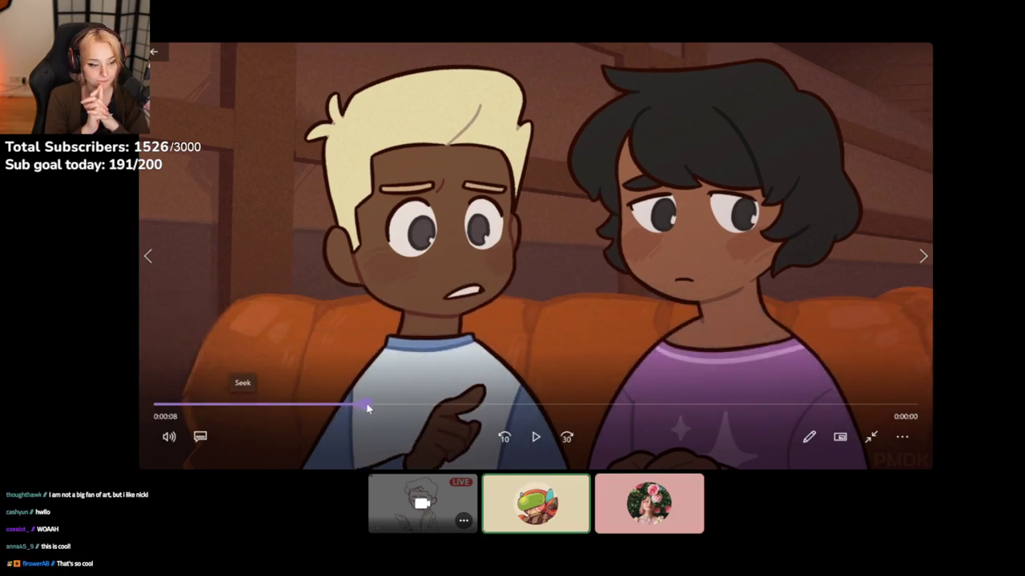
pyautogui.moveTo(373, 408); pyautogui.dragTo(494, 416)
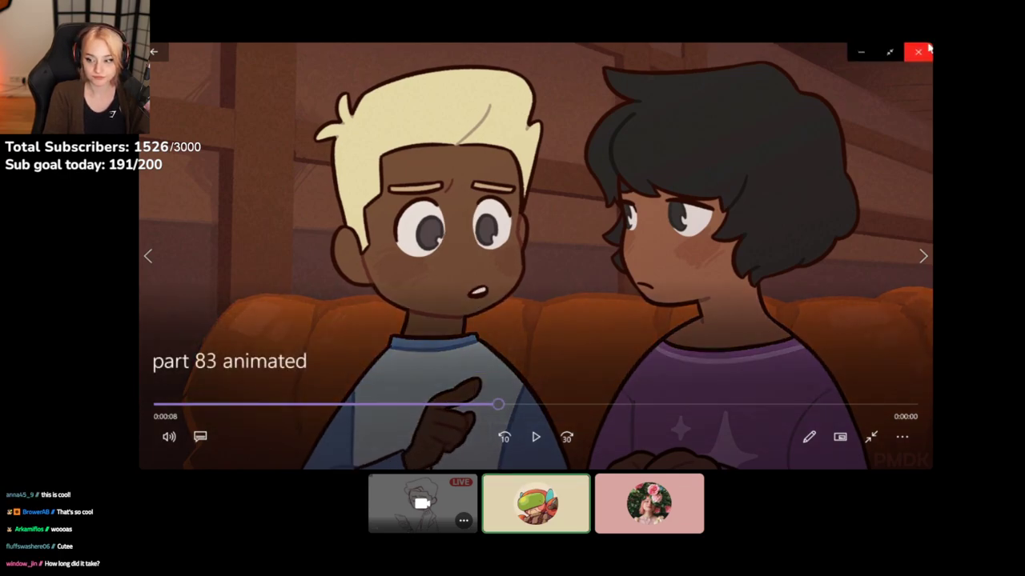
pyautogui.click(915, 48)
pyautogui.click(803, 332)
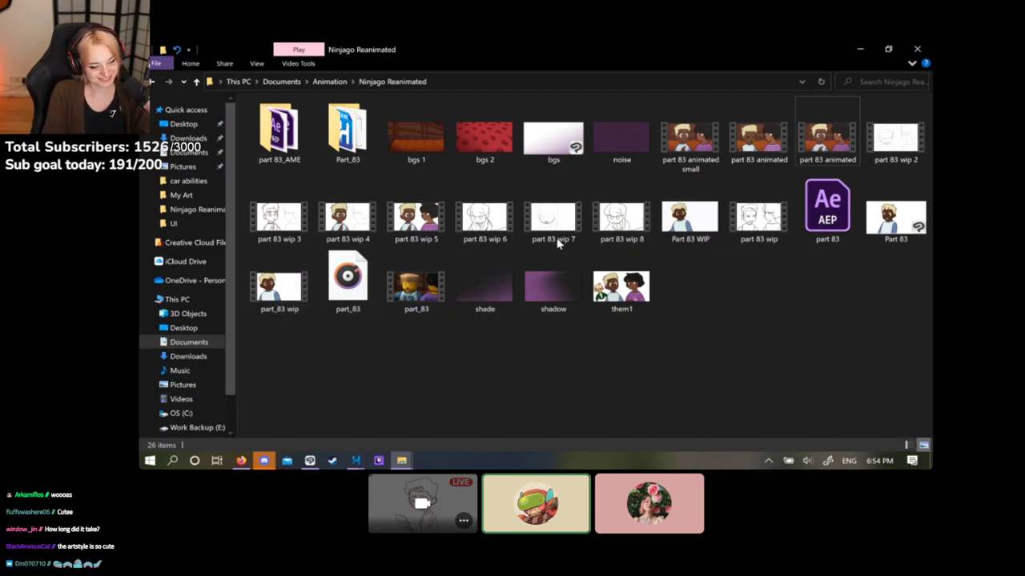
# Play the part_83 wip video, replay it from the start, and close it
pyautogui.doubleClick(296, 313)
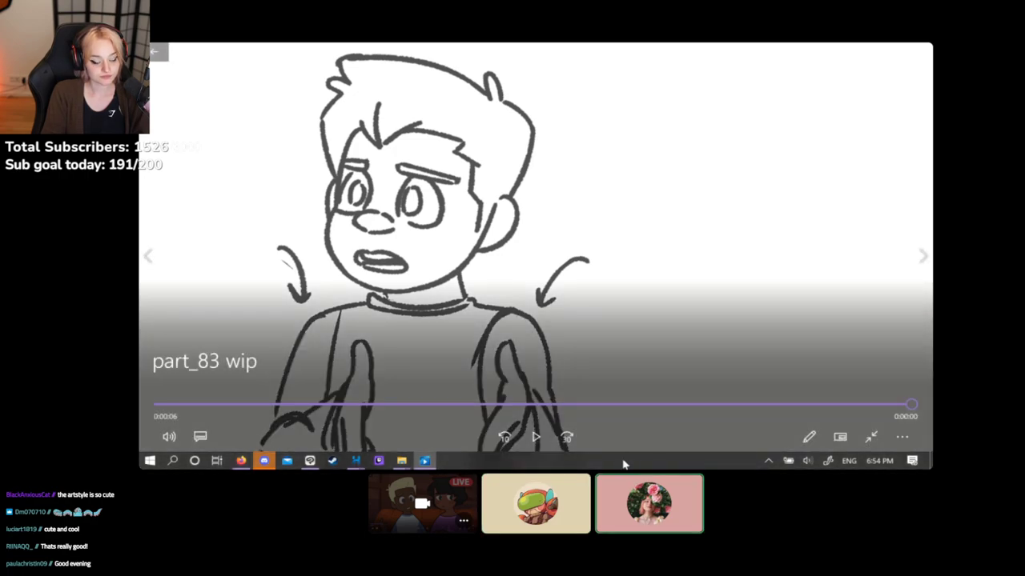
pyautogui.moveTo(220, 407); pyautogui.dragTo(161, 407)
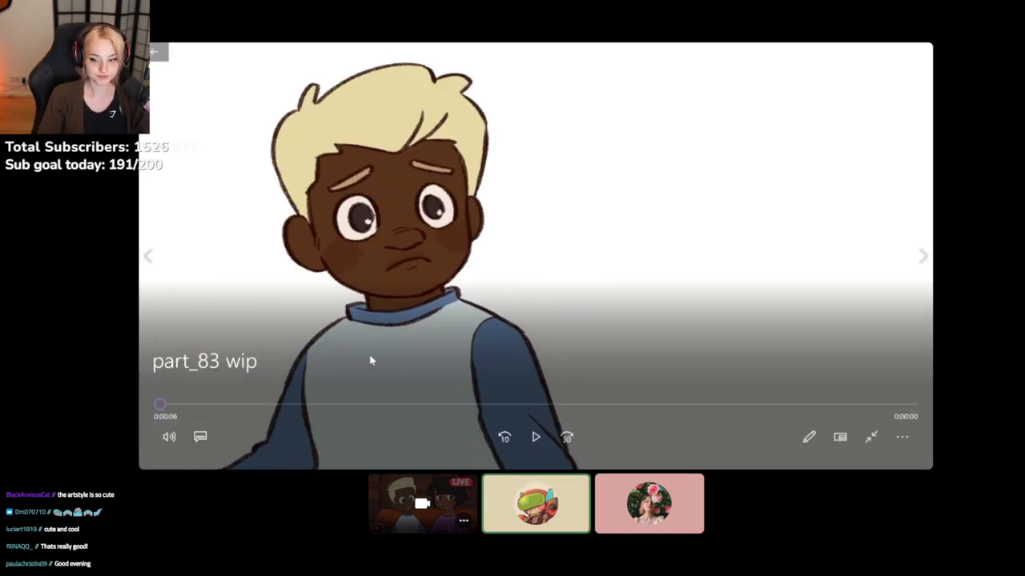
pyautogui.click(535, 437)
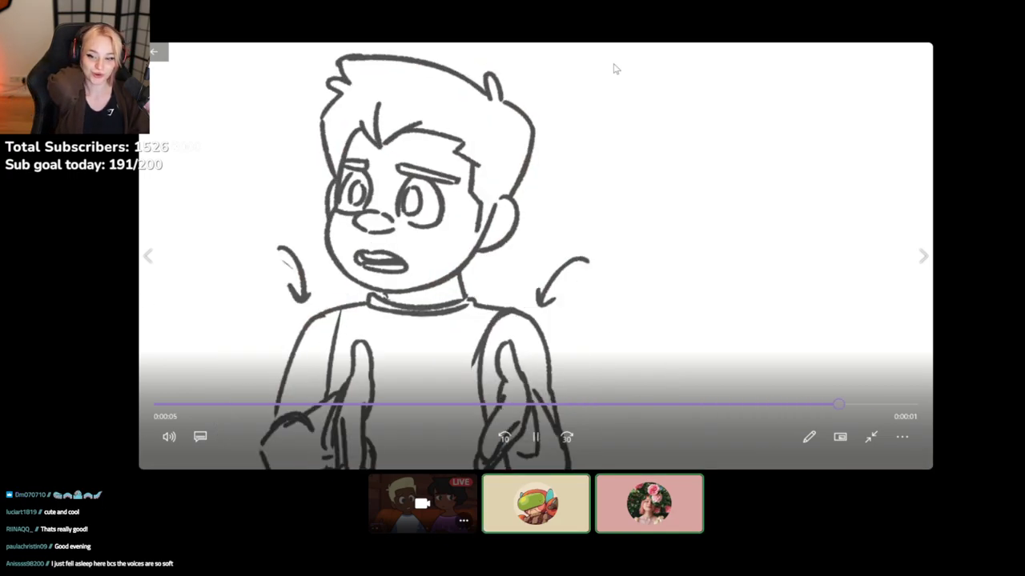
pyautogui.click(917, 50)
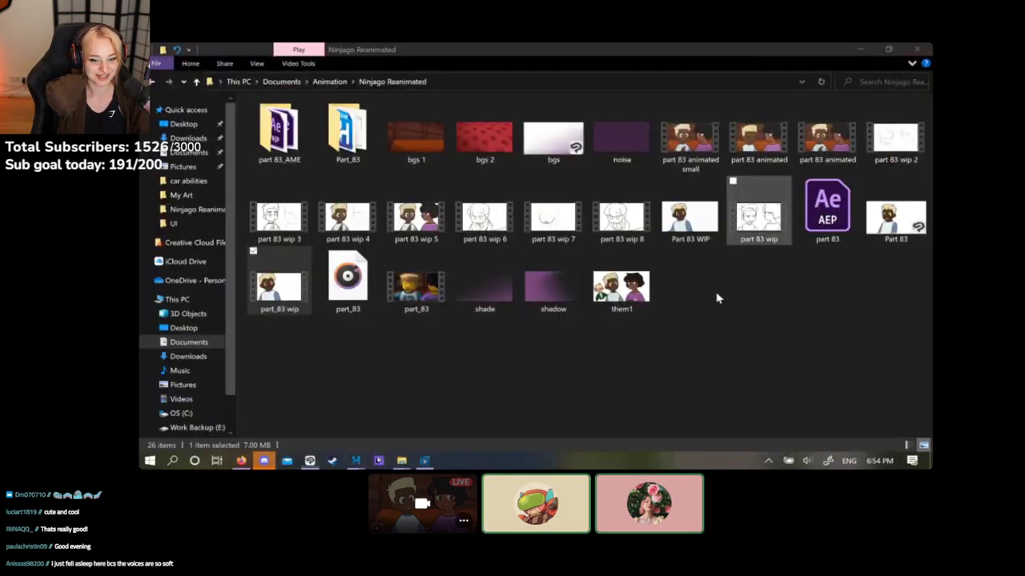
pyautogui.click(670, 378)
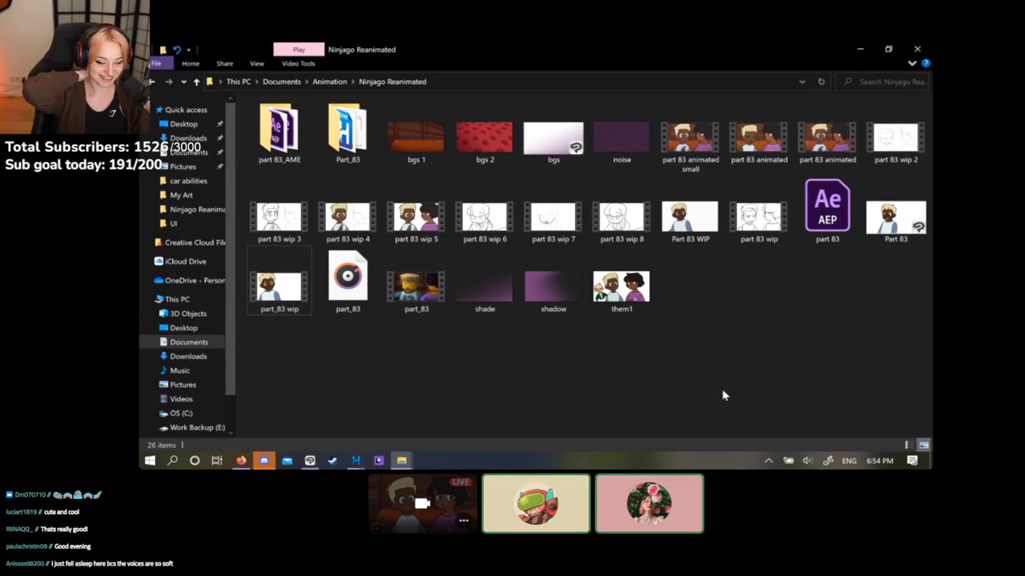
# Return to the Animation folder and switch the Discord call's screen share to the Clip Studio Paint window
pyautogui.click(330, 82)
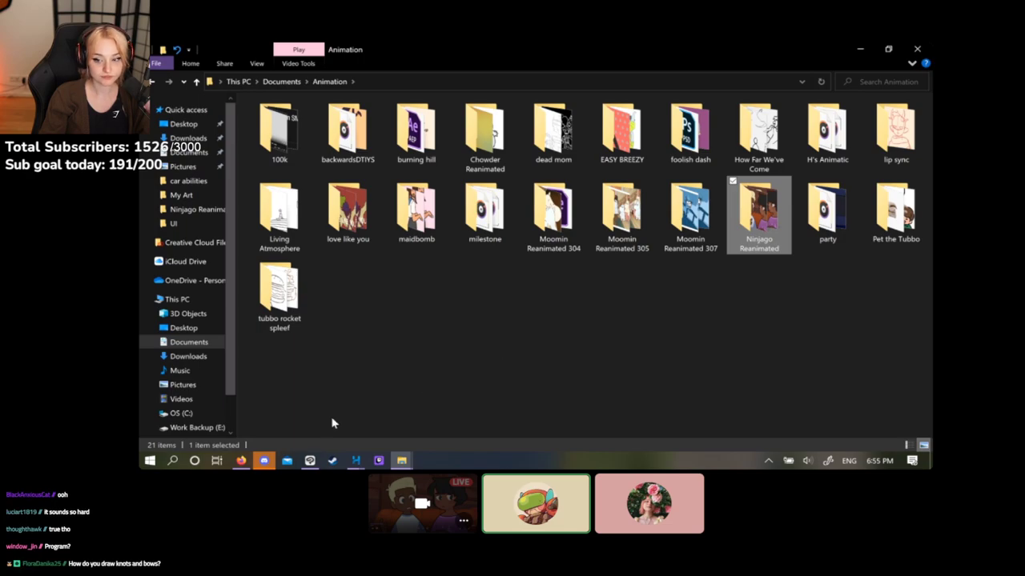
pyautogui.click(241, 462)
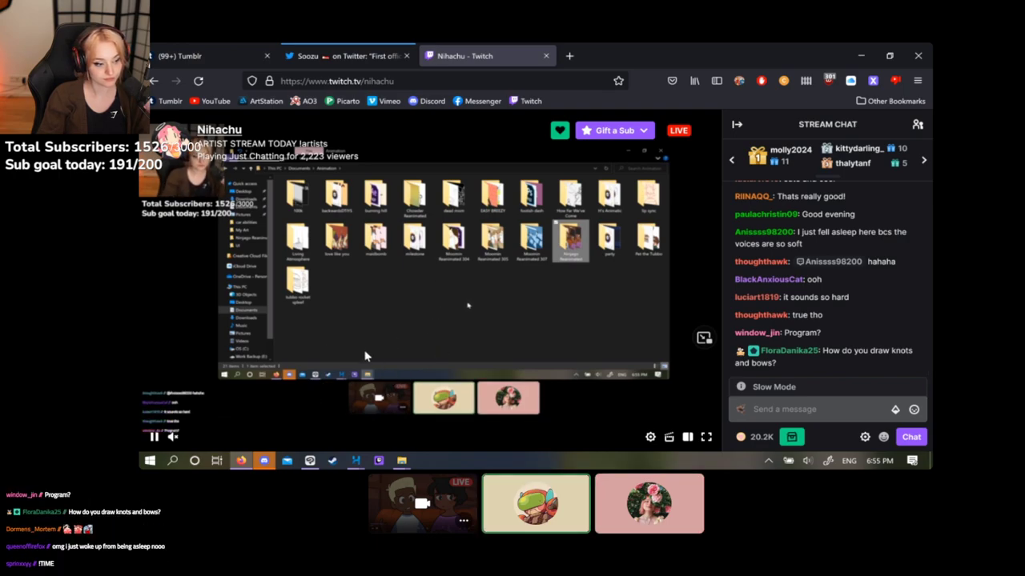
pyautogui.click(264, 460)
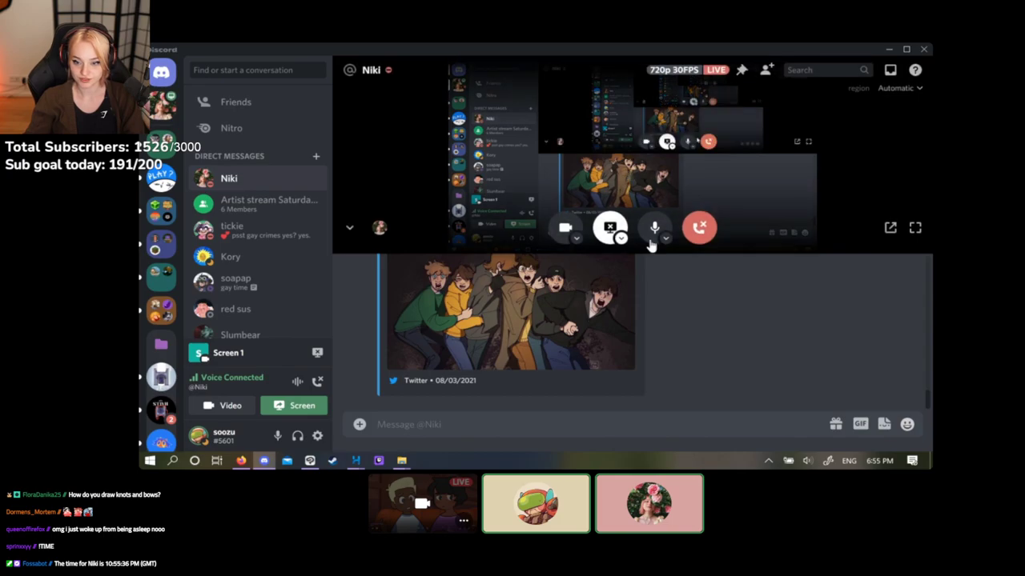
pyautogui.click(610, 229)
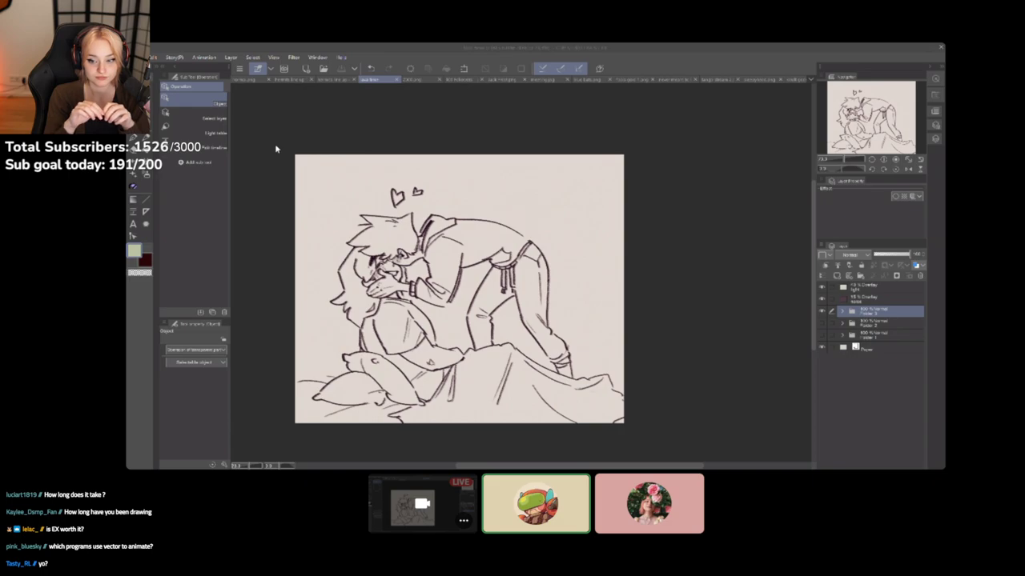
# Bring up the blank Animation canvas and show the Timeline below it
pyautogui.click(415, 83)
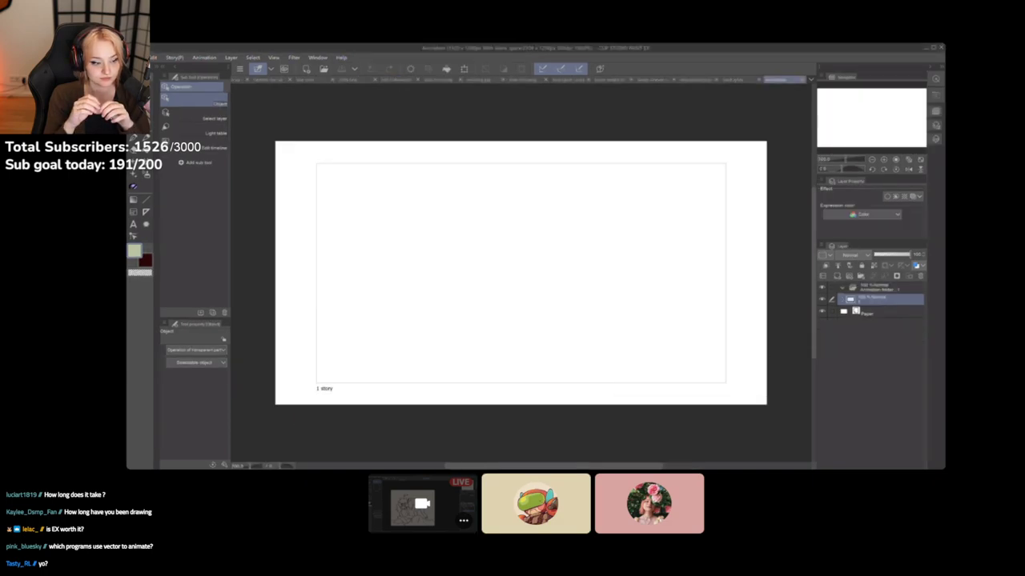
pyautogui.click(318, 58)
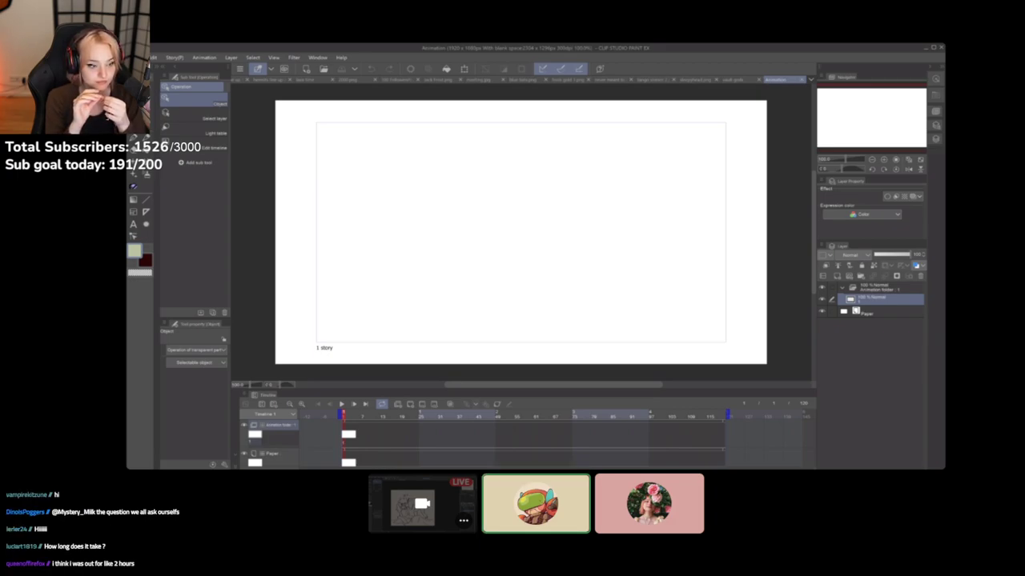
pyautogui.click(503, 176)
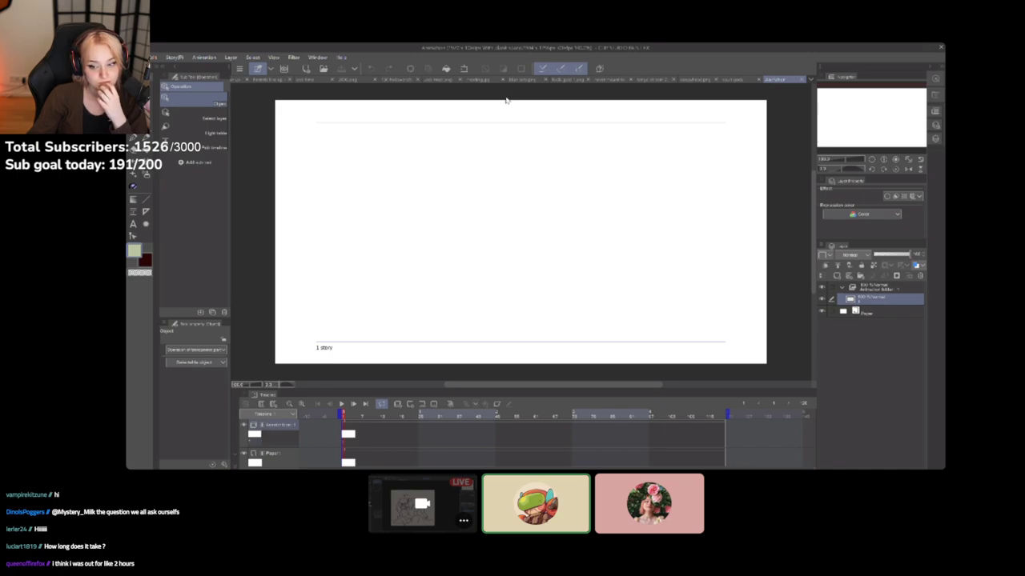
# Group the cel's layer into its own folder, add a second layer above it, and make the lower layer active
pyautogui.hotkey('ctrl', 'g')
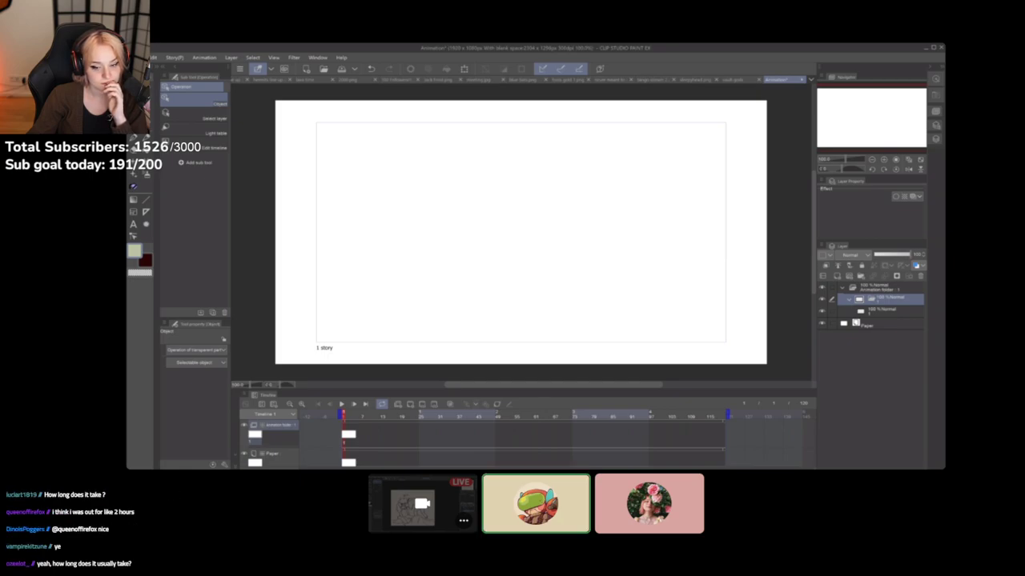
pyautogui.hotkey('ctrl', 'shift', 'n')
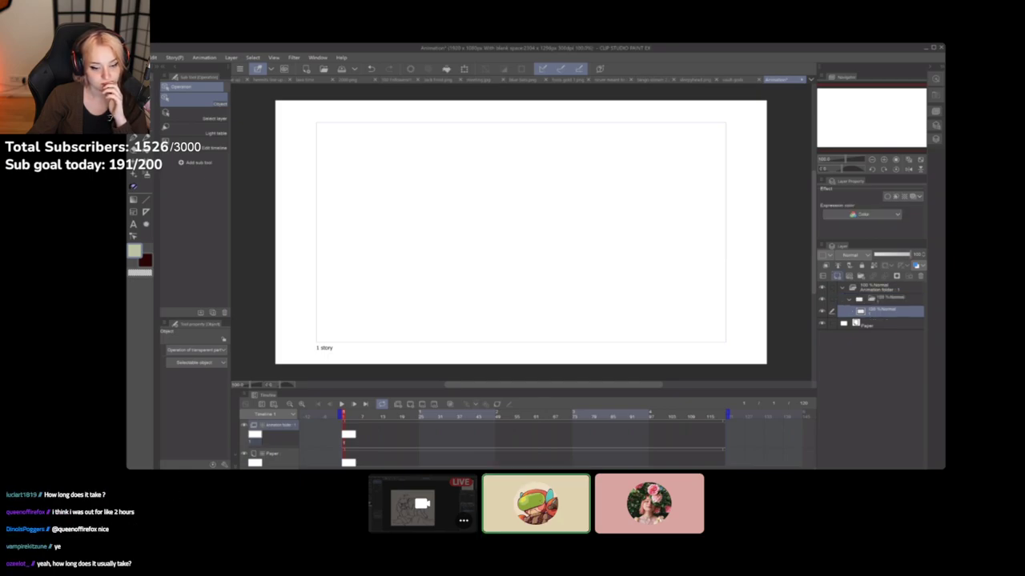
pyautogui.click(887, 323)
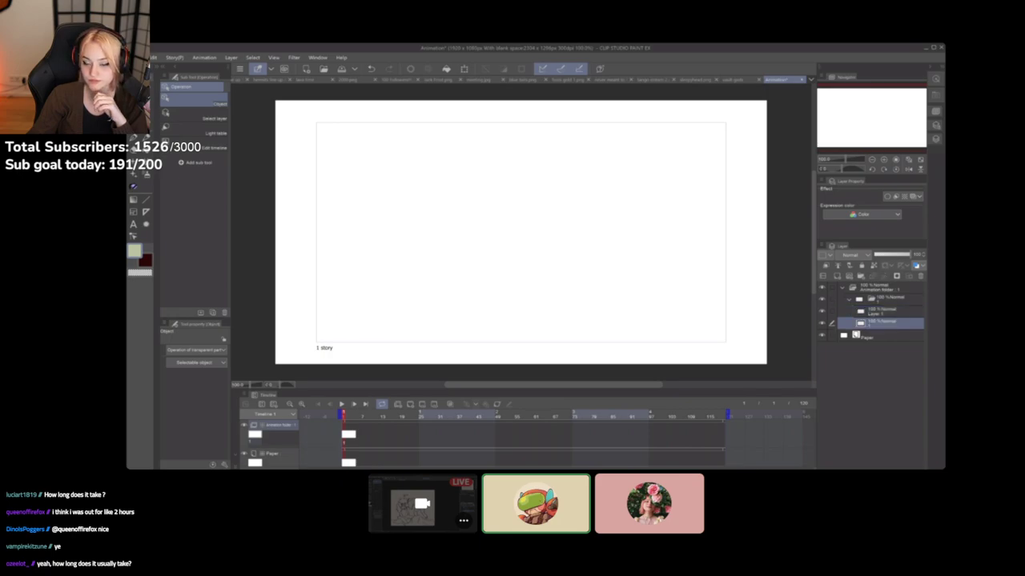
# Sketch a small round head with dot eyes and a w-shaped mouth on the lower layer with a pen
pyautogui.press('p')
pyautogui.moveTo(480, 186)
pyautogui.mouseDown()
pyautogui.moveTo(460, 212)
pyautogui.moveTo(502, 189)
pyautogui.moveTo(471, 226)
pyautogui.moveTo(530, 210)
pyautogui.mouseUp()
pyautogui.hotkey('ctrl', 'z')
pyautogui.moveTo(517, 189)
pyautogui.mouseDown()
pyautogui.moveTo(497, 221)
pyautogui.moveTo(503, 213)
pyautogui.moveTo(461, 210)
pyautogui.mouseUp()
pyautogui.click(498, 210)
pyautogui.click(505, 210)
# Hatch shading lines along the left side of the round head on the upper layer
pyautogui.click(880, 312)
pyautogui.moveTo(479, 202); pyautogui.dragTo(461, 225)
pyautogui.moveTo(480, 214); pyautogui.dragTo(466, 231)
pyautogui.moveTo(481, 221); pyautogui.dragTo(471, 234)
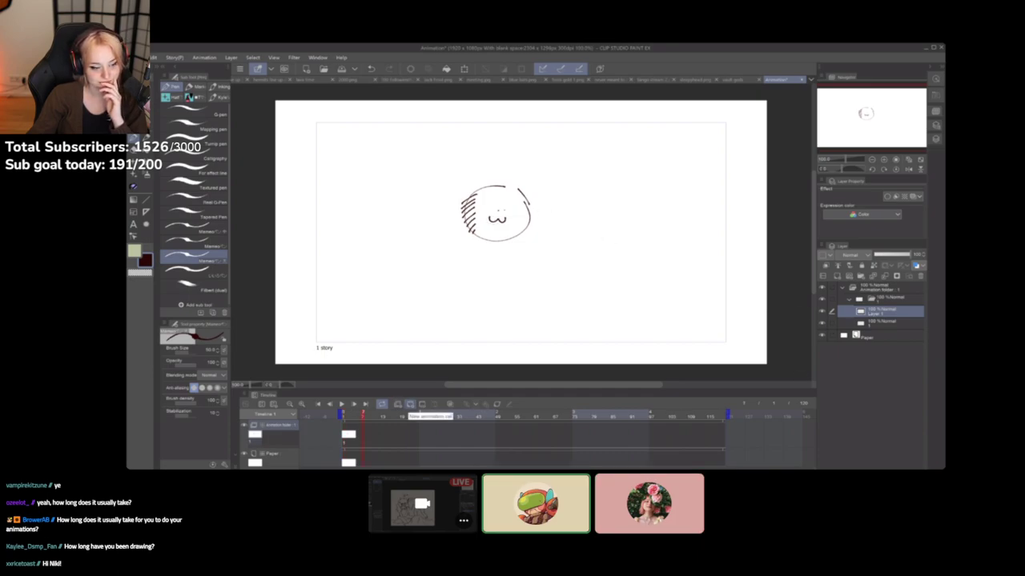
# Add a new animation cel at frame 7 and turn on onion skin with its lower layer active
pyautogui.click(410, 405)
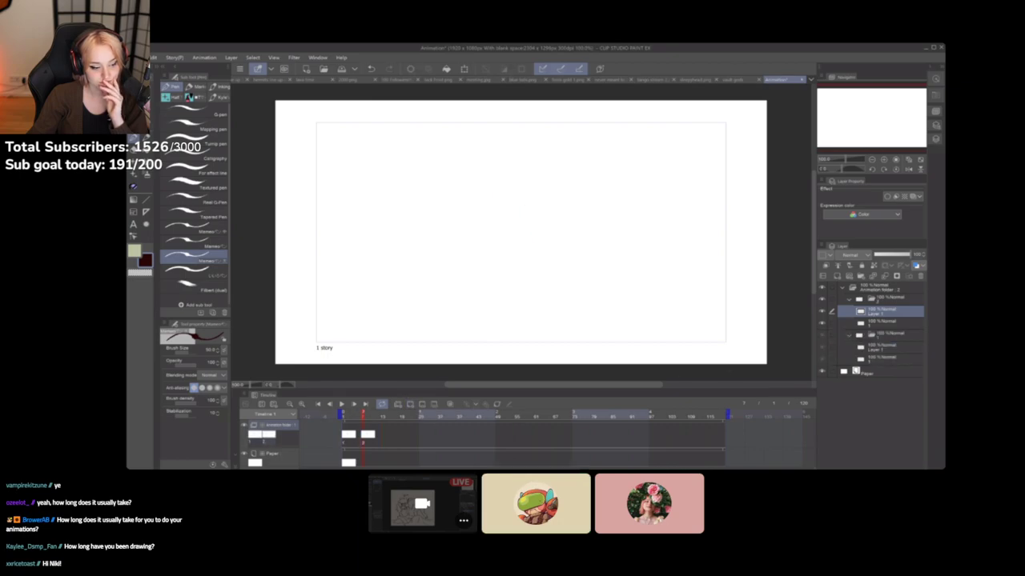
pyautogui.click(881, 323)
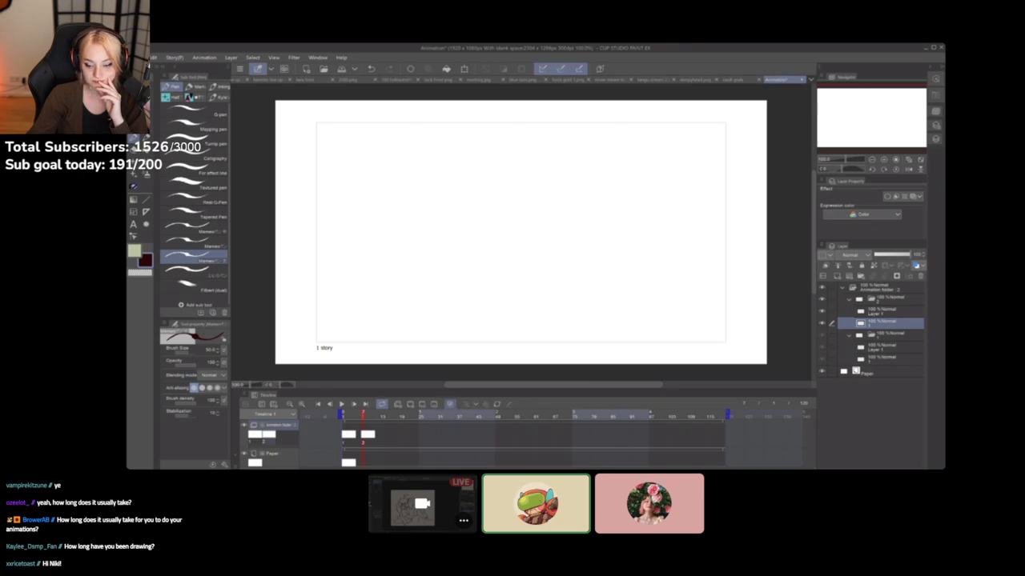
pyautogui.click(450, 404)
# Redraw the round face slightly right of the onion-skinned one on the lower layer, and hatch its left side on the upper layer
pyautogui.moveTo(527, 189)
pyautogui.mouseDown()
pyautogui.moveTo(496, 190)
pyautogui.moveTo(542, 228)
pyautogui.moveTo(536, 193)
pyautogui.moveTo(513, 214)
pyautogui.moveTo(480, 200)
pyautogui.mouseUp()
pyautogui.click(513, 209)
pyautogui.click(525, 207)
pyautogui.click(881, 311)
pyautogui.moveTo(497, 197); pyautogui.dragTo(479, 205)
pyautogui.moveTo(494, 201)
pyautogui.mouseDown()
pyautogui.moveTo(482, 209)
pyautogui.moveTo(483, 234)
pyautogui.mouseUp()
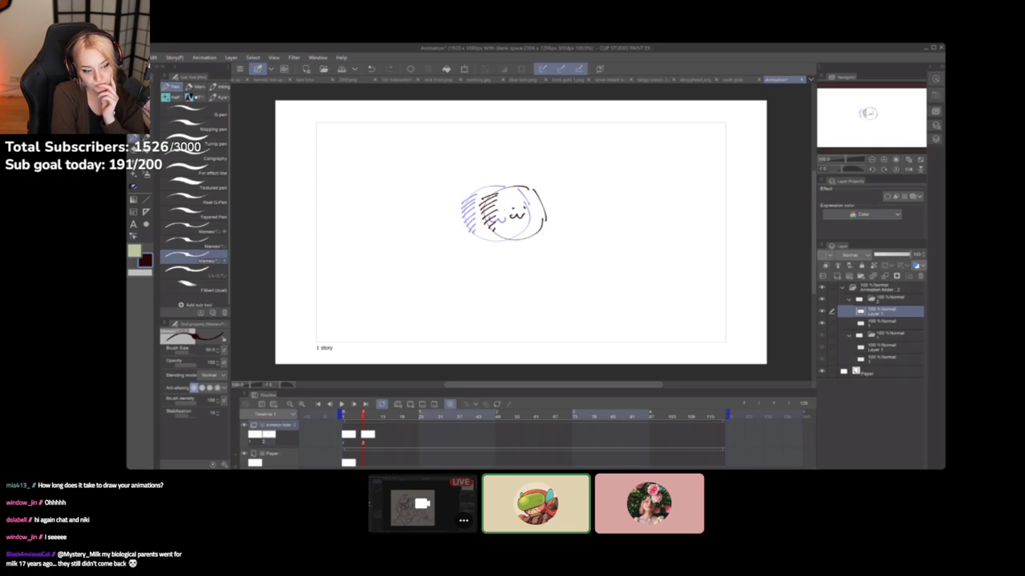
# Turn off onion skin and step back and forth through the frames to compare the two cels
pyautogui.moveTo(363, 415)
pyautogui.mouseDown()
pyautogui.moveTo(344, 415)
pyautogui.moveTo(373, 415)
pyautogui.mouseUp()
pyautogui.click(450, 405)
pyautogui.press('Left')
pyautogui.press('Right')
pyautogui.press('Right')
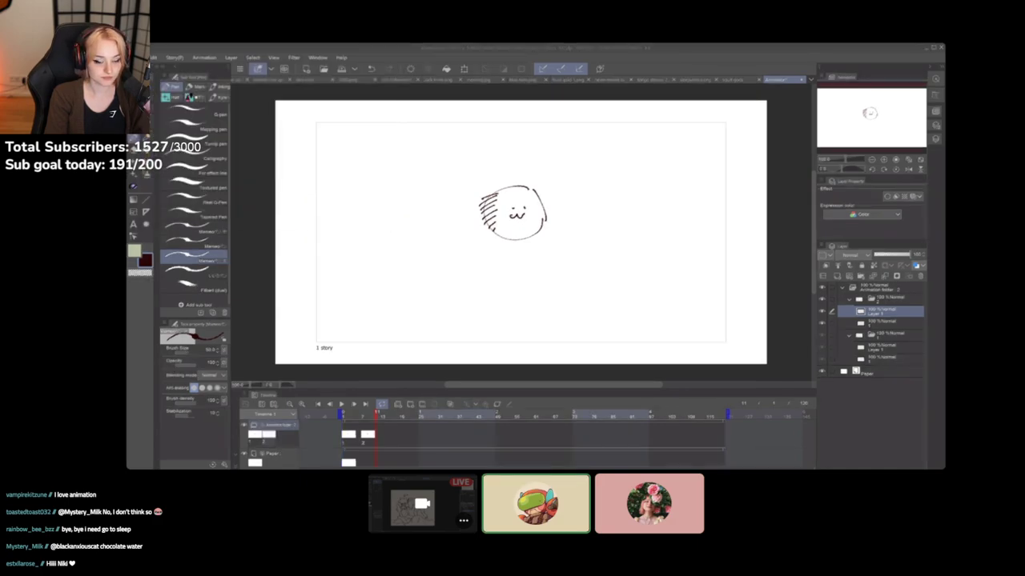
# Switch to the orange Halloween animation file, examine its cels in the timeline, and play the animation up to the second character pose
pyautogui.hotkey('ctrl', 'Tab')
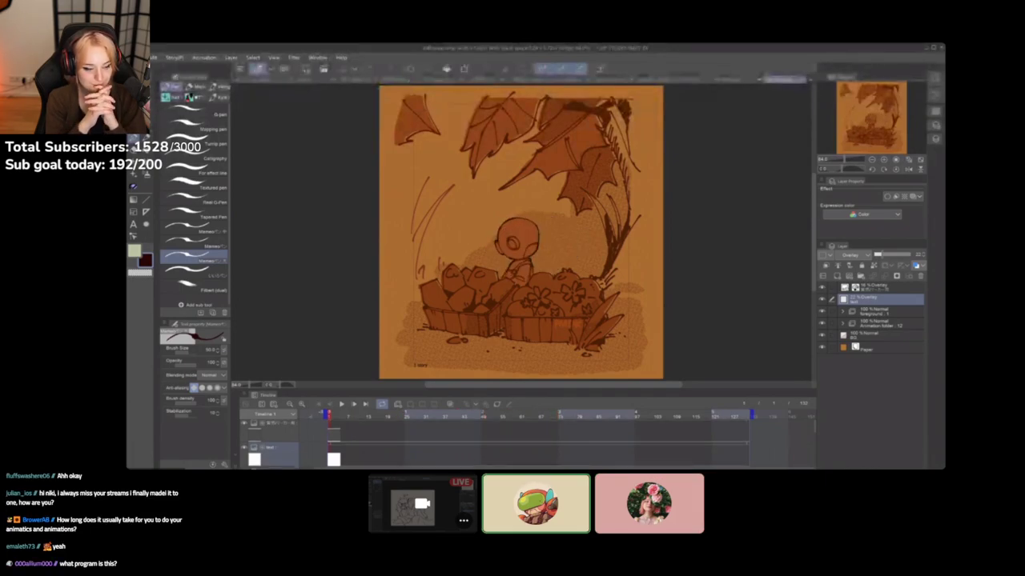
pyautogui.scroll(-3, 528, 440)
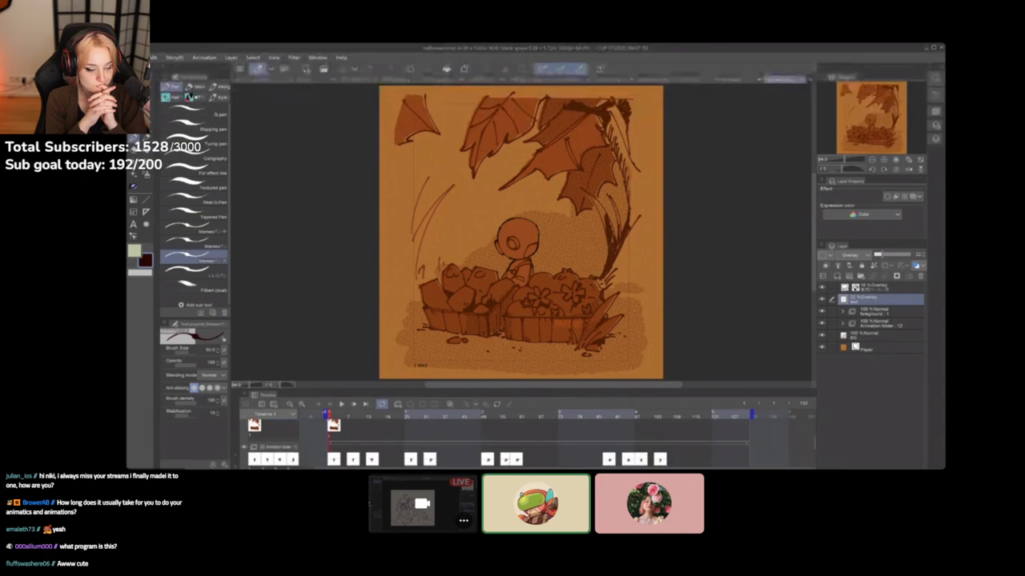
pyautogui.scroll(-1, 496, 445)
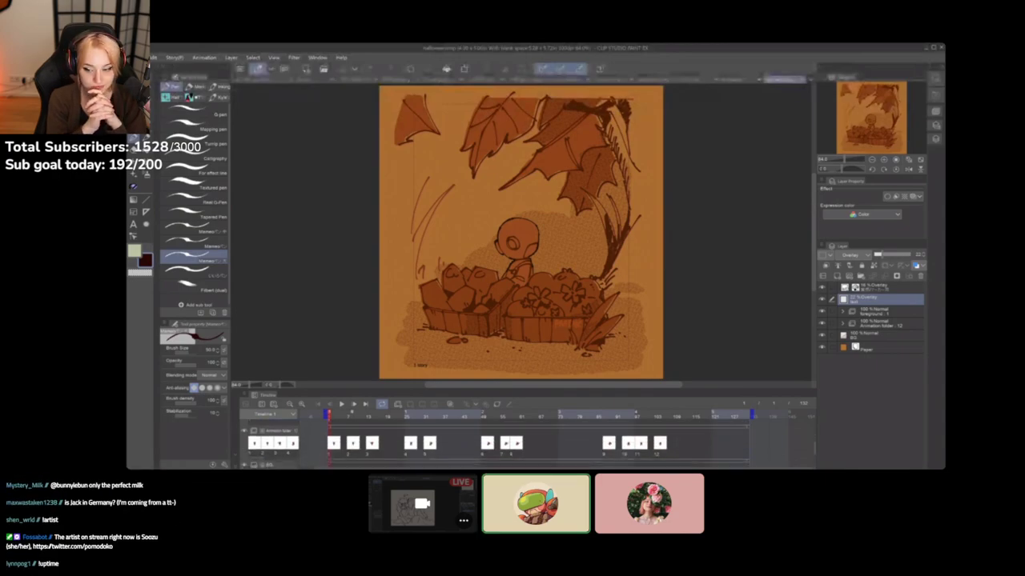
pyautogui.press('space')
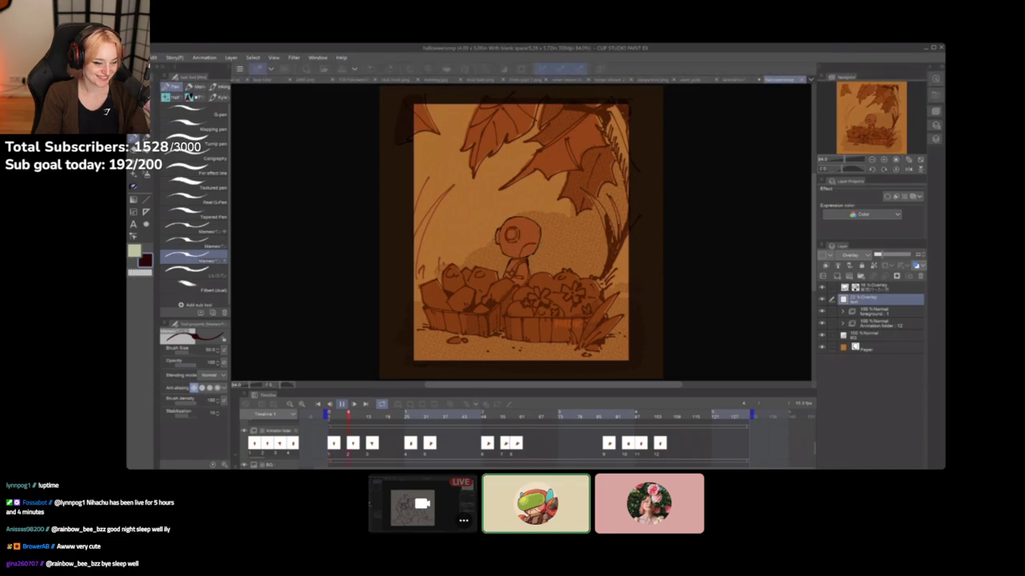
pyautogui.press('space')
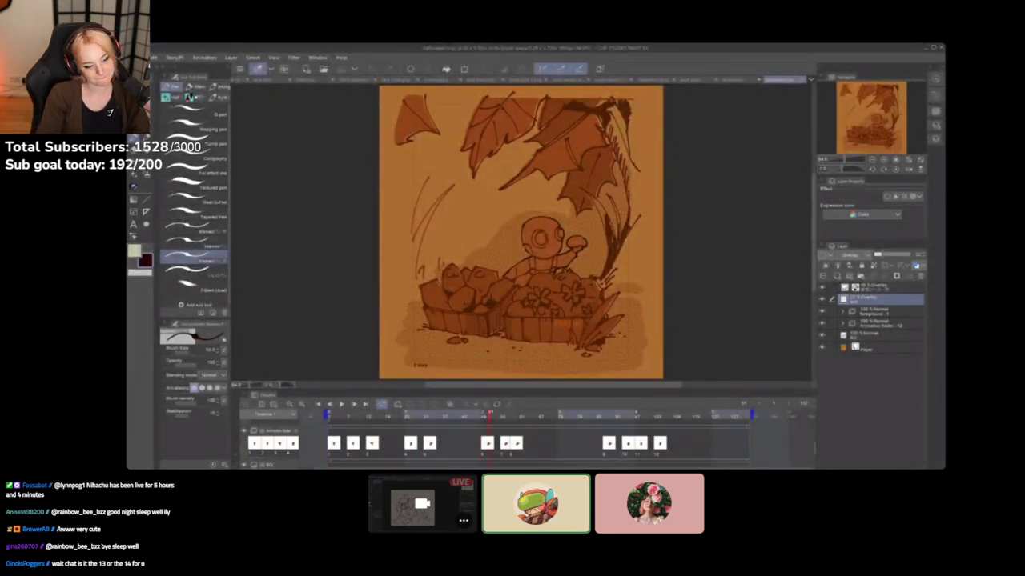
pyautogui.scroll(2, 535, 444)
pyautogui.scroll(1, 535, 444)
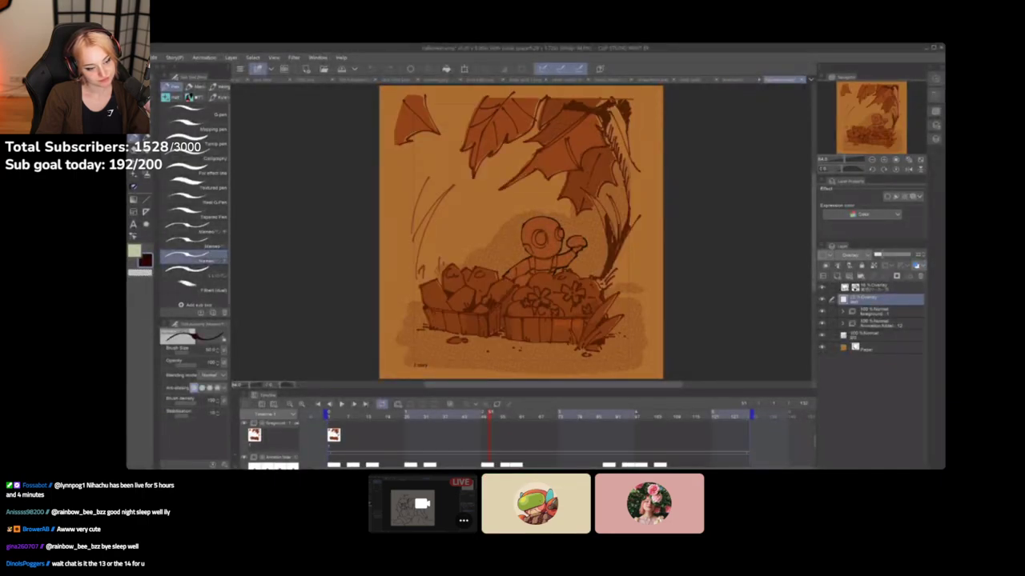
pyautogui.scroll(-2, 534, 445)
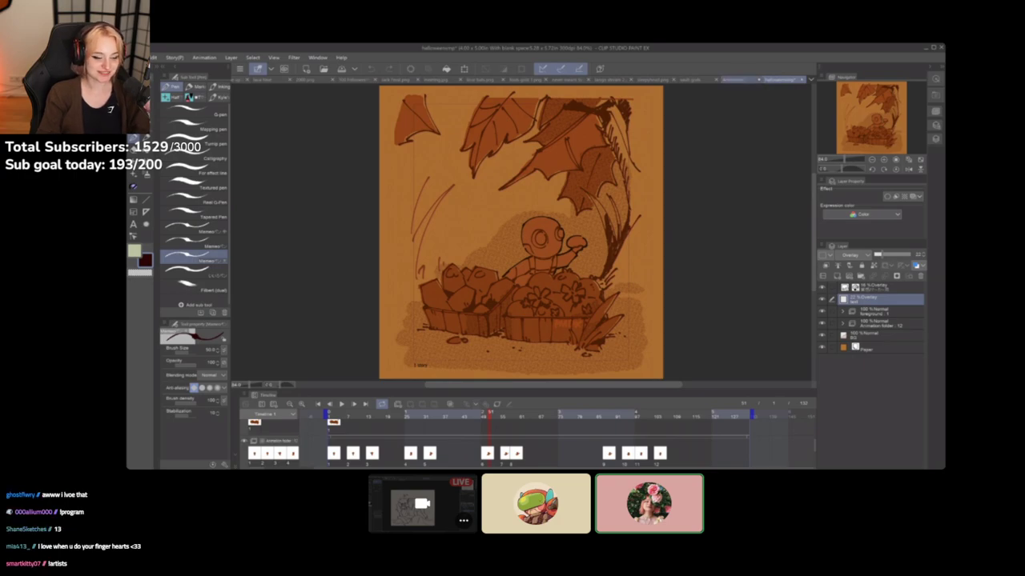
# Look at the round-face animation and the orange Halloween animation again, and switch to the Christmas illustration of eight characters
pyautogui.click(740, 80)
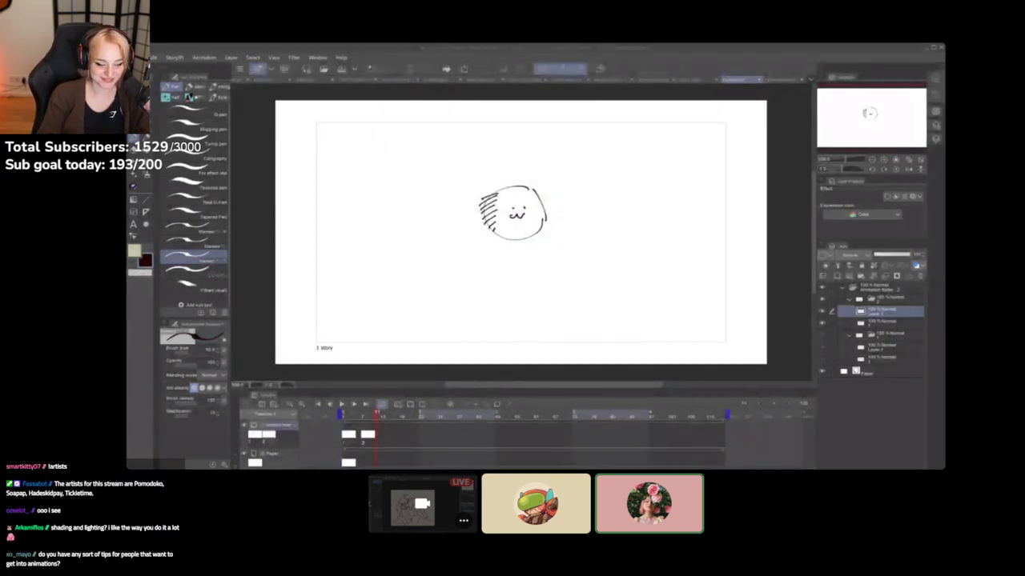
pyautogui.click(778, 80)
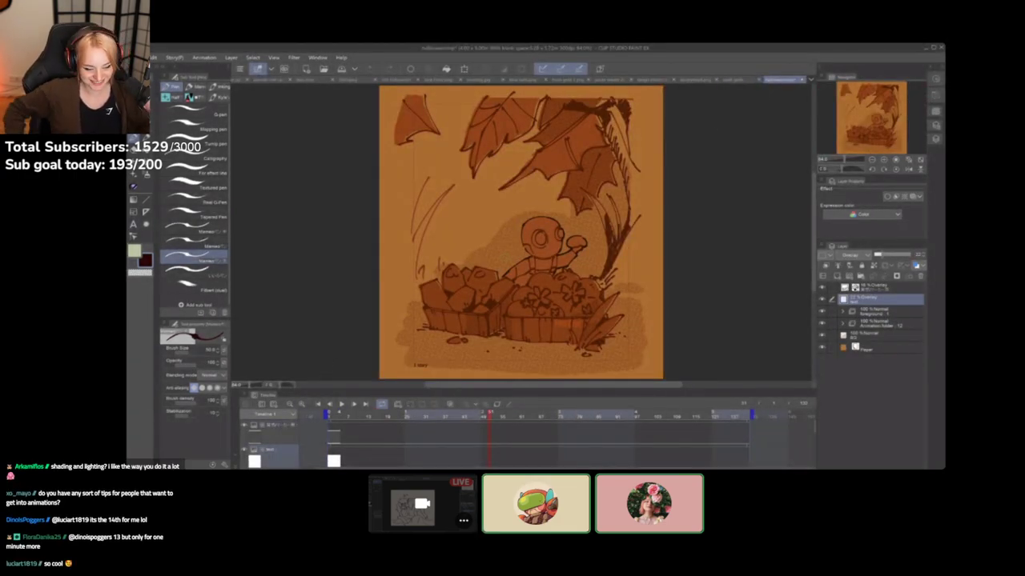
pyautogui.click(331, 415)
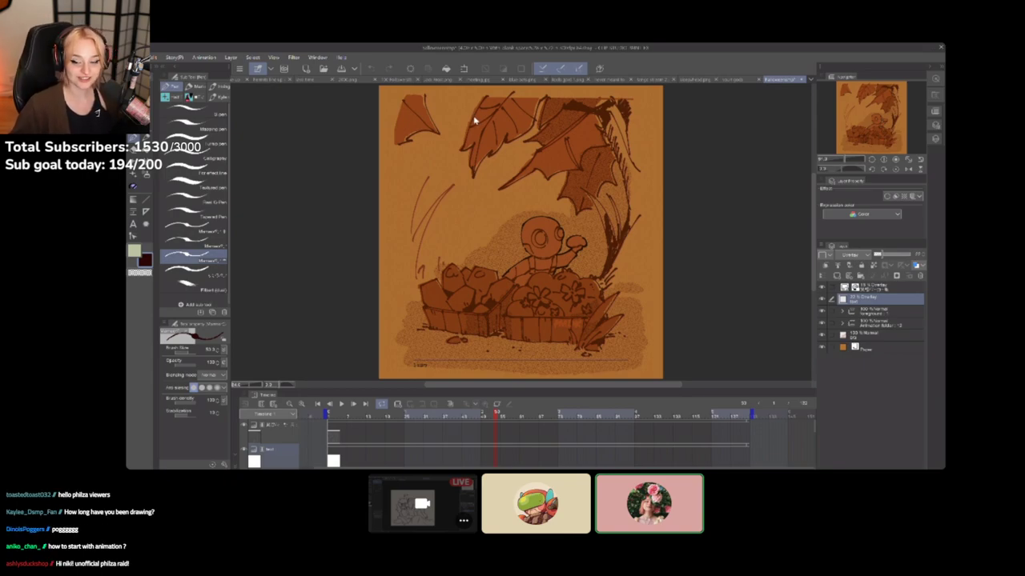
pyautogui.hotkey('ctrl', 'Tab')
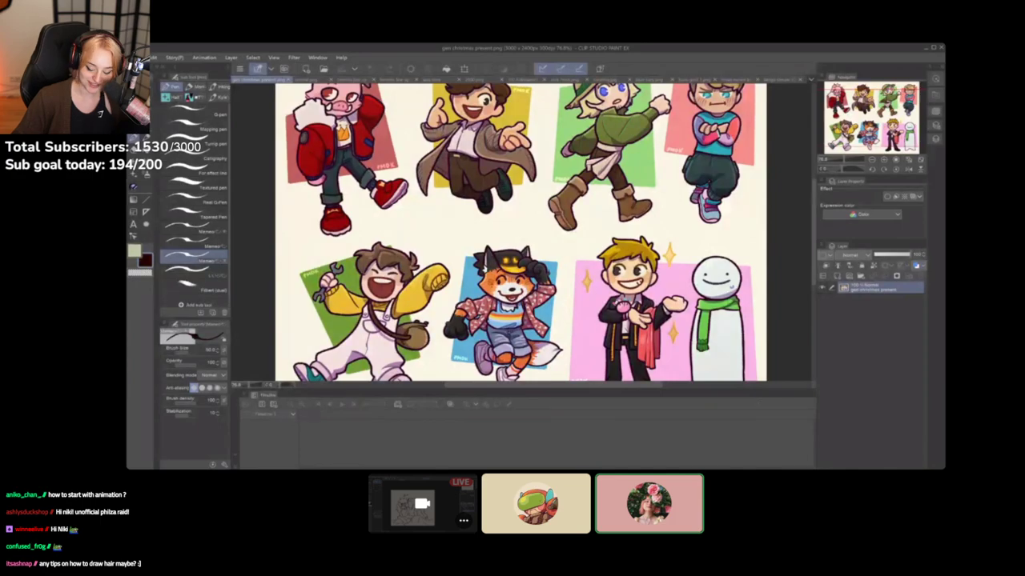
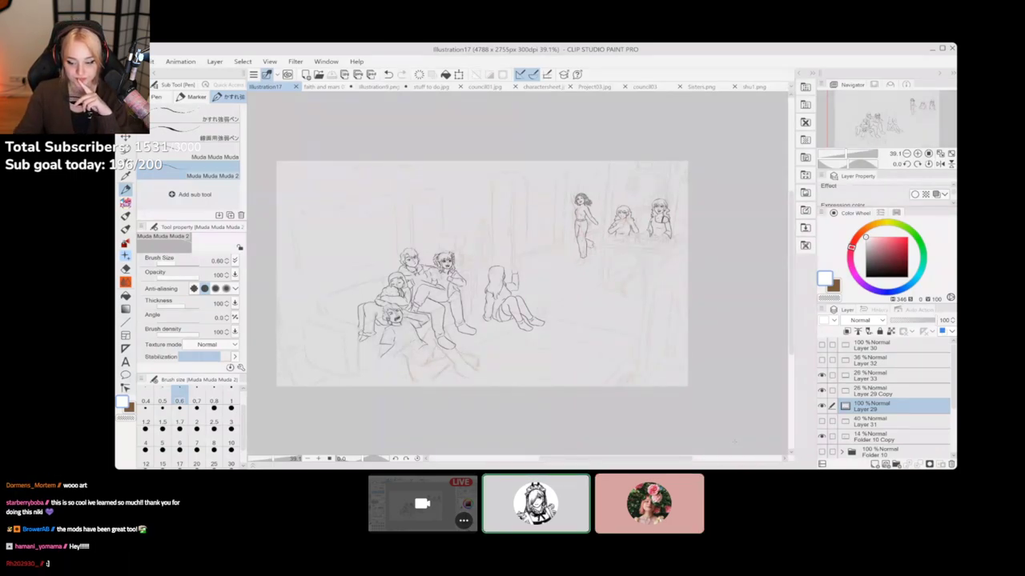
# Examine the Illustration17 sketch of seated figures up close and centre the whole page in view
pyautogui.scroll(2, 364, 365)
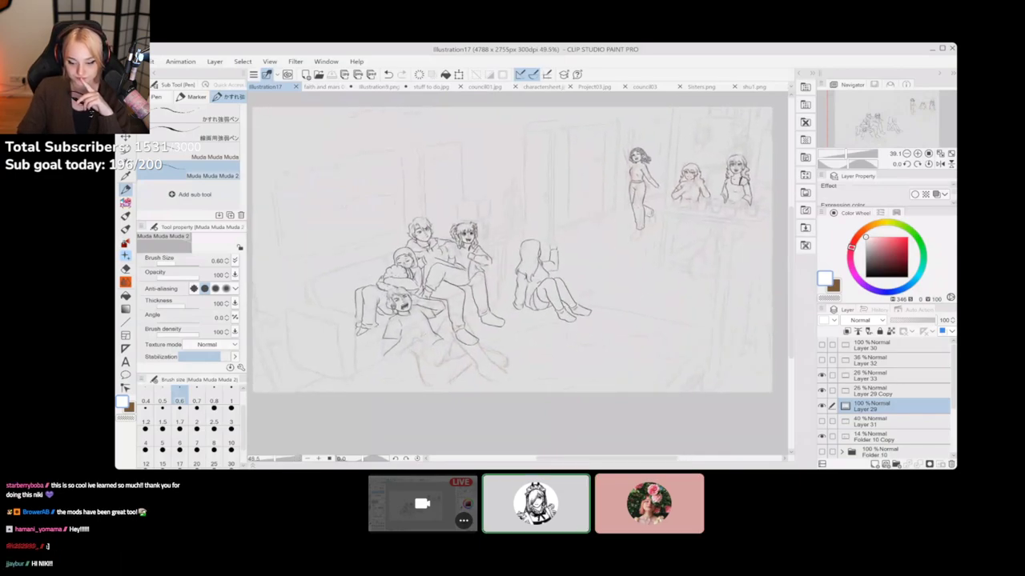
pyautogui.moveTo(512, 256); pyautogui.dragTo(494, 285)
pyautogui.scroll(-1, 398, 377)
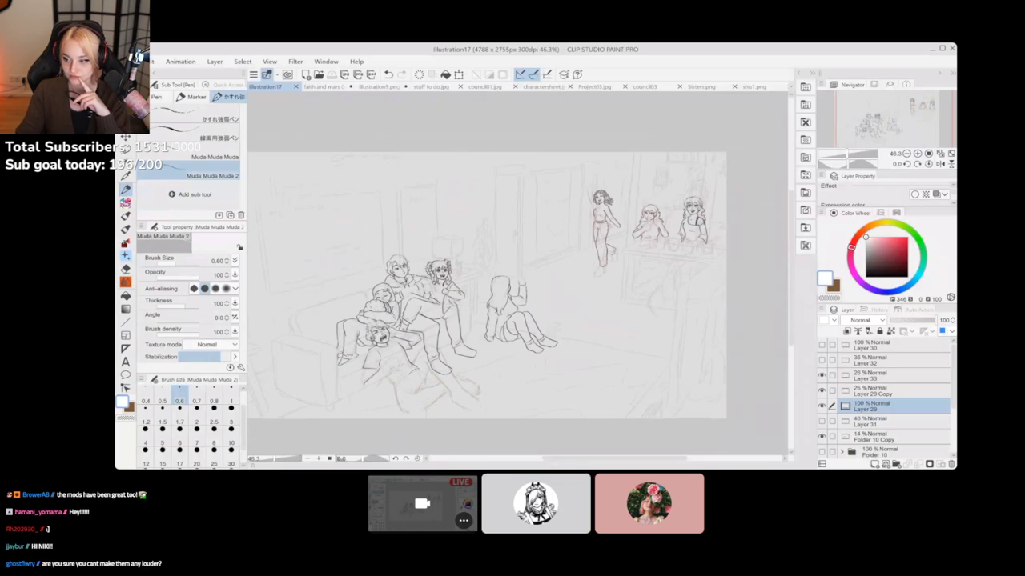
pyautogui.moveTo(512, 288); pyautogui.dragTo(525, 271)
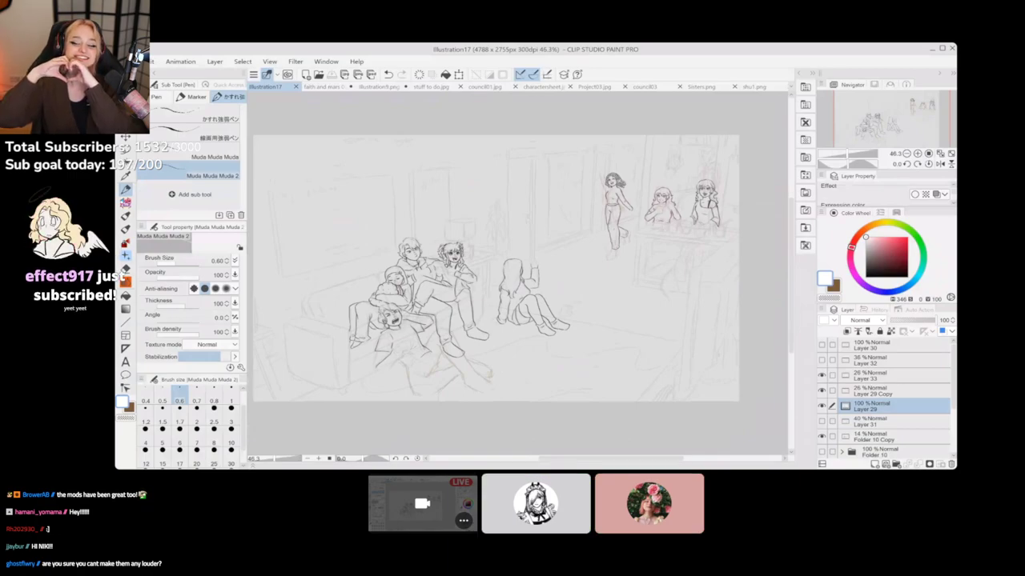
# Show the full faith and mars 03.jpg painting and a closer view of the blue-haired runner in Illustration9.png
pyautogui.click(328, 87)
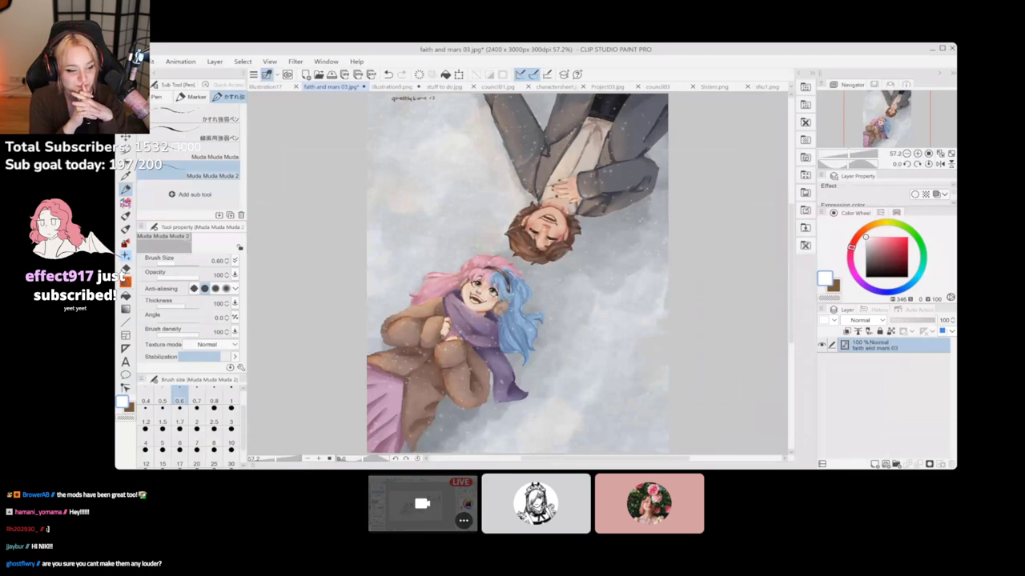
pyautogui.hotkey('ctrl', '-')
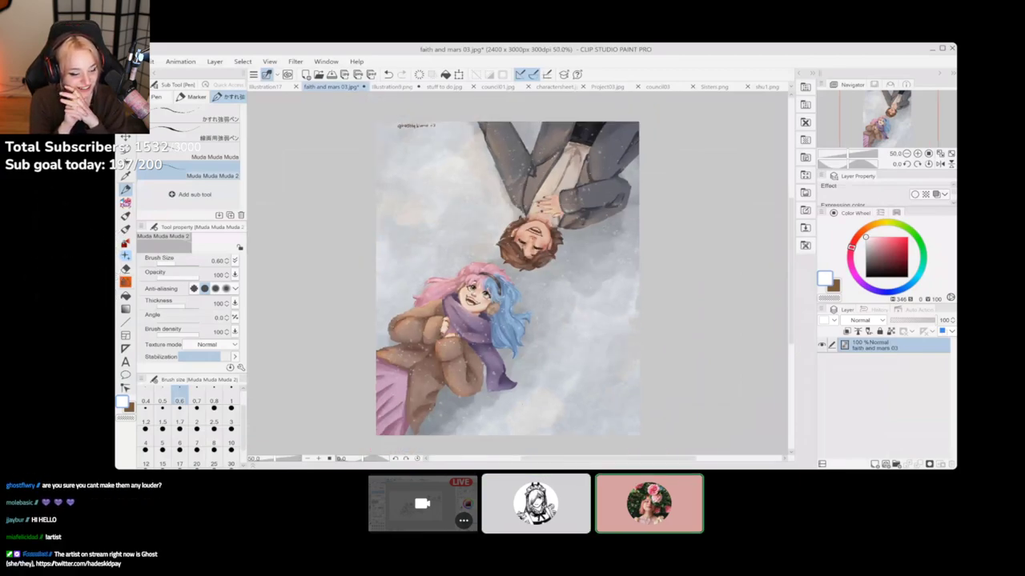
pyautogui.hotkey('ctrl', 'Tab')
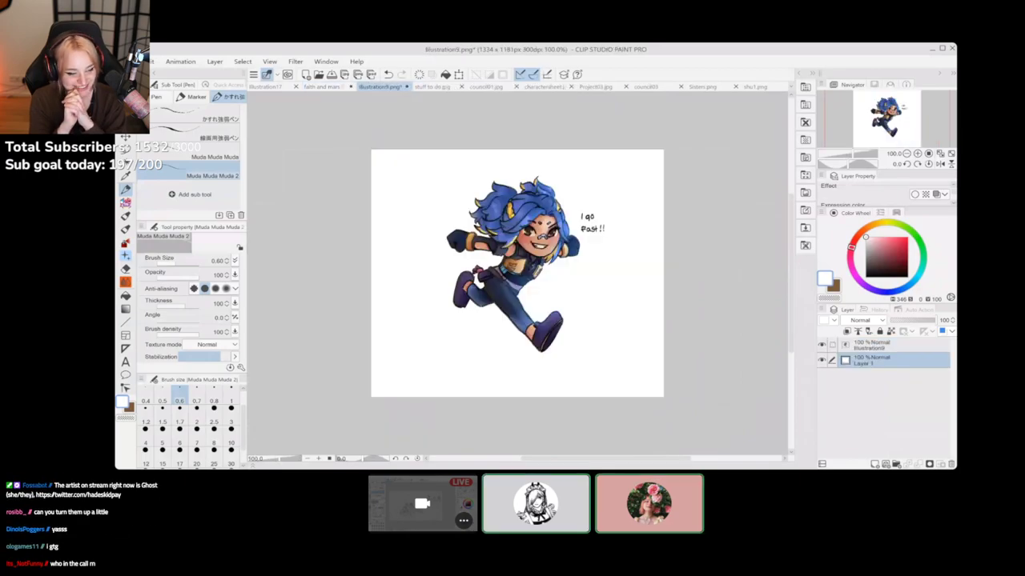
pyautogui.scroll(2, 481, 283)
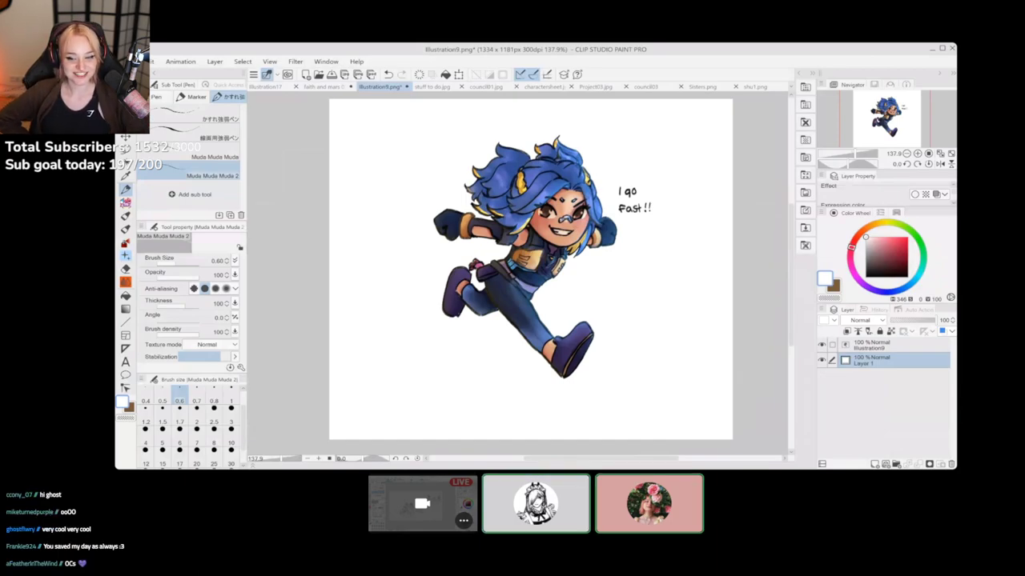
# Show the walking figure with the bear in stuff to do.jpg and the three armoured characters in council01.jpg
pyautogui.click(432, 86)
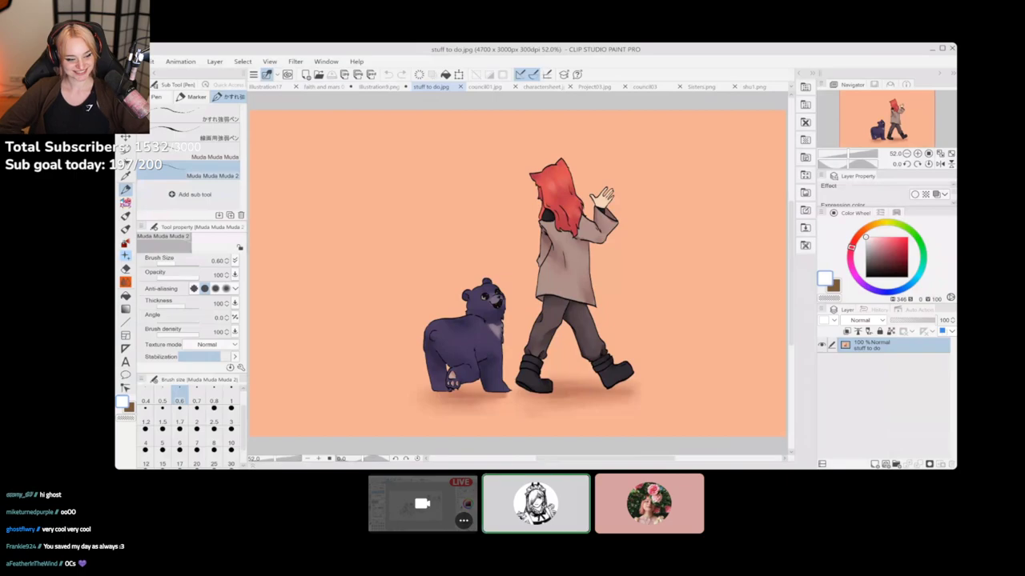
pyautogui.scroll(2, 451, 344)
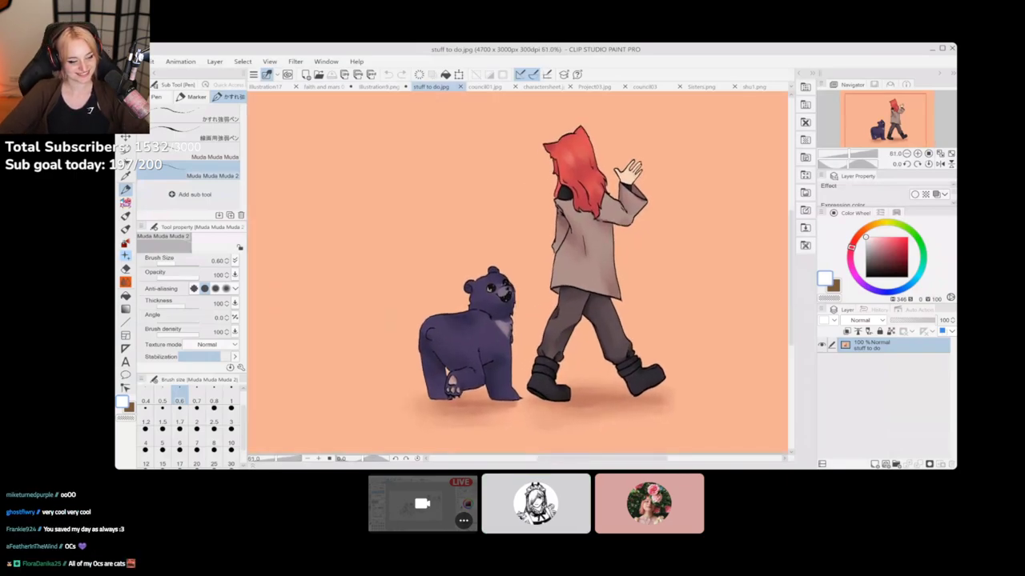
pyautogui.click(485, 86)
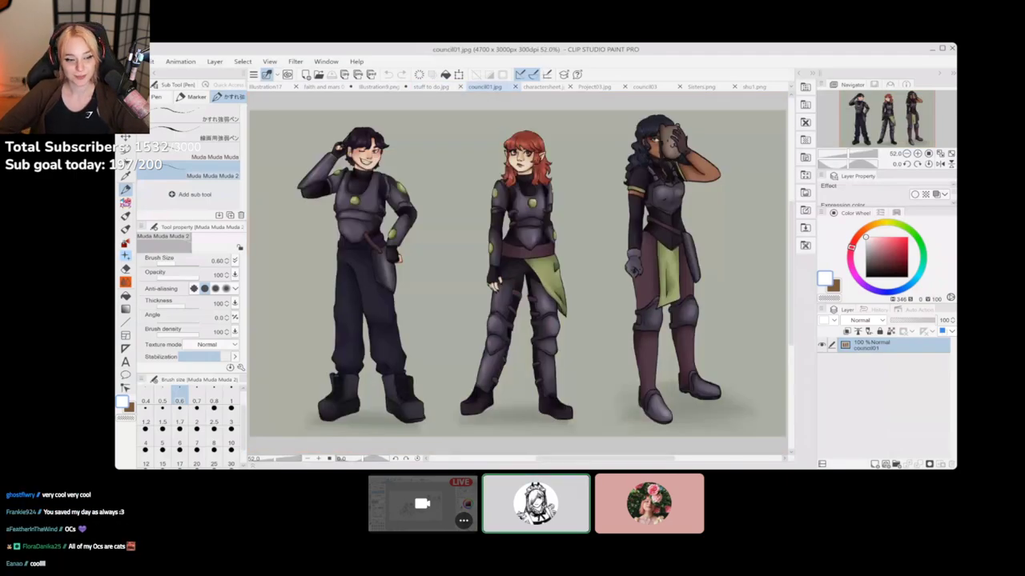
pyautogui.scroll(-1, 388, 336)
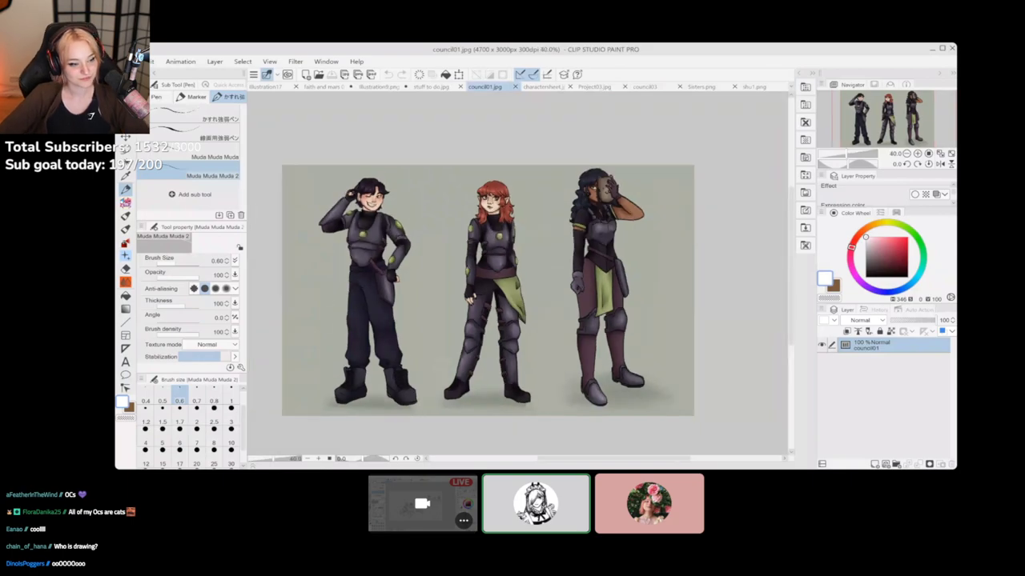
# Show charactersheet.jpg, glance at the Megacon poster in Project03.jpg, and return to the character sheet
pyautogui.hotkey('ctrl', 'Tab')
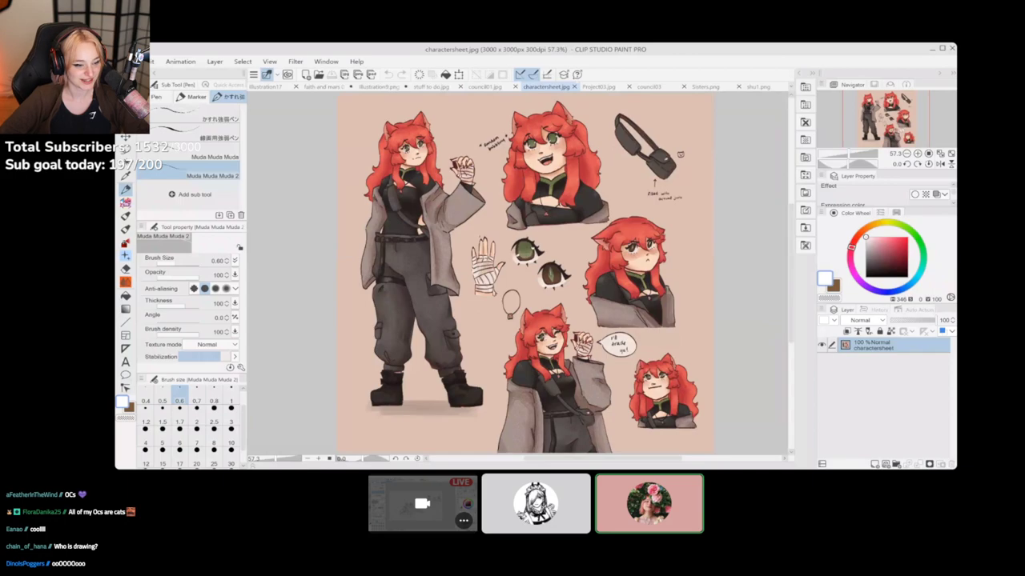
pyautogui.hotkey('ctrl', 'Tab')
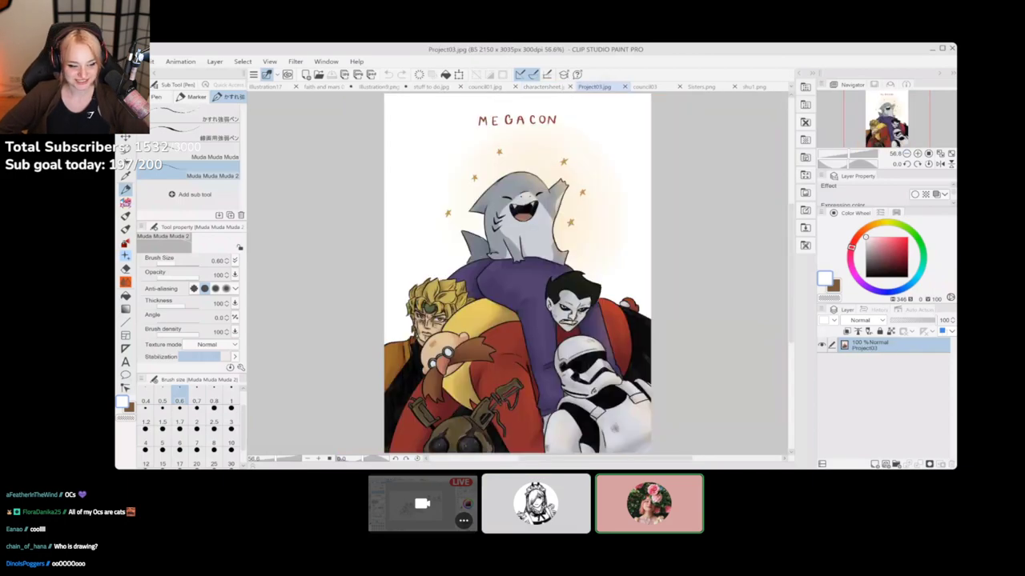
pyautogui.hotkey('ctrl', 'shift', 'Tab')
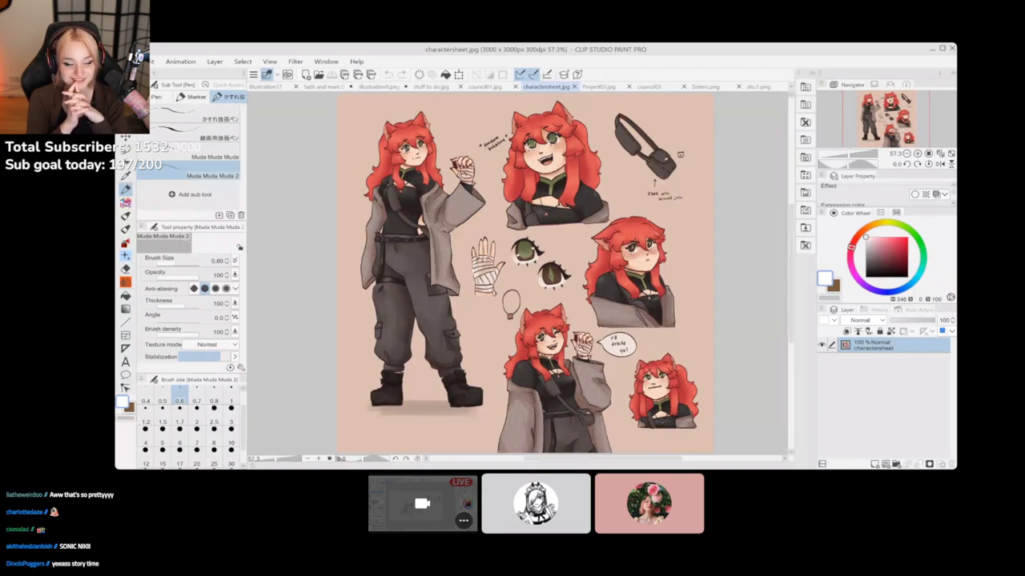
# Revisit the bear illustration in stuff to do.jpg and centre the council01.jpg lineup in view
pyautogui.click(431, 86)
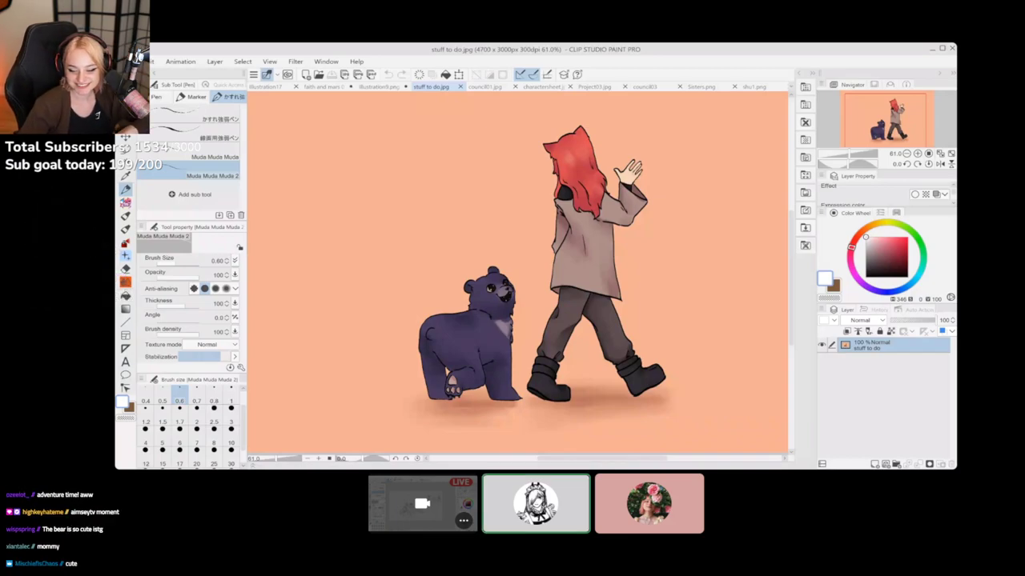
pyautogui.click(485, 87)
pyautogui.moveTo(488, 290); pyautogui.dragTo(520, 266)
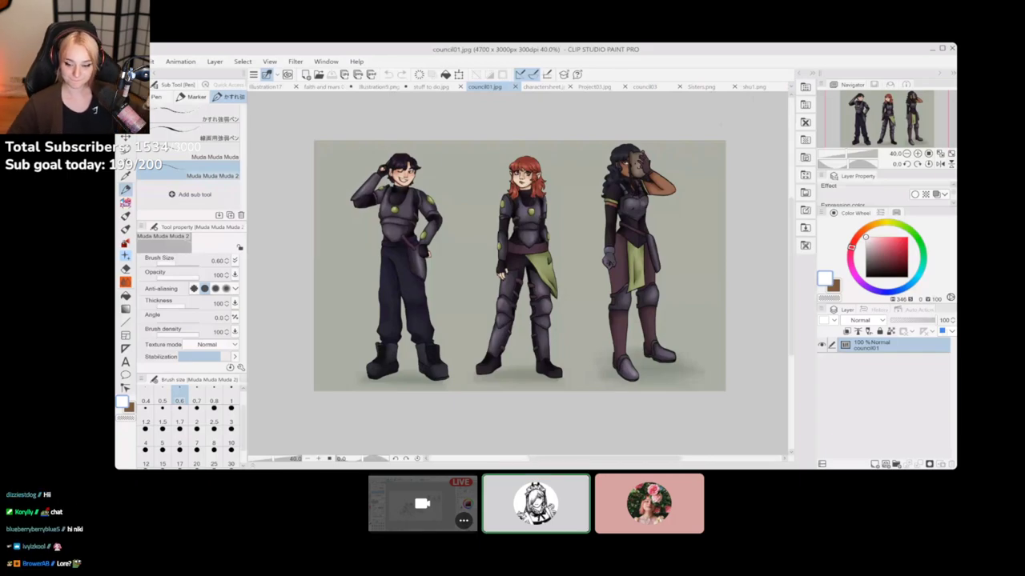
# Open the Megacon poster in Project03.jpg and examine it from the shark down to the lower characters
pyautogui.click(595, 86)
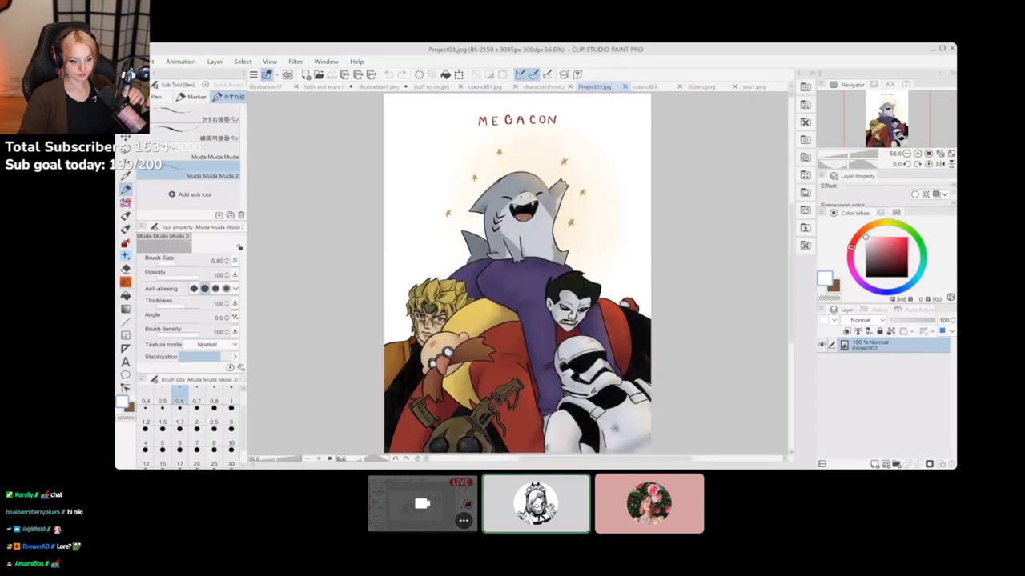
pyautogui.scroll(-1, 424, 365)
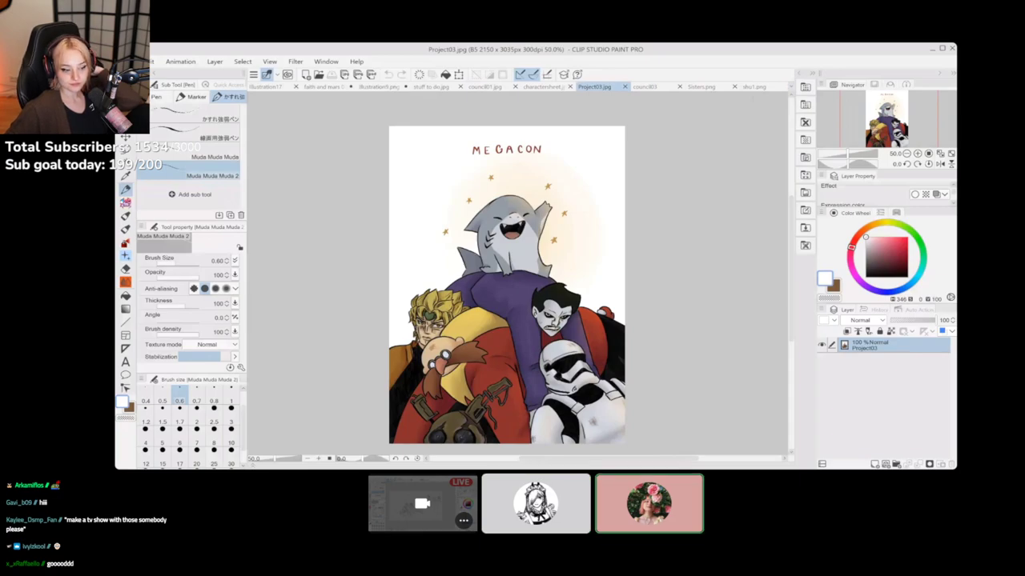
pyautogui.scroll(2, 523, 272)
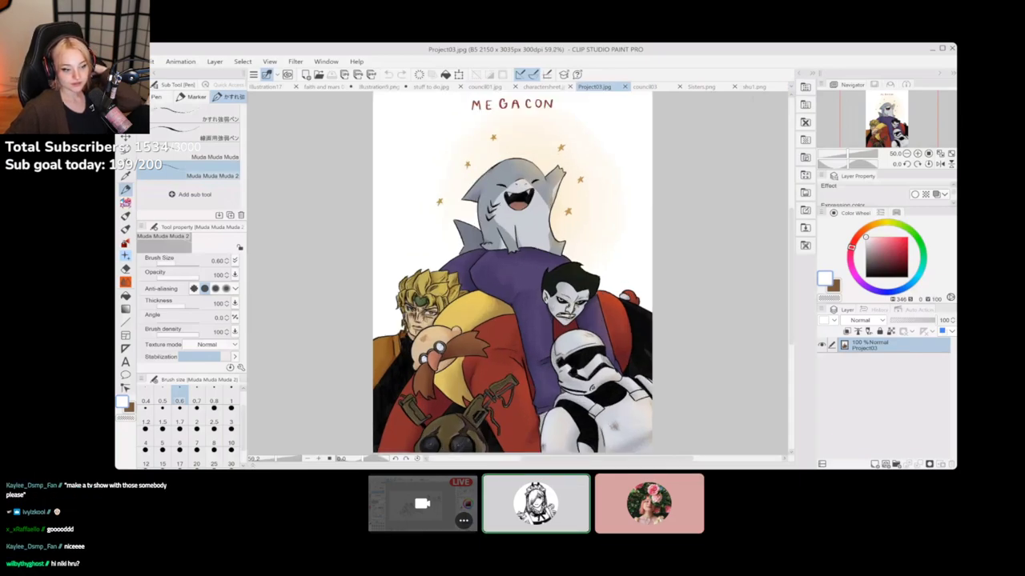
pyautogui.scroll(1, 520, 253)
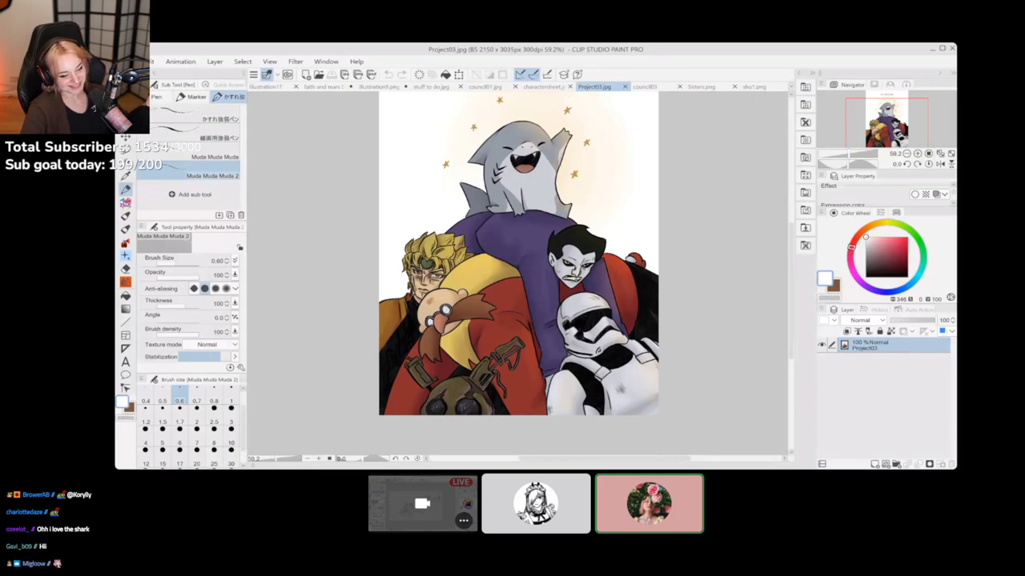
pyautogui.moveTo(519, 253); pyautogui.dragTo(510, 287)
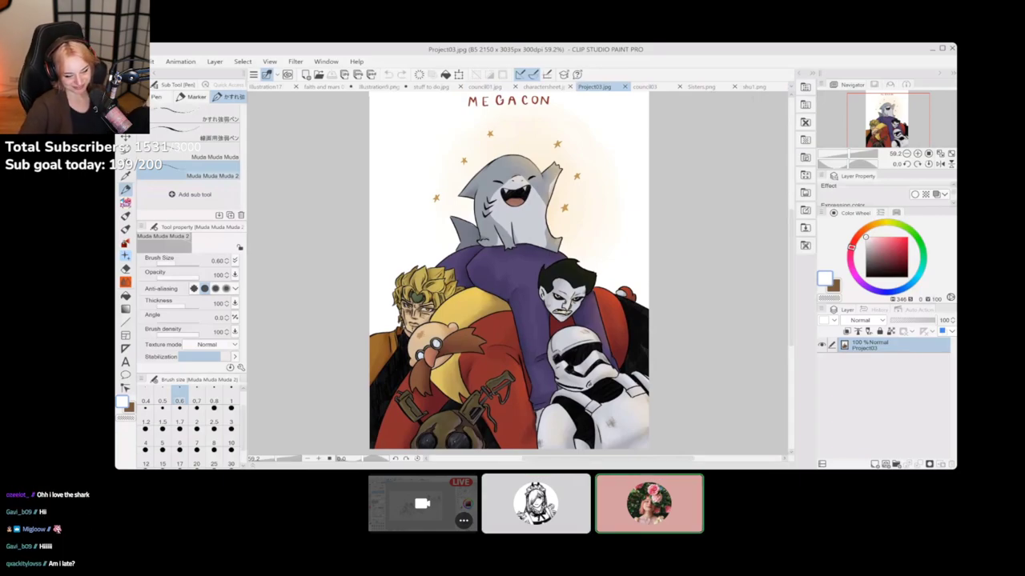
pyautogui.moveTo(519, 336); pyautogui.dragTo(513, 267)
pyautogui.scroll(1, 468, 372)
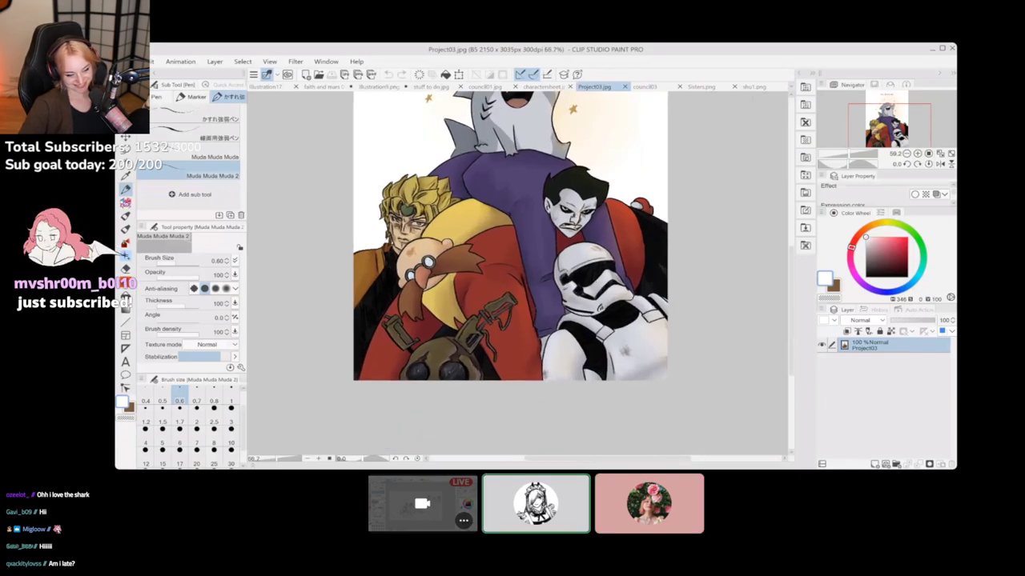
# Inspect the pale dark-haired character and the small red figure behind him up close, and return to the full poster
pyautogui.moveTo(634, 204); pyautogui.dragTo(589, 270)
pyautogui.scroll(3, 588, 271)
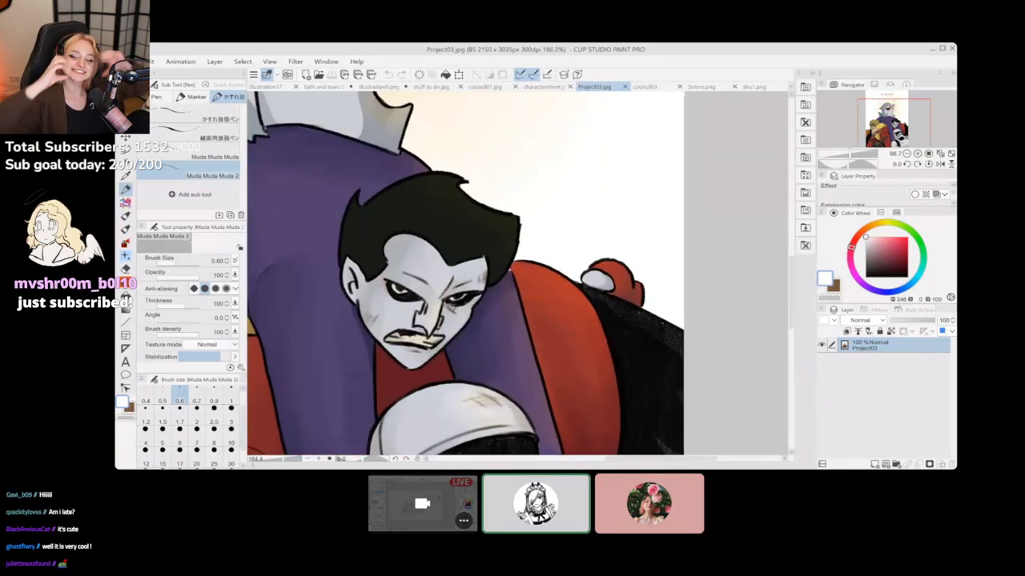
pyautogui.scroll(5, 585, 256)
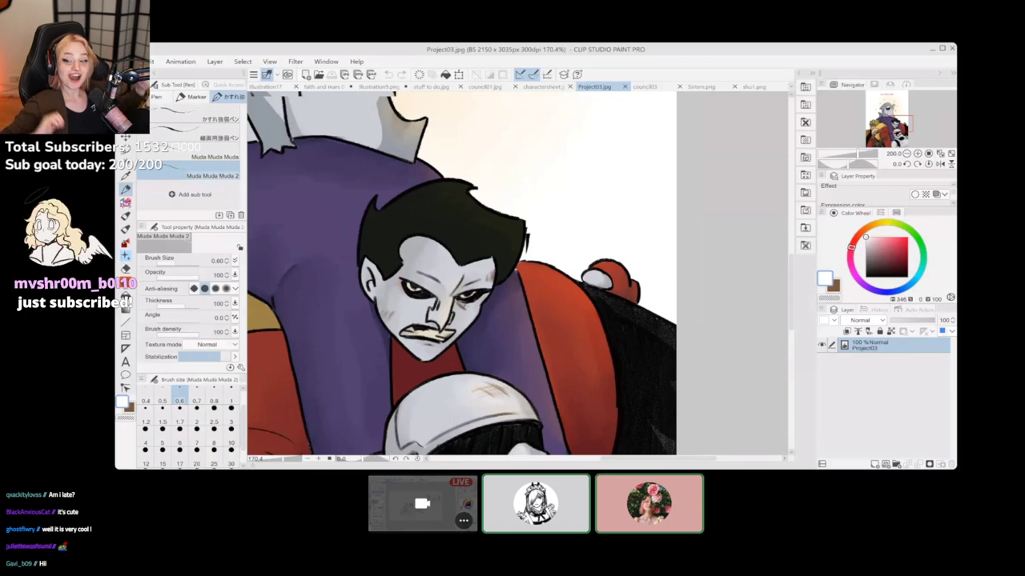
pyautogui.scroll(2, 466, 270)
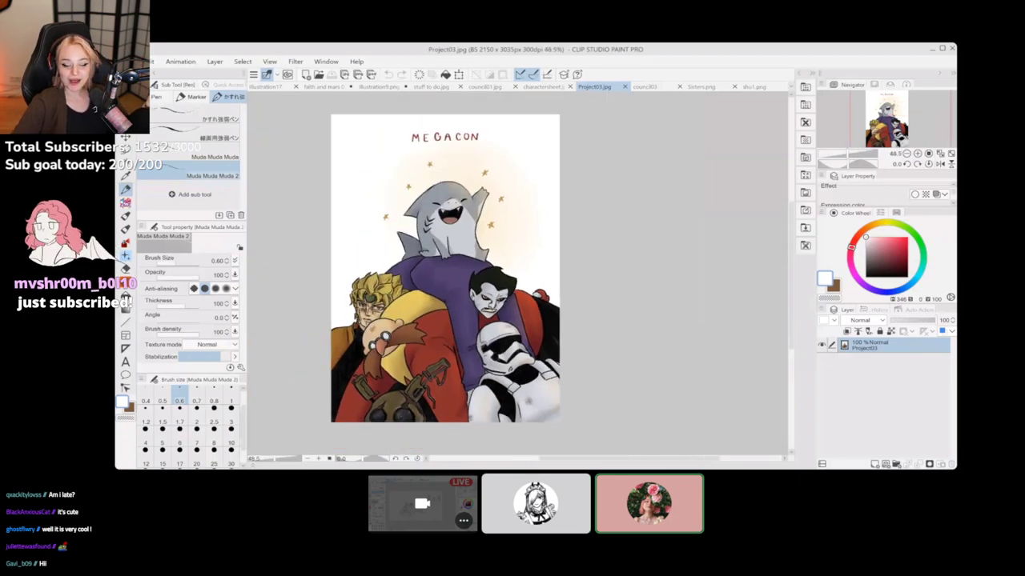
# Centre the Megacon poster, inspect the small red figure at its edge again, and return to the Illustration17 sketch
pyautogui.moveTo(492, 282); pyautogui.dragTo(530, 262)
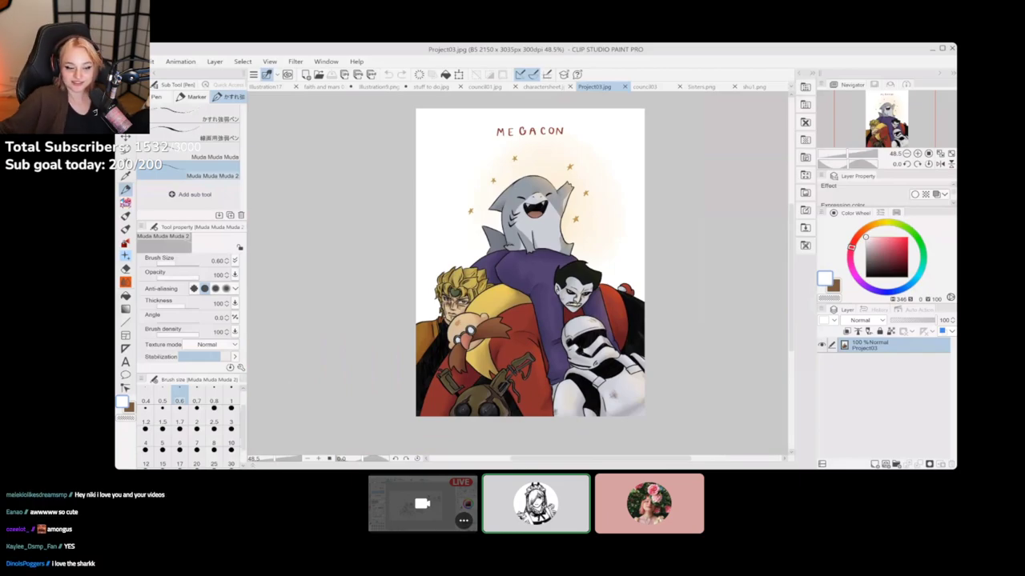
pyautogui.scroll(5, 638, 286)
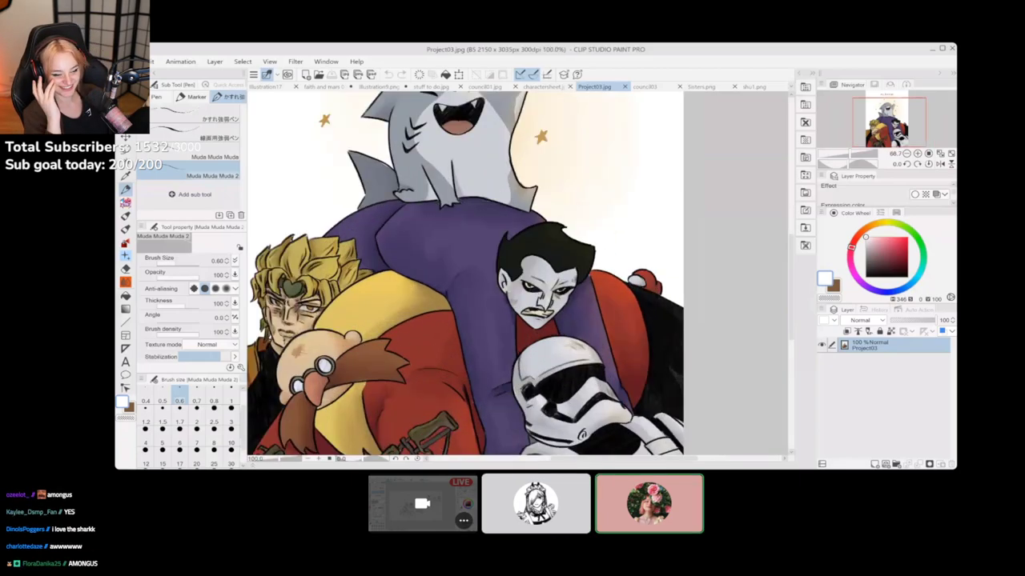
pyautogui.scroll(-5, 377, 337)
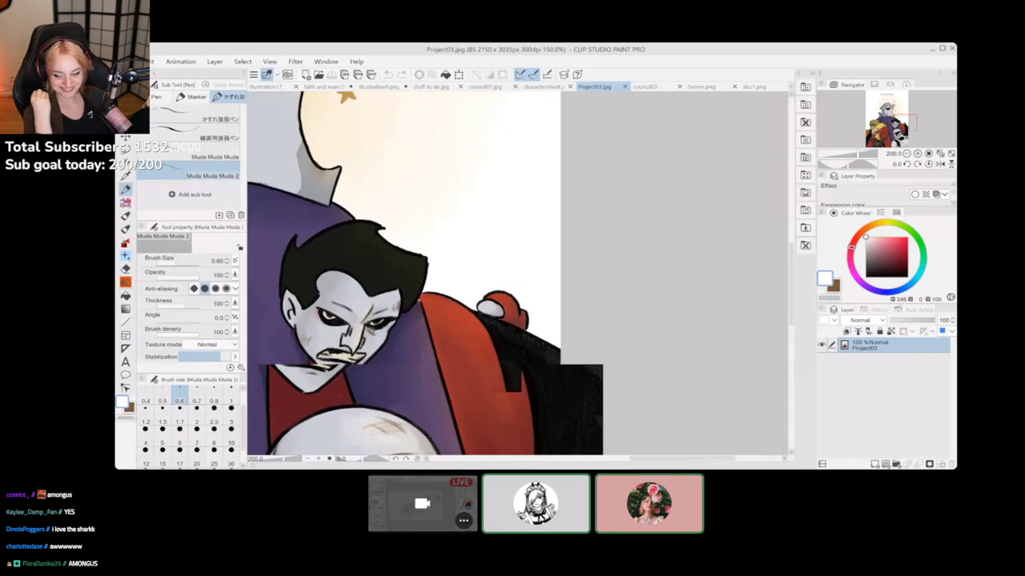
pyautogui.scroll(-3, 512, 280)
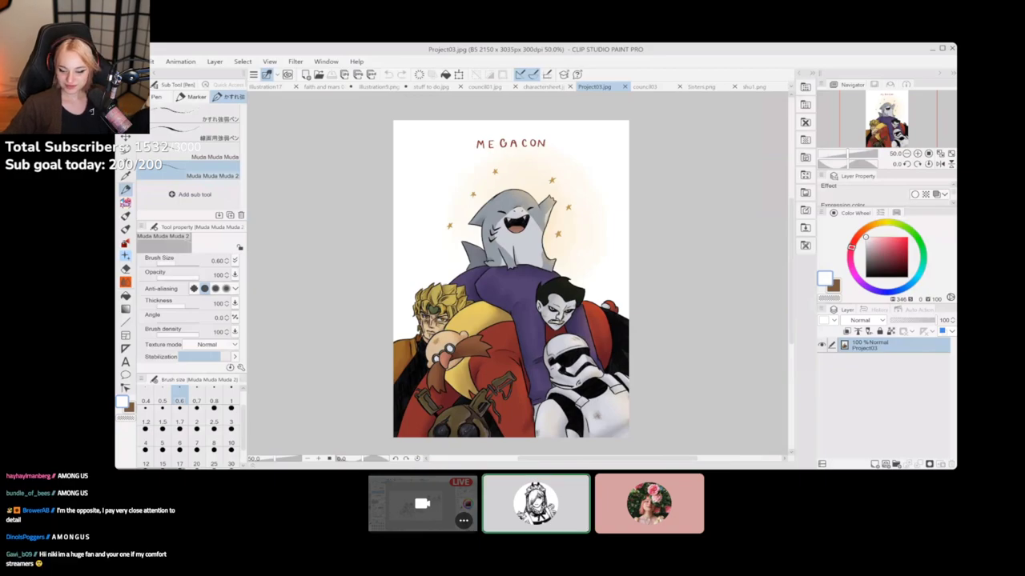
pyautogui.click(268, 87)
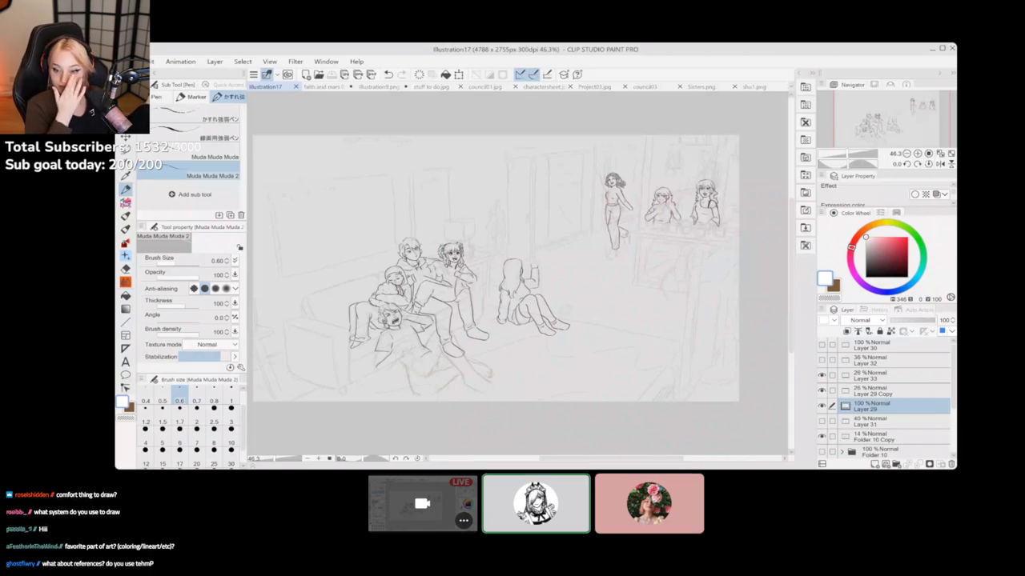
# Show the red-haired character sheet in charactersheet.jpg, and bring the snowy couple painting in faith and mars 03.jpg into view
pyautogui.click(552, 86)
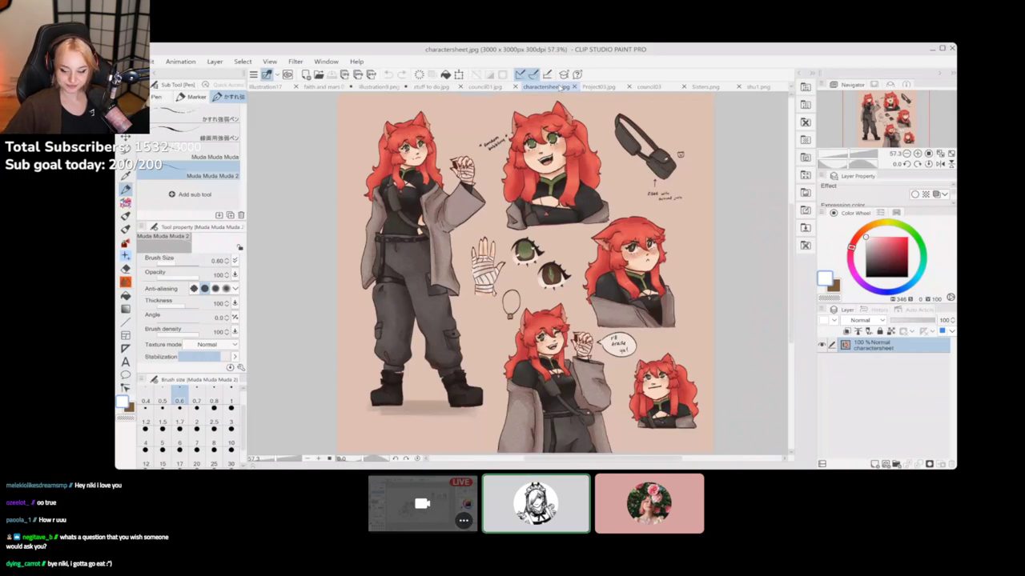
pyautogui.click(329, 87)
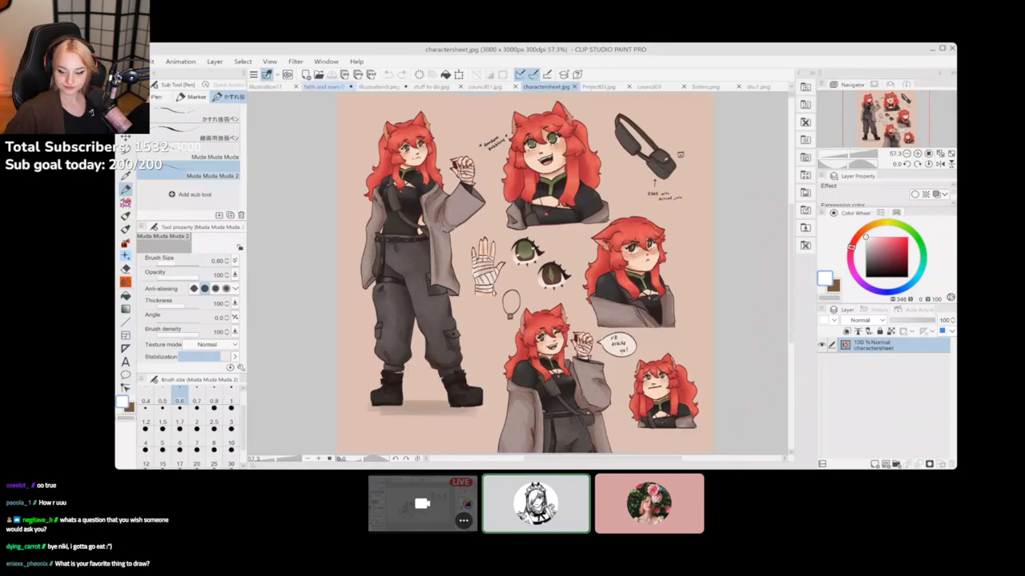
pyautogui.moveTo(512, 273); pyautogui.dragTo(545, 271)
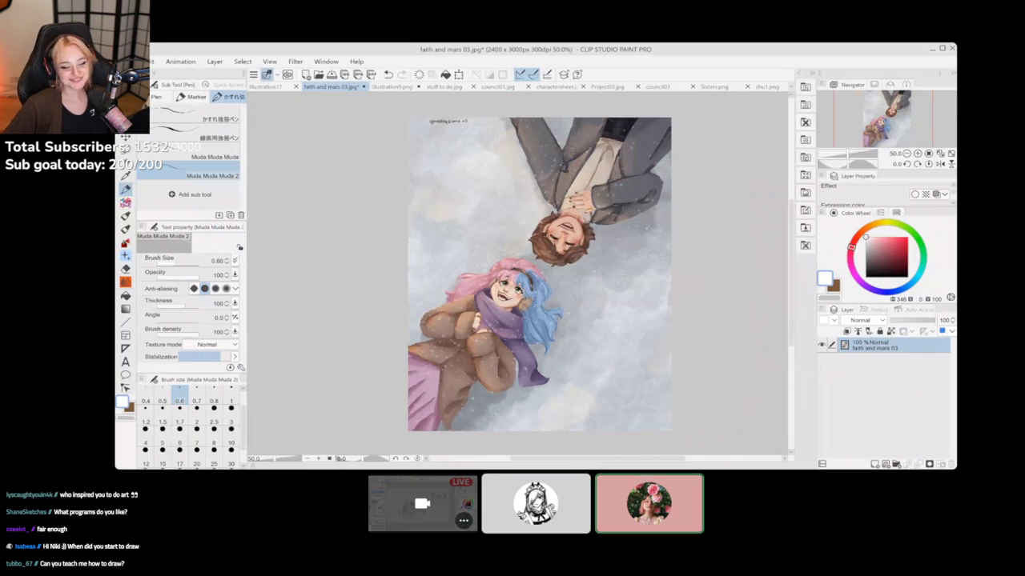
pyautogui.click(804, 86)
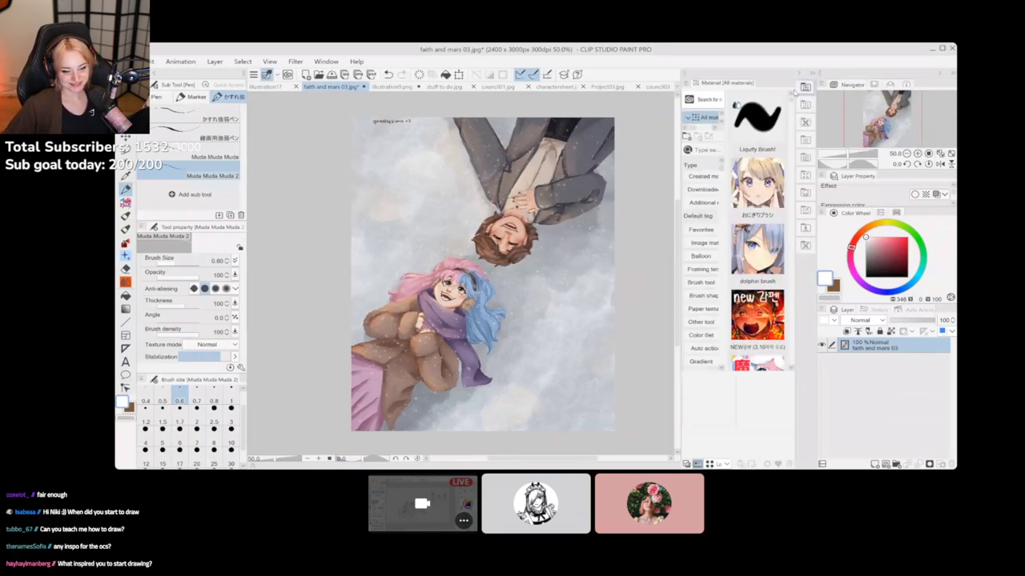
pyautogui.click(802, 85)
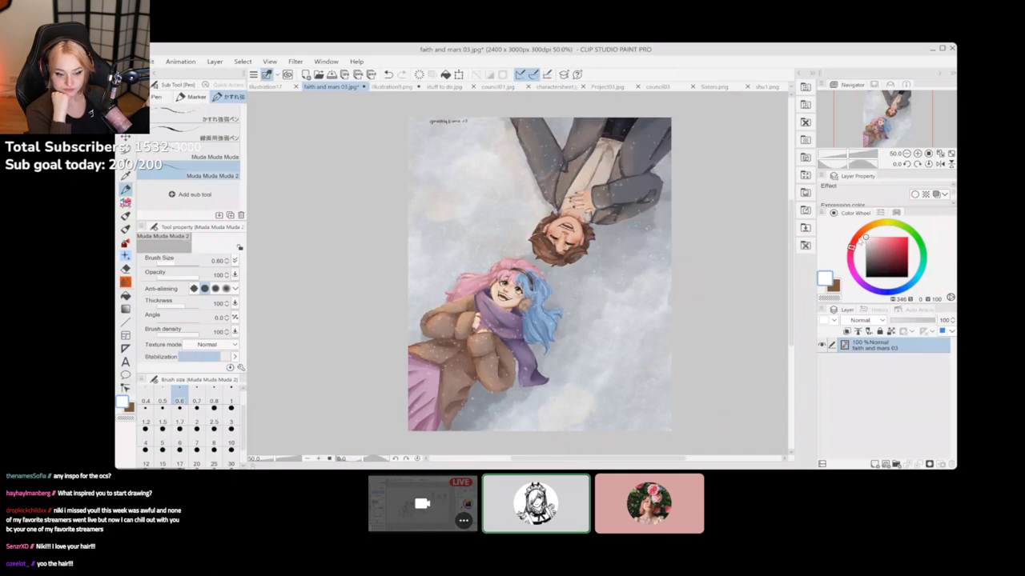
# Show the horned girl portrait and the mykids01.png trio, and bring the stocking painting into view
pyautogui.hotkey('ctrl', 'Tab')
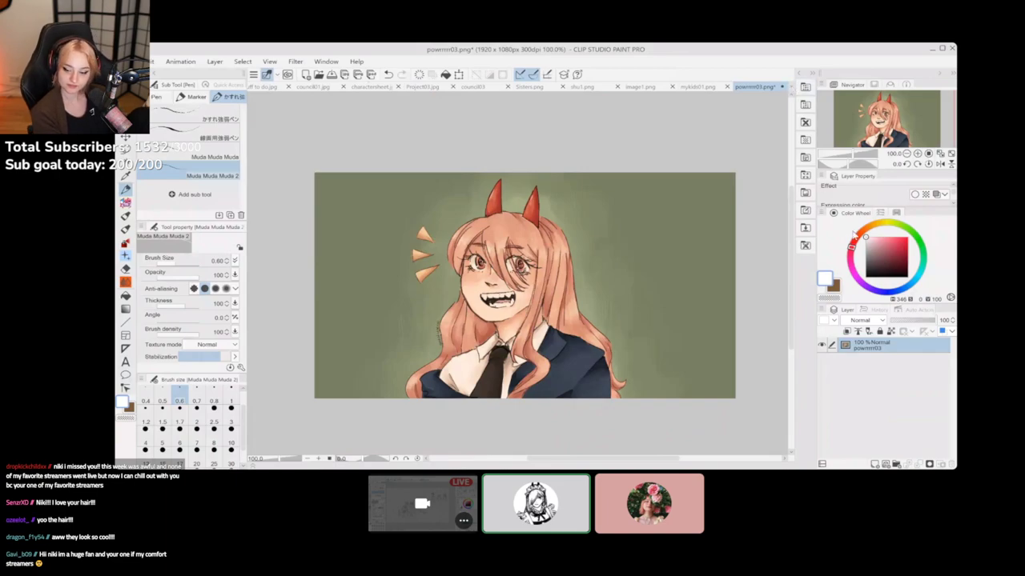
pyautogui.hotkey('ctrl', 'shift', 'Tab')
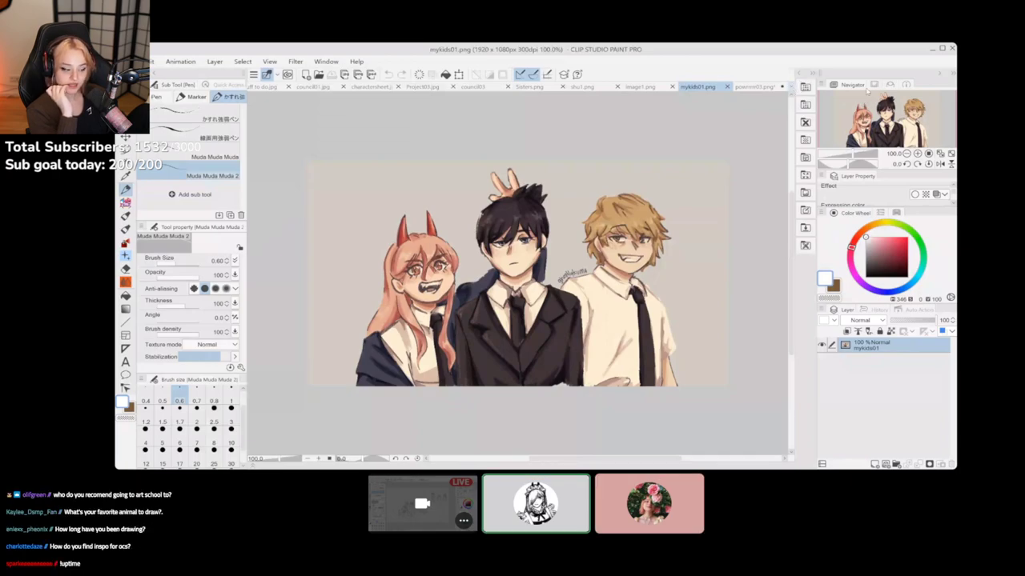
pyautogui.hotkey('ctrl', 'Tab')
pyautogui.moveTo(530, 304); pyautogui.dragTo(520, 269)
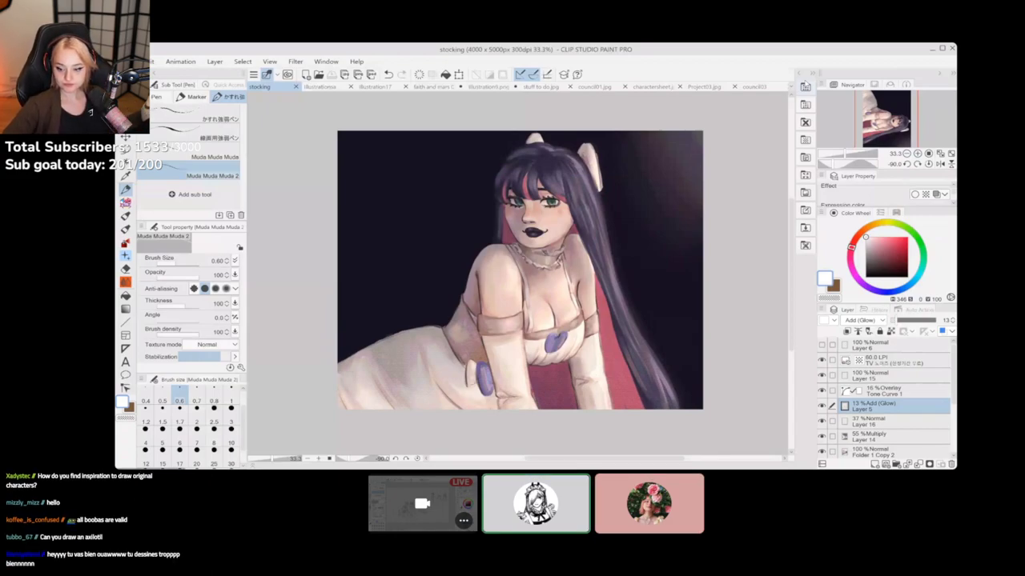
# Revisit the three armoured characters in council01.jpg and the snowy couple in faith and mars 03.jpg
pyautogui.click(592, 86)
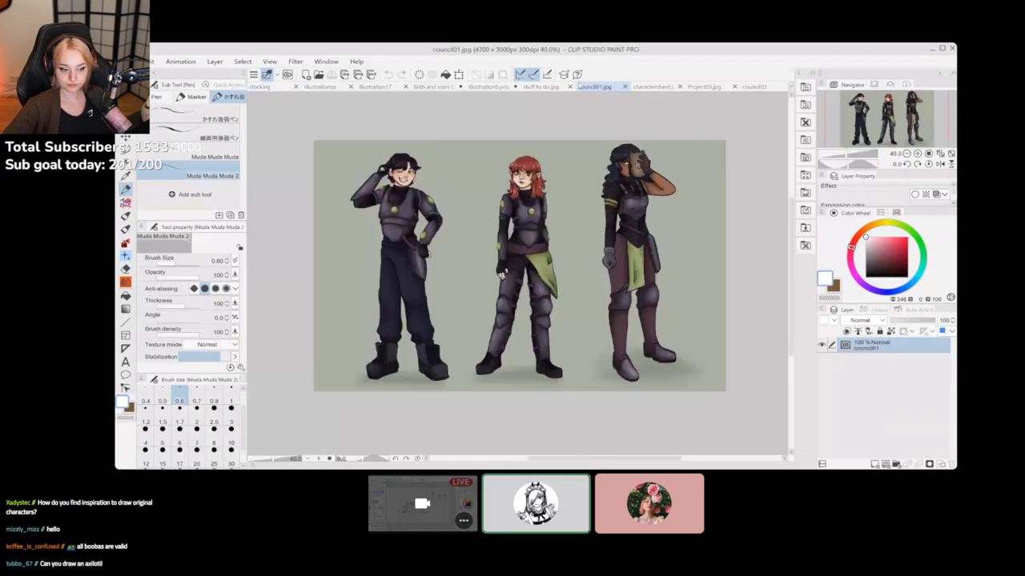
pyautogui.click(399, 87)
pyautogui.click(436, 86)
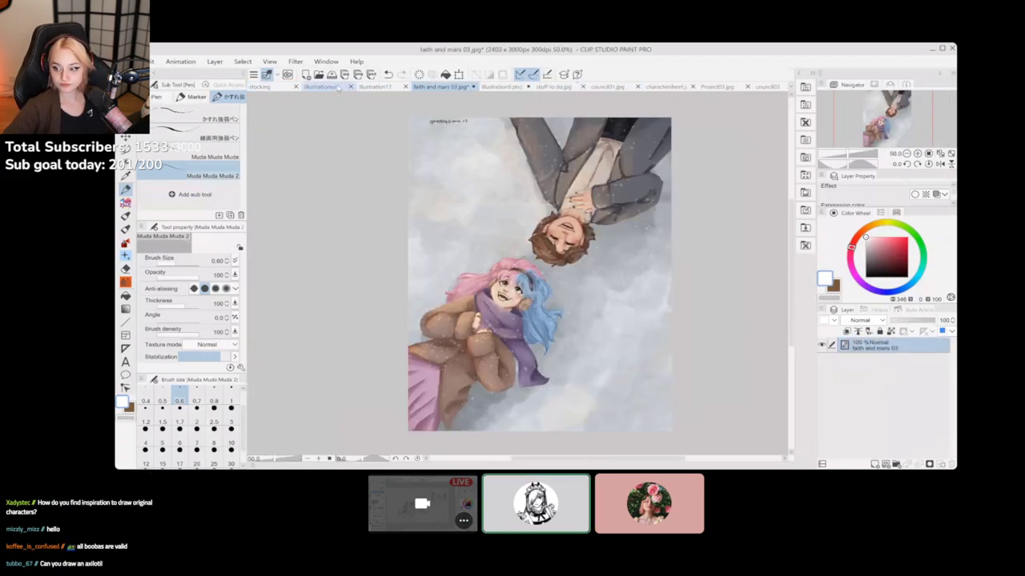
# Reorder the open documents so that Illustration9.png follows council01.jpg, with its running blue-haired character displayed
pyautogui.click(336, 86)
pyautogui.moveTo(490, 86); pyautogui.dragTo(557, 78)
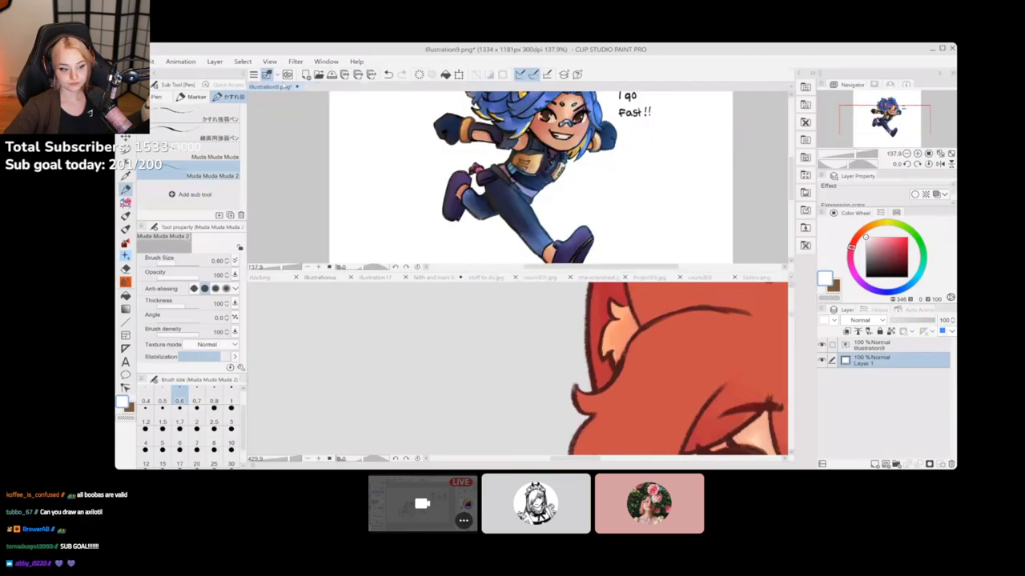
pyautogui.moveTo(338, 109); pyautogui.dragTo(570, 273)
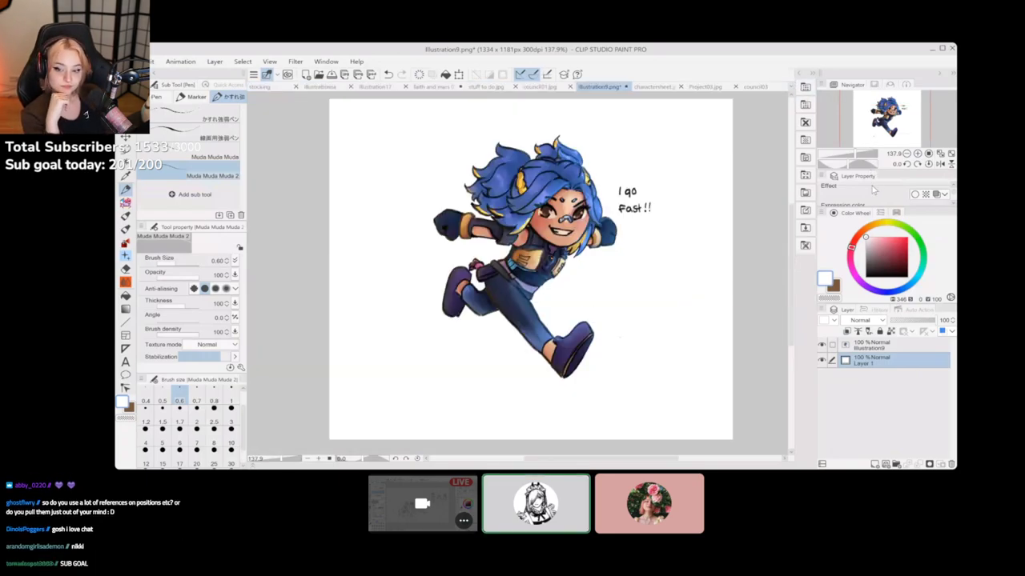
# Open the council03 throne room painting and examine it slightly enlarged with all three characters in view
pyautogui.click(874, 194)
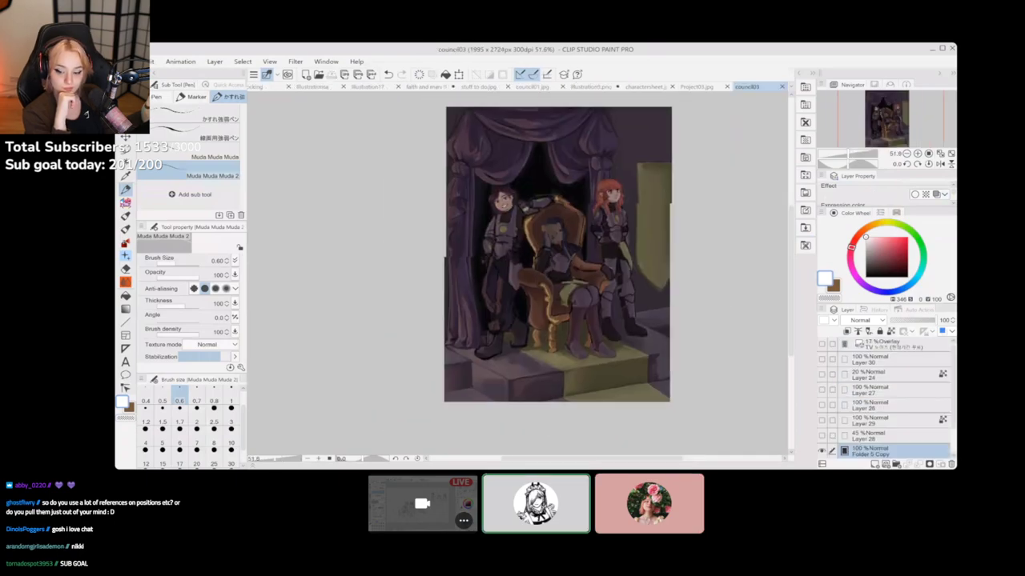
pyautogui.scroll(1, 657, 255)
pyautogui.moveTo(657, 254); pyautogui.dragTo(645, 276)
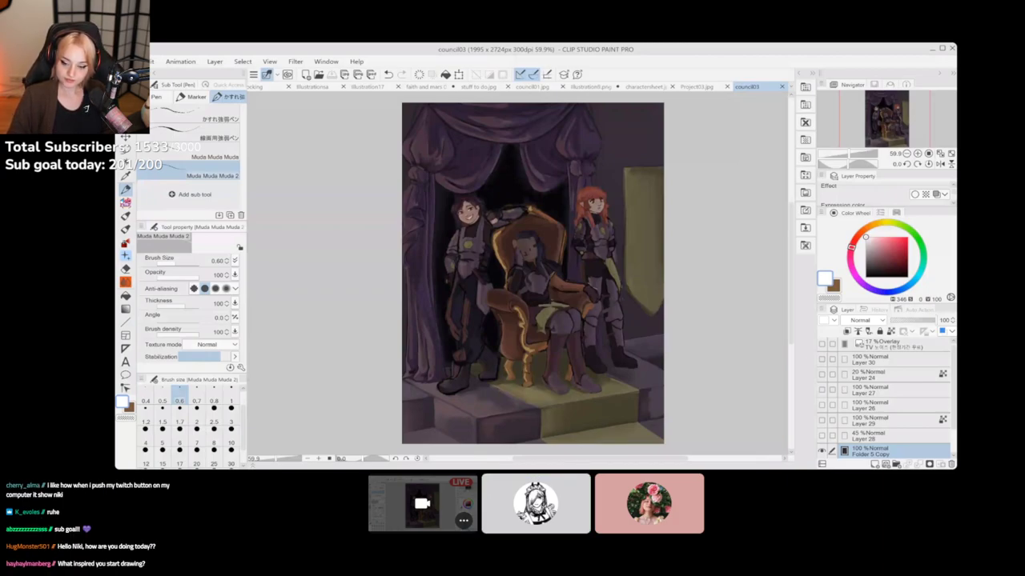
pyautogui.moveTo(532, 273); pyautogui.dragTo(496, 275)
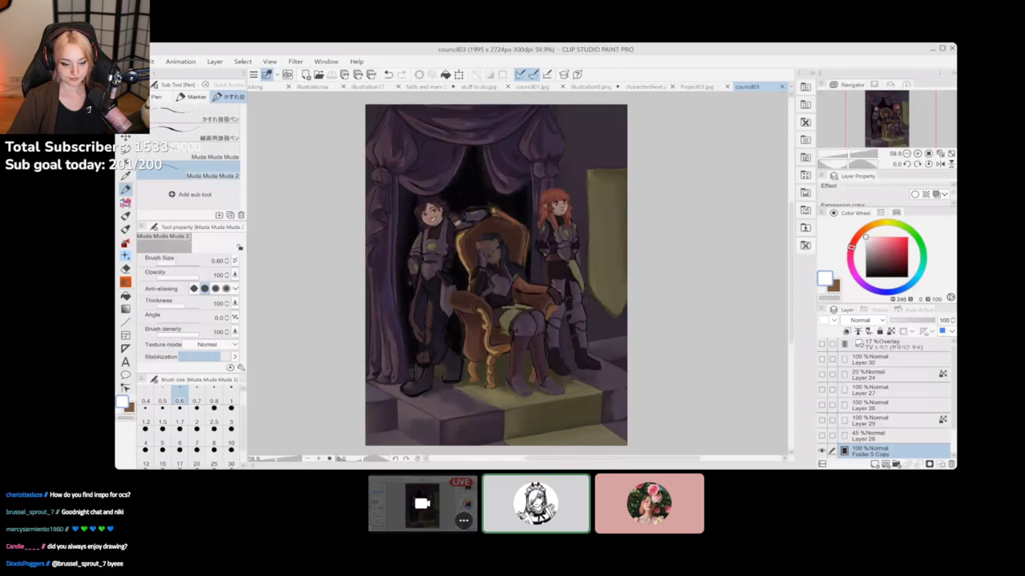
# In the stocking painting, hide the TV noise layer, Layer 15 and Tone Curve 1, and toggle Layer 5 off and on
pyautogui.click(270, 86)
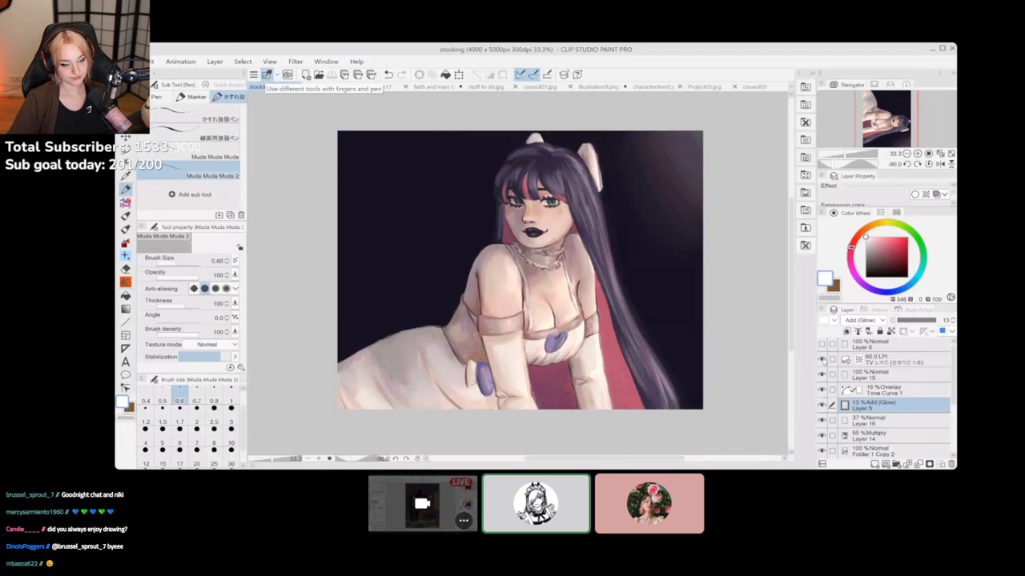
pyautogui.click(822, 360)
pyautogui.click(823, 374)
pyautogui.click(823, 391)
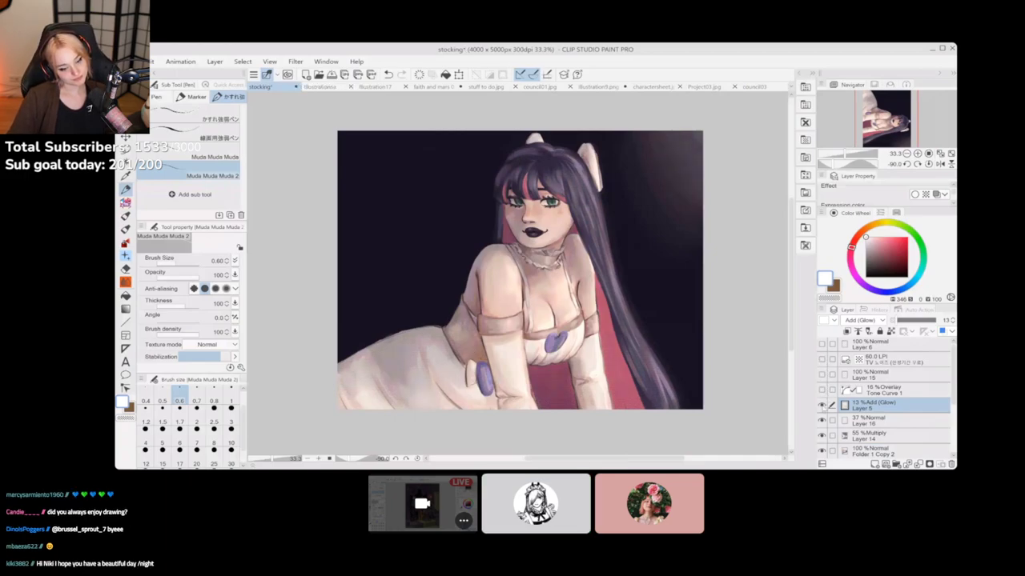
pyautogui.click(822, 405)
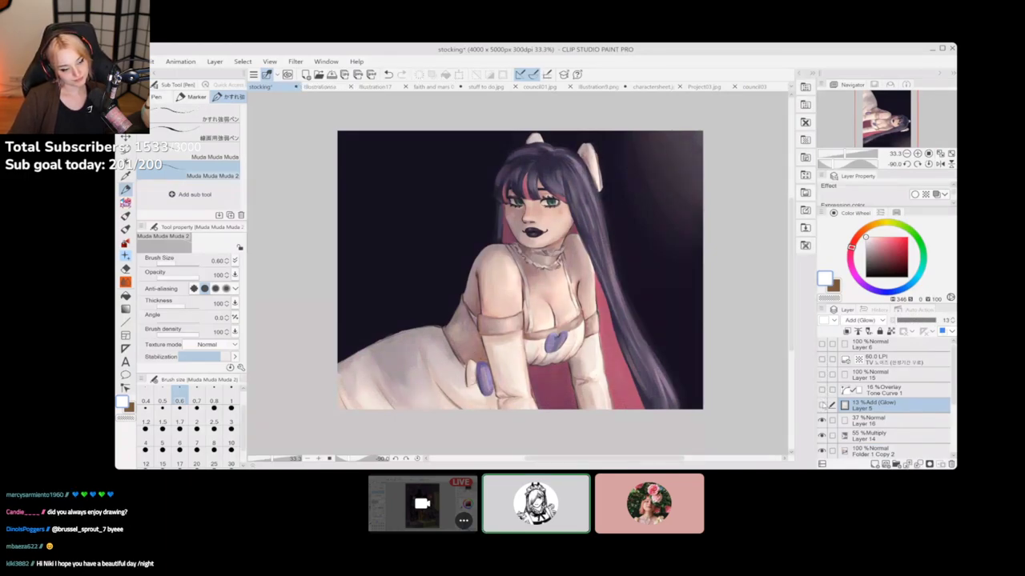
pyautogui.click(822, 405)
# Try the Add (Glow) Layer 5 at 35% and 100% opacity, and settle on 11%
pyautogui.click(907, 321)
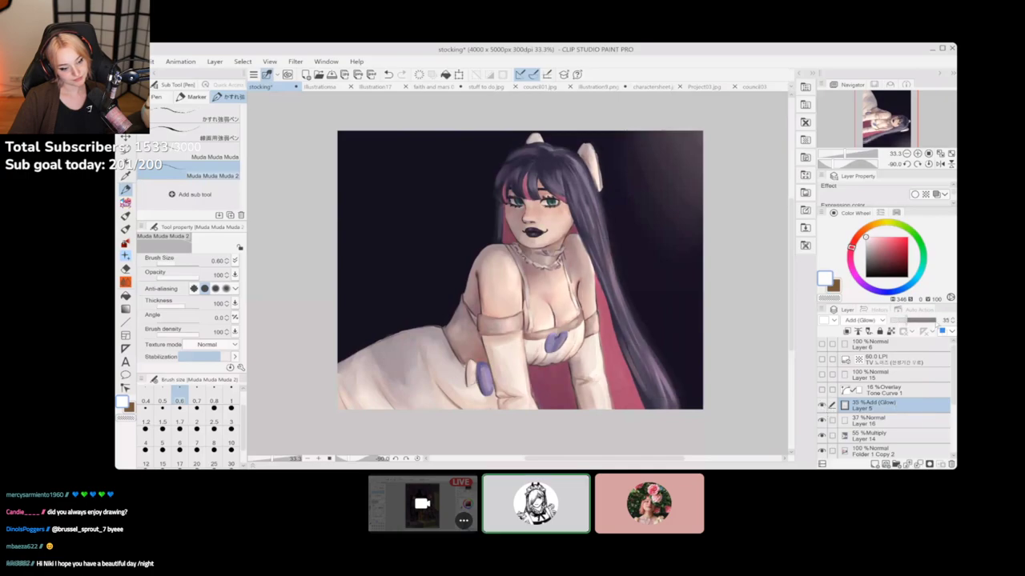
pyautogui.moveTo(933, 321); pyautogui.dragTo(948, 321)
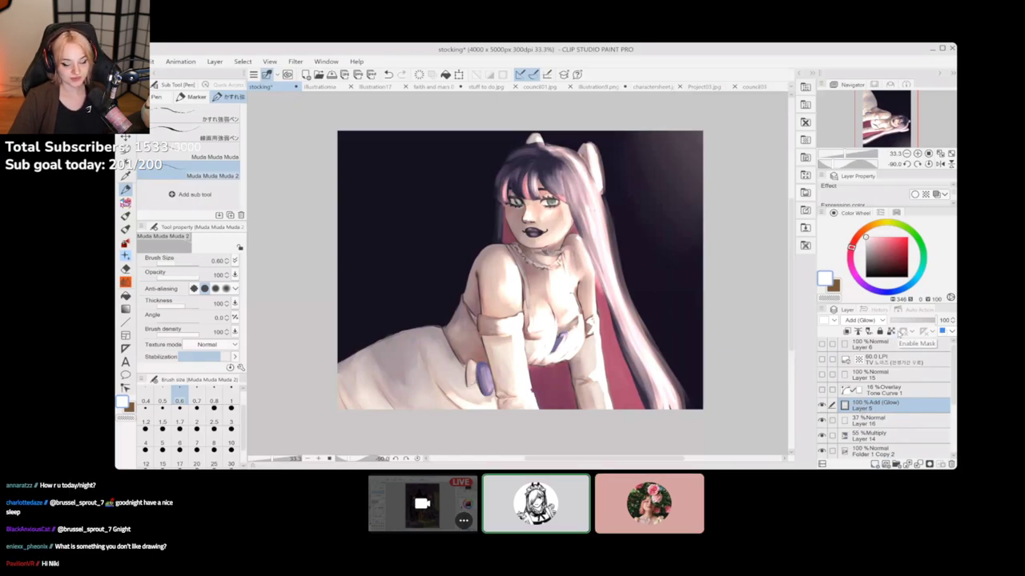
pyautogui.click(903, 321)
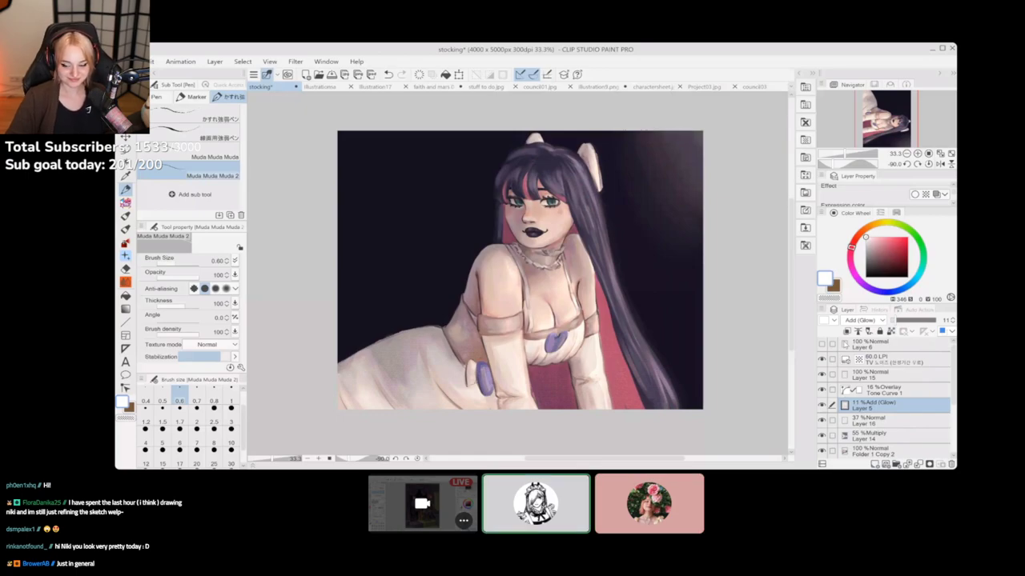
# Inspect the Illustration17 sketch up close, from the couch group past the seated long-haired figure to the characters at the counter
pyautogui.click(378, 87)
pyautogui.scroll(5, 445, 274)
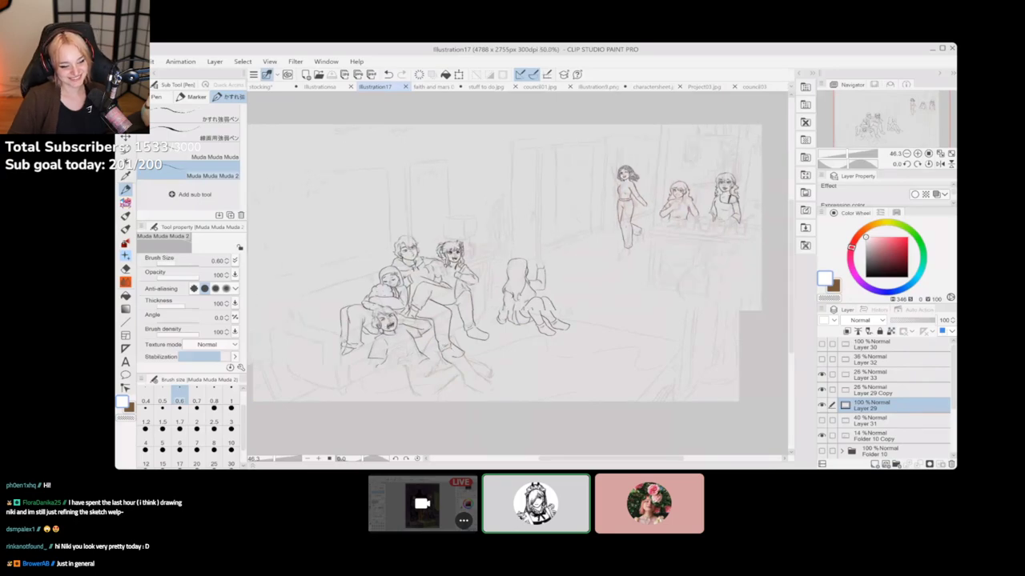
pyautogui.scroll(-1, 445, 275)
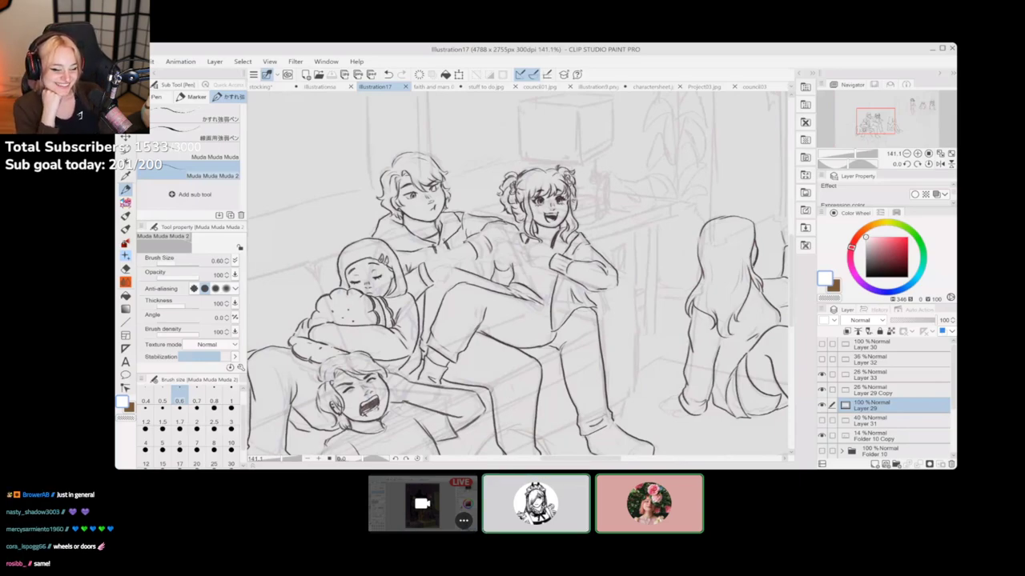
pyautogui.scroll(1, 560, 264)
pyautogui.moveTo(561, 265); pyautogui.dragTo(316, 236)
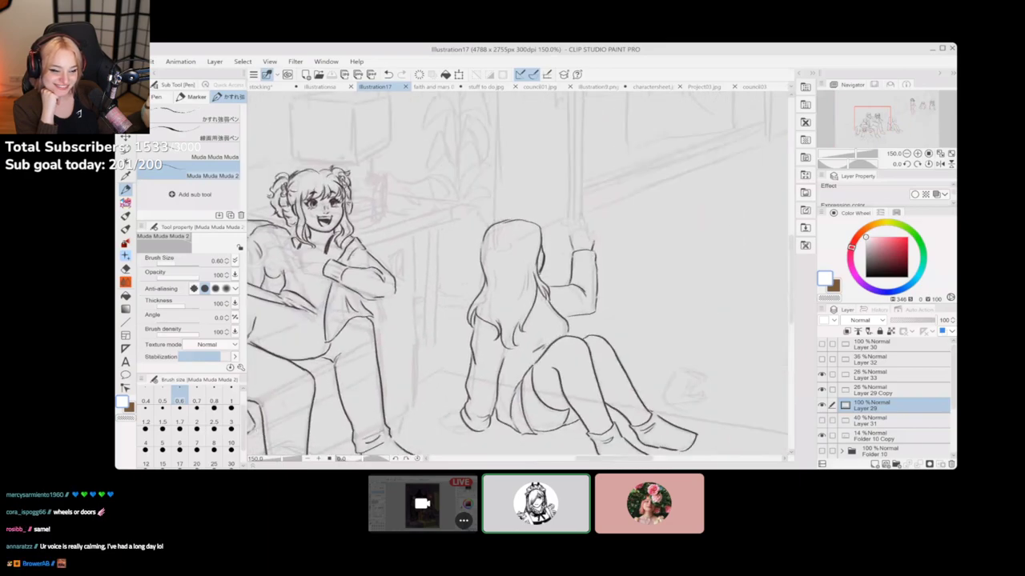
pyautogui.moveTo(781, 184); pyautogui.dragTo(249, 388)
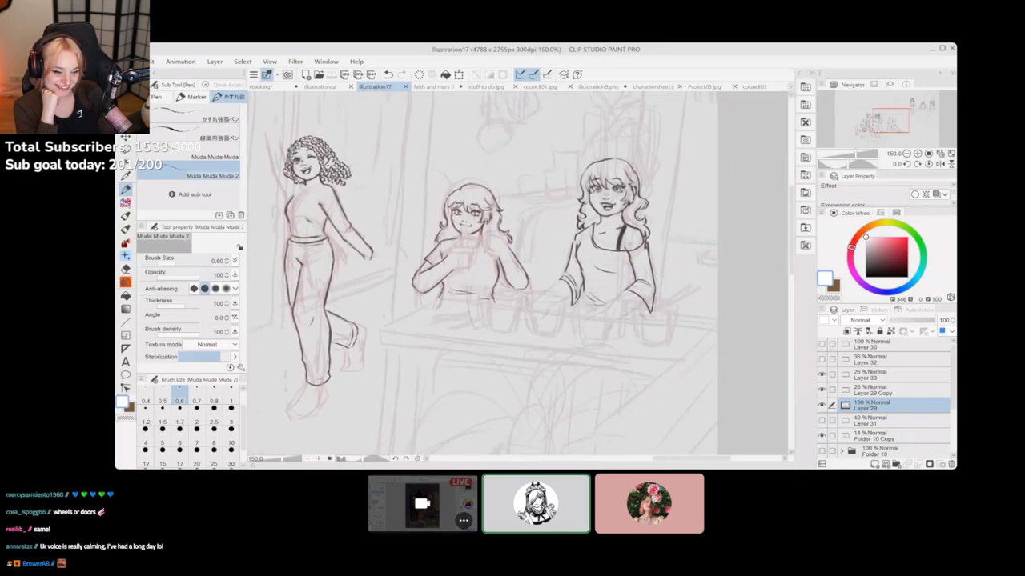
# Pan back to the couch group in Illustration17 and centre the whole sketch in view
pyautogui.moveTo(400, 272); pyautogui.dragTo(655, 233)
pyautogui.scroll(-3, 609, 208)
pyautogui.moveTo(449, 312); pyautogui.dragTo(600, 220)
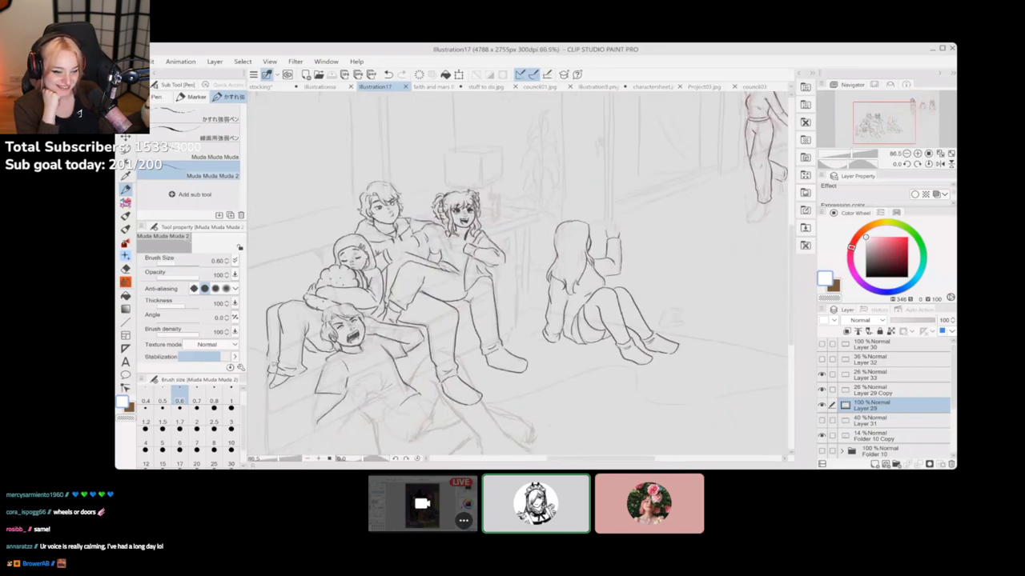
pyautogui.scroll(-2, 545, 264)
pyautogui.moveTo(544, 264); pyautogui.dragTo(493, 261)
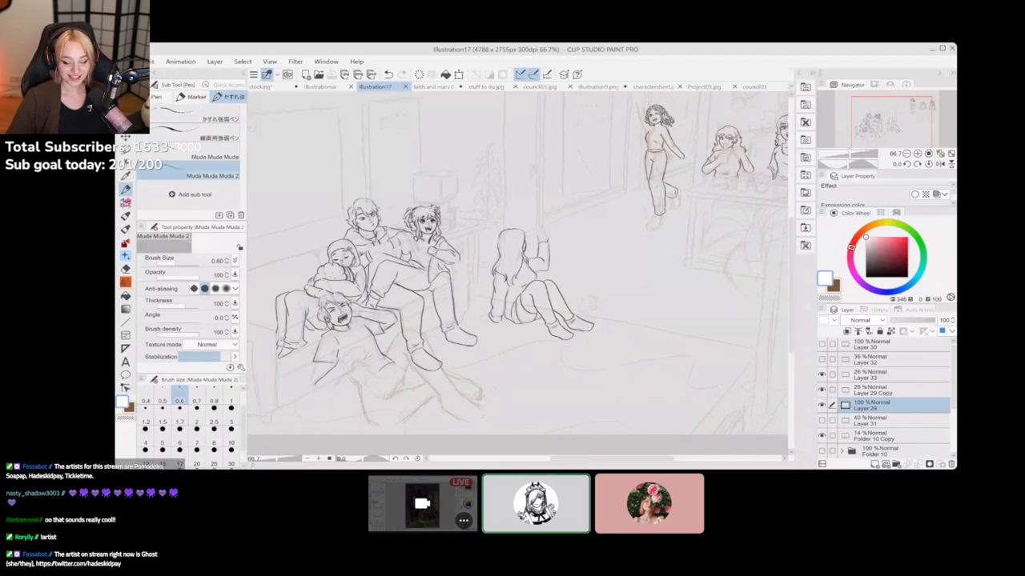
pyautogui.scroll(-2, 593, 278)
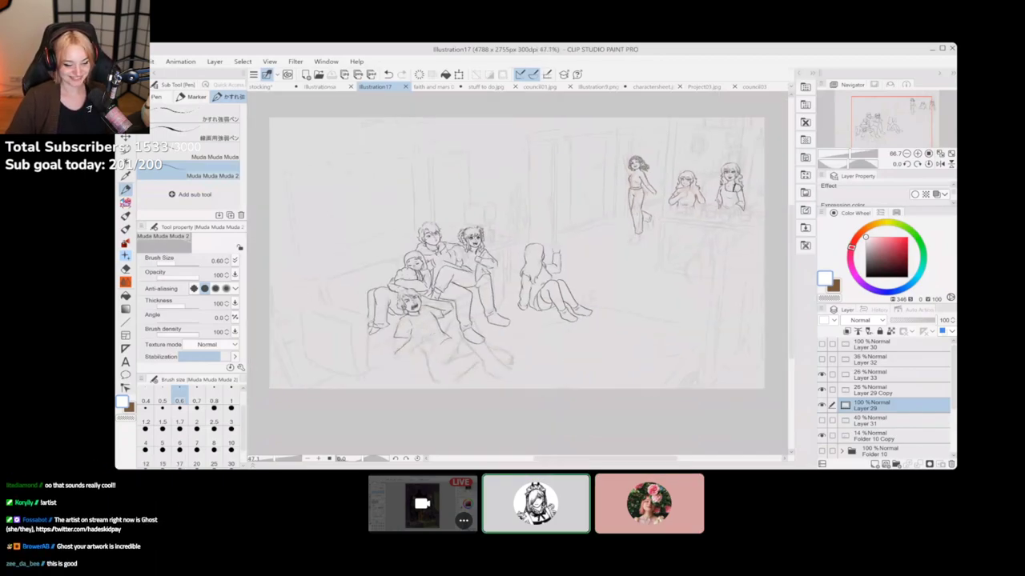
pyautogui.moveTo(593, 278)
pyautogui.mouseDown()
pyautogui.moveTo(593, 302)
pyautogui.moveTo(591, 289)
pyautogui.mouseUp()
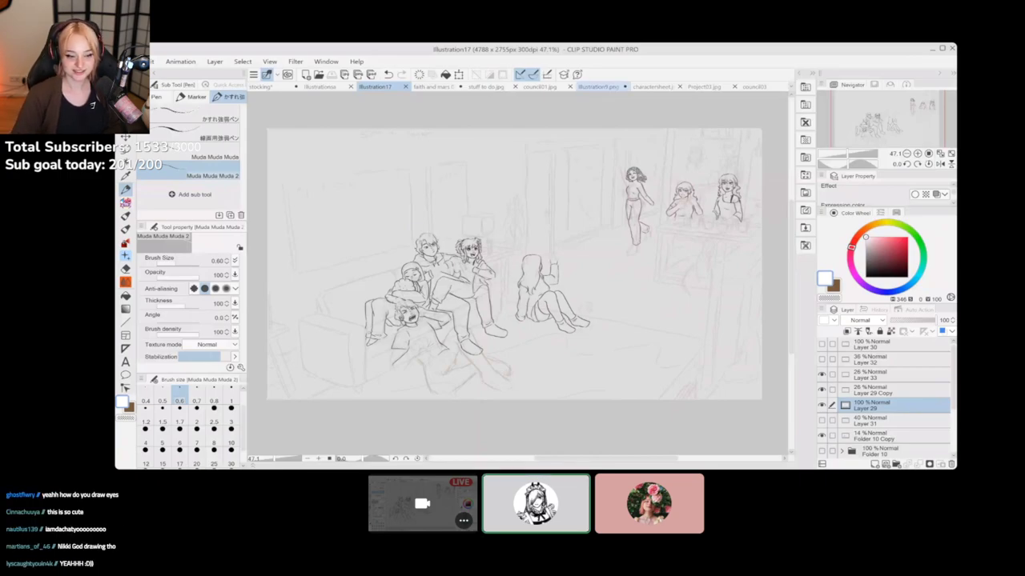
# Flip through the open illustrations between the Megacon poster in Project03.jpg and the council01.jpg lineup, ending on the poster
pyautogui.click(599, 86)
pyautogui.click(655, 86)
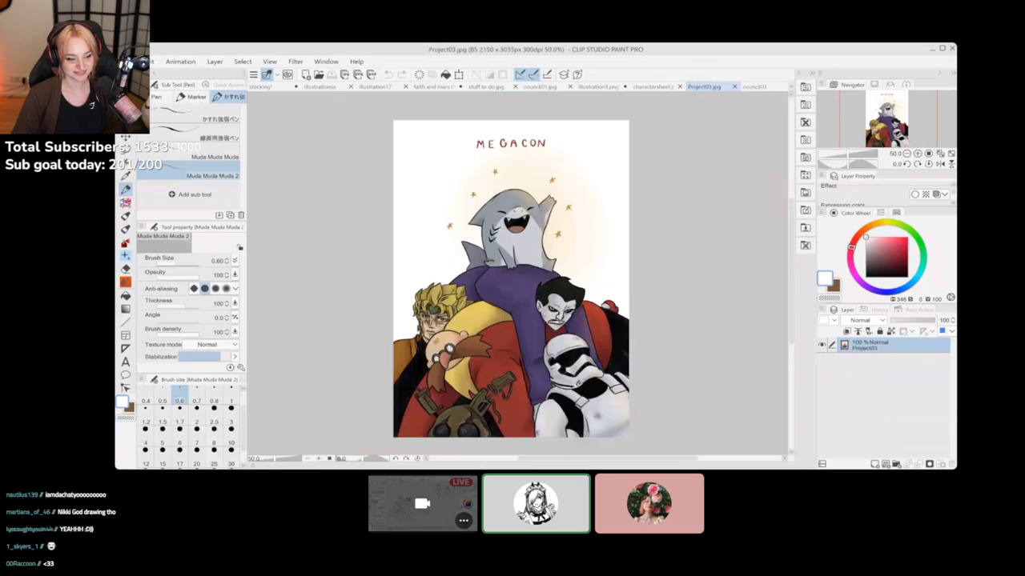
pyautogui.hotkey('ctrl', 'shift', 'Tab')
pyautogui.hotkey('ctrl', 'shift', 'Tab')
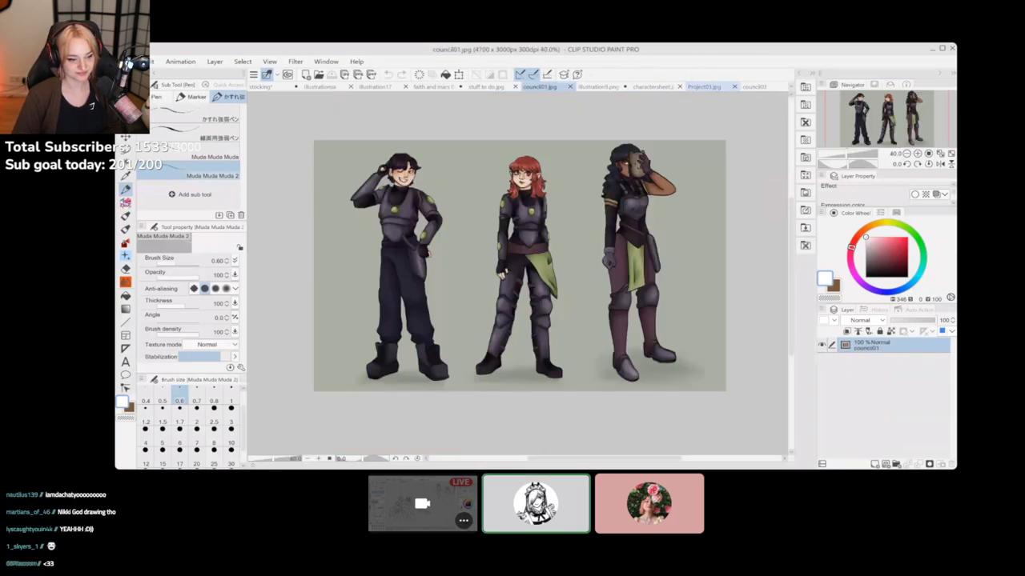
pyautogui.hotkey('ctrl', 'Tab')
pyautogui.hotkey('ctrl', 'Tab')
pyautogui.hotkey('ctrl', 'Tab')
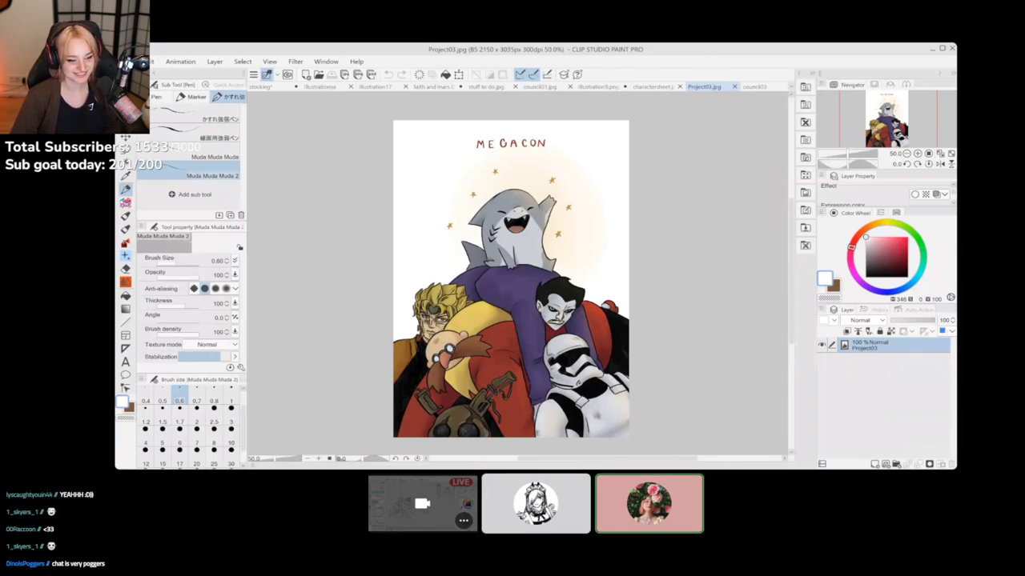
# Return to the Illustration17 sketch, and show the bear illustration in stuff to do.jpg at a reduced zoom
pyautogui.click(375, 86)
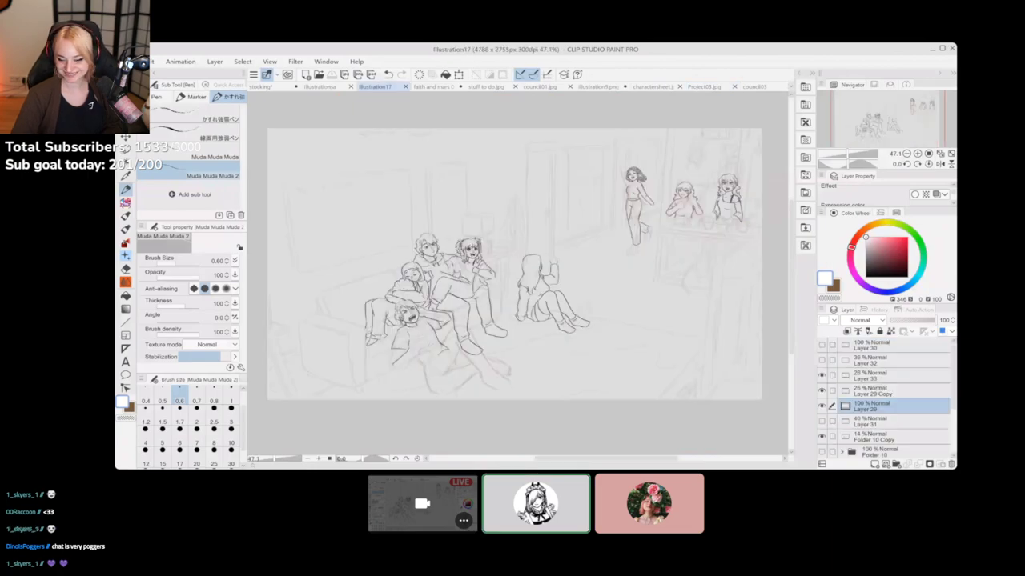
pyautogui.hotkey('ctrl', 'Tab')
pyautogui.hotkey('ctrl', 'Tab')
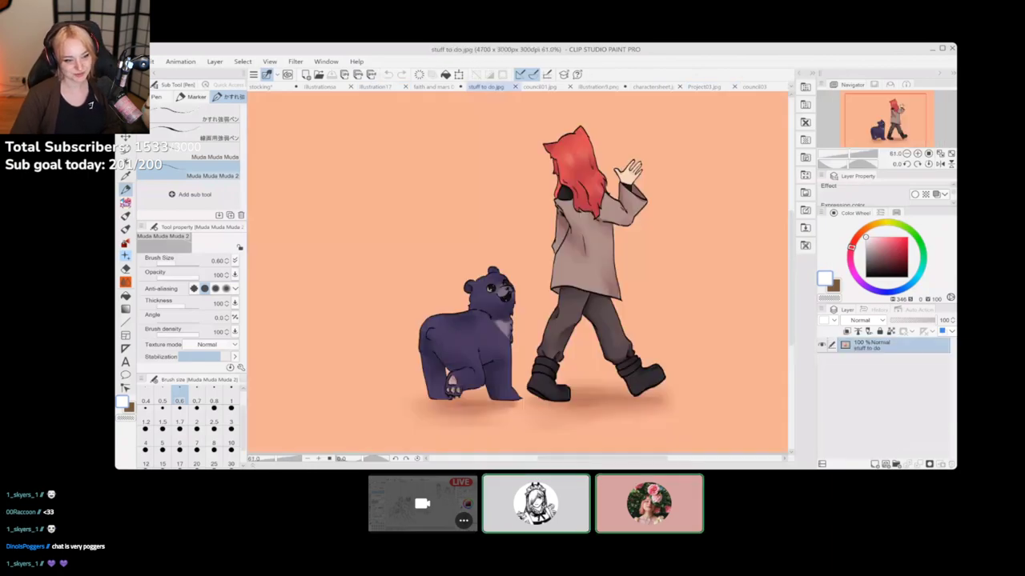
pyautogui.scroll(-3, 615, 301)
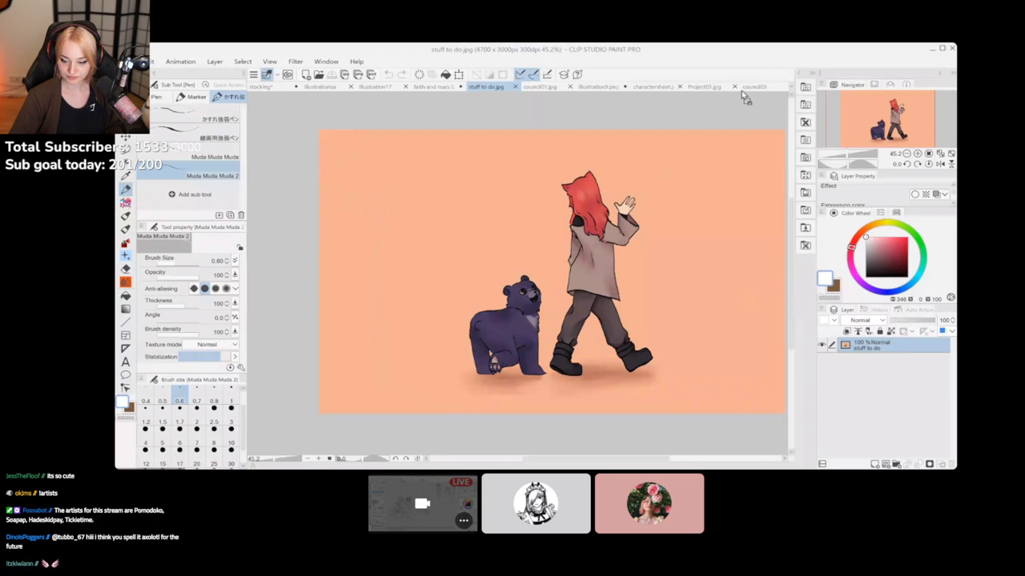
# Show the food and bear drawings in spotillustrationseries.jpg and the bear family sketch in apayro_shoe.png
pyautogui.moveTo(741, 91); pyautogui.dragTo(742, 90)
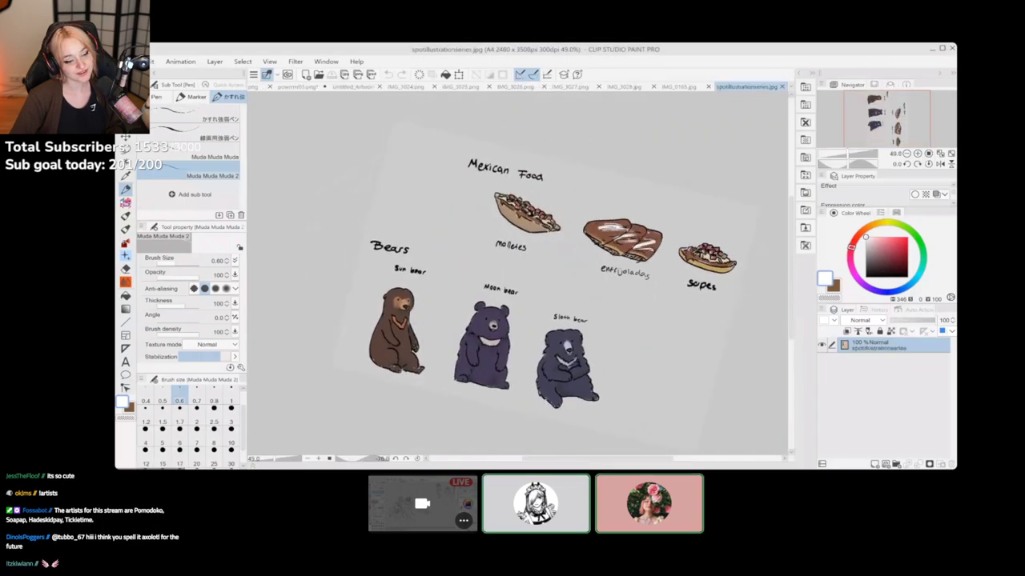
pyautogui.scroll(2, 517, 274)
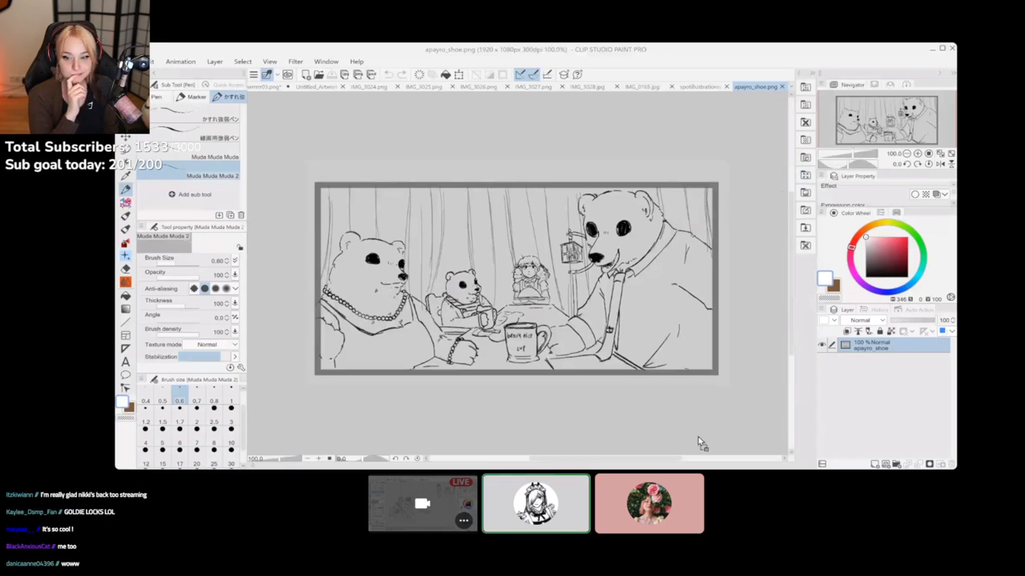
pyautogui.hotkey('ctrl', 'Tab')
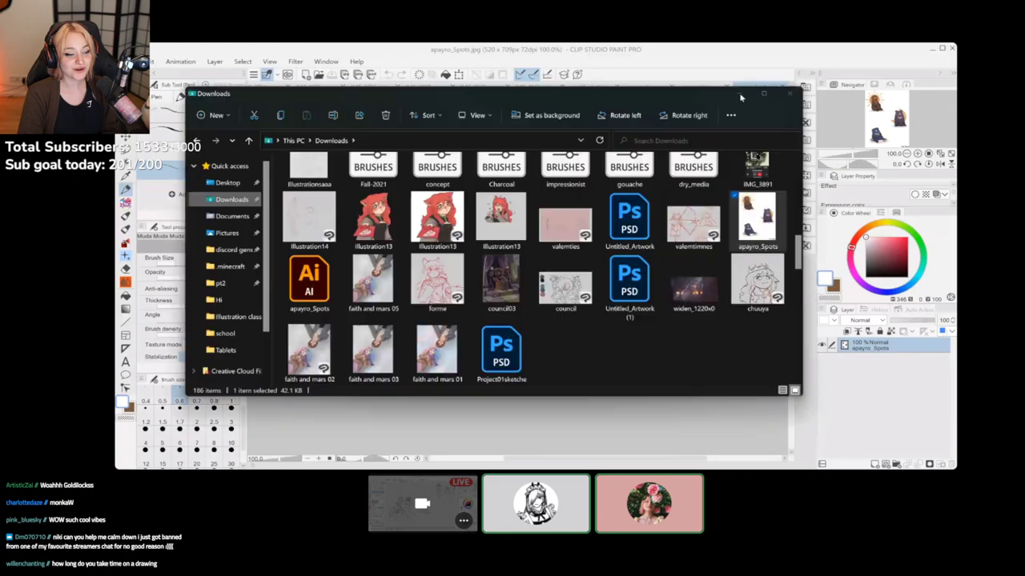
# Minimise the Downloads window and view the three bears in apayro_Spots.jpg up close
pyautogui.click(740, 94)
pyautogui.scroll(3, 558, 289)
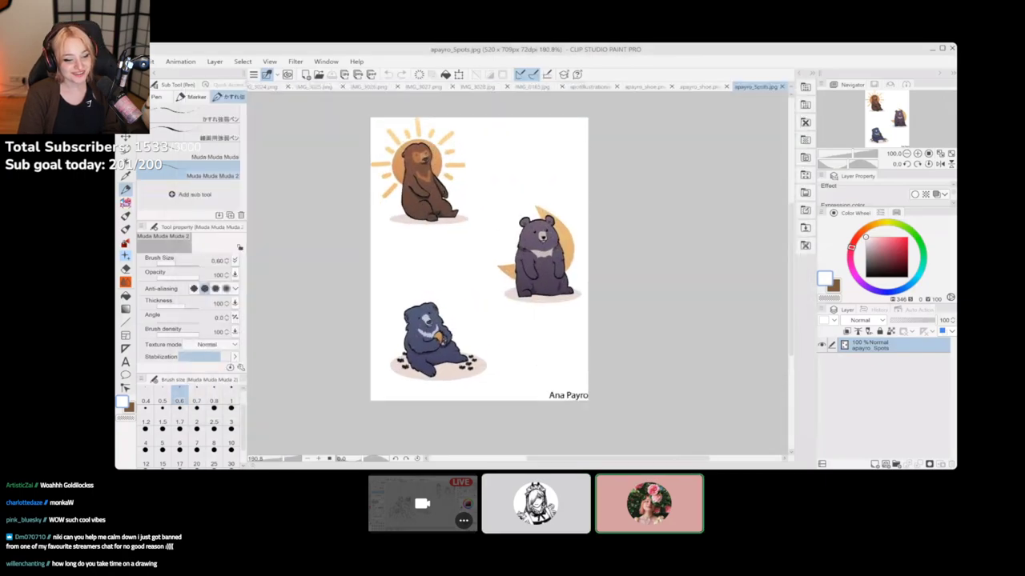
pyautogui.moveTo(559, 289); pyautogui.dragTo(612, 284)
pyautogui.scroll(3, 590, 276)
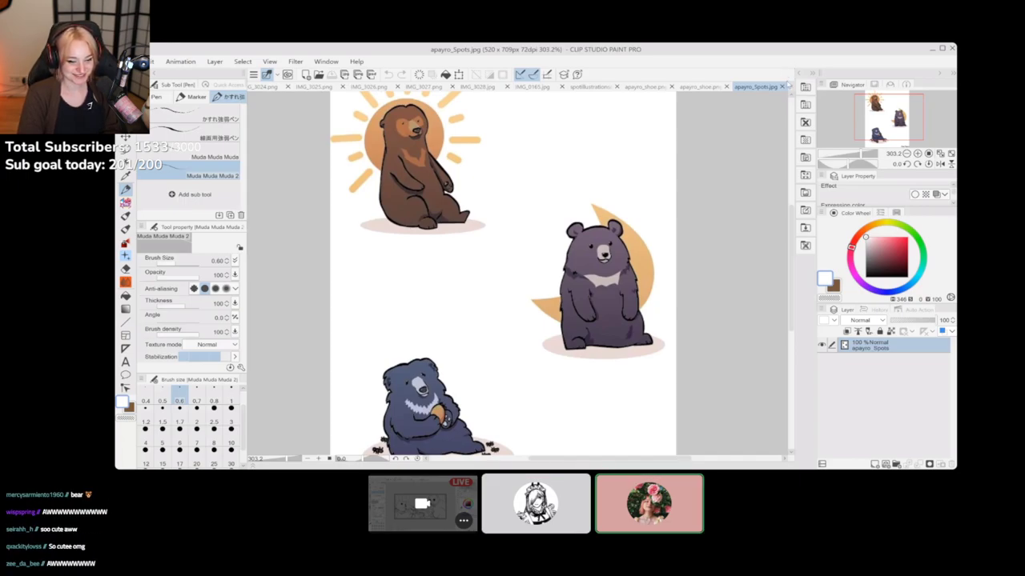
# Close apayro_Spots.jpg and bring up the purple-haired portrait in IMG_3024.png
pyautogui.click(782, 87)
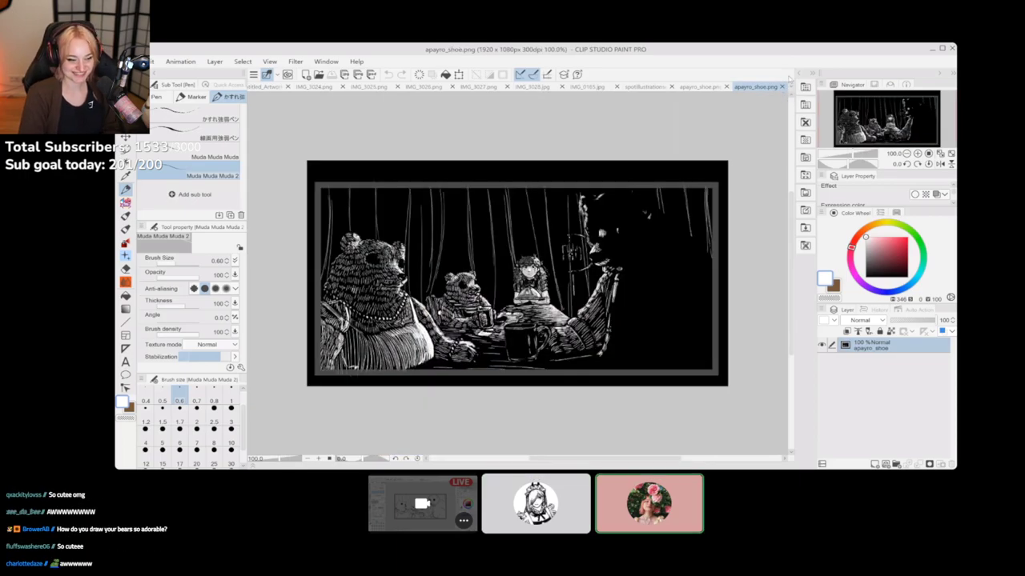
pyautogui.click(316, 87)
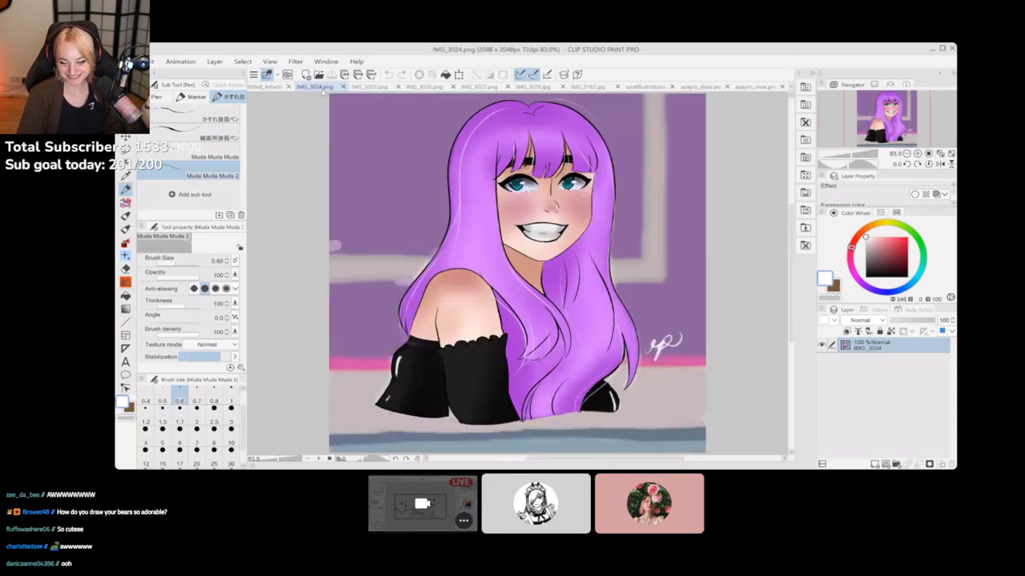
pyautogui.click(270, 86)
pyautogui.moveTo(330, 86); pyautogui.dragTo(312, 89)
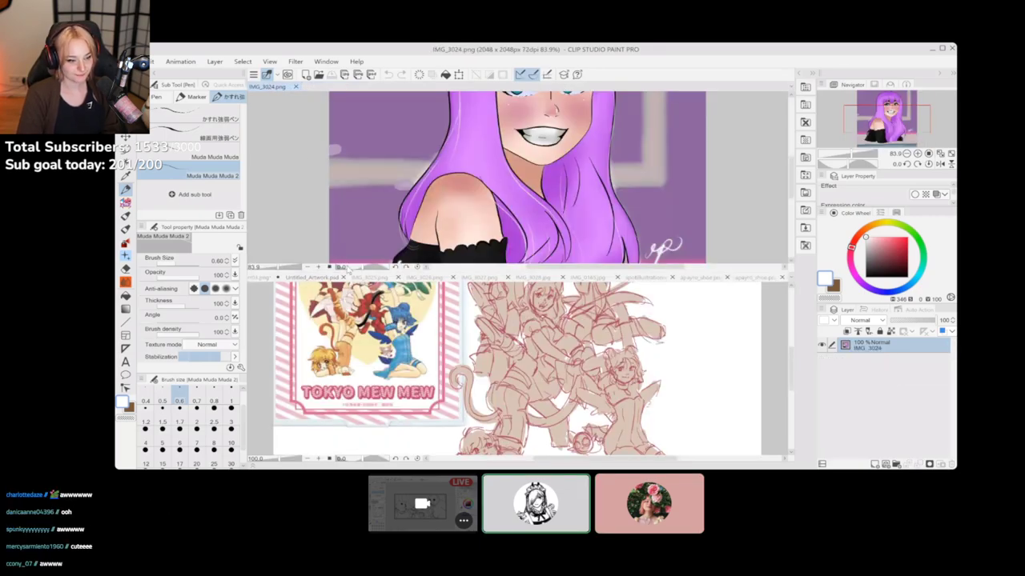
pyautogui.moveTo(348, 280); pyautogui.dragTo(348, 277)
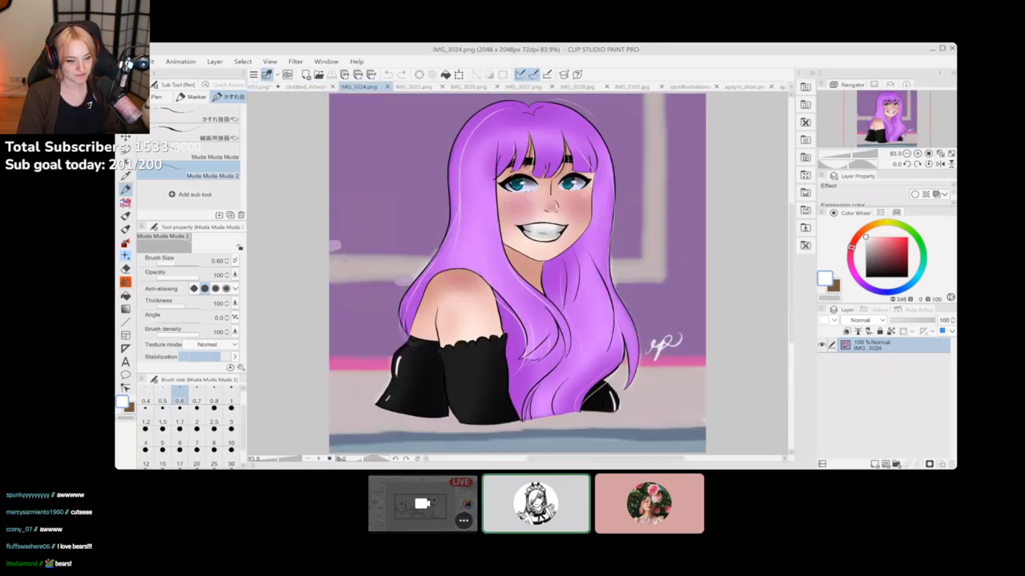
# Flip through the open artworks from the council03 throne scene and the Illustration17 sketch back to the stocking painting
pyautogui.scroll(-4, 588, 285)
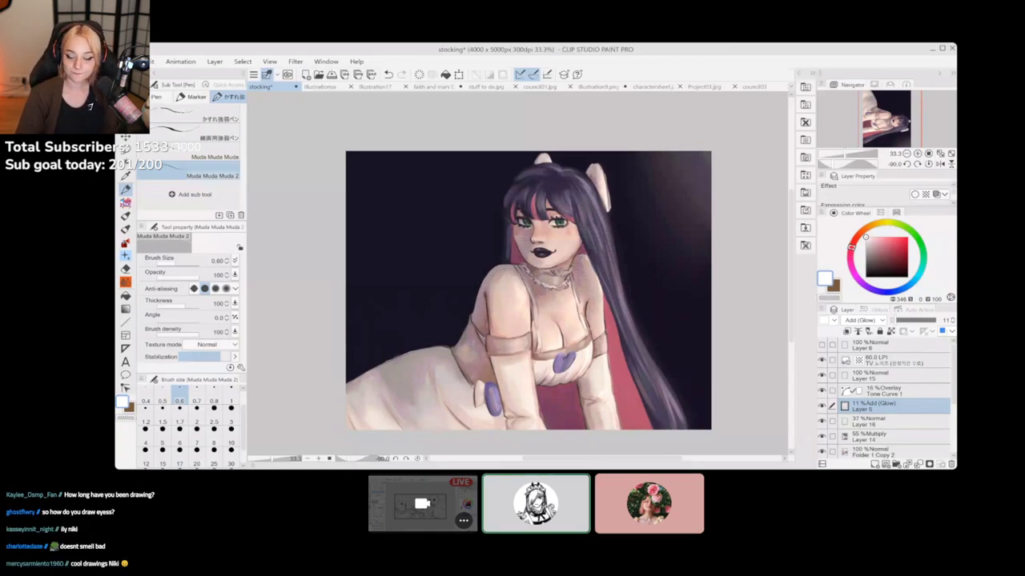
pyautogui.click(763, 86)
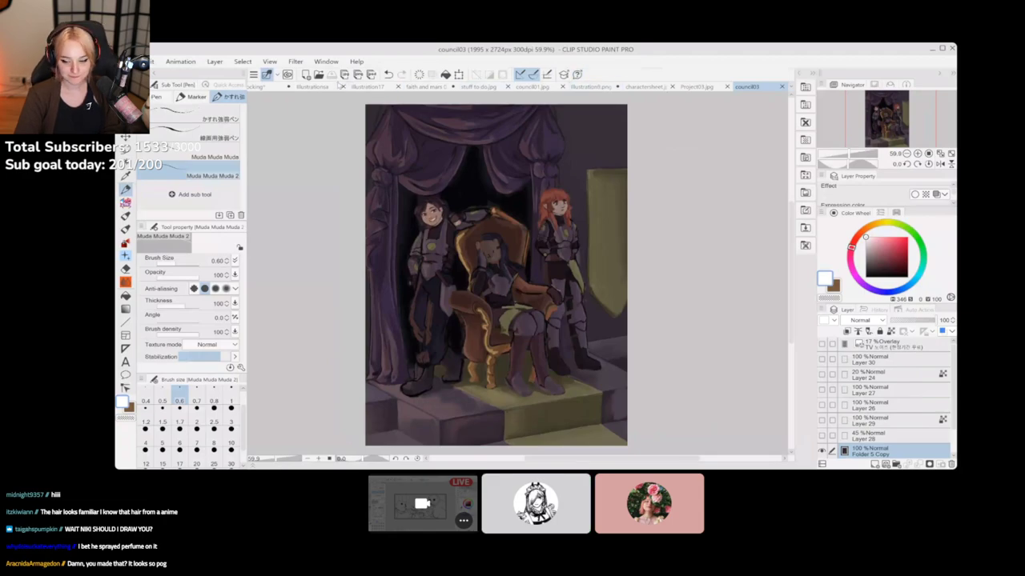
pyautogui.click(367, 87)
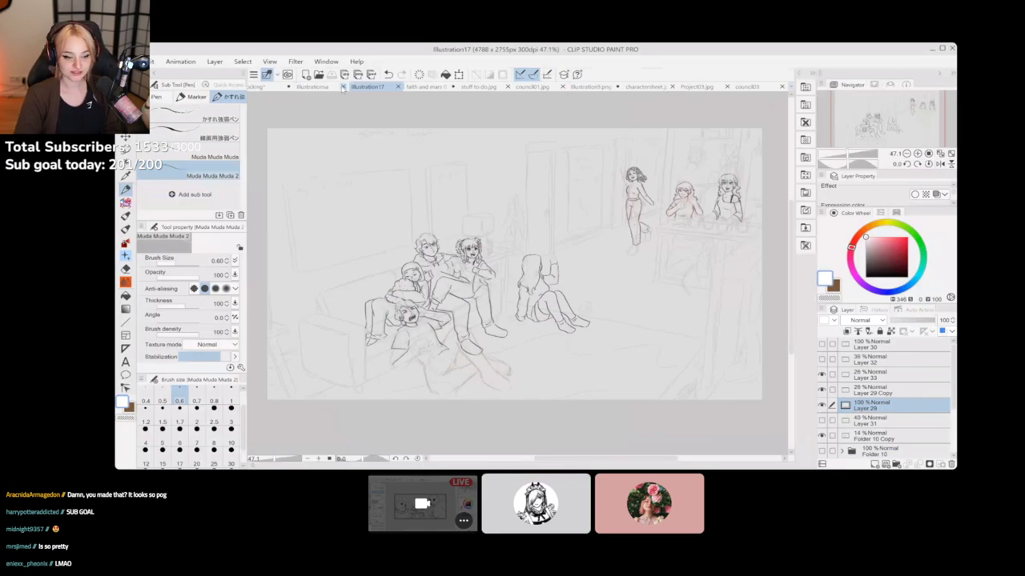
pyautogui.click(272, 87)
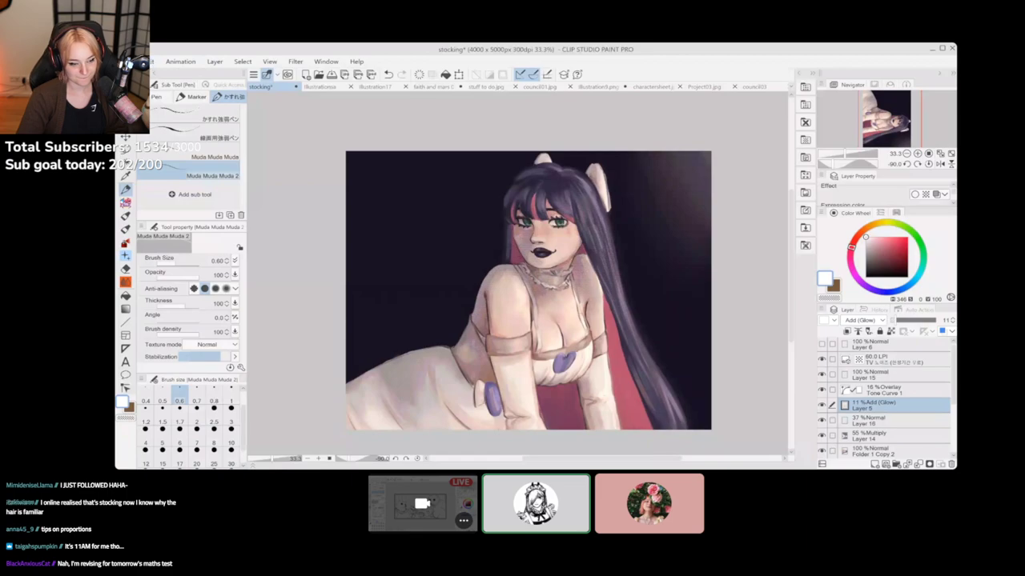
# Create a new 4000 x 5000 px illustration at 300 dpi, make a small test stroke, and pick a deep pink drawing colour with hue 333
pyautogui.hotkey('ctrl', 'n')
pyautogui.click(693, 141)
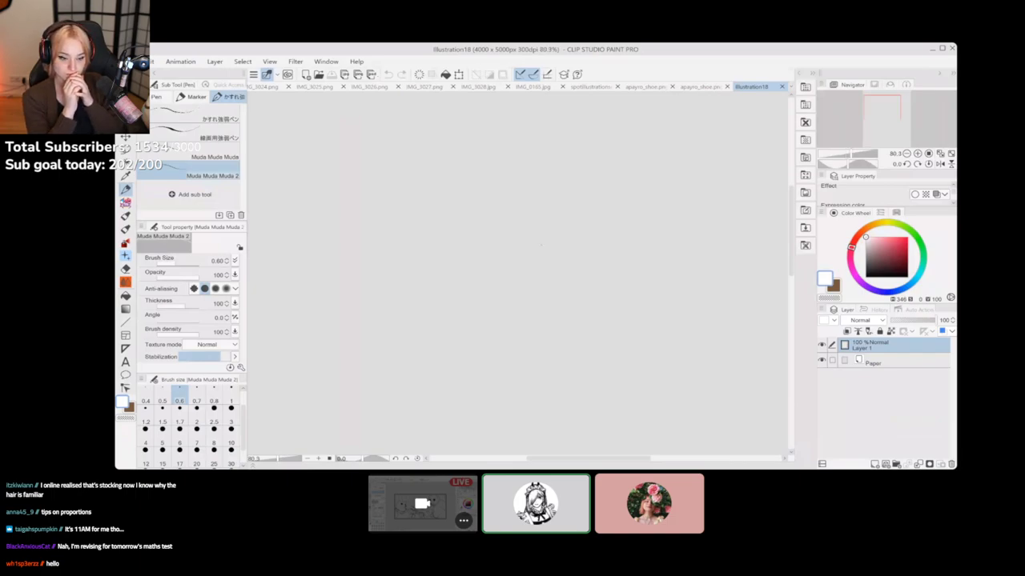
pyautogui.moveTo(539, 261); pyautogui.dragTo(550, 254)
pyautogui.click(894, 248)
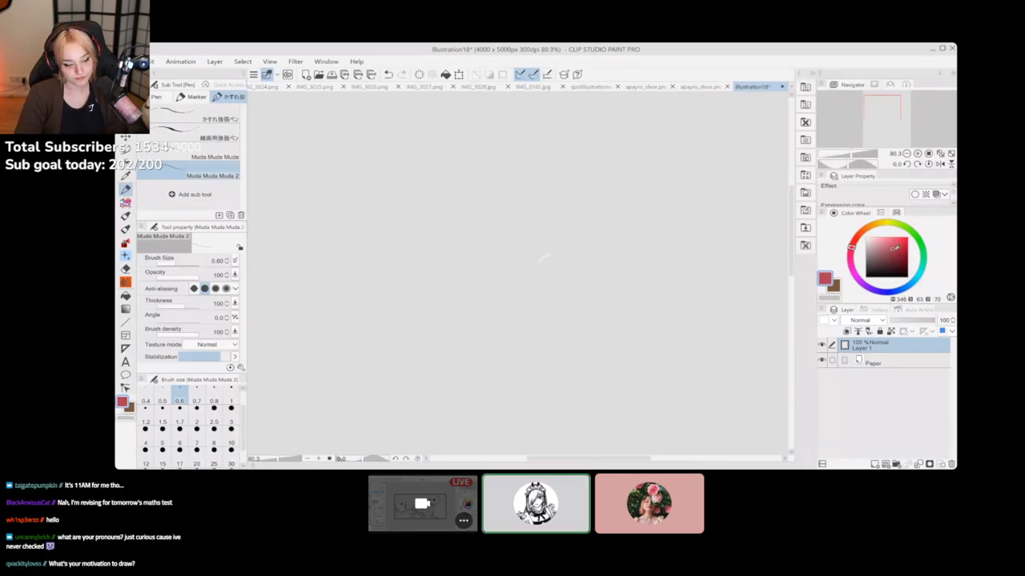
pyautogui.click(894, 250)
pyautogui.click(850, 256)
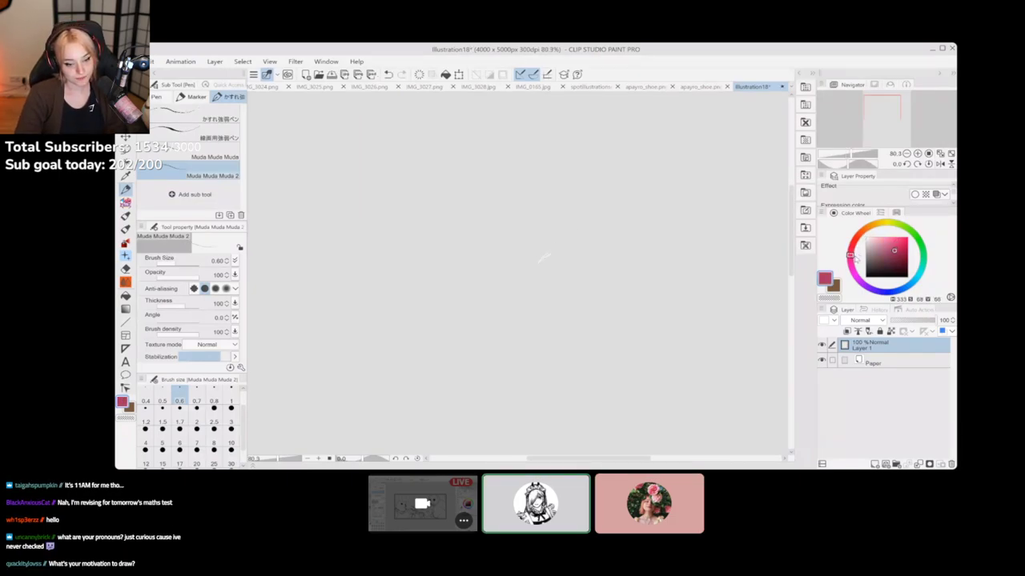
# Set the brush size to 3 and sketch a small stylised eye with lashes and an iris on the blank canvas
pyautogui.click(231, 397)
pyautogui.moveTo(536, 267)
pyautogui.mouseDown()
pyautogui.moveTo(553, 252)
pyautogui.moveTo(593, 262)
pyautogui.moveTo(565, 247)
pyautogui.moveTo(538, 264)
pyautogui.moveTo(569, 281)
pyautogui.moveTo(581, 273)
pyautogui.moveTo(564, 282)
pyautogui.moveTo(575, 275)
pyautogui.mouseUp()
pyautogui.click(230, 408)
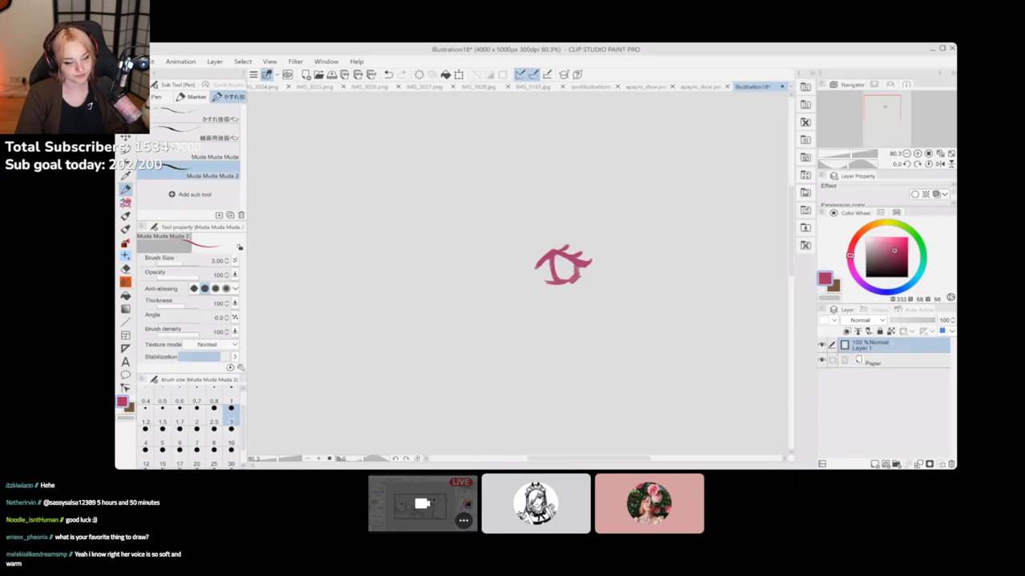
pyautogui.moveTo(559, 261)
pyautogui.mouseDown()
pyautogui.moveTo(570, 278)
pyautogui.moveTo(570, 255)
pyautogui.mouseUp()
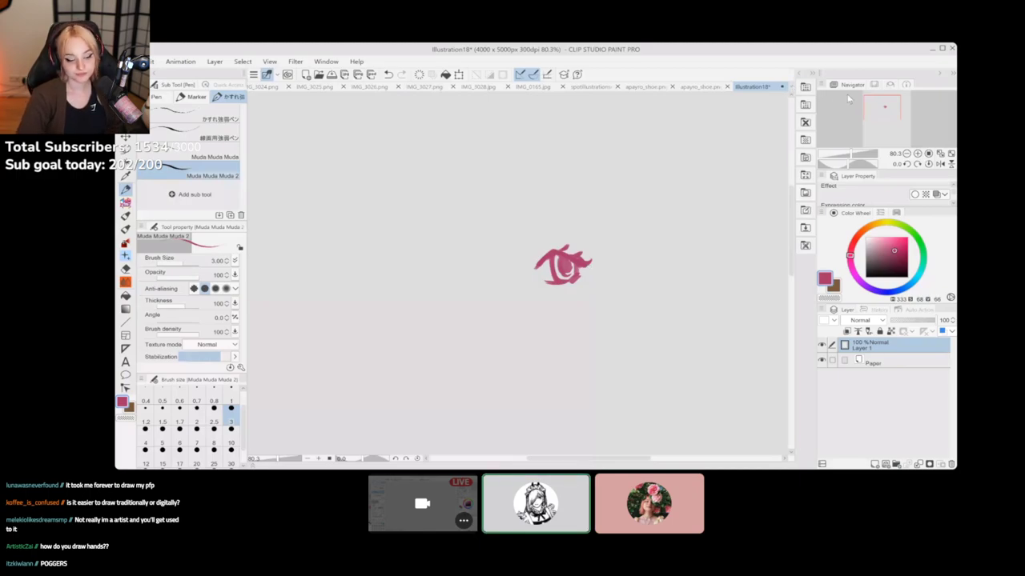
# Return to the stocking illustration and draw pink test strokes on the dark background beside the figure, lightening the pink for the last one
pyautogui.hotkey('ctrl', 'Tab')
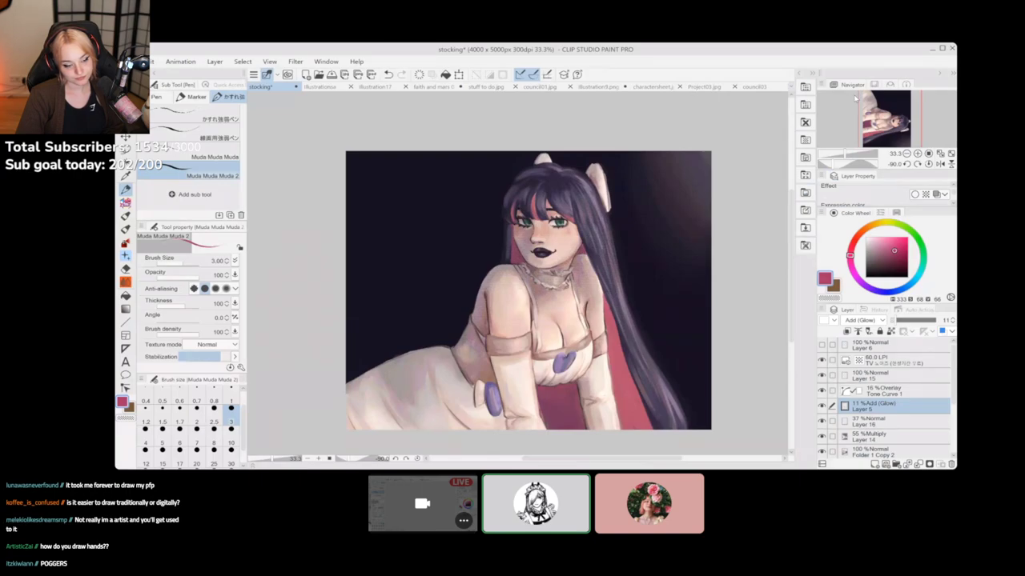
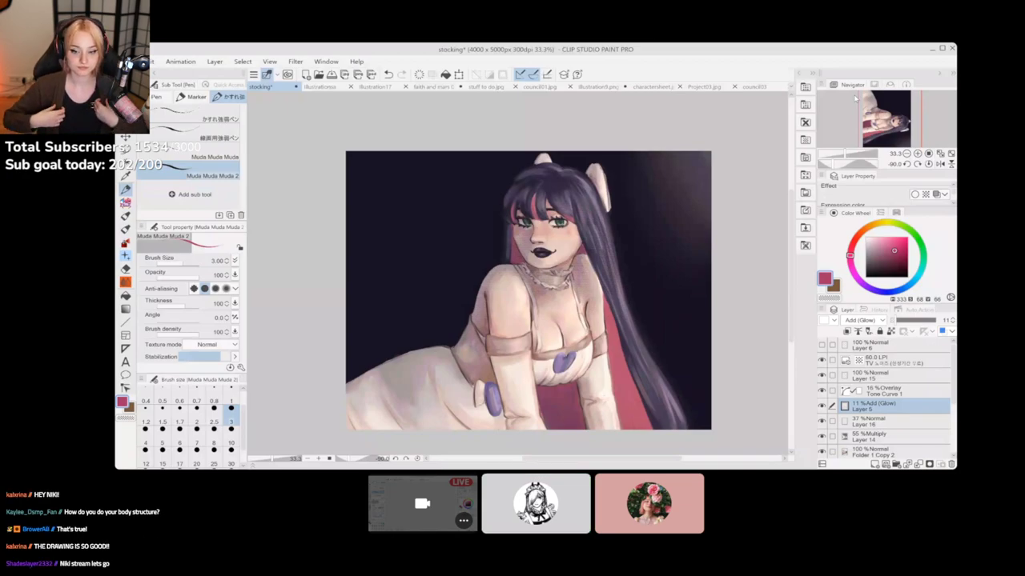
pyautogui.moveTo(458, 148); pyautogui.dragTo(540, 184)
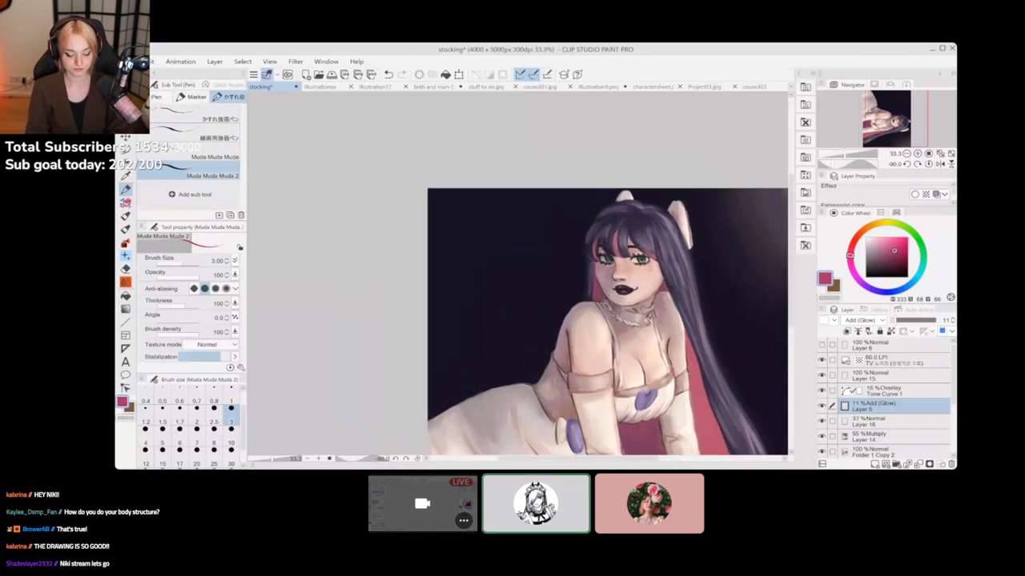
pyautogui.hotkey('ctrl', '+')
pyautogui.hotkey('ctrl', '+')
pyautogui.hotkey('ctrl', '+')
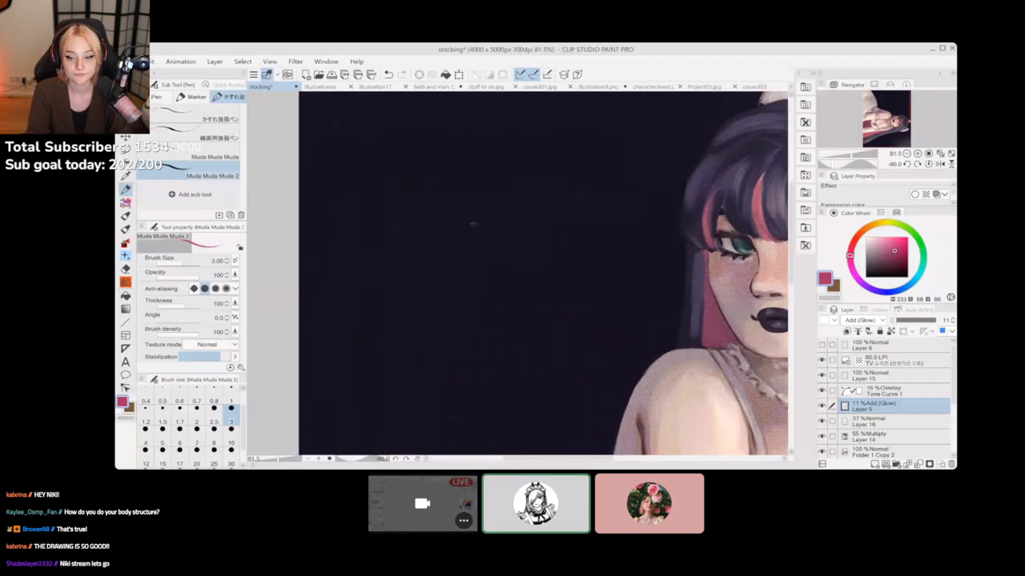
pyautogui.moveTo(466, 241); pyautogui.dragTo(467, 251)
pyautogui.moveTo(497, 219); pyautogui.dragTo(499, 253)
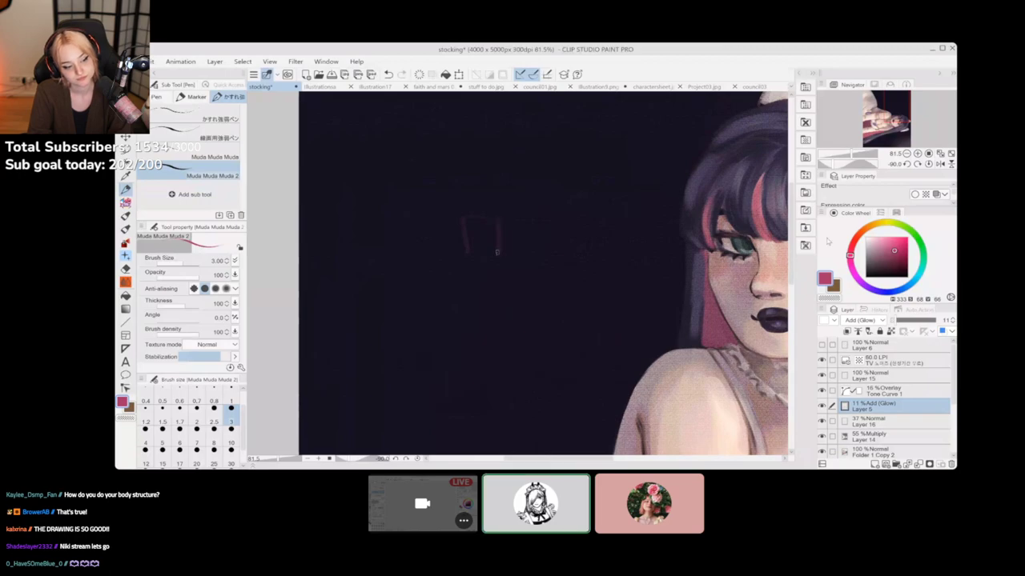
pyautogui.click(877, 245)
pyautogui.moveTo(461, 219)
pyautogui.mouseDown()
pyautogui.moveTo(465, 251)
pyautogui.moveTo(487, 215)
pyautogui.mouseUp()
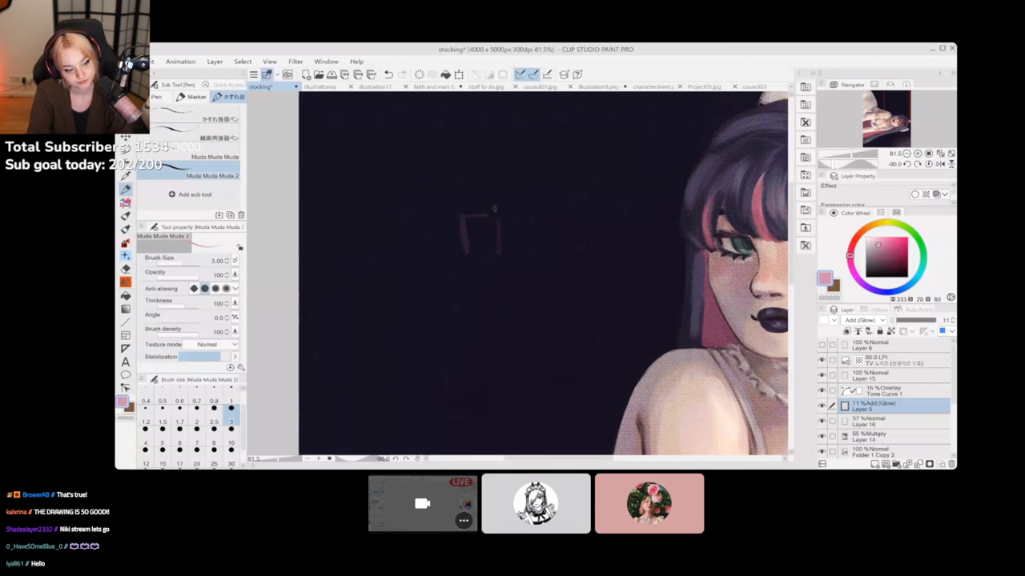
# Add two new raster layers above Layer 6 at the top of the layer stack
pyautogui.click(870, 349)
pyautogui.click(875, 463)
pyautogui.click(875, 463)
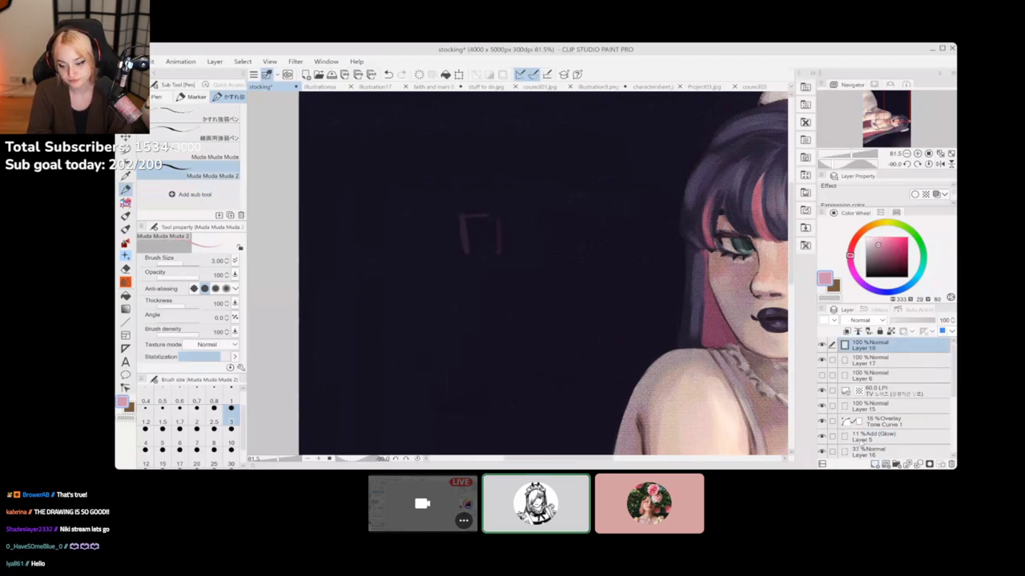
pyautogui.moveTo(462, 217); pyautogui.dragTo(468, 257)
pyautogui.moveTo(461, 221)
pyautogui.mouseDown()
pyautogui.moveTo(510, 214)
pyautogui.moveTo(508, 254)
pyautogui.moveTo(458, 270)
pyautogui.moveTo(445, 297)
pyautogui.mouseUp()
pyautogui.moveTo(507, 247); pyautogui.dragTo(523, 293)
pyautogui.moveTo(445, 297)
pyautogui.mouseDown()
pyautogui.moveTo(508, 303)
pyautogui.moveTo(471, 344)
pyautogui.moveTo(473, 368)
pyautogui.mouseUp()
pyautogui.moveTo(480, 303)
pyautogui.mouseDown()
pyautogui.moveTo(486, 336)
pyautogui.moveTo(485, 365)
pyautogui.mouseUp()
pyautogui.moveTo(490, 305); pyautogui.dragTo(508, 365)
pyautogui.moveTo(519, 295)
pyautogui.mouseDown()
pyautogui.moveTo(520, 369)
pyautogui.moveTo(504, 369)
pyautogui.moveTo(529, 336)
pyautogui.moveTo(534, 306)
pyautogui.moveTo(507, 295)
pyautogui.moveTo(436, 301)
pyautogui.moveTo(481, 210)
pyautogui.moveTo(435, 259)
pyautogui.mouseUp()
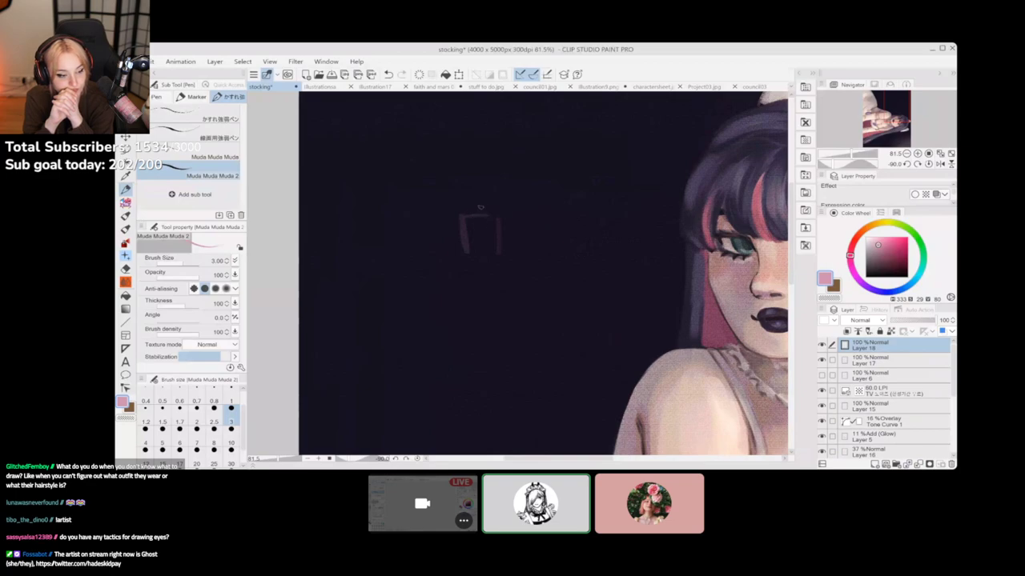
# Sketch a gesture figure's torso in light pink, with a curved centre line and ovals for the ribcage and pelvis
pyautogui.moveTo(482, 217); pyautogui.dragTo(452, 331)
pyautogui.moveTo(484, 272); pyautogui.dragTo(462, 320)
pyautogui.moveTo(485, 197)
pyautogui.mouseDown()
pyautogui.moveTo(469, 315)
pyautogui.moveTo(432, 372)
pyautogui.moveTo(469, 240)
pyautogui.moveTo(490, 210)
pyautogui.moveTo(456, 298)
pyautogui.mouseUp()
pyautogui.moveTo(480, 260)
pyautogui.mouseDown()
pyautogui.moveTo(480, 303)
pyautogui.moveTo(448, 308)
pyautogui.mouseUp()
pyautogui.moveTo(453, 261); pyautogui.dragTo(440, 312)
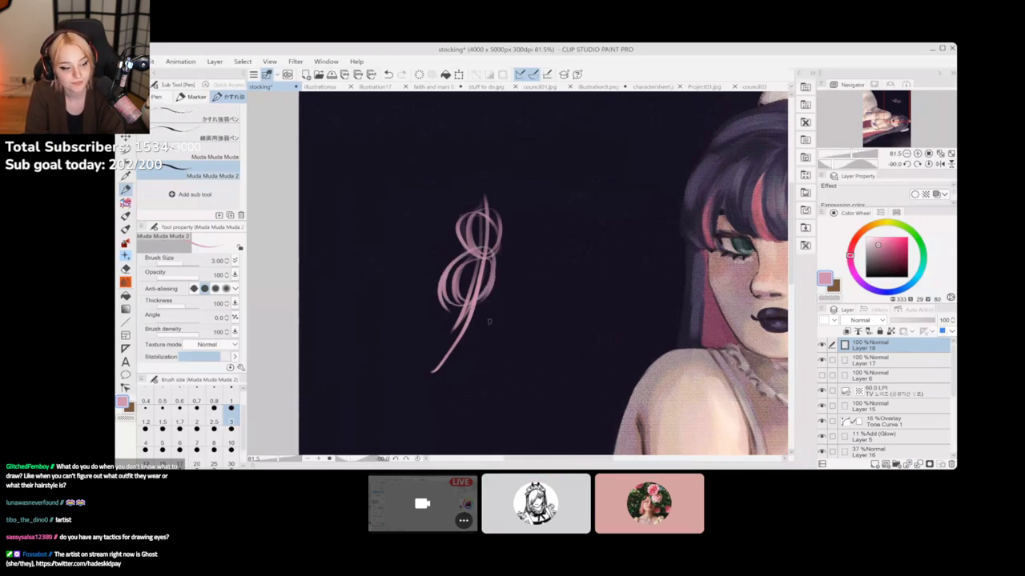
# Add the gesture figure's neck, round head with face guidelines, and both arms sweeping down from the shoulders
pyautogui.moveTo(482, 144)
pyautogui.mouseDown()
pyautogui.moveTo(469, 178)
pyautogui.moveTo(503, 168)
pyautogui.moveTo(499, 181)
pyautogui.moveTo(490, 160)
pyautogui.moveTo(486, 195)
pyautogui.mouseUp()
pyautogui.moveTo(489, 151)
pyautogui.mouseDown()
pyautogui.moveTo(484, 190)
pyautogui.moveTo(506, 166)
pyautogui.mouseUp()
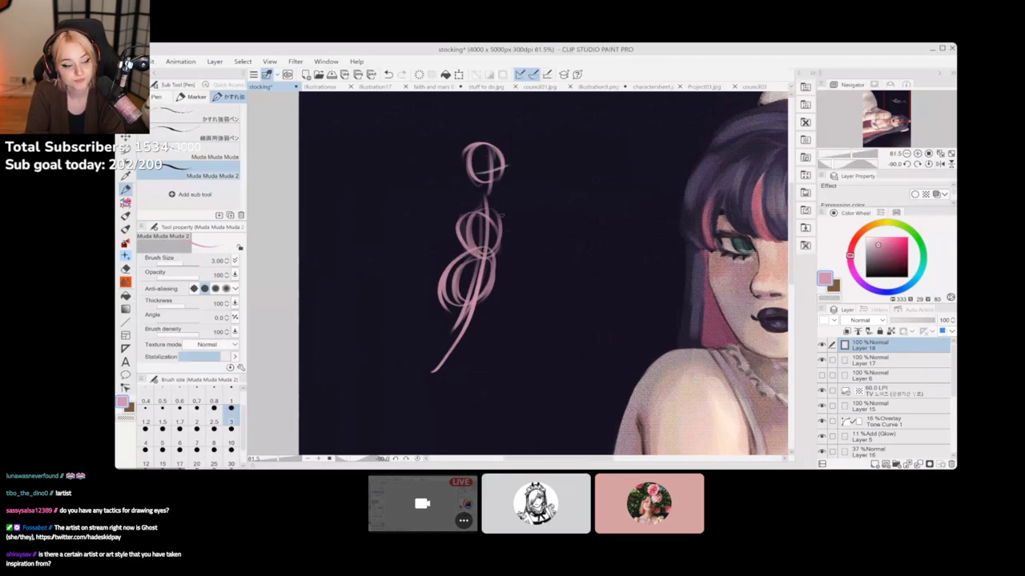
pyautogui.moveTo(561, 298)
pyautogui.mouseDown()
pyautogui.moveTo(536, 269)
pyautogui.moveTo(582, 313)
pyautogui.mouseUp()
pyautogui.moveTo(460, 241); pyautogui.dragTo(430, 298)
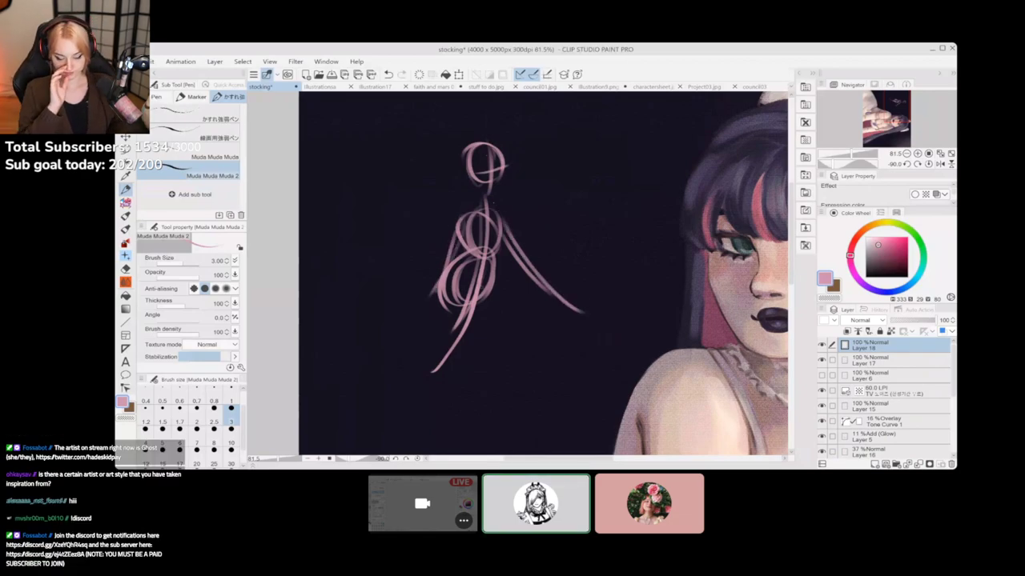
# Reinforce the torso and sketch the gesture figure's two thighs with long downward strokes from the pelvis
pyautogui.moveTo(498, 209)
pyautogui.mouseDown()
pyautogui.moveTo(466, 221)
pyautogui.moveTo(499, 209)
pyautogui.moveTo(465, 257)
pyautogui.moveTo(503, 220)
pyautogui.moveTo(488, 362)
pyautogui.mouseUp()
pyautogui.moveTo(485, 304); pyautogui.dragTo(501, 376)
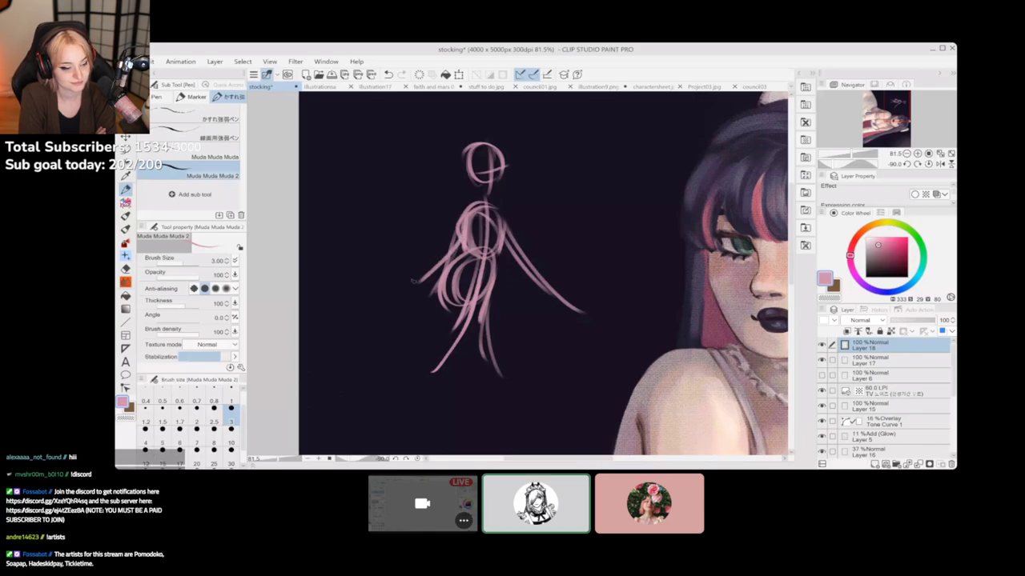
pyautogui.moveTo(451, 251)
pyautogui.mouseDown()
pyautogui.moveTo(410, 283)
pyautogui.moveTo(412, 361)
pyautogui.mouseUp()
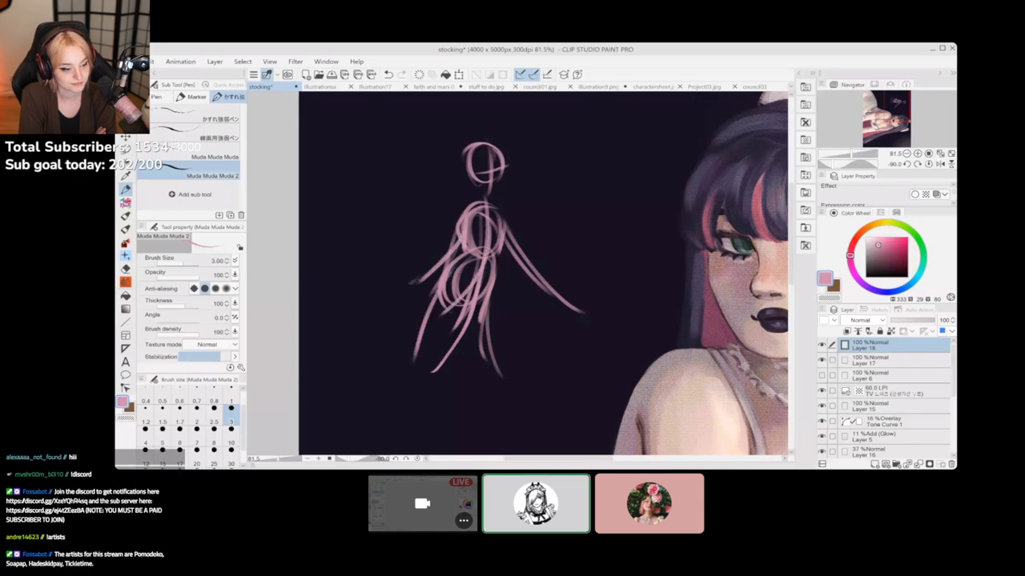
pyautogui.moveTo(458, 309); pyautogui.dragTo(389, 402)
pyautogui.moveTo(445, 329); pyautogui.dragTo(397, 384)
pyautogui.moveTo(438, 298); pyautogui.dragTo(417, 357)
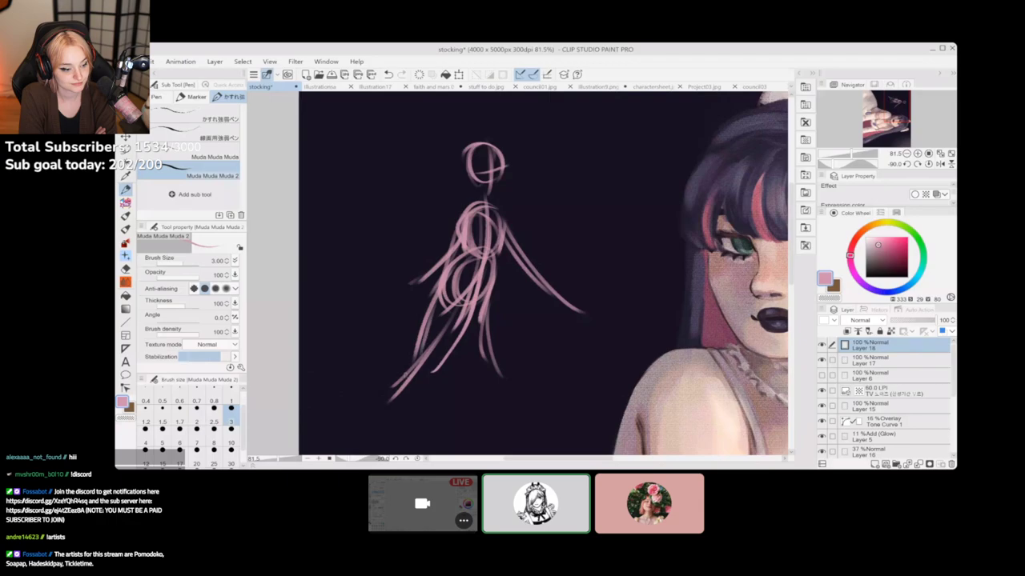
pyautogui.moveTo(473, 325); pyautogui.dragTo(460, 381)
pyautogui.moveTo(489, 291); pyautogui.dragTo(496, 392)
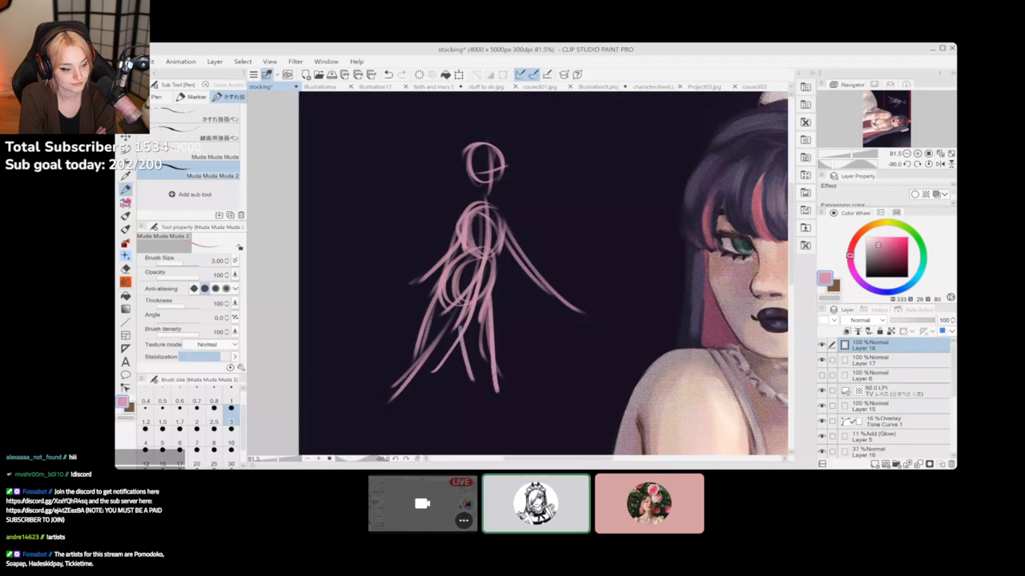
# Sketch both of the gesture figure's lower legs with long curved strokes and add a foot to the front leg
pyautogui.moveTo(488, 432); pyautogui.dragTo(495, 360)
pyautogui.moveTo(450, 212); pyautogui.dragTo(421, 262)
pyautogui.moveTo(411, 277); pyautogui.dragTo(396, 370)
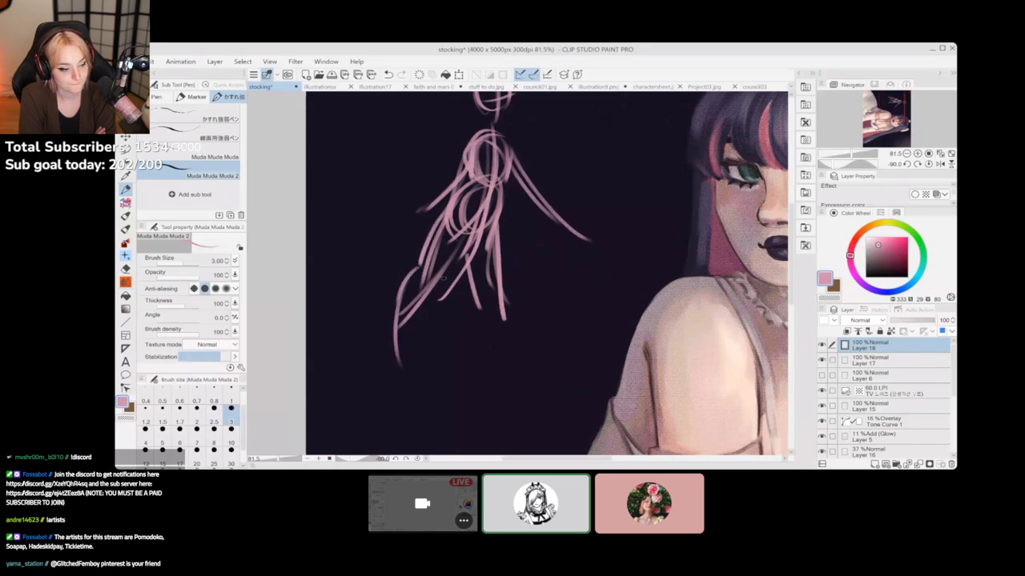
pyautogui.moveTo(423, 302); pyautogui.dragTo(394, 357)
pyautogui.moveTo(466, 268); pyautogui.dragTo(506, 362)
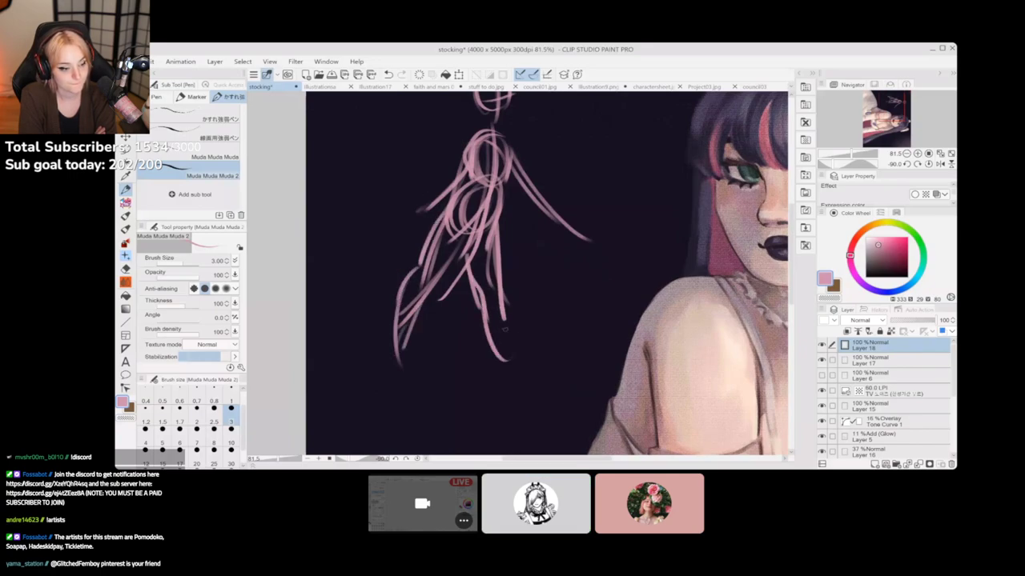
pyautogui.moveTo(501, 316)
pyautogui.mouseDown()
pyautogui.moveTo(530, 368)
pyautogui.moveTo(505, 366)
pyautogui.moveTo(532, 375)
pyautogui.mouseUp()
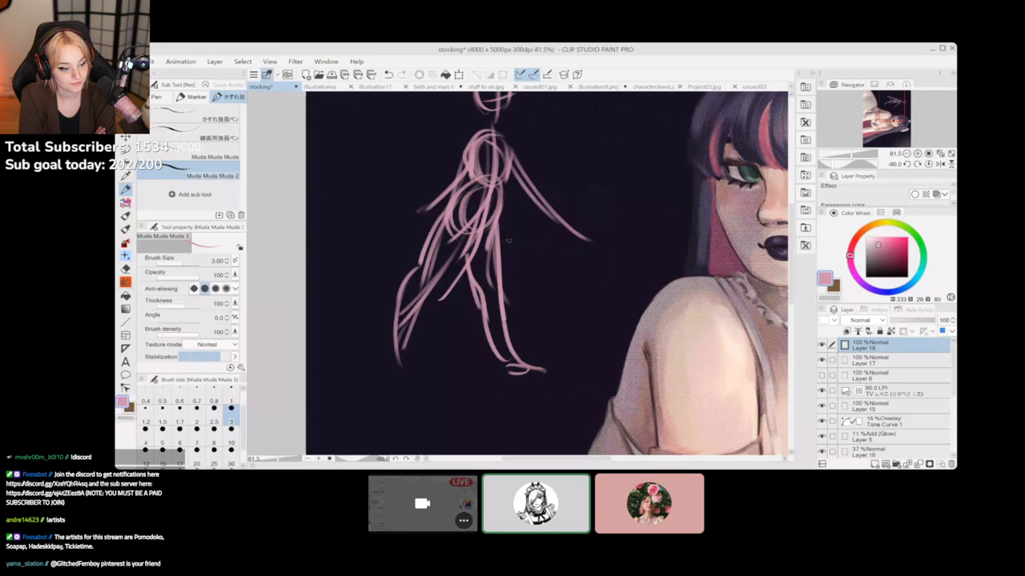
# Thicken the gesture figure's arms with forearm and hand strokes, and add a jaw line below the round head
pyautogui.moveTo(508, 241); pyautogui.dragTo(513, 271)
pyautogui.moveTo(485, 171)
pyautogui.mouseDown()
pyautogui.moveTo(396, 260)
pyautogui.moveTo(435, 243)
pyautogui.mouseUp()
pyautogui.moveTo(519, 210); pyautogui.dragTo(598, 268)
pyautogui.moveTo(512, 210); pyautogui.dragTo(514, 240)
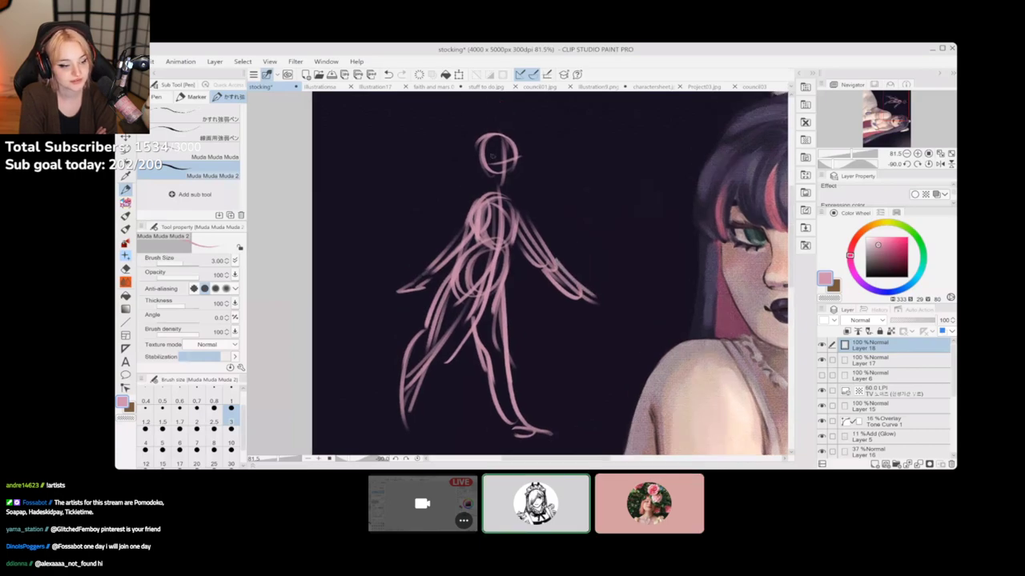
pyautogui.moveTo(489, 174); pyautogui.dragTo(510, 182)
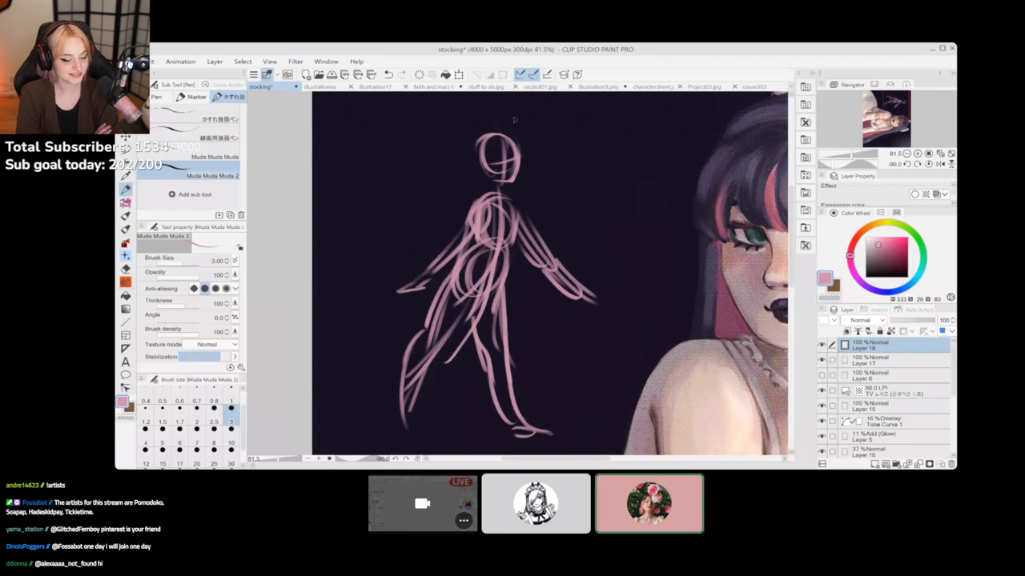
# Remove the pink gesture figure and clear the faint leftover square mark using the Add (Glow) Layer 5
pyautogui.scroll(-1, 597, 287)
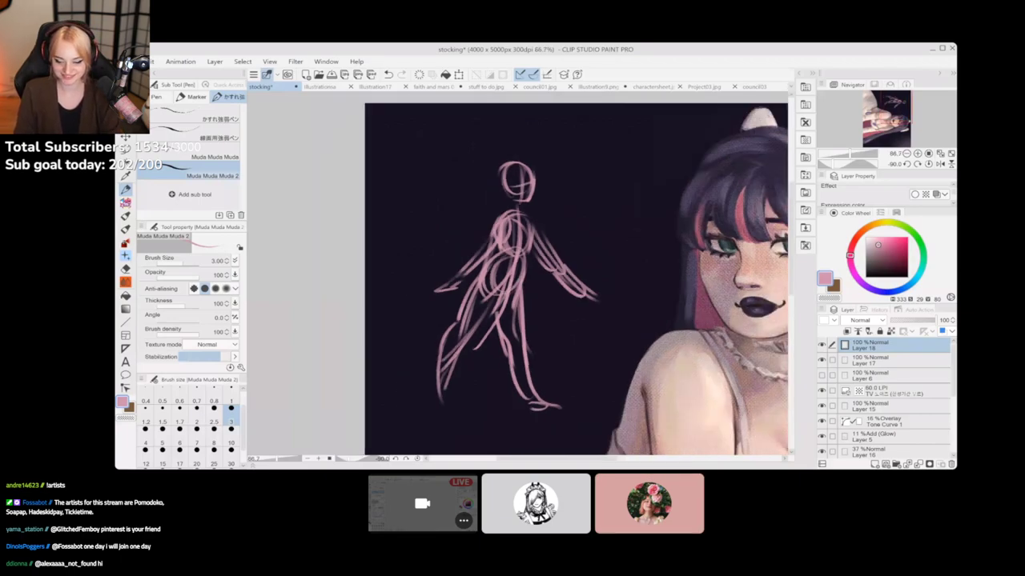
pyautogui.moveTo(506, 172)
pyautogui.mouseDown()
pyautogui.moveTo(489, 194)
pyautogui.moveTo(433, 292)
pyautogui.moveTo(493, 236)
pyautogui.moveTo(555, 217)
pyautogui.moveTo(546, 237)
pyautogui.moveTo(564, 242)
pyautogui.moveTo(536, 277)
pyautogui.moveTo(565, 273)
pyautogui.moveTo(441, 395)
pyautogui.moveTo(545, 342)
pyautogui.moveTo(525, 374)
pyautogui.moveTo(579, 358)
pyautogui.moveTo(552, 404)
pyautogui.moveTo(516, 369)
pyautogui.moveTo(563, 400)
pyautogui.moveTo(528, 381)
pyautogui.moveTo(566, 292)
pyautogui.mouseUp()
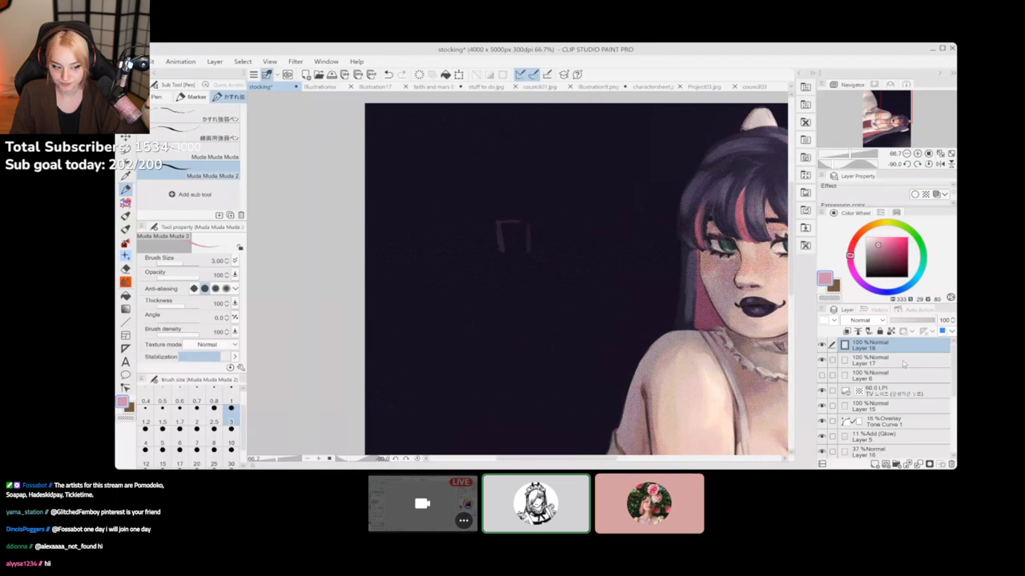
pyautogui.click(889, 392)
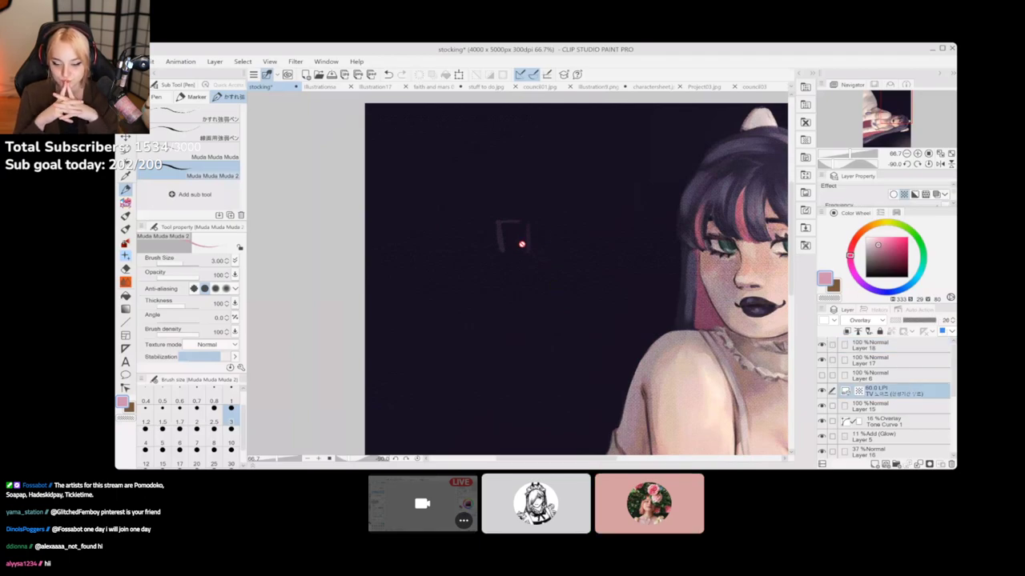
pyautogui.click(913, 408)
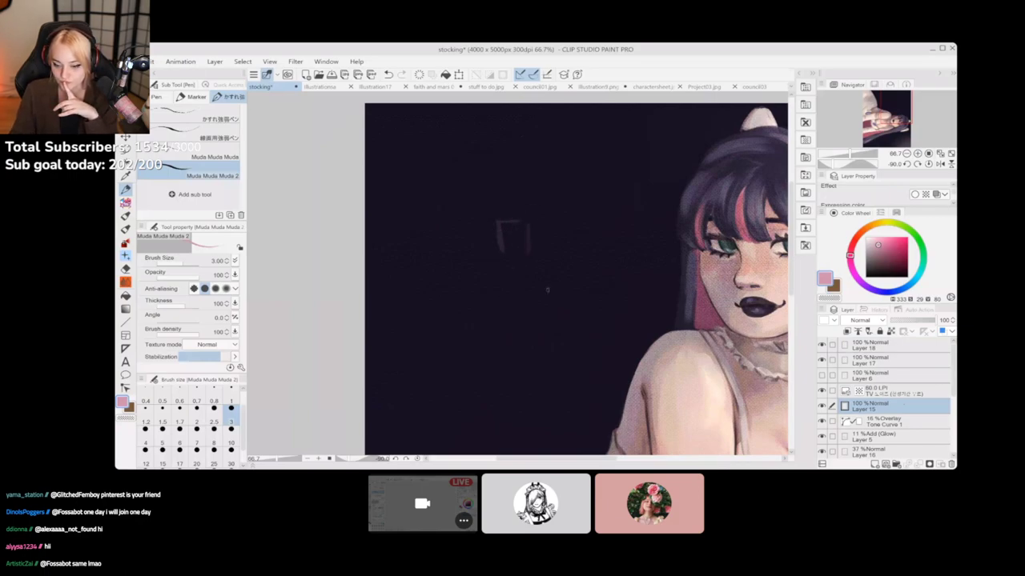
pyautogui.click(910, 422)
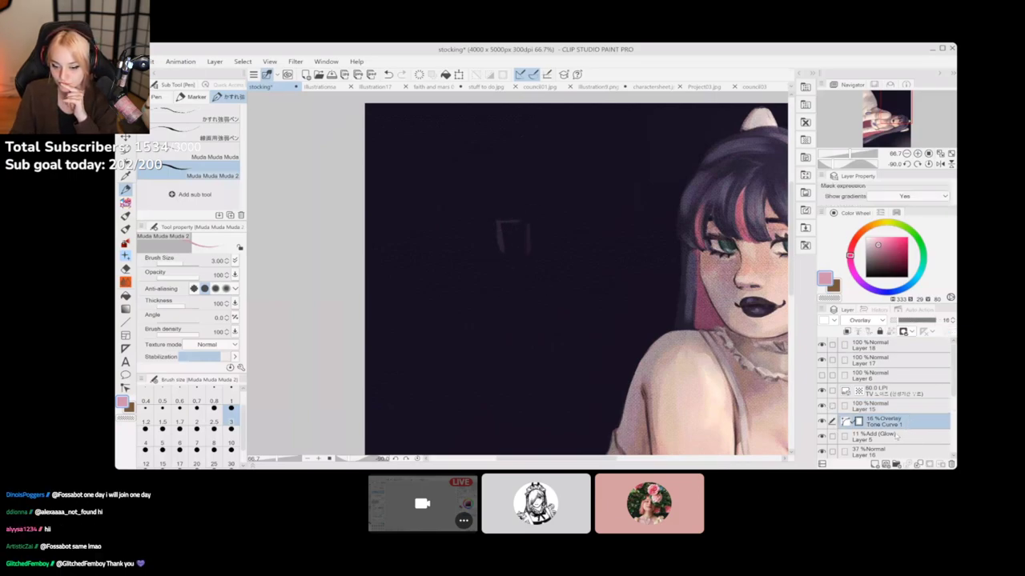
pyautogui.click(895, 437)
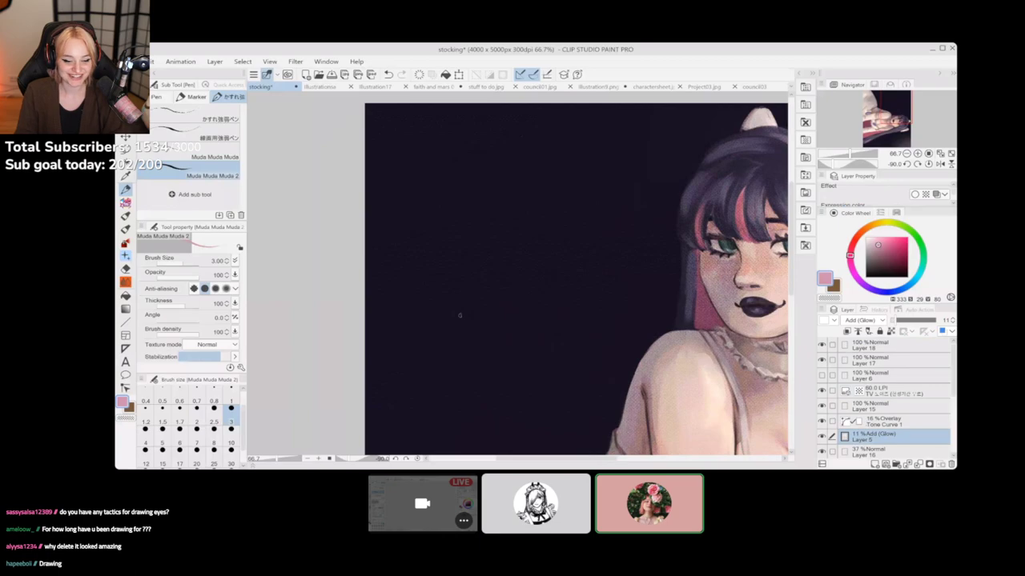
# View the whole stocking illustration and look through its layer stack down to the Paper layer
pyautogui.scroll(-3, 460, 315)
pyautogui.moveTo(460, 315); pyautogui.dragTo(341, 262)
pyautogui.hotkey('ctrl', '-')
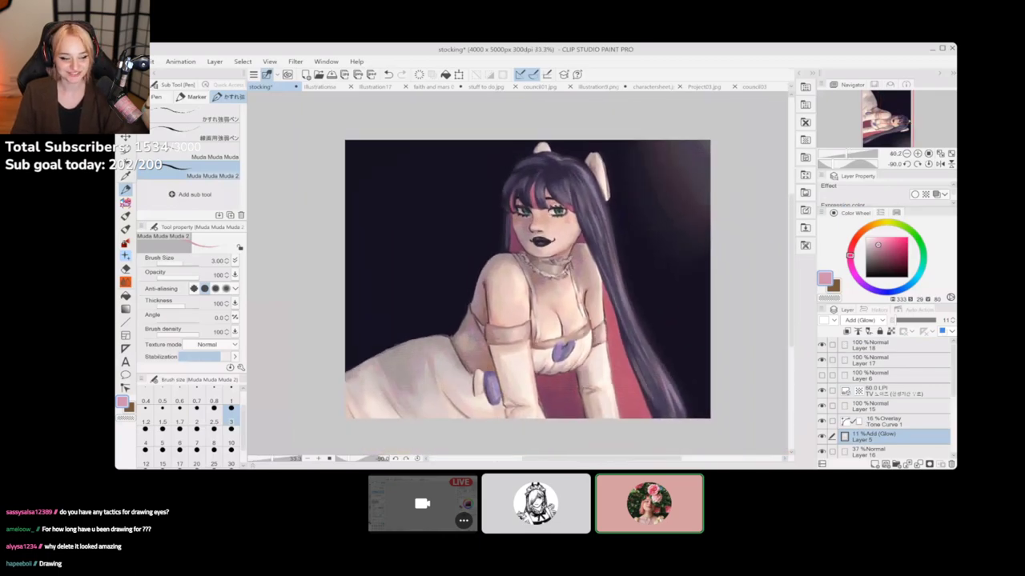
pyautogui.scroll(1, 535, 275)
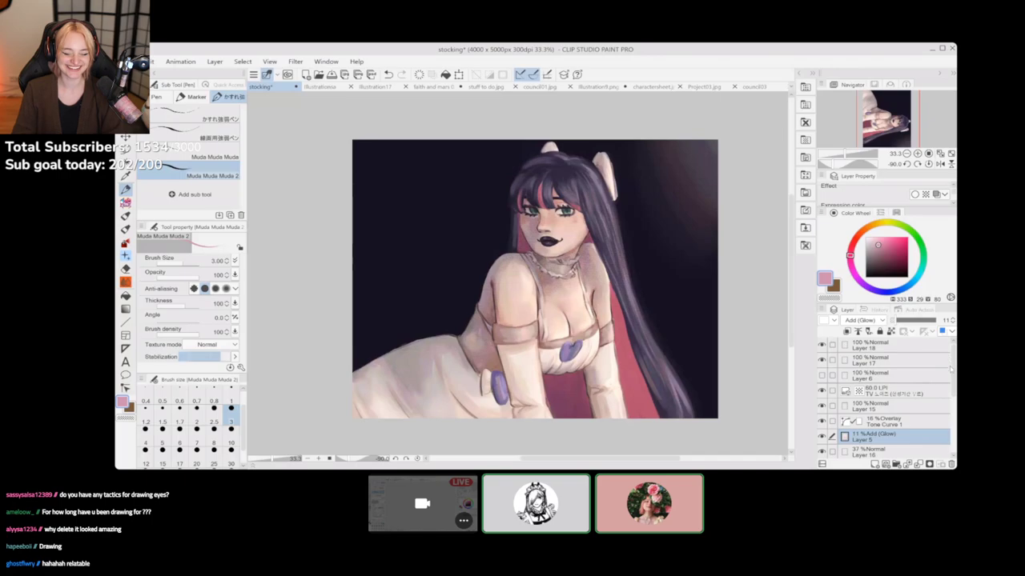
pyautogui.scroll(-5, 933, 404)
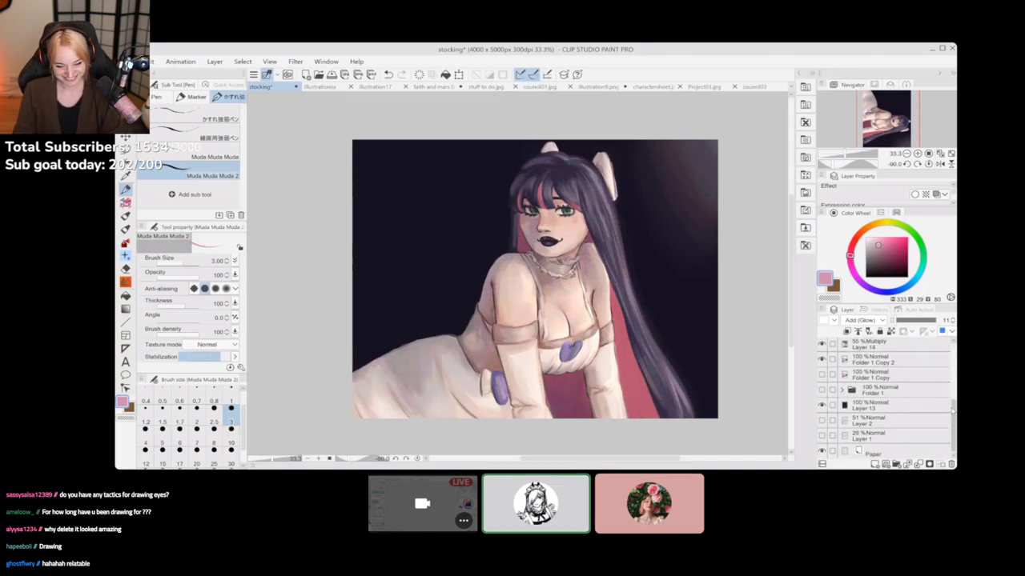
pyautogui.moveTo(953, 410)
pyautogui.mouseDown()
pyautogui.moveTo(951, 347)
pyautogui.moveTo(945, 418)
pyautogui.mouseUp()
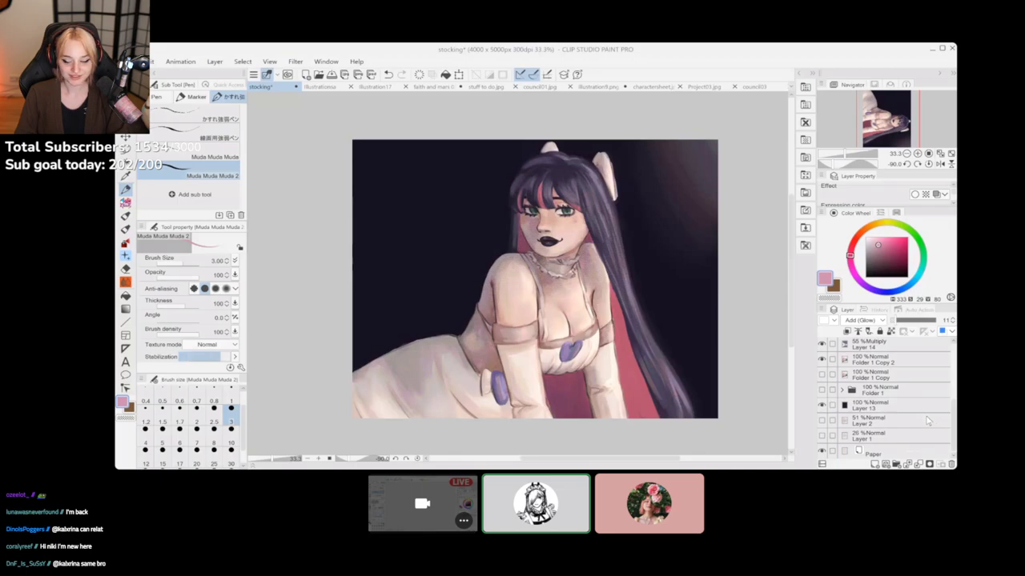
pyautogui.hotkey('ctrl', 's')
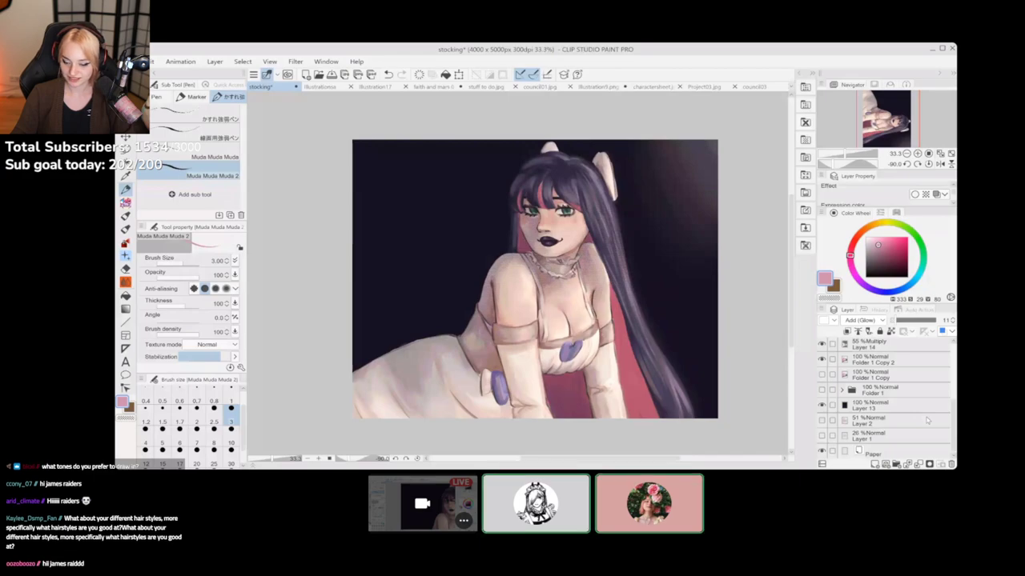
# Look through the other open artworks in order, from the red-haired character file to council01.jpg
pyautogui.click(329, 86)
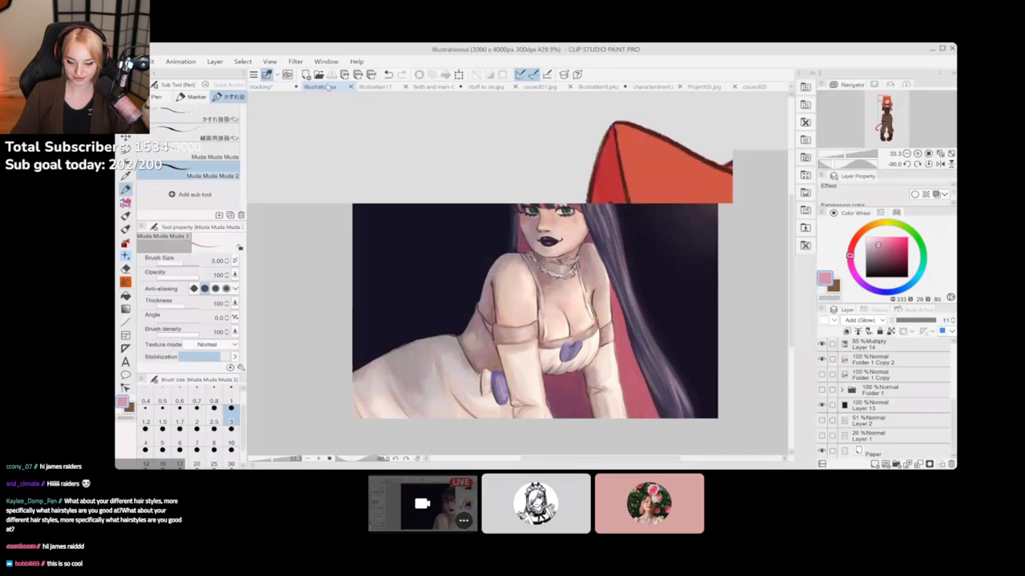
pyautogui.click(373, 86)
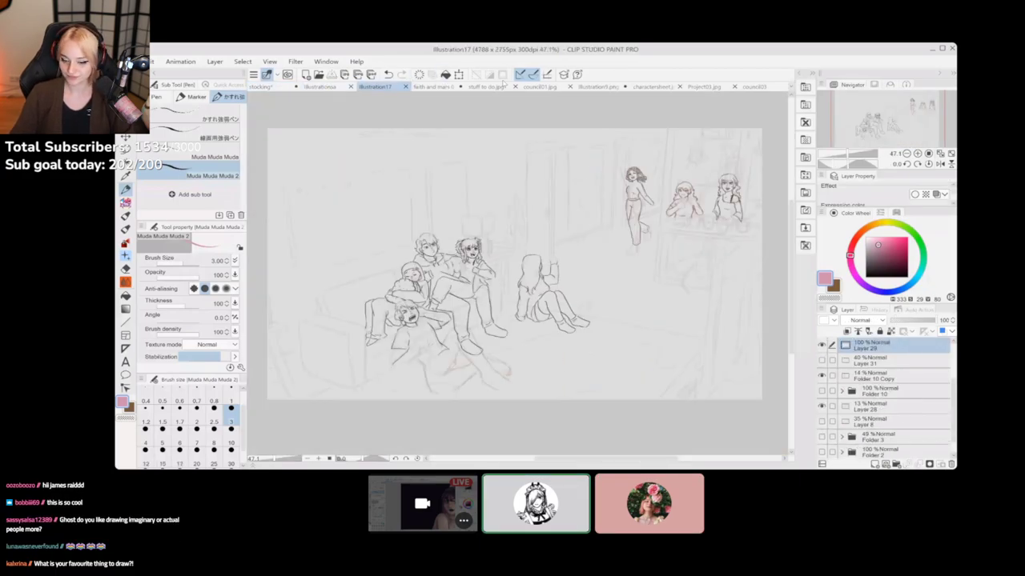
pyautogui.click(443, 87)
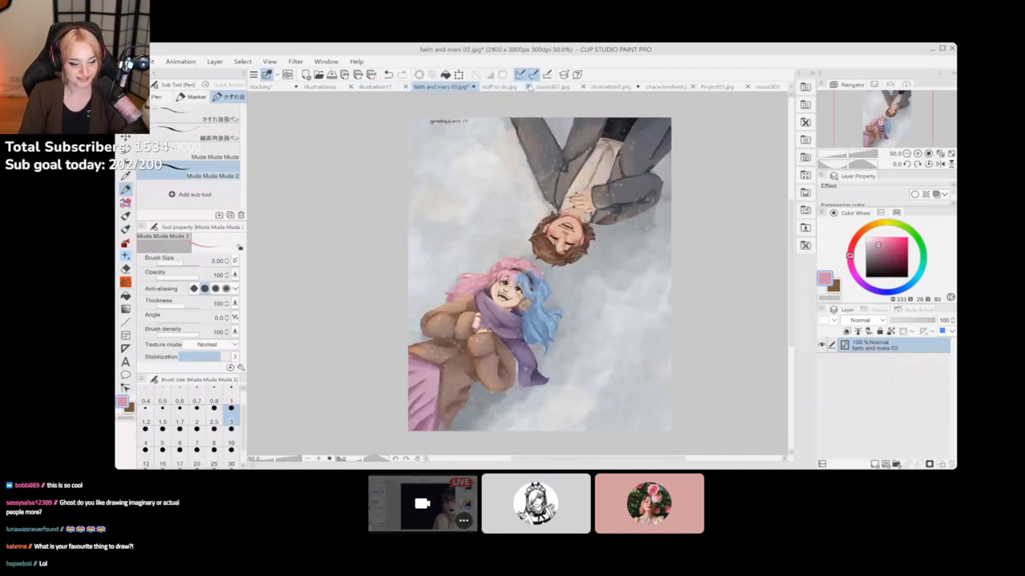
pyautogui.click(505, 86)
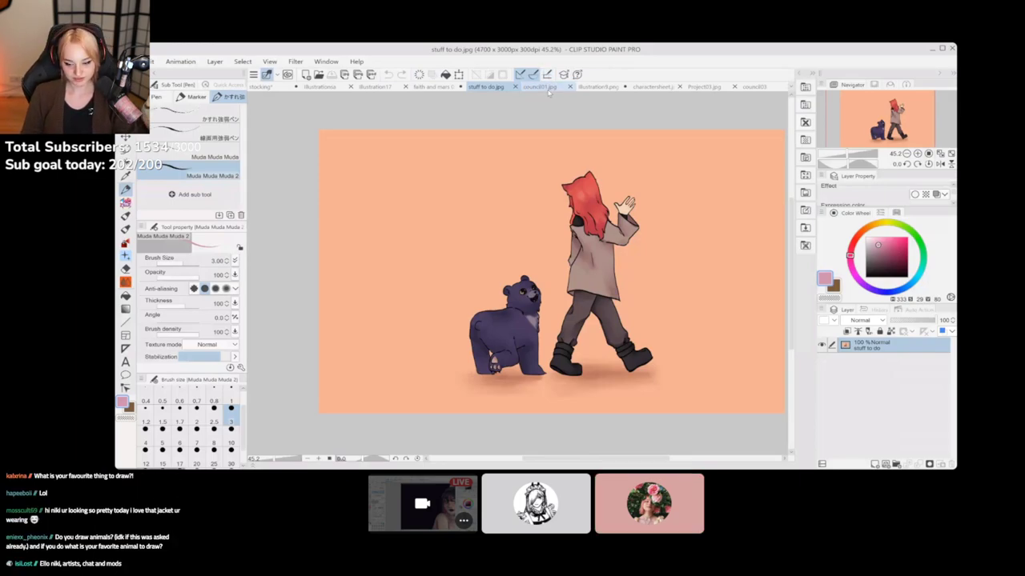
pyautogui.click(540, 87)
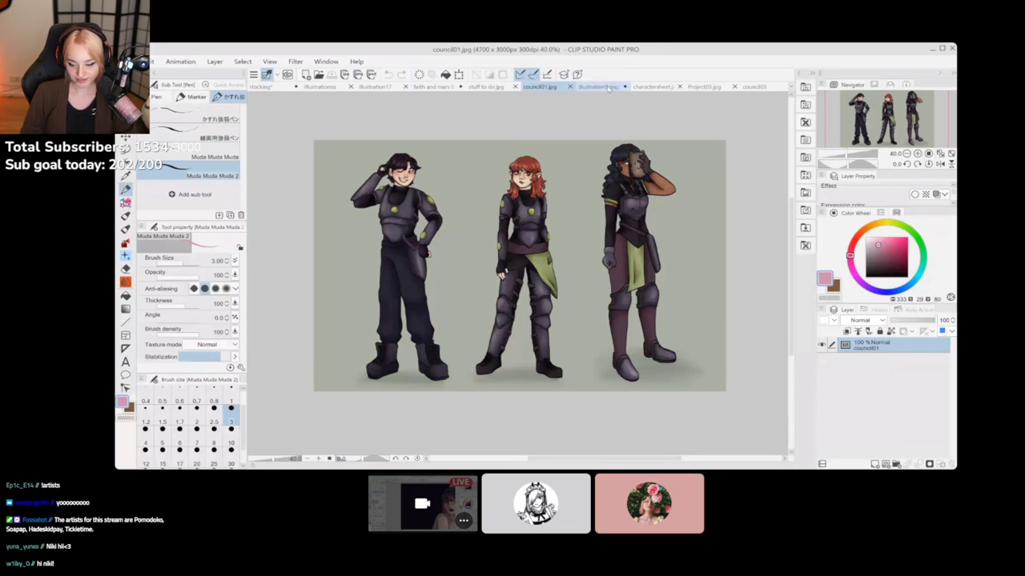
# Show Illustration9.png and examine the running blue-haired character up close
pyautogui.click(605, 86)
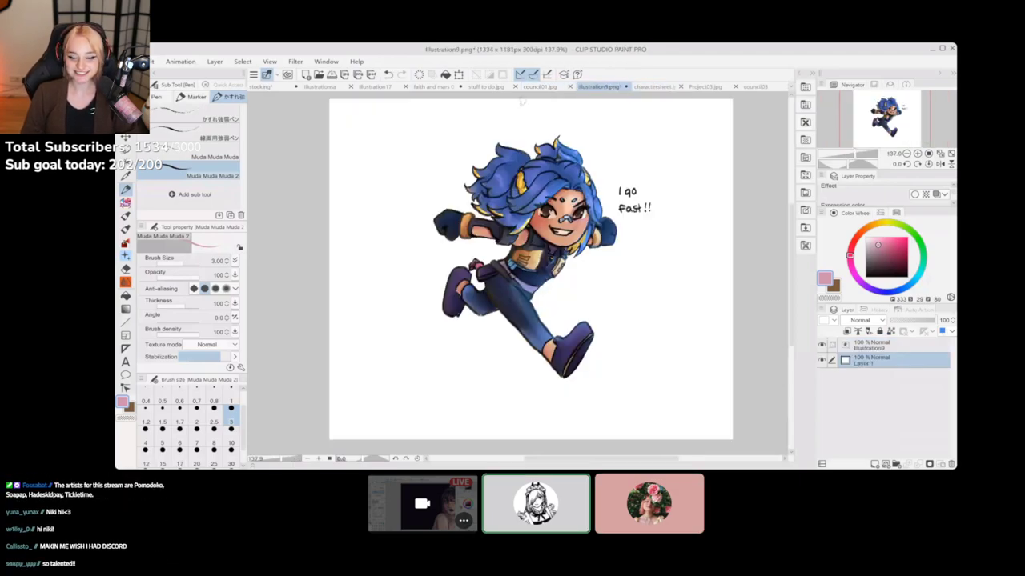
pyautogui.scroll(2, 601, 245)
pyautogui.moveTo(601, 244)
pyautogui.mouseDown()
pyautogui.moveTo(605, 274)
pyautogui.moveTo(603, 263)
pyautogui.mouseUp()
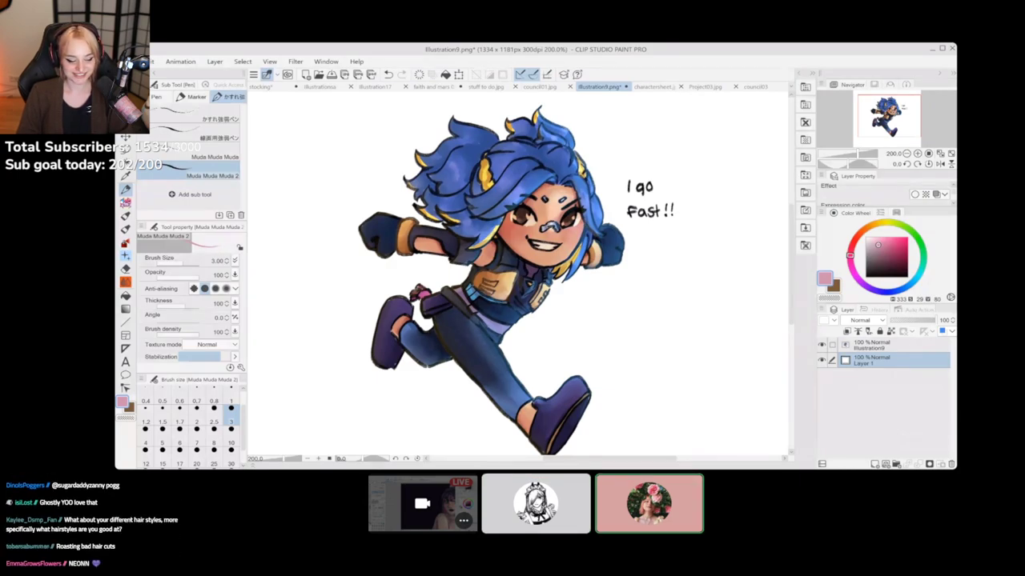
# Go back through the earlier documents to the stocking illustration and examine the character's face and hair
pyautogui.click(551, 87)
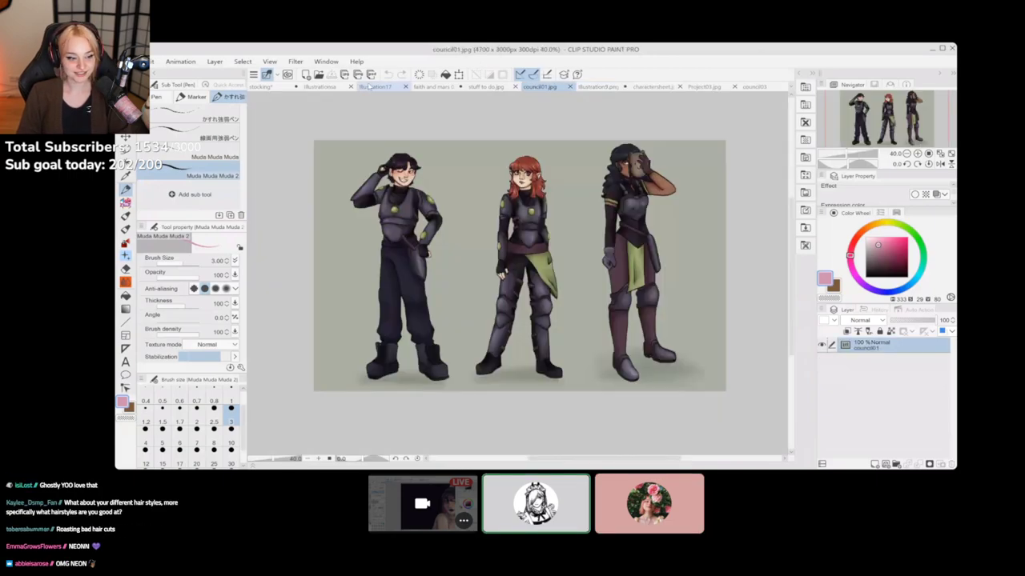
pyautogui.click(370, 86)
pyautogui.click(324, 88)
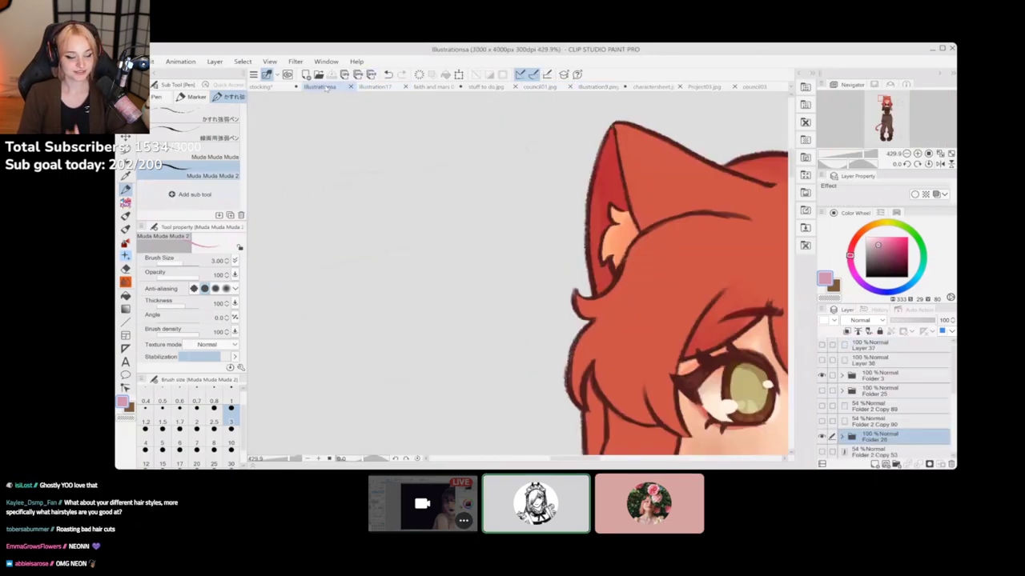
pyautogui.click(261, 87)
pyautogui.scroll(2, 567, 195)
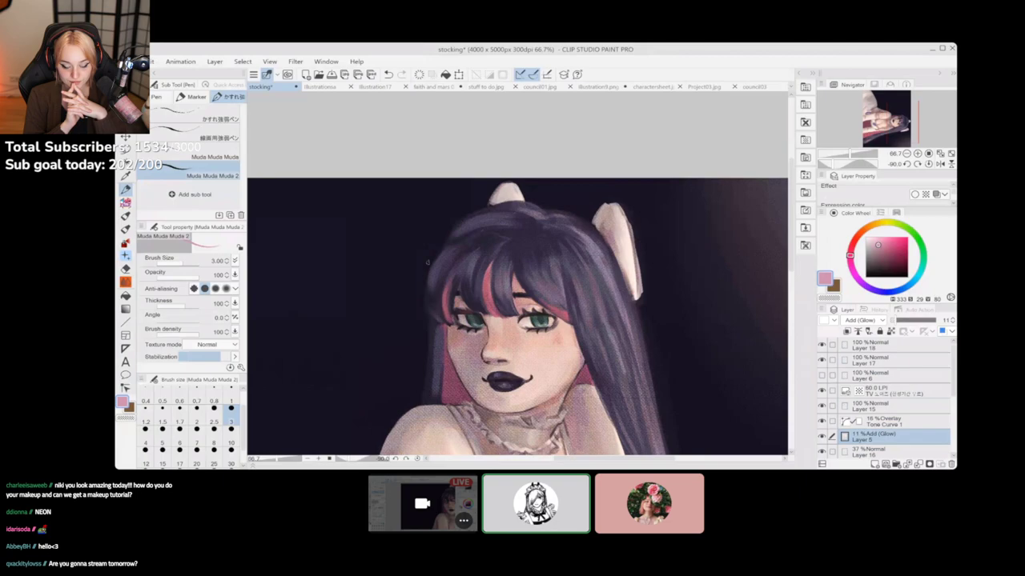
# Undo the last edit in the stocking illustration and select the topmost layer
pyautogui.hotkey('ctrl', 'z')
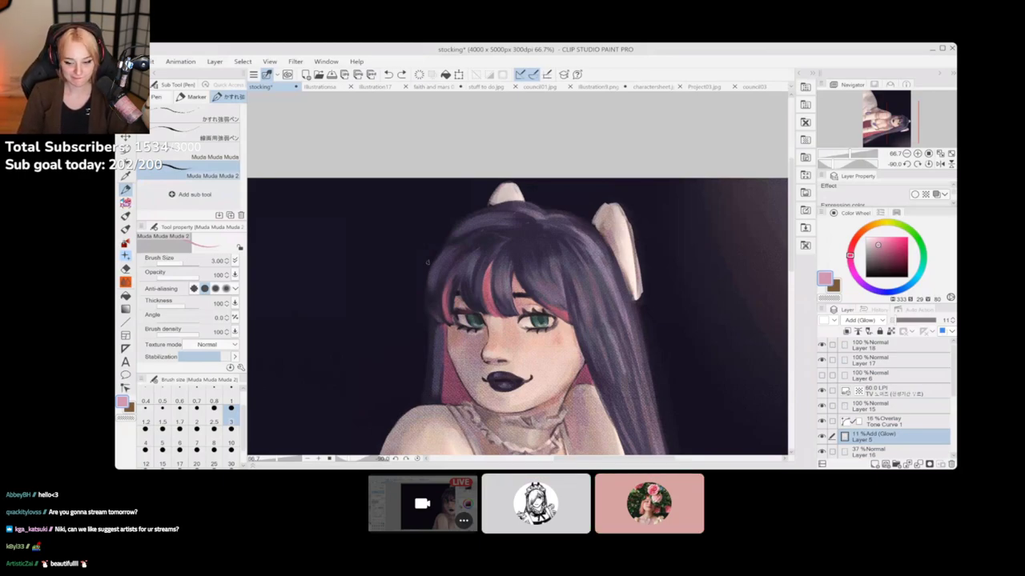
pyautogui.click(925, 349)
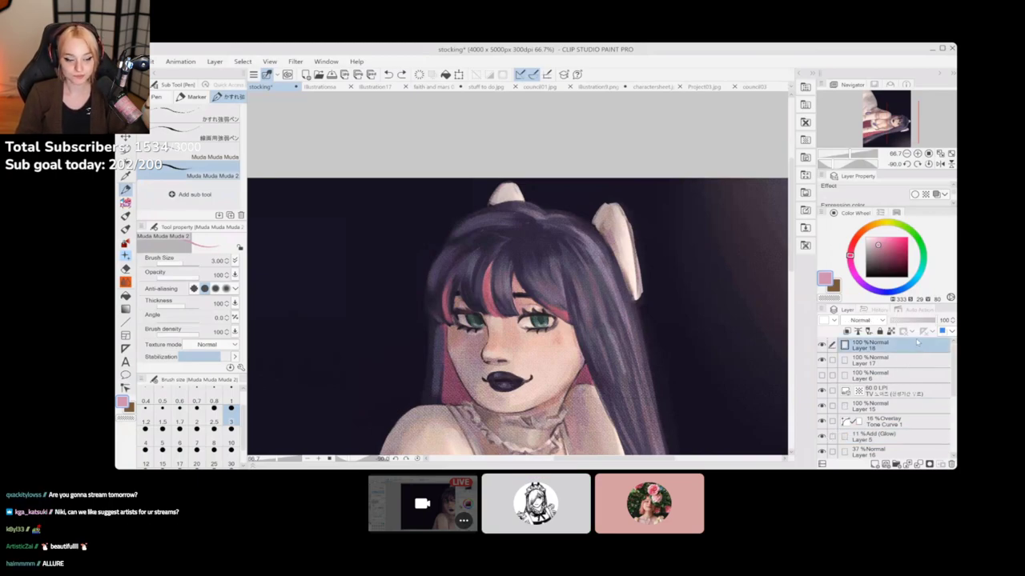
# Show the Illustration17 sketch and examine the group of seated figures and the long-haired figure on the floor
pyautogui.click(321, 86)
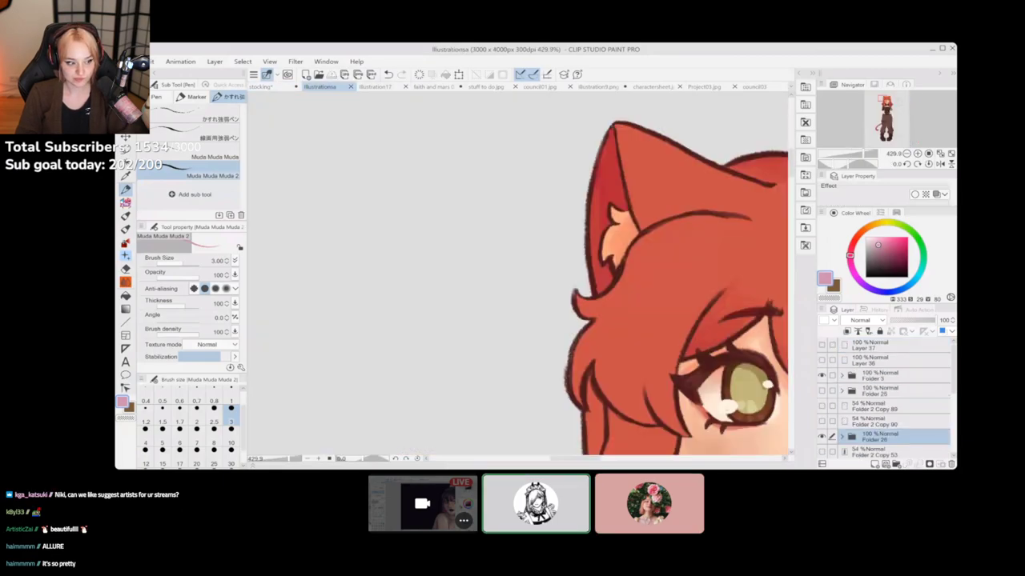
pyautogui.click(375, 86)
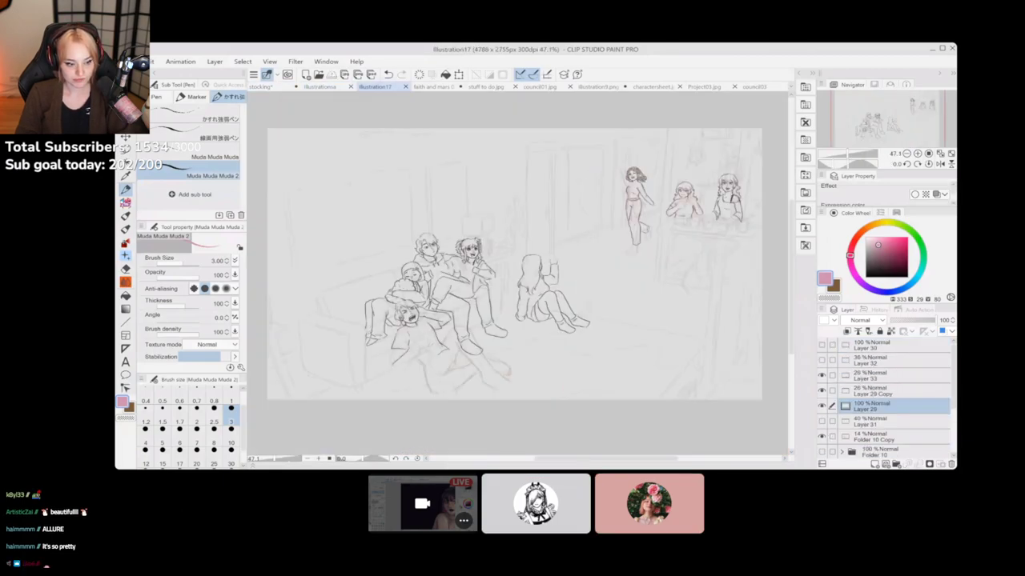
pyautogui.press('^')
pyautogui.press('-')
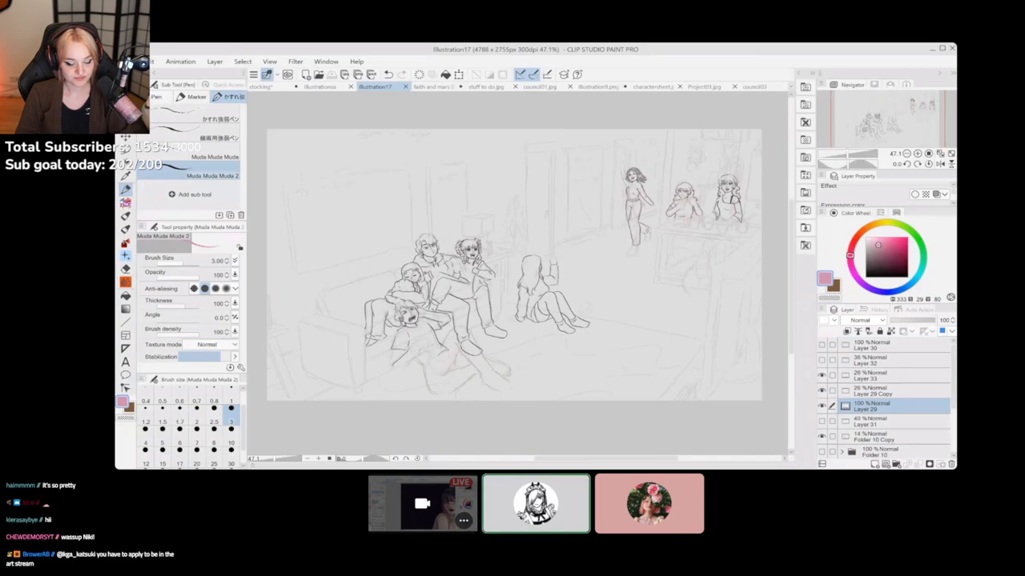
pyautogui.scroll(4, 502, 245)
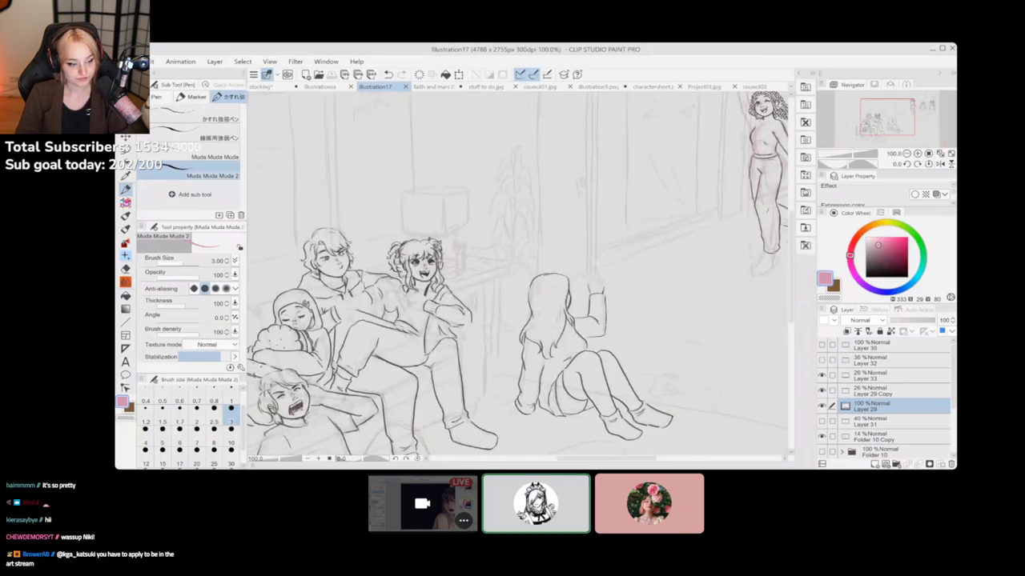
pyautogui.scroll(2, 502, 244)
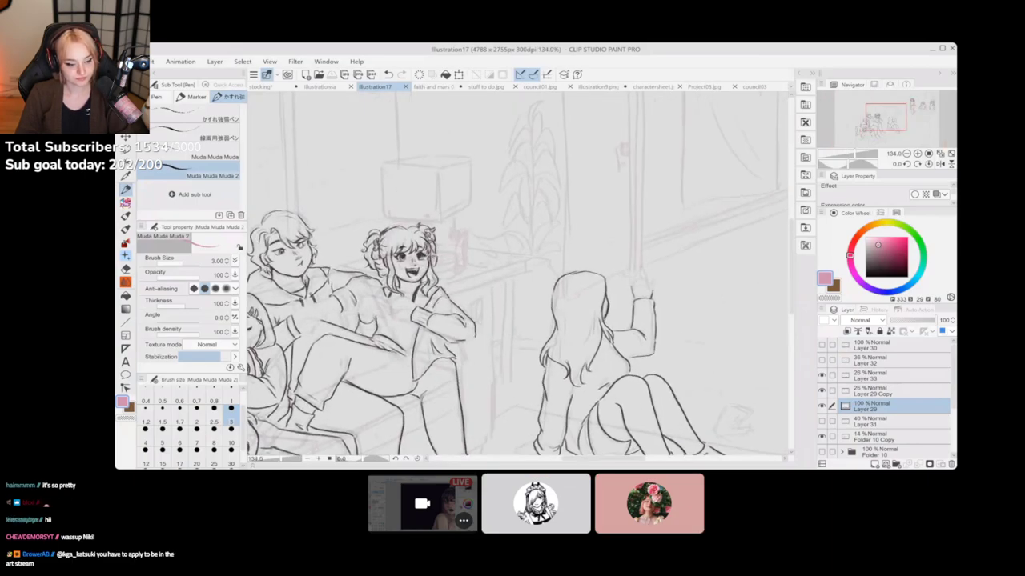
# Examine the curly-haired walking figure and the two figures behind the counter in the Illustration17 room sketch
pyautogui.moveTo(578, 276); pyautogui.dragTo(346, 370)
pyautogui.moveTo(735, 198); pyautogui.dragTo(605, 216)
pyautogui.scroll(2, 621, 279)
pyautogui.scroll(-2, 578, 300)
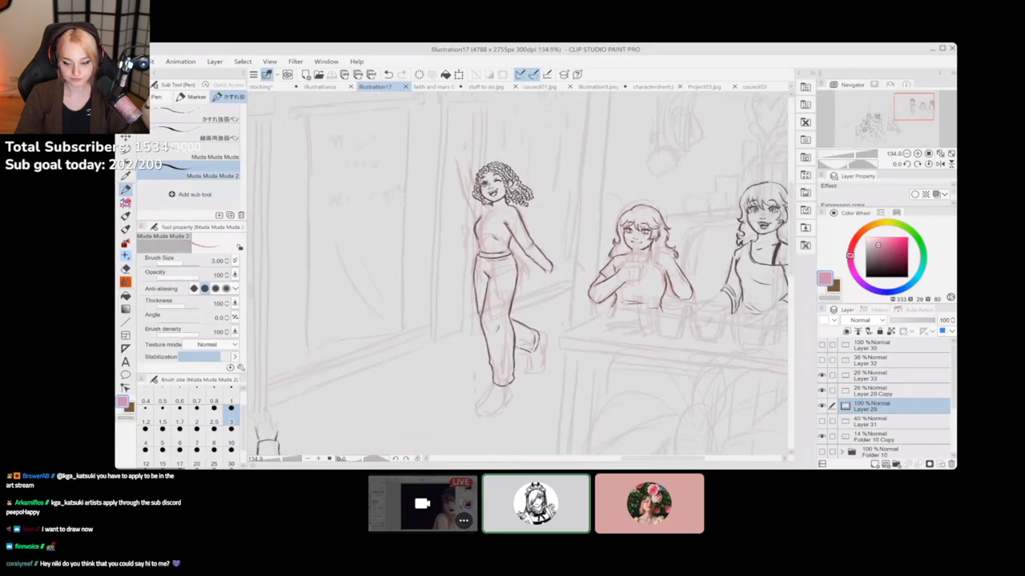
pyautogui.moveTo(326, 436); pyautogui.dragTo(538, 298)
pyautogui.scroll(-2, 535, 300)
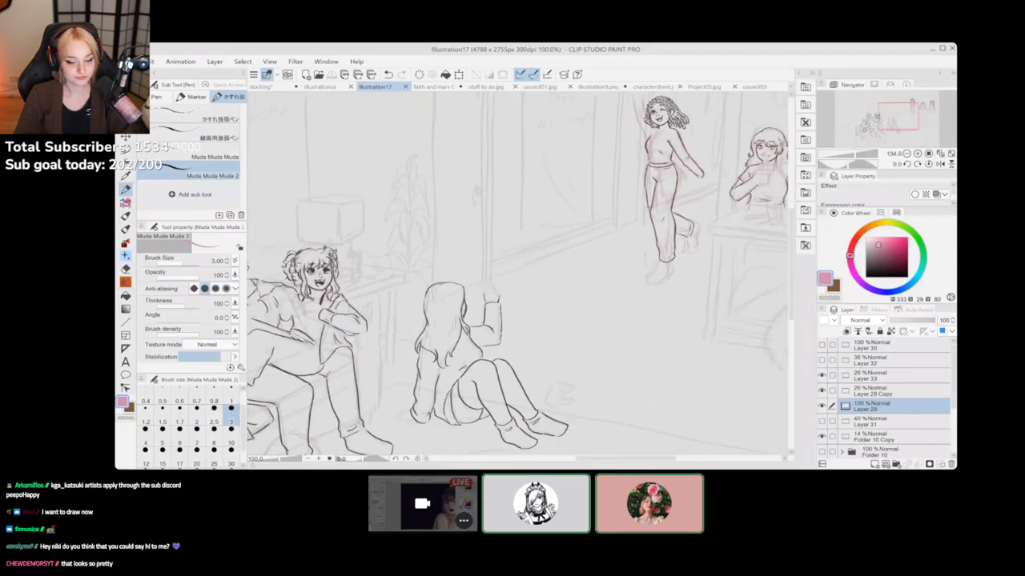
# Review the Illustration17 room sketch and show the stocking illustration from the character's face out to the whole composition
pyautogui.scroll(-2, 576, 272)
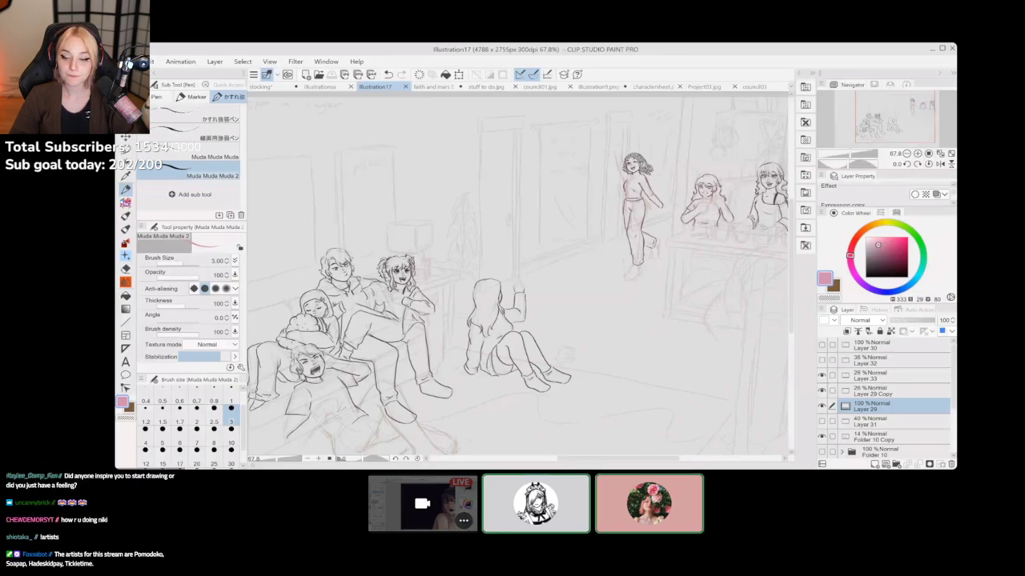
pyautogui.moveTo(518, 275); pyautogui.dragTo(456, 314)
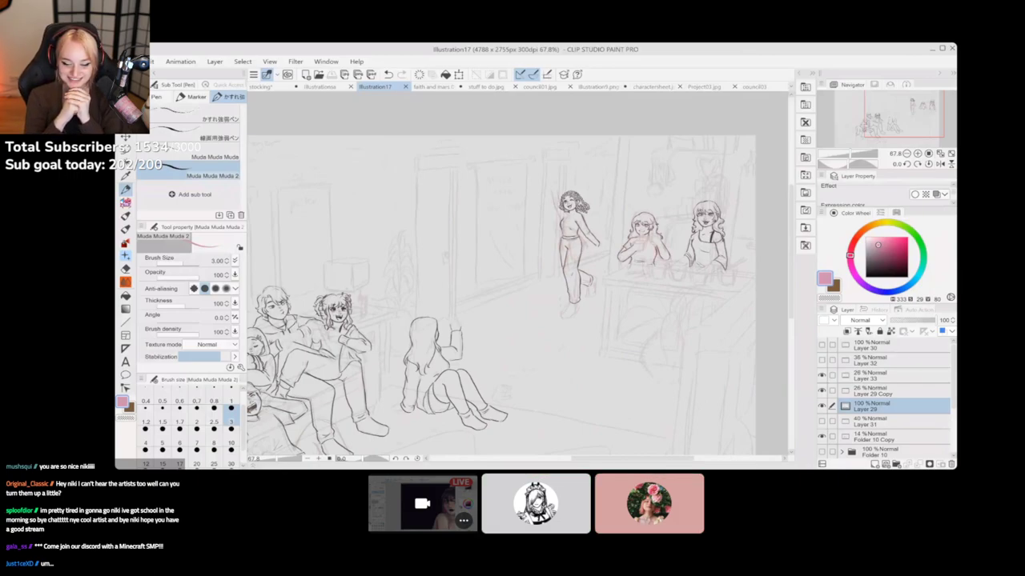
pyautogui.click(269, 86)
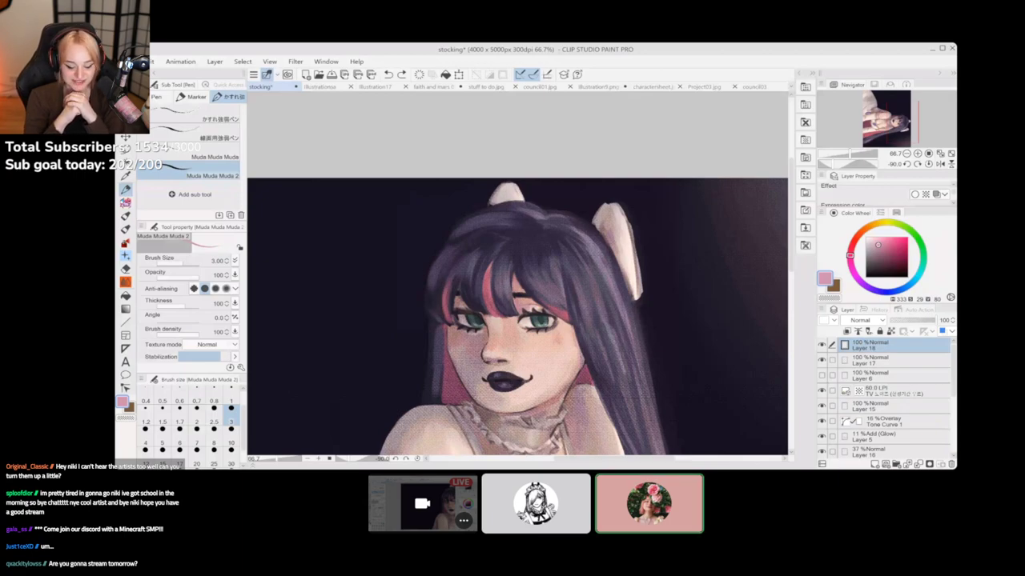
pyautogui.moveTo(510, 380); pyautogui.dragTo(465, 200)
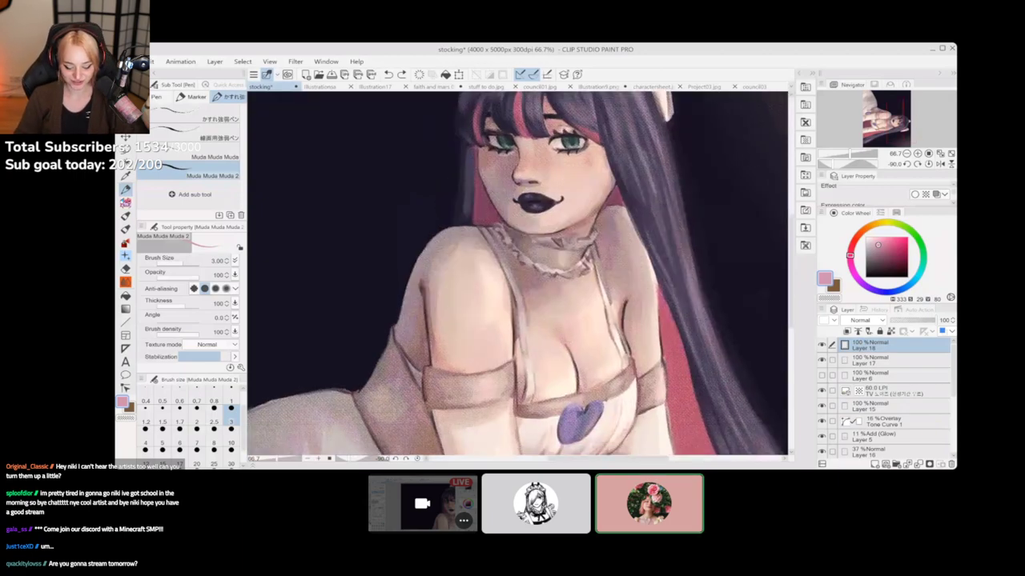
pyautogui.scroll(-3, 493, 257)
pyautogui.moveTo(338, 220); pyautogui.dragTo(344, 171)
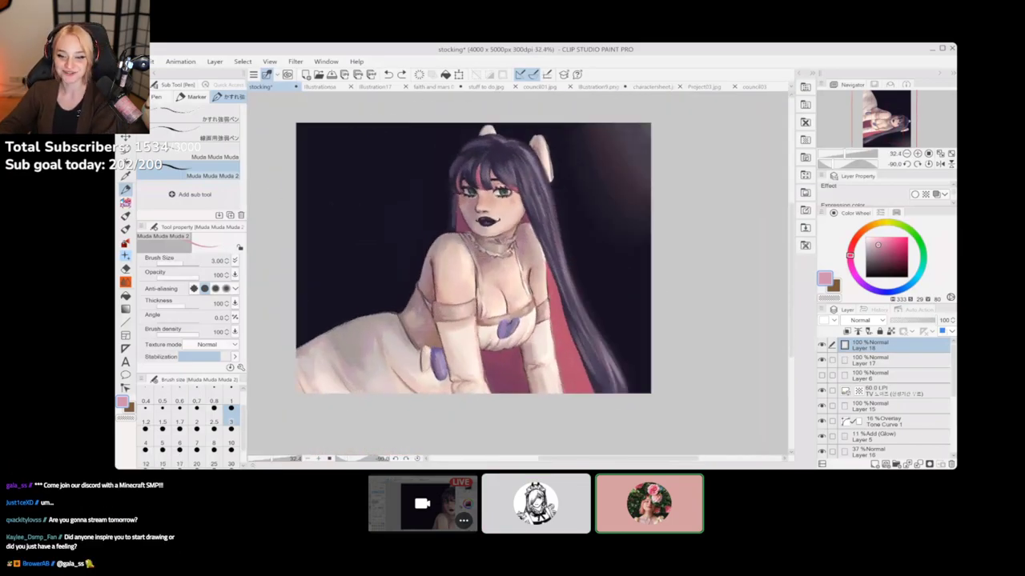
# Show the faith and mars 03 painting briefly, return to Illustration17 and examine the seated group and the whole room layout
pyautogui.click(435, 86)
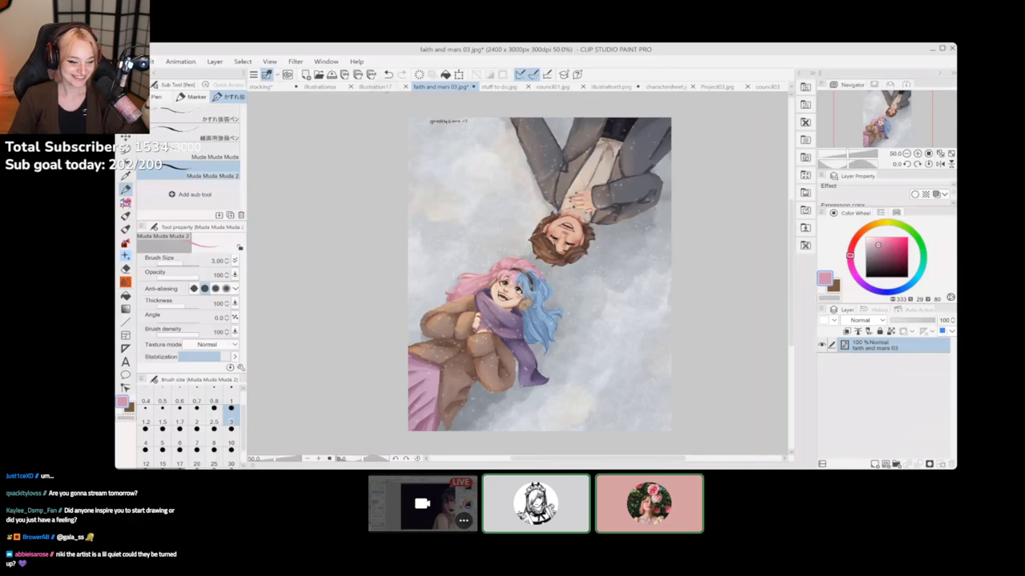
pyautogui.click(492, 87)
pyautogui.click(375, 87)
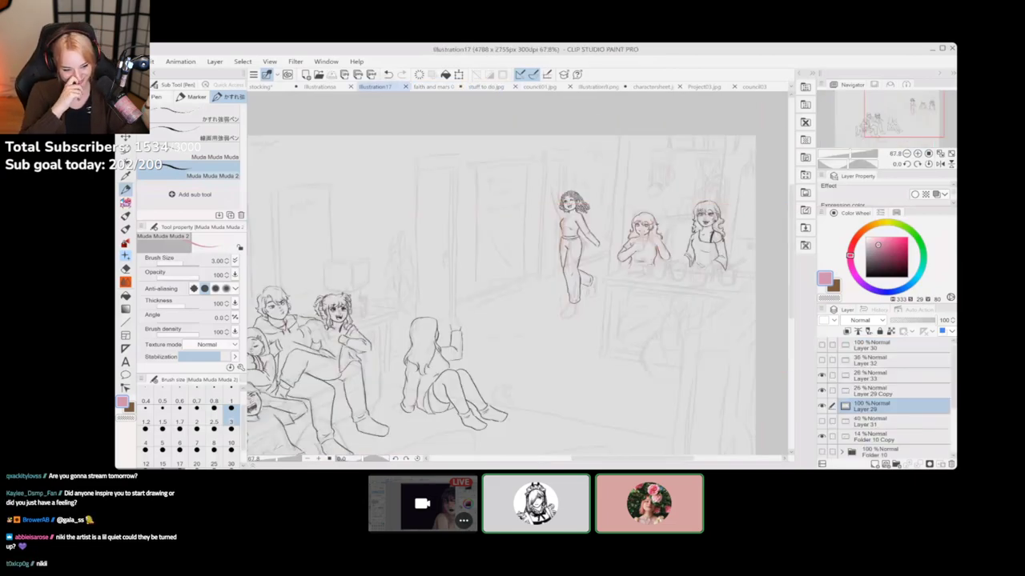
pyautogui.moveTo(472, 312); pyautogui.dragTo(565, 276)
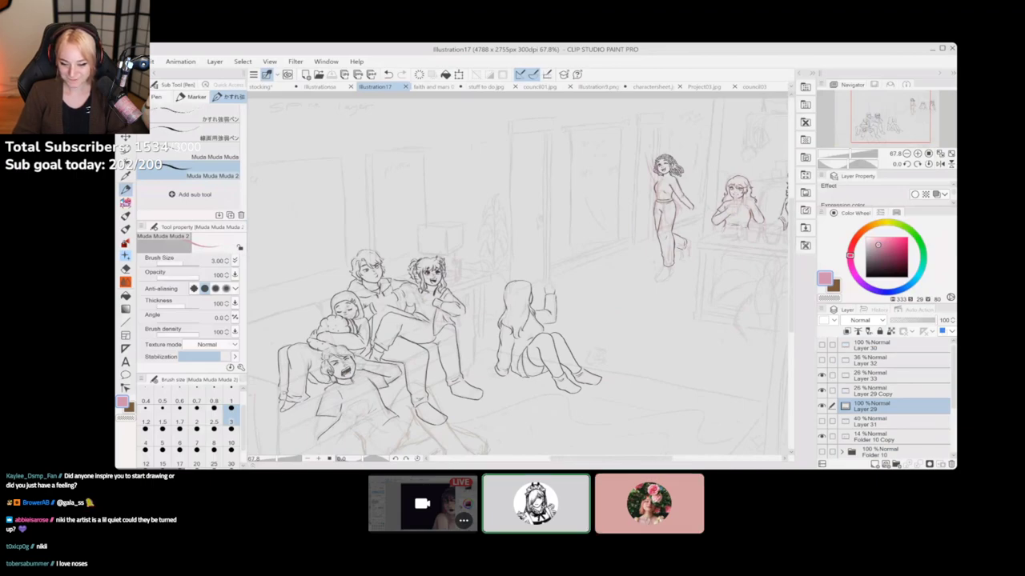
pyautogui.moveTo(519, 282); pyautogui.dragTo(447, 297)
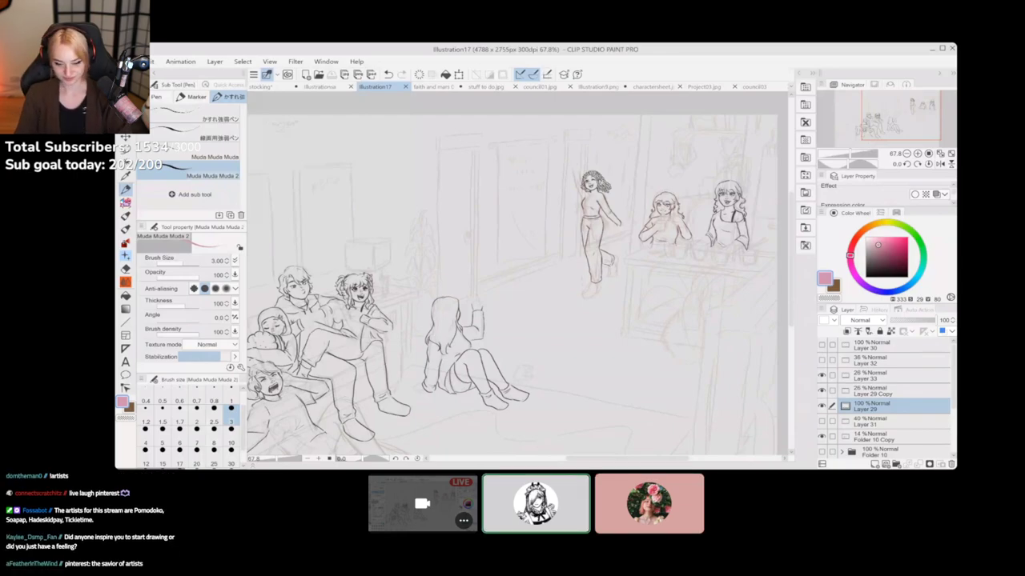
pyautogui.moveTo(512, 320); pyautogui.dragTo(538, 262)
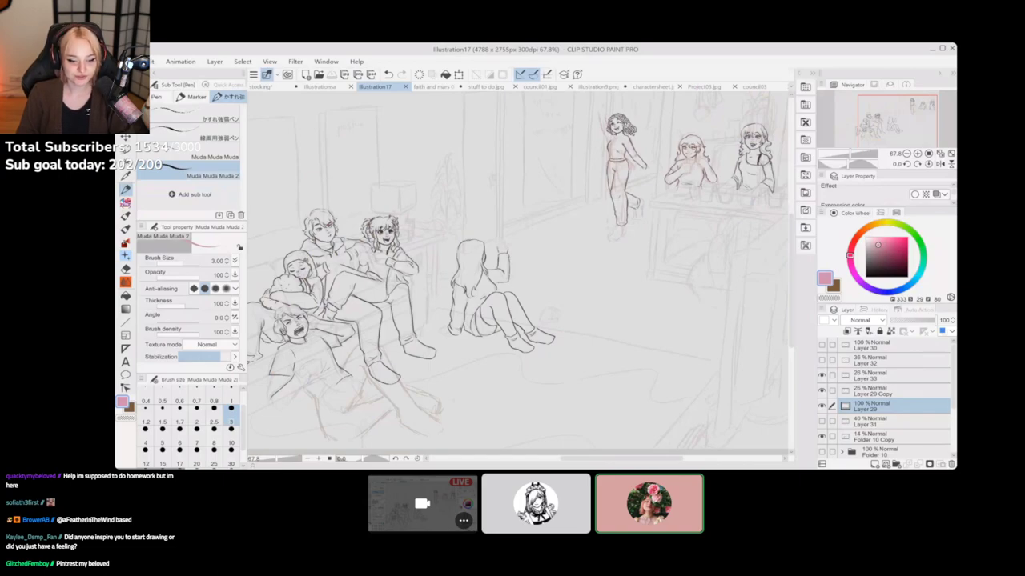
pyautogui.hotkey('ctrl', '-')
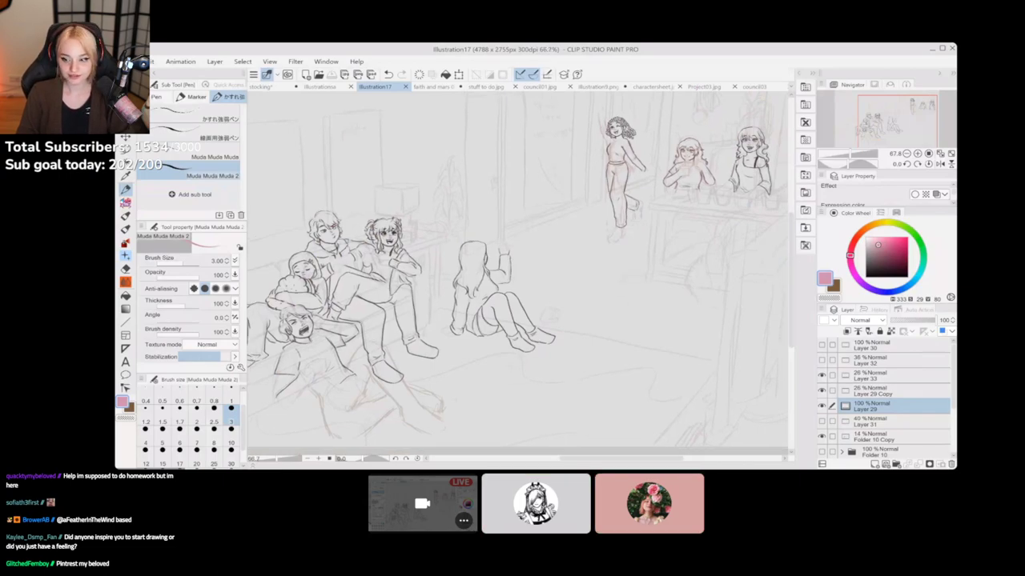
pyautogui.moveTo(496, 272); pyautogui.dragTo(538, 278)
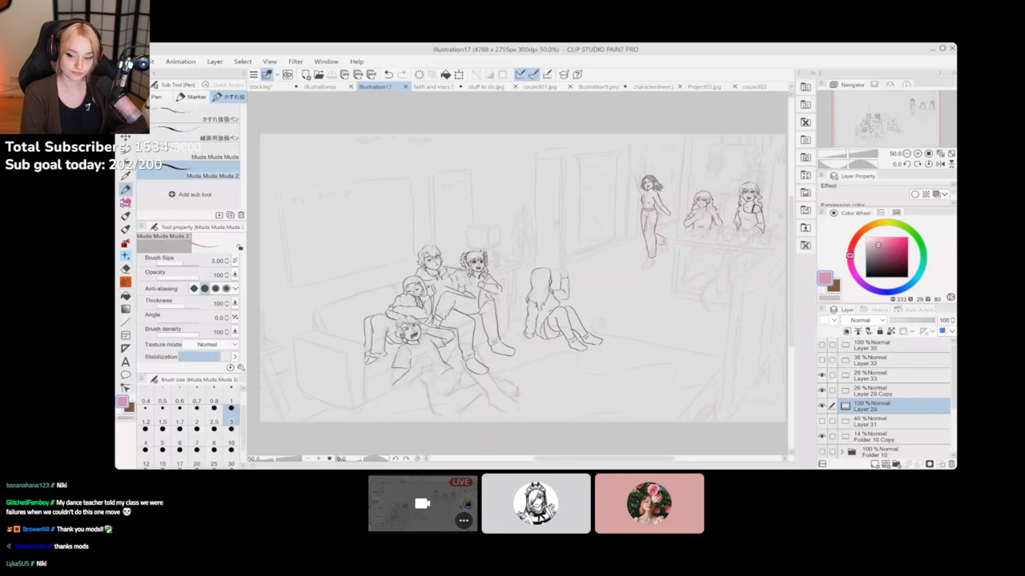
pyautogui.moveTo(516, 278); pyautogui.dragTo(494, 268)
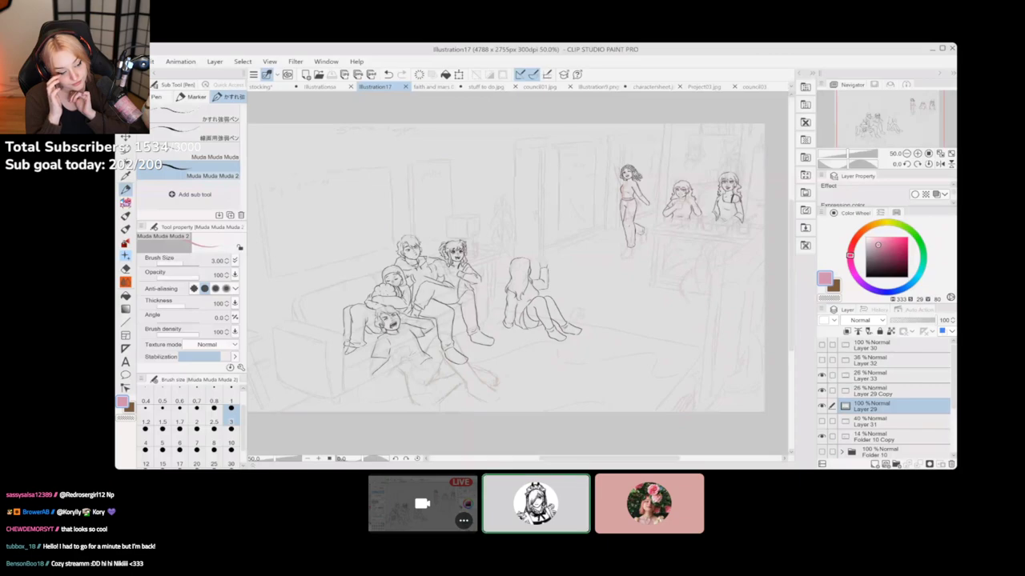
# Examine the figure with pink and blue hair in faith and mars 03, and show the council01 character lineup
pyautogui.hotkey('ctrl', 'Tab')
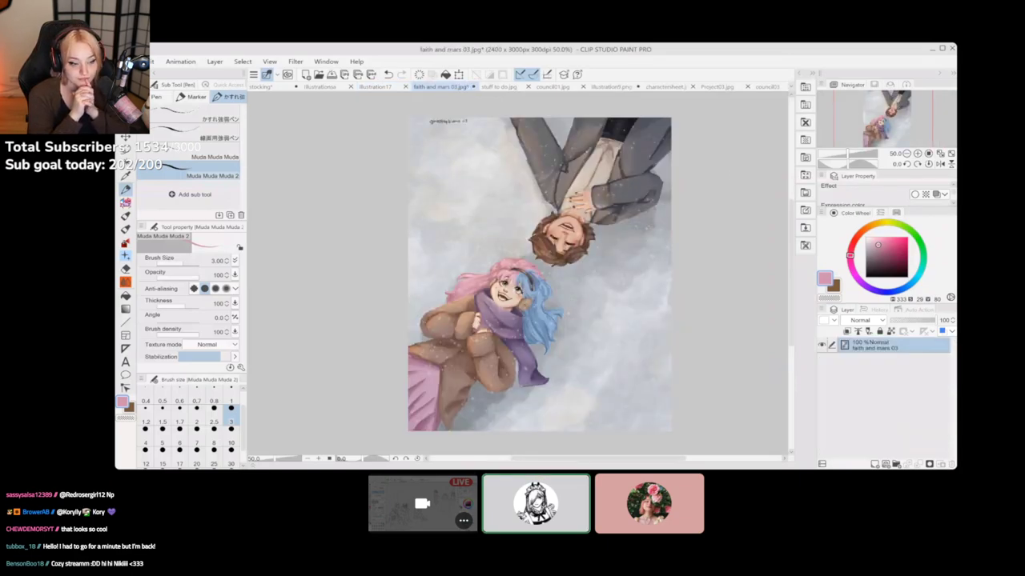
pyautogui.scroll(3, 519, 274)
pyautogui.scroll(1, 646, 309)
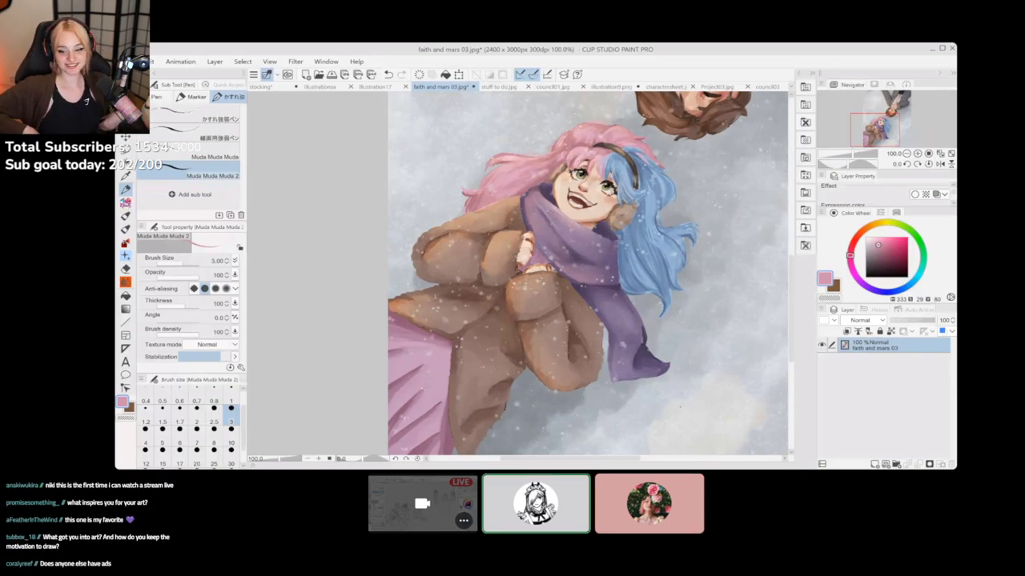
pyautogui.click(553, 86)
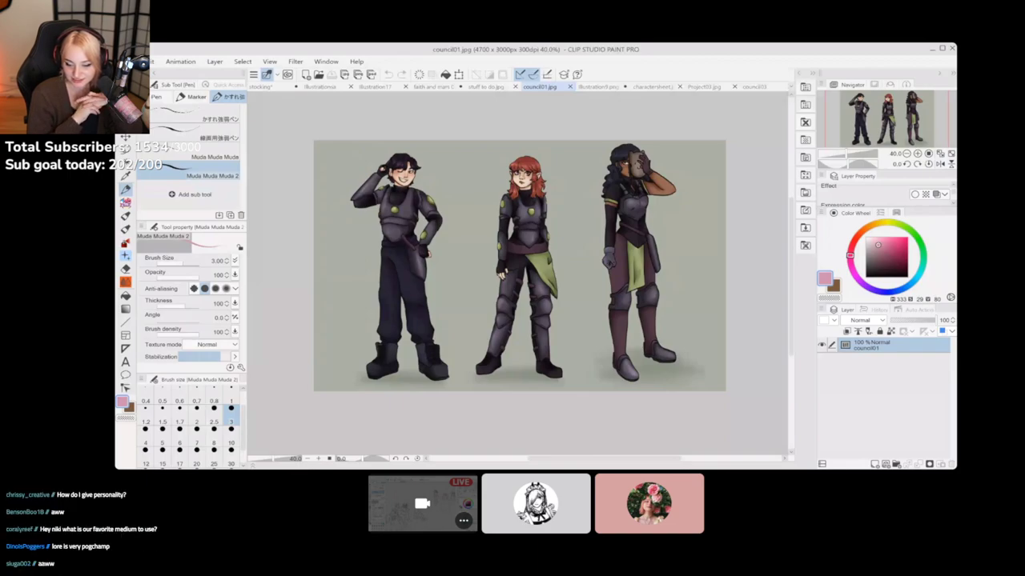
# Paint light and darker pink test strokes with the Muda Muda Muda 2 pen on the wall above Illustration17's seated figures
pyautogui.click(375, 85)
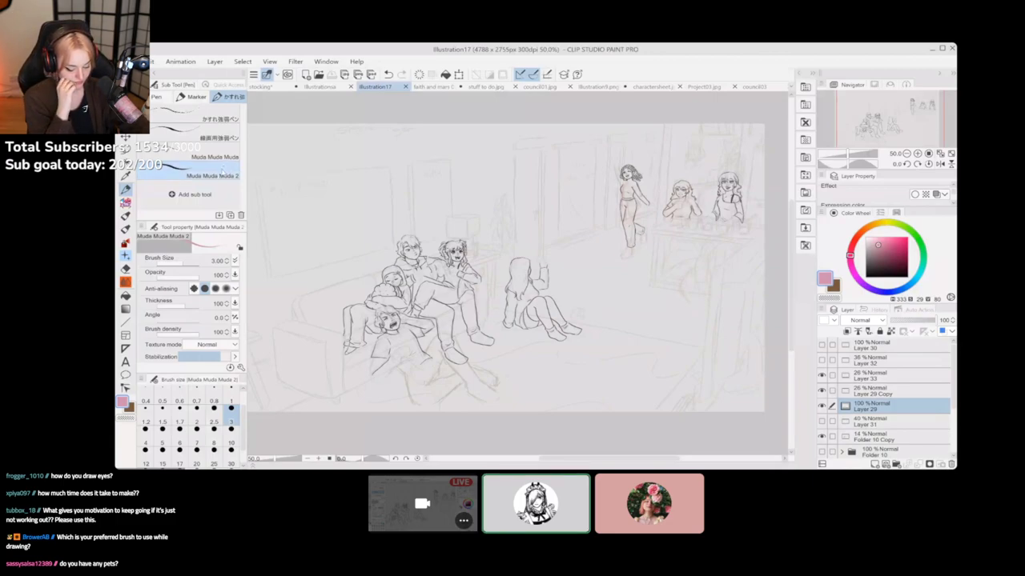
pyautogui.moveTo(520, 267); pyautogui.dragTo(592, 298)
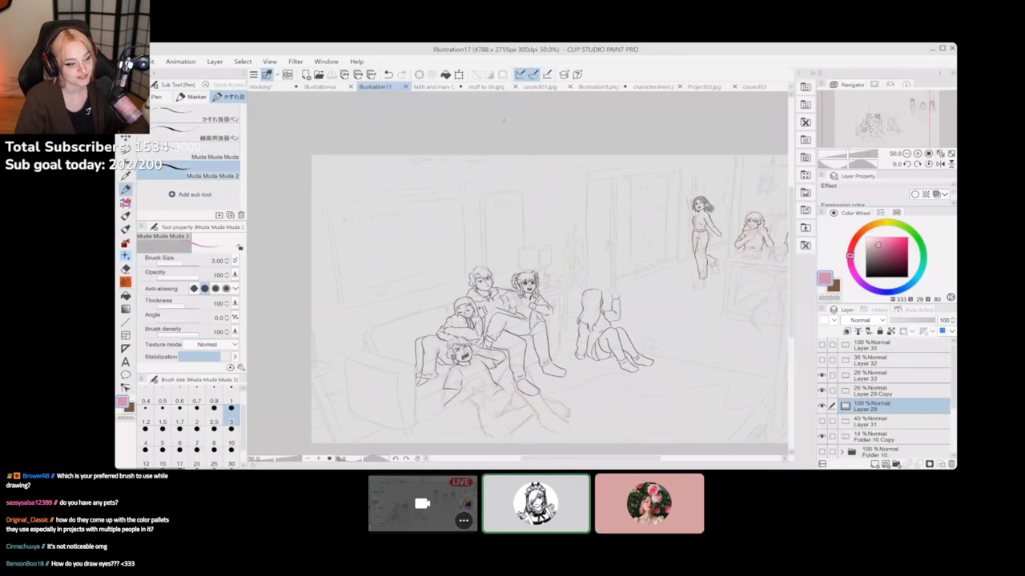
pyautogui.scroll(6, 428, 242)
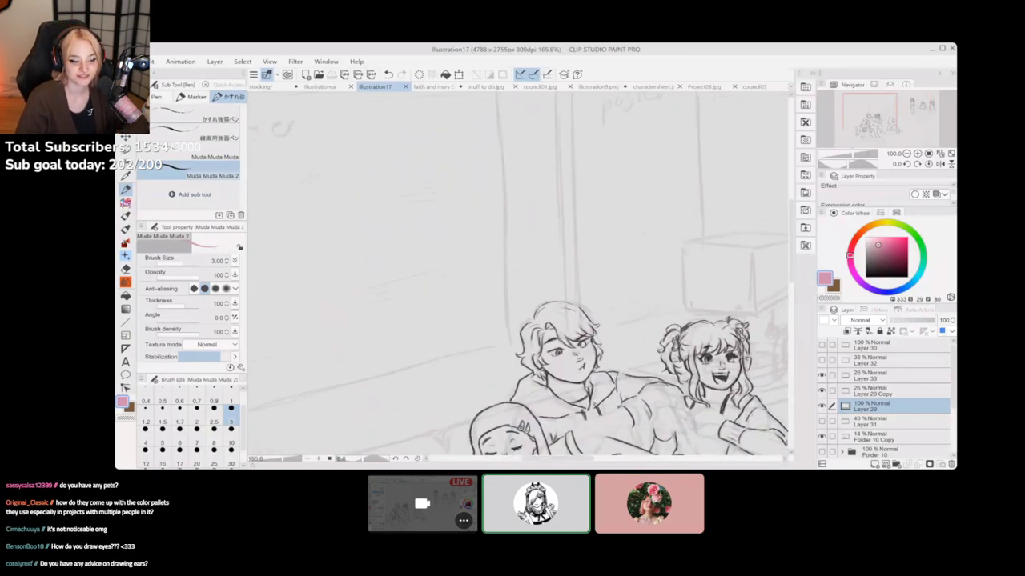
pyautogui.moveTo(421, 234)
pyautogui.mouseDown()
pyautogui.moveTo(424, 263)
pyautogui.moveTo(512, 287)
pyautogui.mouseUp()
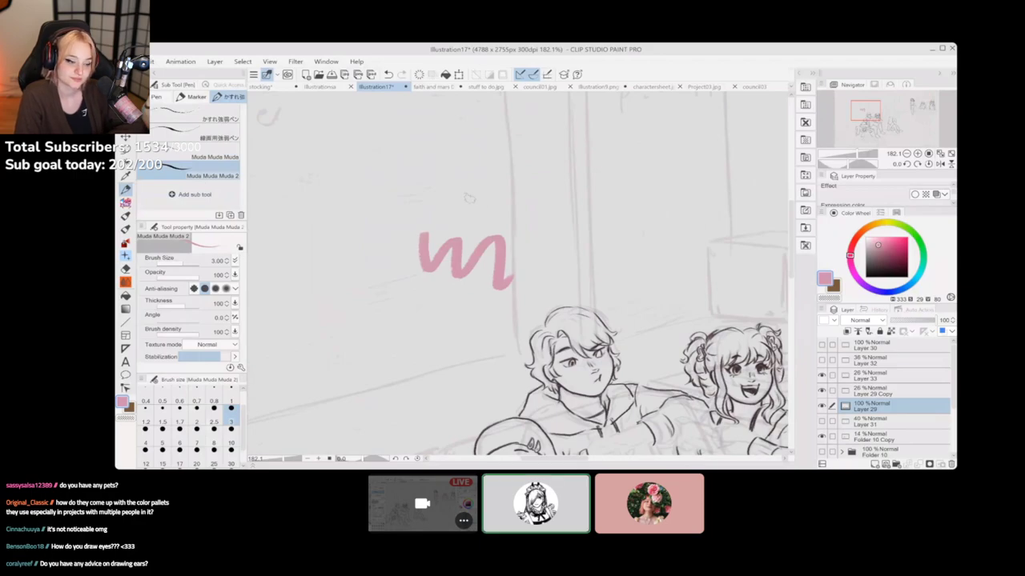
pyautogui.moveTo(442, 224)
pyautogui.mouseDown()
pyautogui.moveTo(510, 234)
pyautogui.moveTo(475, 210)
pyautogui.moveTo(500, 232)
pyautogui.mouseUp()
pyautogui.click(890, 253)
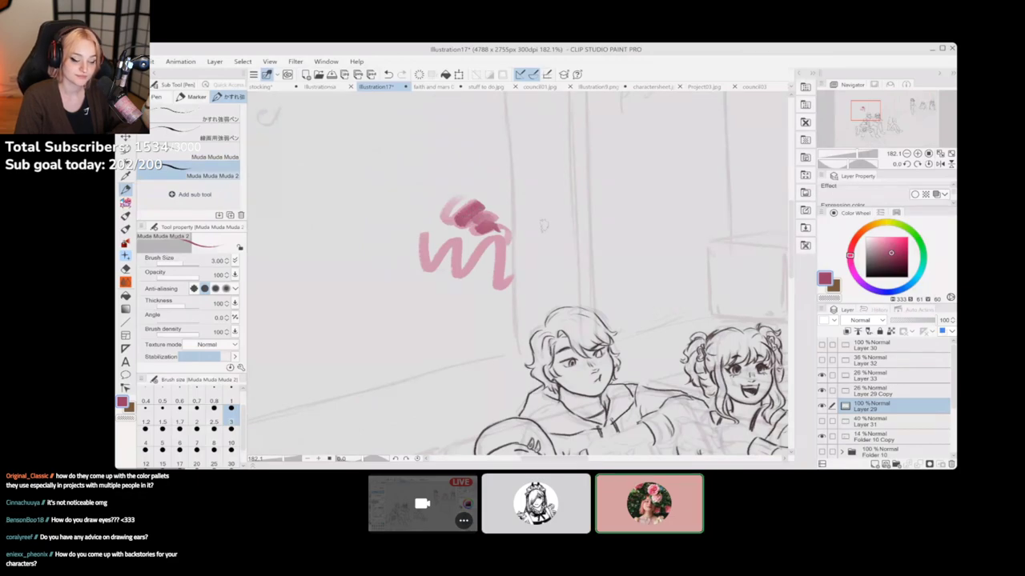
# Look through the blending brushes and undo all the pink test strokes on the wall
pyautogui.click(126, 284)
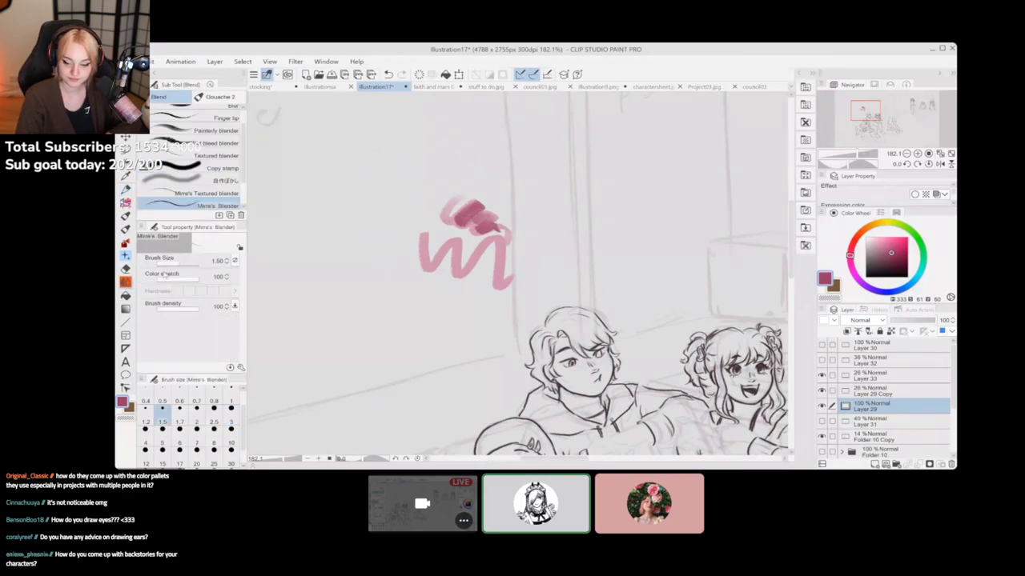
pyautogui.scroll(-2, 224, 172)
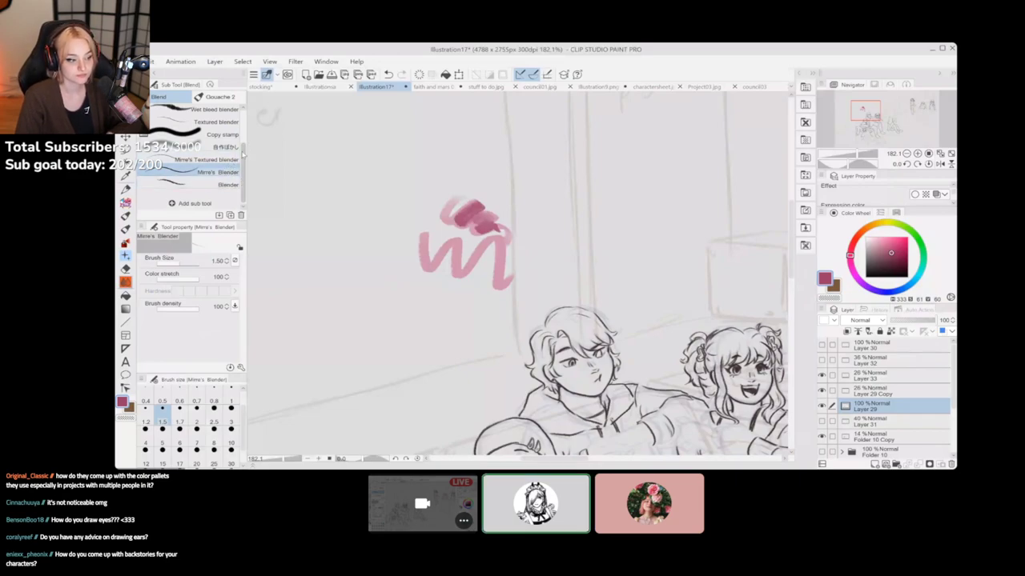
pyautogui.moveTo(243, 154); pyautogui.dragTo(252, 109)
pyautogui.hotkey('ctrl', 'z')
pyautogui.hotkey('ctrl', 'z')
pyautogui.hotkey('ctrl', 'z')
pyautogui.hotkey('ctrl', 'z')
pyautogui.hotkey('ctrl', 'z')
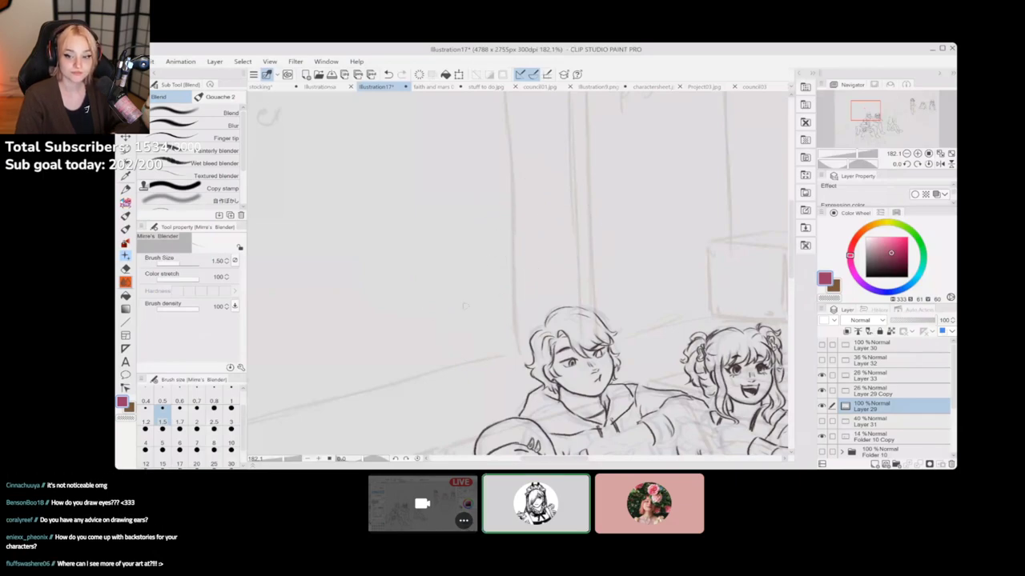
# Look through the pen and marker brushes and return to the Muda Muda Muda 2 pen
pyautogui.click(126, 188)
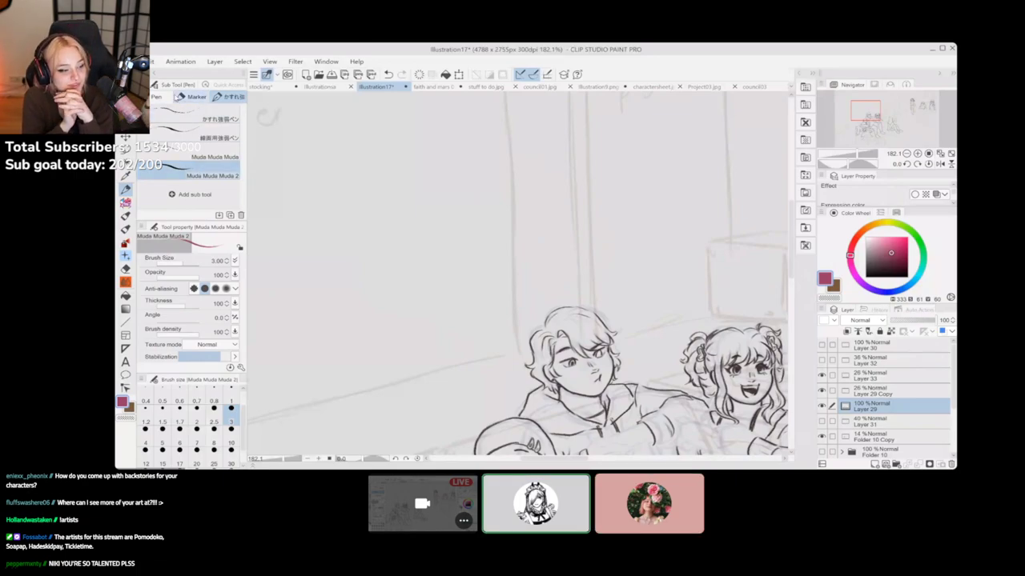
pyautogui.click(189, 99)
pyautogui.click(158, 97)
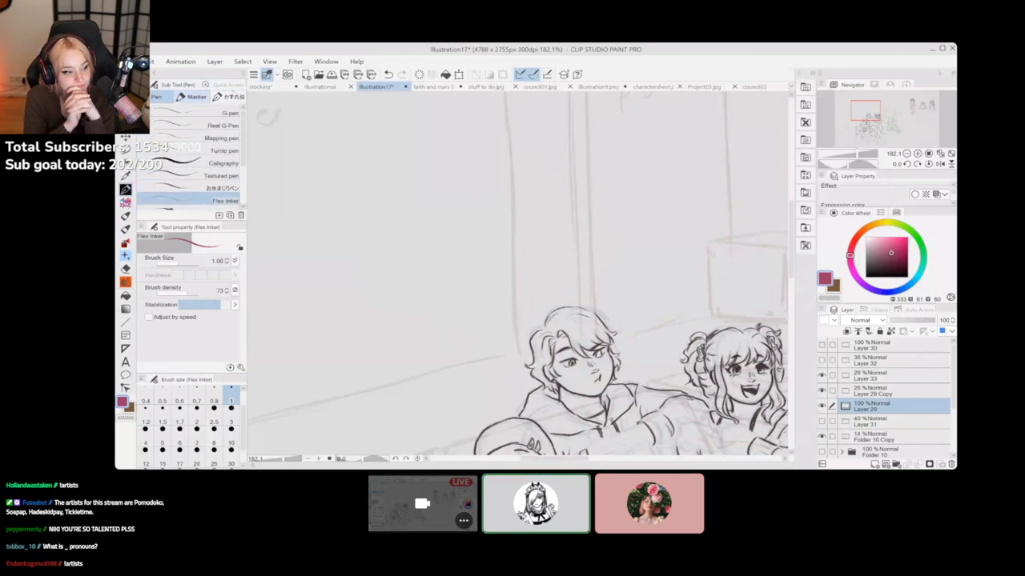
pyautogui.click(192, 96)
pyautogui.scroll(-3, 192, 160)
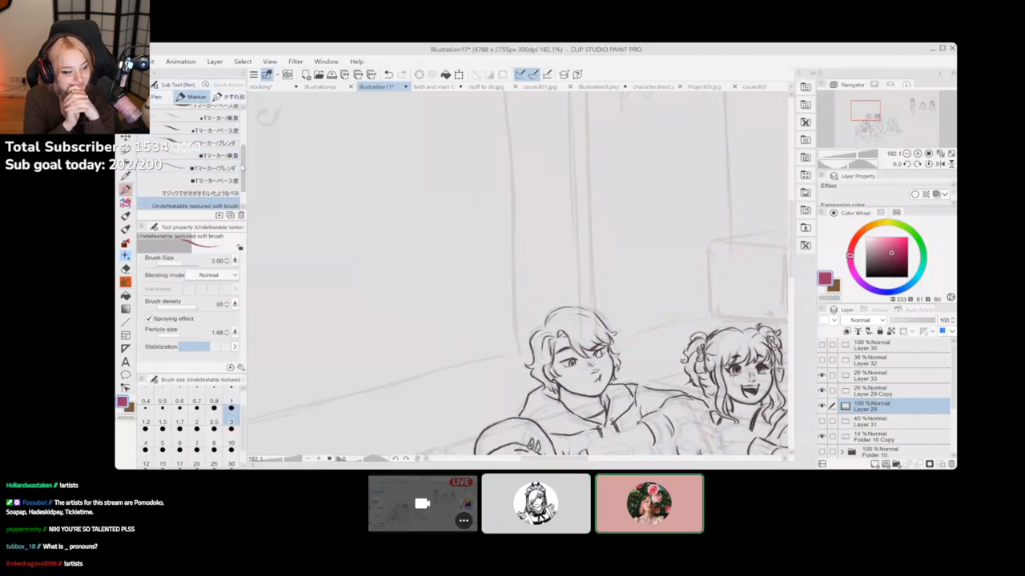
pyautogui.scroll(-2, 240, 176)
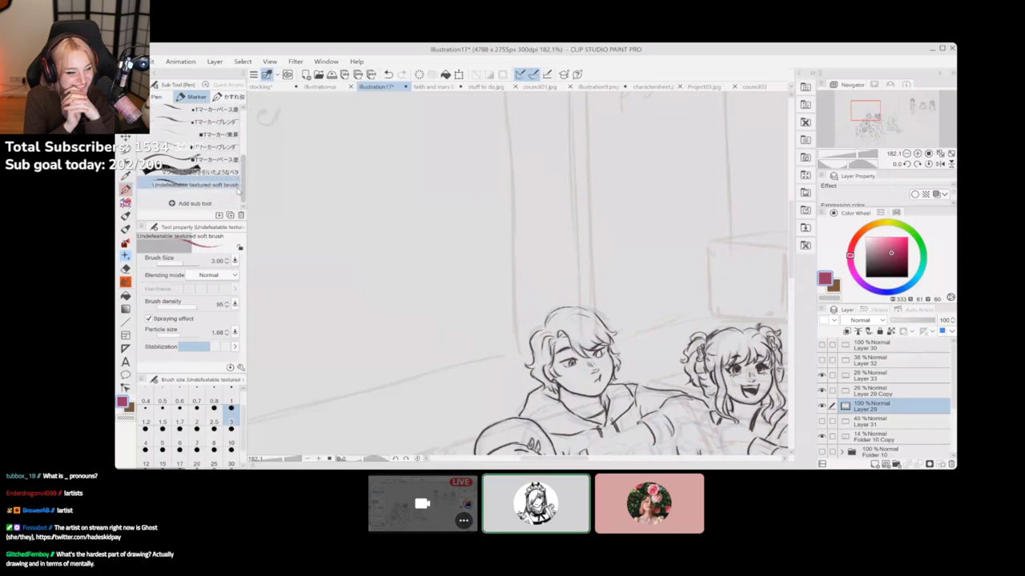
pyautogui.click(233, 96)
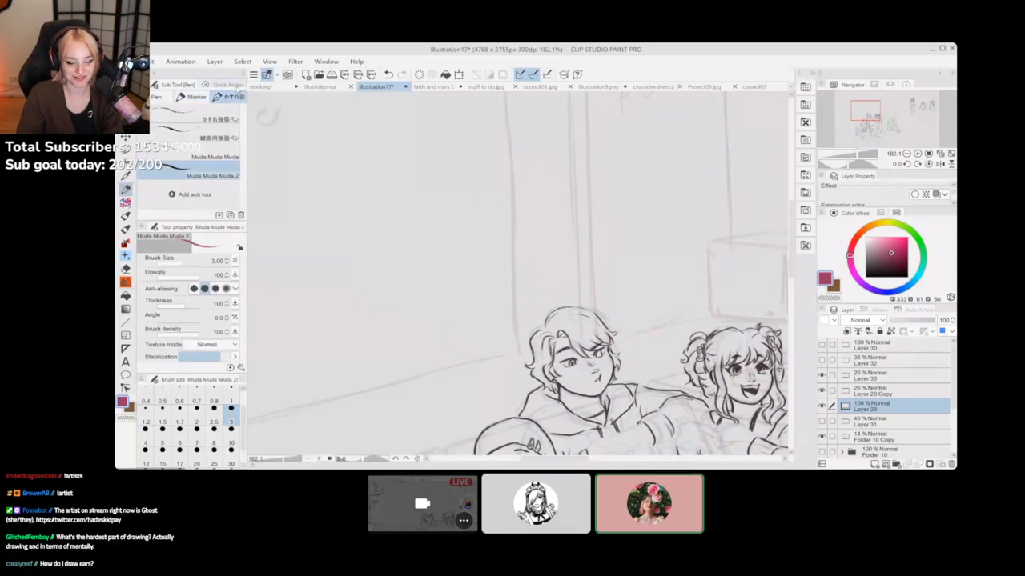
# Examine the seated figures on the couch and the full room composition in the Illustration17 sketch
pyautogui.scroll(-2, 743, 329)
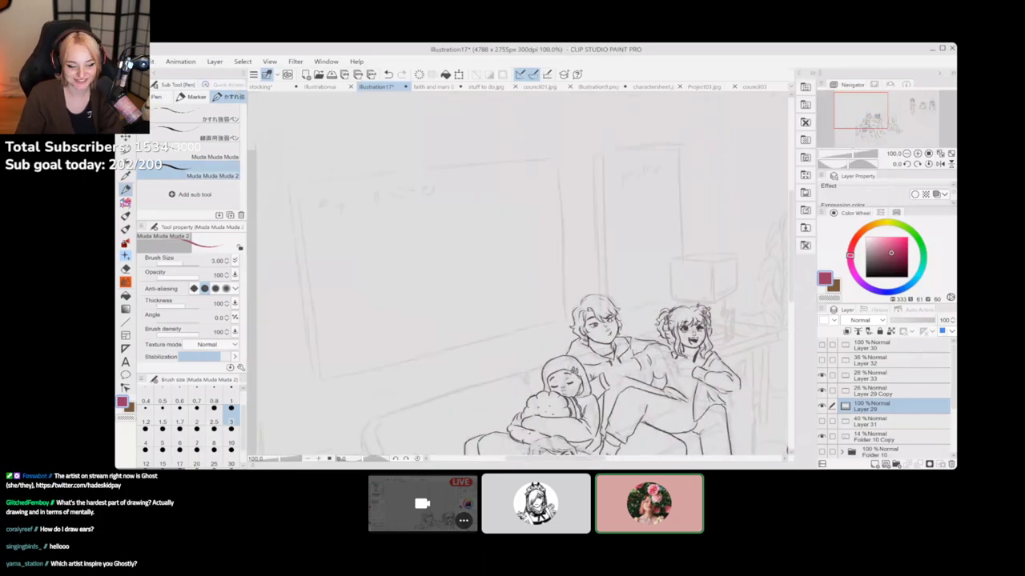
pyautogui.moveTo(742, 328); pyautogui.dragTo(615, 195)
pyautogui.scroll(-1, 517, 274)
pyautogui.moveTo(641, 288); pyautogui.dragTo(480, 272)
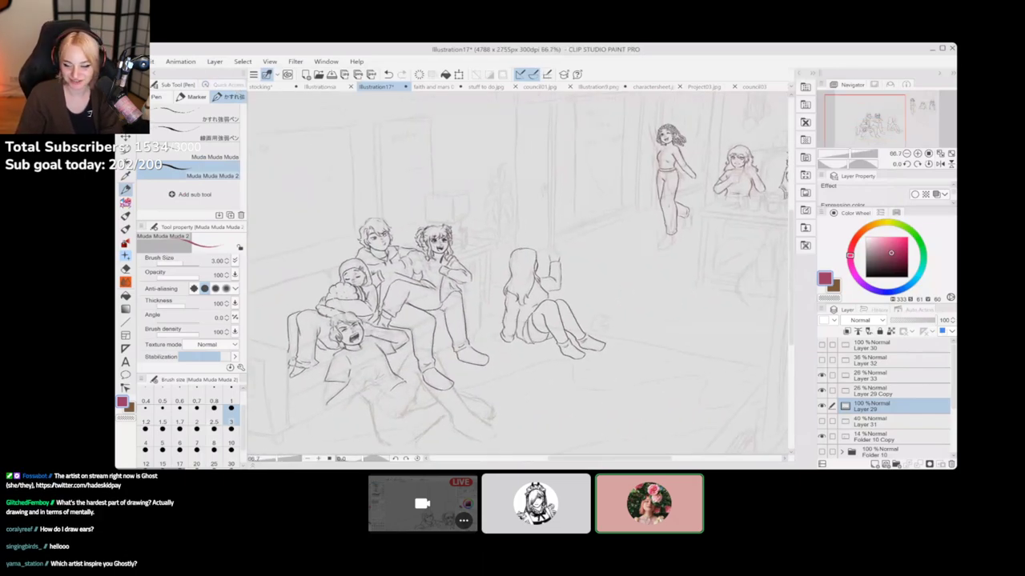
pyautogui.scroll(-1, 558, 300)
pyautogui.scroll(-1, 517, 272)
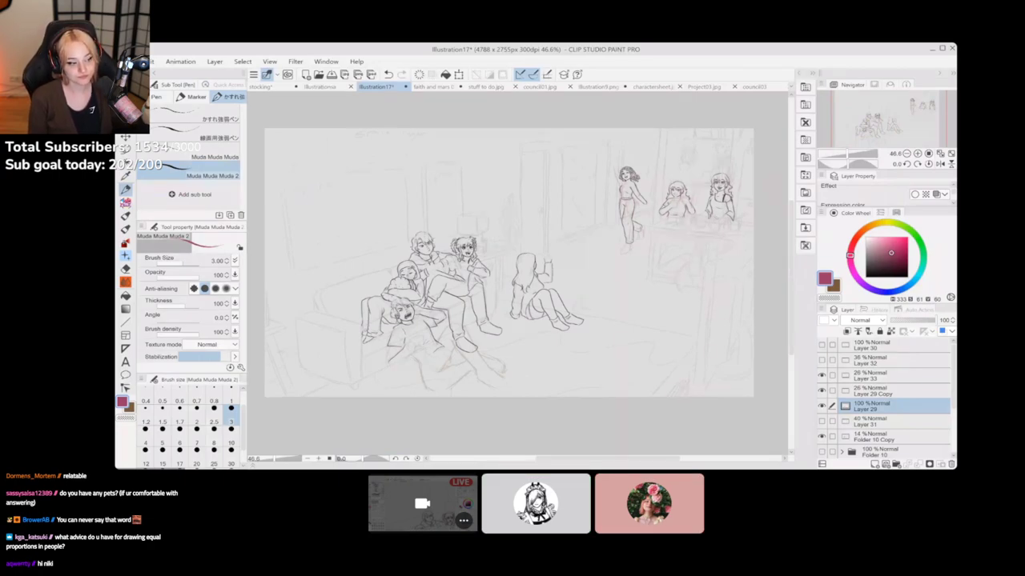
# Show the gouache and thickpaint brush collections and switch back to the Muda Muda Muda 2 pen
pyautogui.press('p')
pyautogui.press('b')
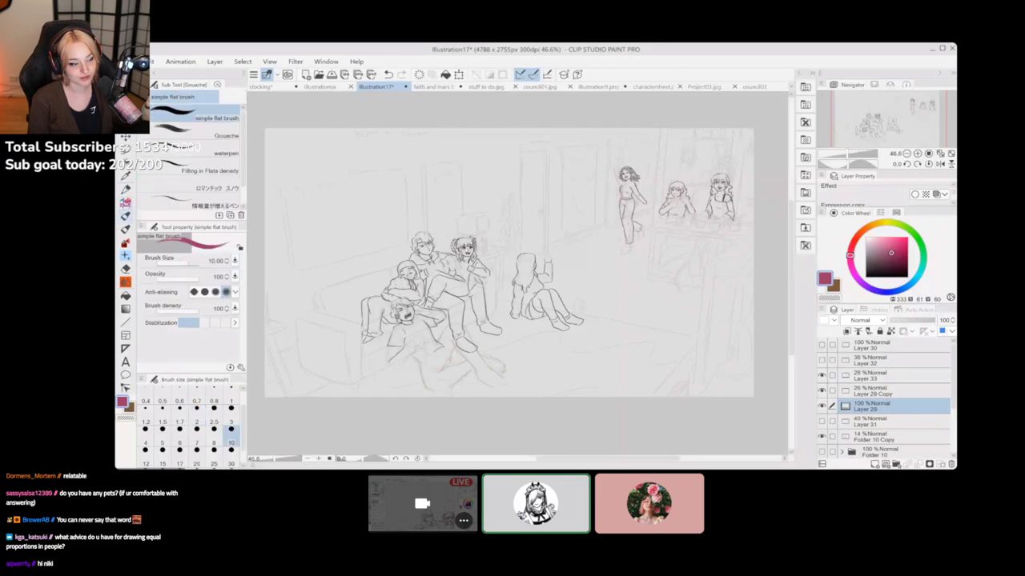
pyautogui.press('b')
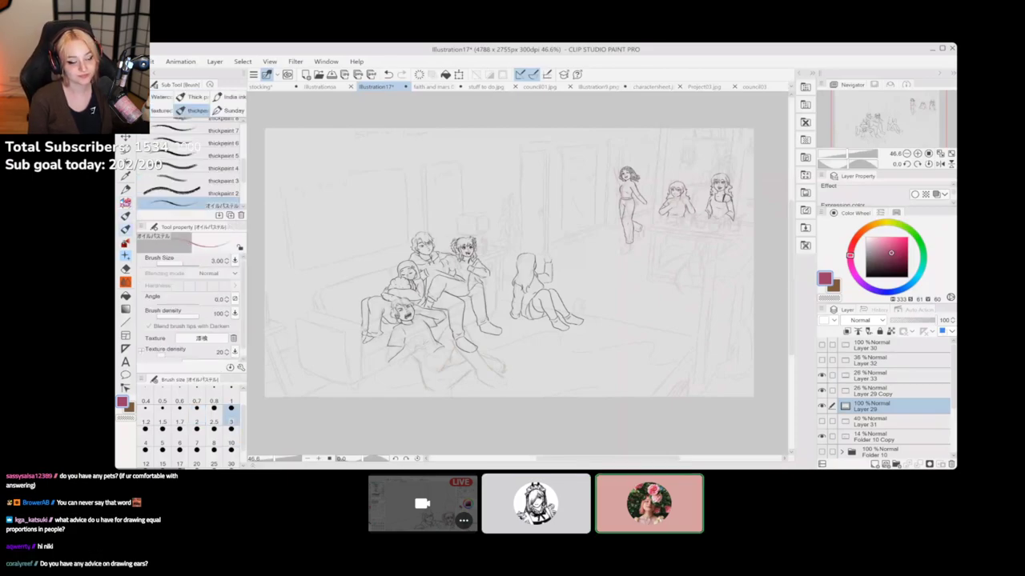
pyautogui.press('p')
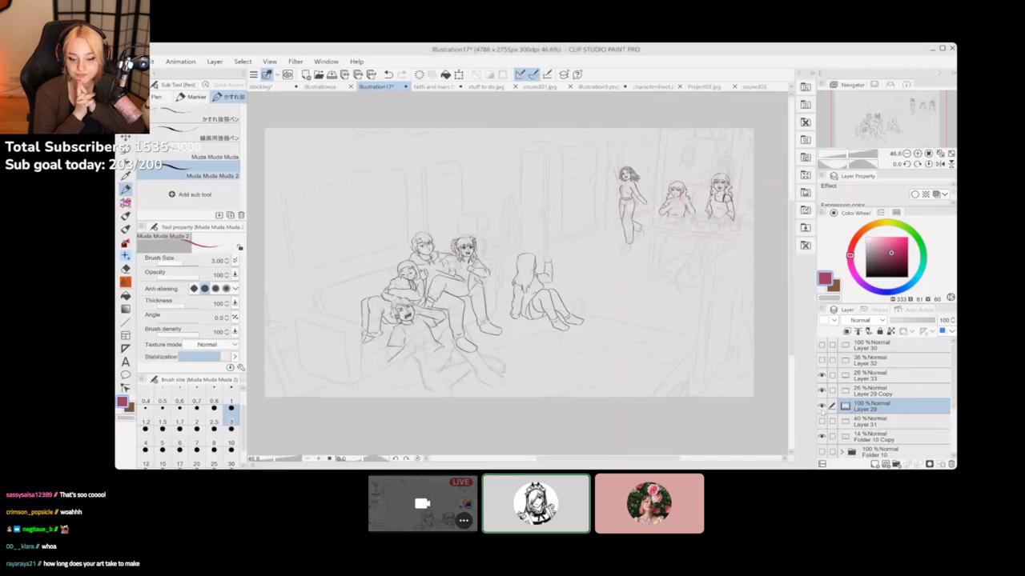
# Turn on the visibility of Folder 3 beneath the line art in Illustration17
pyautogui.scroll(-2, 885, 397)
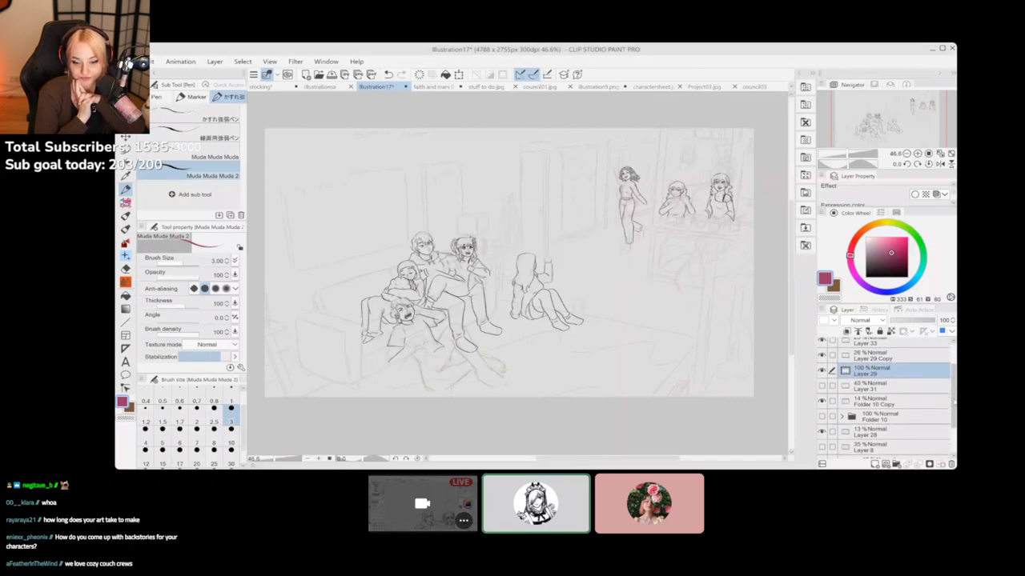
pyautogui.scroll(-3, 953, 404)
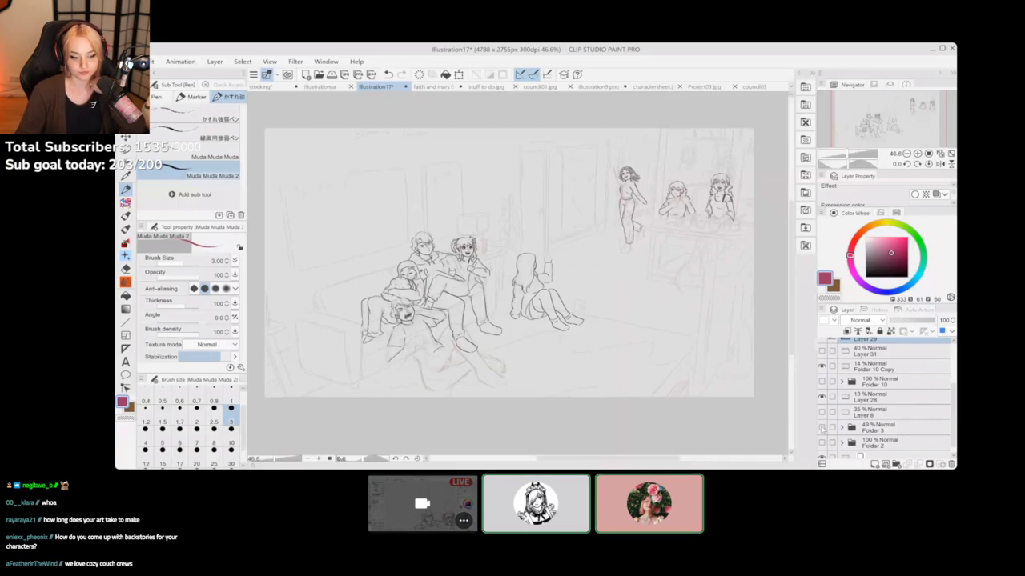
pyautogui.click(822, 428)
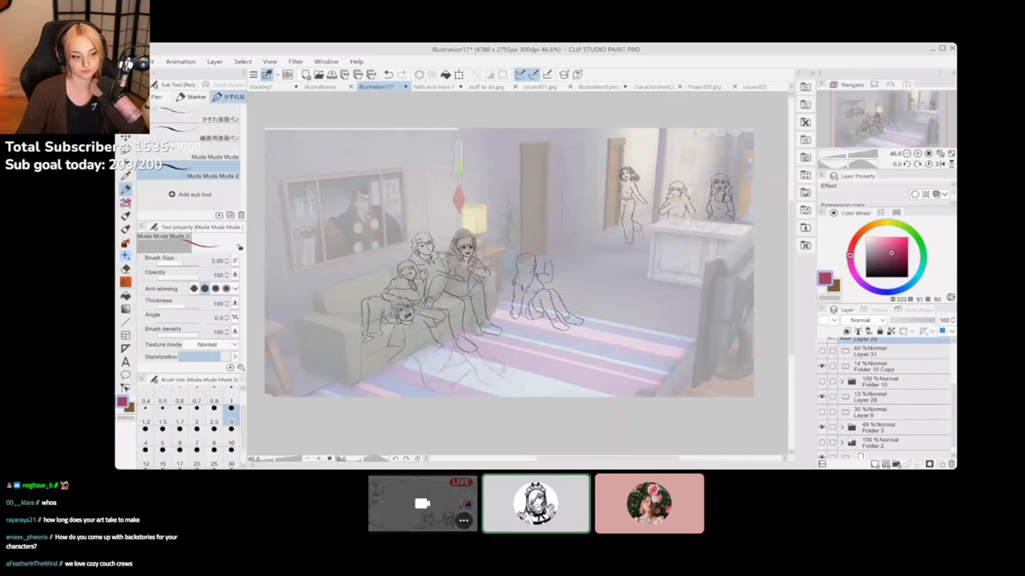